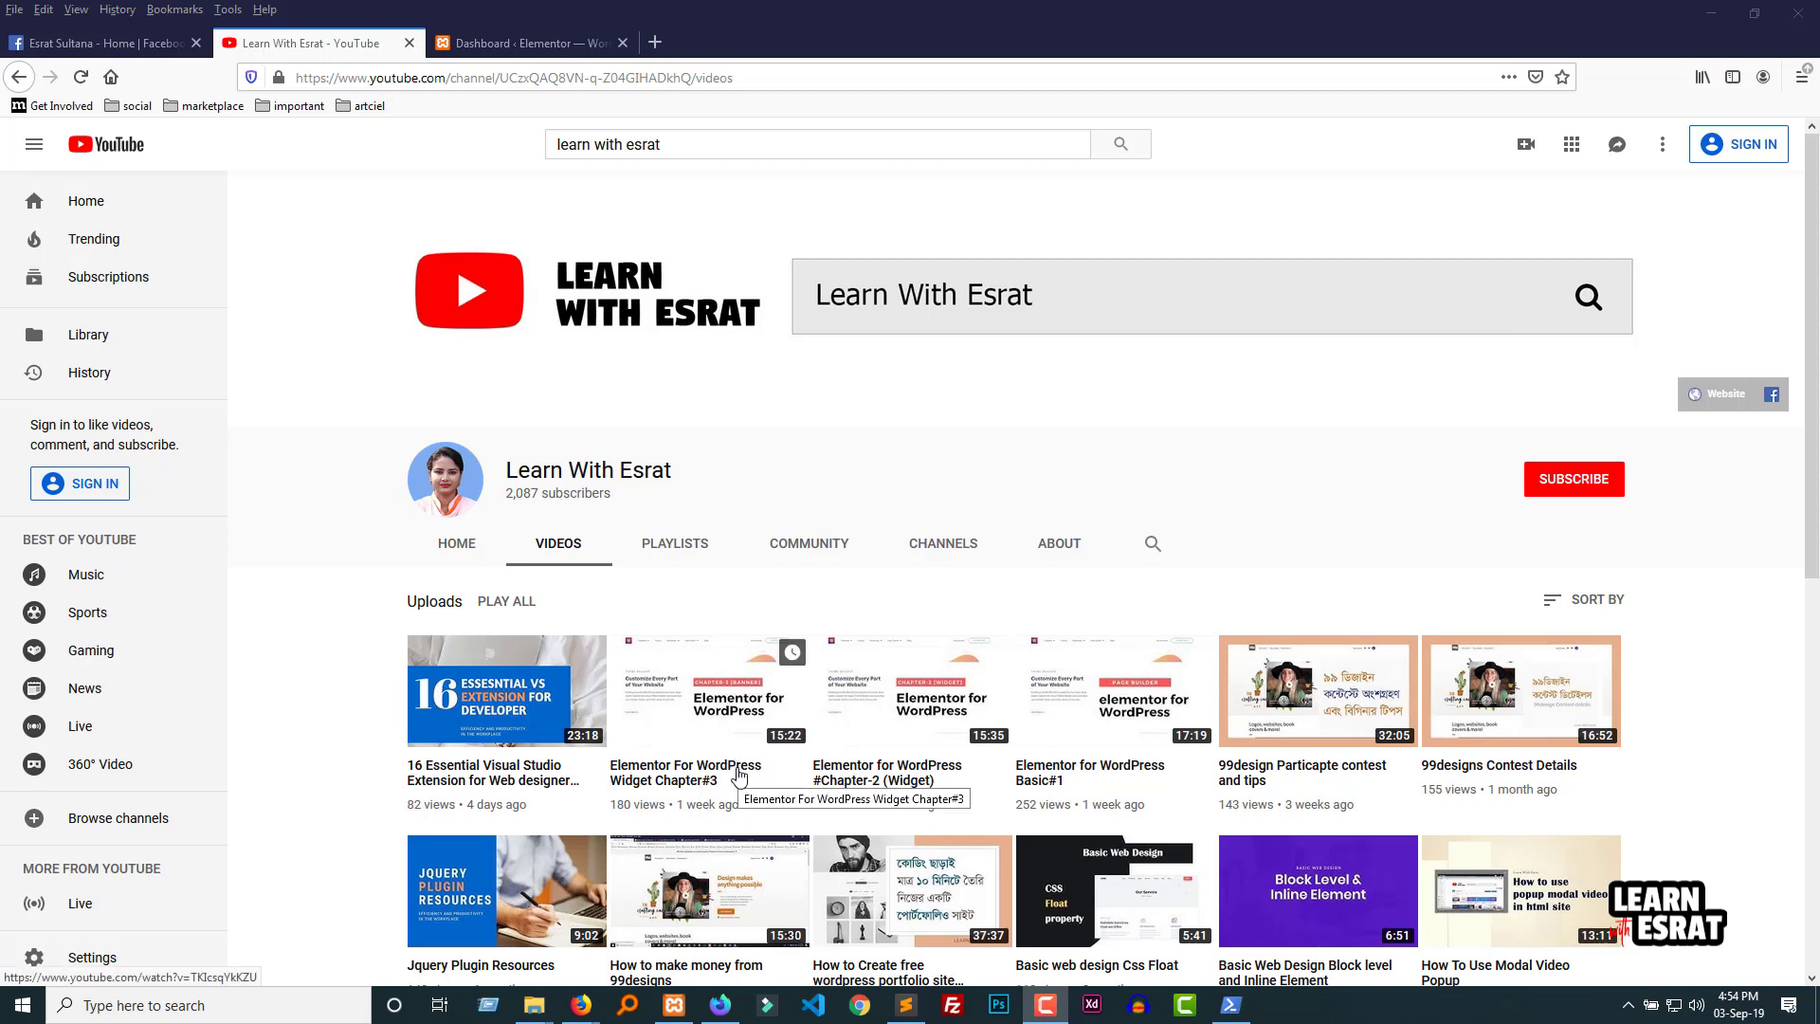
Step: Switch to the WordPress dashboard and open the frontpage page from the pages list for editing with Elementor
{"action": "left_click", "coordinate": [538, 51]}
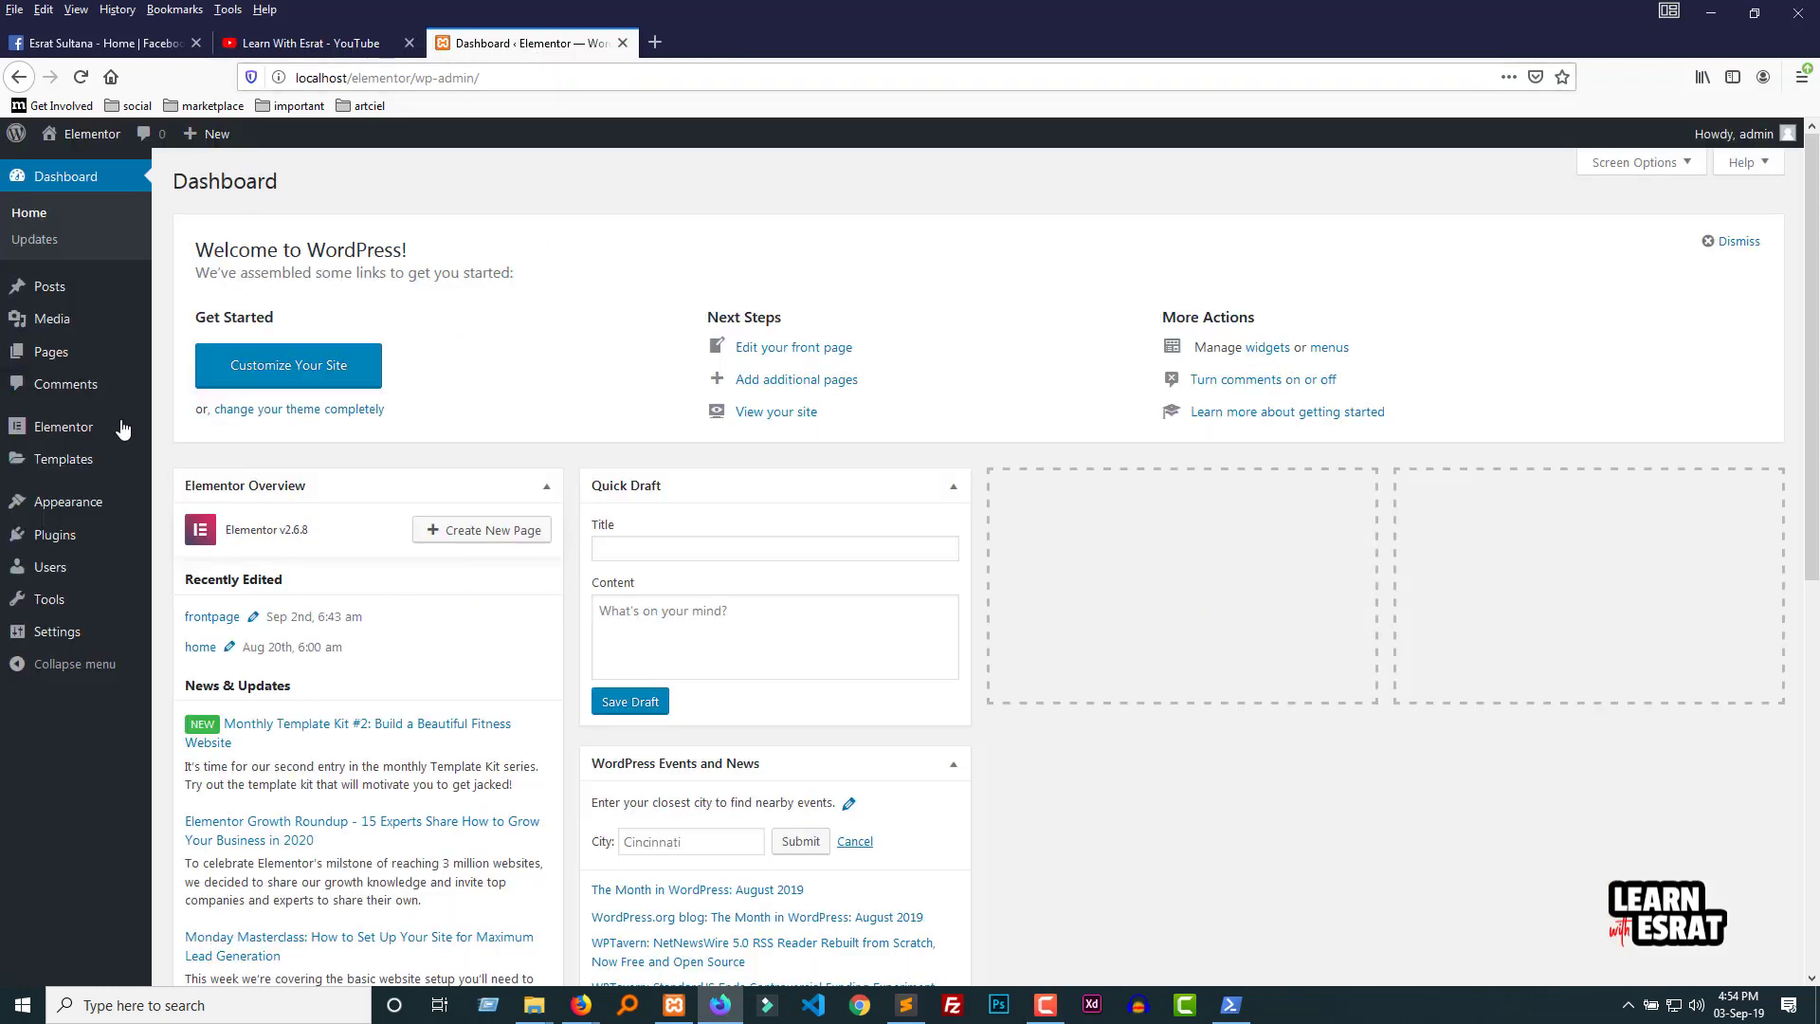
{"action": "mouse_move", "coordinate": [89, 431]}
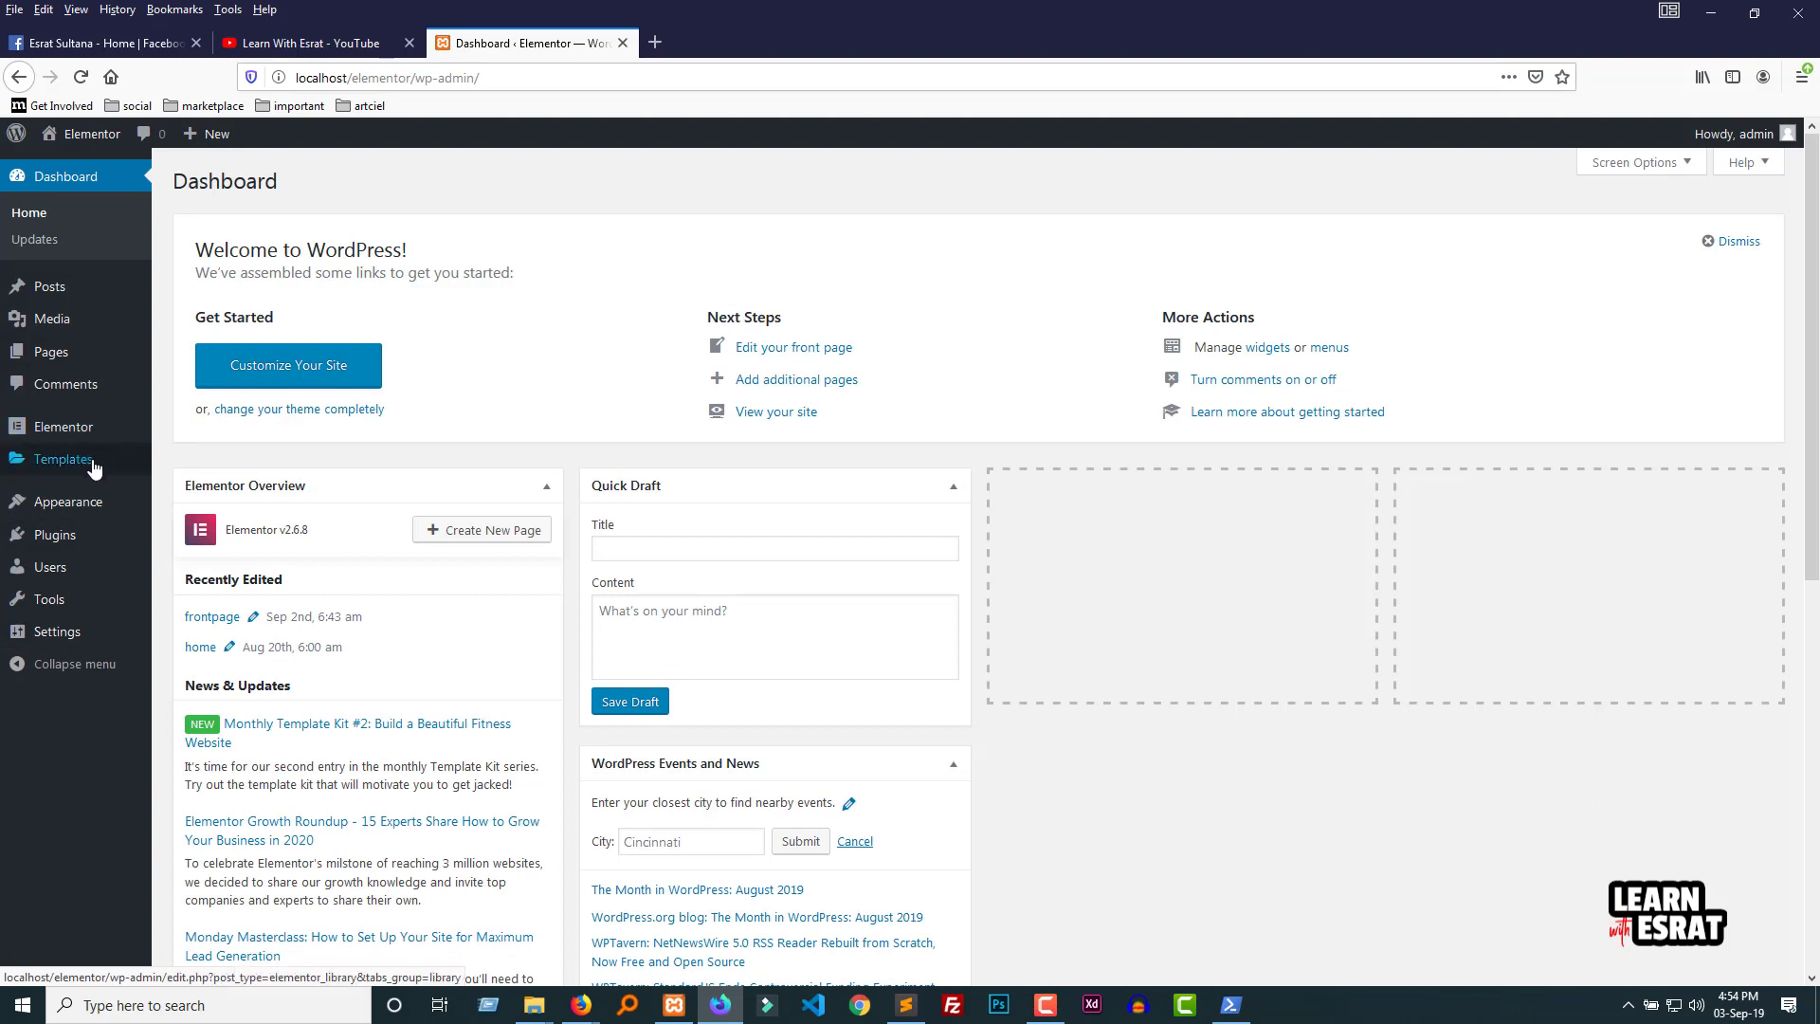
{"action": "mouse_move", "coordinate": [63, 360]}
{"action": "left_click", "coordinate": [189, 357]}
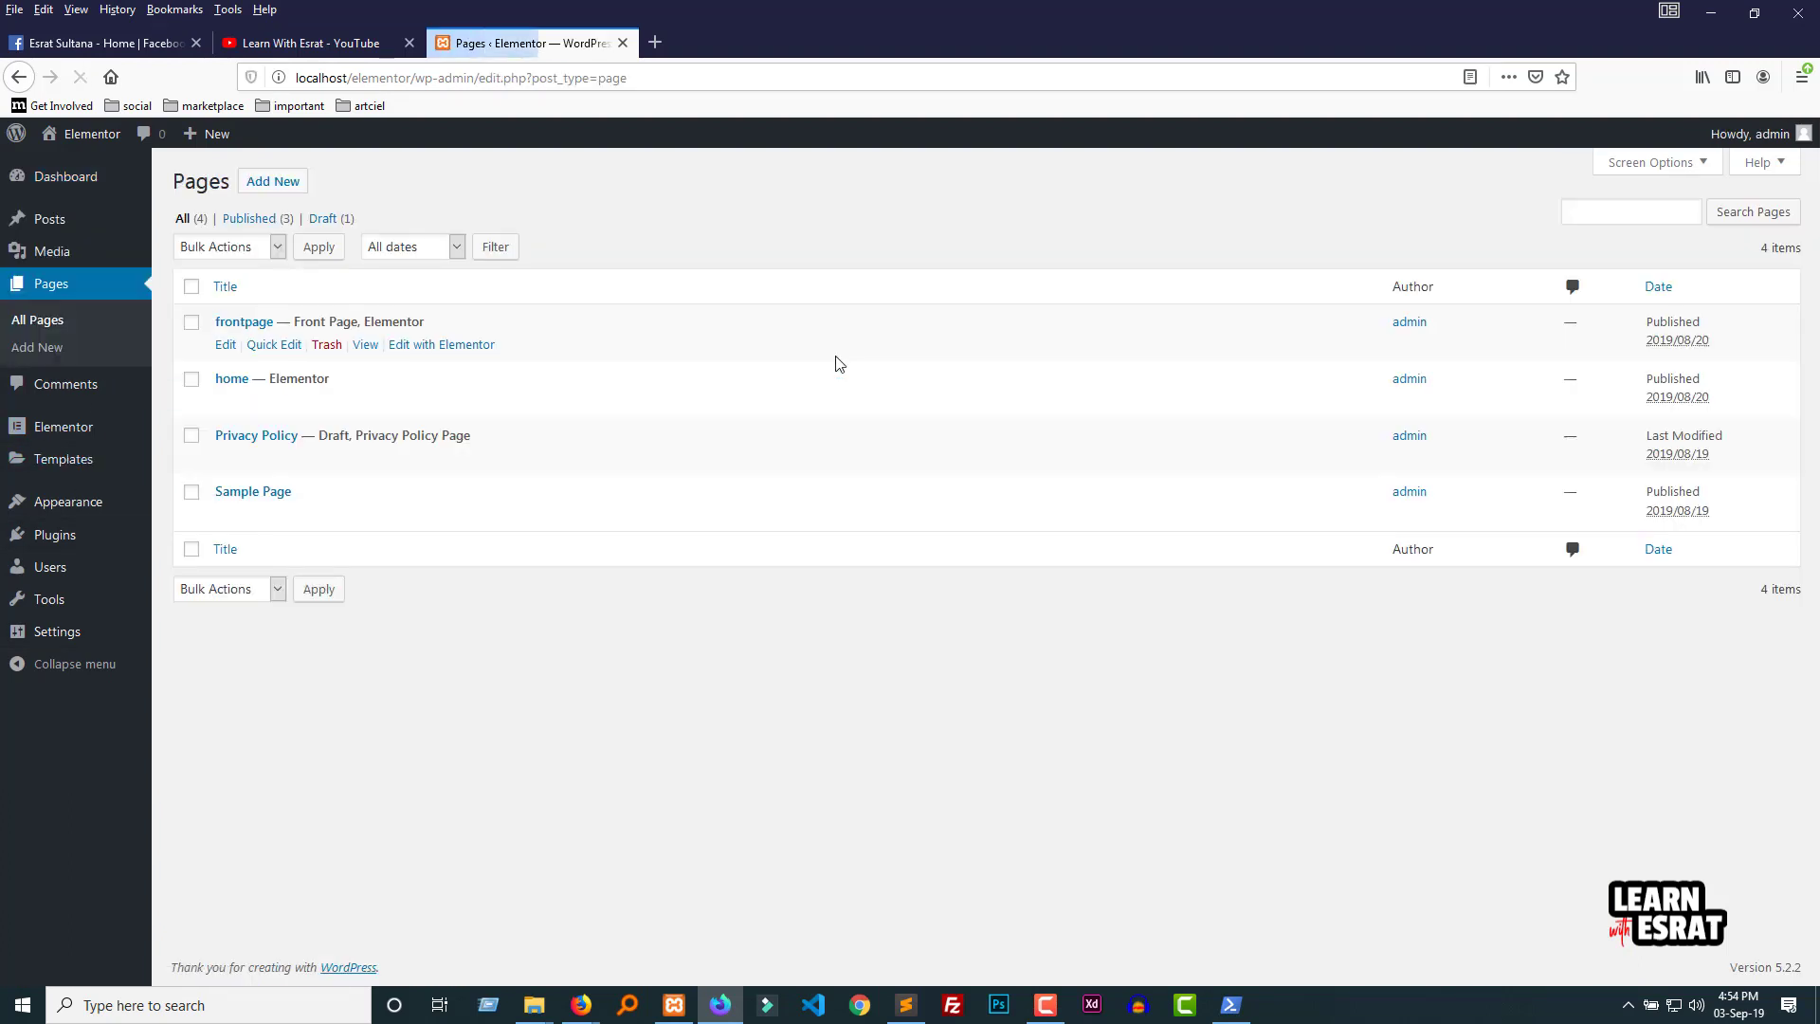
{"action": "left_click", "coordinate": [478, 346]}
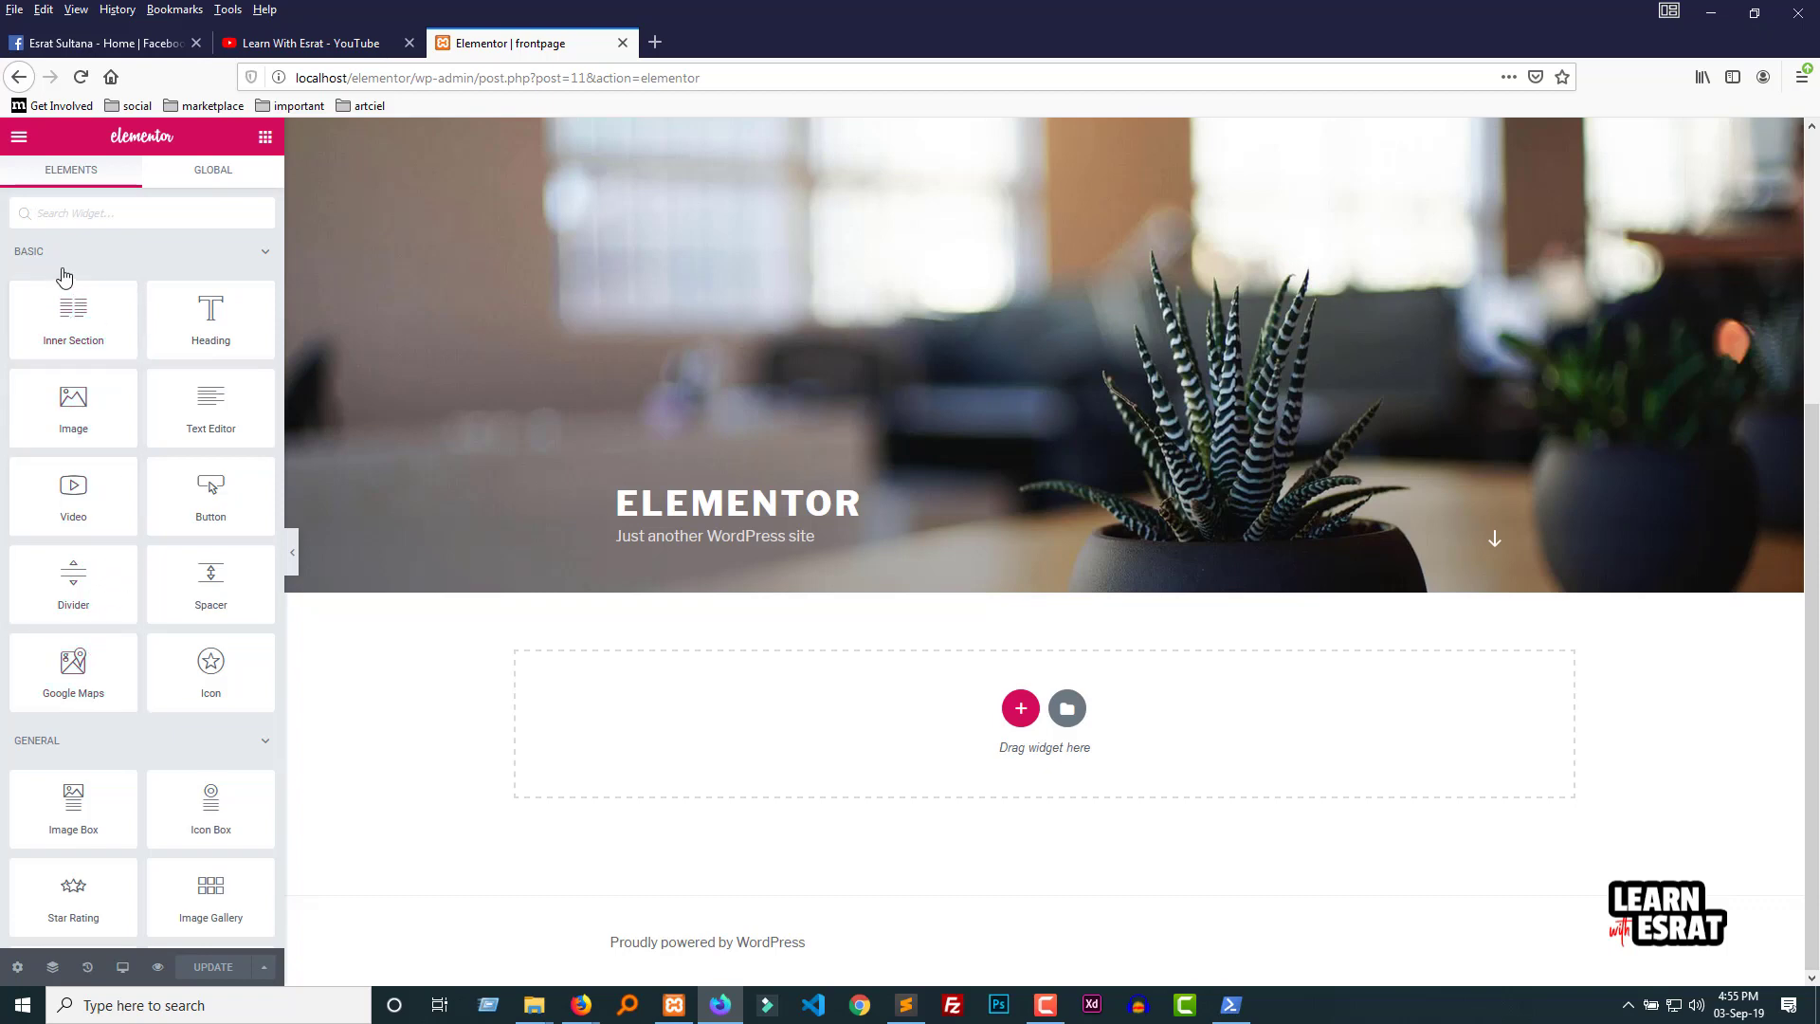
{"action": "scroll", "coordinate": [158, 669], "scroll_direction": "down", "scroll_amount": 1}
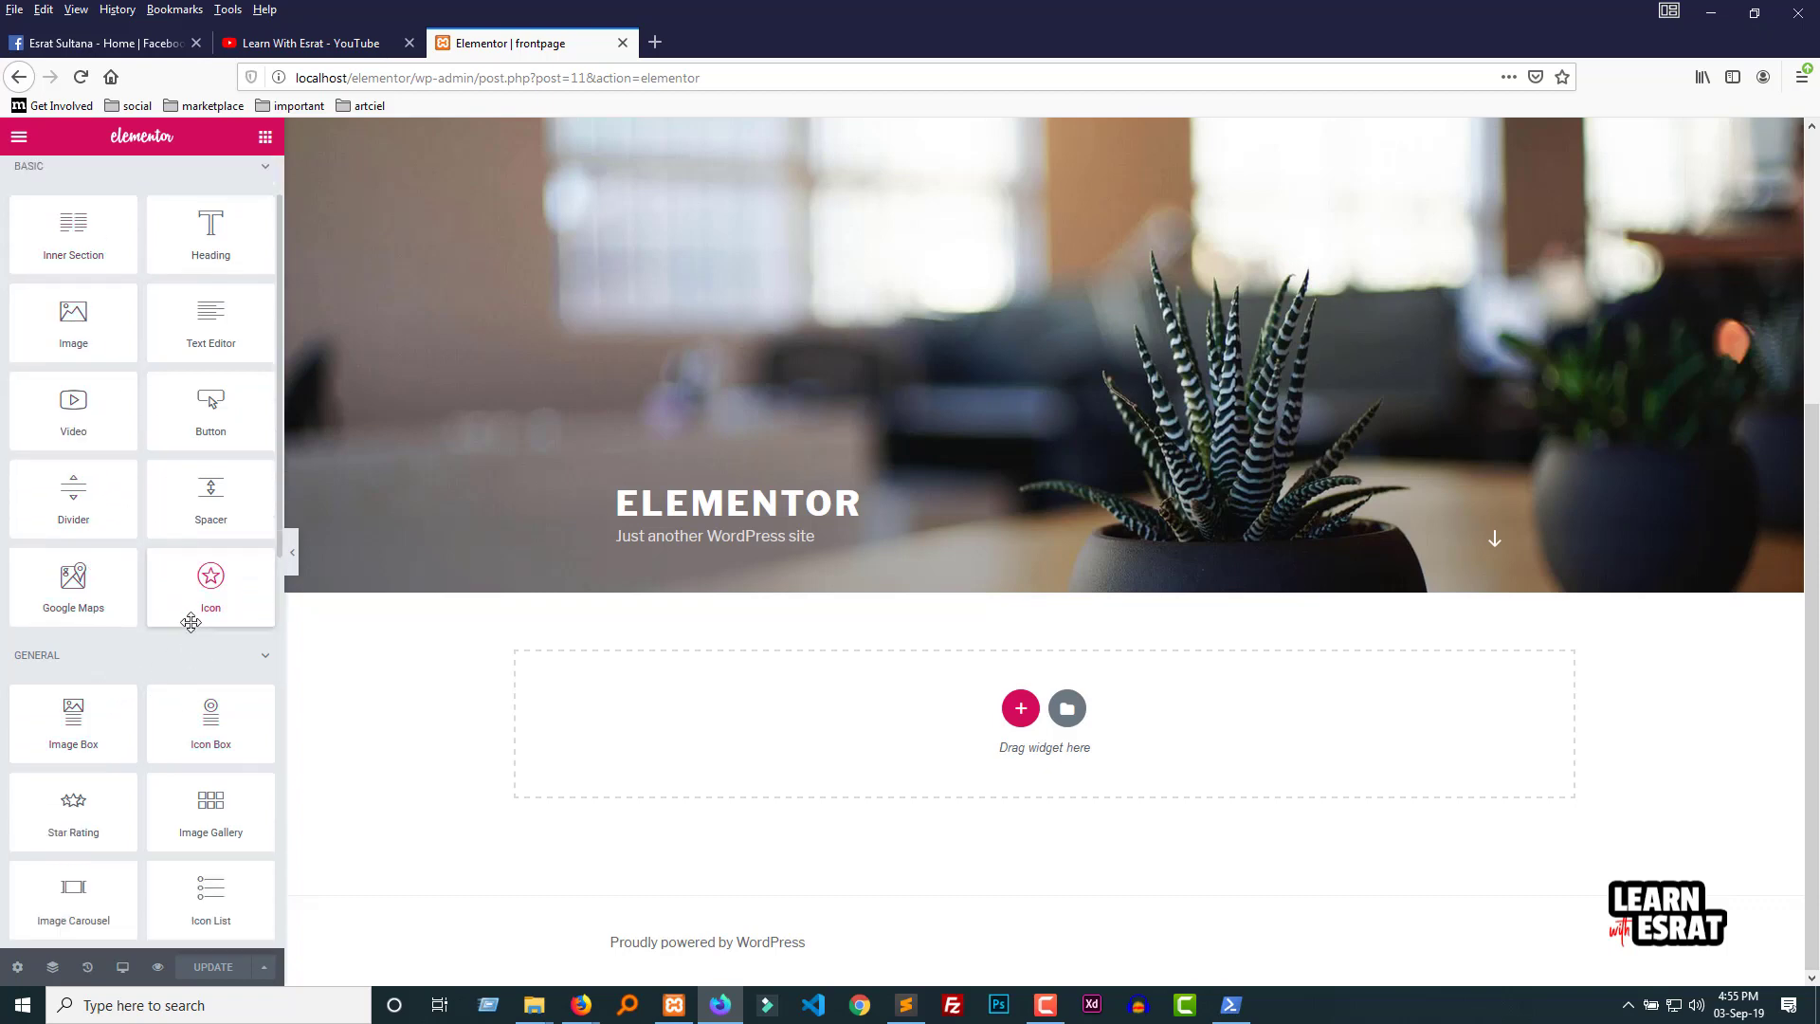
{"action": "scroll", "coordinate": [190, 616], "scroll_direction": "up", "scroll_amount": 1}
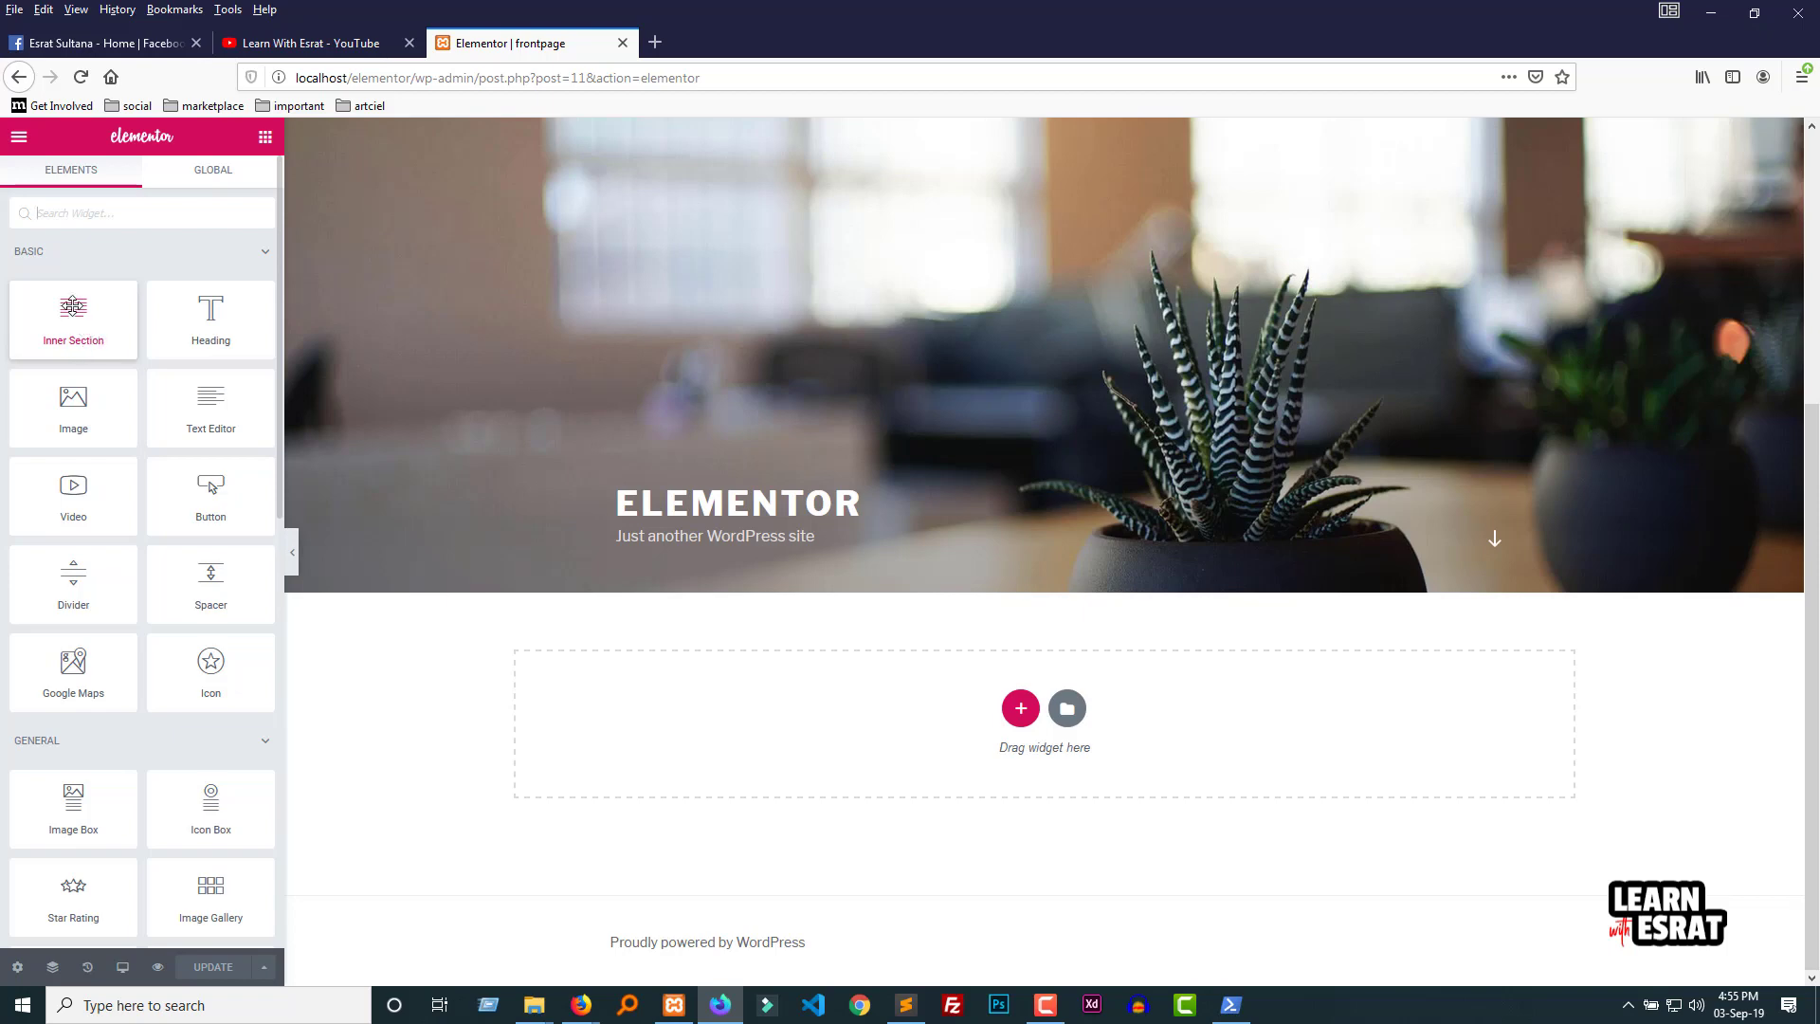
{"action": "left_click_drag", "start_coordinate": [71, 305], "coordinate": [1082, 735]}
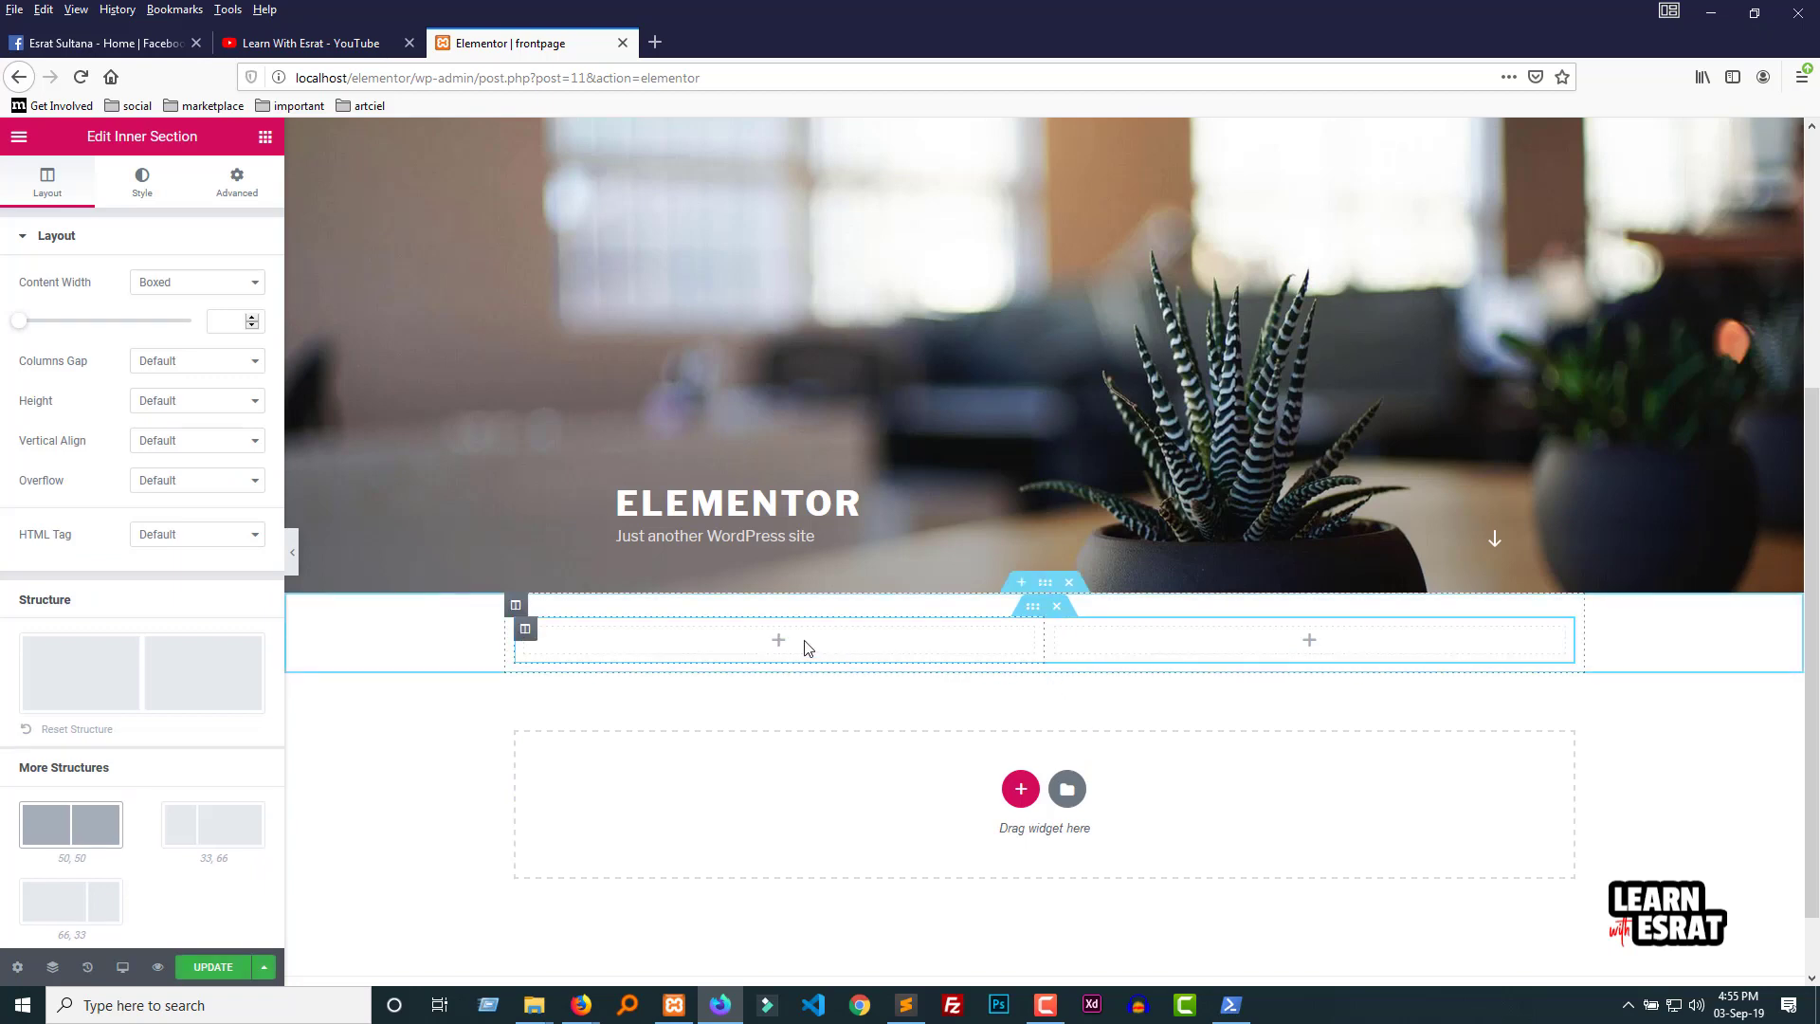
{"action": "left_click", "coordinate": [1058, 606]}
Step: Add a single-column section below the header image and place an Inner Section widget inside it
{"action": "left_click", "coordinate": [1019, 711]}
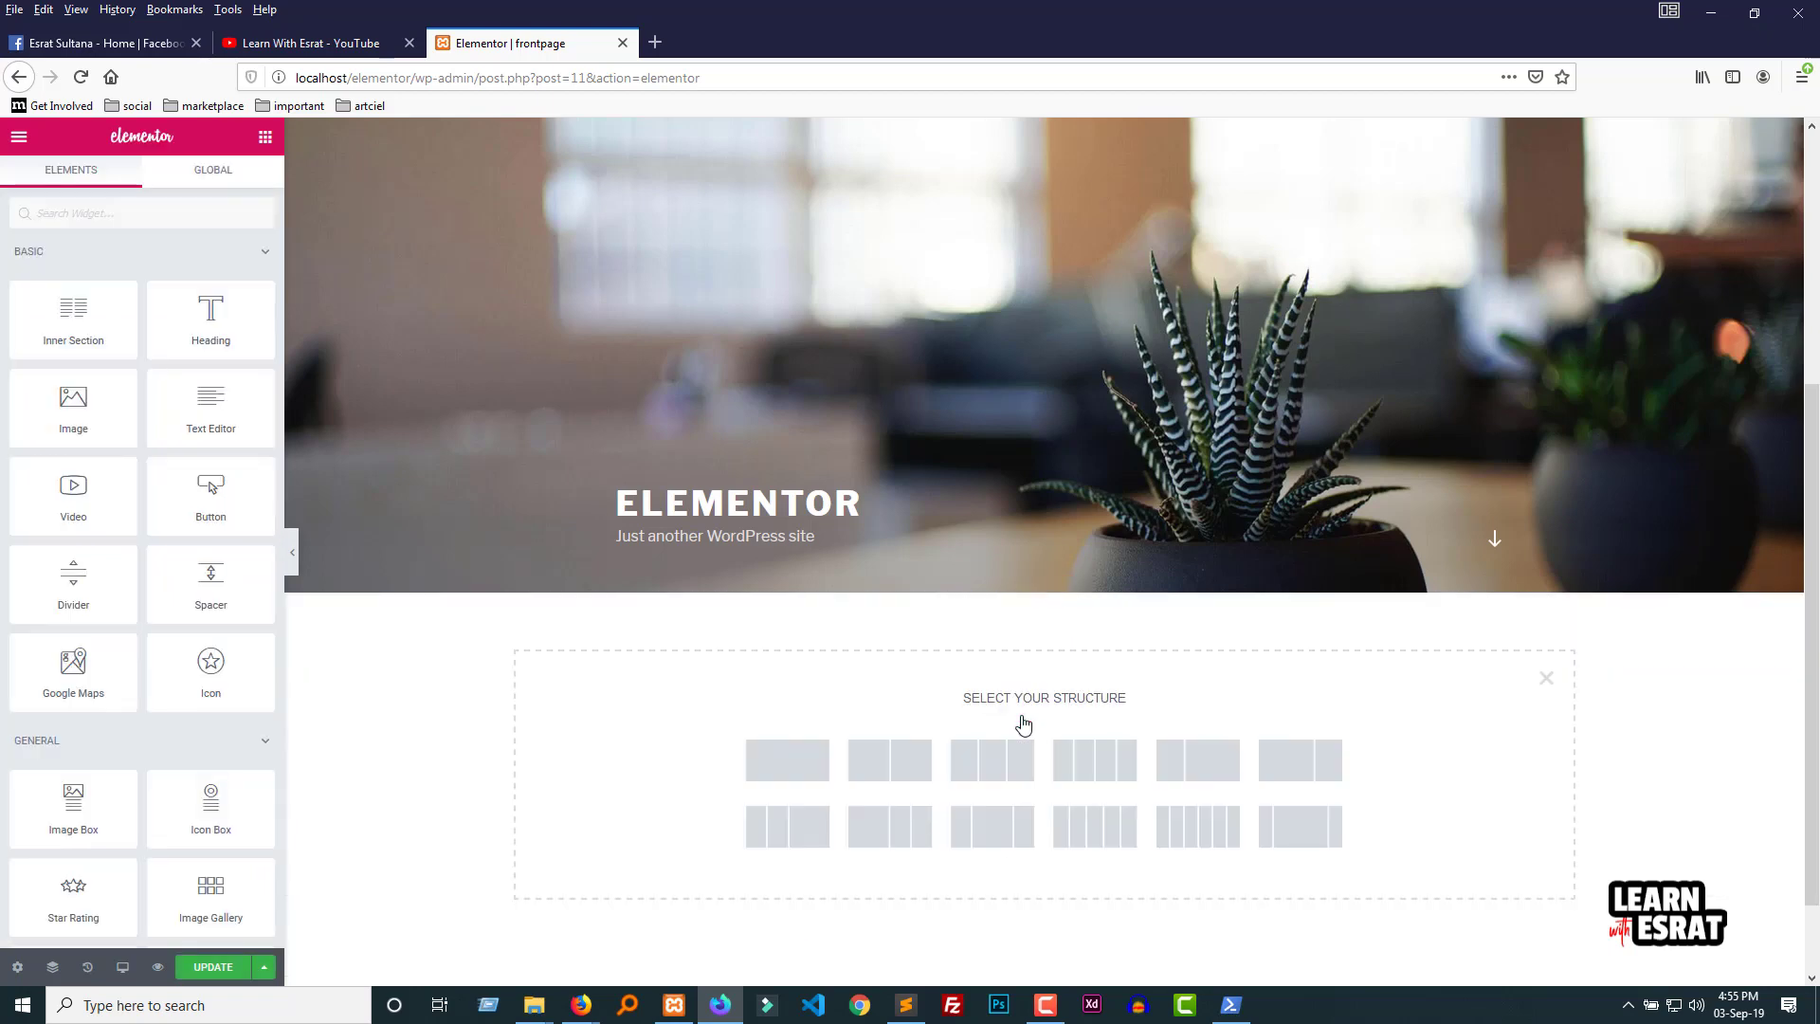
{"action": "left_click", "coordinate": [823, 768]}
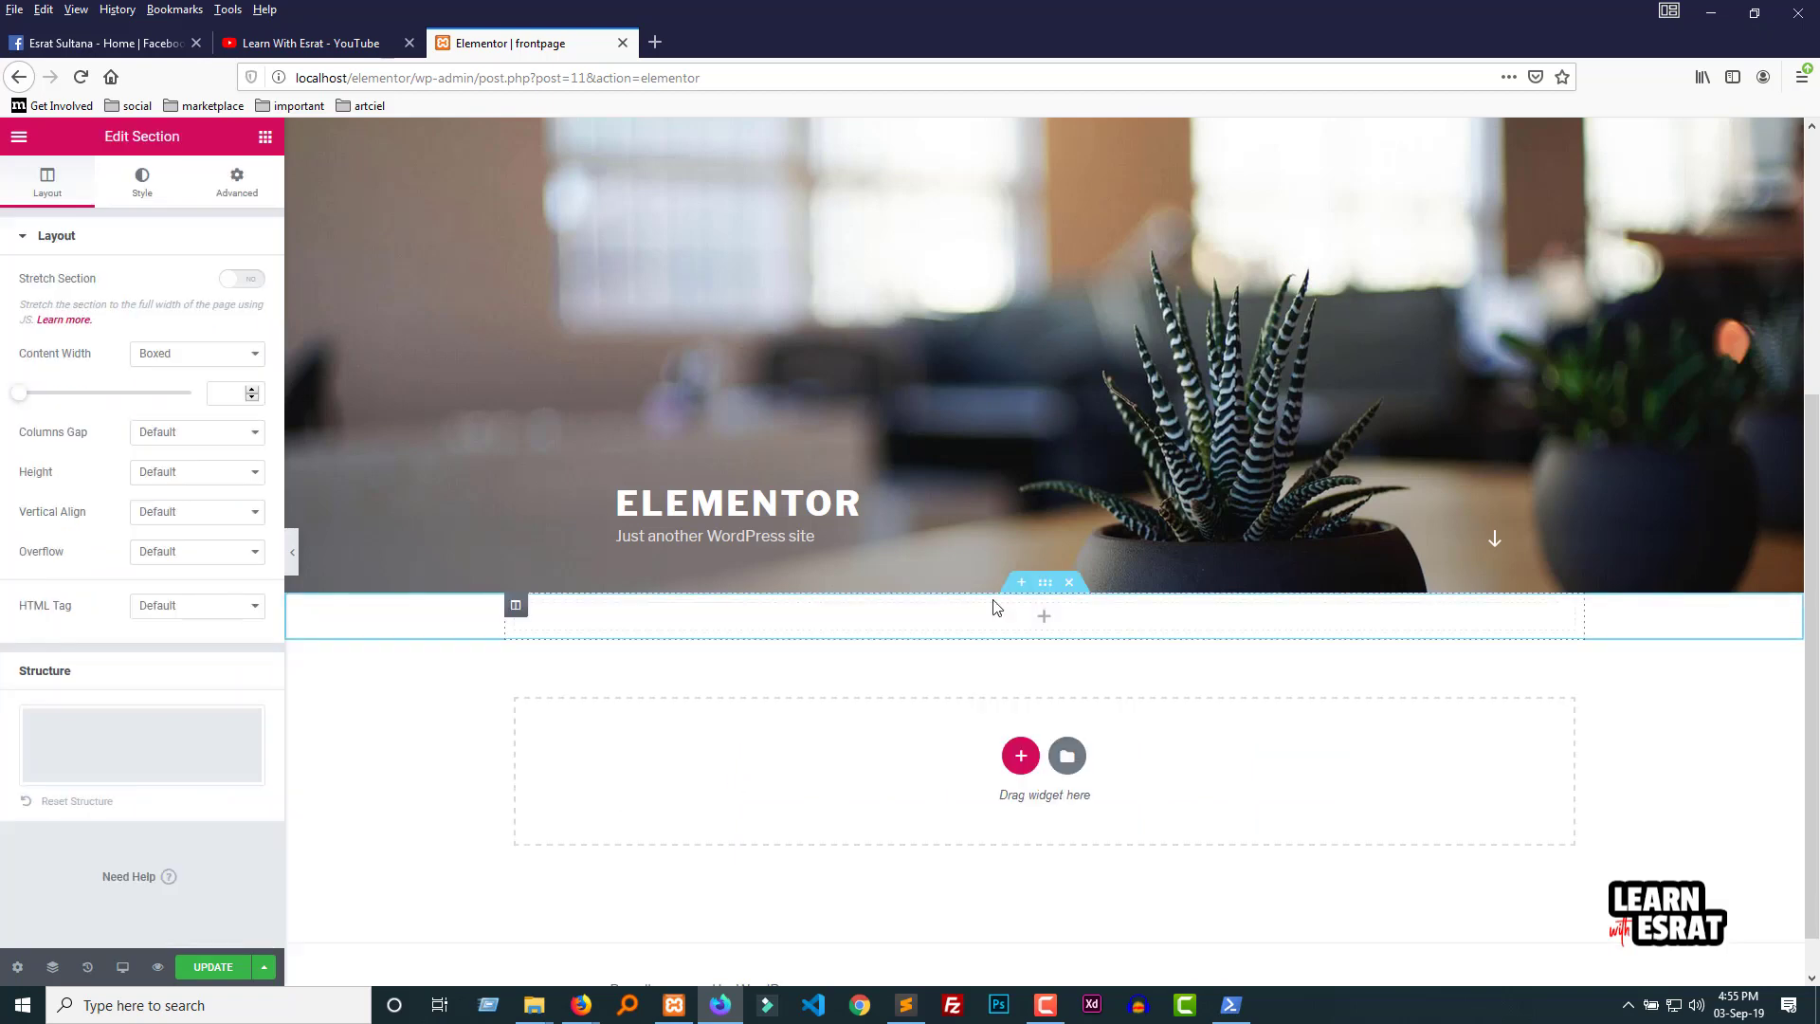
{"action": "left_click", "coordinate": [266, 136]}
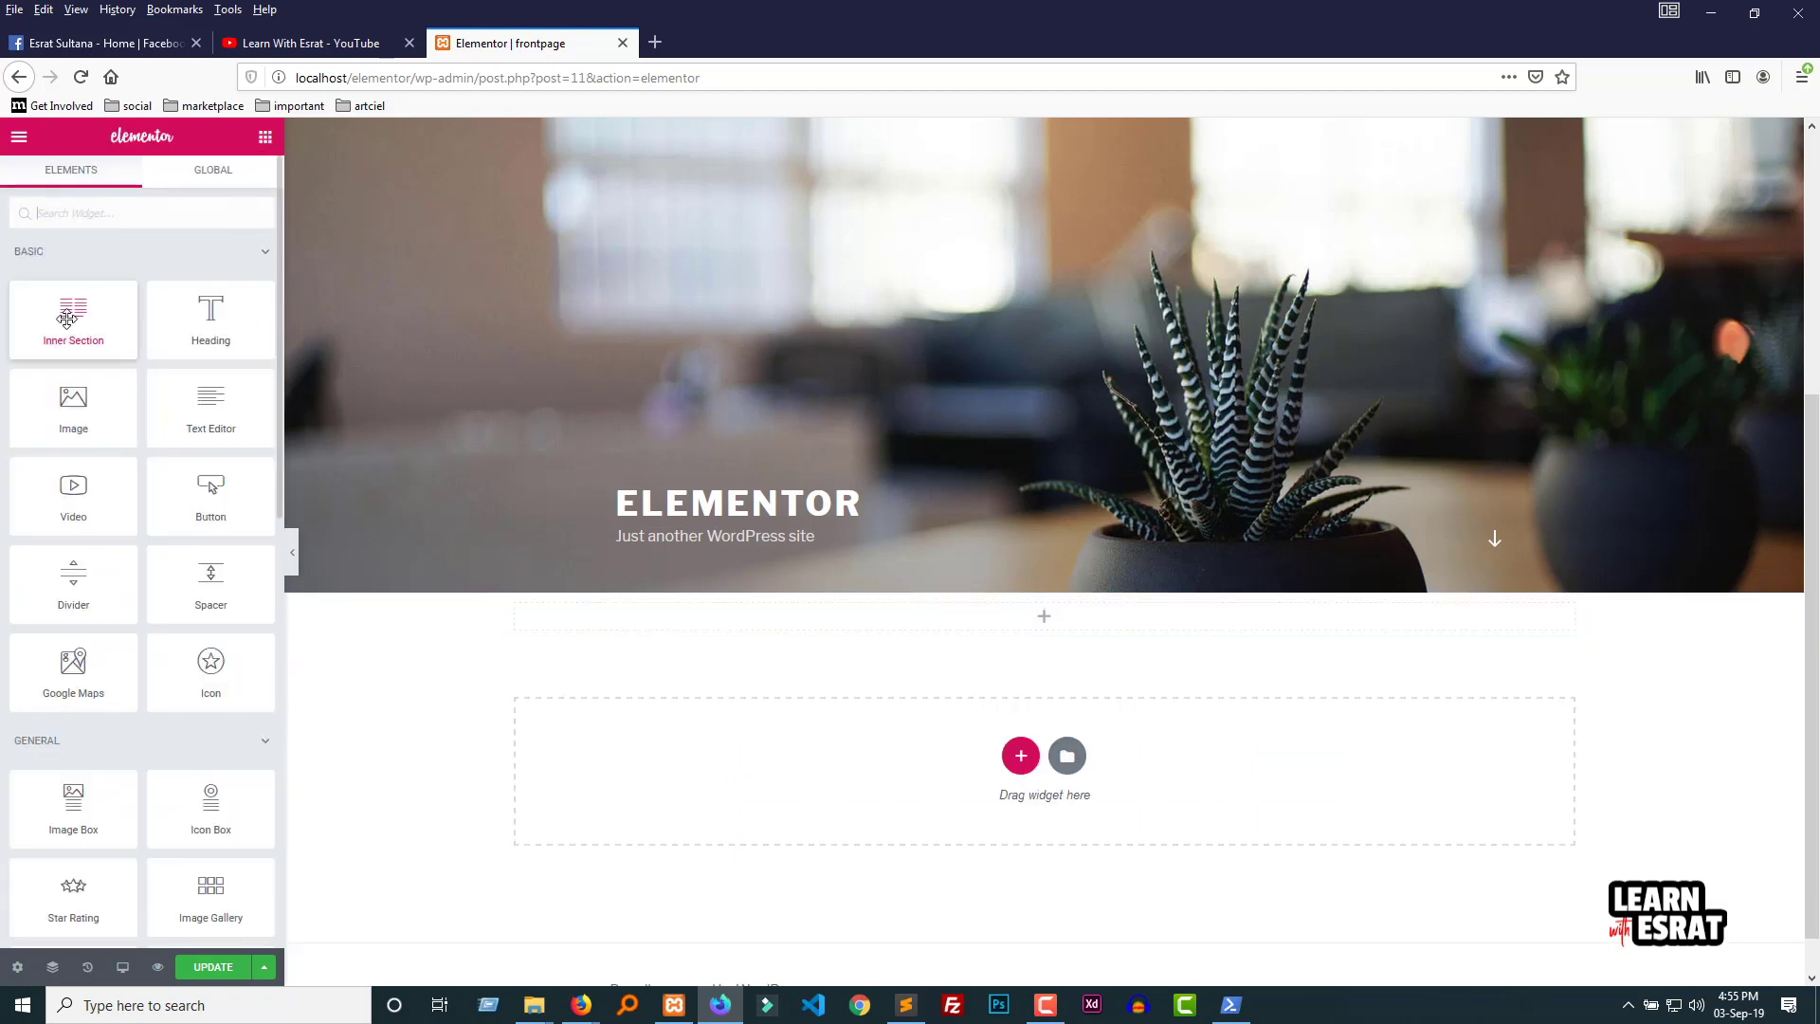
{"action": "left_click_drag", "start_coordinate": [199, 396], "coordinate": [1054, 633]}
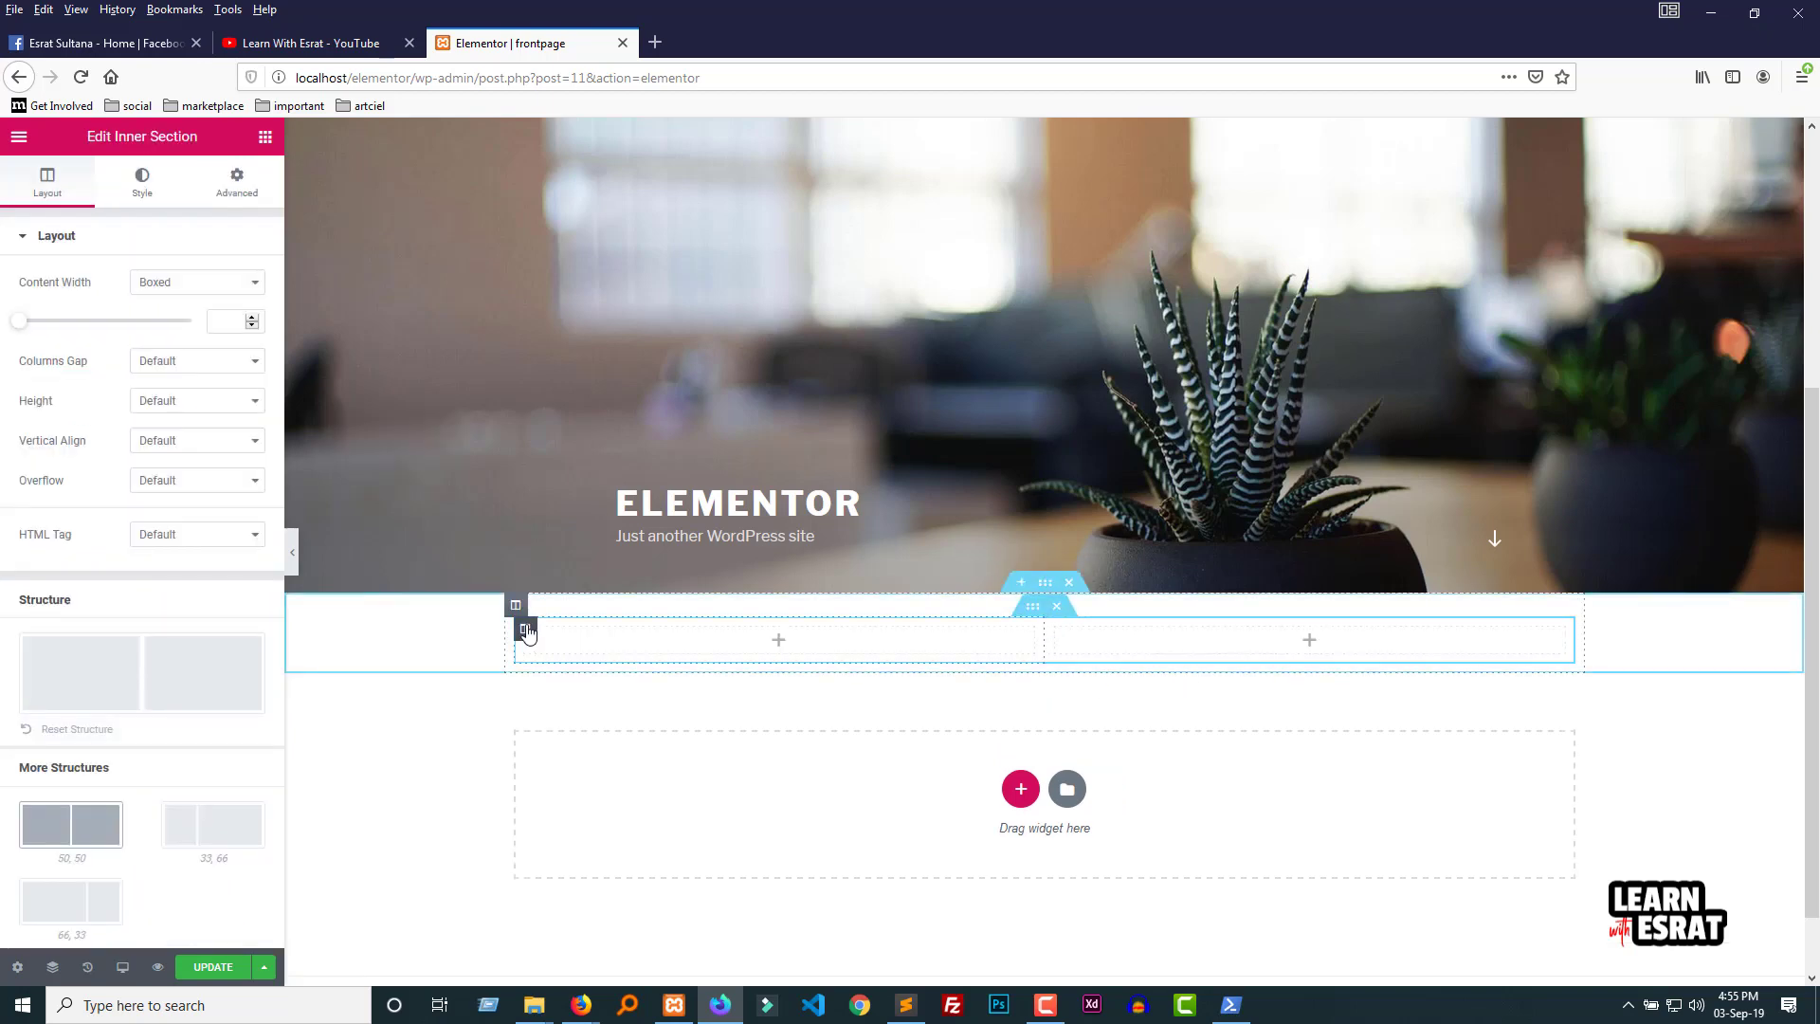
Step: Delete the first column of the inner section so that only one column is left
{"action": "left_click", "coordinate": [527, 630]}
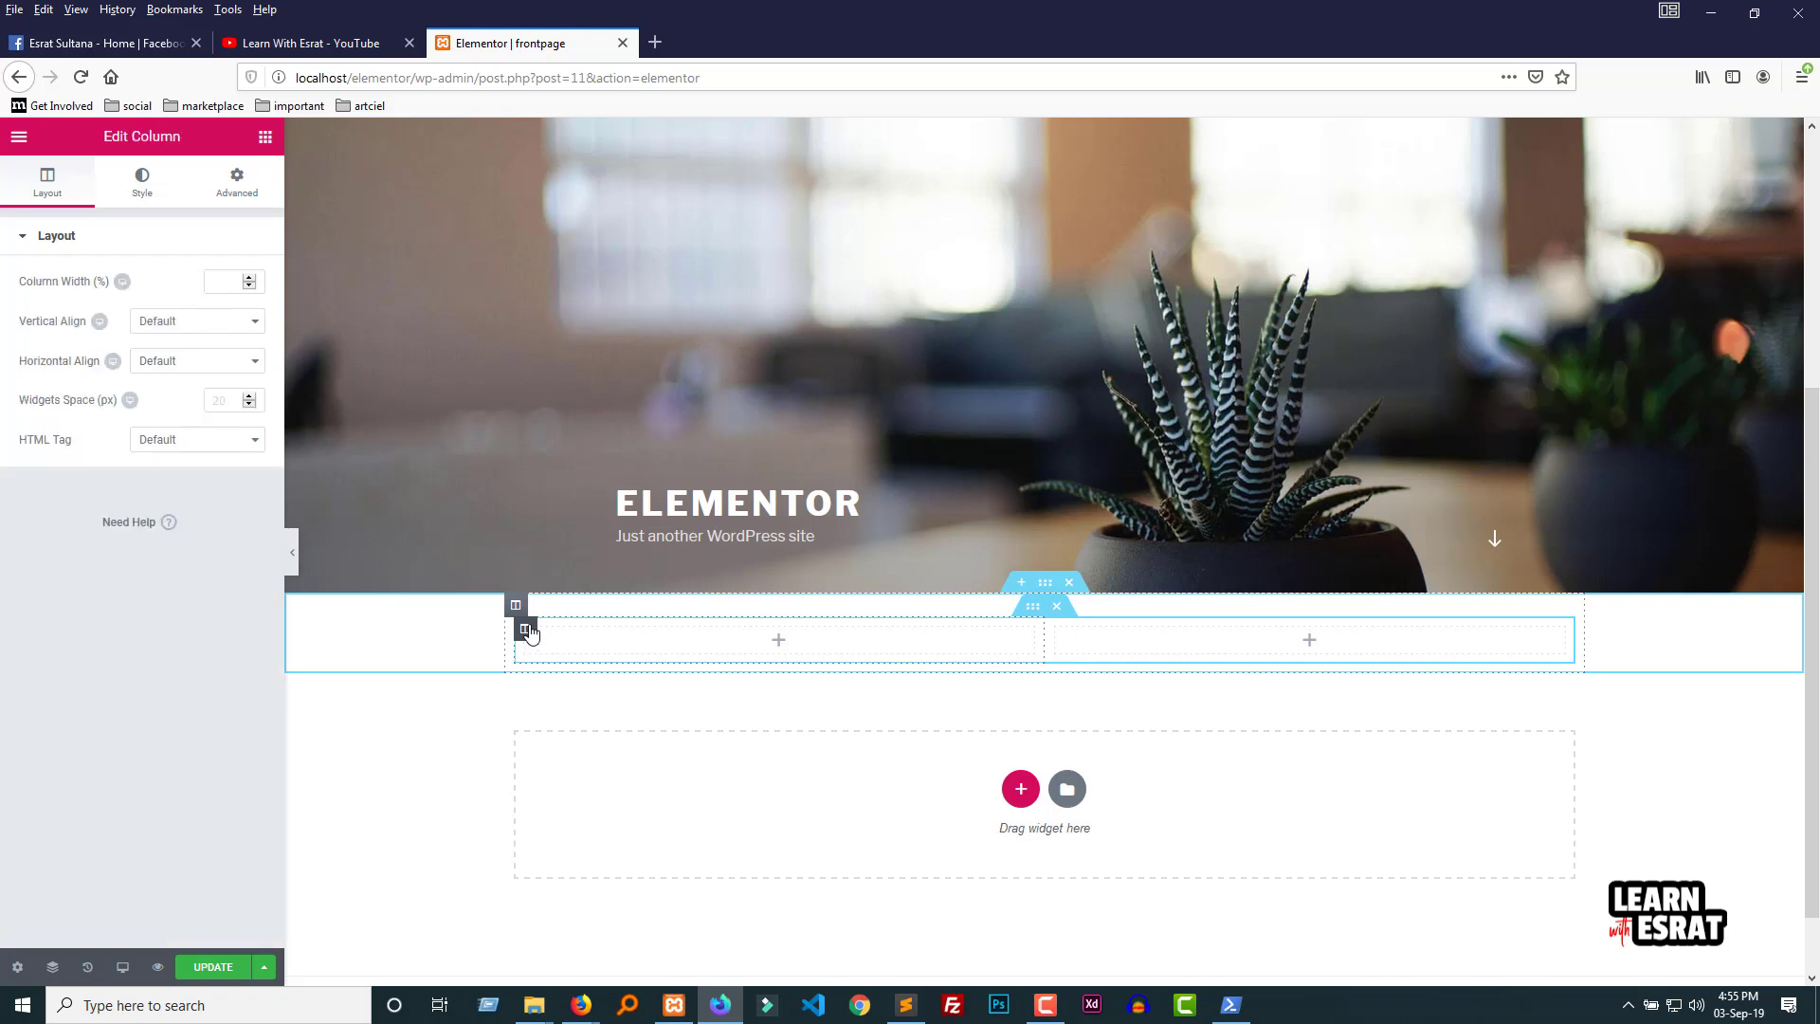
{"action": "right_click", "coordinate": [527, 630]}
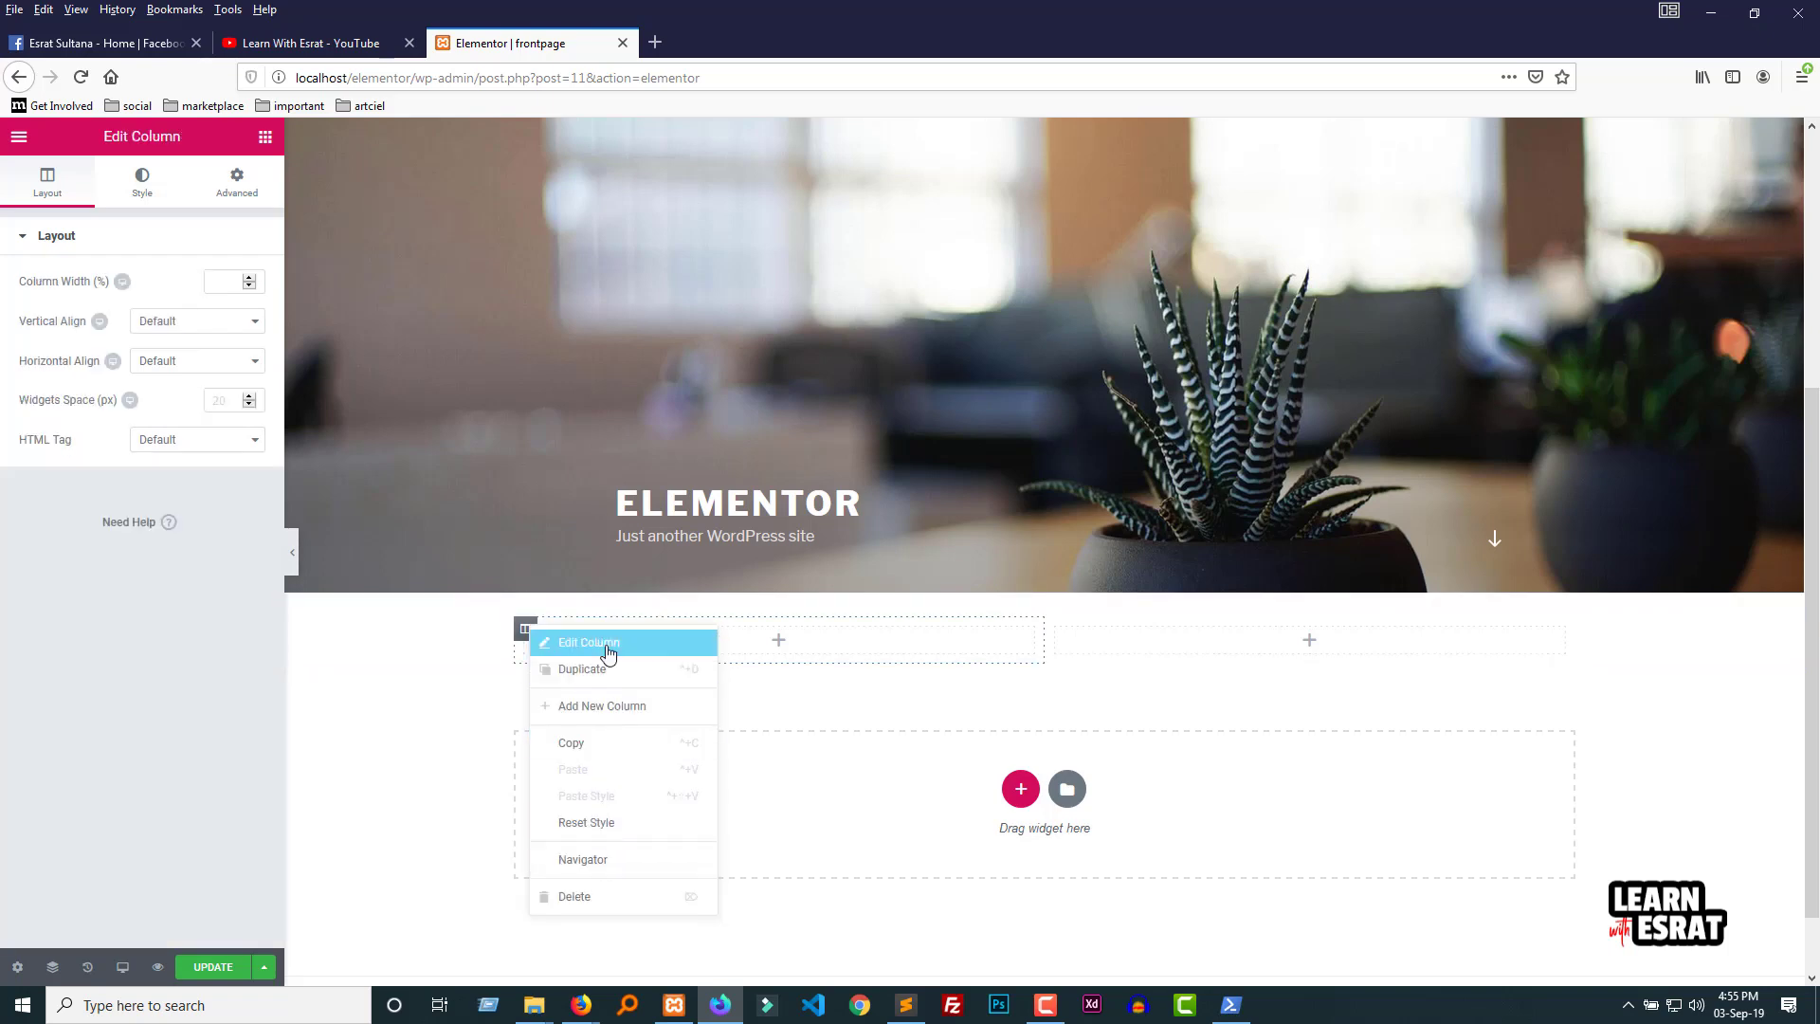
{"action": "left_click", "coordinate": [603, 899]}
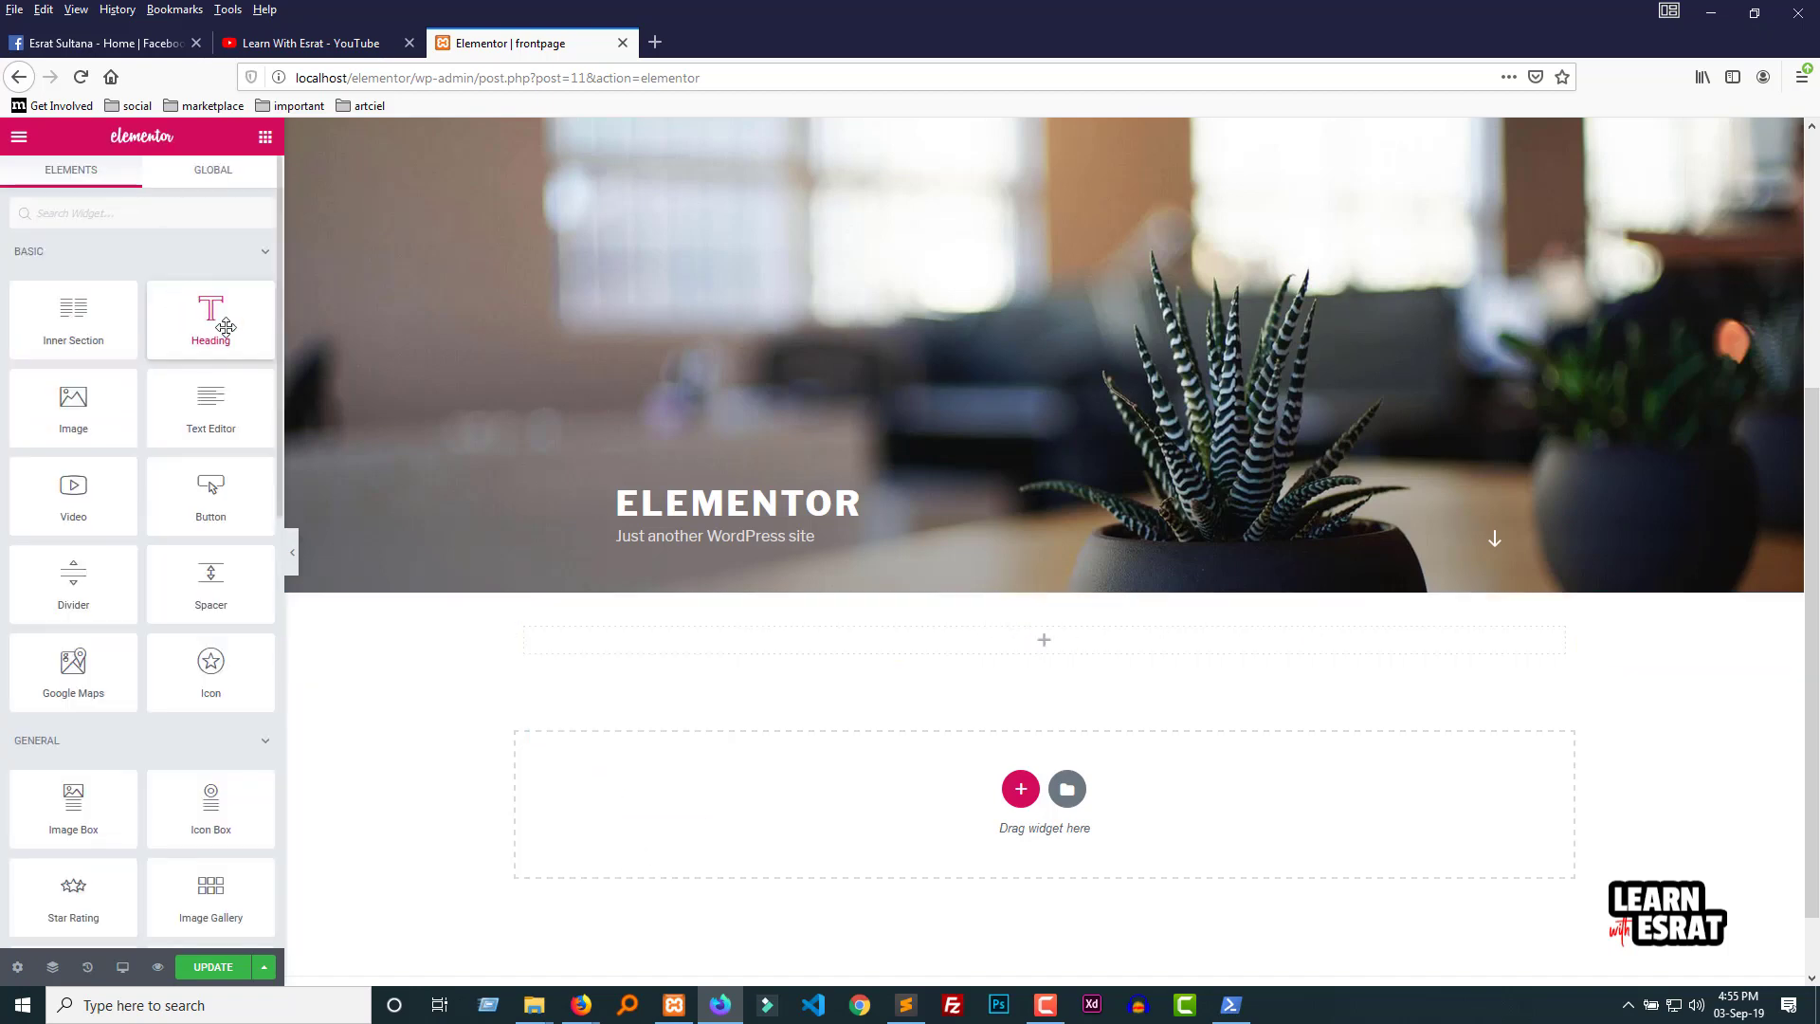
Step: Add a Heading widget to the inner section's column with the title "Our Services" and center alignment
{"action": "left_click_drag", "start_coordinate": [211, 318], "coordinate": [1062, 645]}
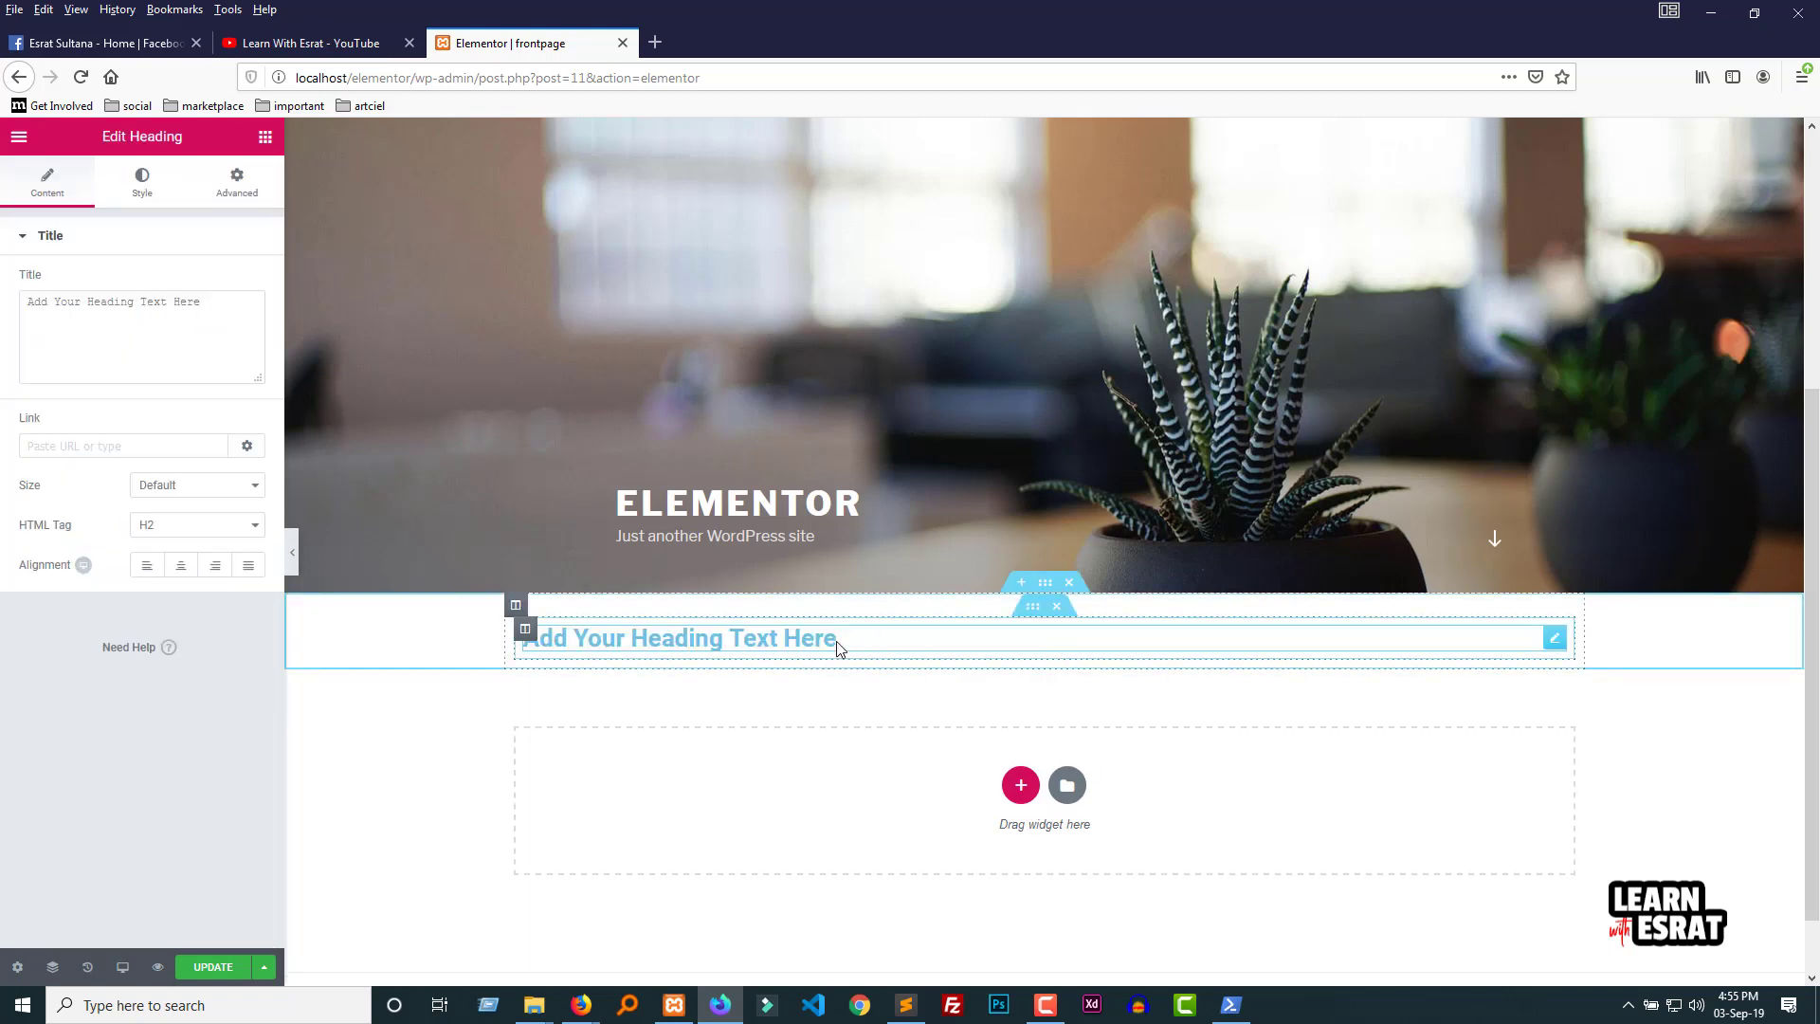
{"action": "left_click_drag", "start_coordinate": [845, 637], "coordinate": [550, 638]}
{"action": "key", "text": "End"}
{"action": "key", "text": "BackSpace"}
{"action": "key", "text": "BackSpace"}
{"action": "key", "text": "BackSpace"}
{"action": "key", "text": "BackSpace"}
{"action": "key", "text": "BackSpace"}
{"action": "key", "text": "BackSpace"}
{"action": "key", "text": "BackSpace"}
{"action": "key", "text": "BackSpace"}
{"action": "key", "text": "BackSpace"}
{"action": "left_click_drag", "start_coordinate": [134, 301], "coordinate": [26, 301]}
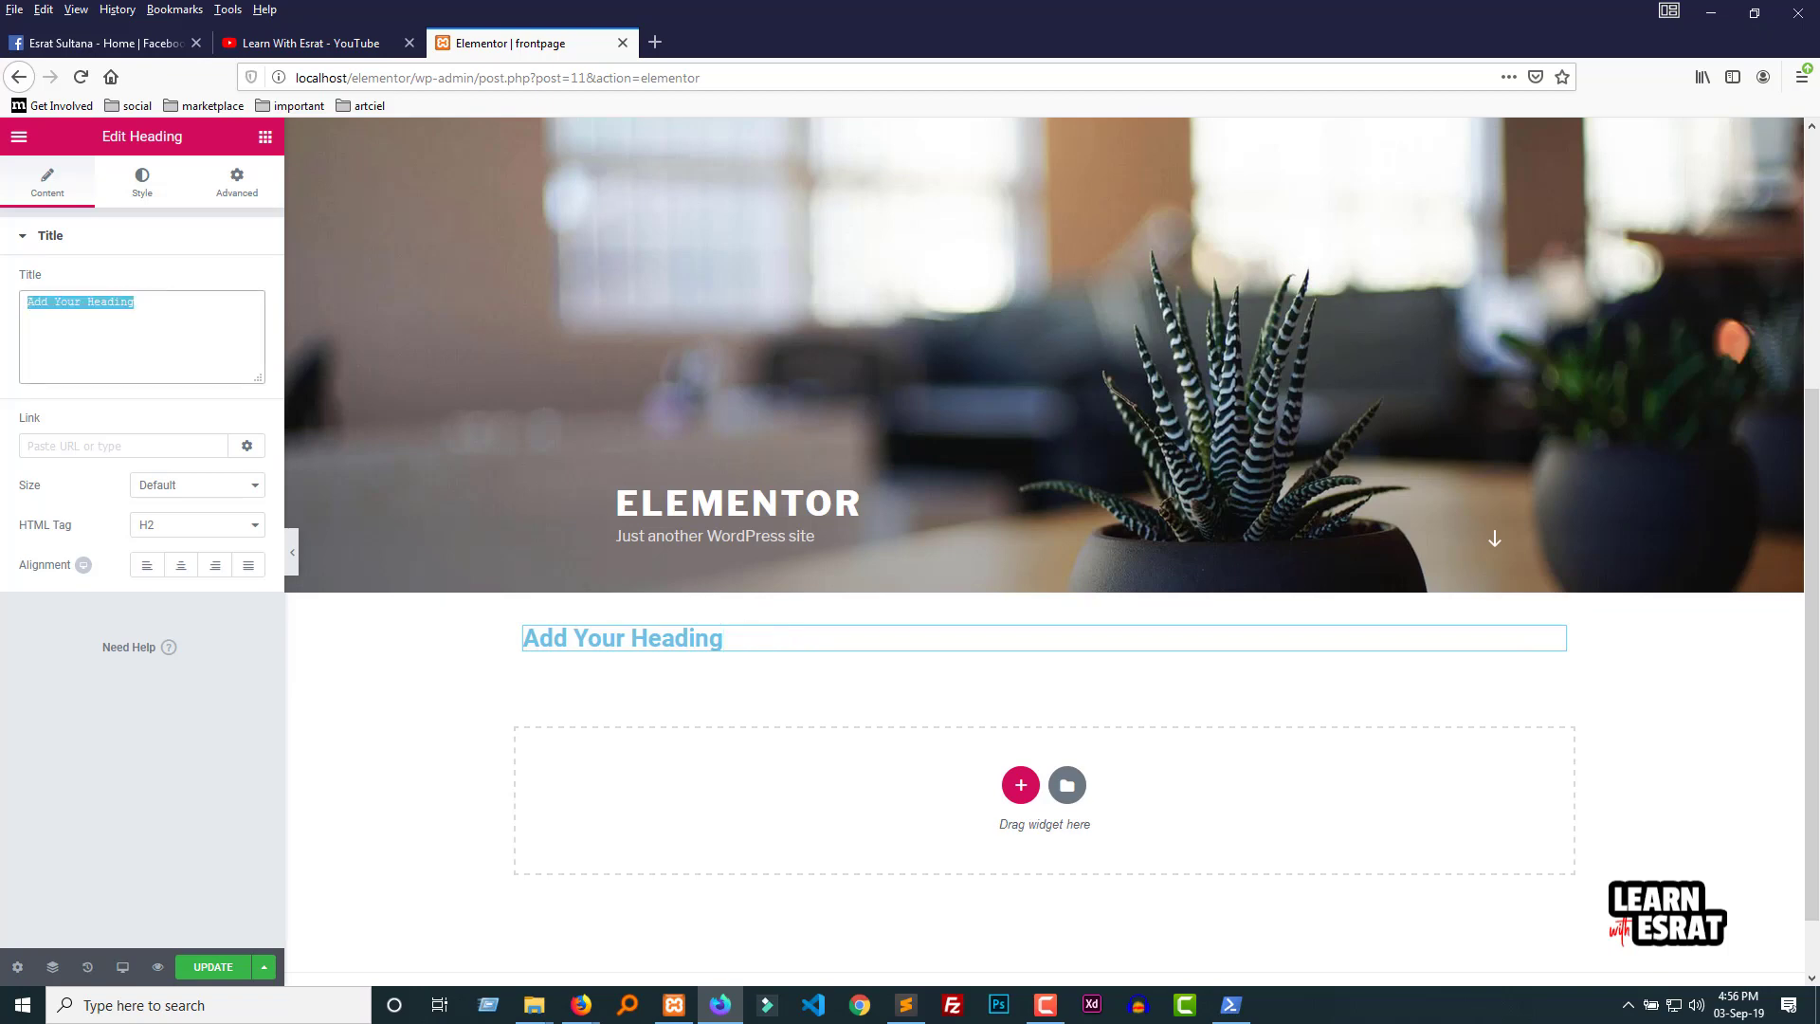
{"action": "type", "text": "Our Services"}
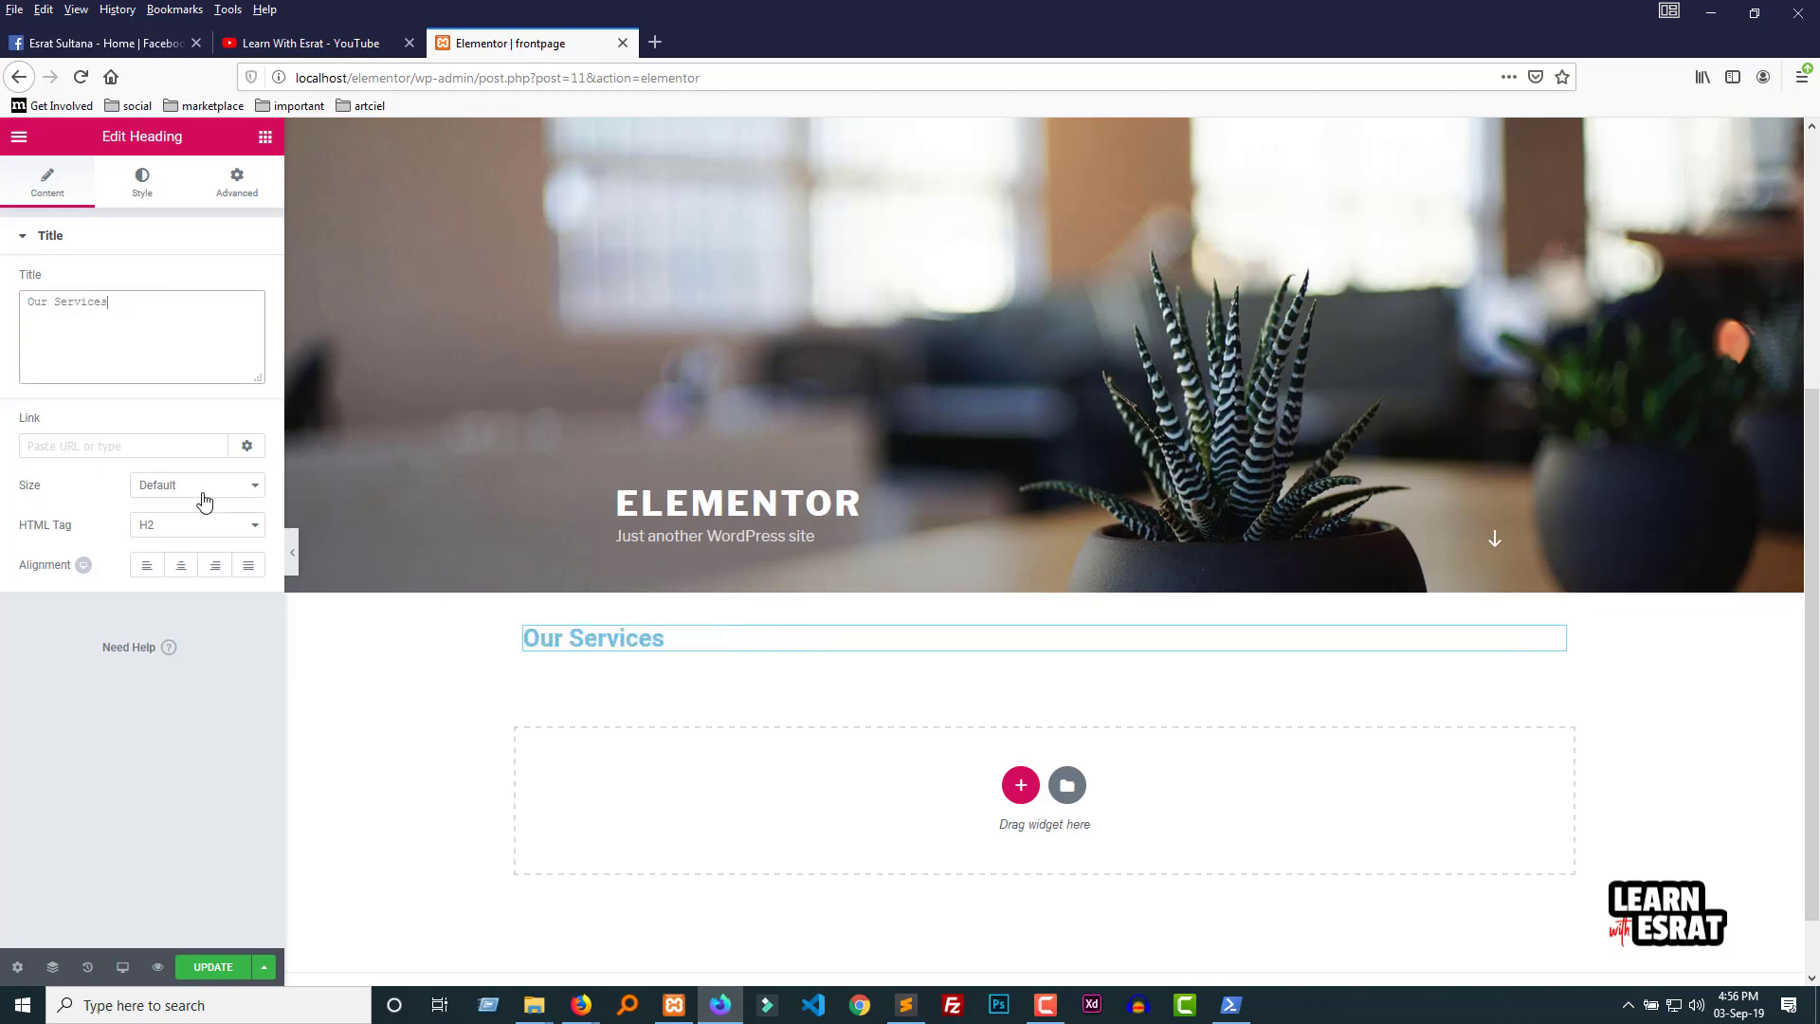
{"action": "left_click", "coordinate": [183, 568]}
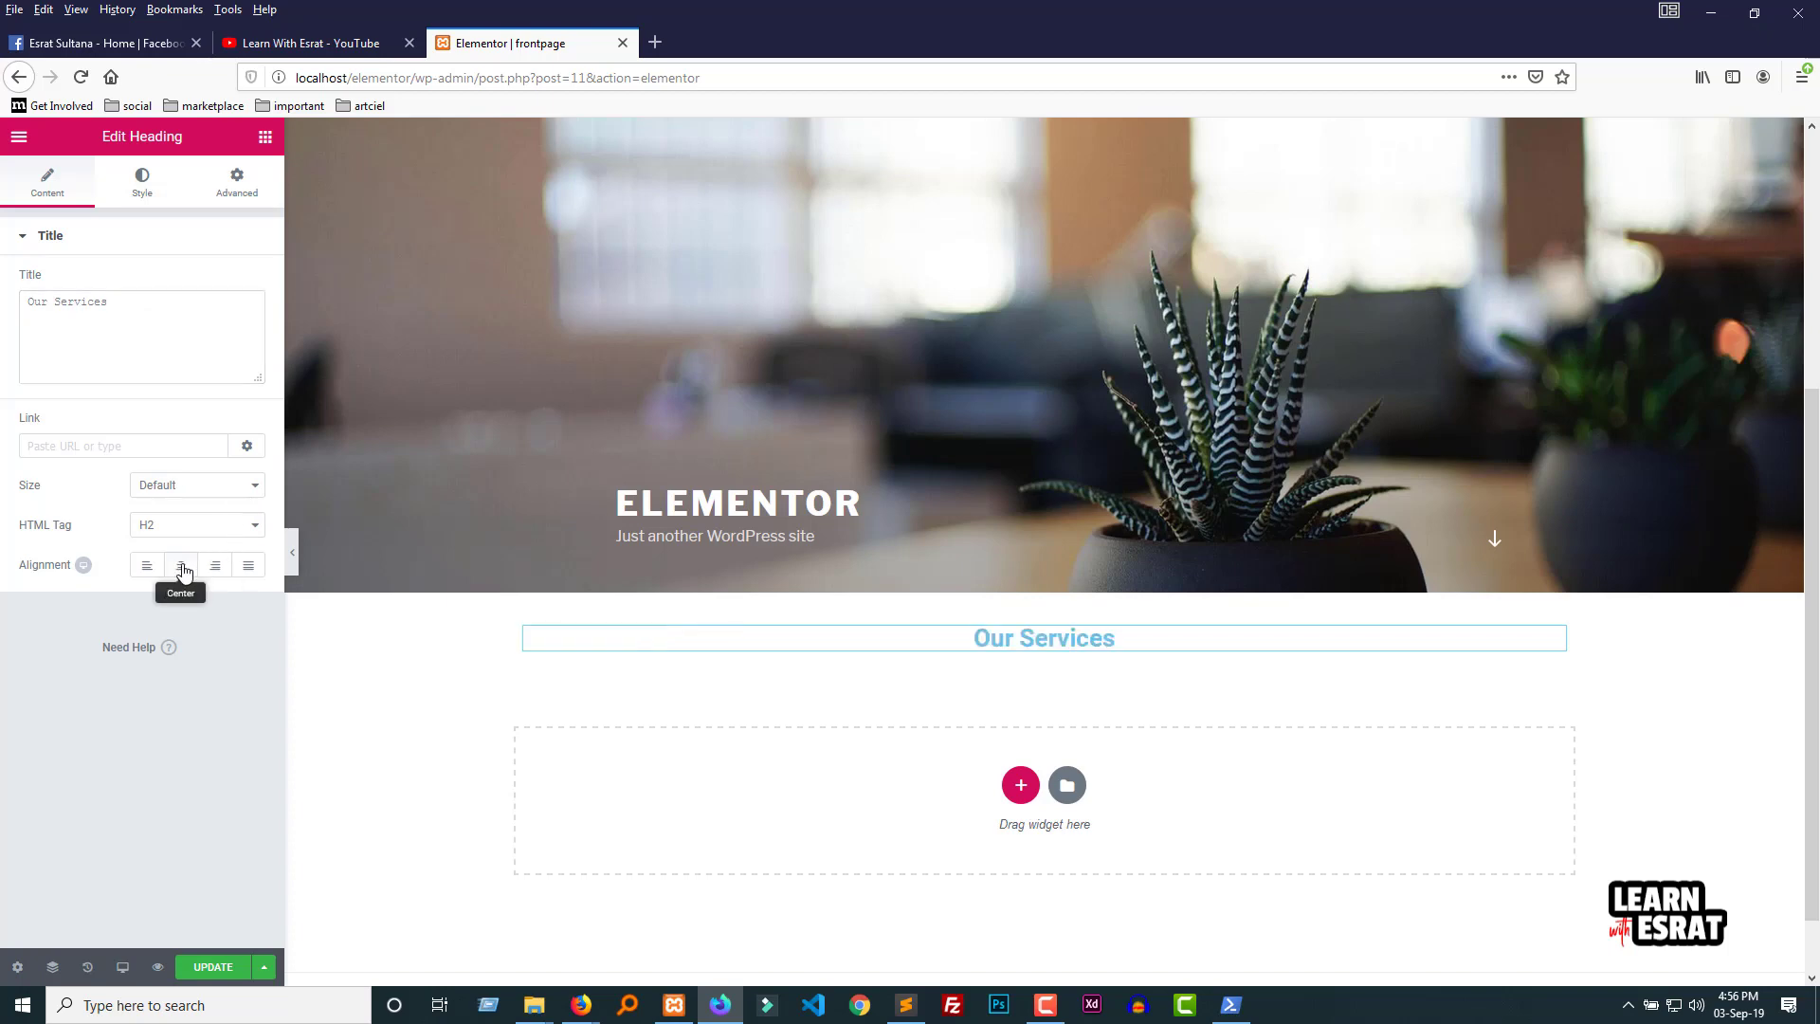
Step: Add a Text Editor widget below the "Our Services" heading, keep its placeholder text and center-align it
{"action": "left_click", "coordinate": [265, 136]}
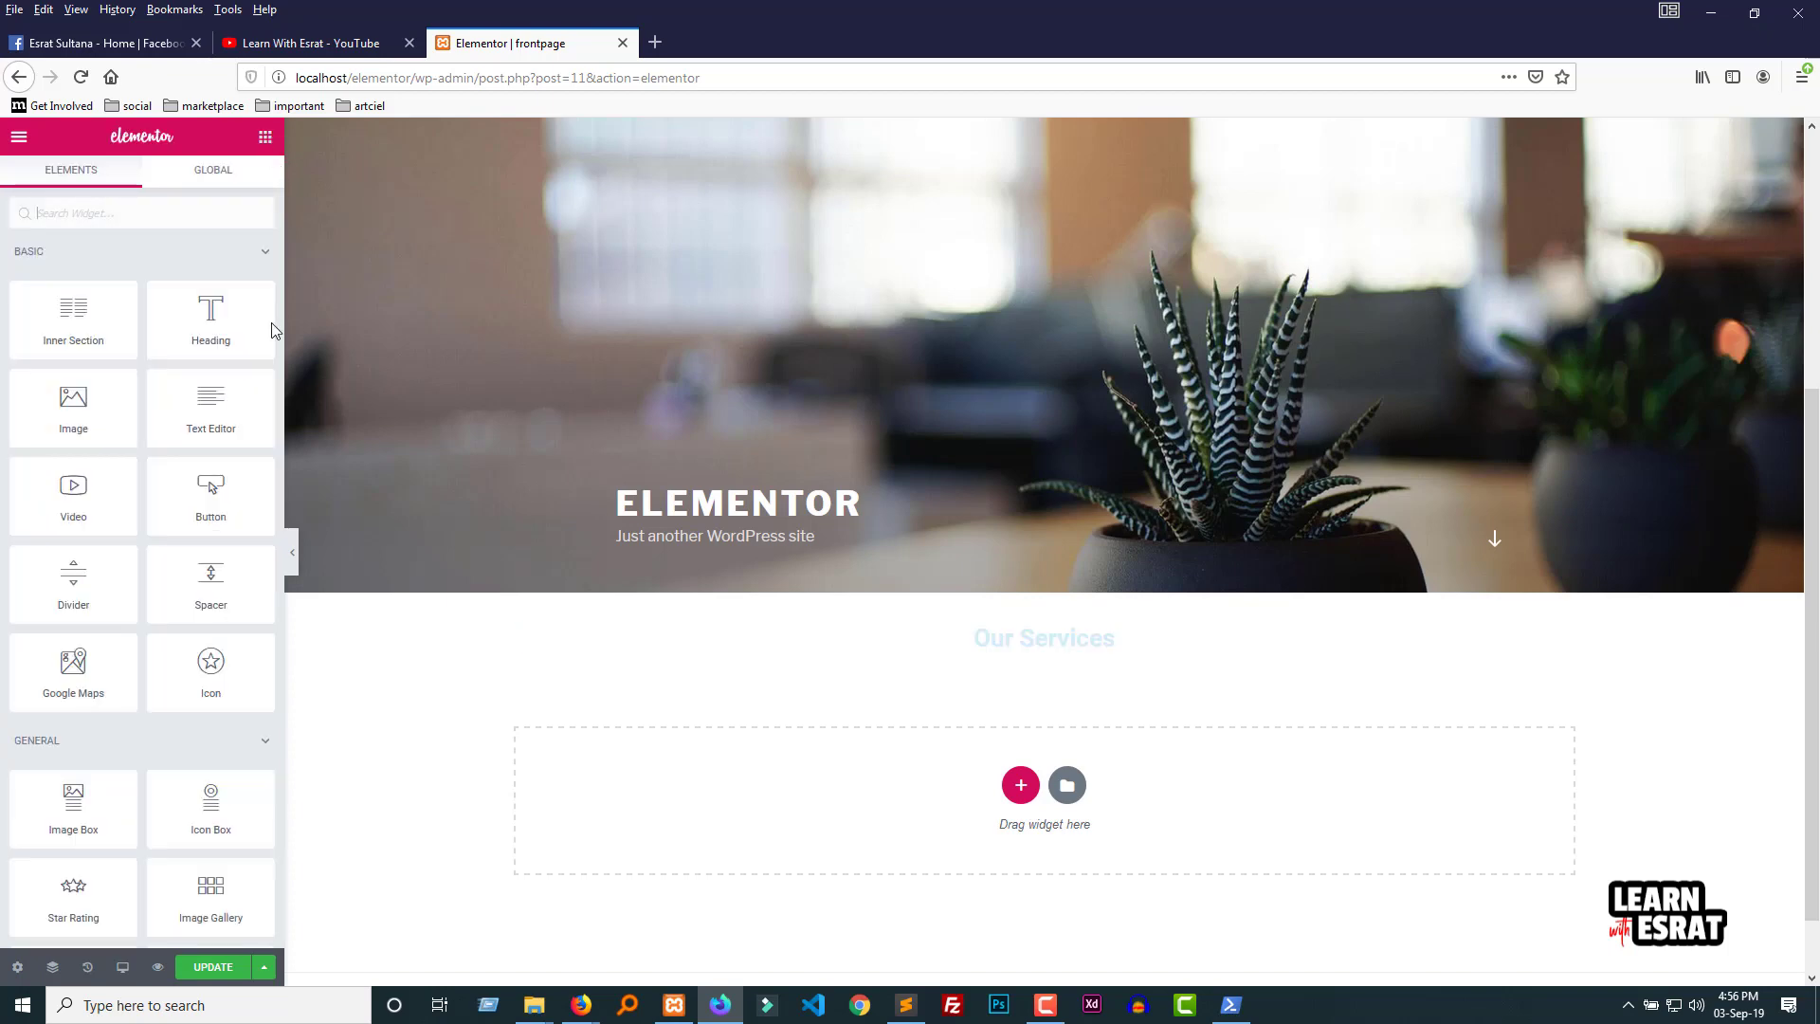
{"action": "scroll", "coordinate": [202, 569], "scroll_direction": "down", "scroll_amount": 1}
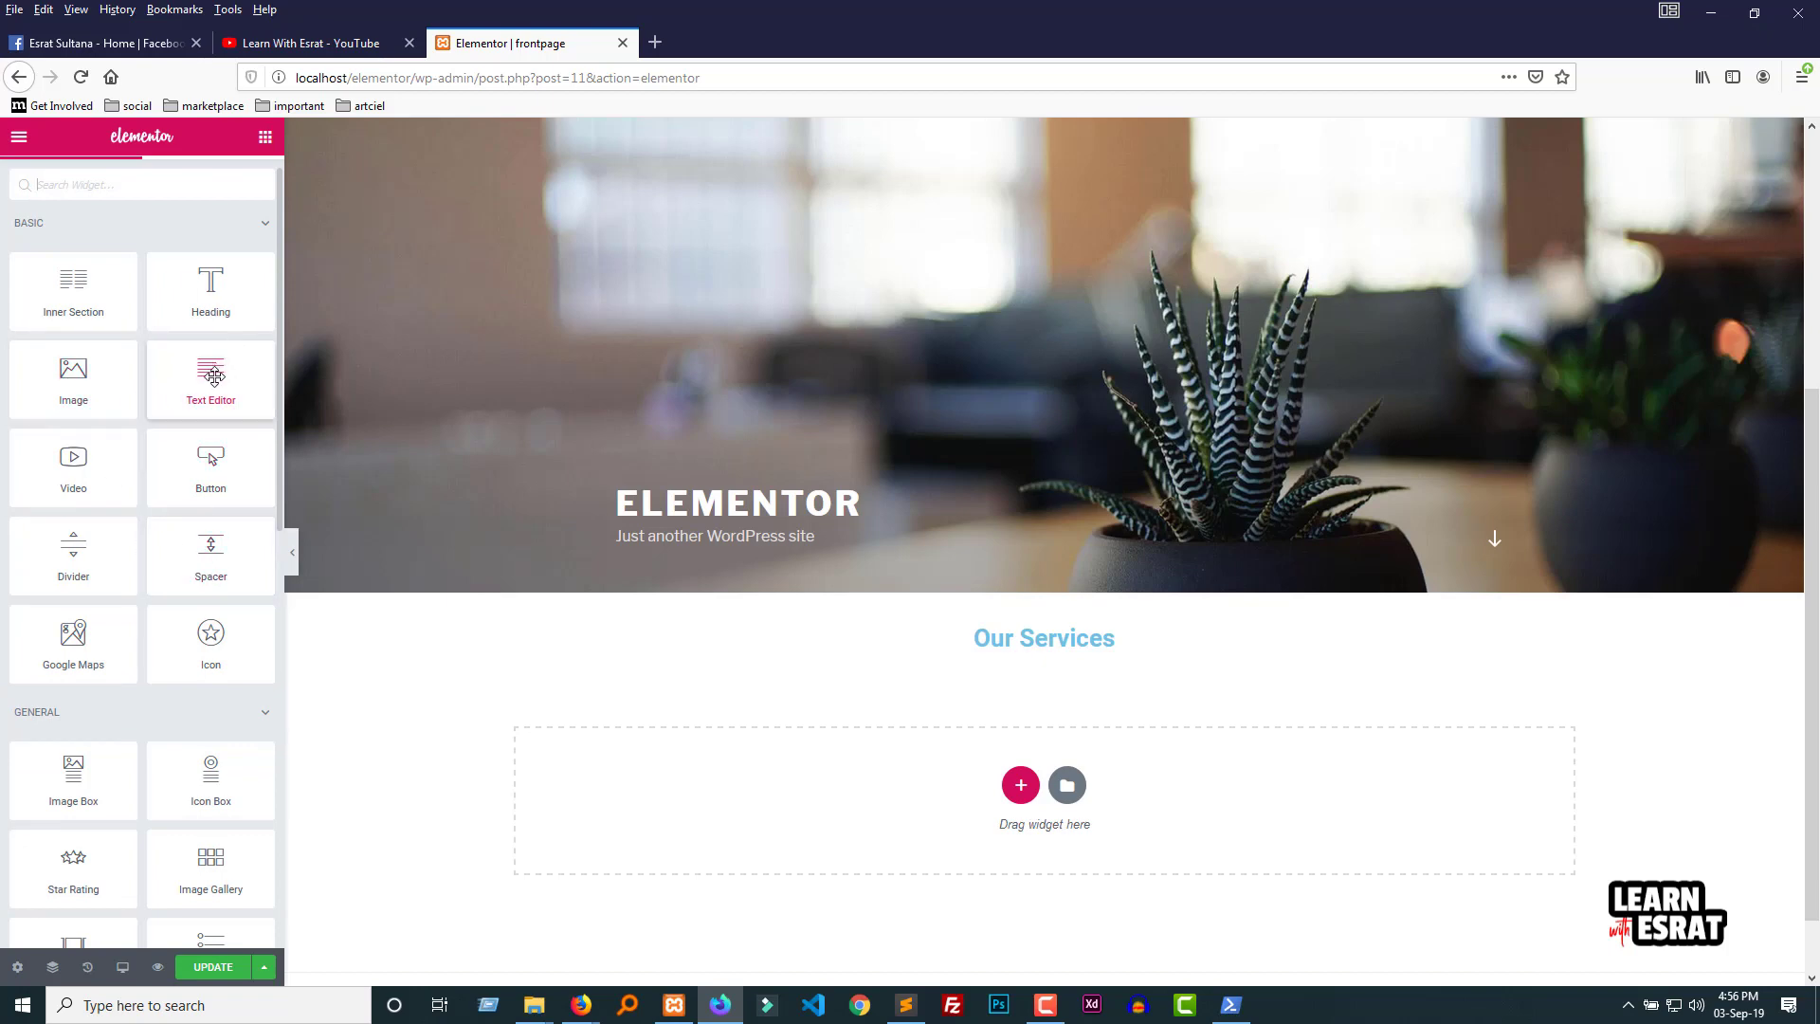
{"action": "left_click_drag", "start_coordinate": [214, 376], "coordinate": [1042, 662]}
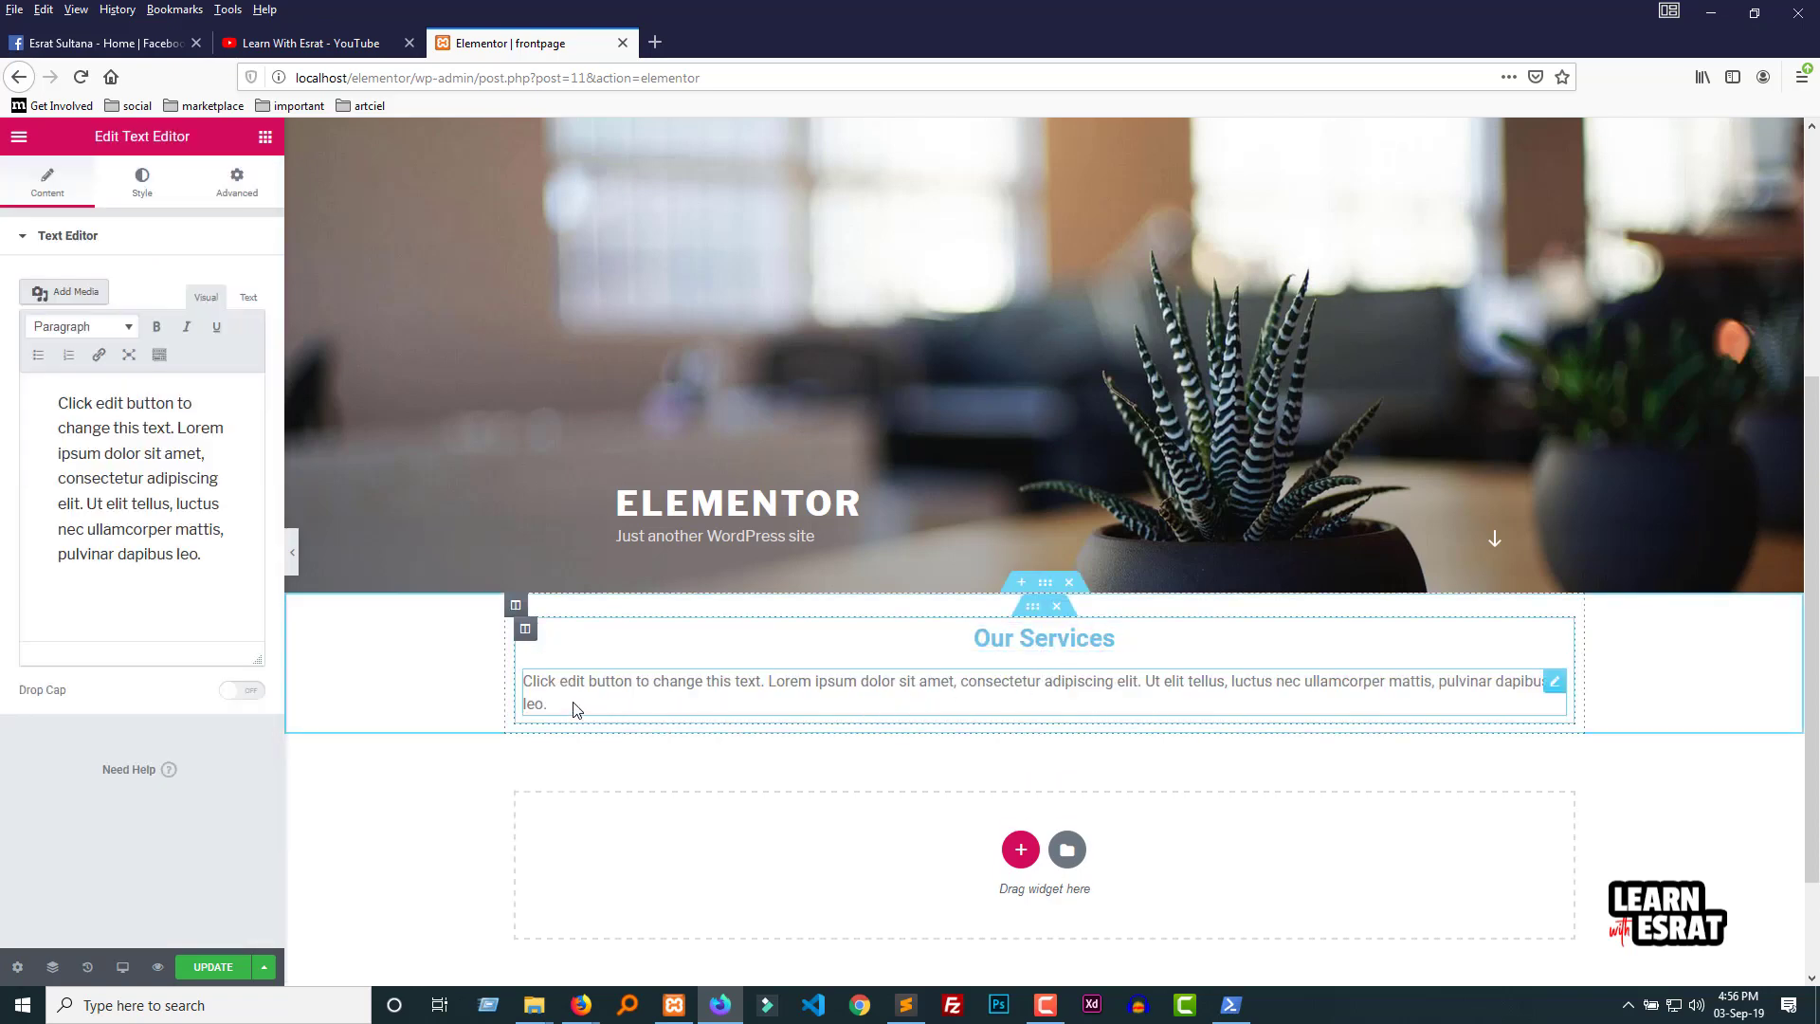
{"action": "key", "text": "ctrl+a"}
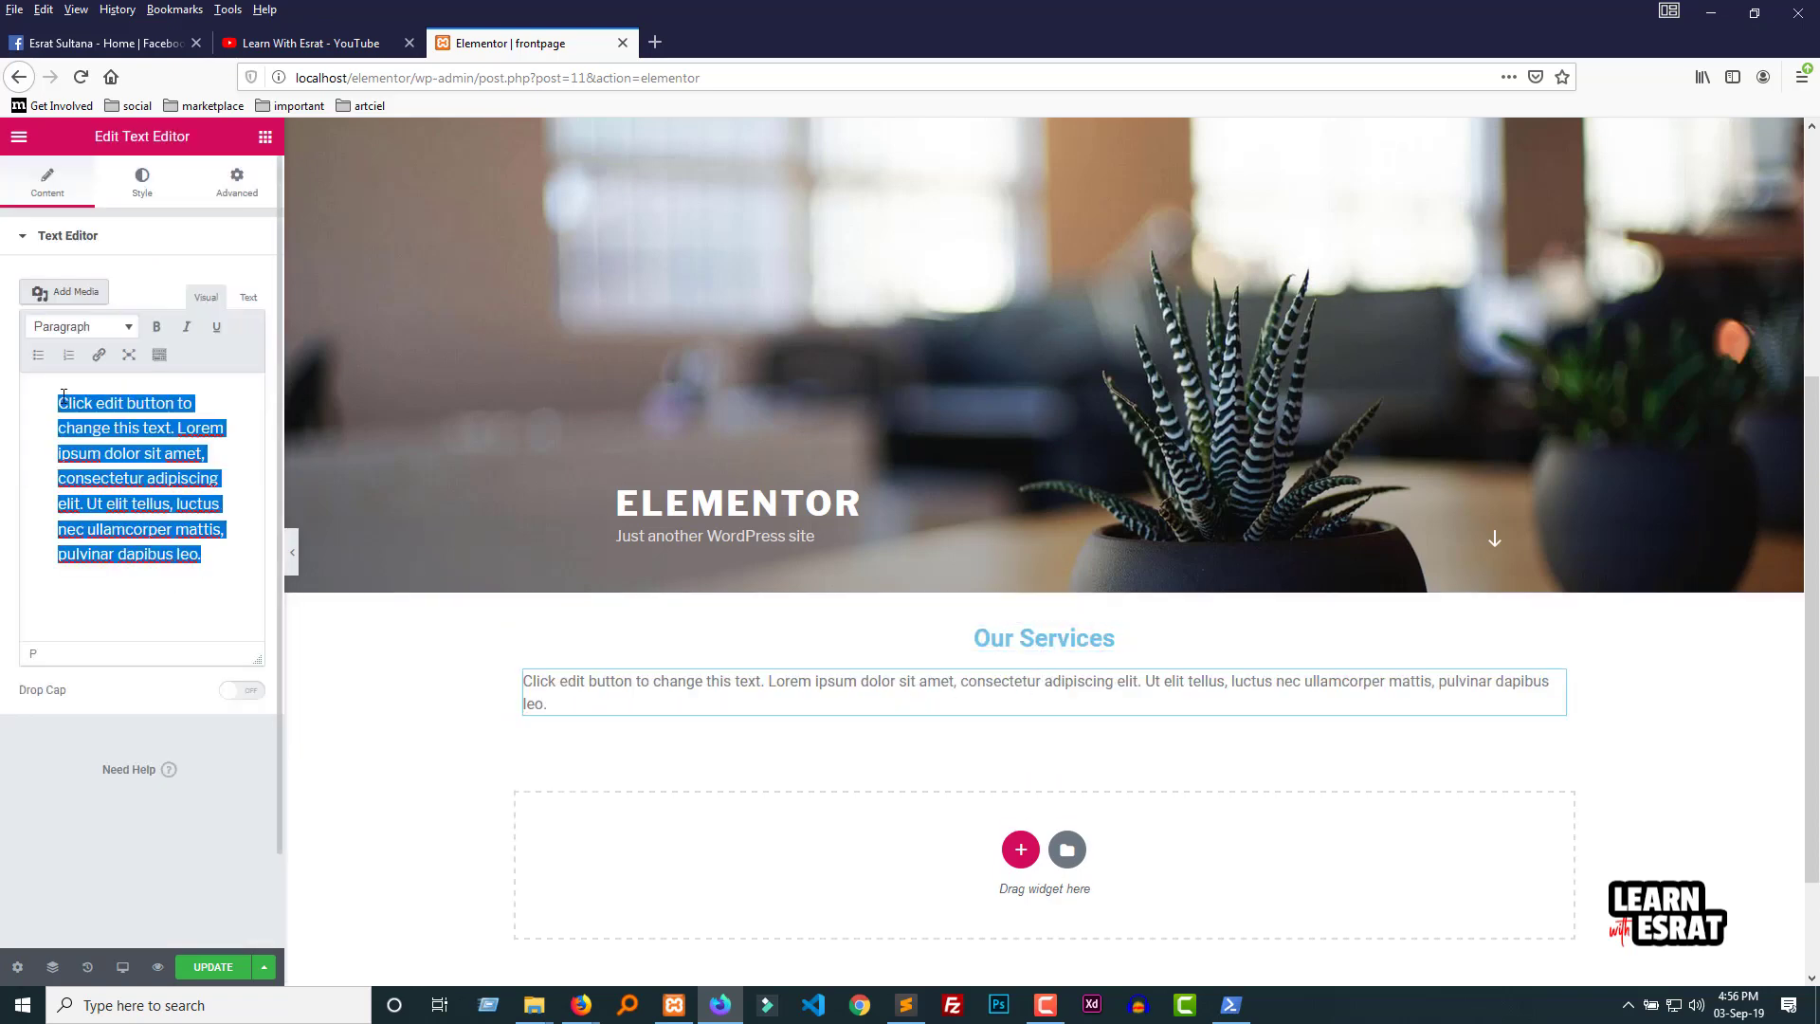
{"action": "left_click", "coordinate": [1251, 709]}
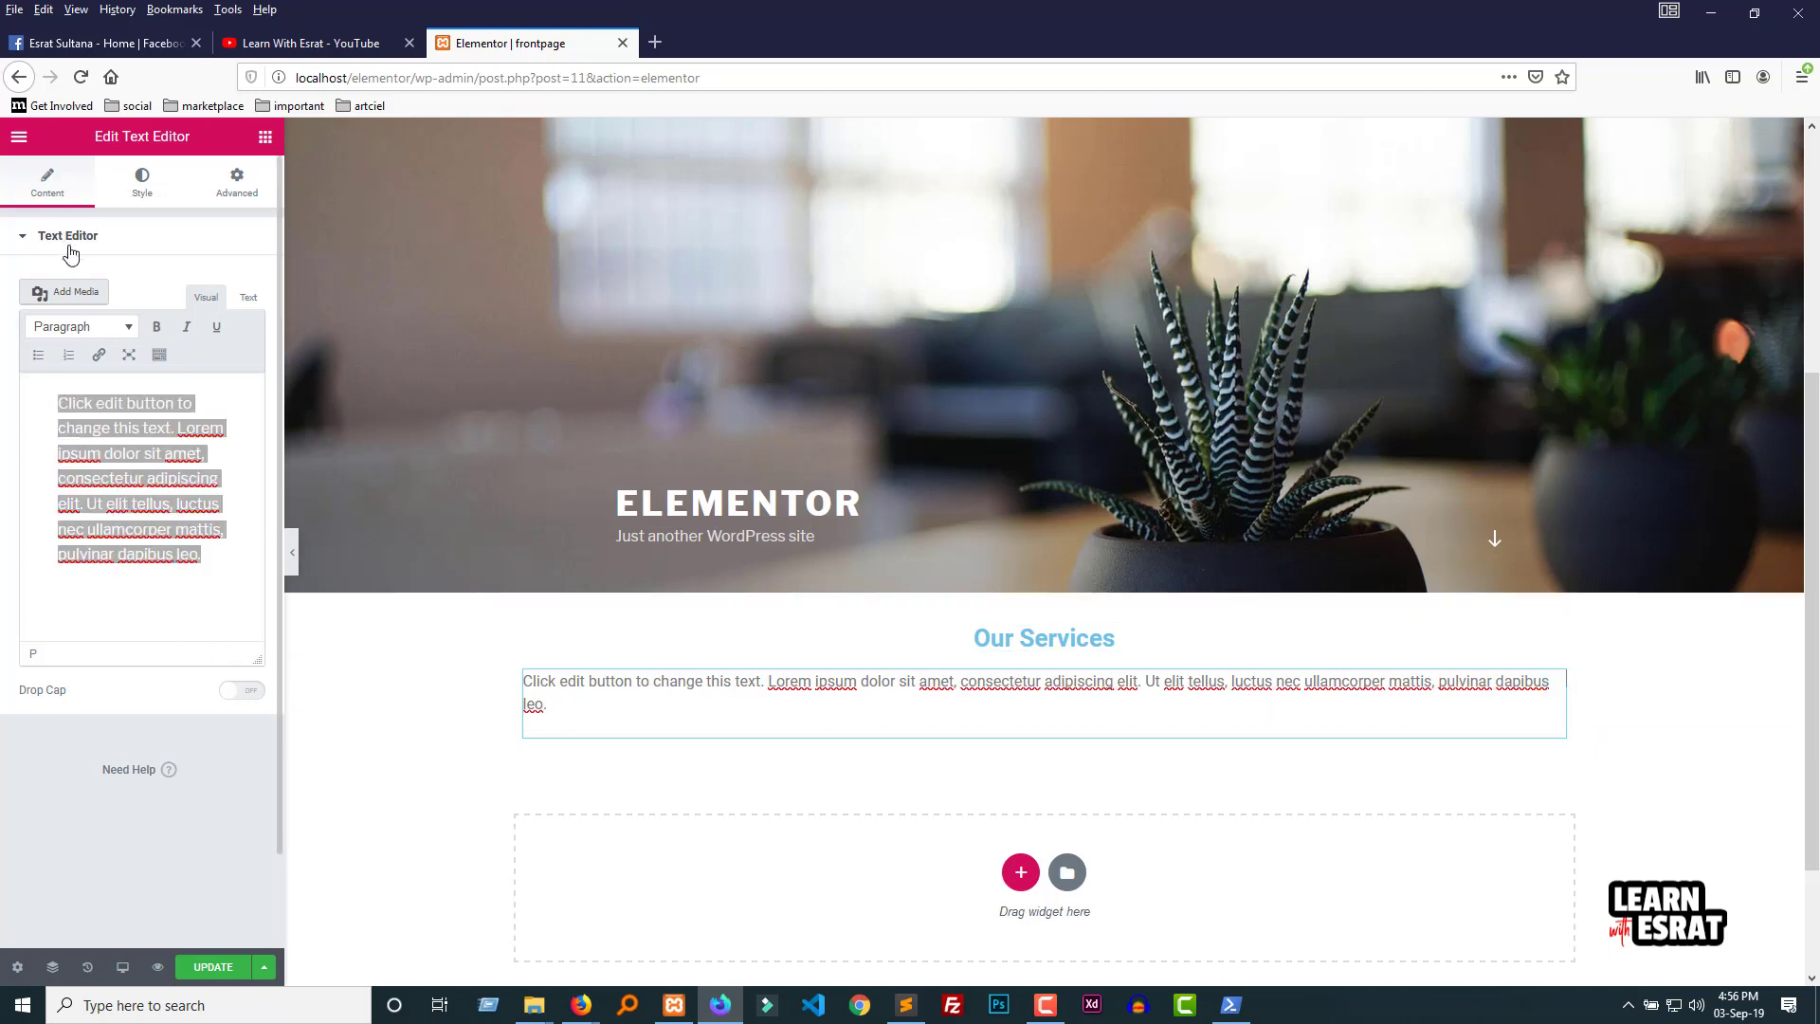
{"action": "left_click", "coordinate": [142, 187]}
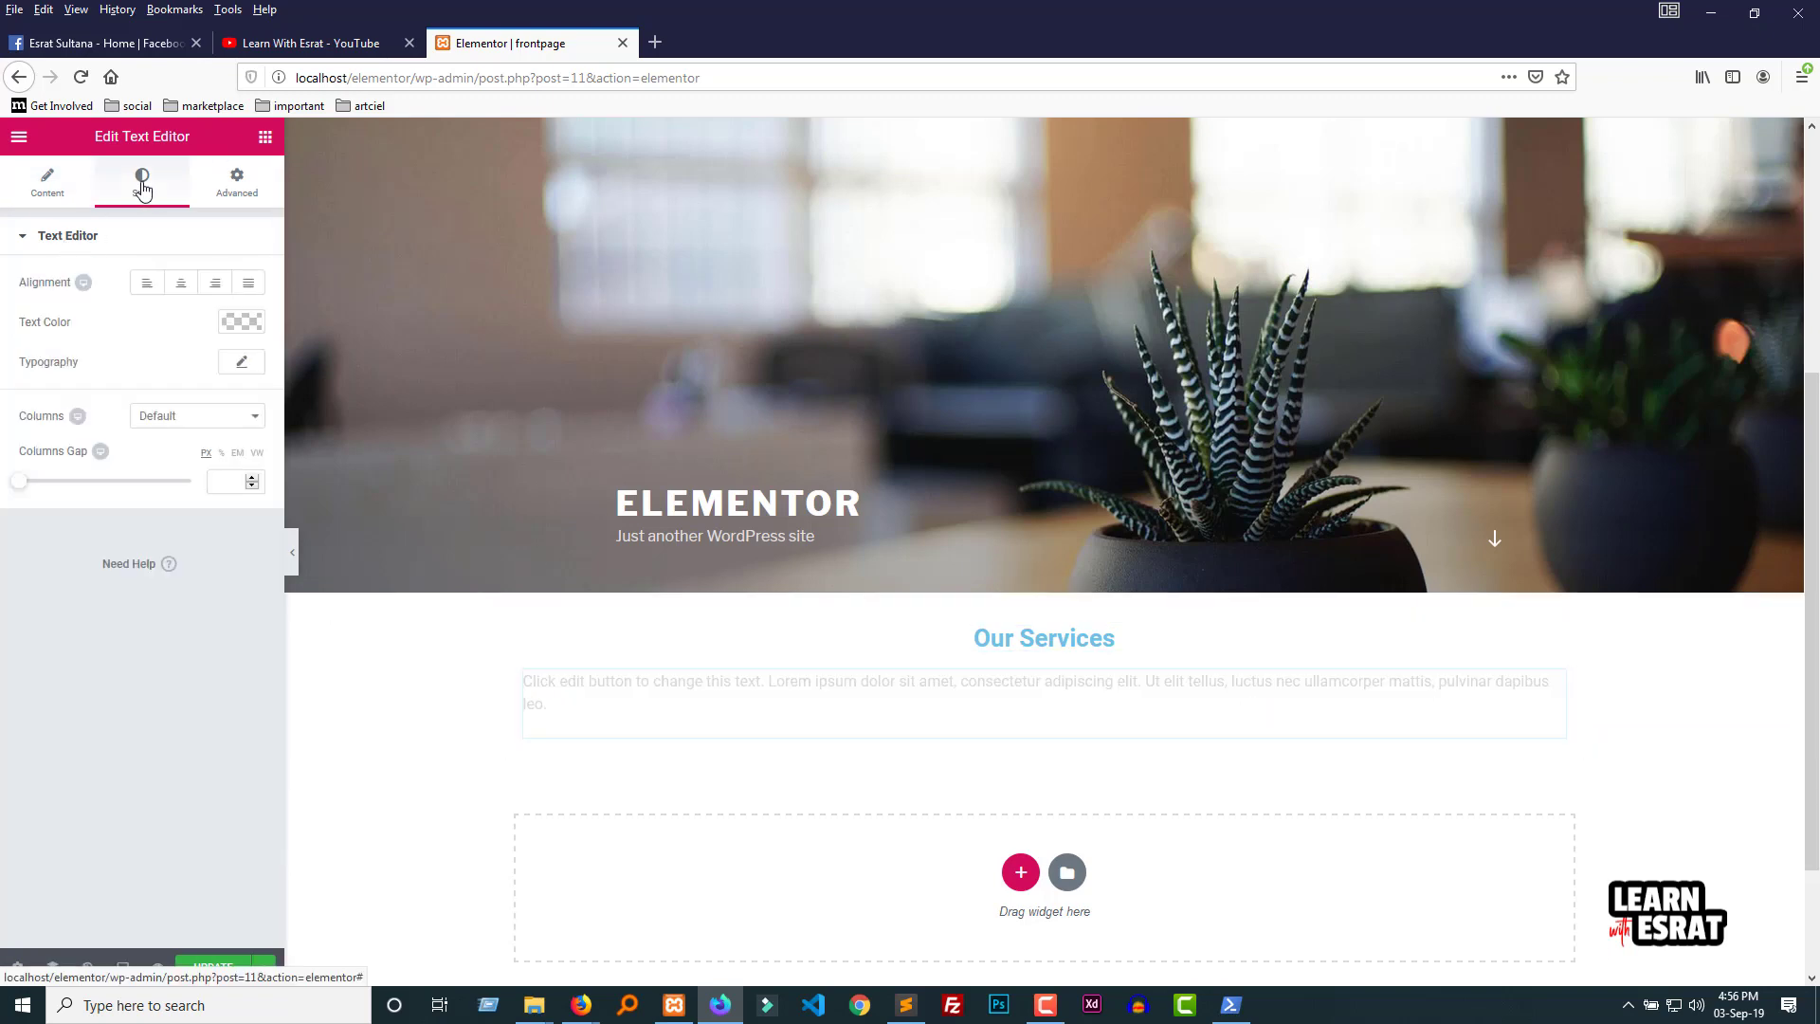
{"action": "left_click", "coordinate": [53, 185]}
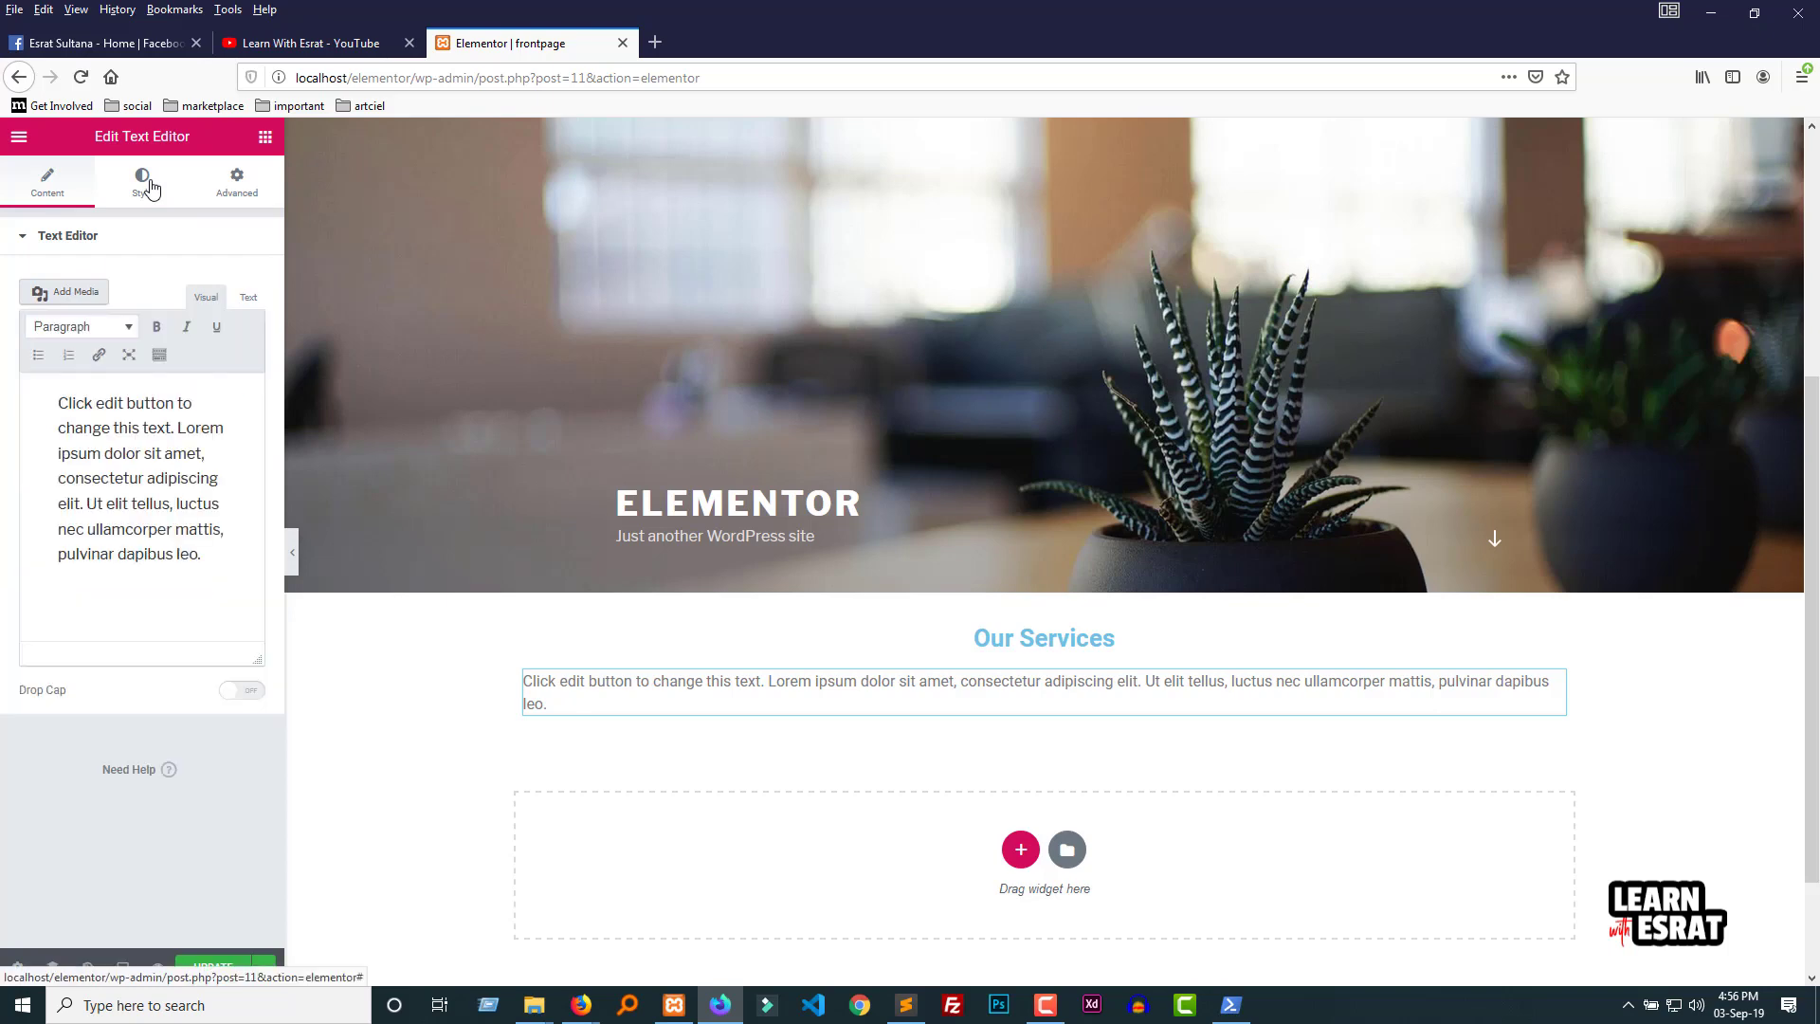
{"action": "left_click", "coordinate": [142, 185]}
{"action": "left_click", "coordinate": [180, 282]}
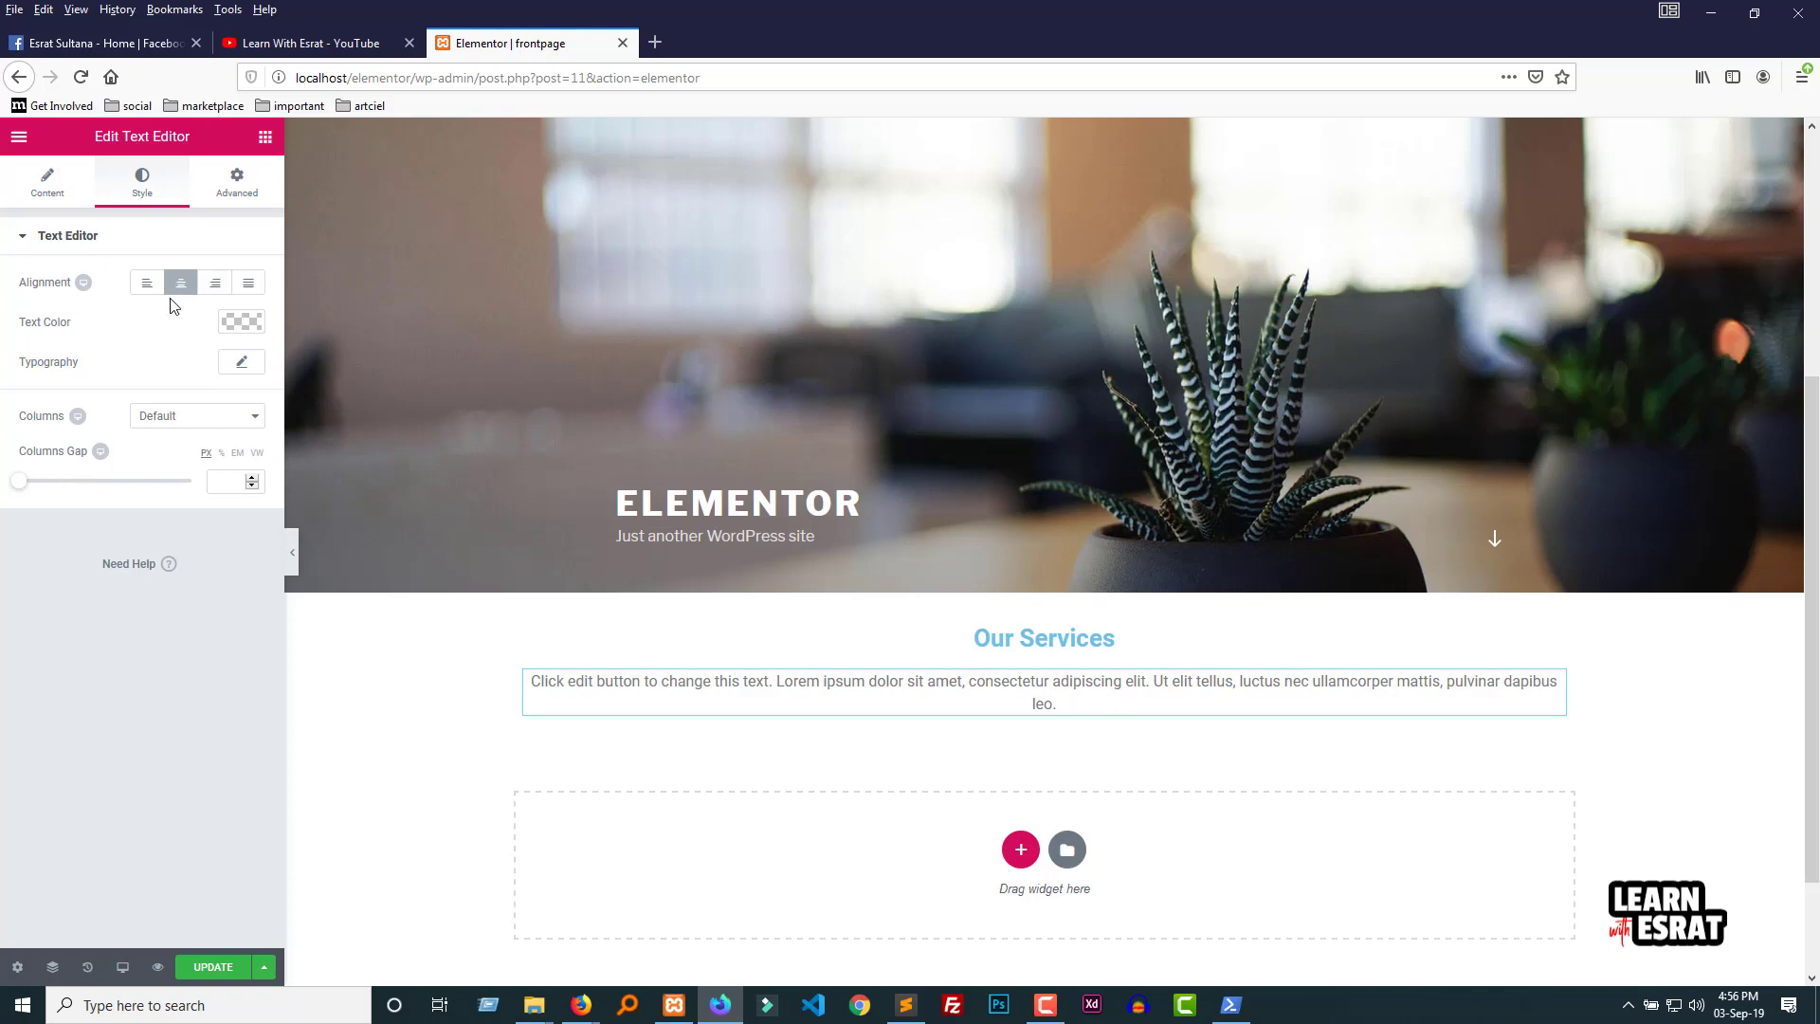
{"action": "left_click", "coordinate": [235, 190]}
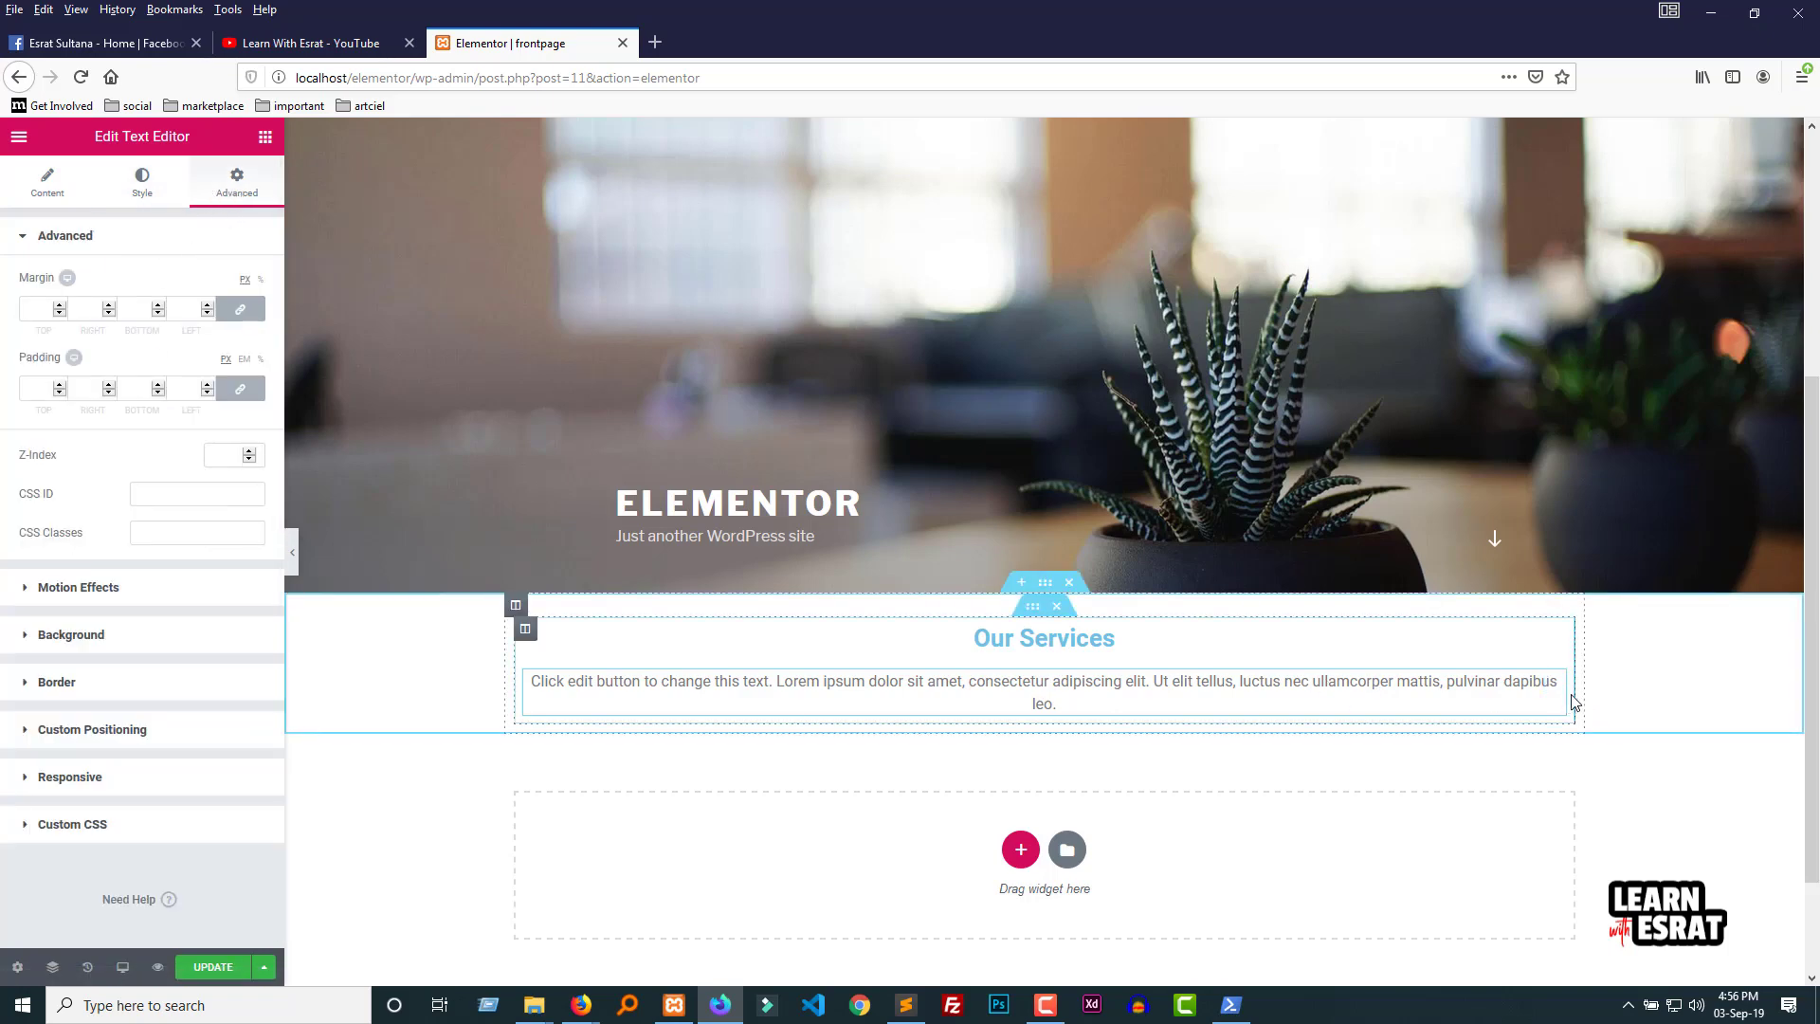
Step: Set the inner section's boxed content width to 718 and, with margin values unlinked, its bottom margin to 70 px
{"action": "left_click", "coordinate": [1039, 613]}
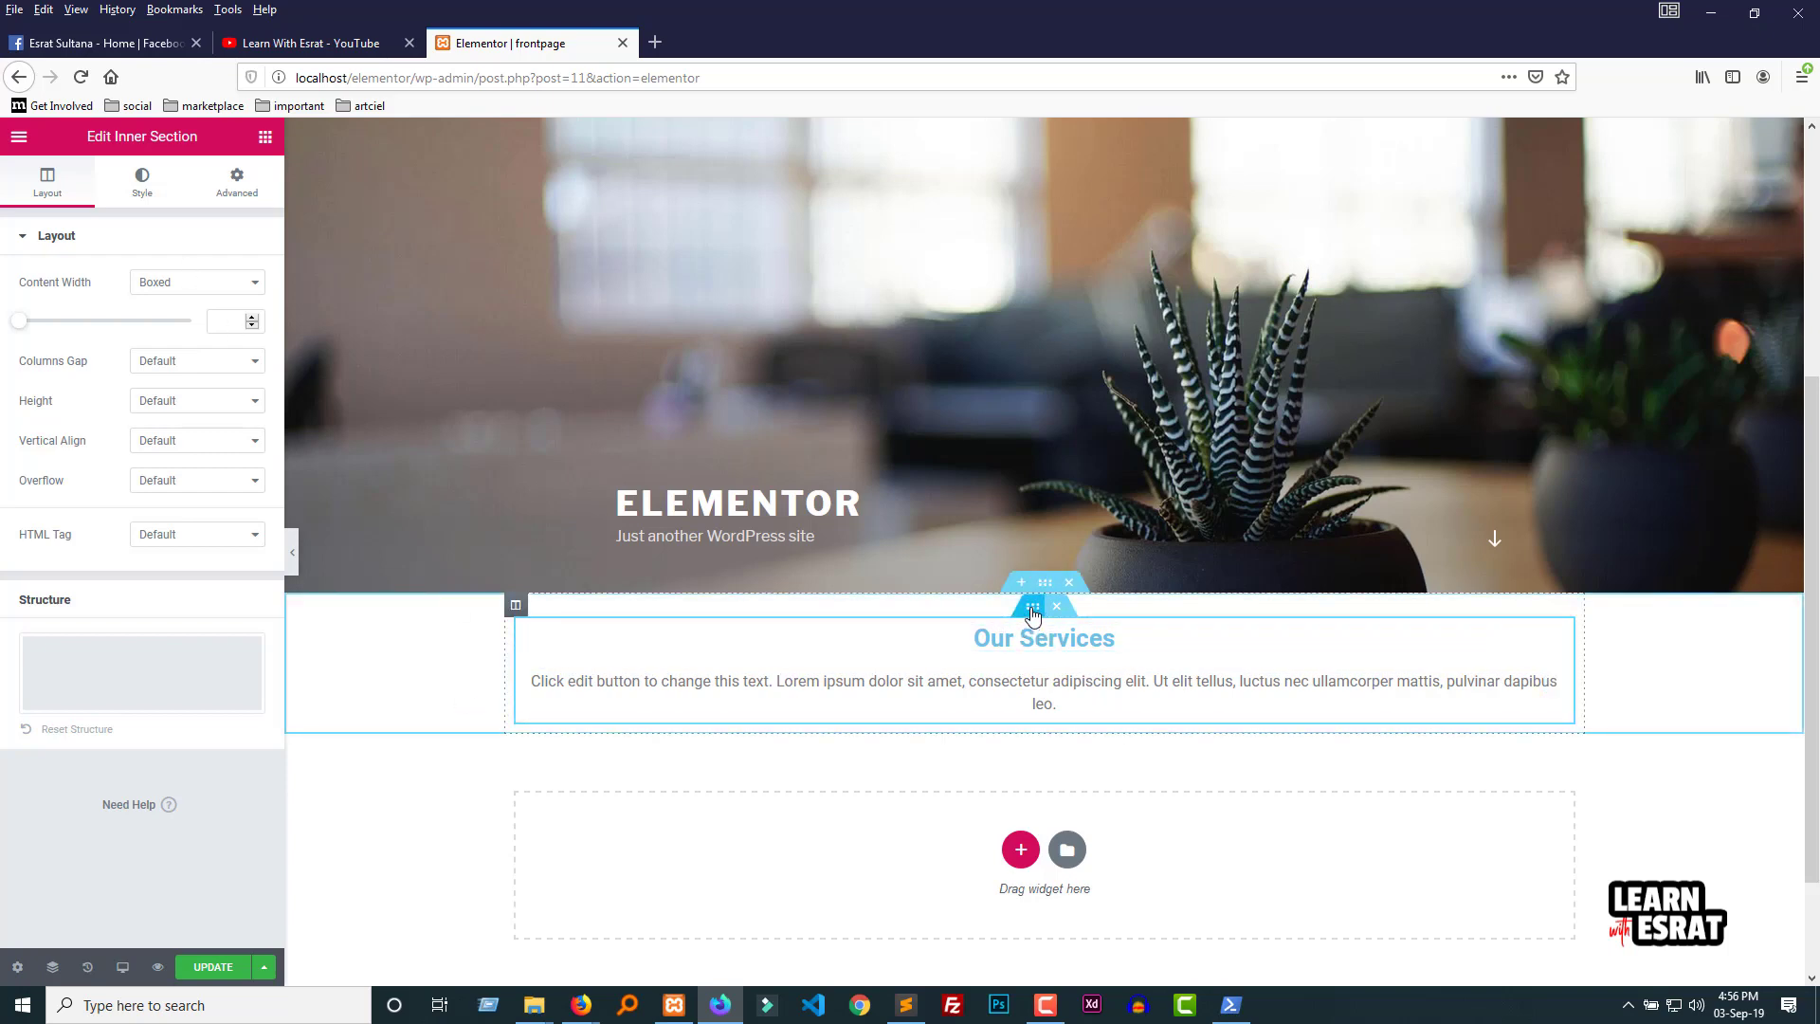
{"action": "left_click_drag", "start_coordinate": [17, 328], "coordinate": [57, 324]}
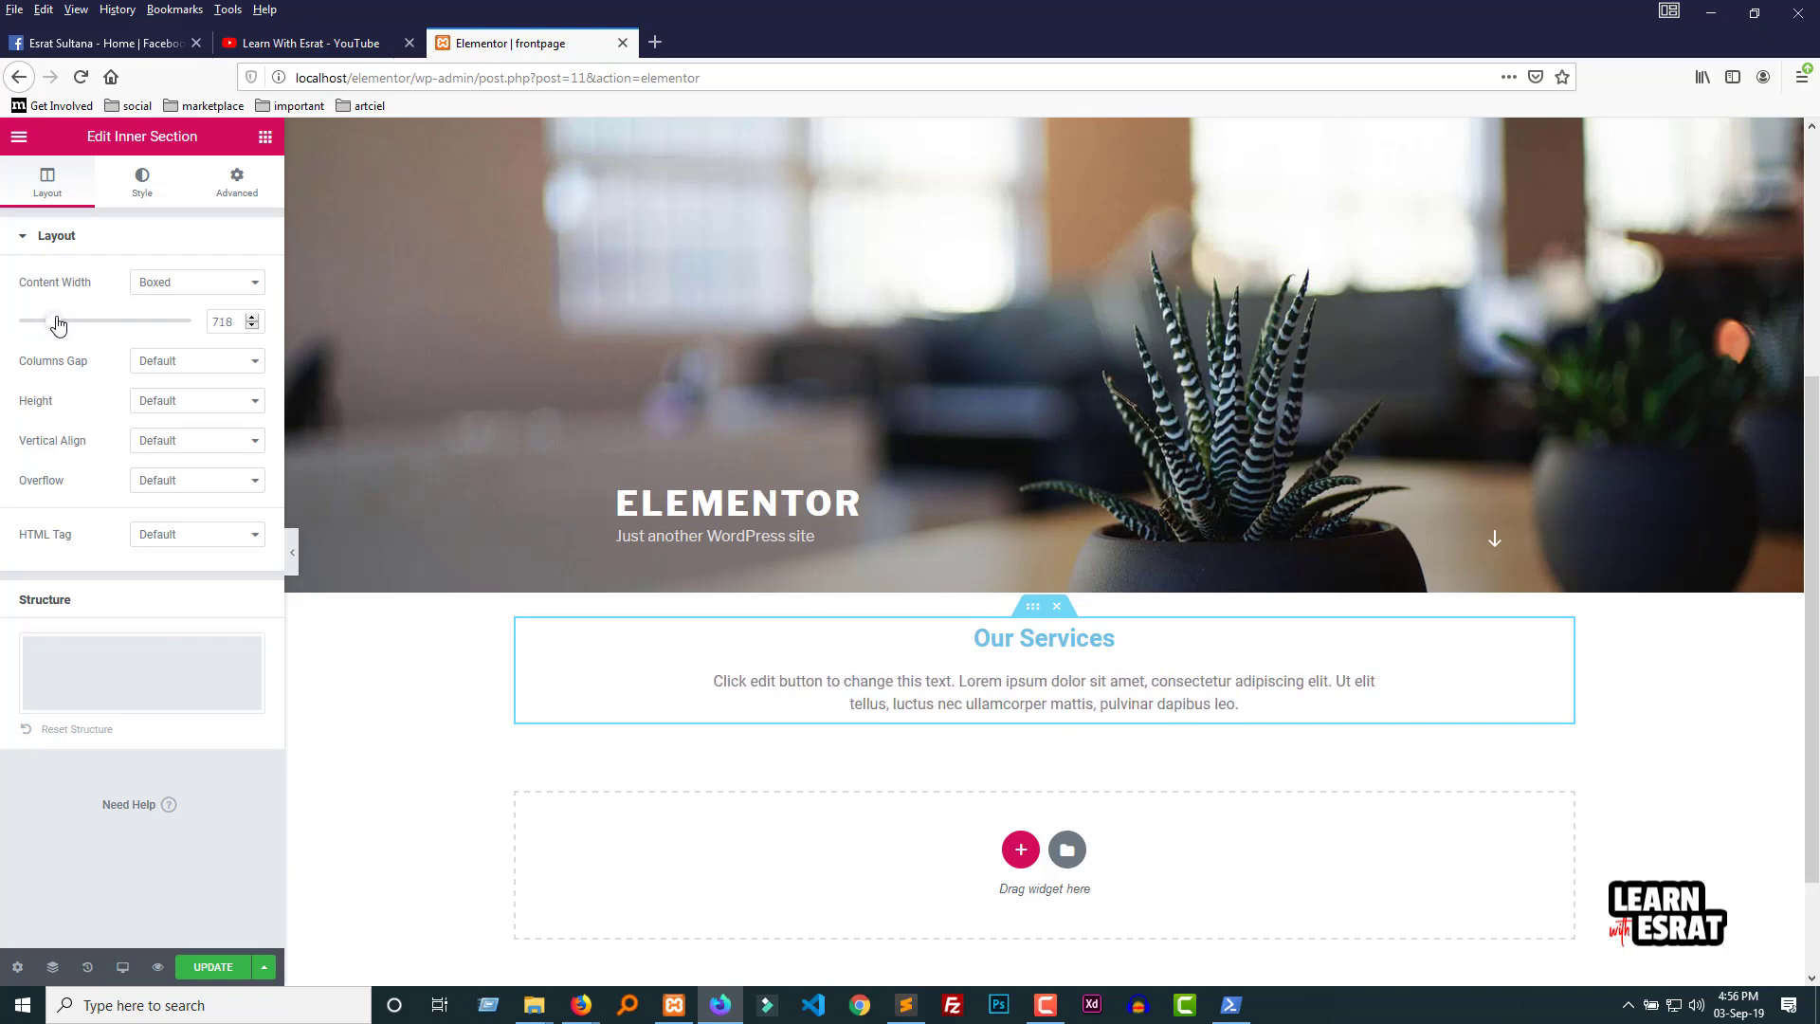
{"action": "left_click", "coordinate": [152, 193]}
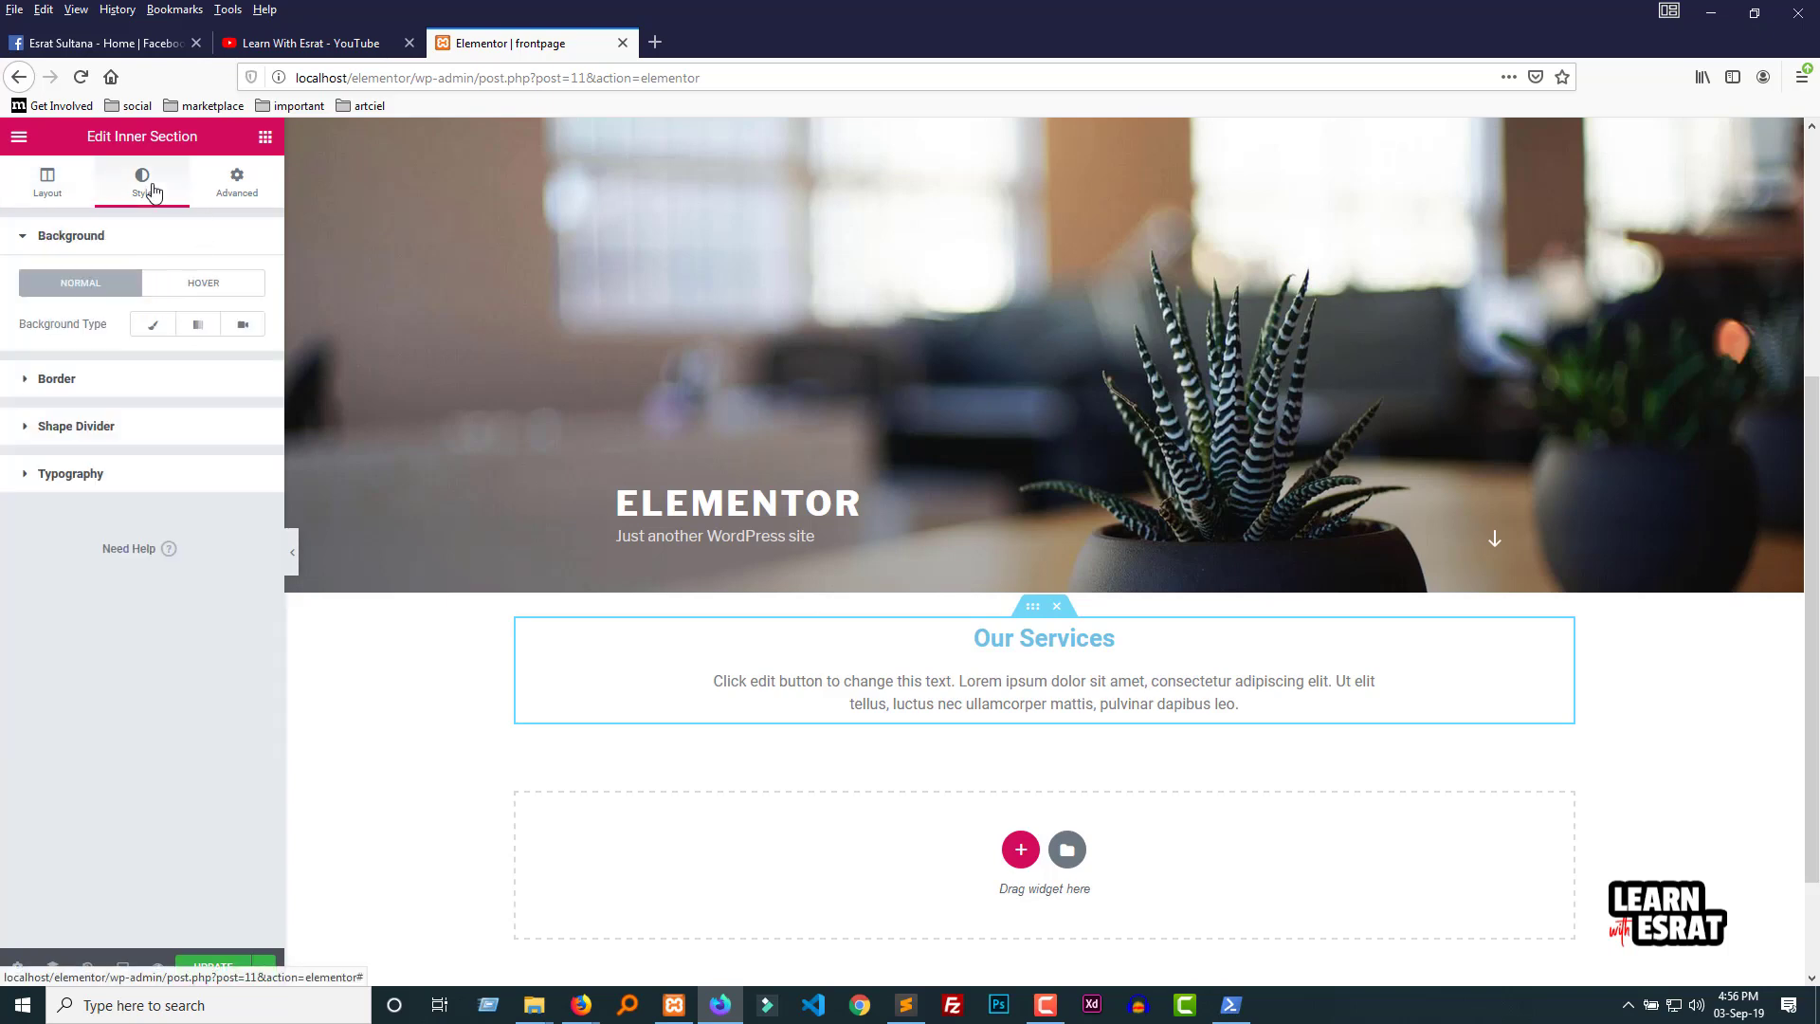
{"action": "left_click", "coordinate": [249, 193]}
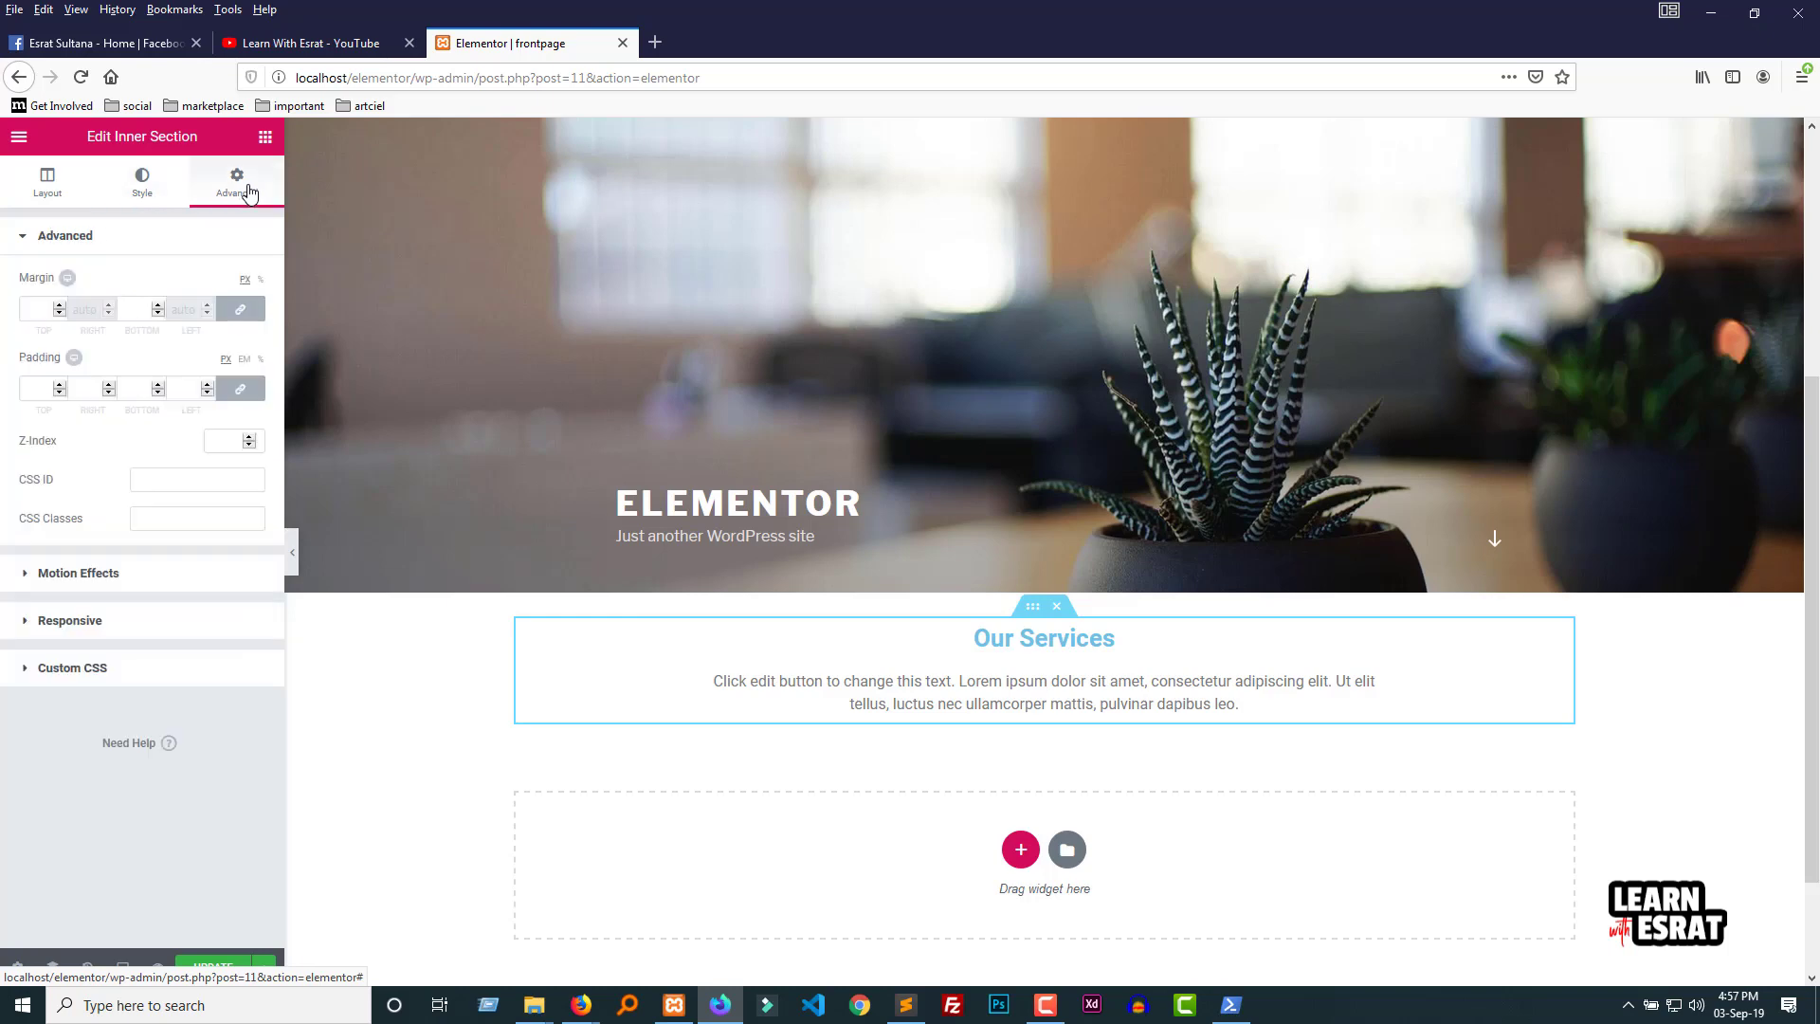
{"action": "left_click", "coordinate": [229, 317]}
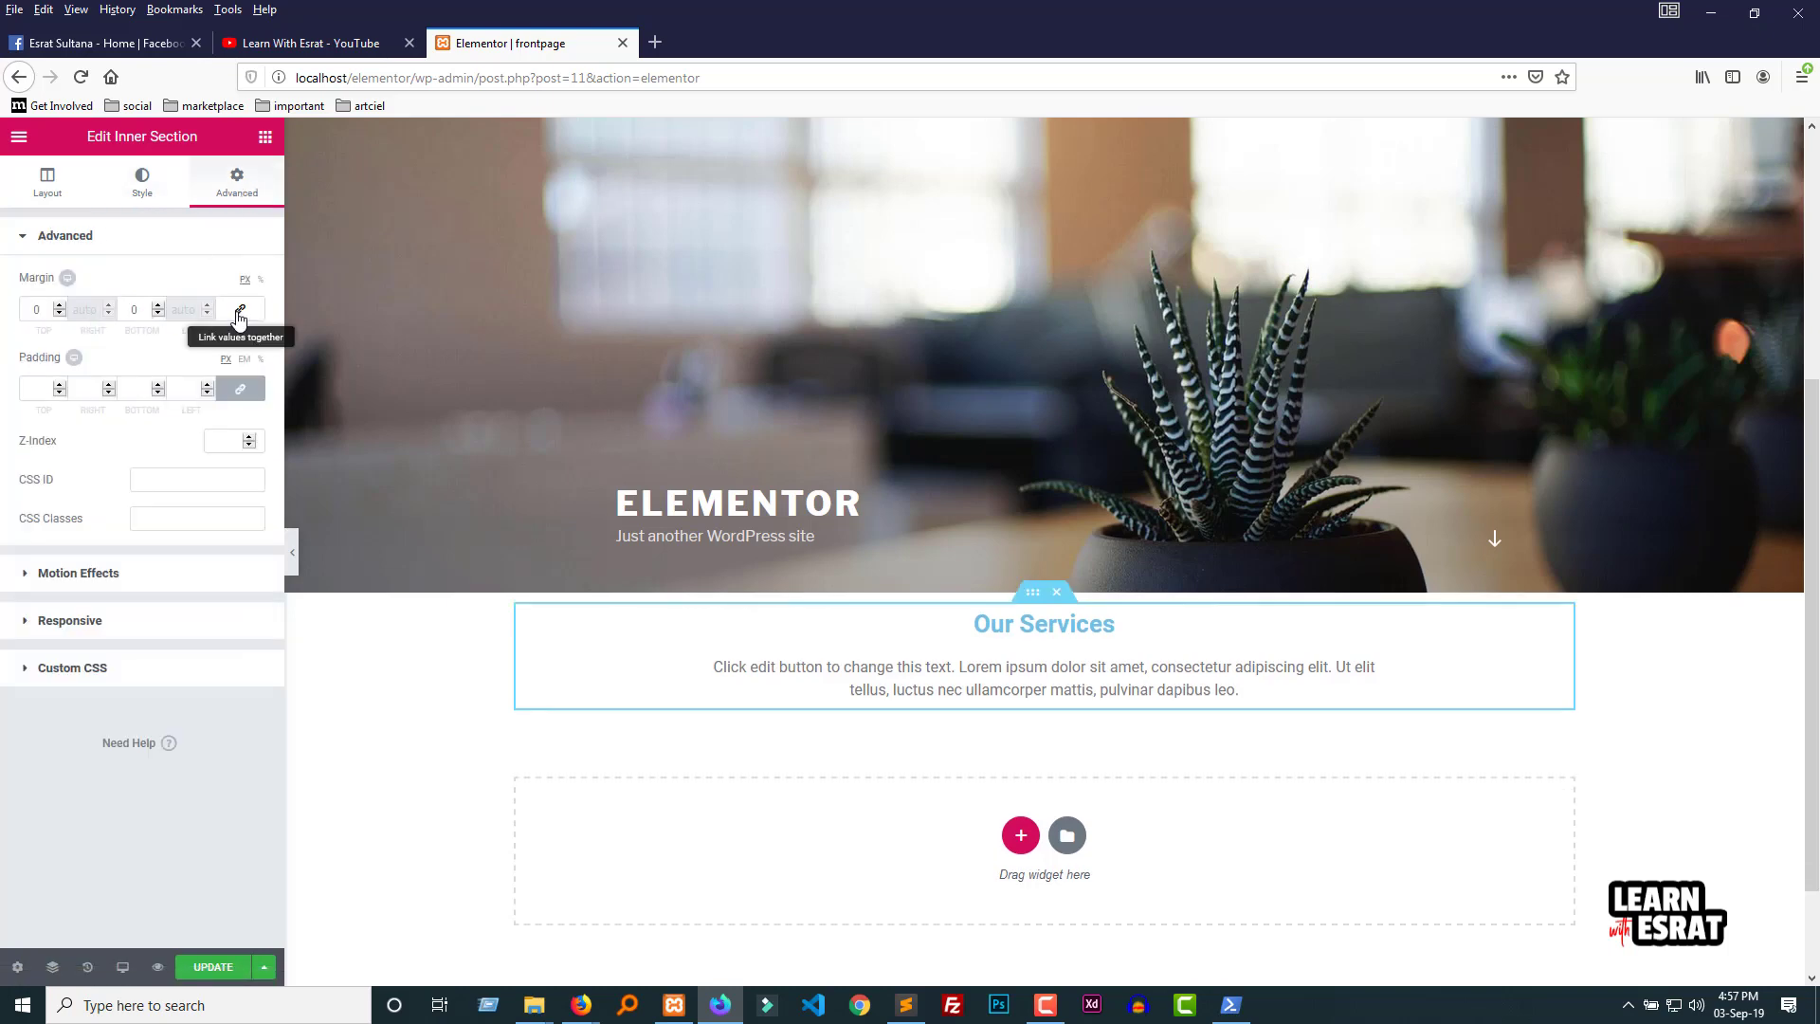
{"action": "left_click", "coordinate": [130, 309]}
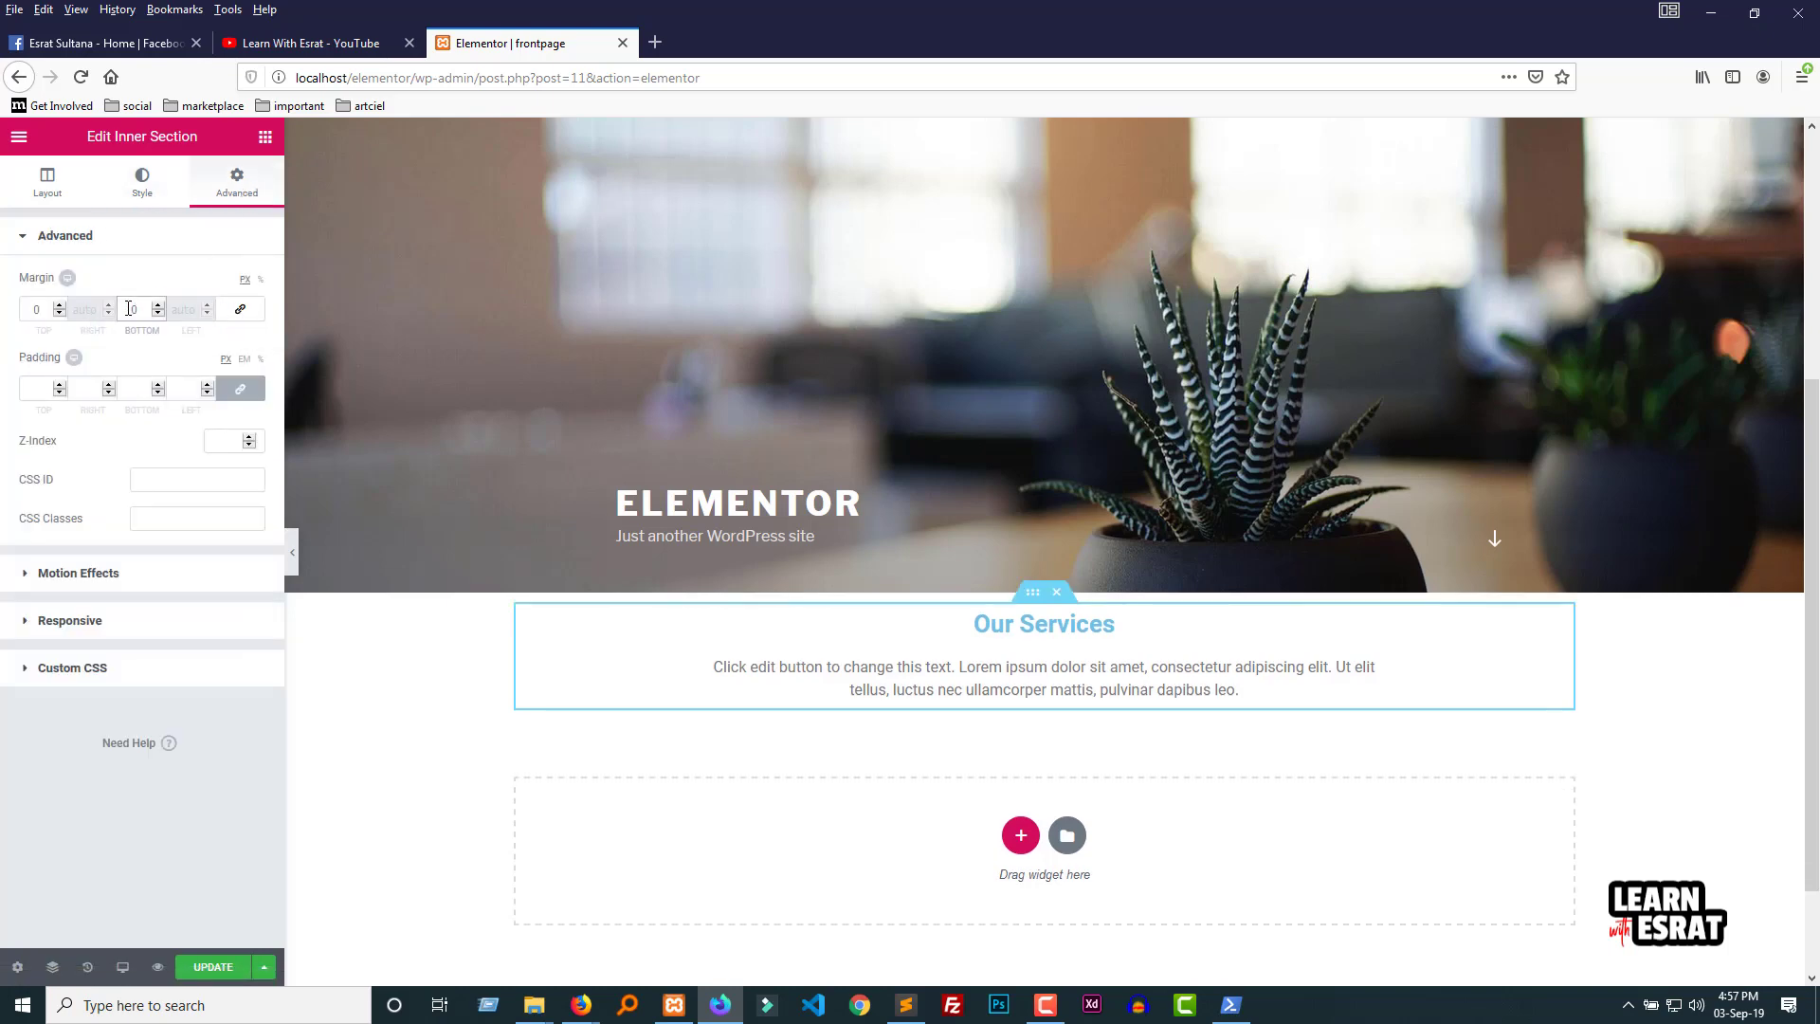
{"action": "type", "text": "7"}
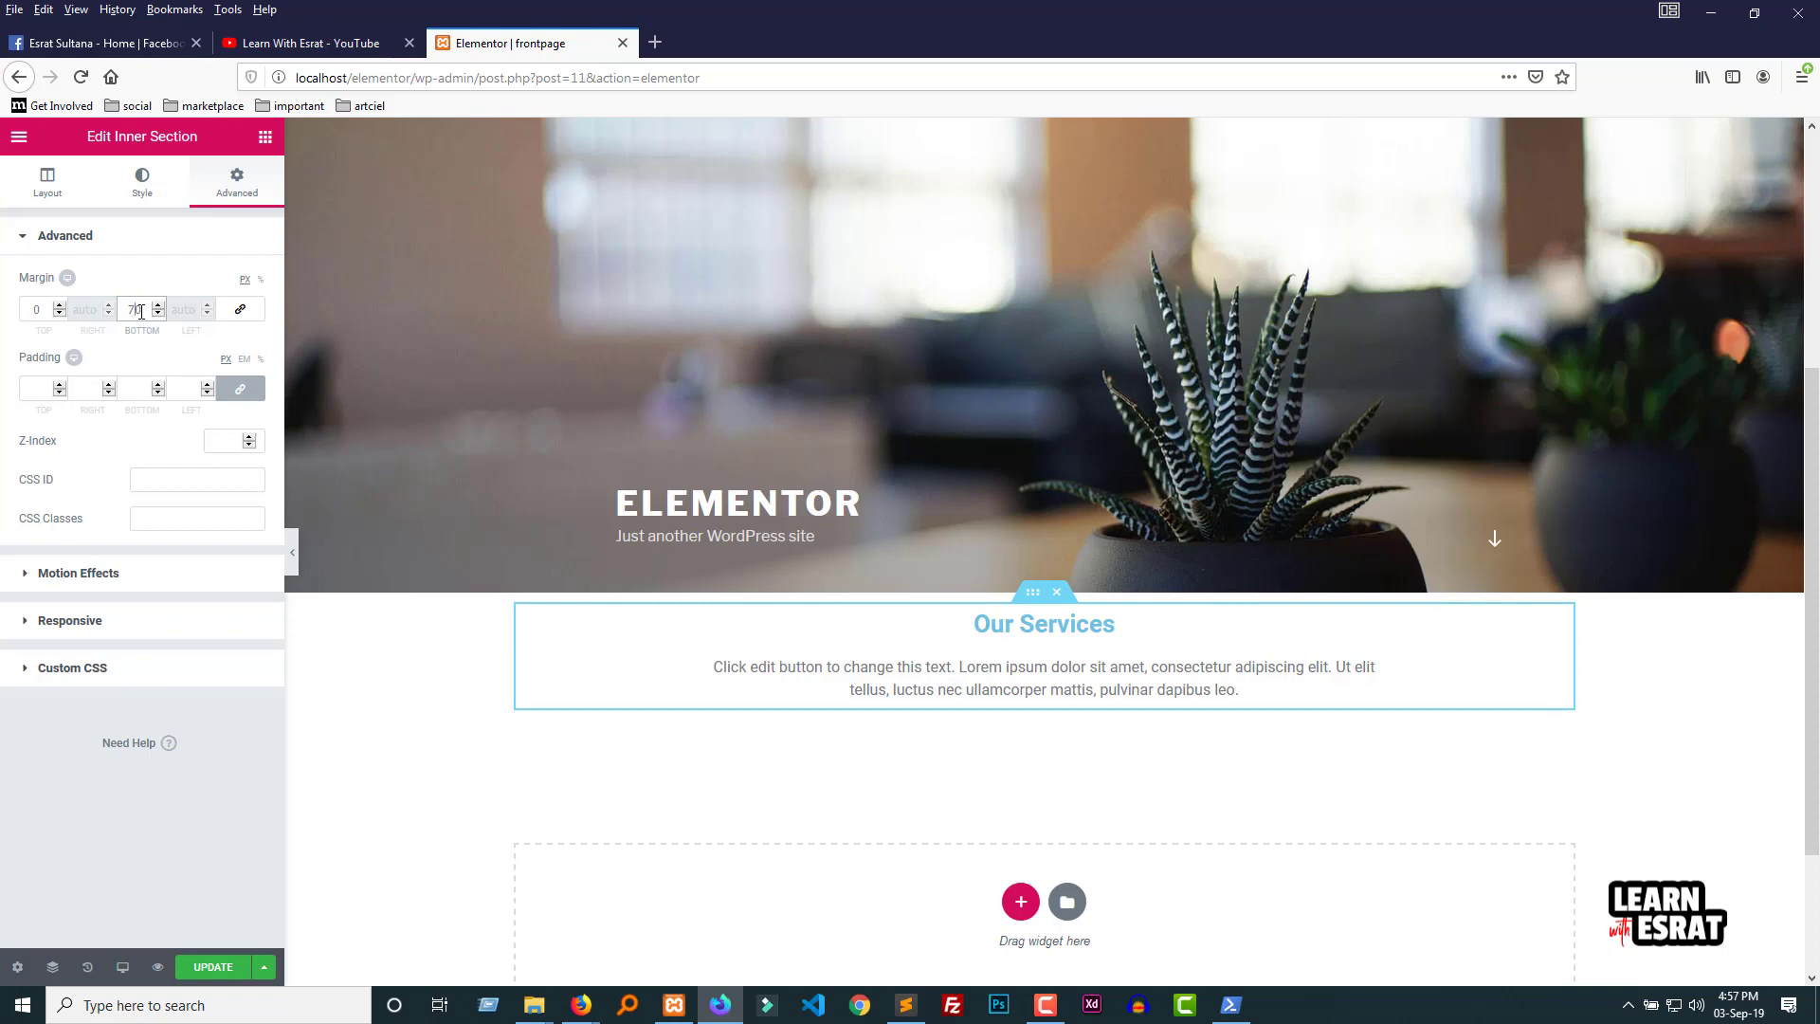
{"action": "left_click", "coordinate": [267, 137]}
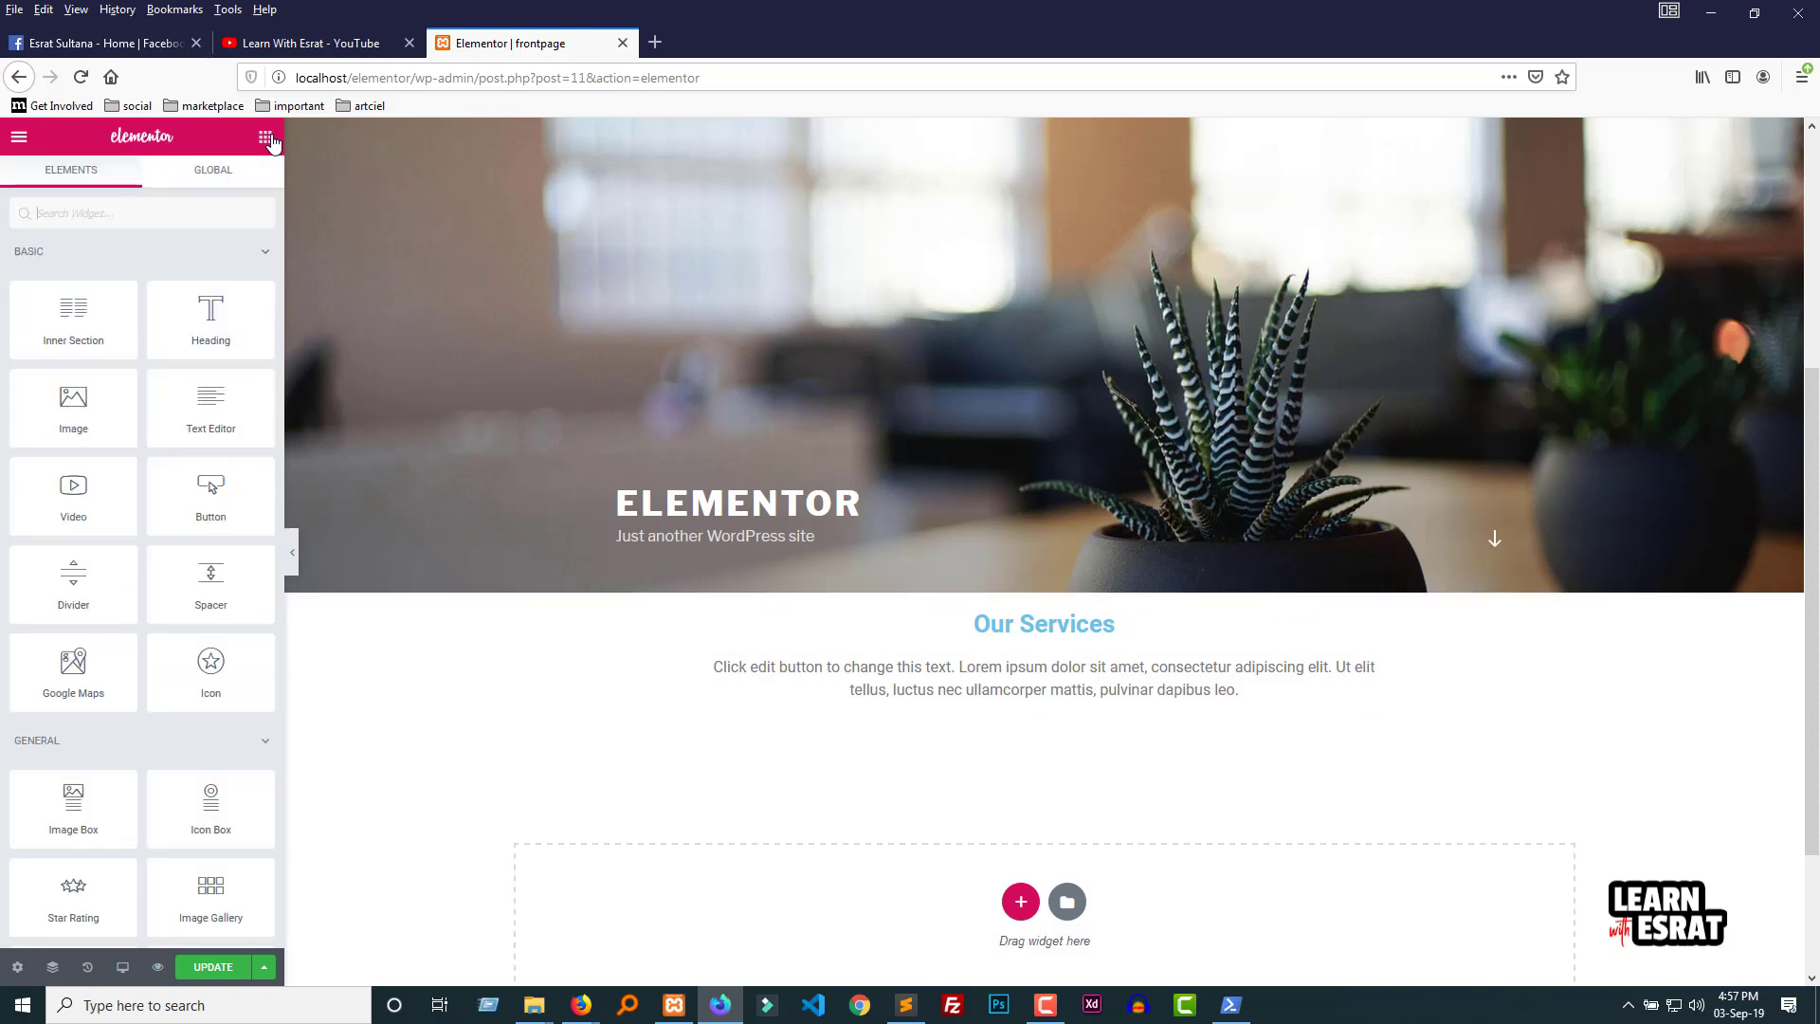
Step: Set the "Our Services" heading's text color to #202020 and update the page
{"action": "left_click", "coordinate": [1084, 624]}
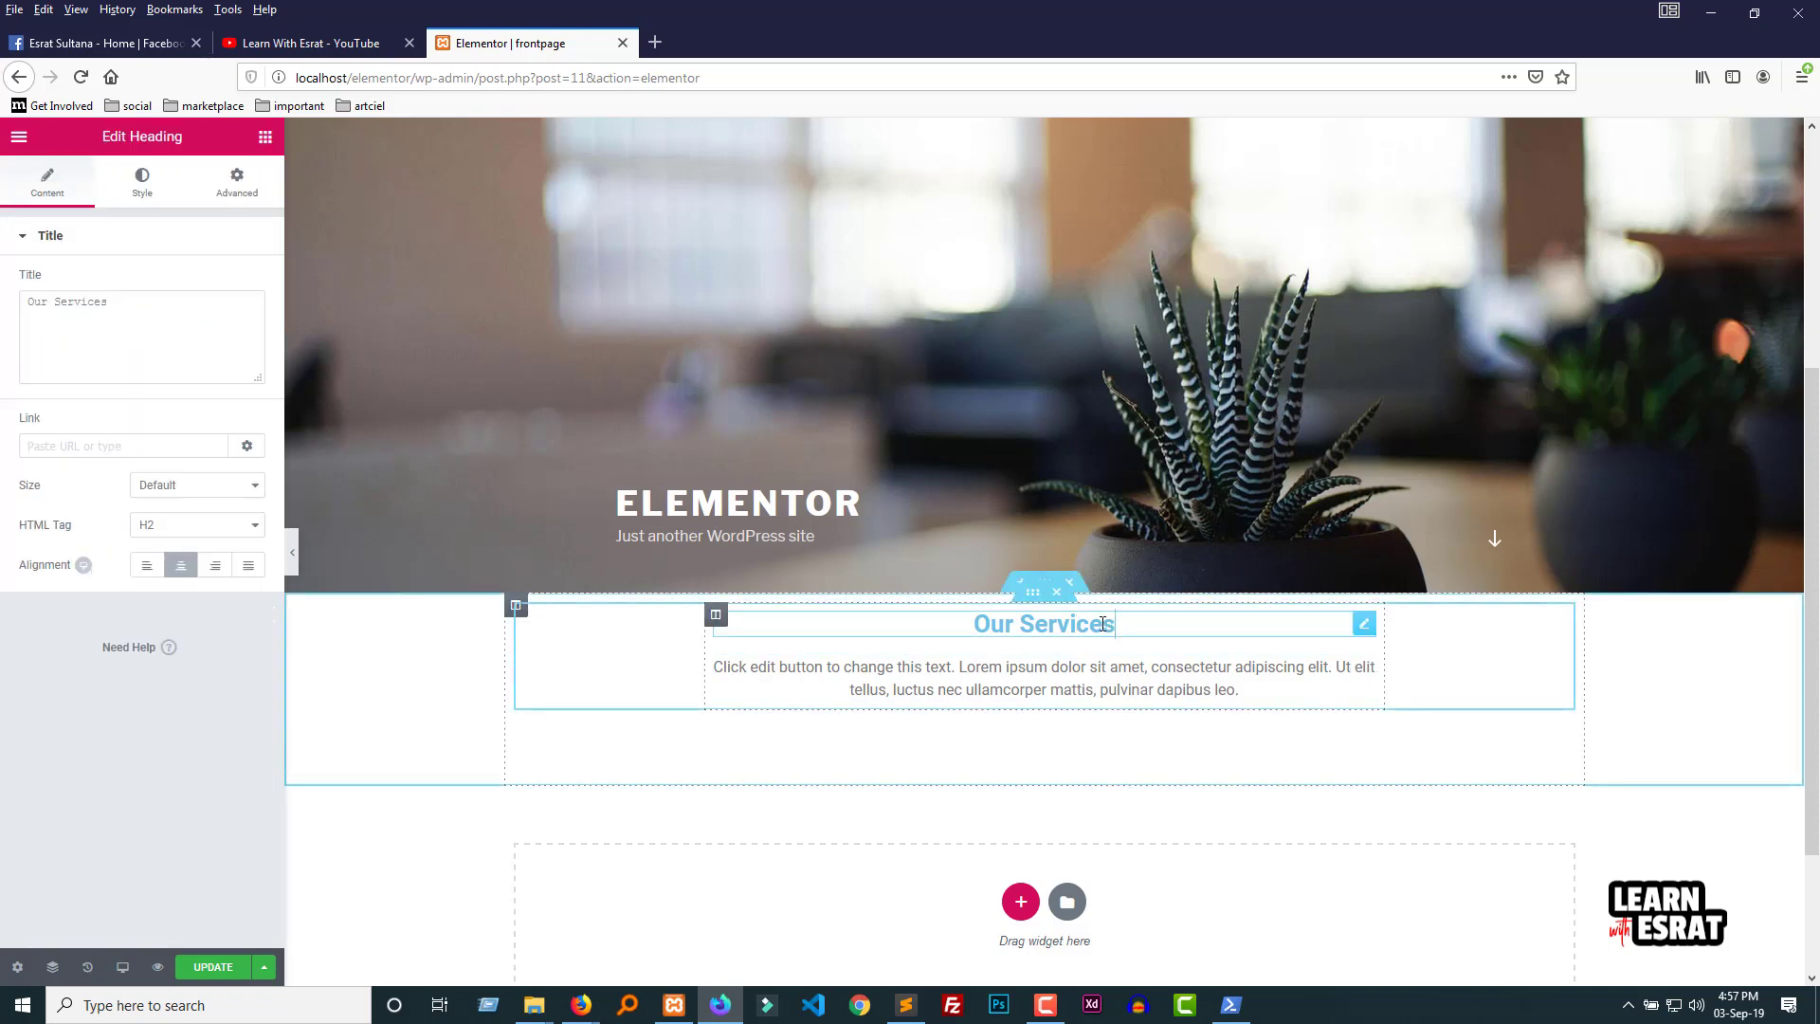
{"action": "left_click", "coordinate": [135, 189]}
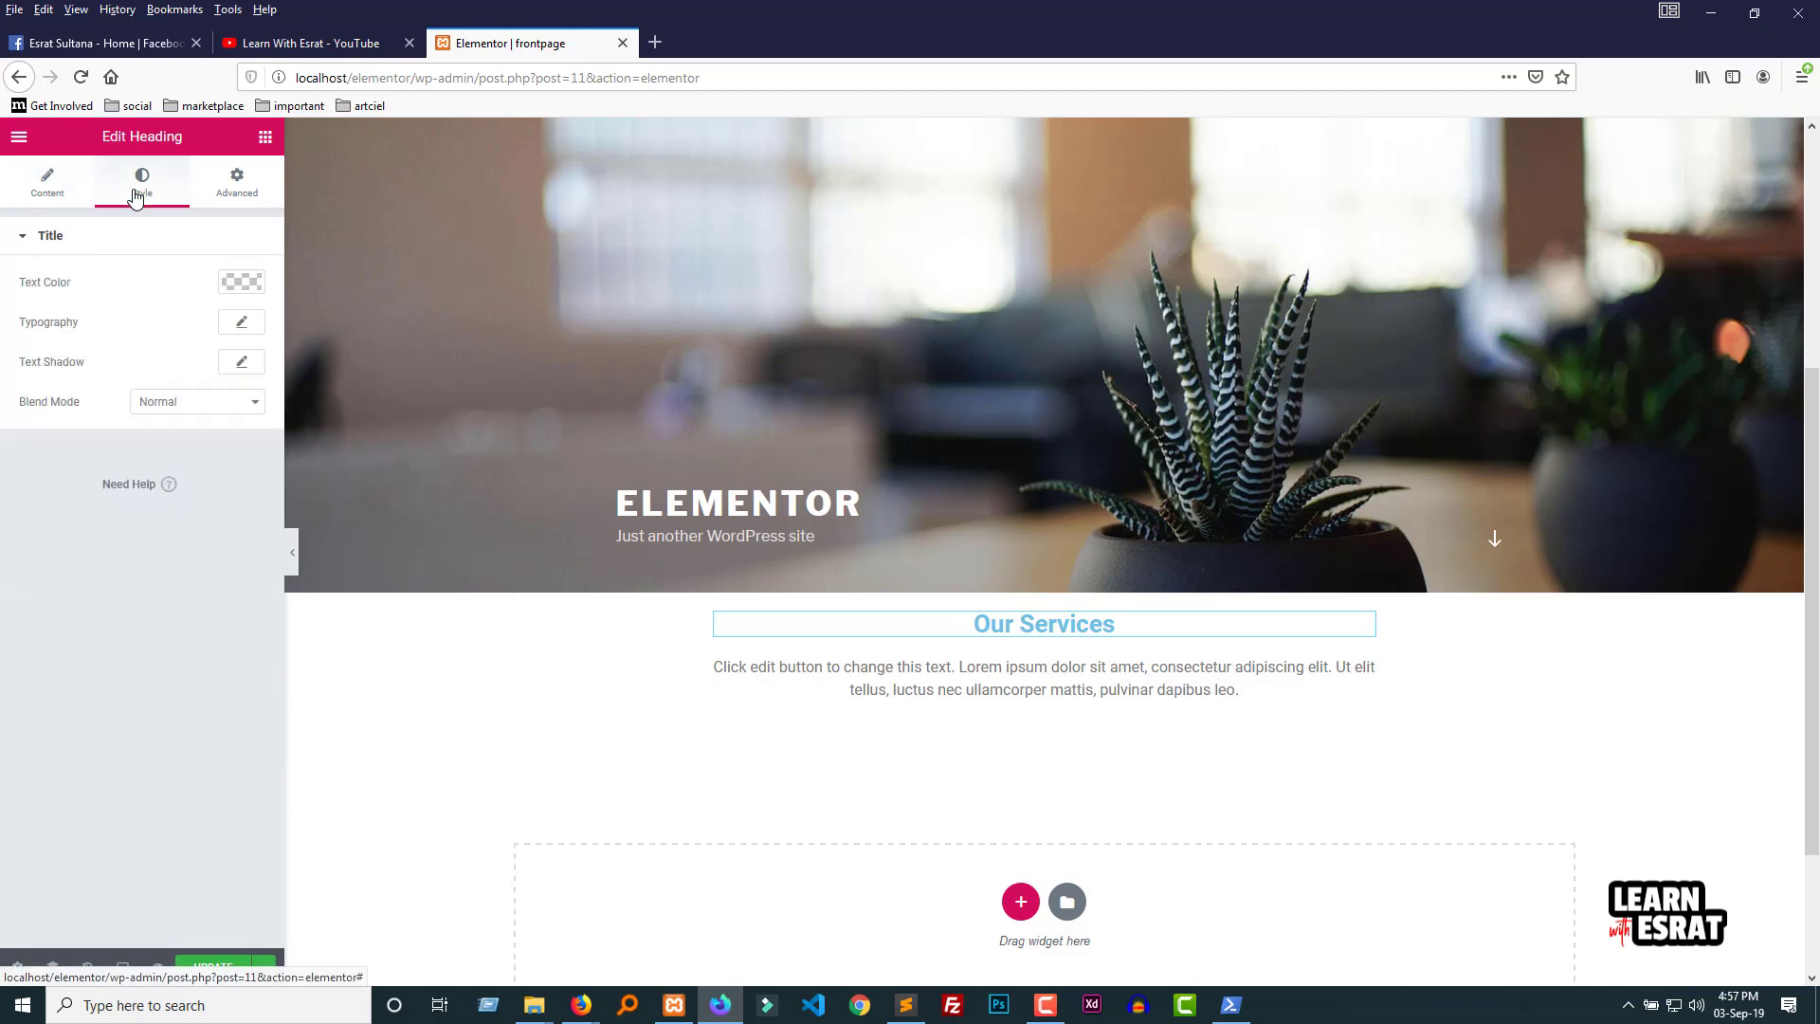
{"action": "left_click", "coordinate": [243, 283]}
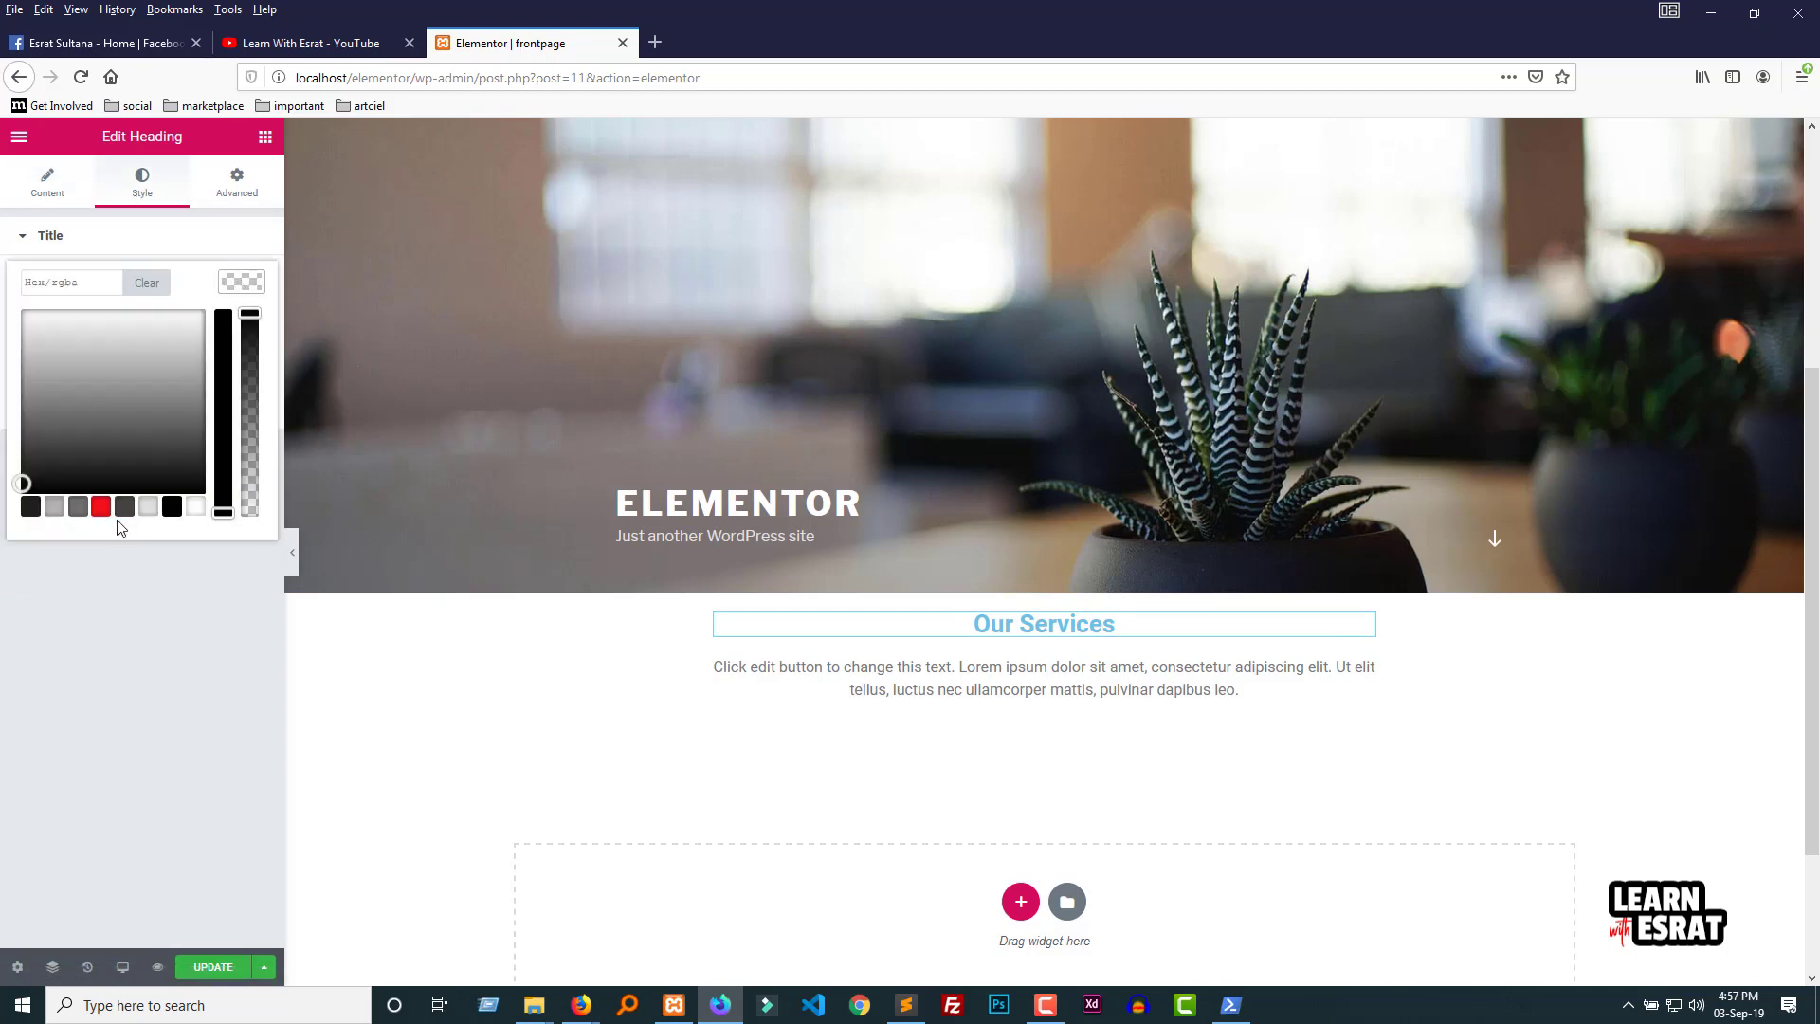
{"action": "left_click", "coordinate": [124, 512]}
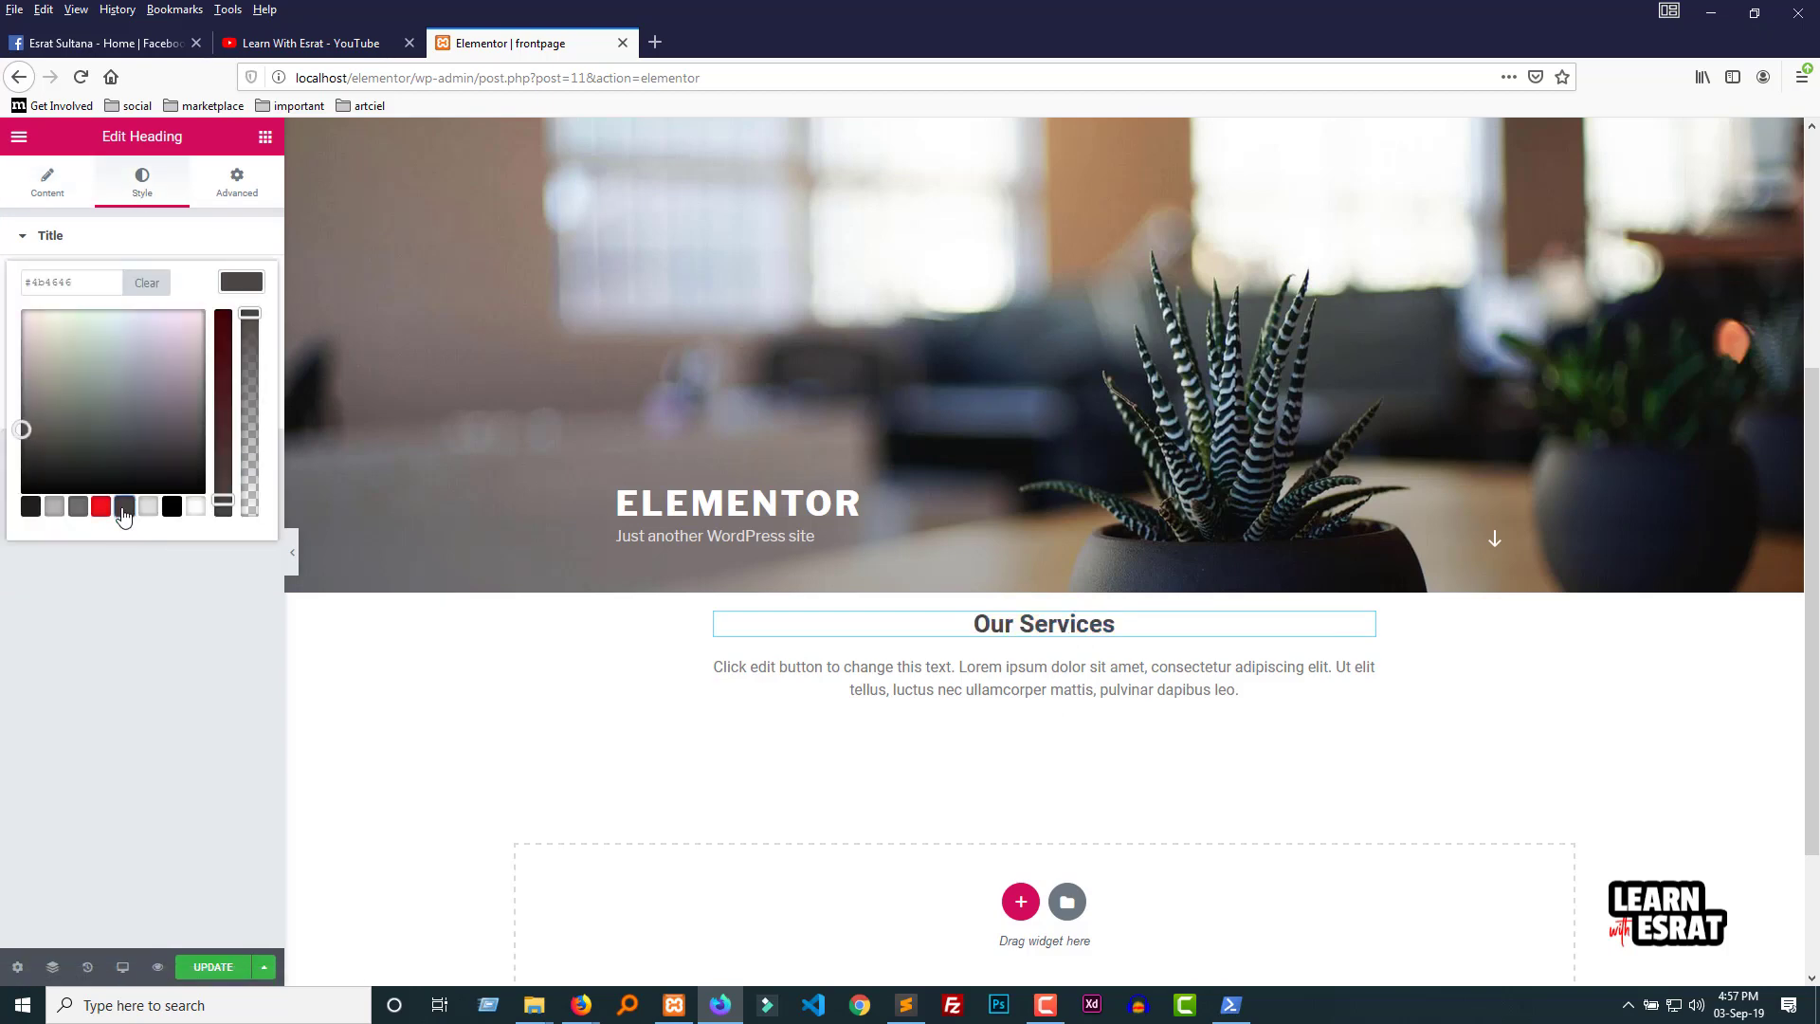
{"action": "left_click", "coordinate": [30, 506]}
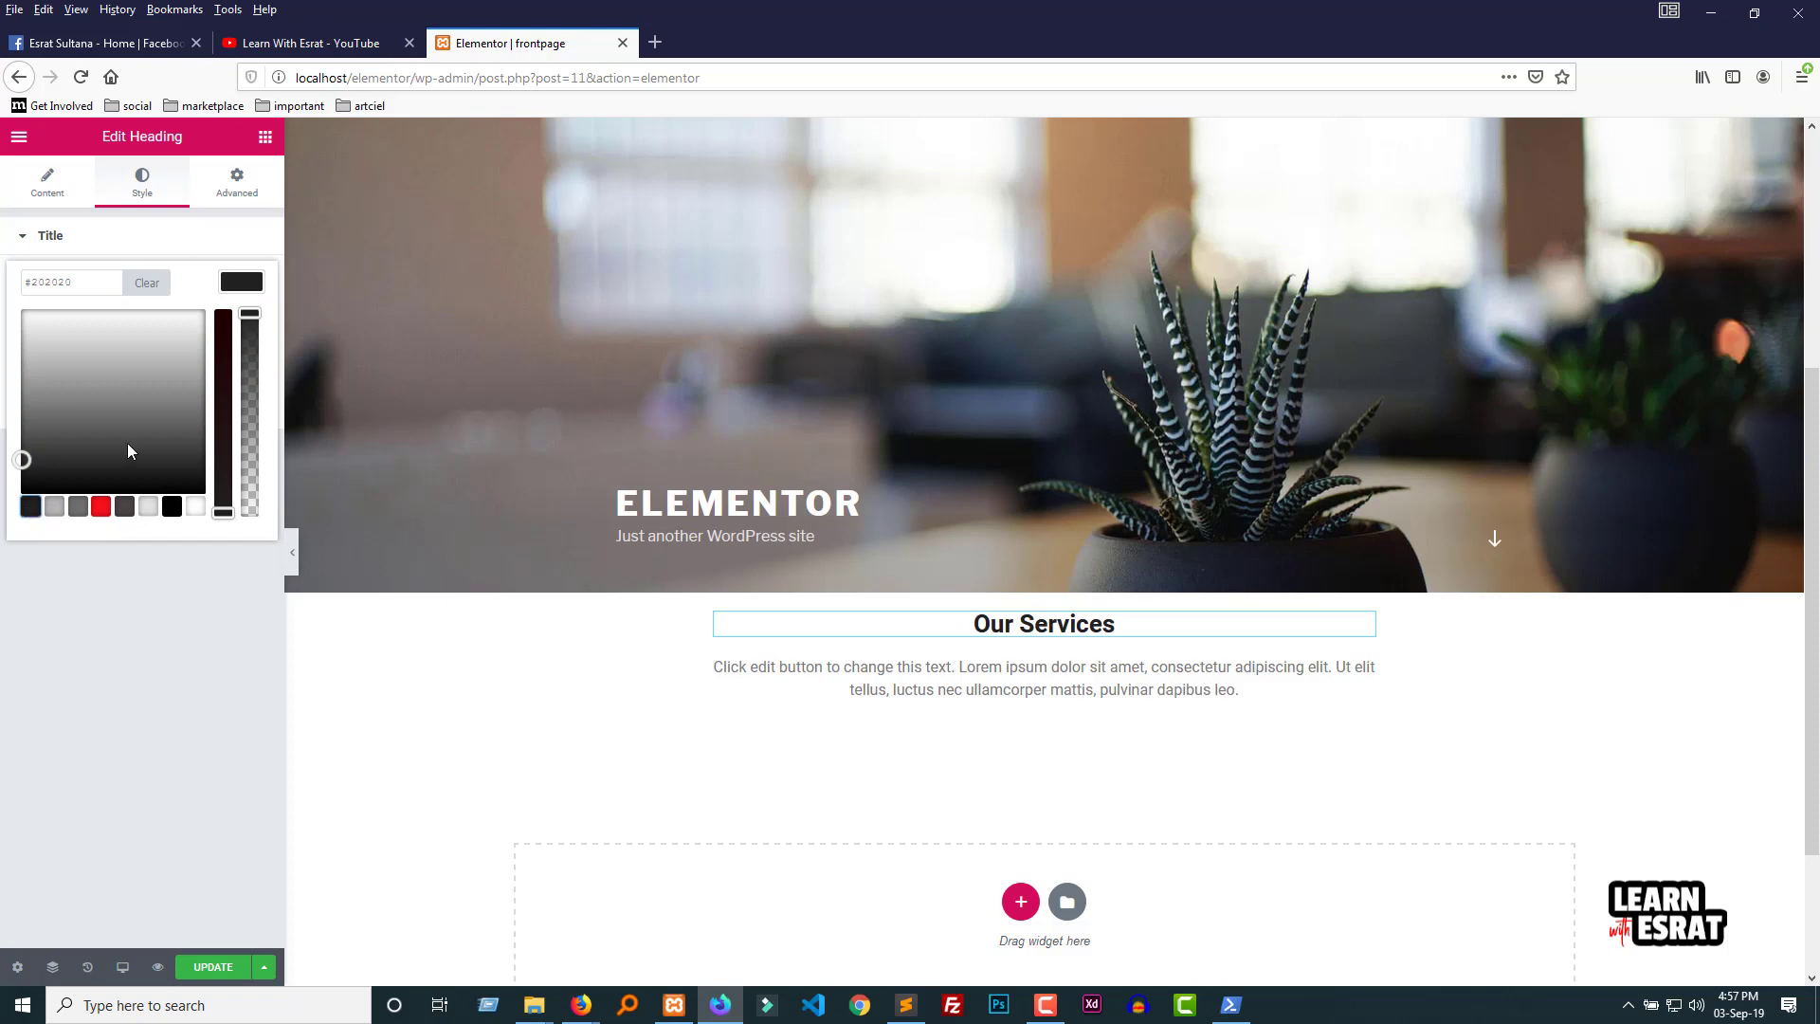
{"action": "left_click", "coordinate": [266, 139]}
{"action": "left_click", "coordinate": [213, 967]}
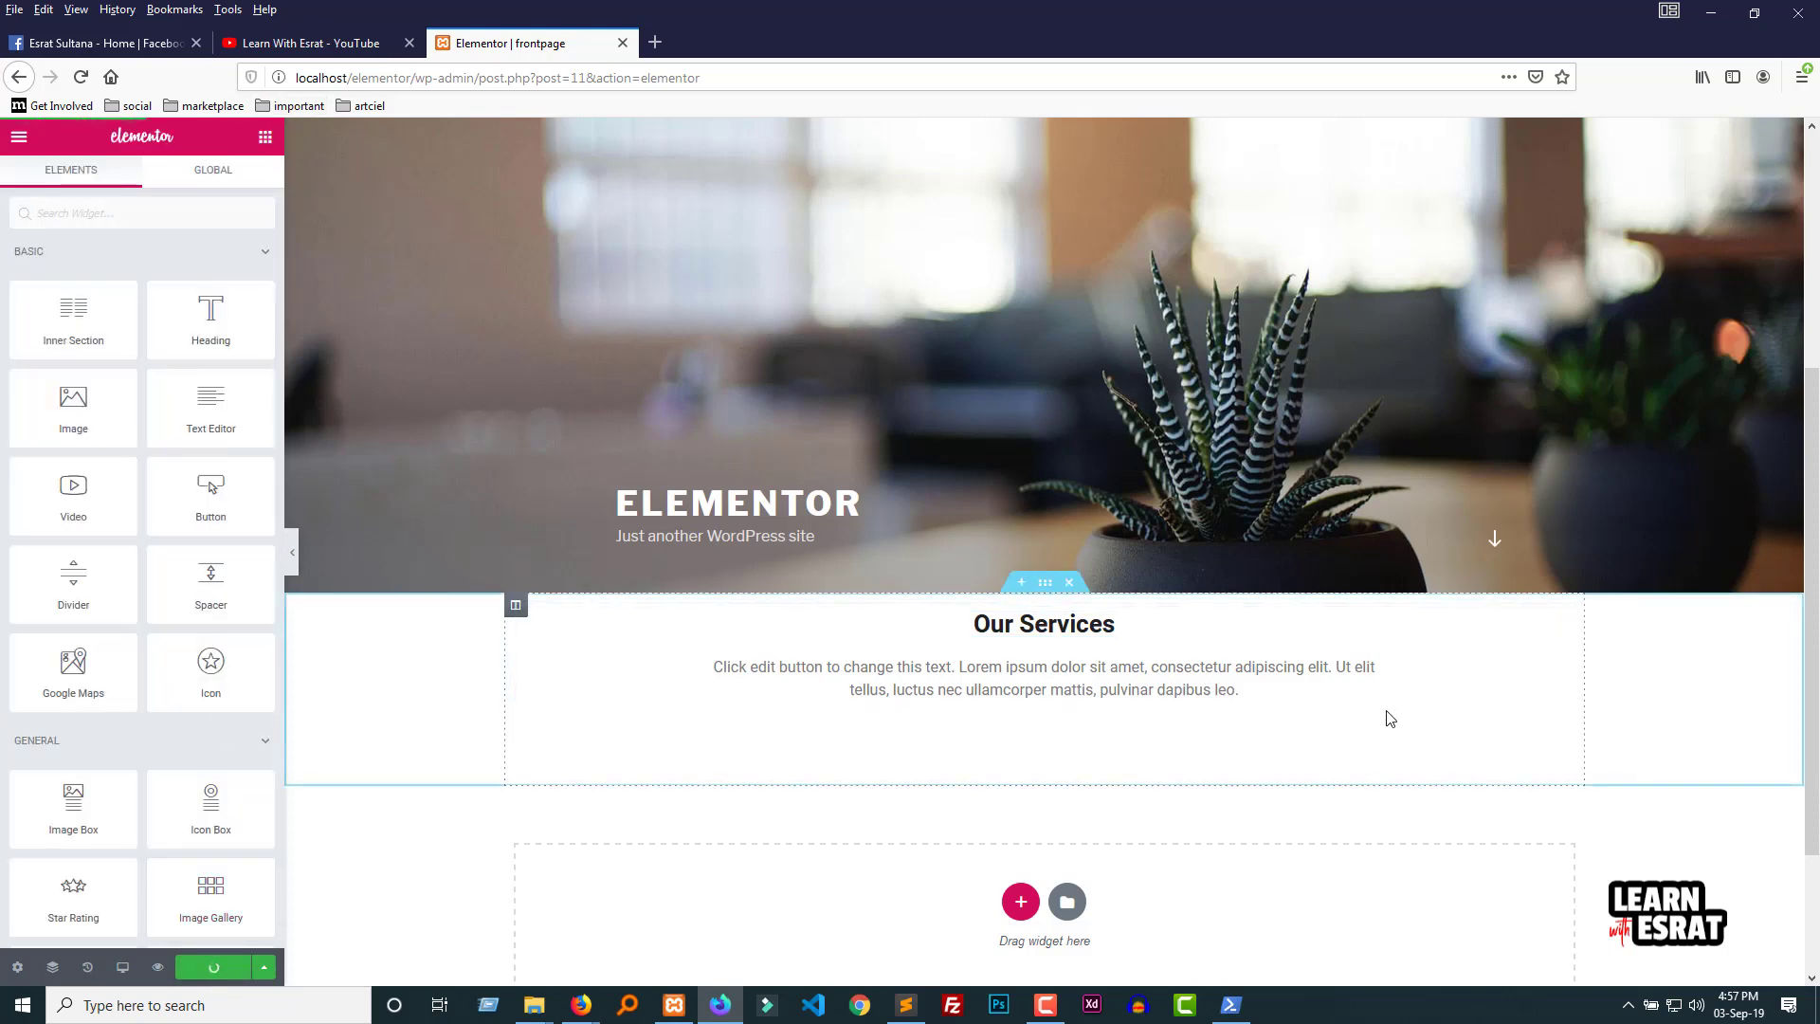
Step: Add a two-column inner section below the "Our Services" heading and description, within the same section
{"action": "scroll", "coordinate": [1327, 701], "scroll_direction": "down", "scroll_amount": 2}
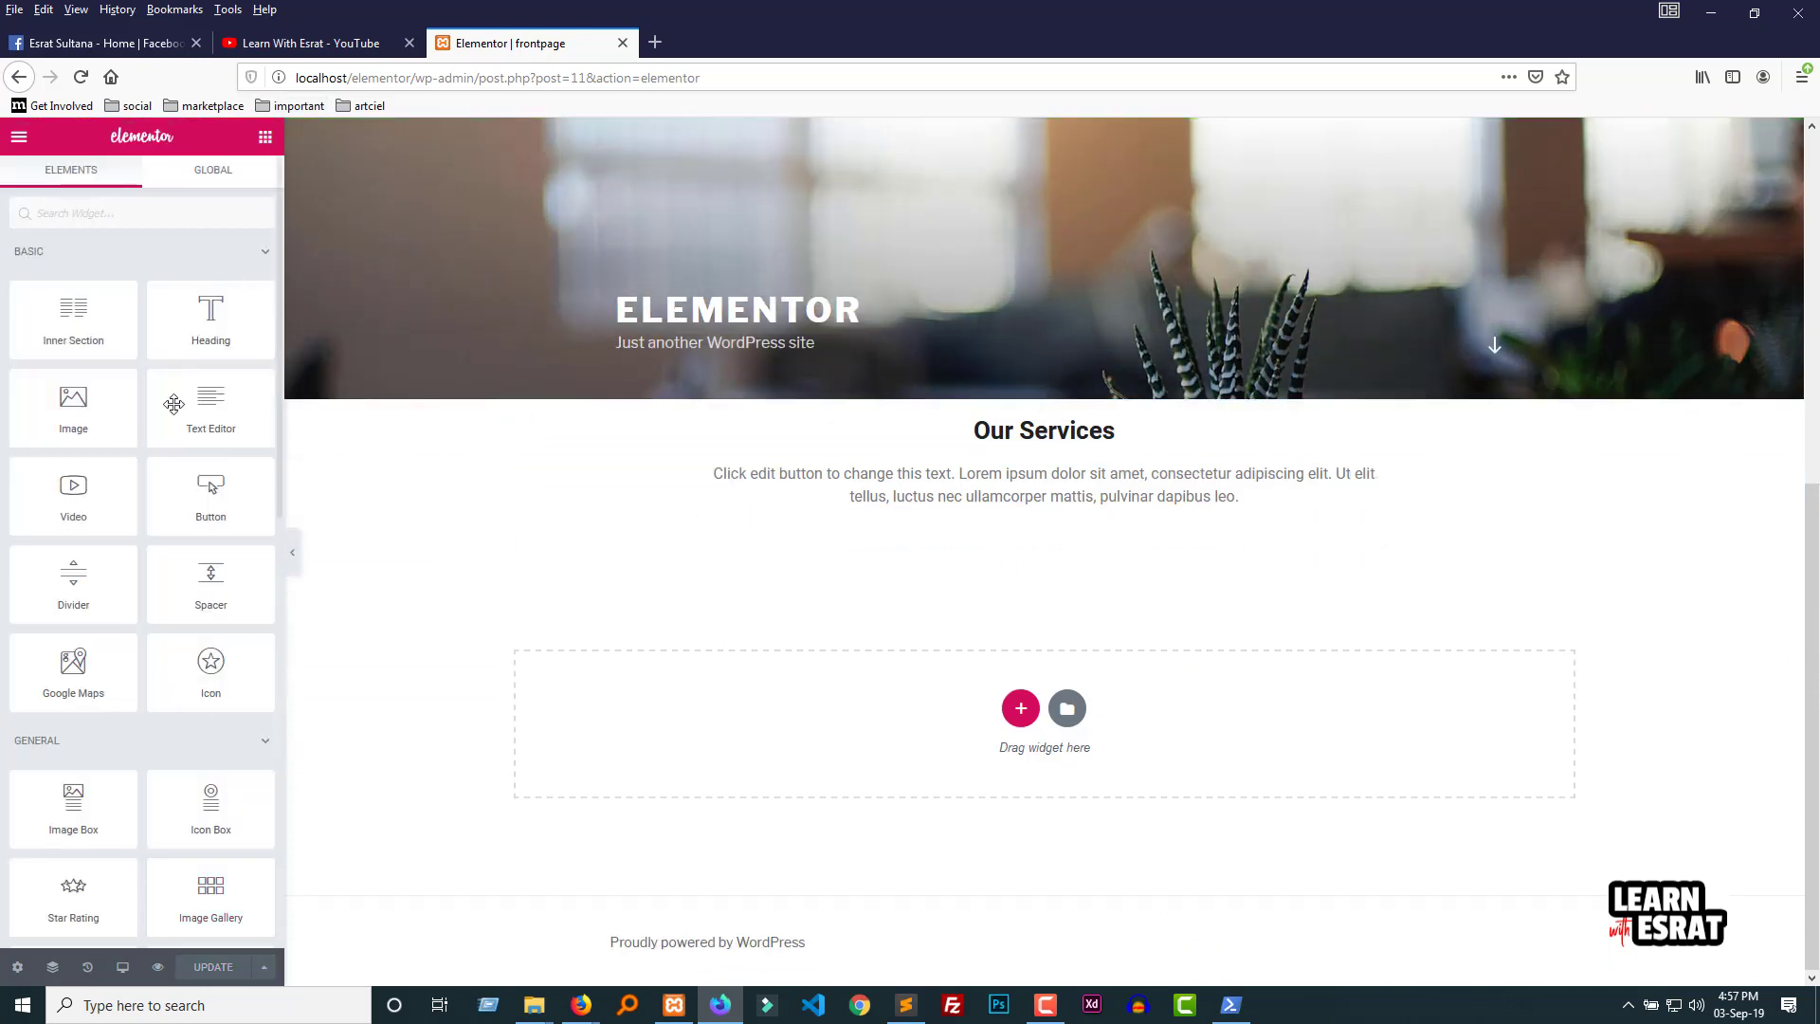
{"action": "scroll", "coordinate": [96, 453], "scroll_direction": "down", "scroll_amount": 1}
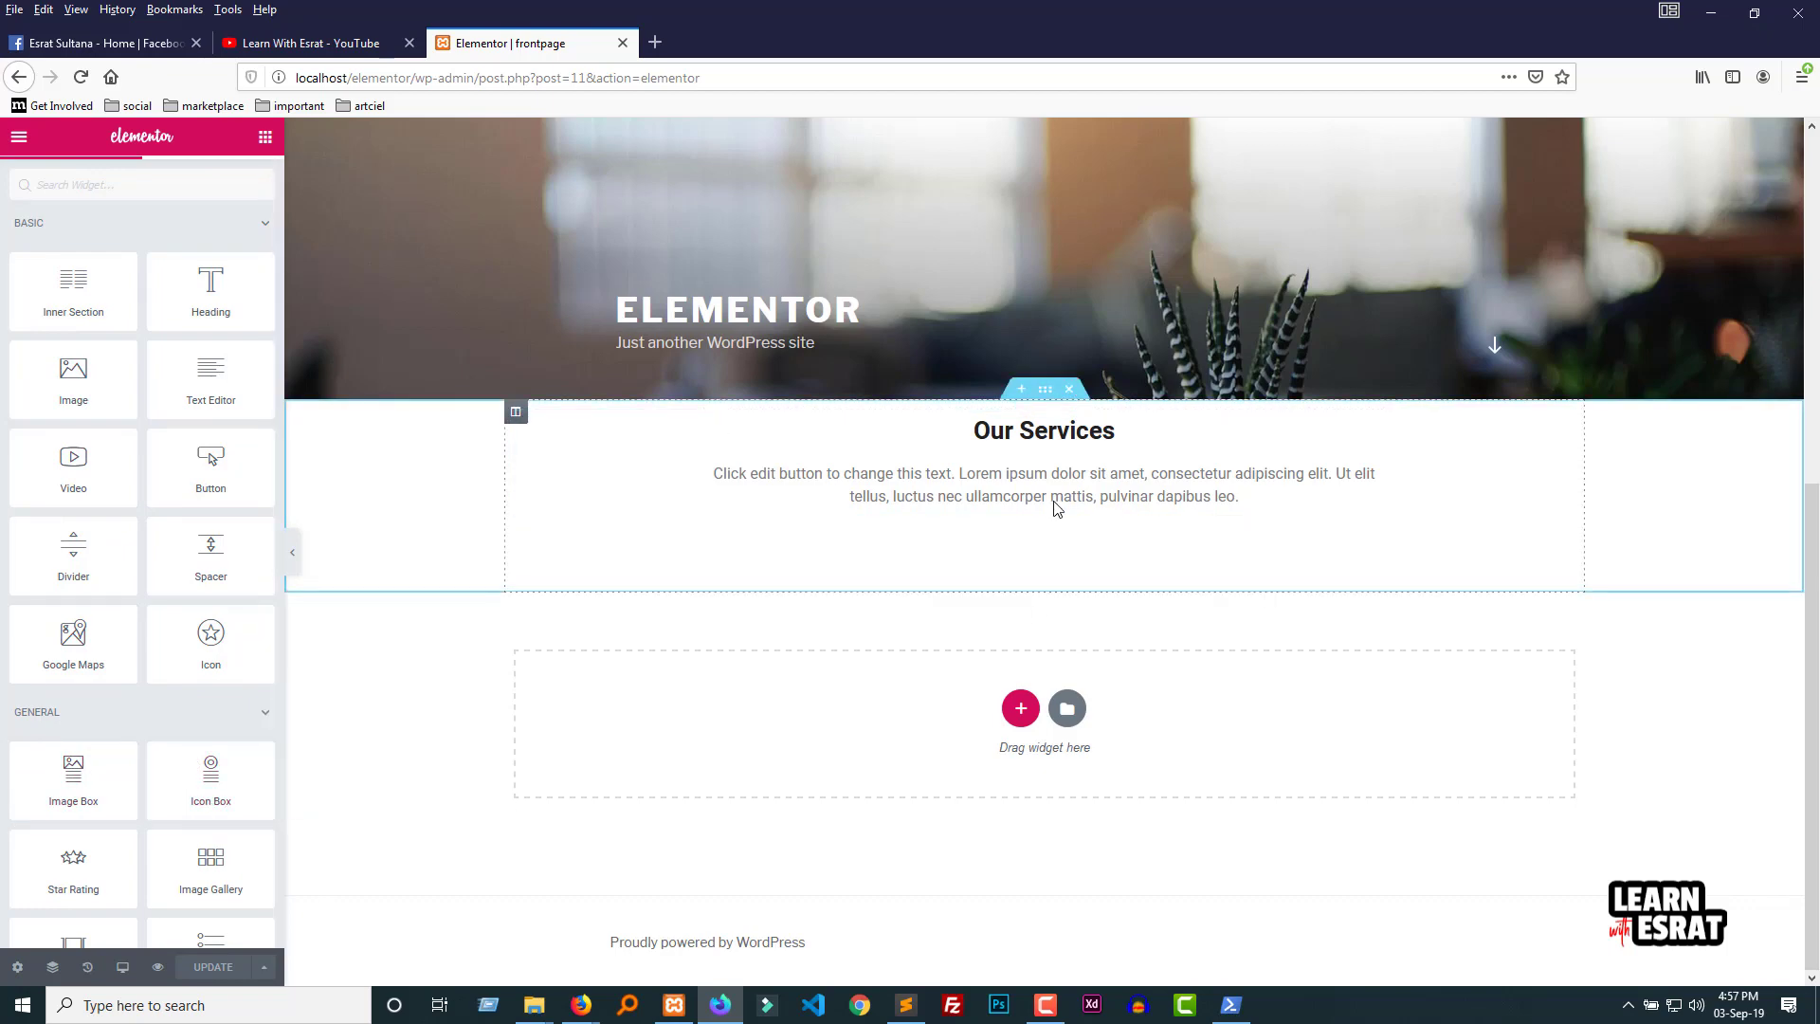
{"action": "left_click", "coordinate": [1031, 553]}
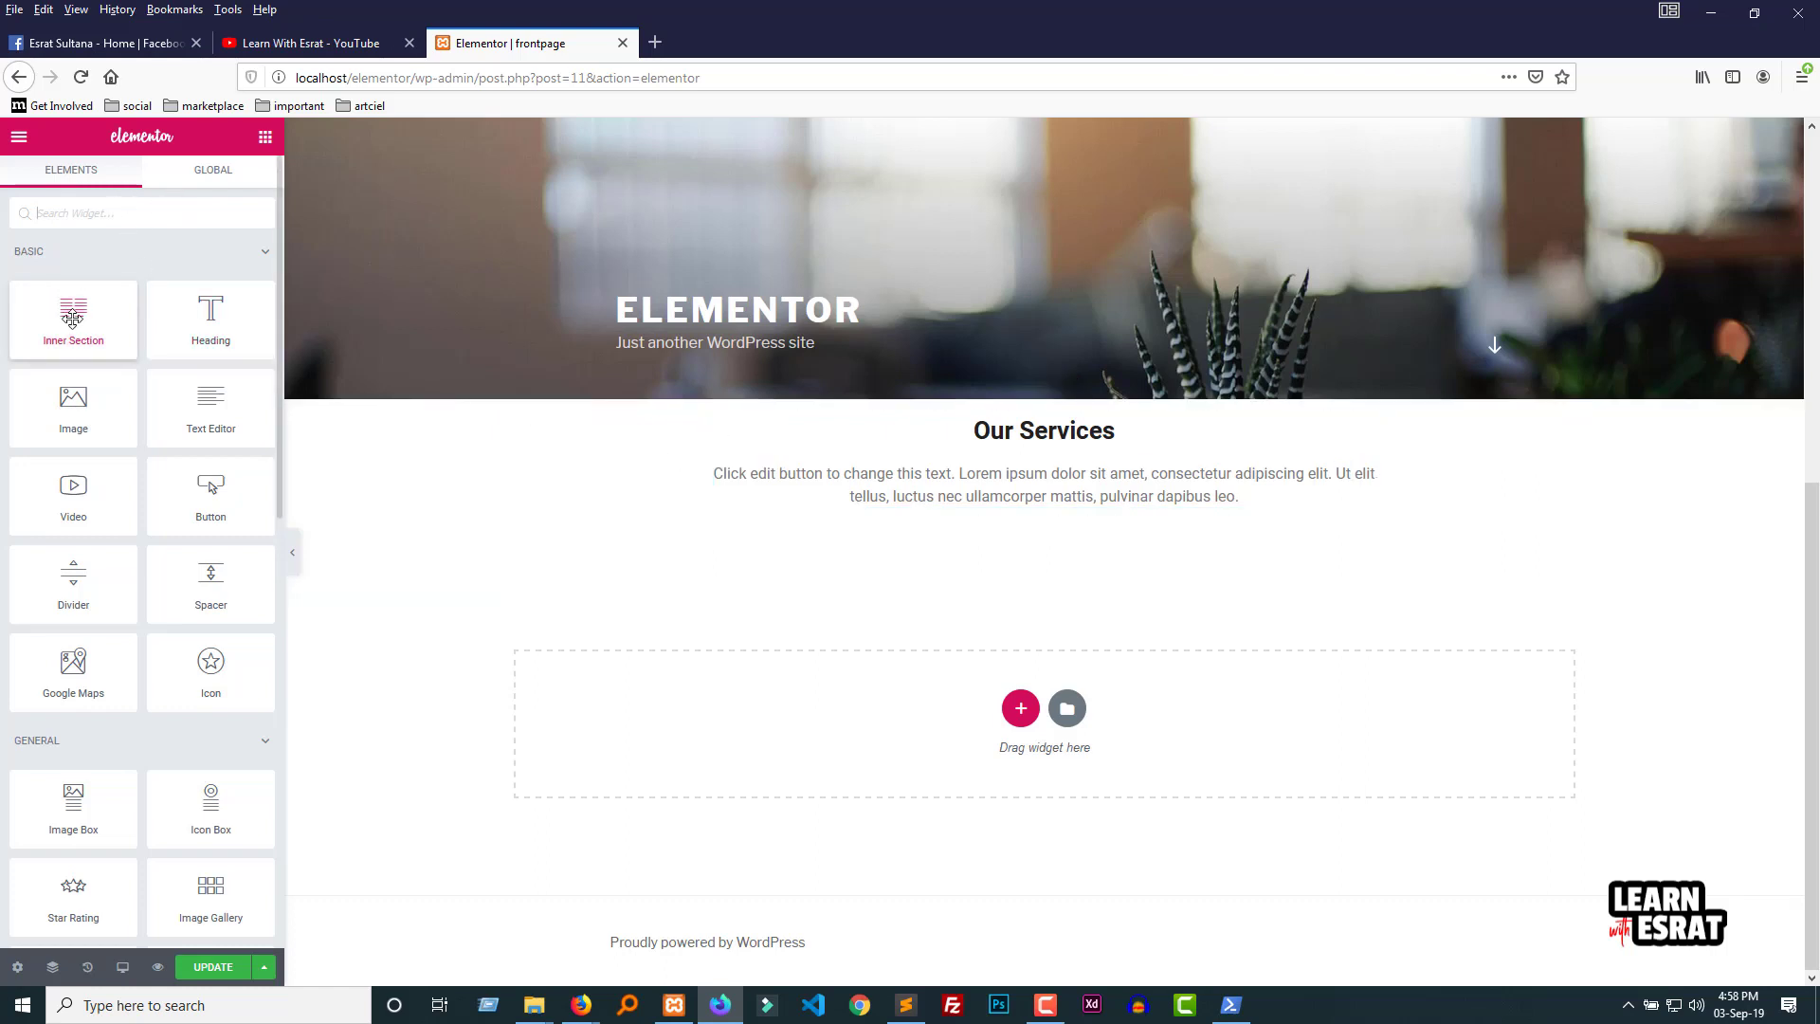
{"action": "left_click_drag", "start_coordinate": [73, 315], "coordinate": [1089, 528]}
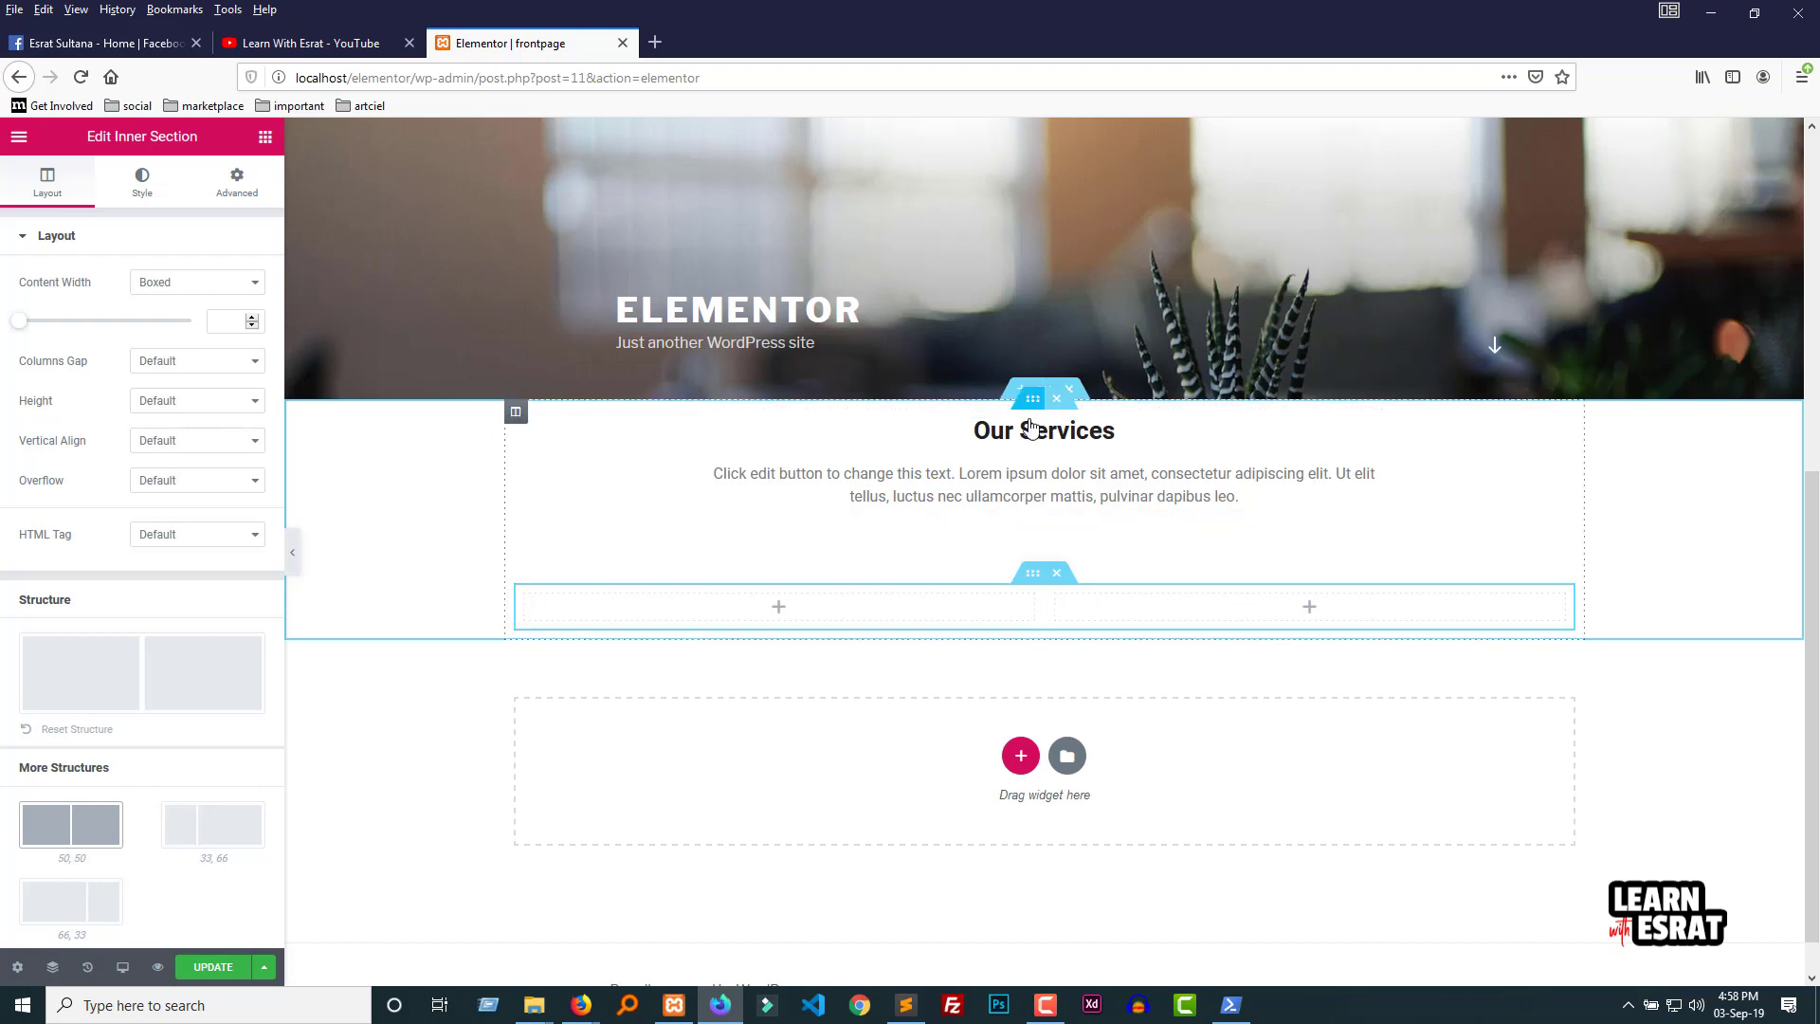
Step: Add an Icon Box widget to the new inner section's first column and give it the Font Awesome - Regular lightbulb icon
{"action": "left_click", "coordinate": [265, 138]}
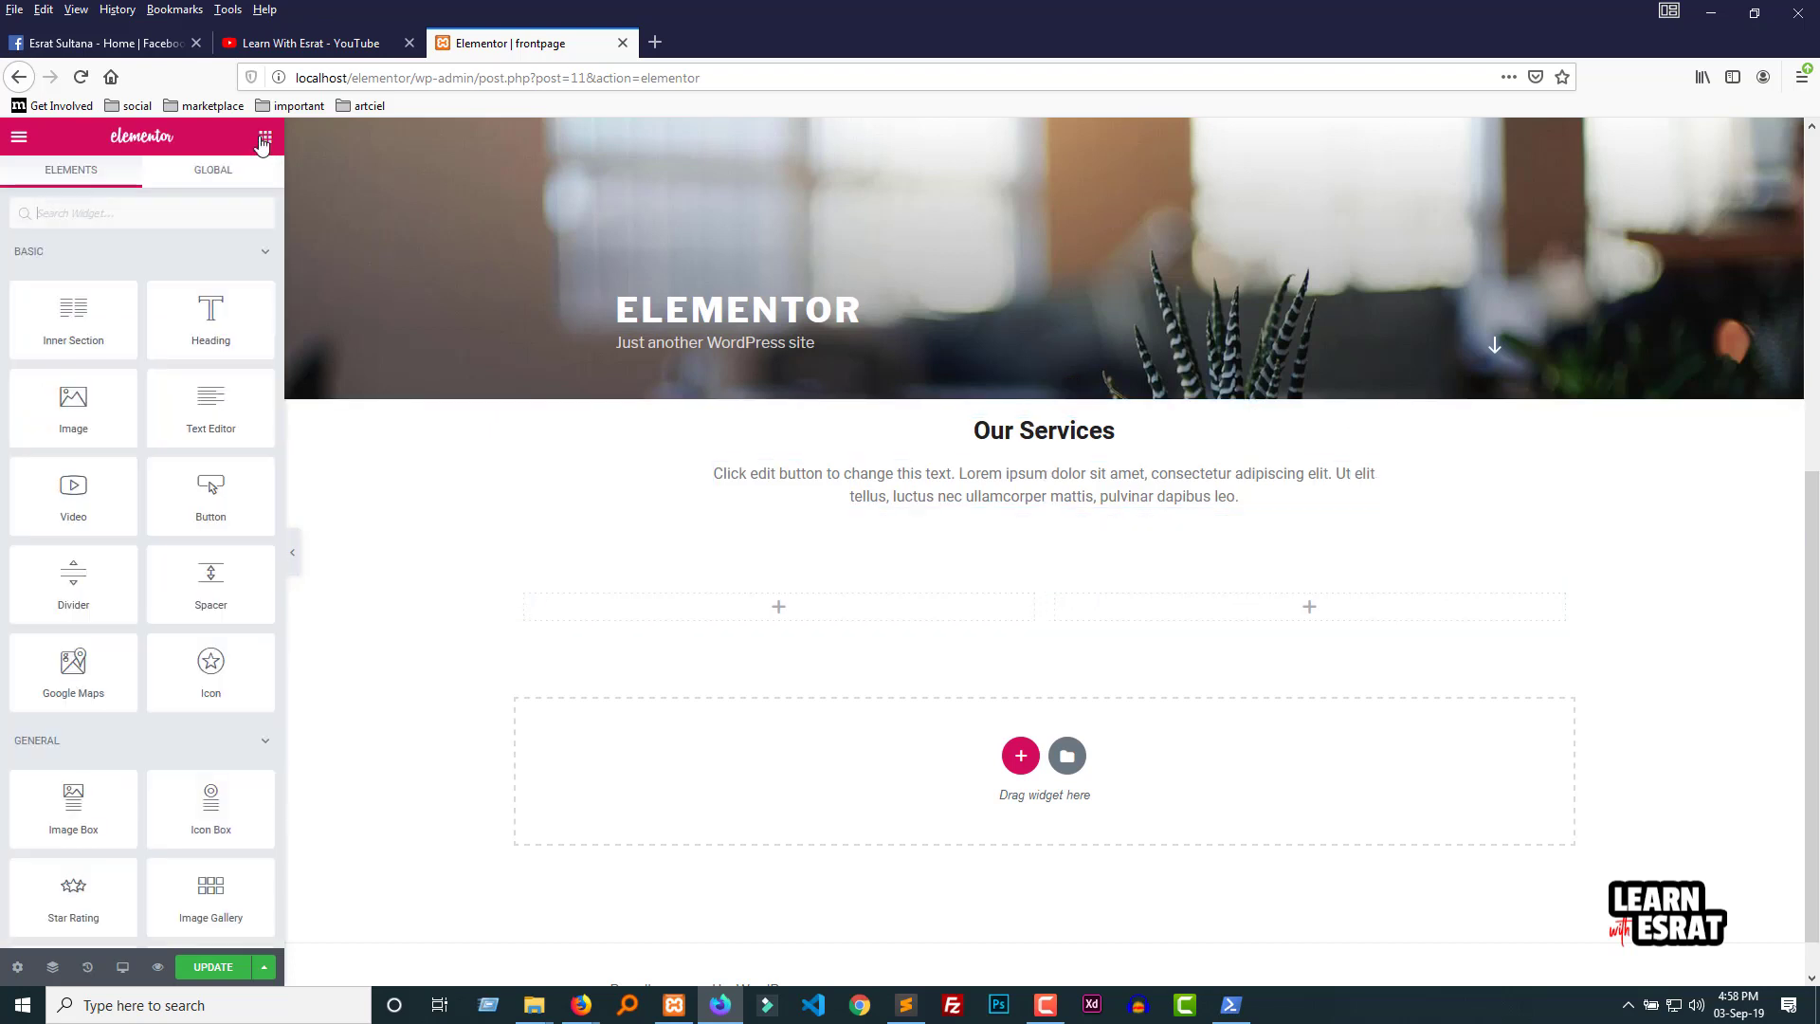
{"action": "left_click_drag", "start_coordinate": [210, 800], "coordinate": [794, 618]}
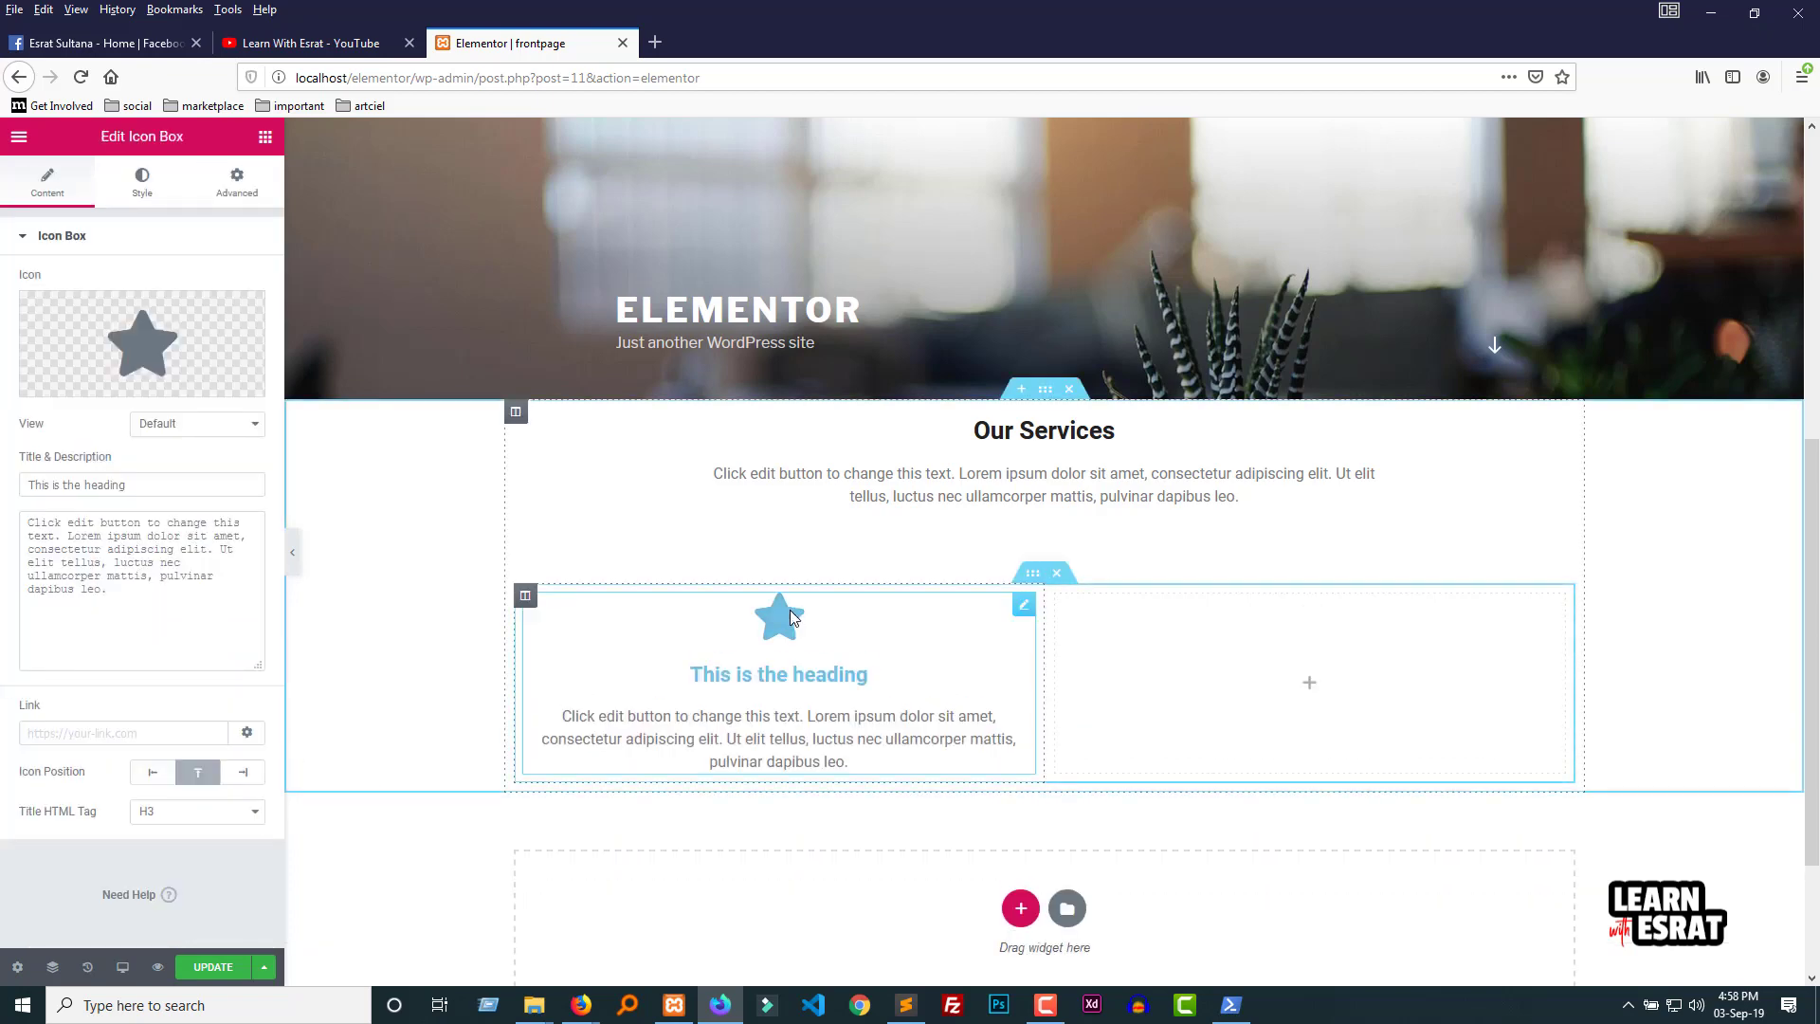
{"action": "mouse_move", "coordinate": [170, 392]}
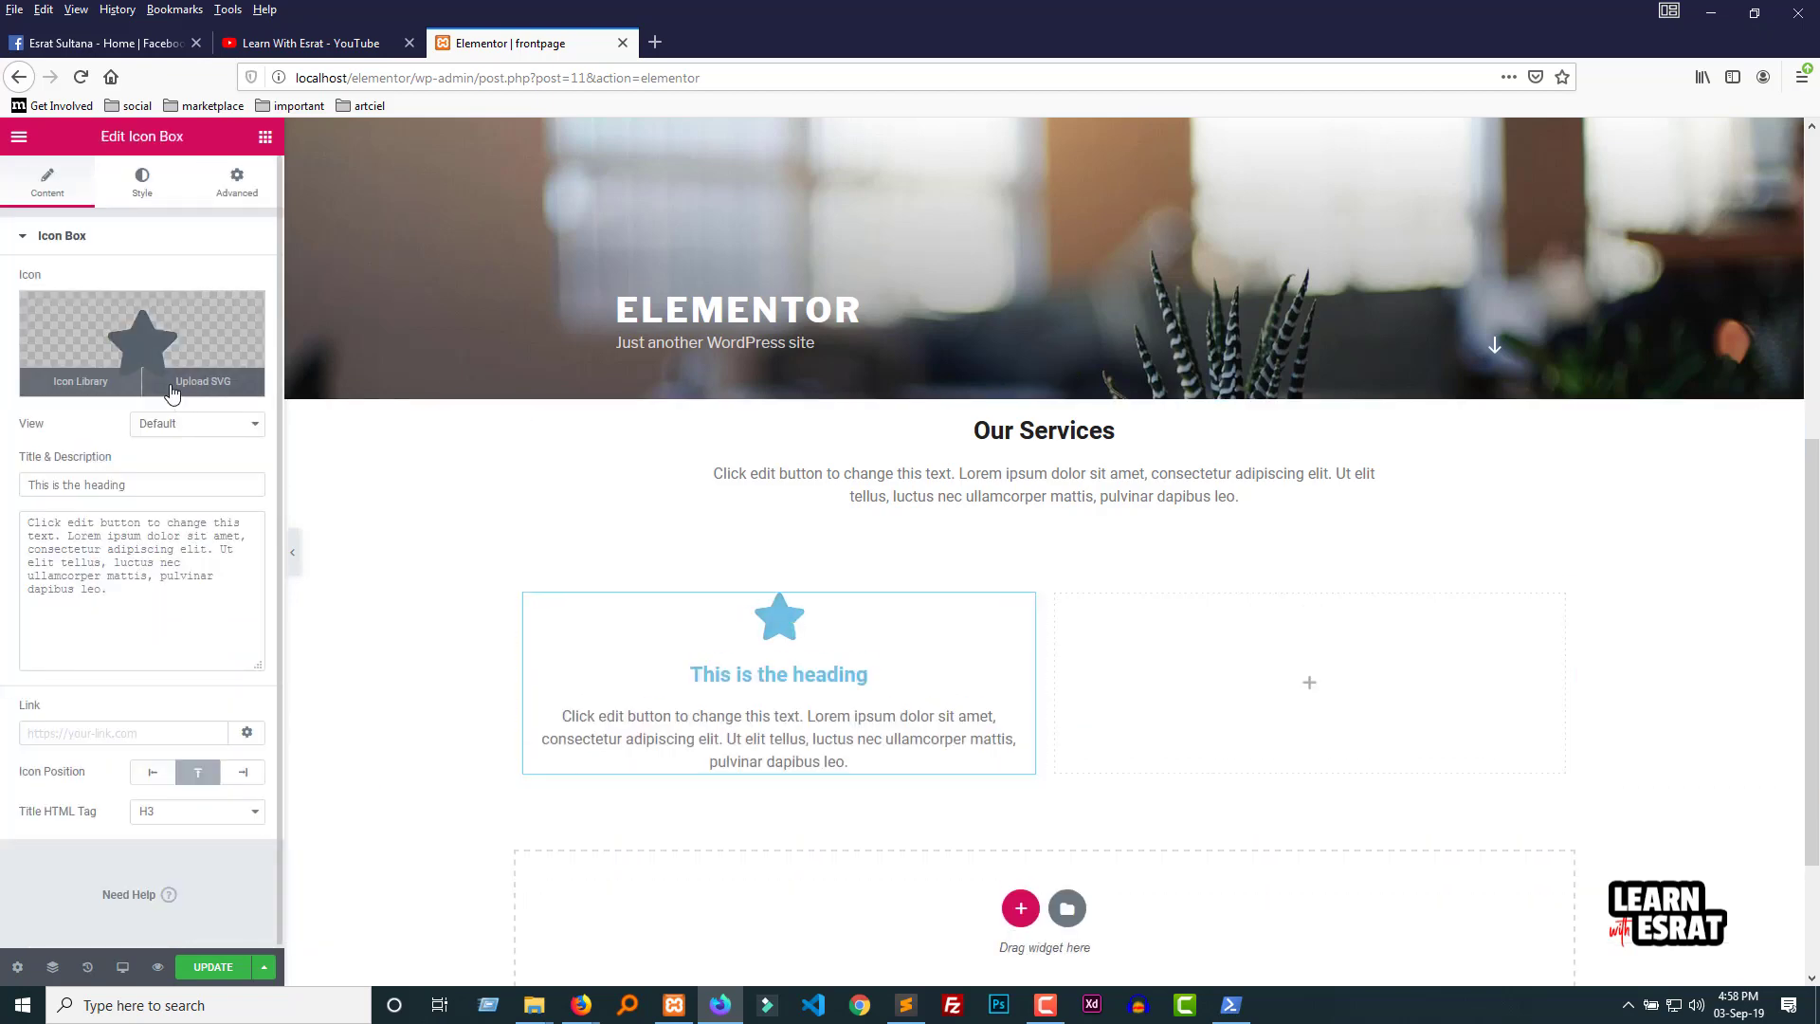
{"action": "left_click", "coordinate": [111, 351]}
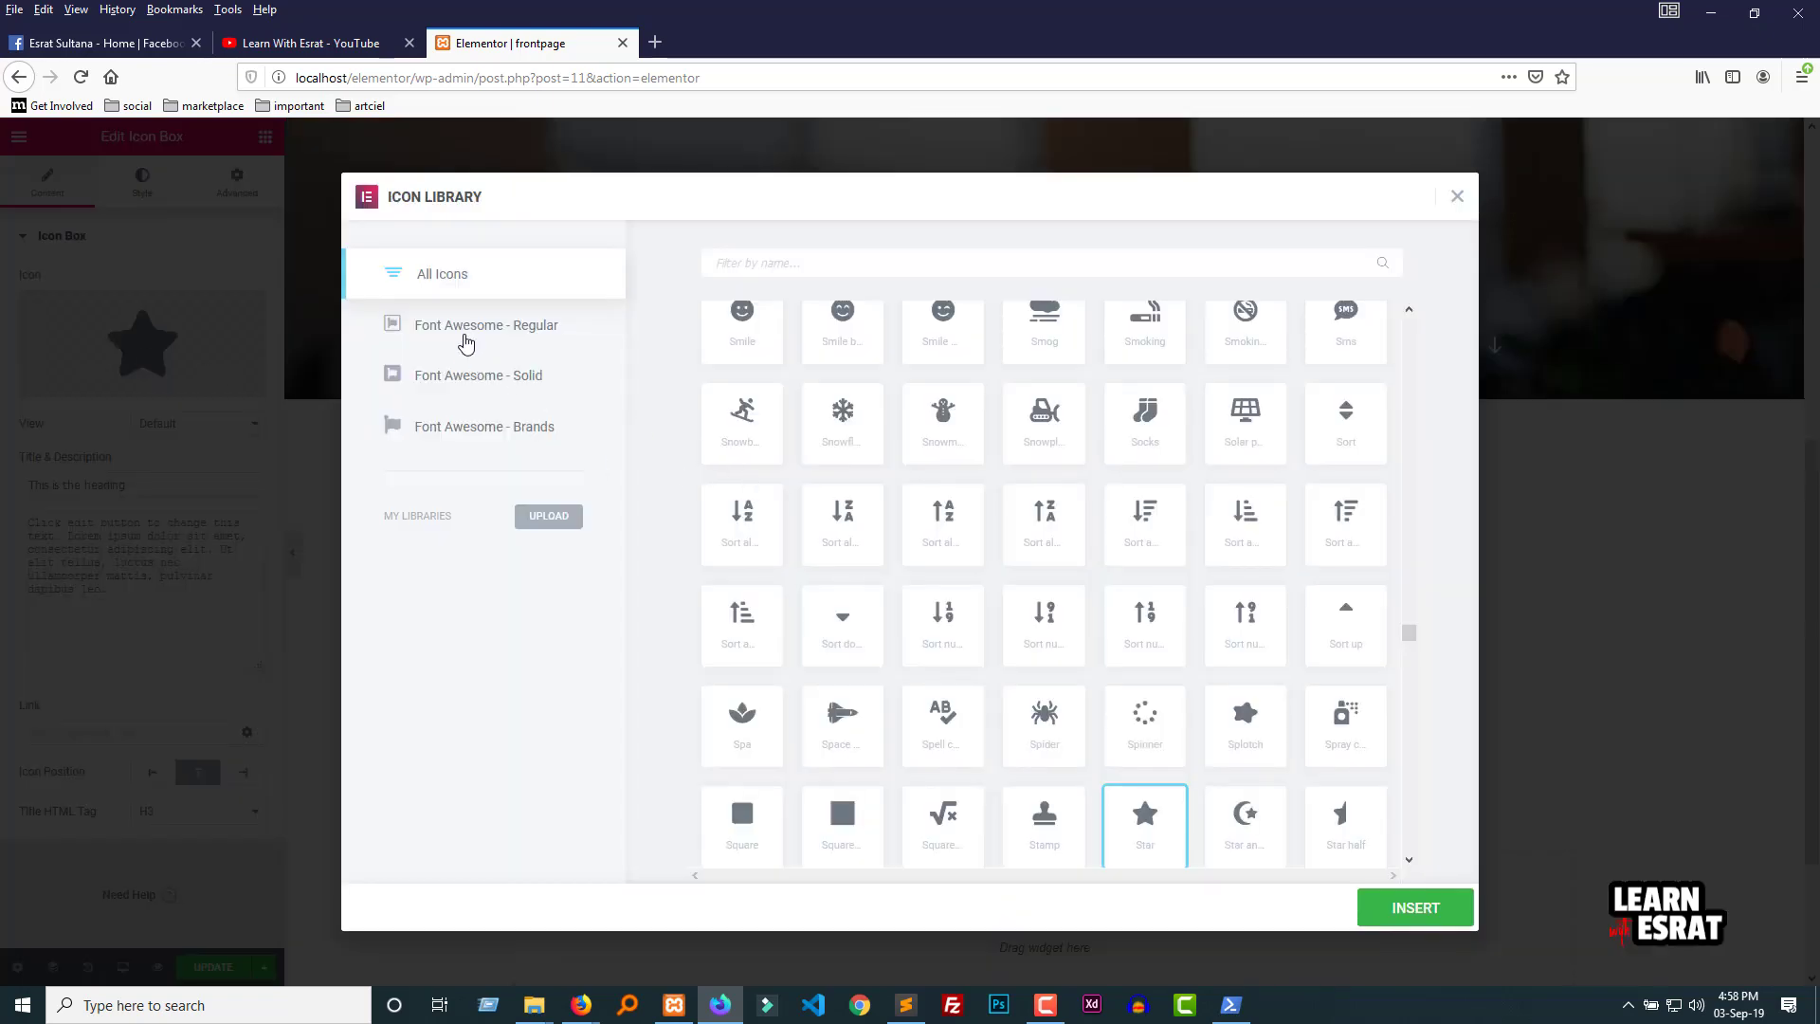
{"action": "left_click", "coordinate": [465, 342]}
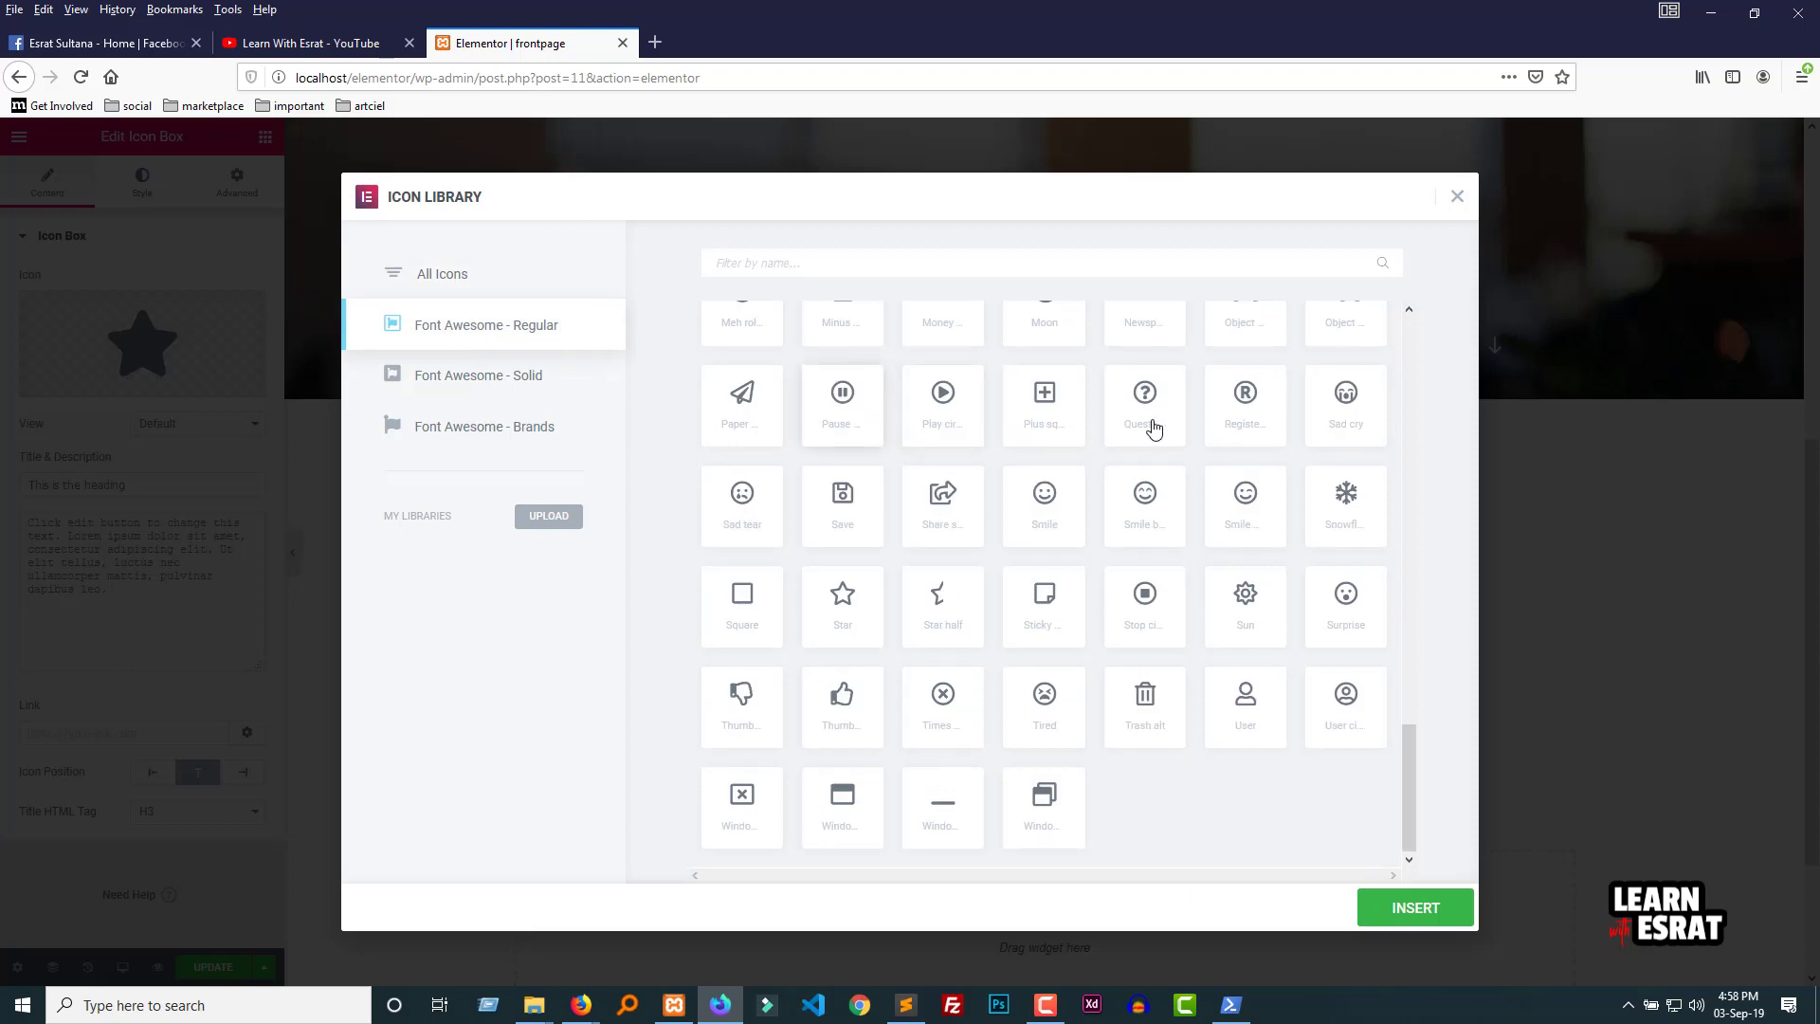
{"action": "scroll", "coordinate": [1133, 625], "scroll_direction": "up", "scroll_amount": 4}
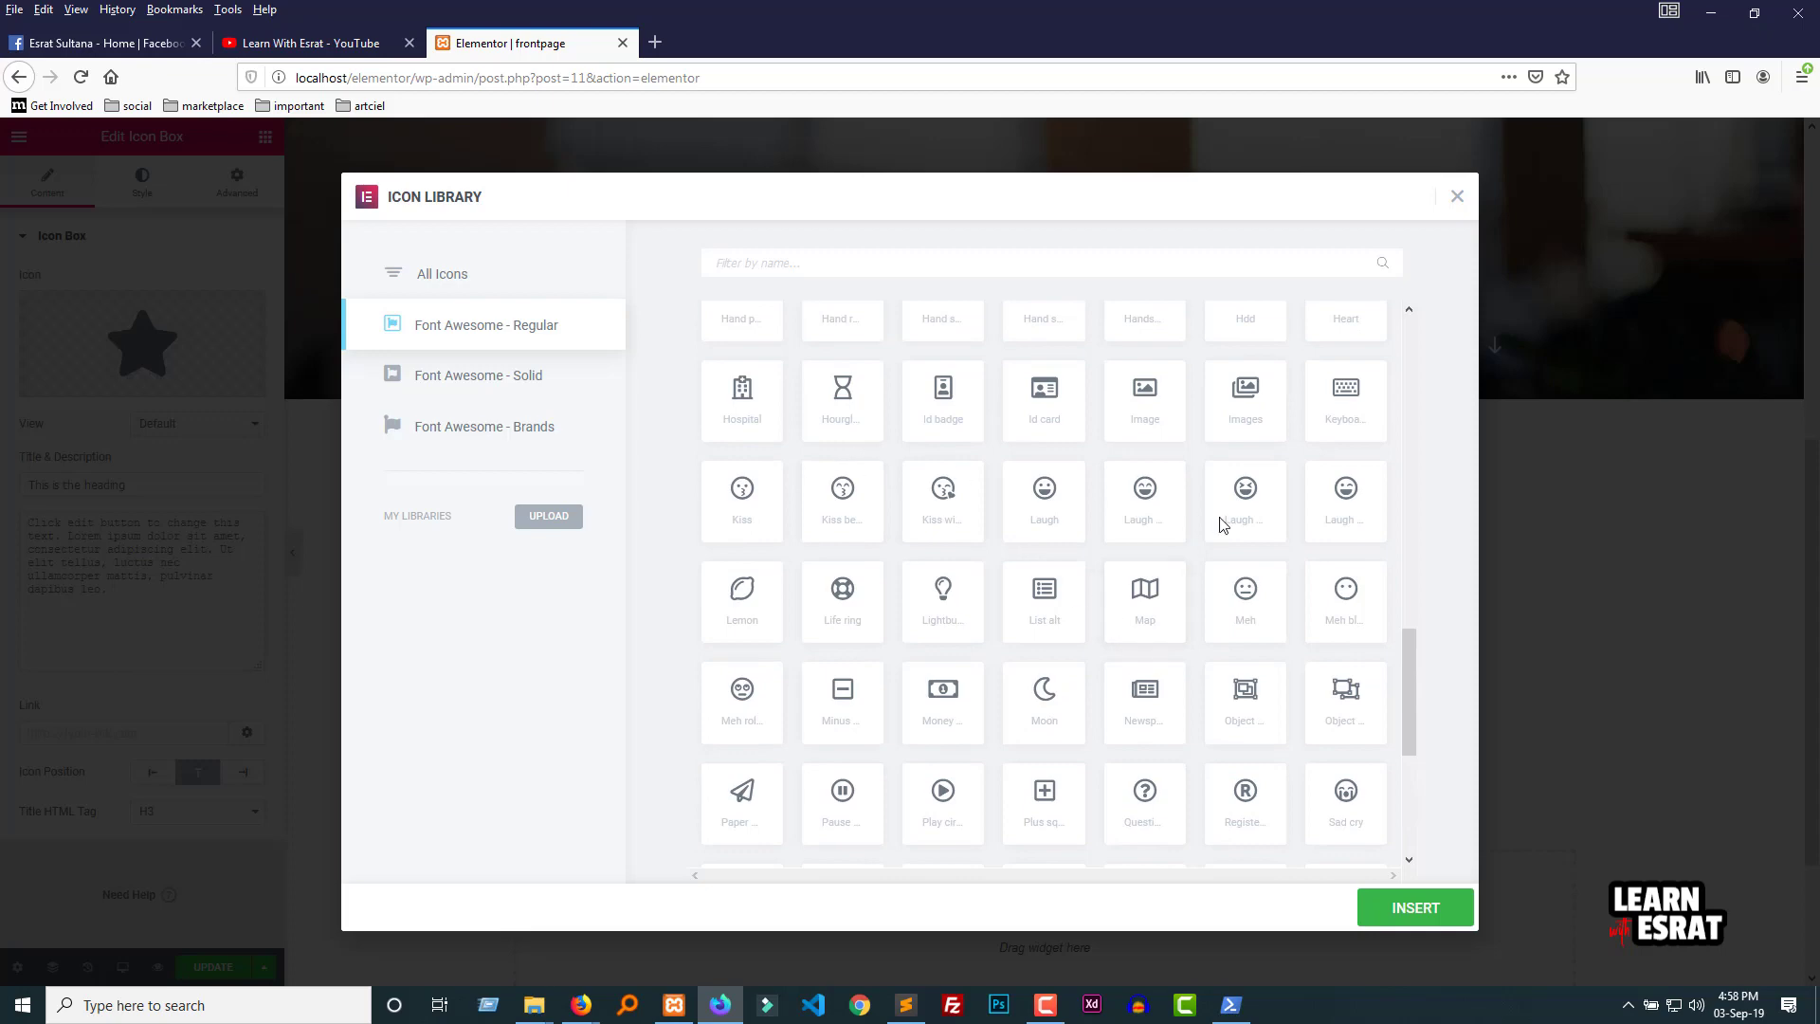
{"action": "left_click", "coordinate": [1246, 396]}
{"action": "left_click", "coordinate": [1152, 402]}
{"action": "left_click", "coordinate": [945, 616]}
{"action": "left_click", "coordinate": [1399, 915]}
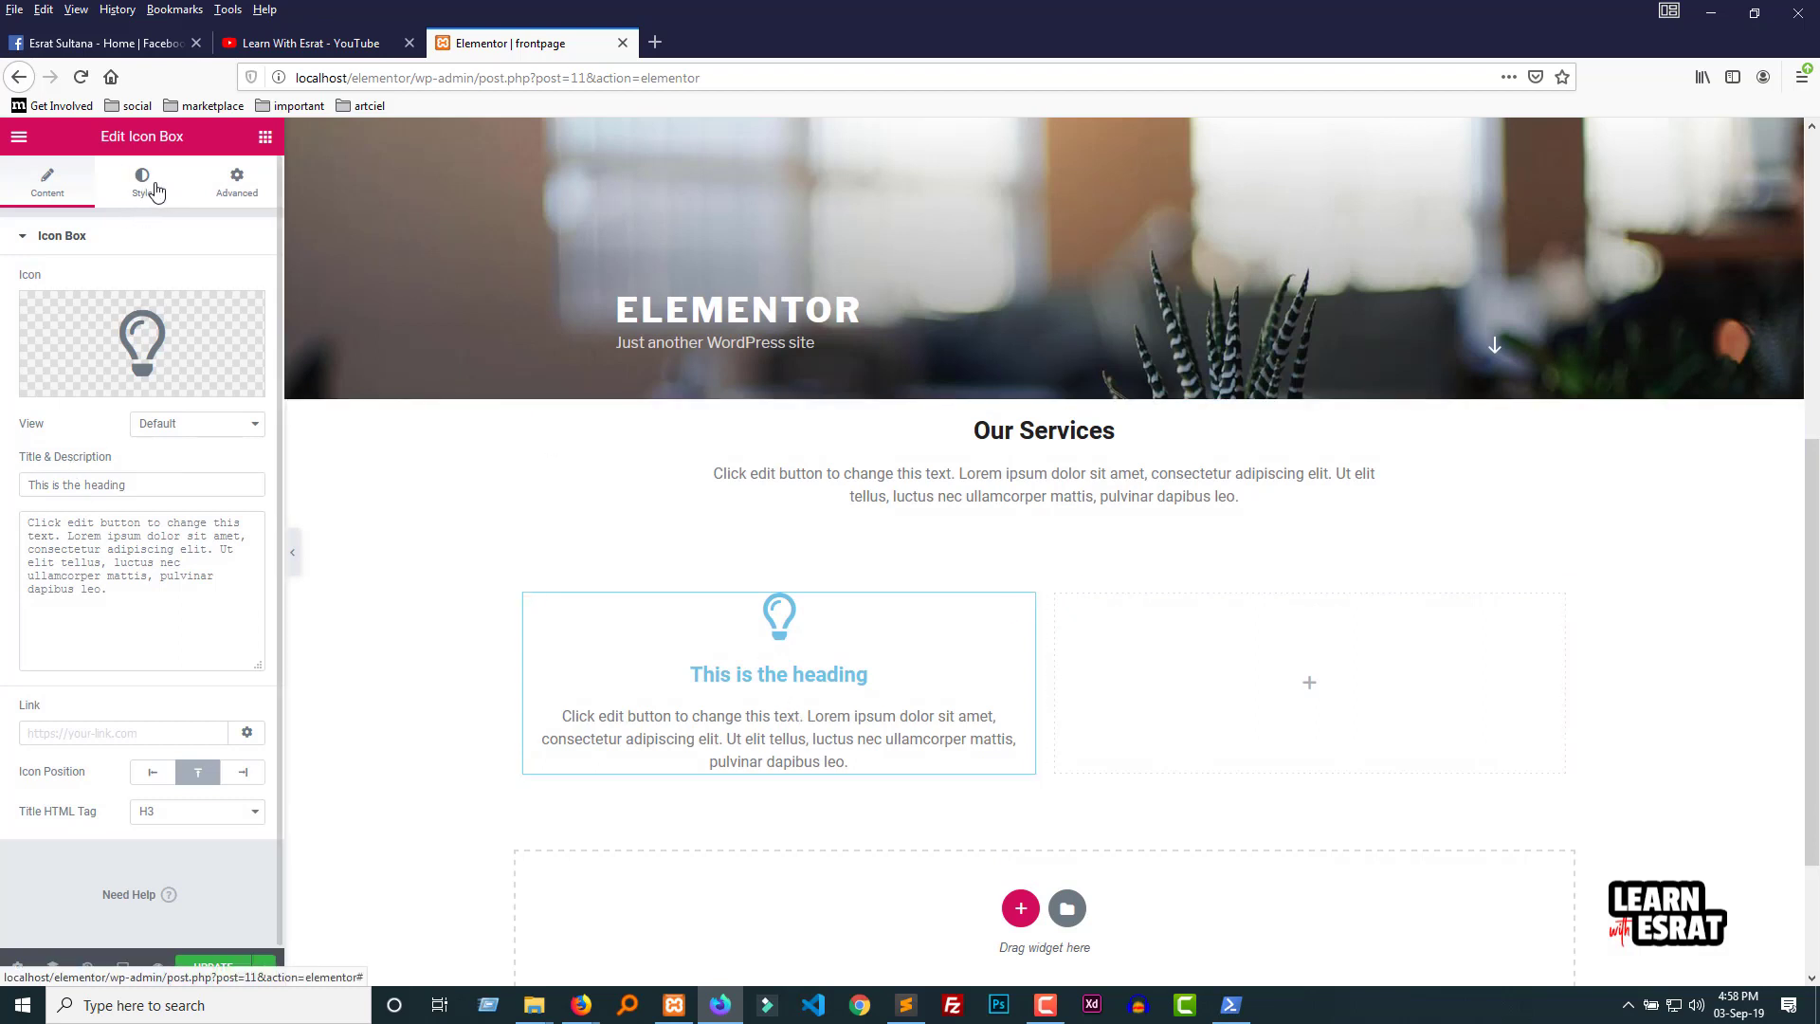
Step: Try the Left, Top and Right icon positions, settle on Left, and set the icon box's title HTML tag to H2
{"action": "scroll", "coordinate": [777, 664], "scroll_direction": "down", "scroll_amount": 1}
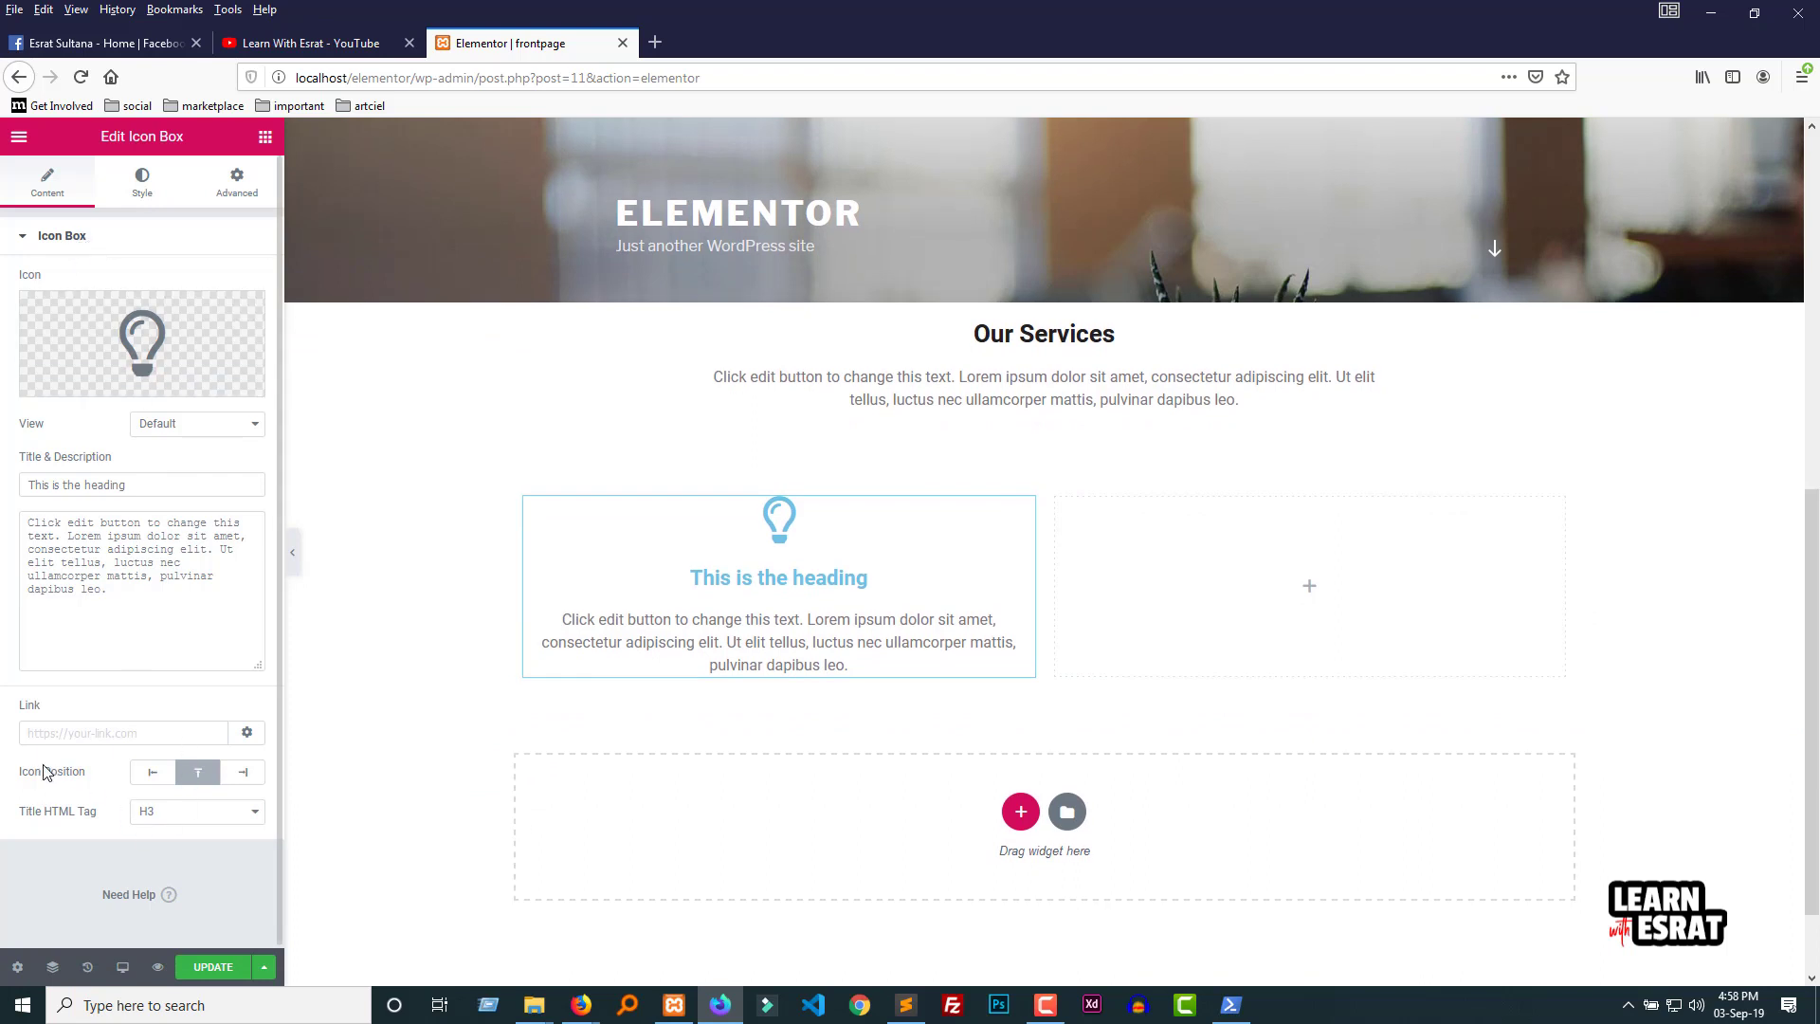
{"action": "left_click", "coordinate": [152, 780]}
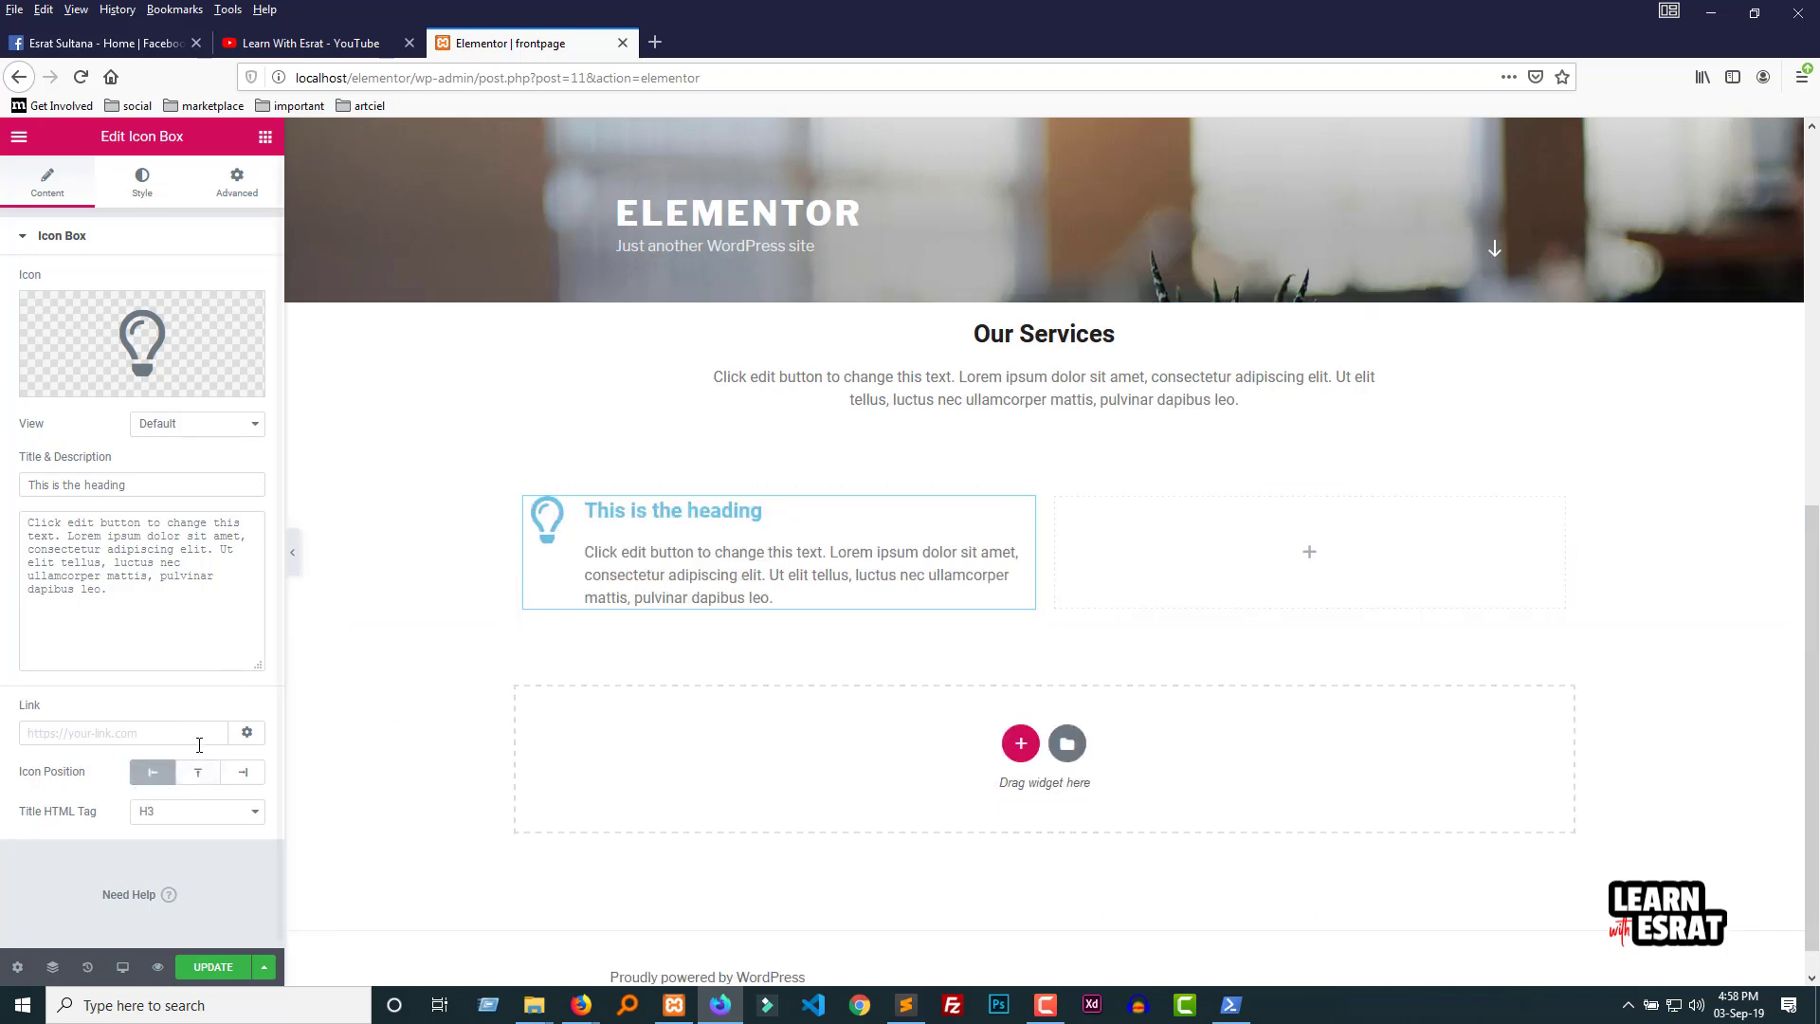
{"action": "left_click", "coordinate": [198, 771]}
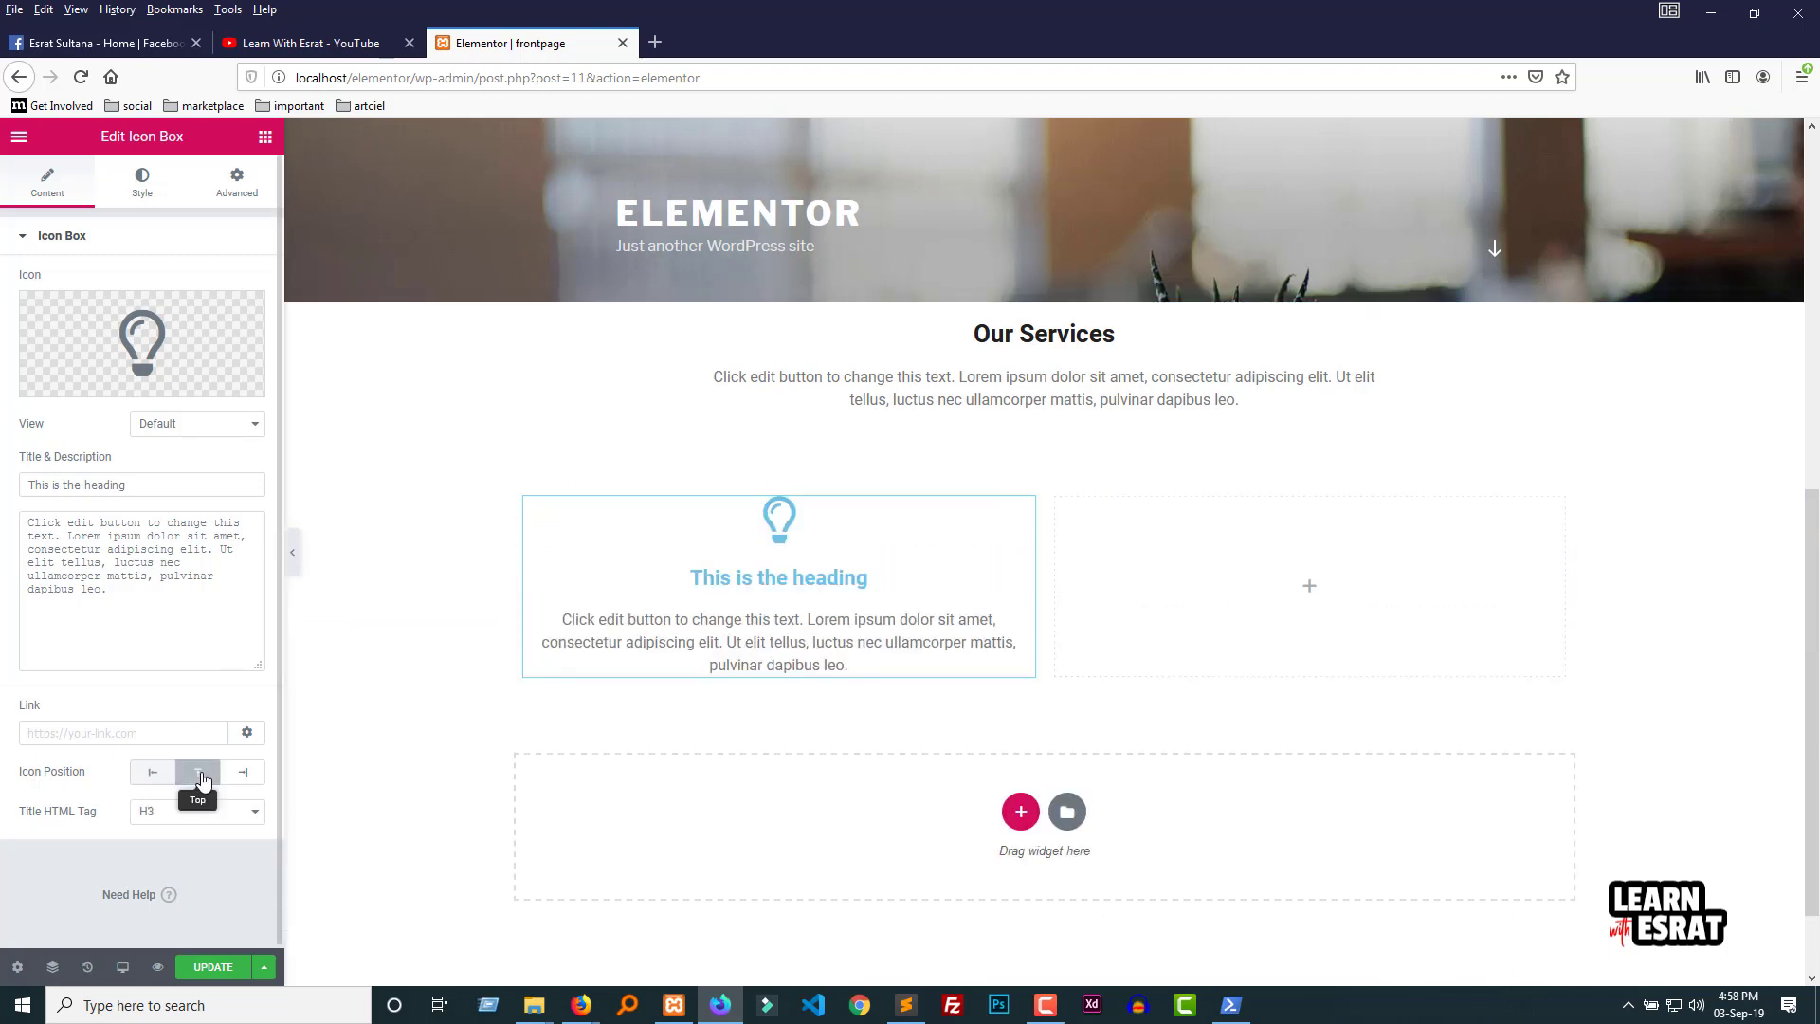
{"action": "left_click", "coordinate": [250, 773]}
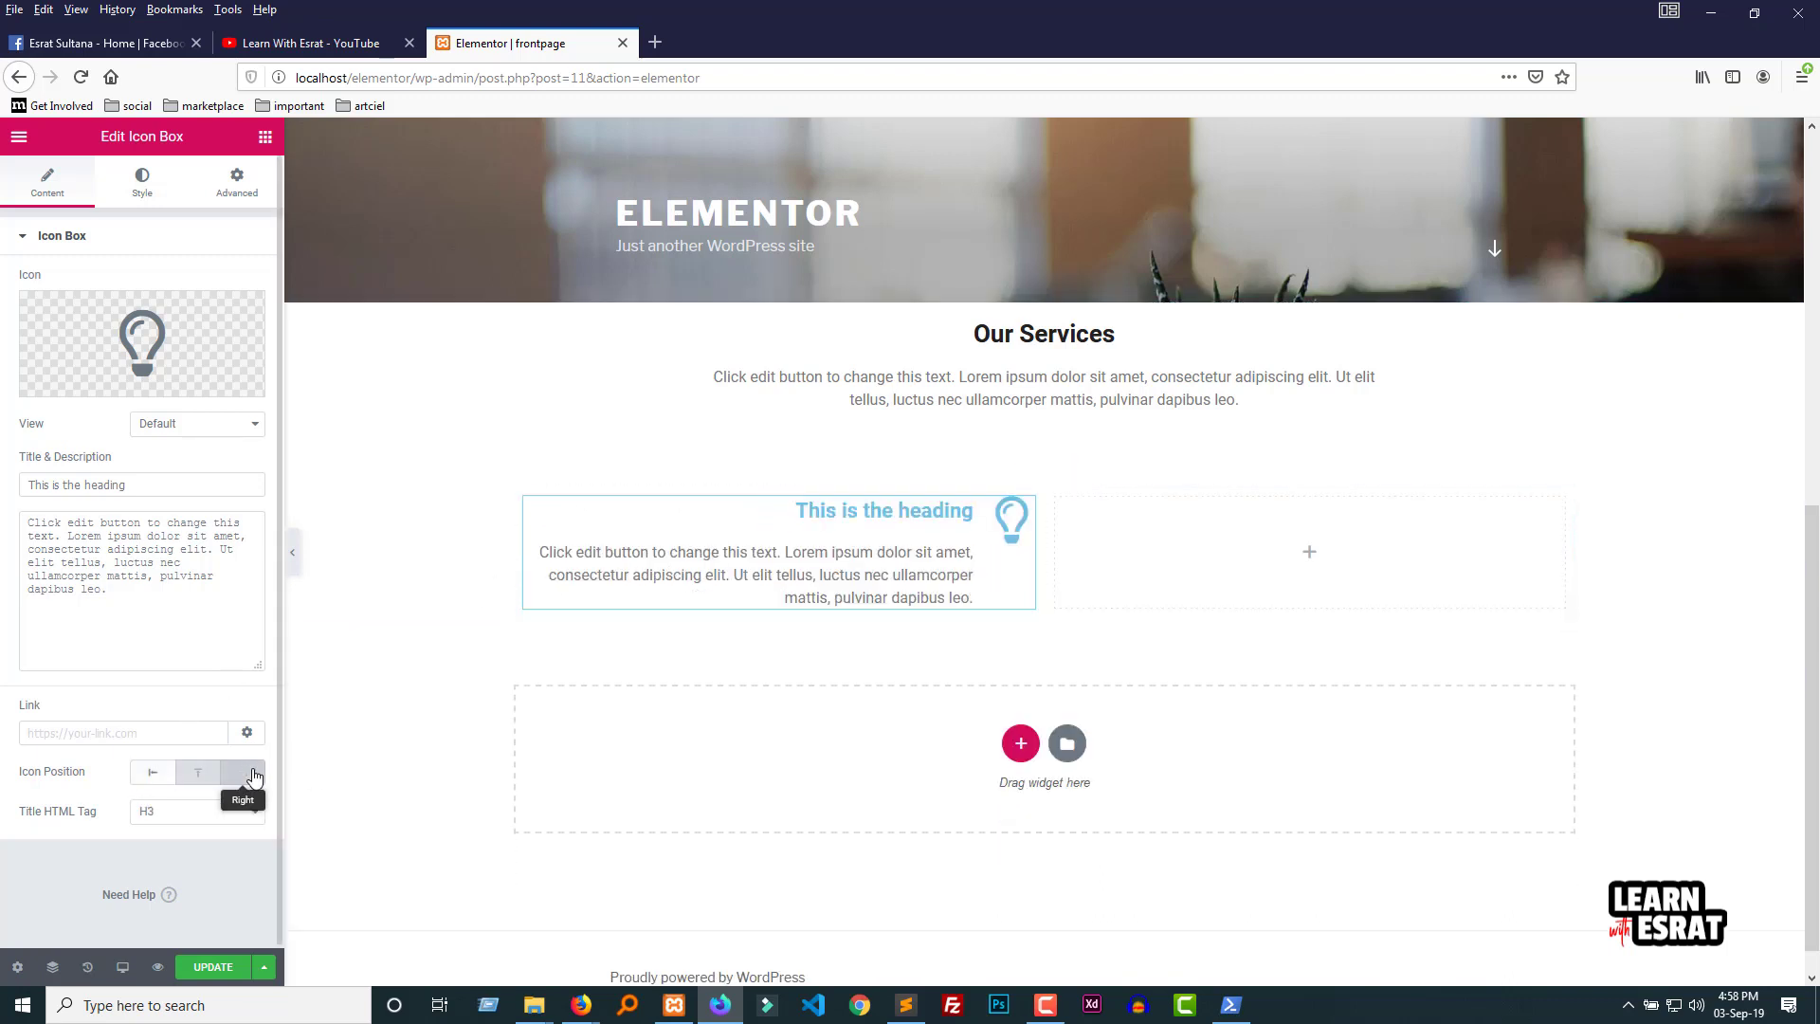
{"action": "left_click", "coordinate": [149, 776]}
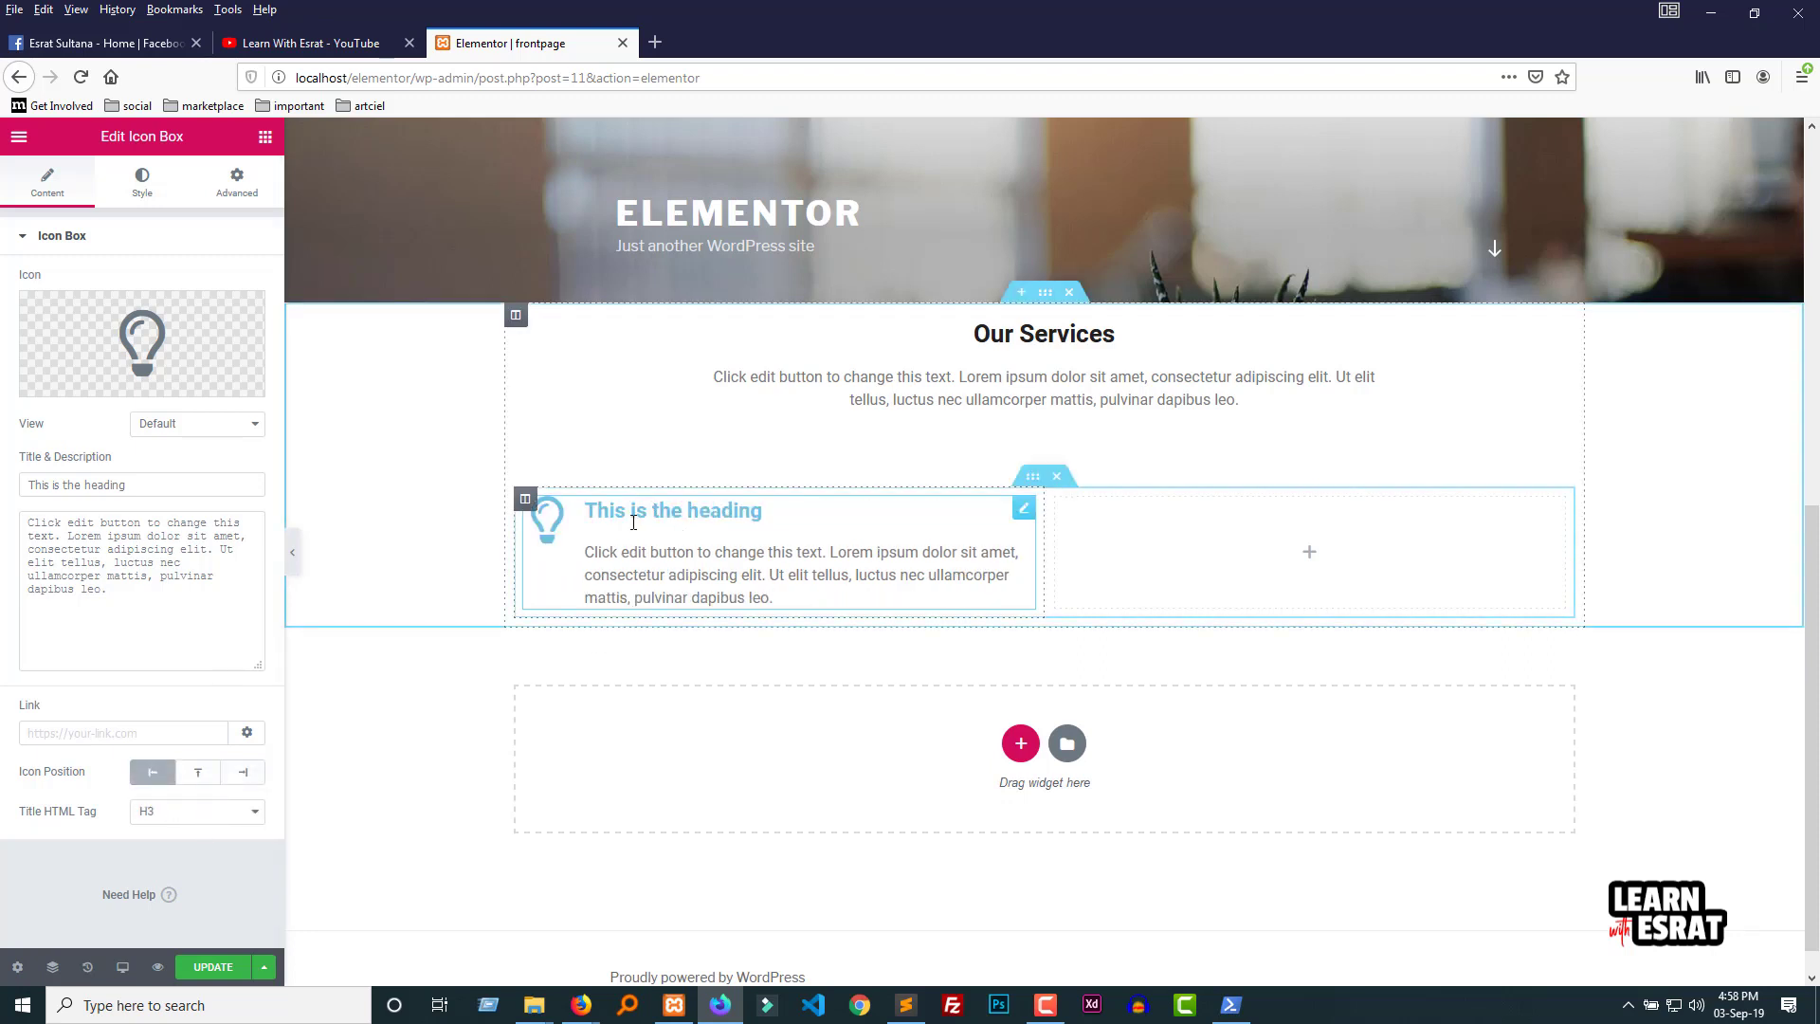
{"action": "left_click", "coordinate": [195, 815]}
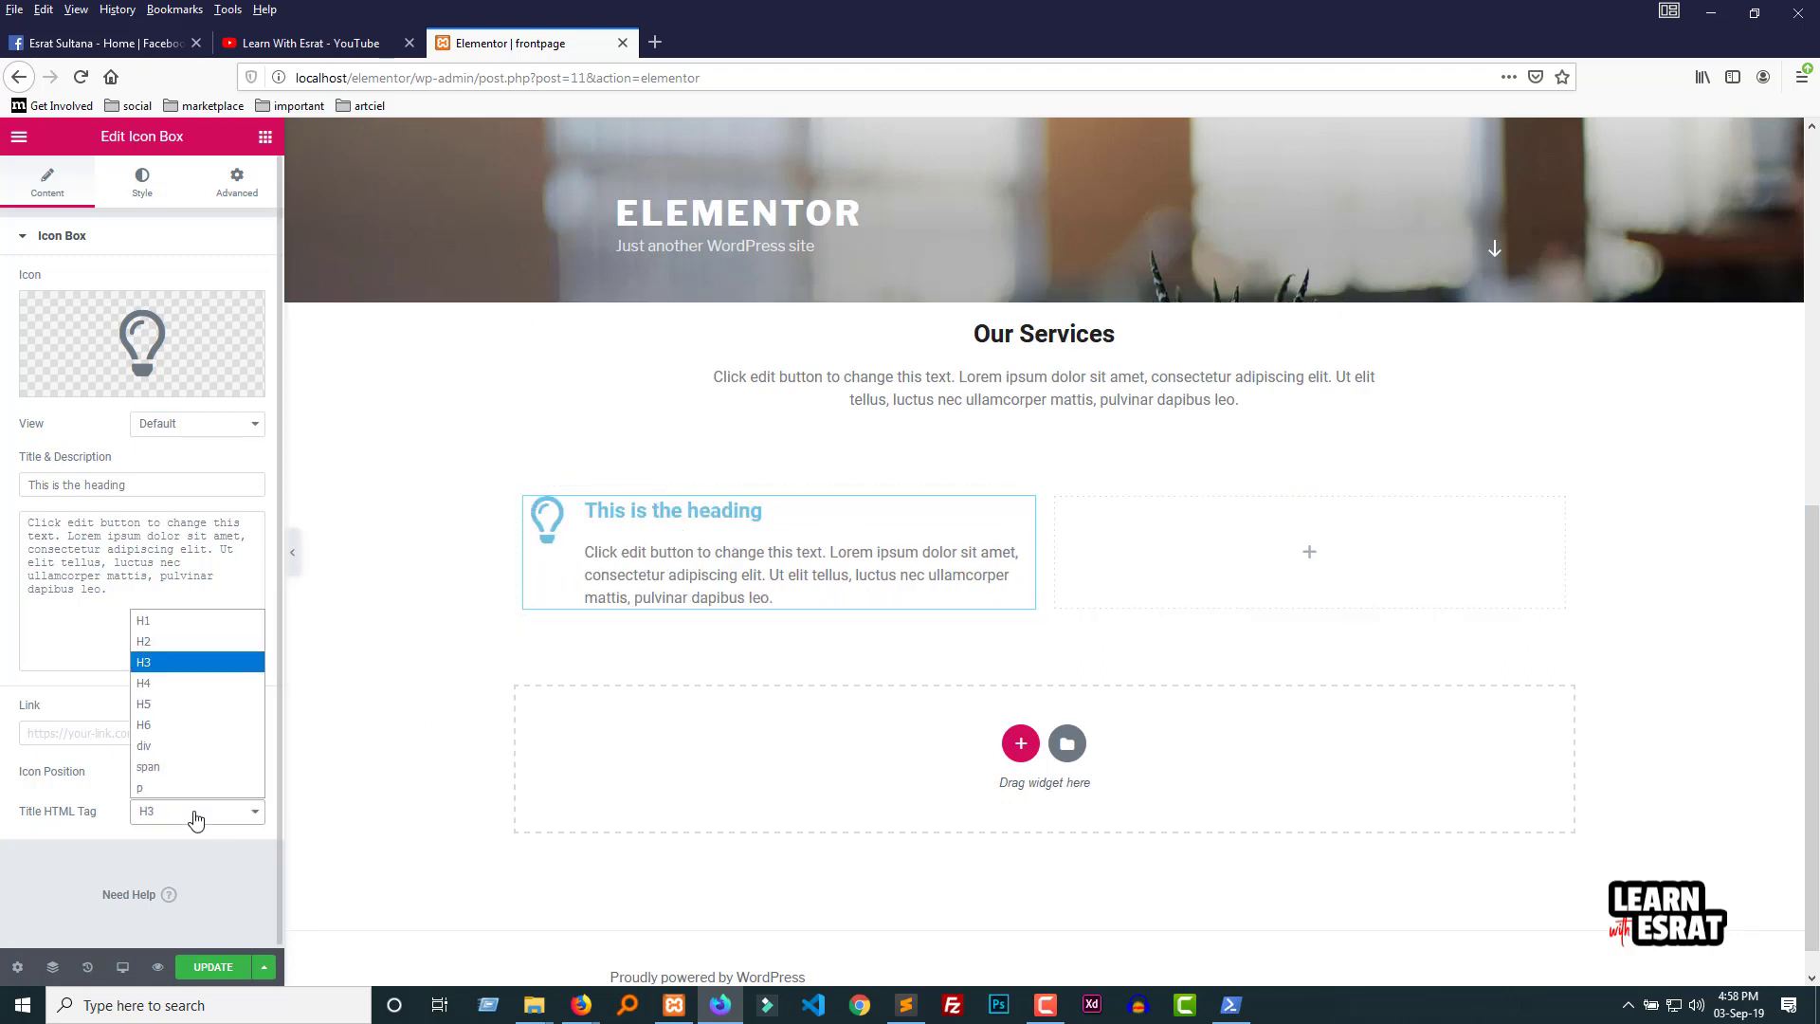
{"action": "left_click", "coordinate": [159, 643]}
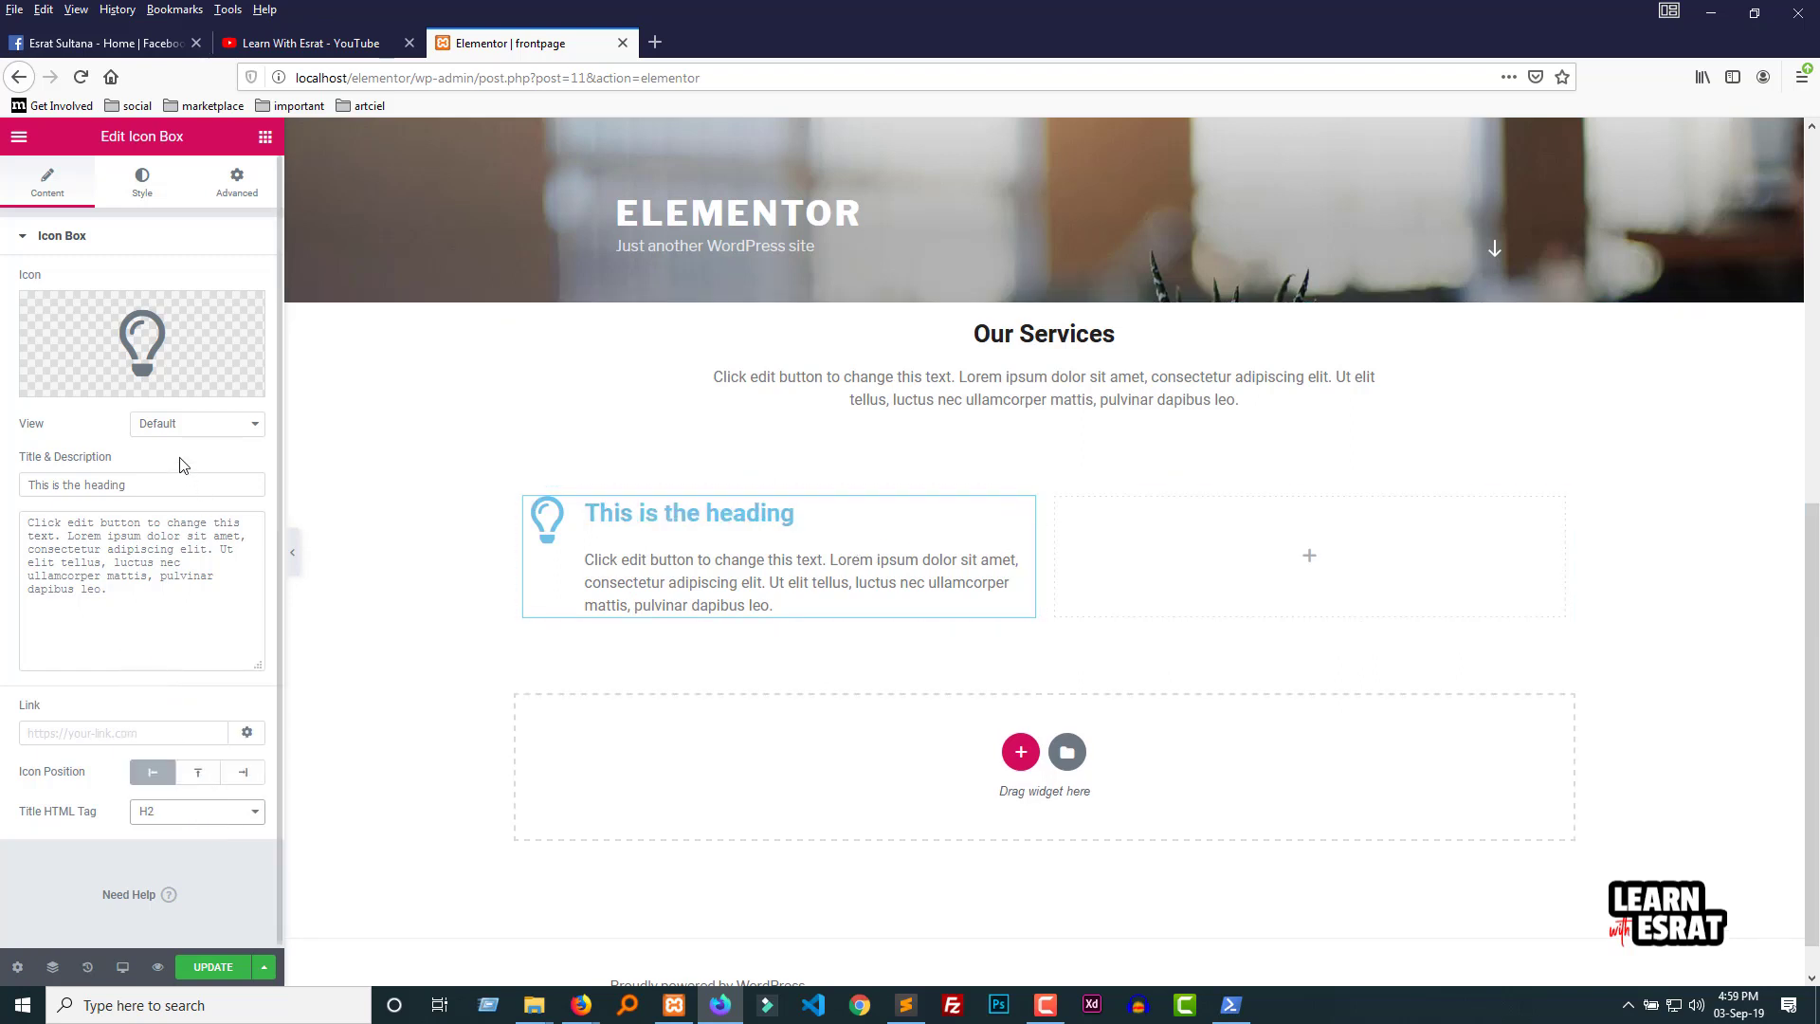
Step: Set the icon box's view to Stacked and, after trying the Square shape, set its shape to Circle
{"action": "left_click", "coordinate": [186, 428]}
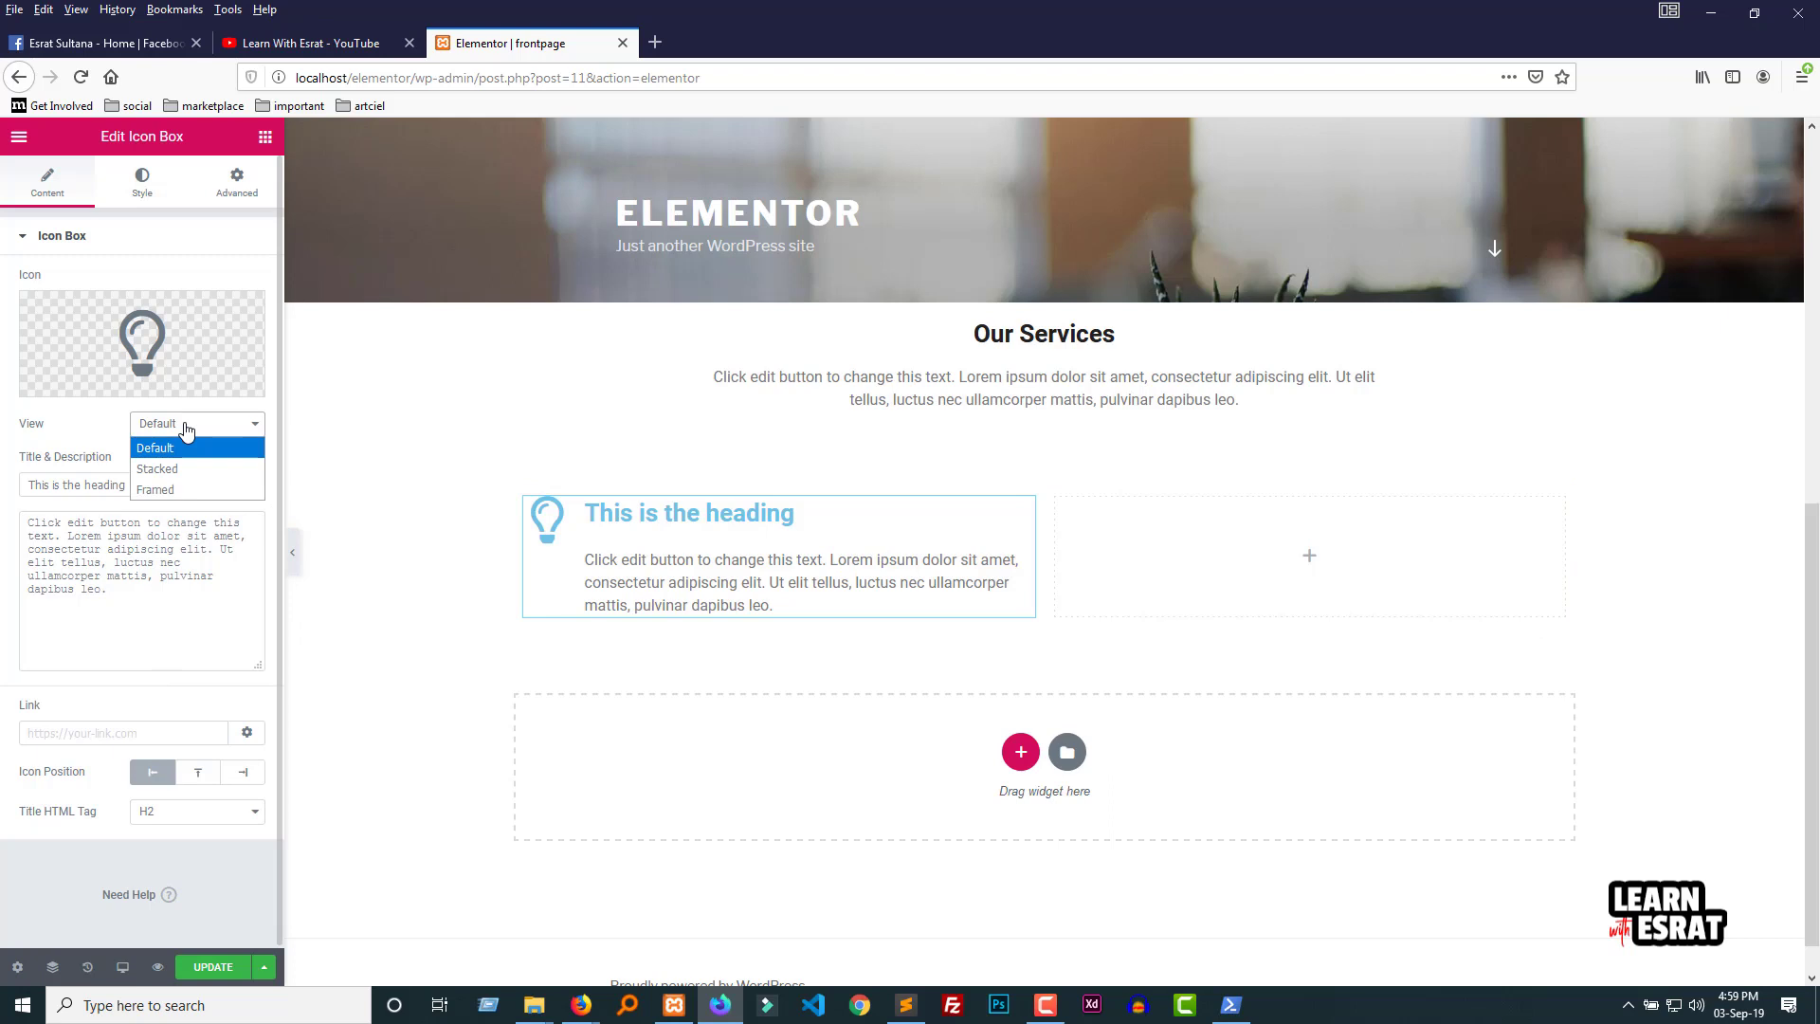
{"action": "left_click", "coordinate": [186, 432]}
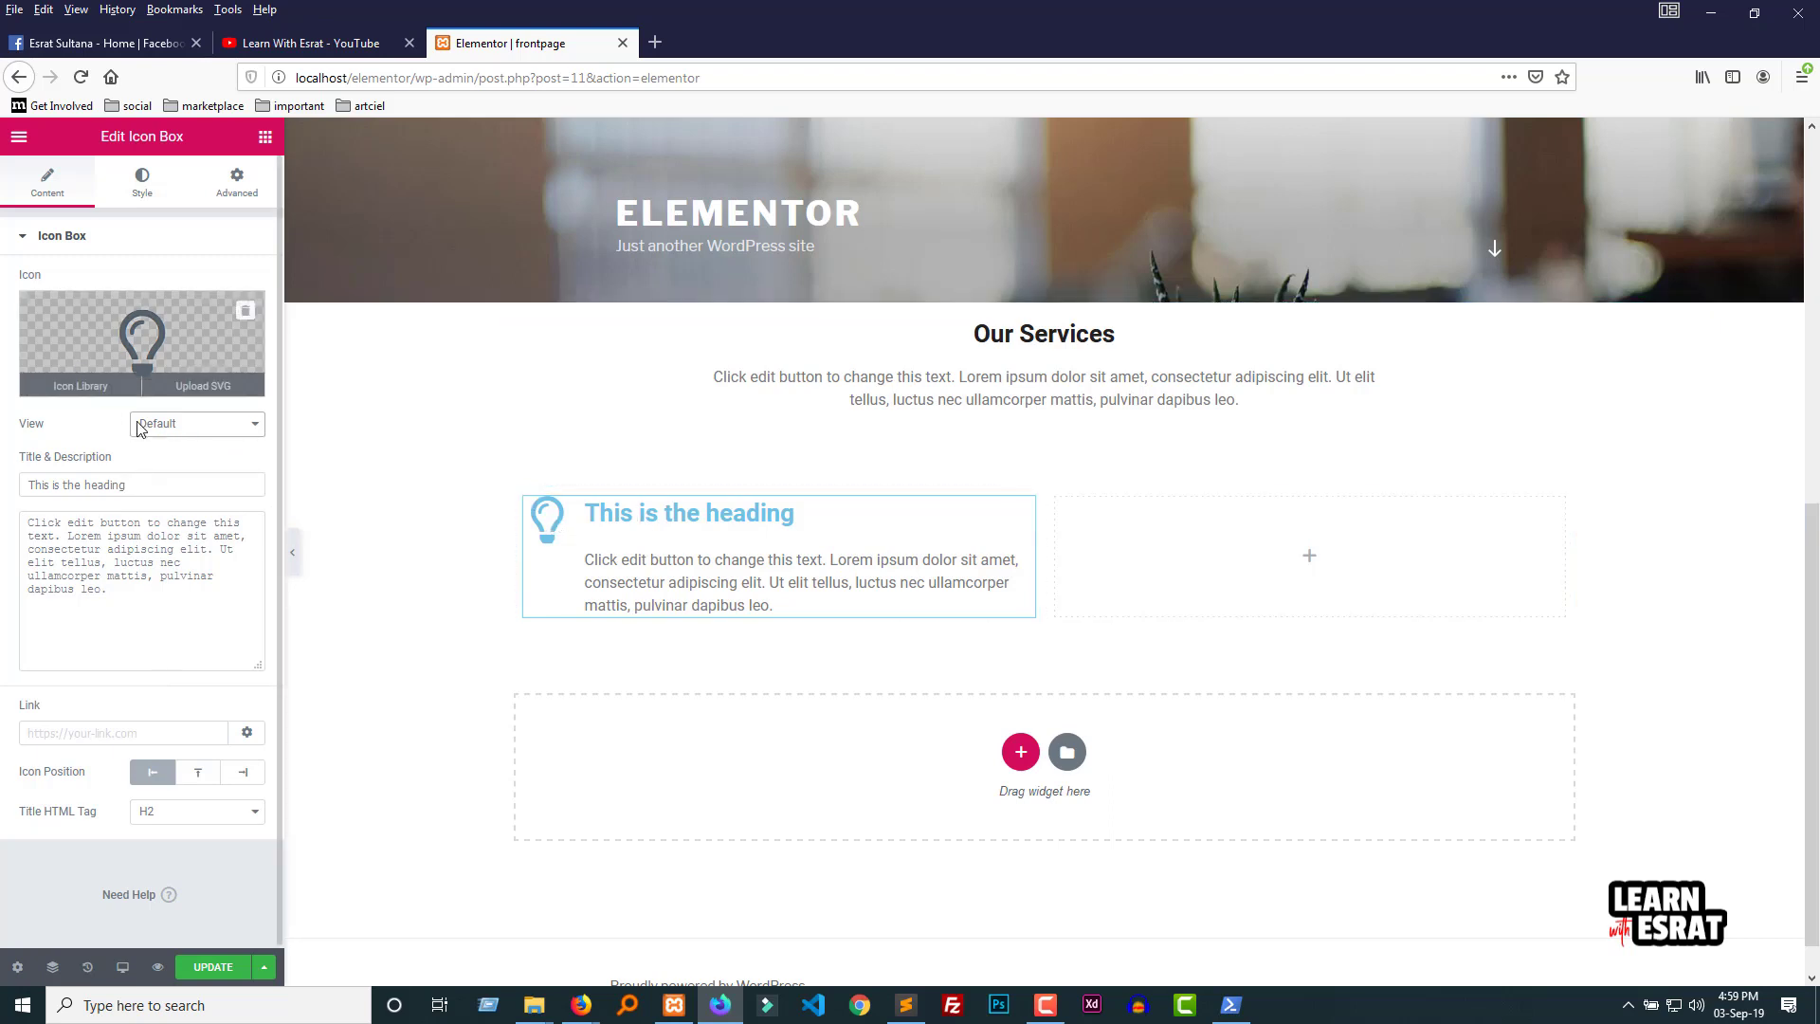
{"action": "left_click", "coordinate": [179, 431]}
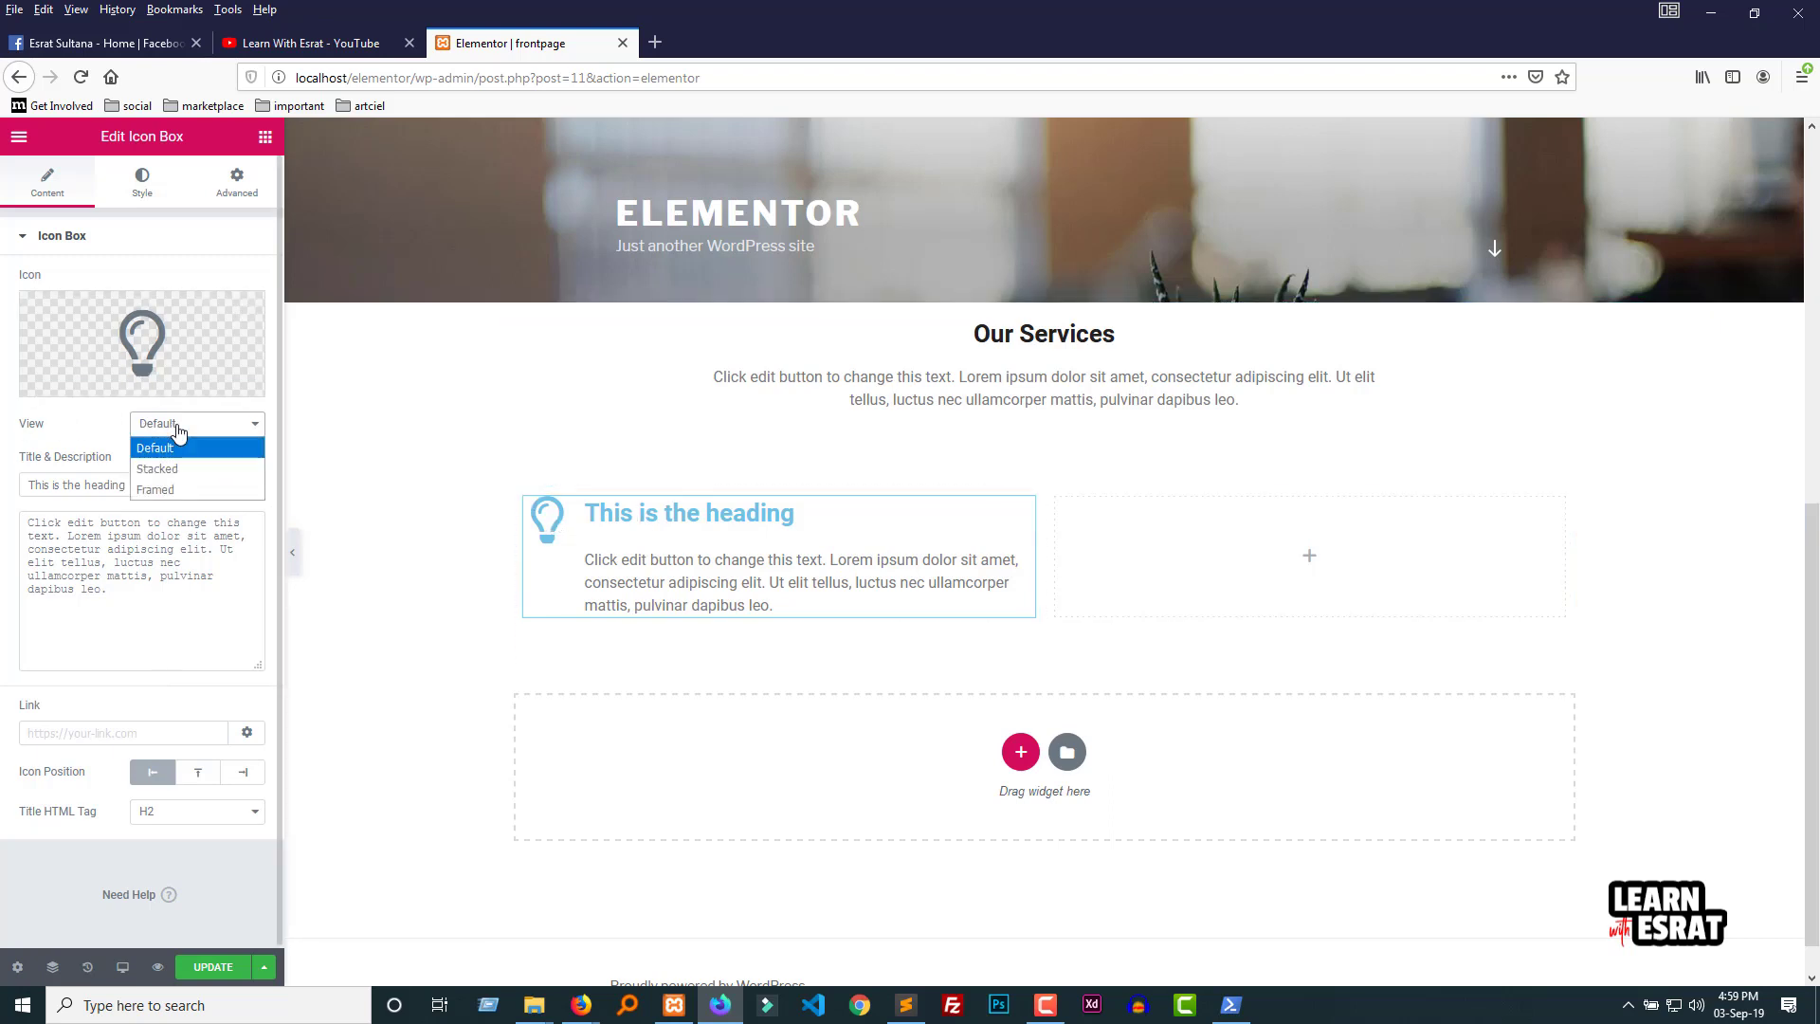
{"action": "left_click", "coordinate": [186, 468]}
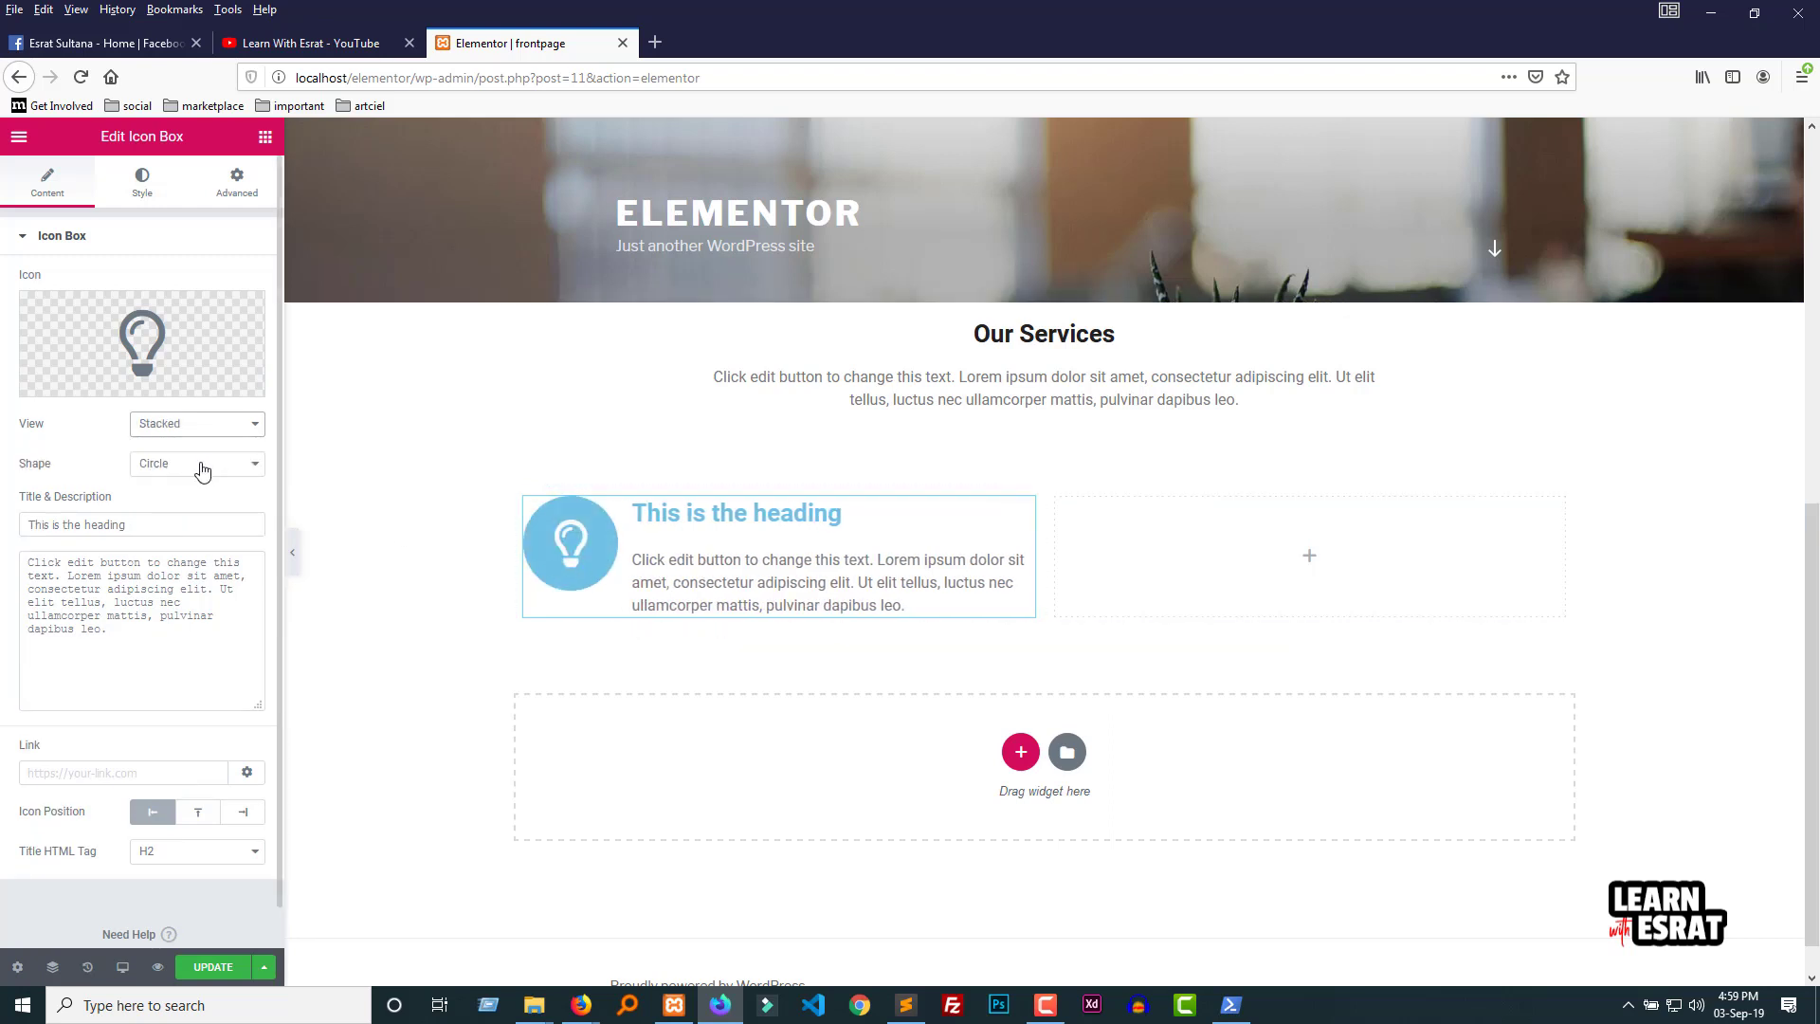
{"action": "left_click", "coordinate": [207, 474]}
{"action": "left_click", "coordinate": [194, 509]}
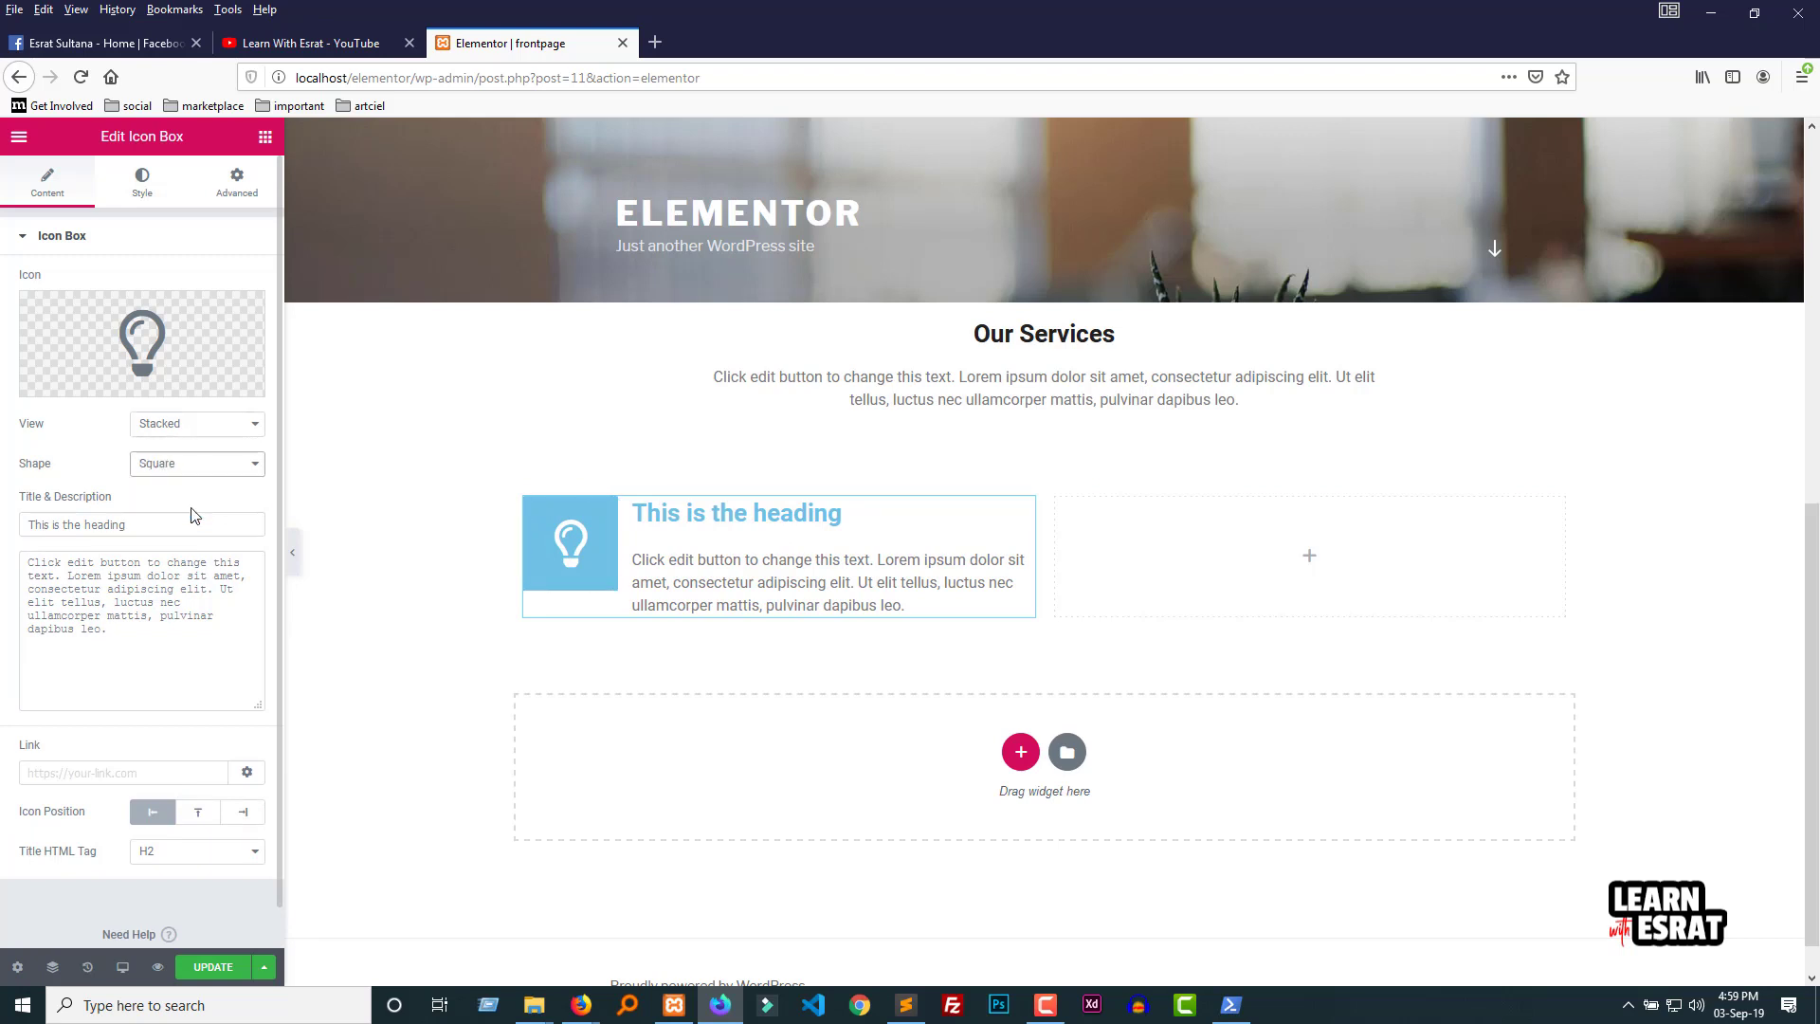
{"action": "left_click", "coordinate": [194, 464]}
{"action": "left_click", "coordinate": [190, 512]}
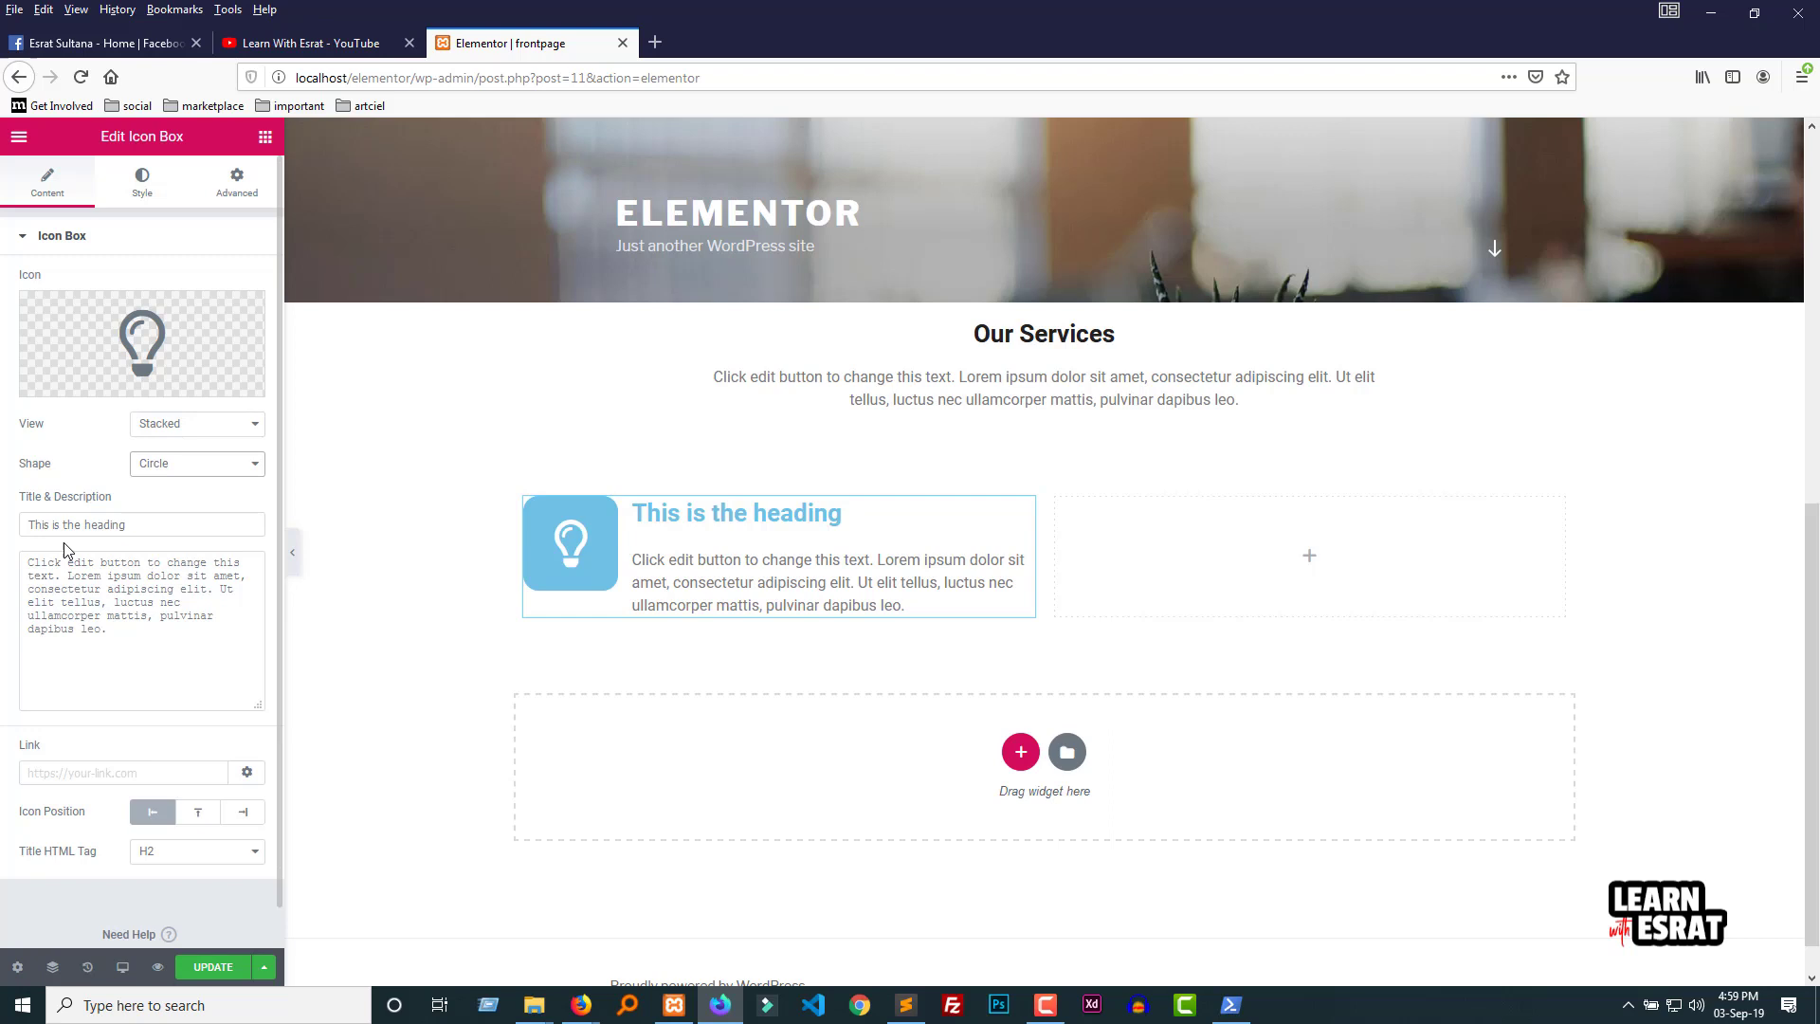
Step: Try the Framed view on the icon box and return it to the Stacked view
{"action": "left_click", "coordinate": [171, 431]}
{"action": "left_click", "coordinate": [173, 489]}
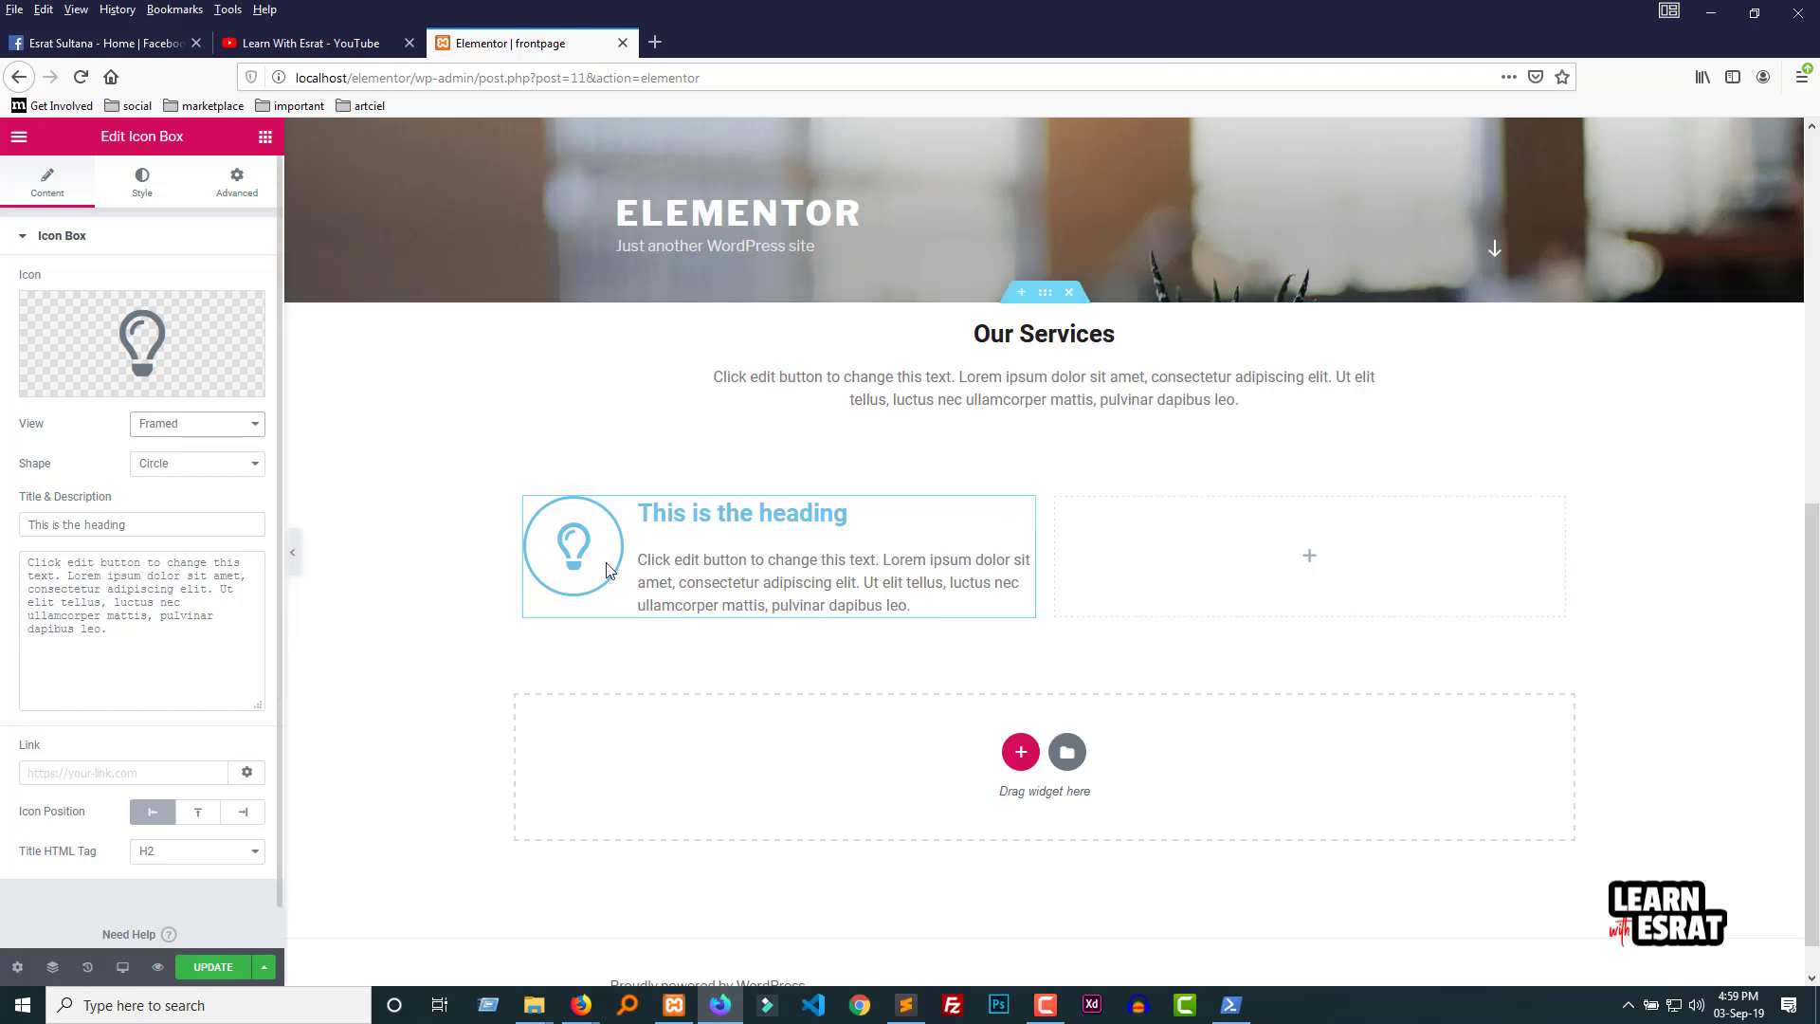
{"action": "left_click", "coordinate": [189, 431]}
{"action": "left_click", "coordinate": [180, 468]}
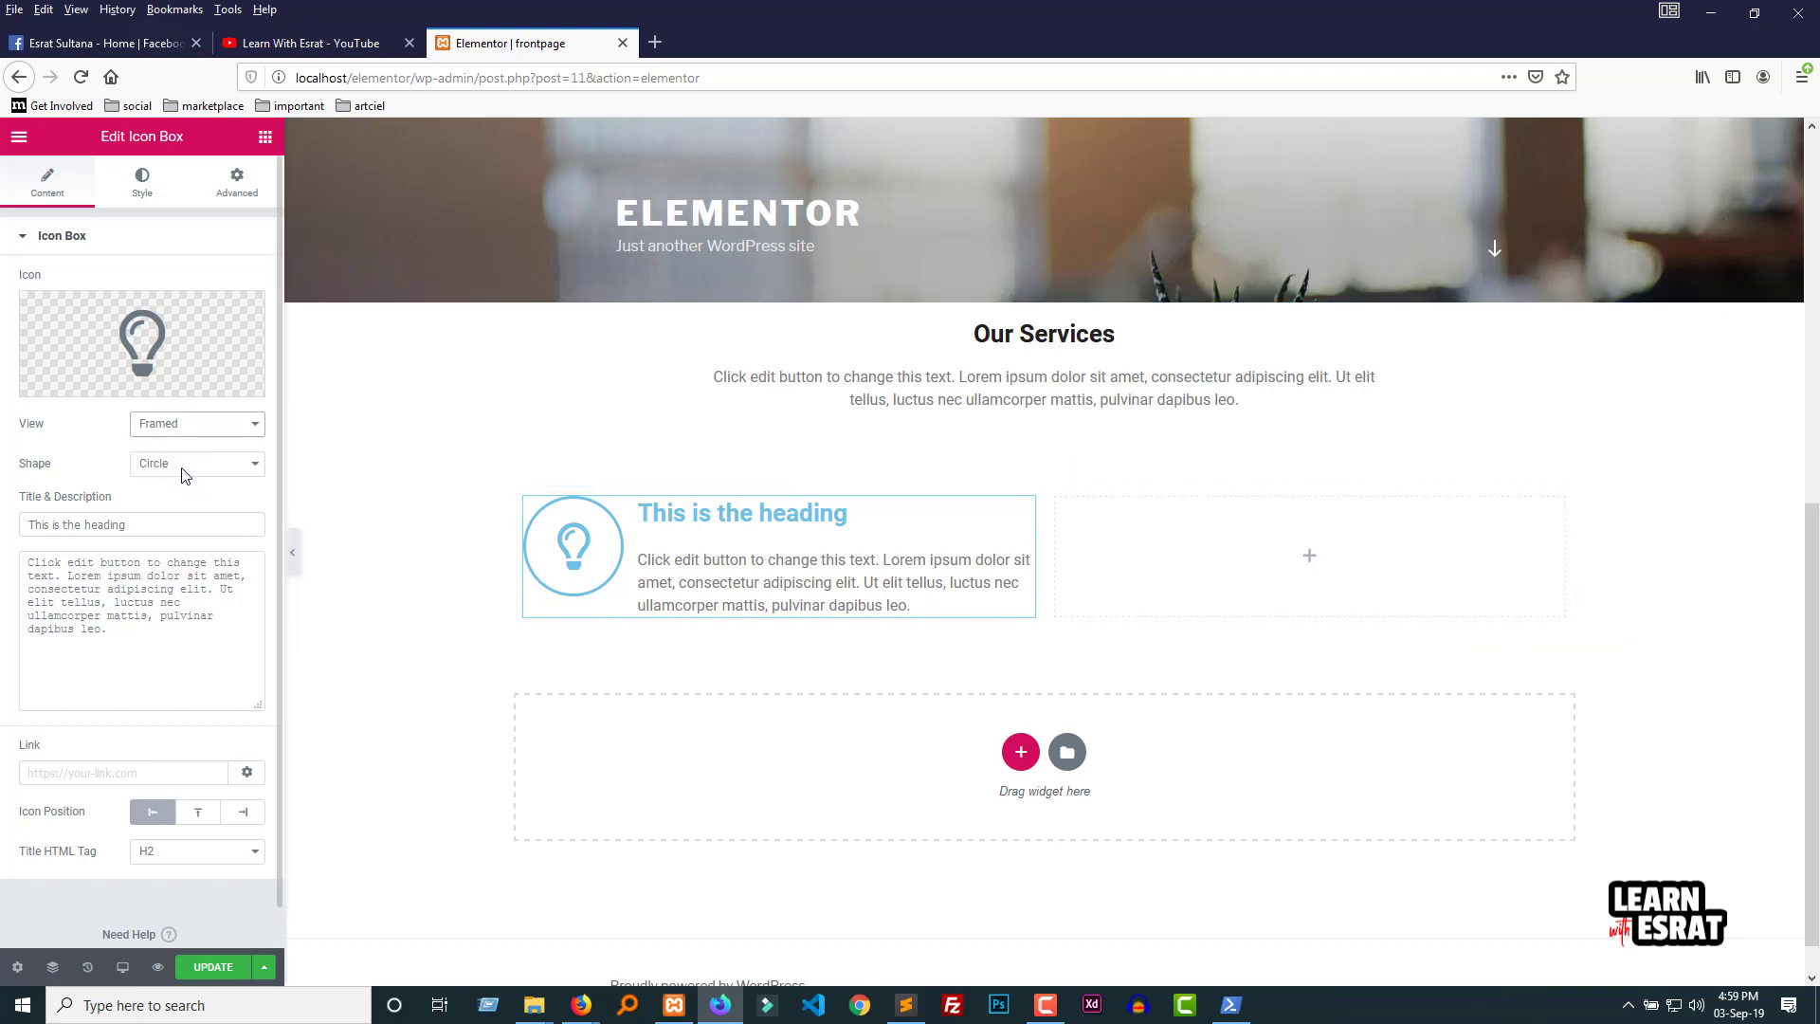
Step: Show the icon box's link options for opening in a new window and adding nofollow
{"action": "scroll", "coordinate": [168, 692], "scroll_direction": "down", "scroll_amount": 1}
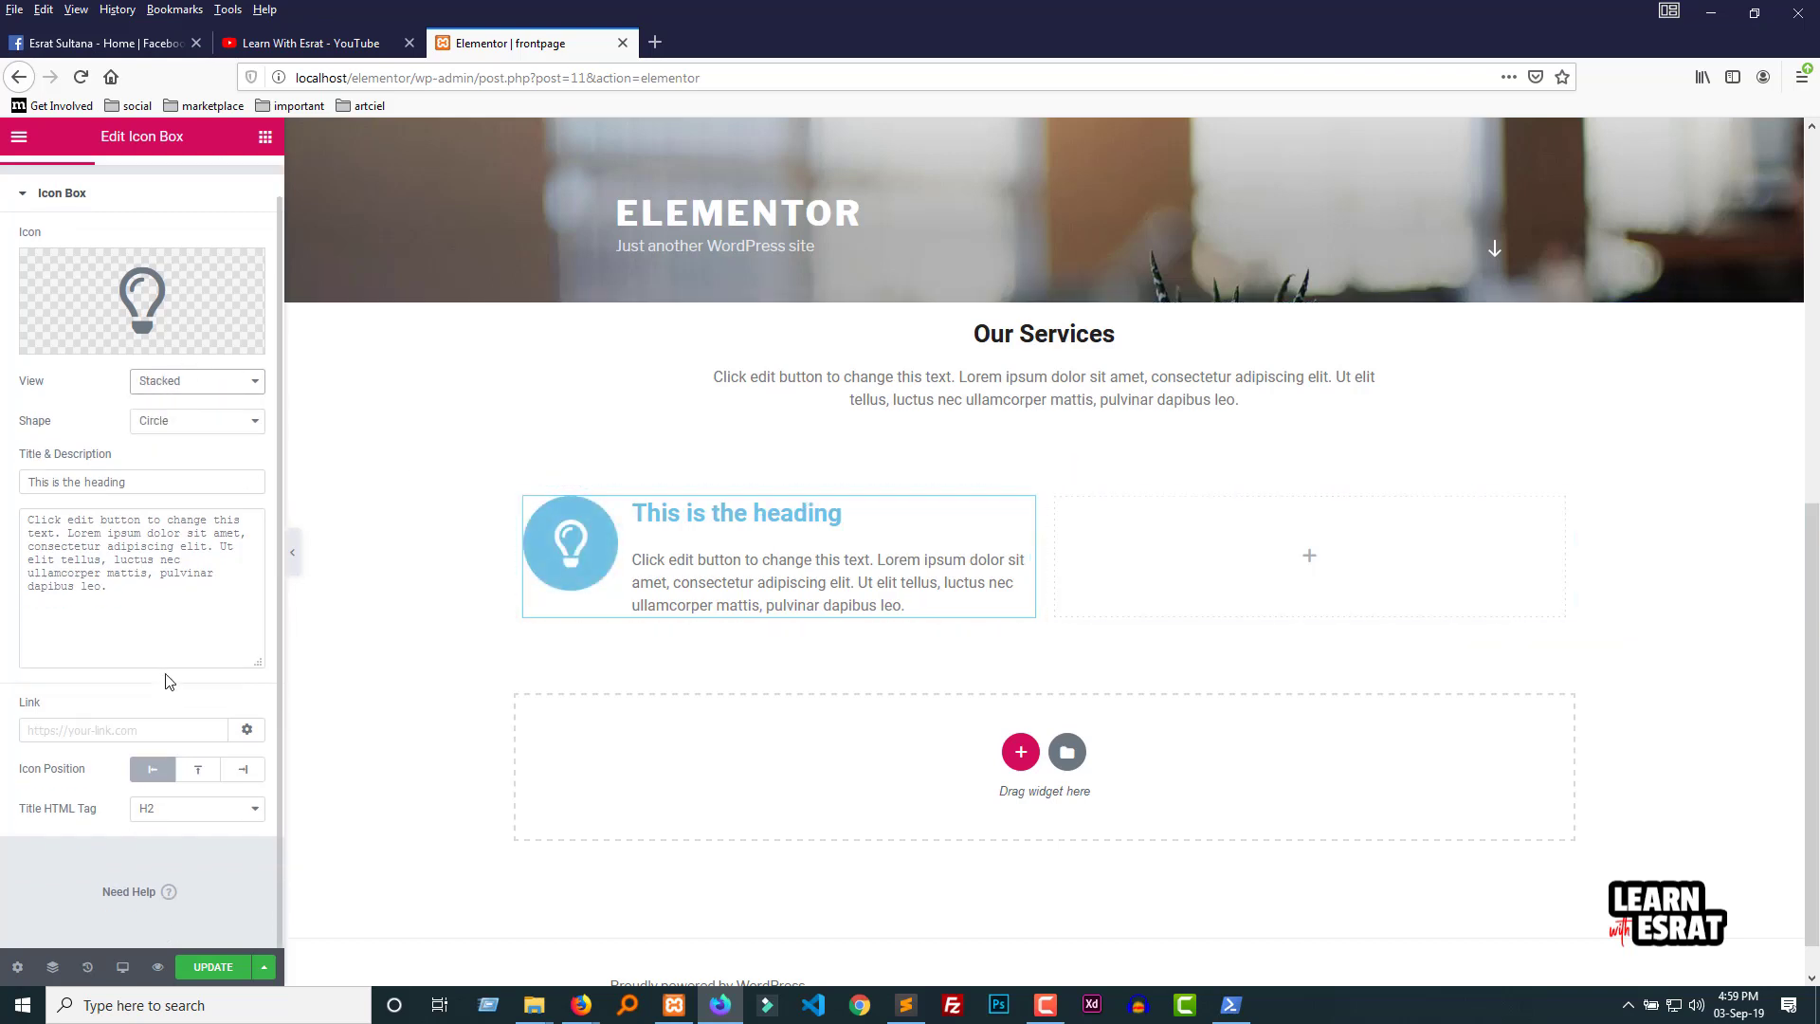
{"action": "left_click", "coordinate": [116, 736]}
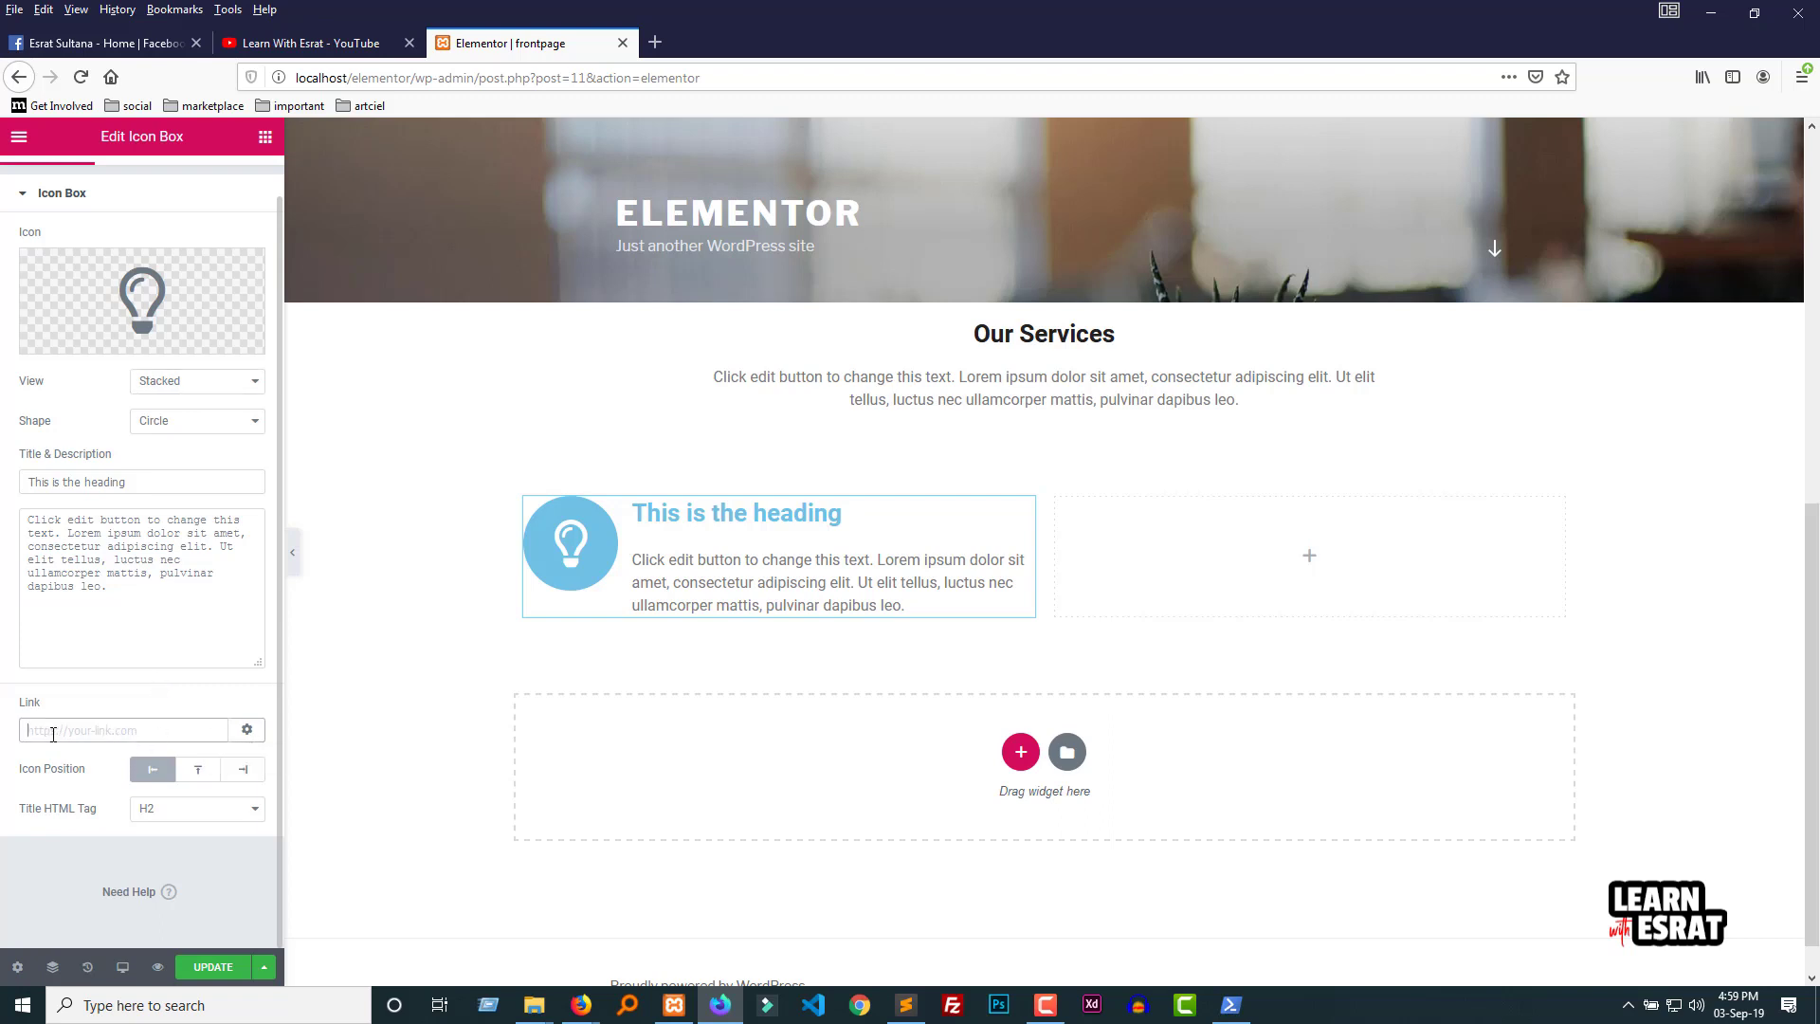
{"action": "left_click", "coordinate": [244, 732]}
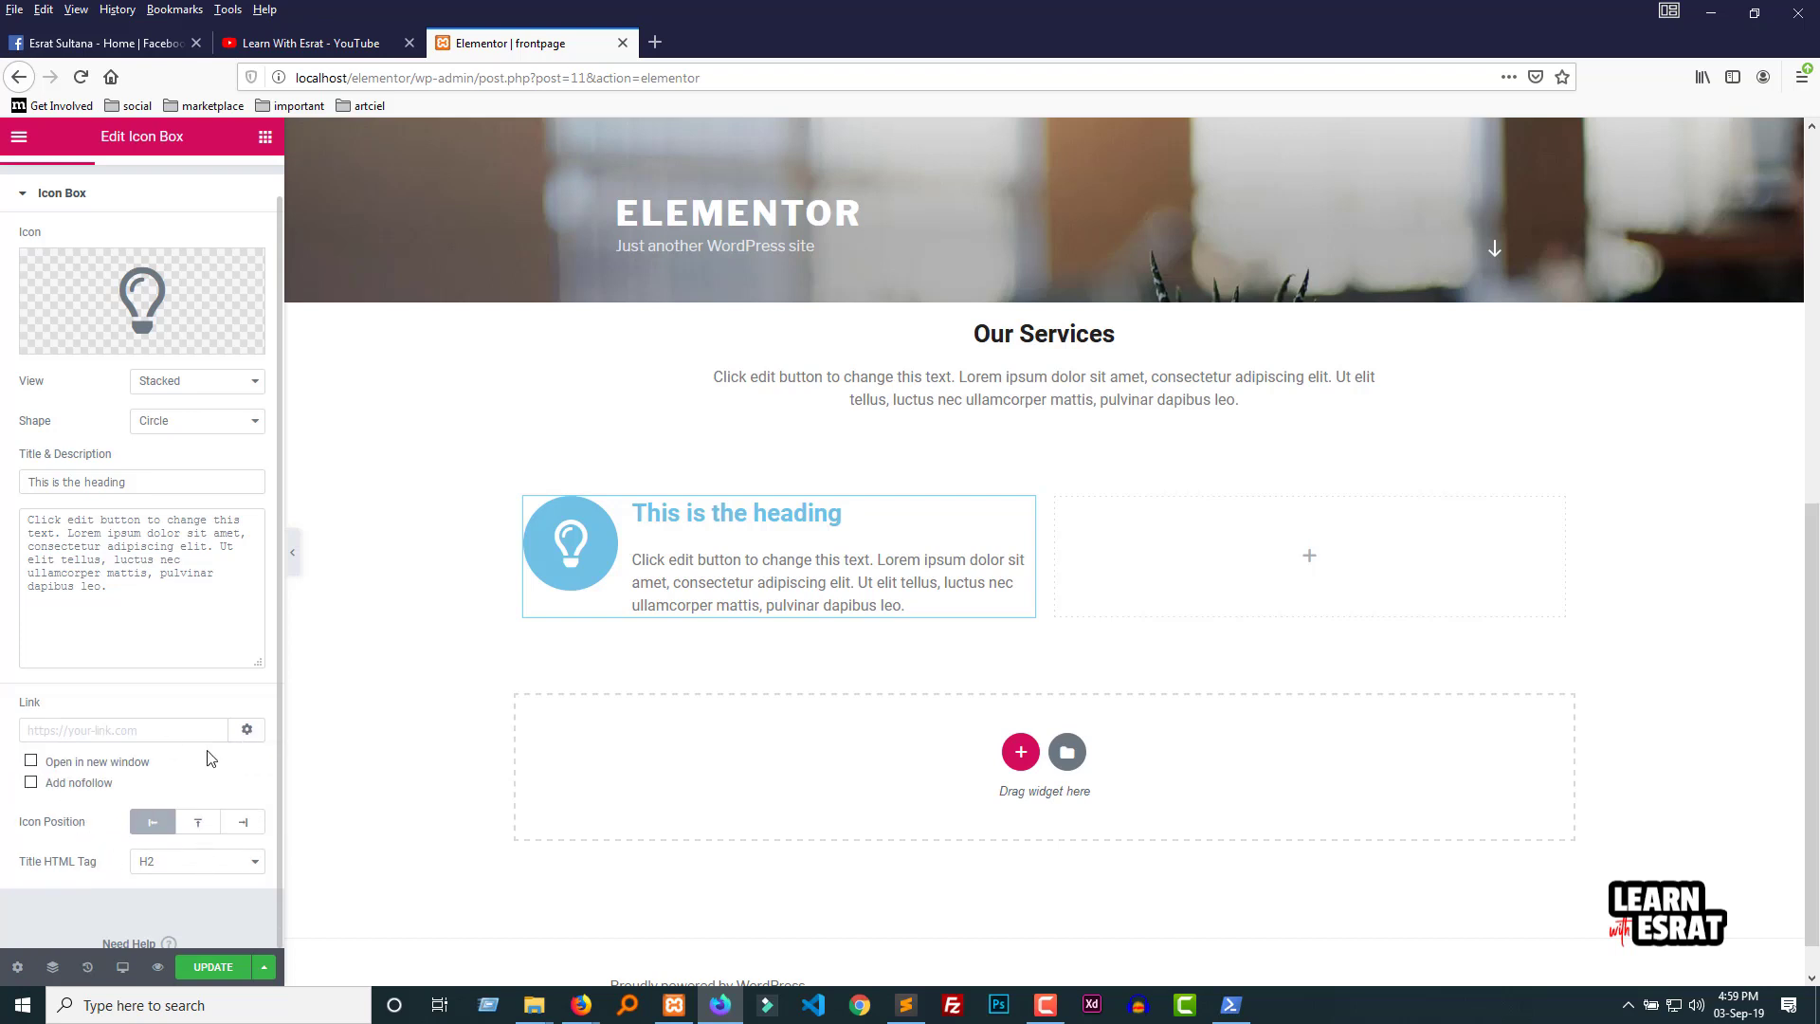
Step: Hide the icon box's extra link options and place the cursor in its empty link field
{"action": "left_click", "coordinate": [243, 732]}
{"action": "left_click", "coordinate": [87, 736]}
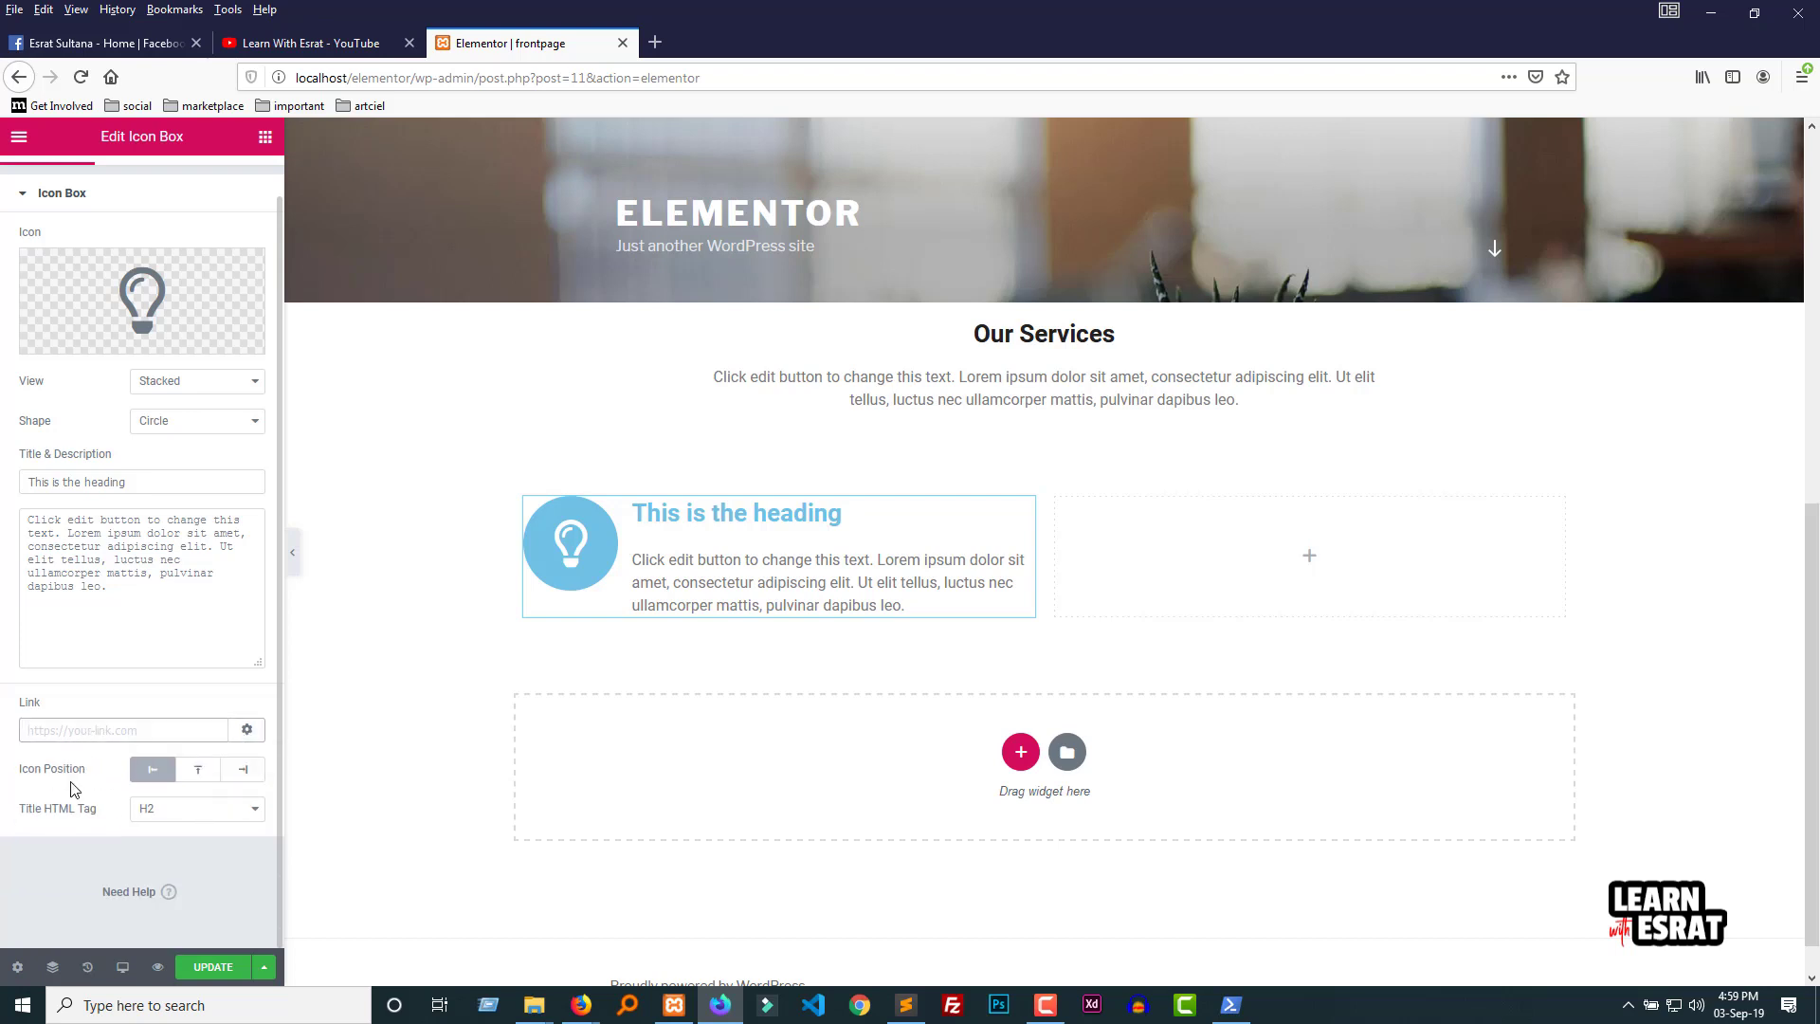
{"action": "scroll", "coordinate": [152, 331], "scroll_direction": "up", "scroll_amount": 1}
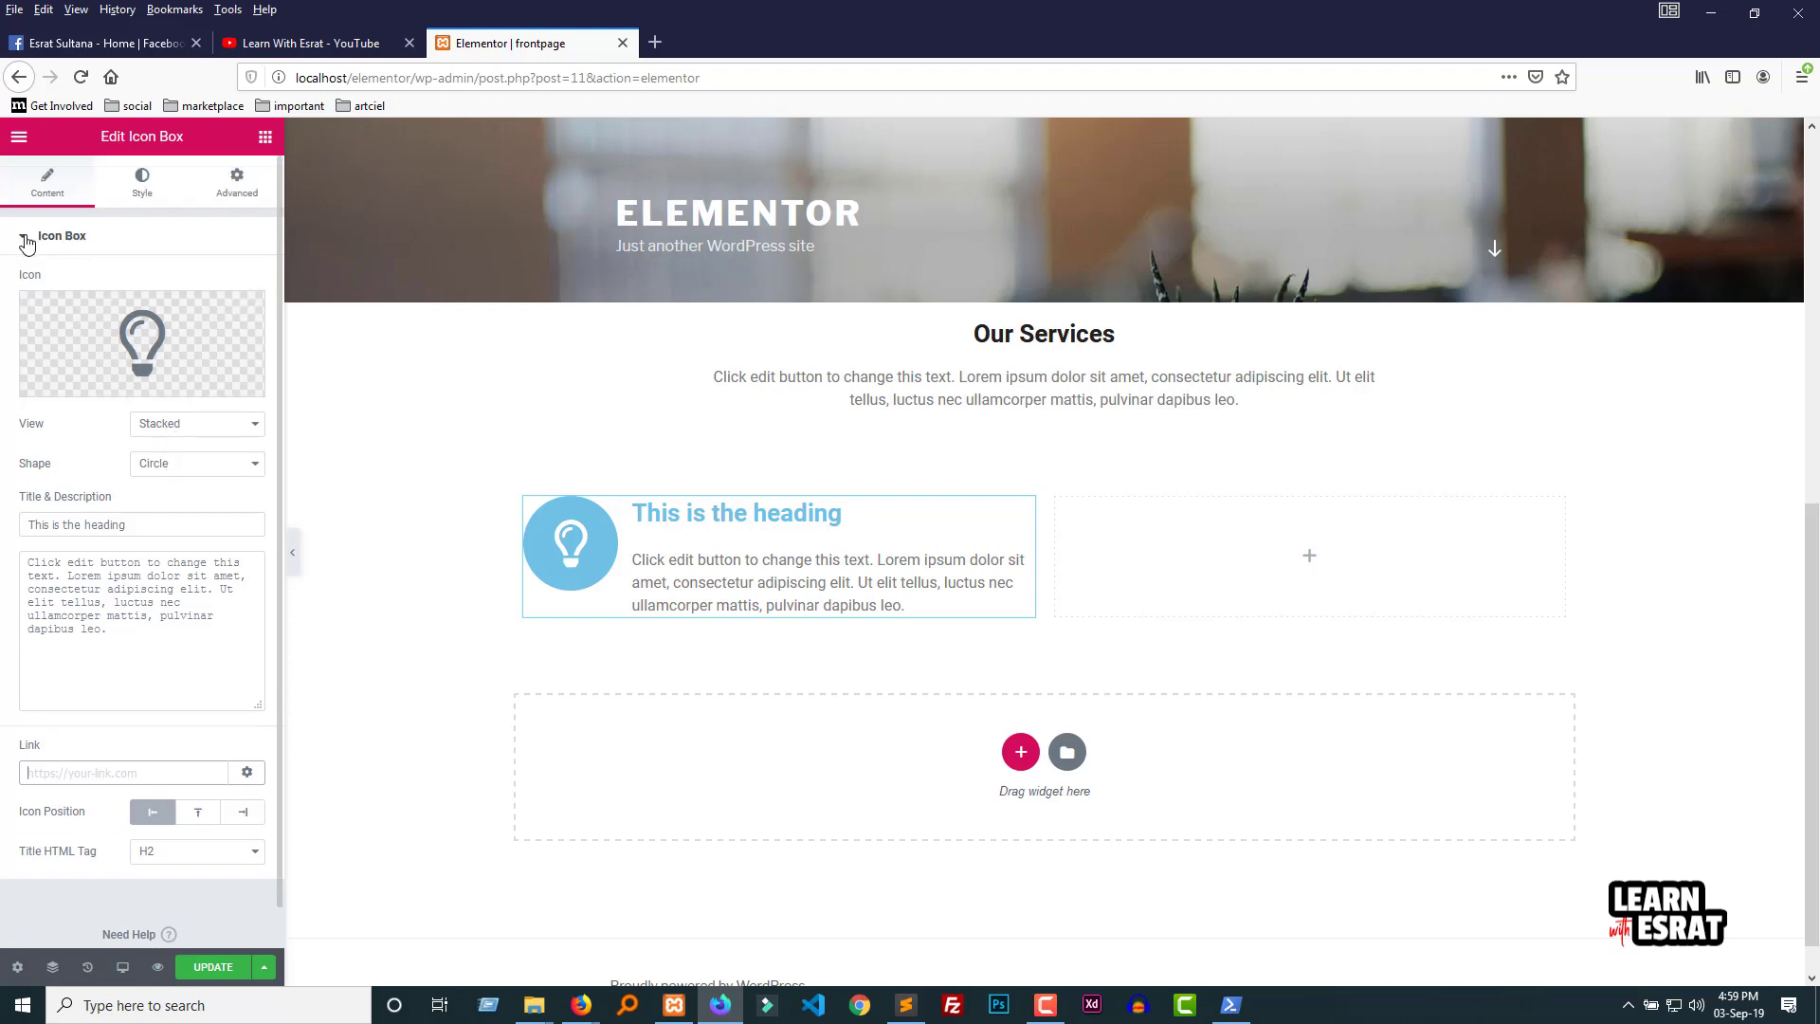
Step: Set the icon's primary color in its normal state to the red preset
{"action": "left_click", "coordinate": [152, 189]}
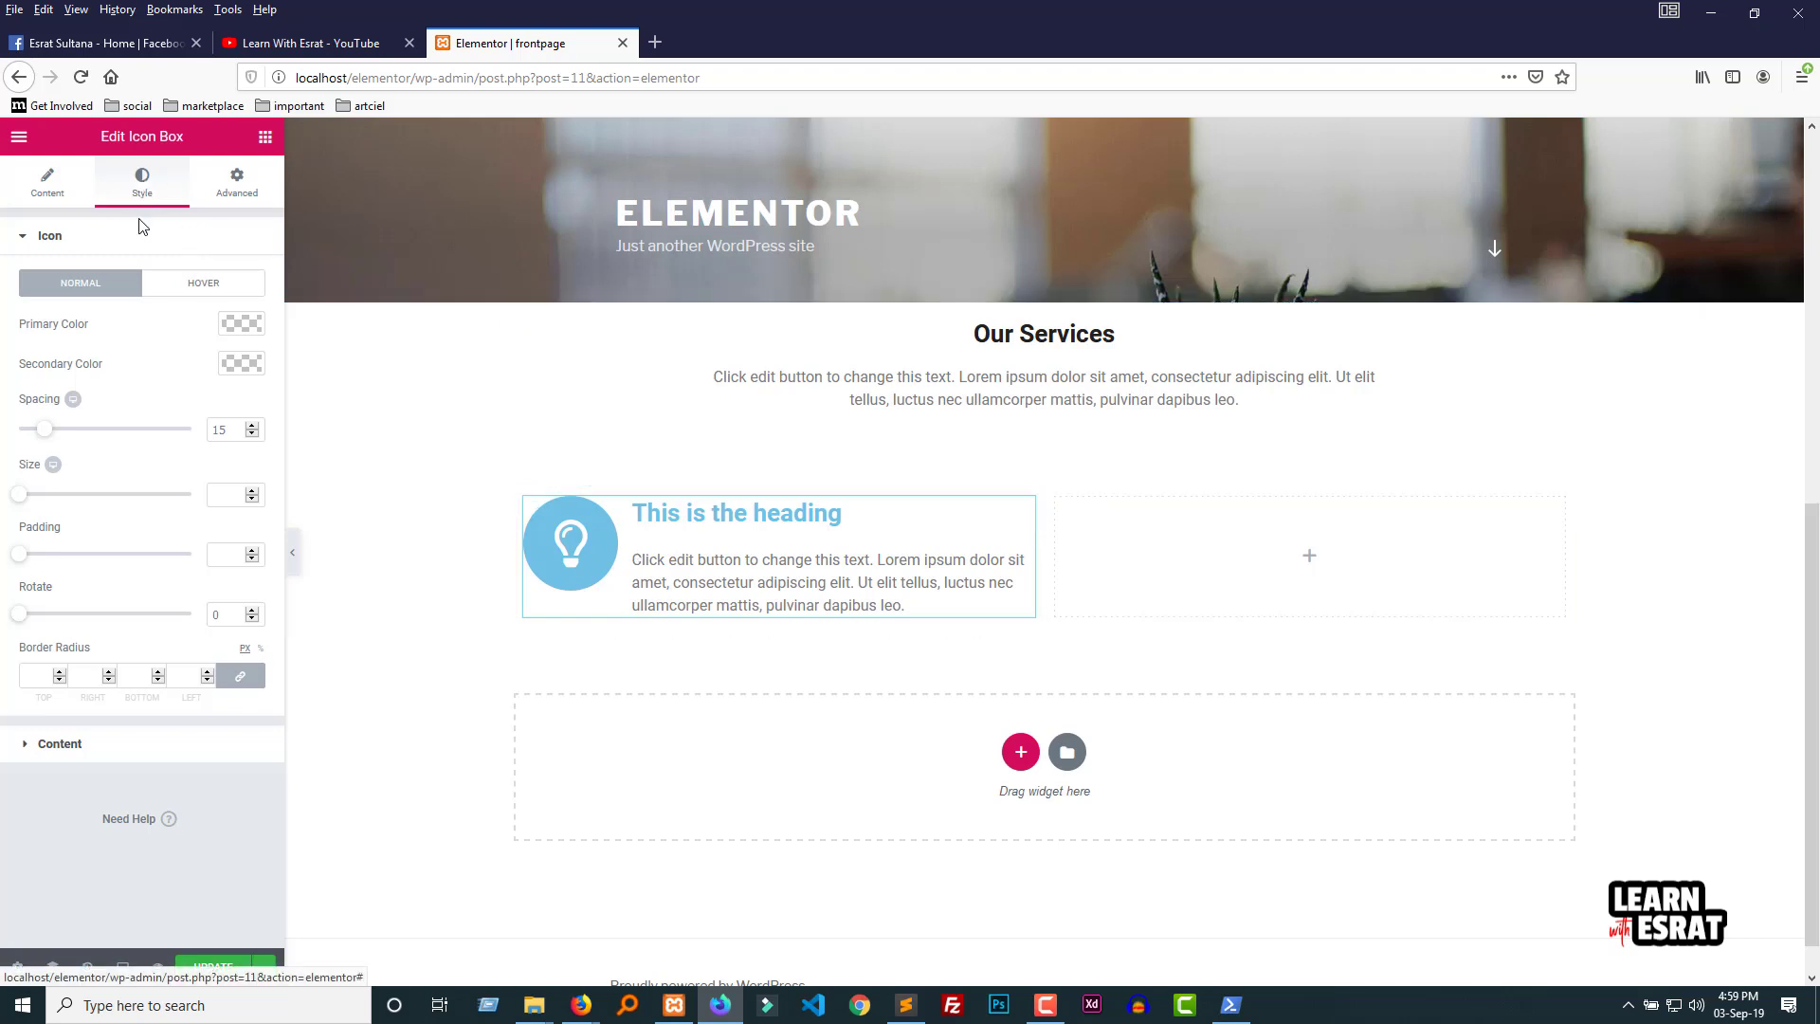
{"action": "left_click", "coordinate": [249, 326]}
{"action": "left_click", "coordinate": [100, 550]}
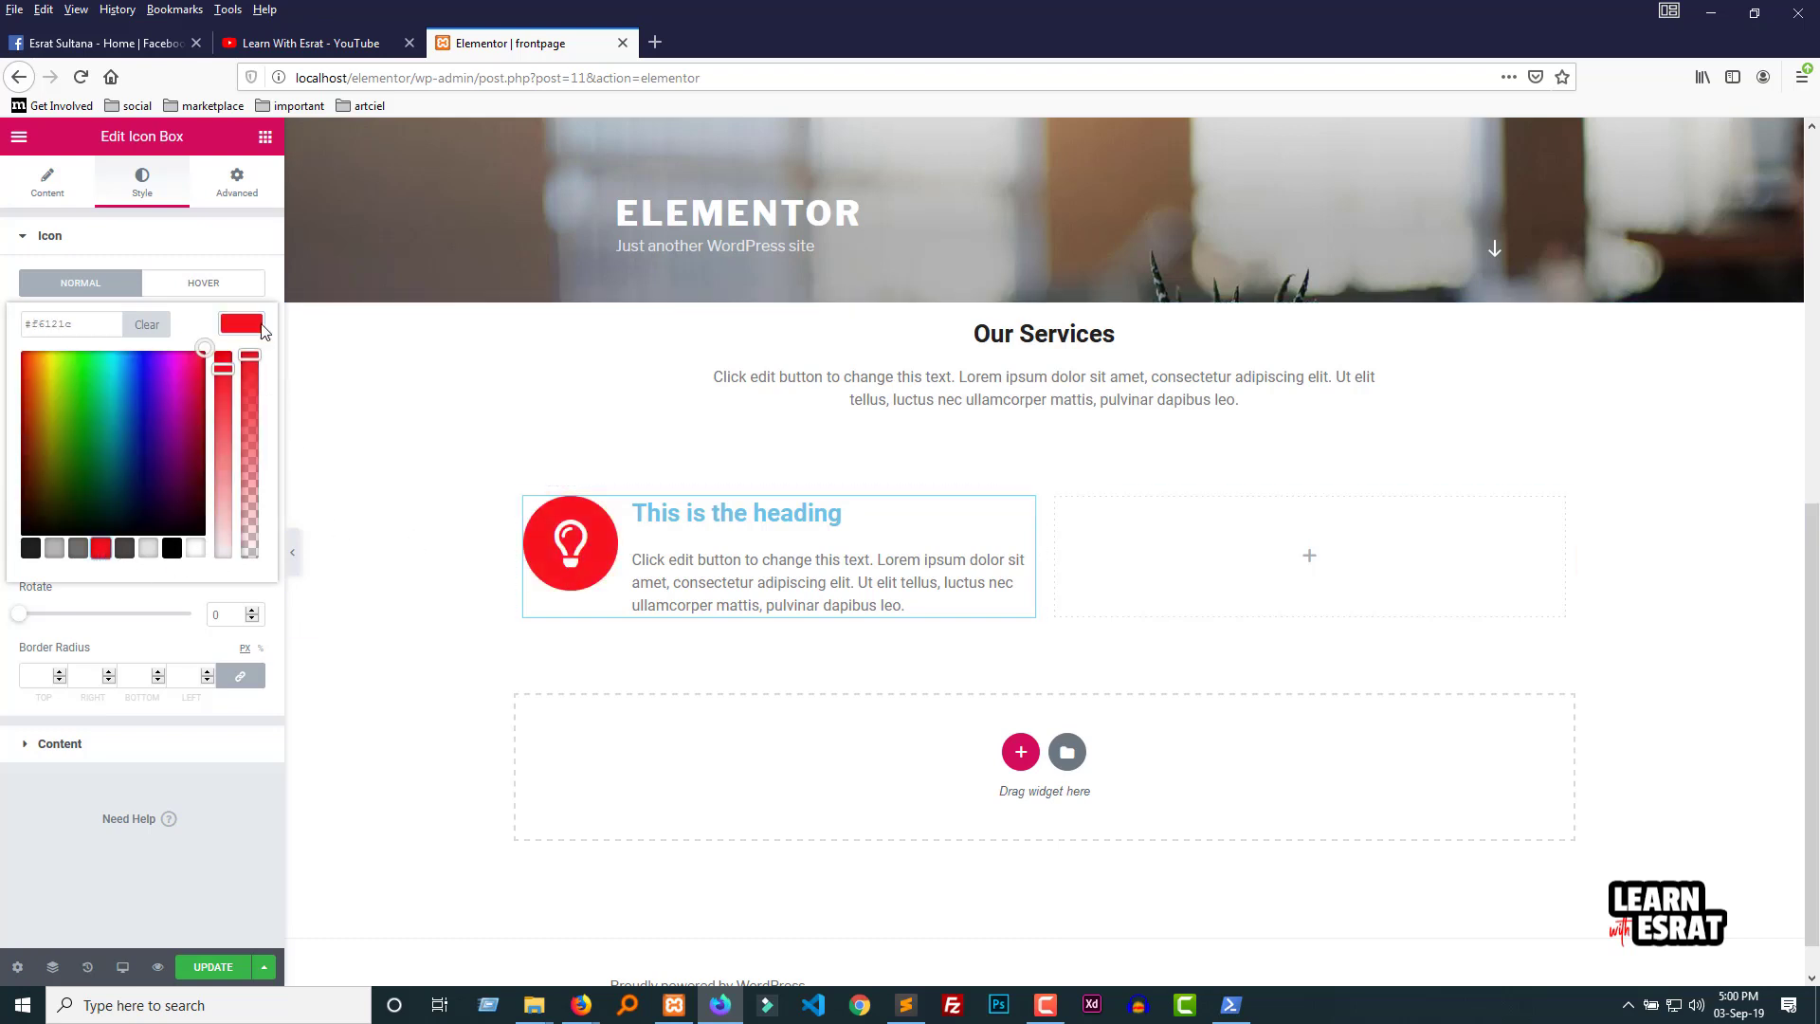
{"action": "left_click", "coordinate": [268, 254]}
{"action": "left_click", "coordinate": [203, 286]}
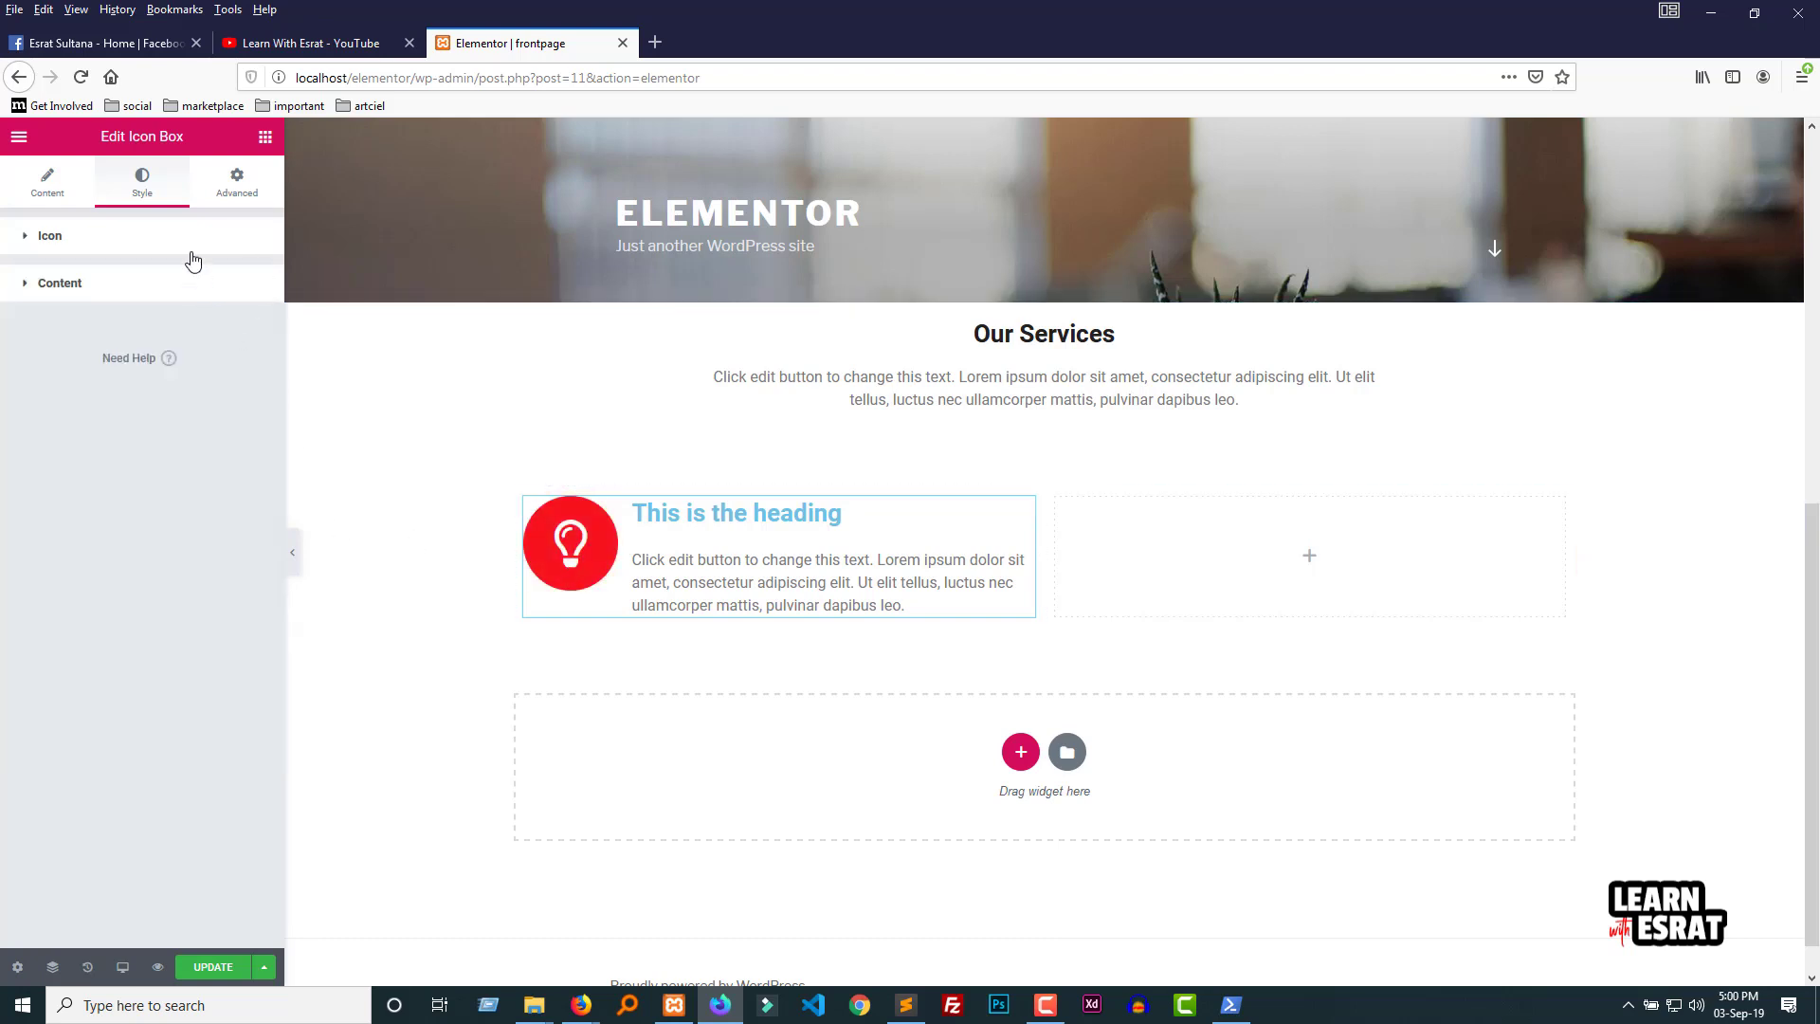
{"action": "left_click", "coordinate": [183, 241]}
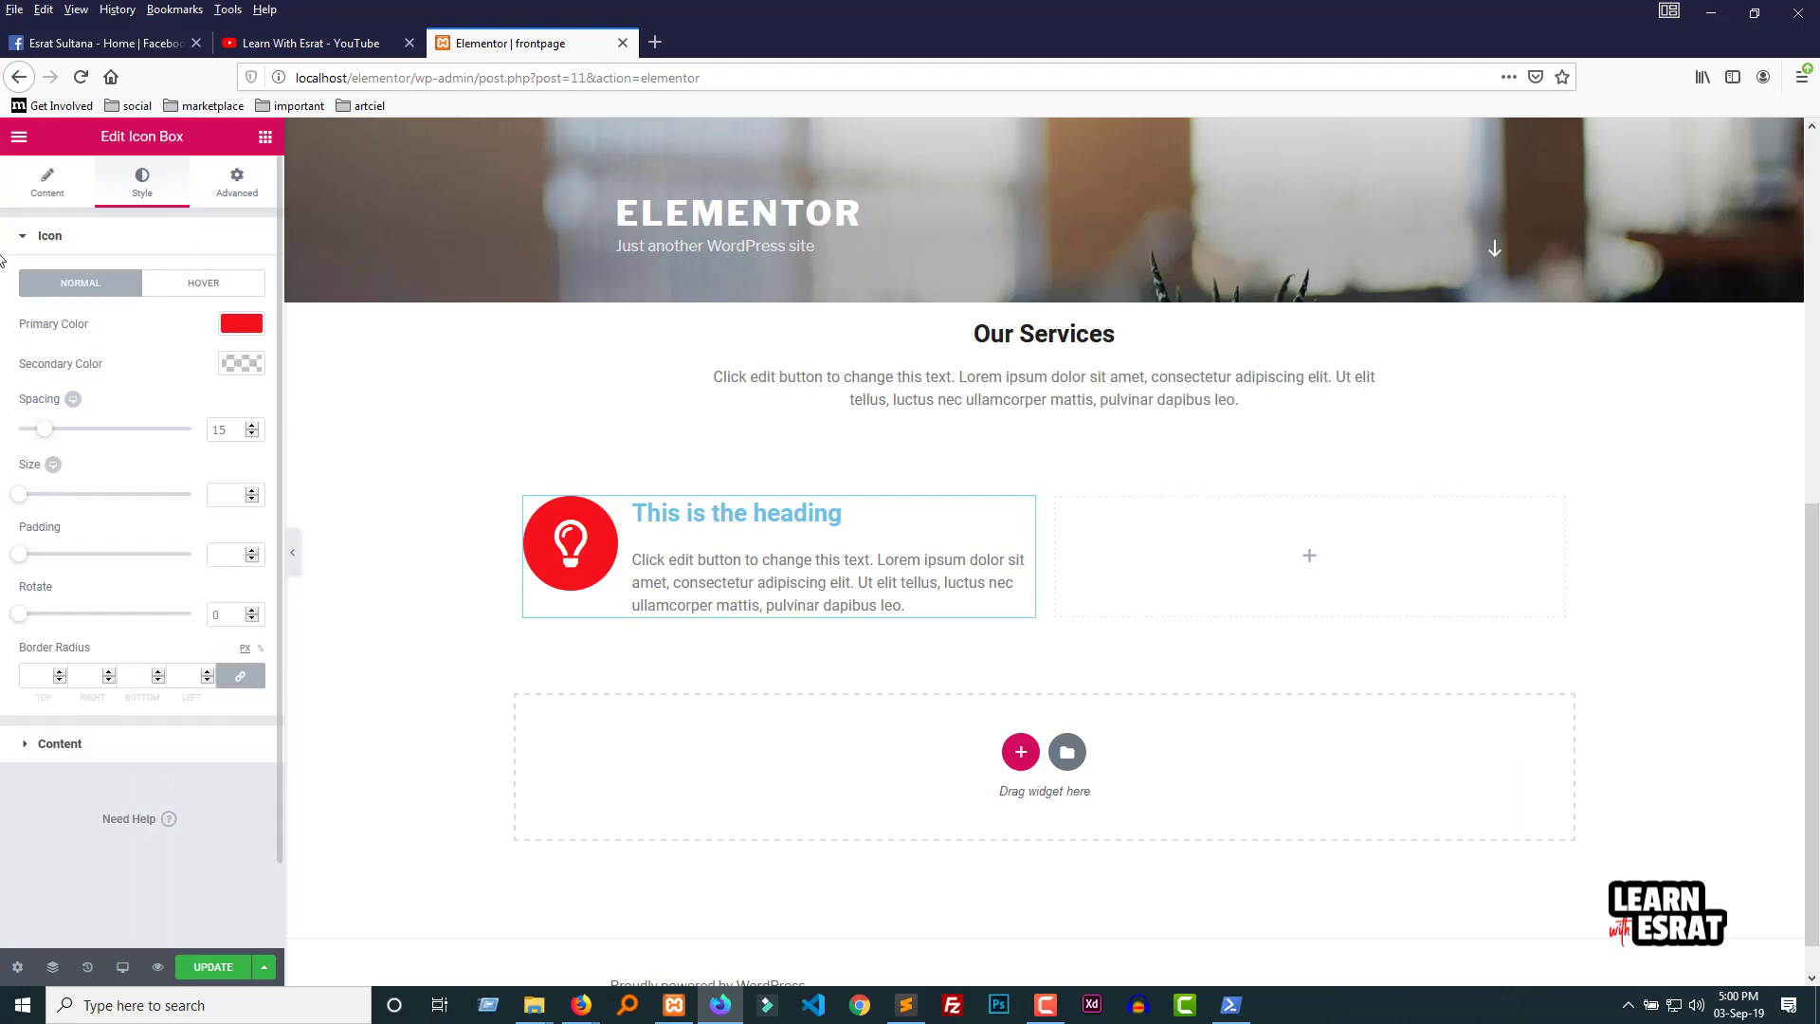
Step: Try black as the icon's secondary color and settle on white, #ffffff
{"action": "left_click", "coordinate": [241, 363]}
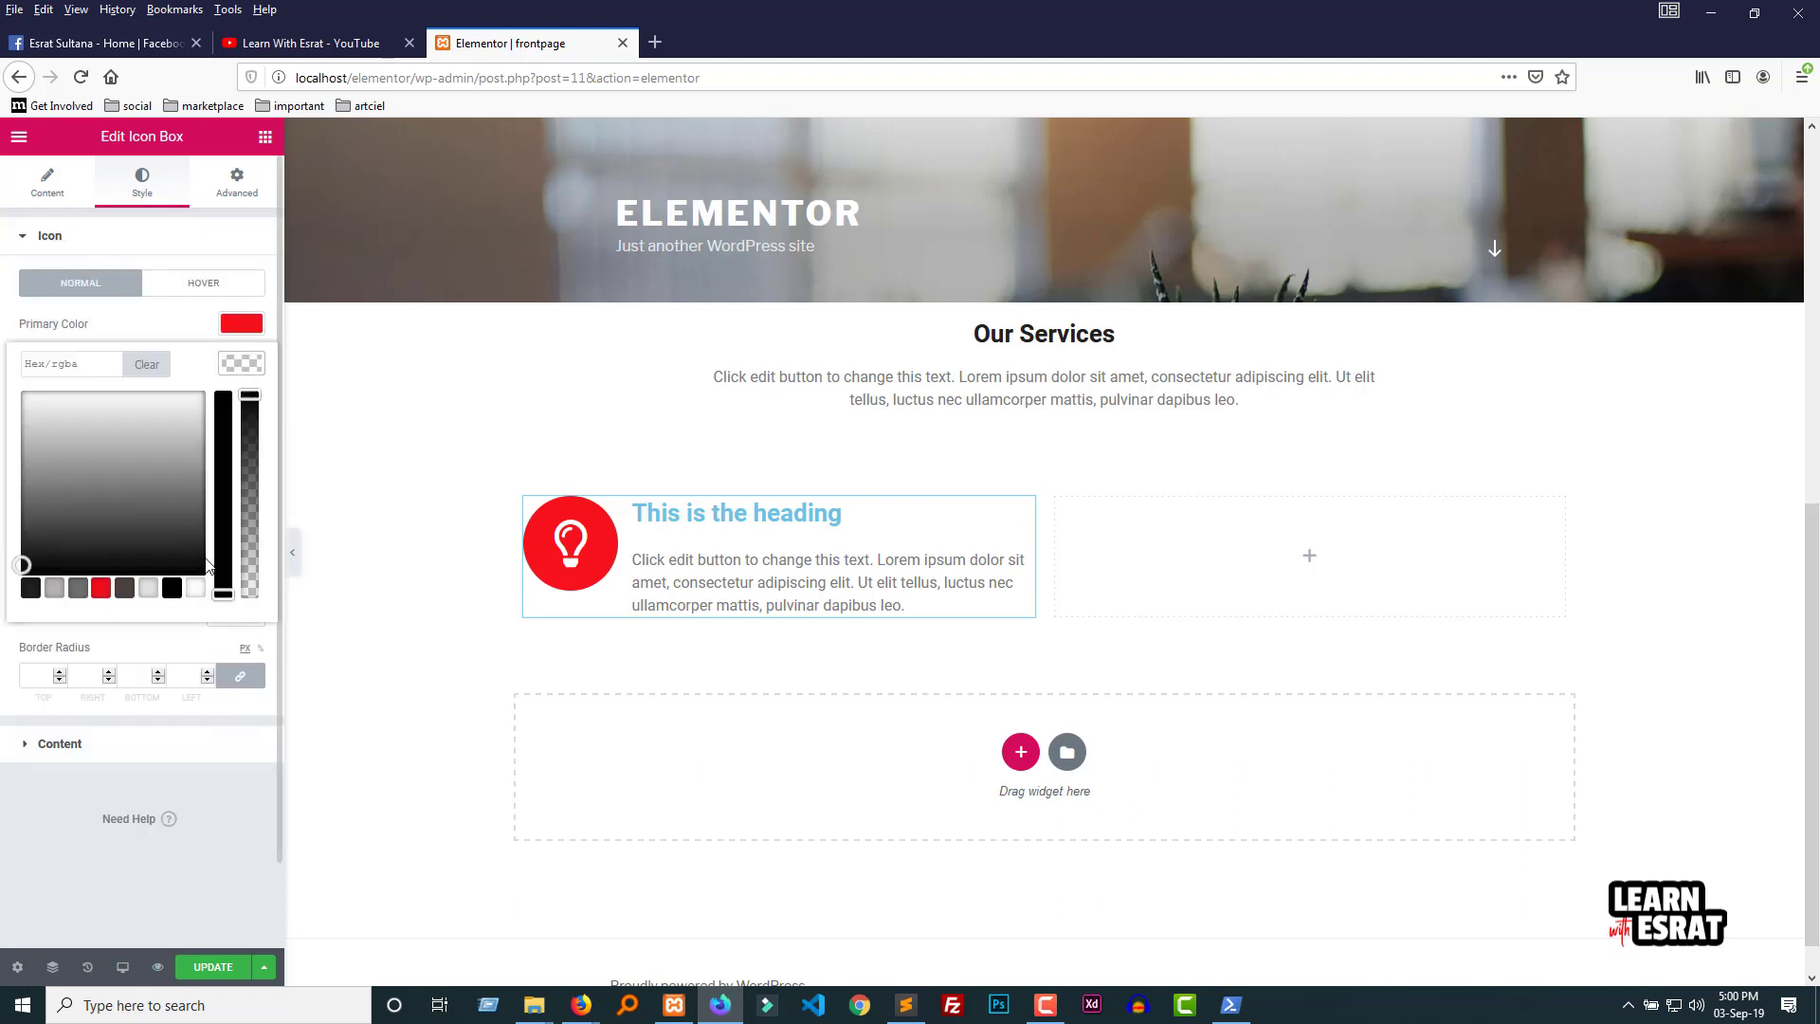
{"action": "left_click", "coordinate": [173, 590]}
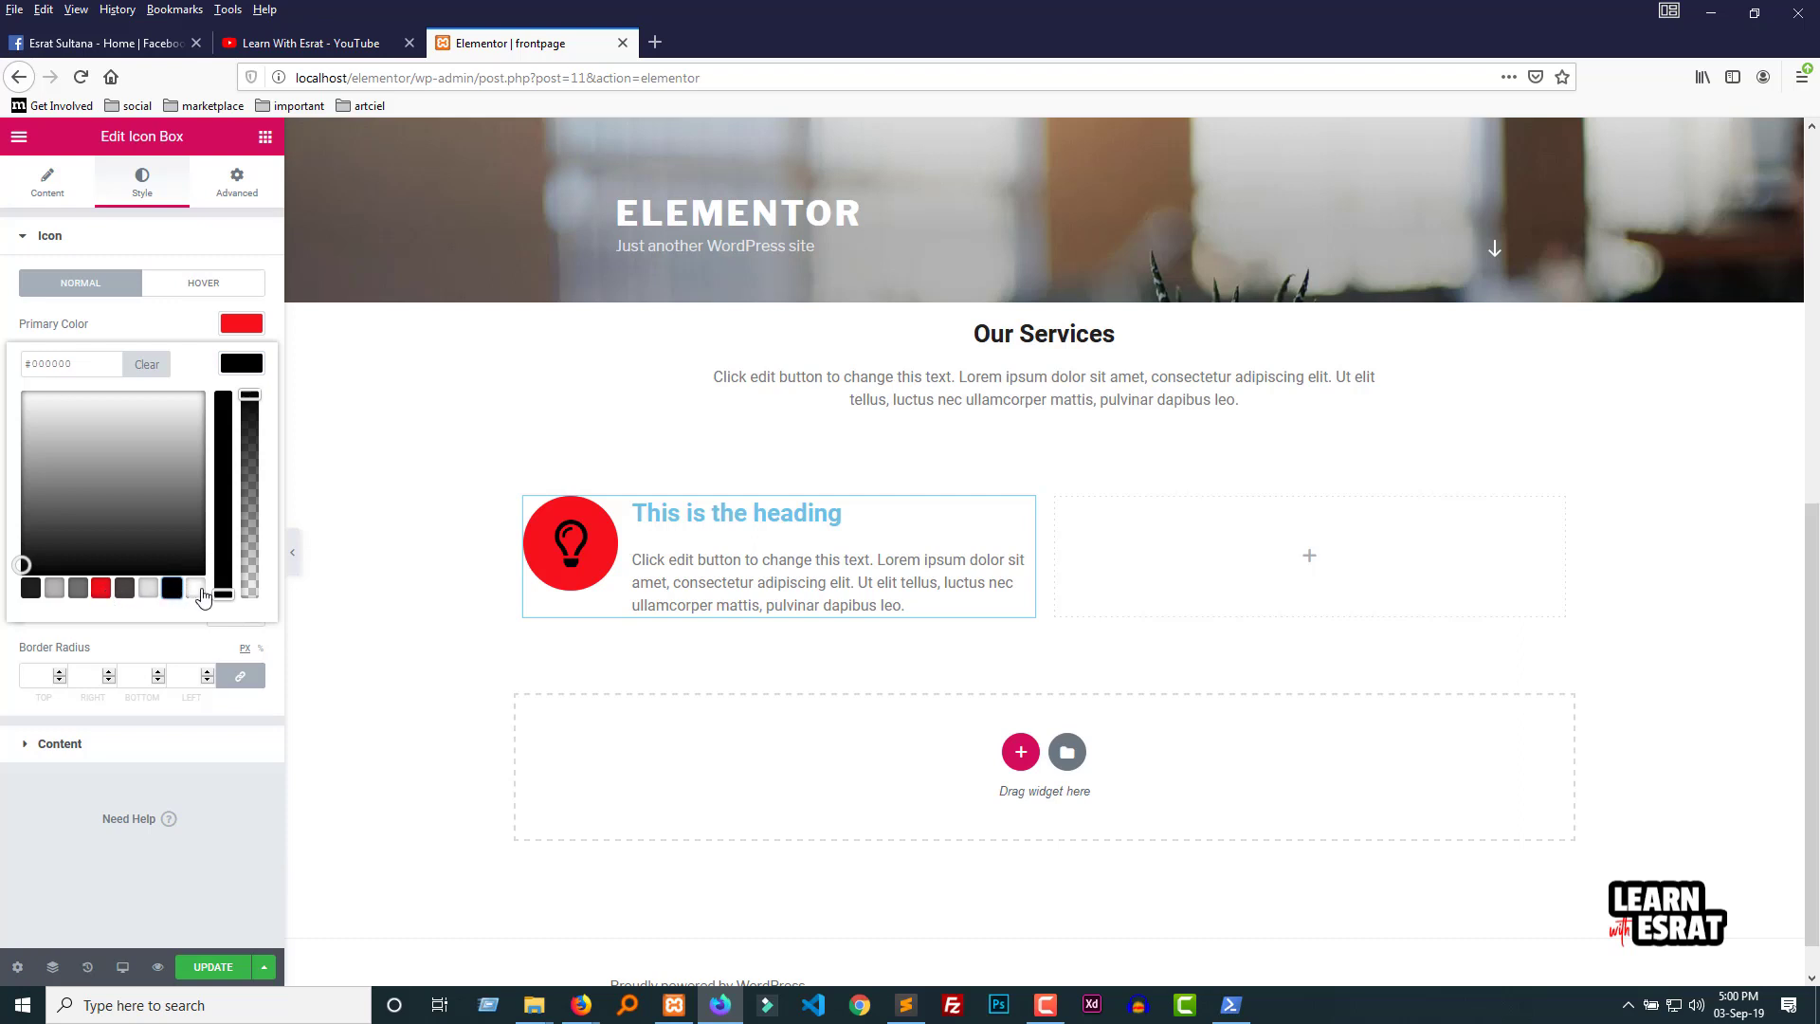
{"action": "left_click", "coordinate": [196, 588]}
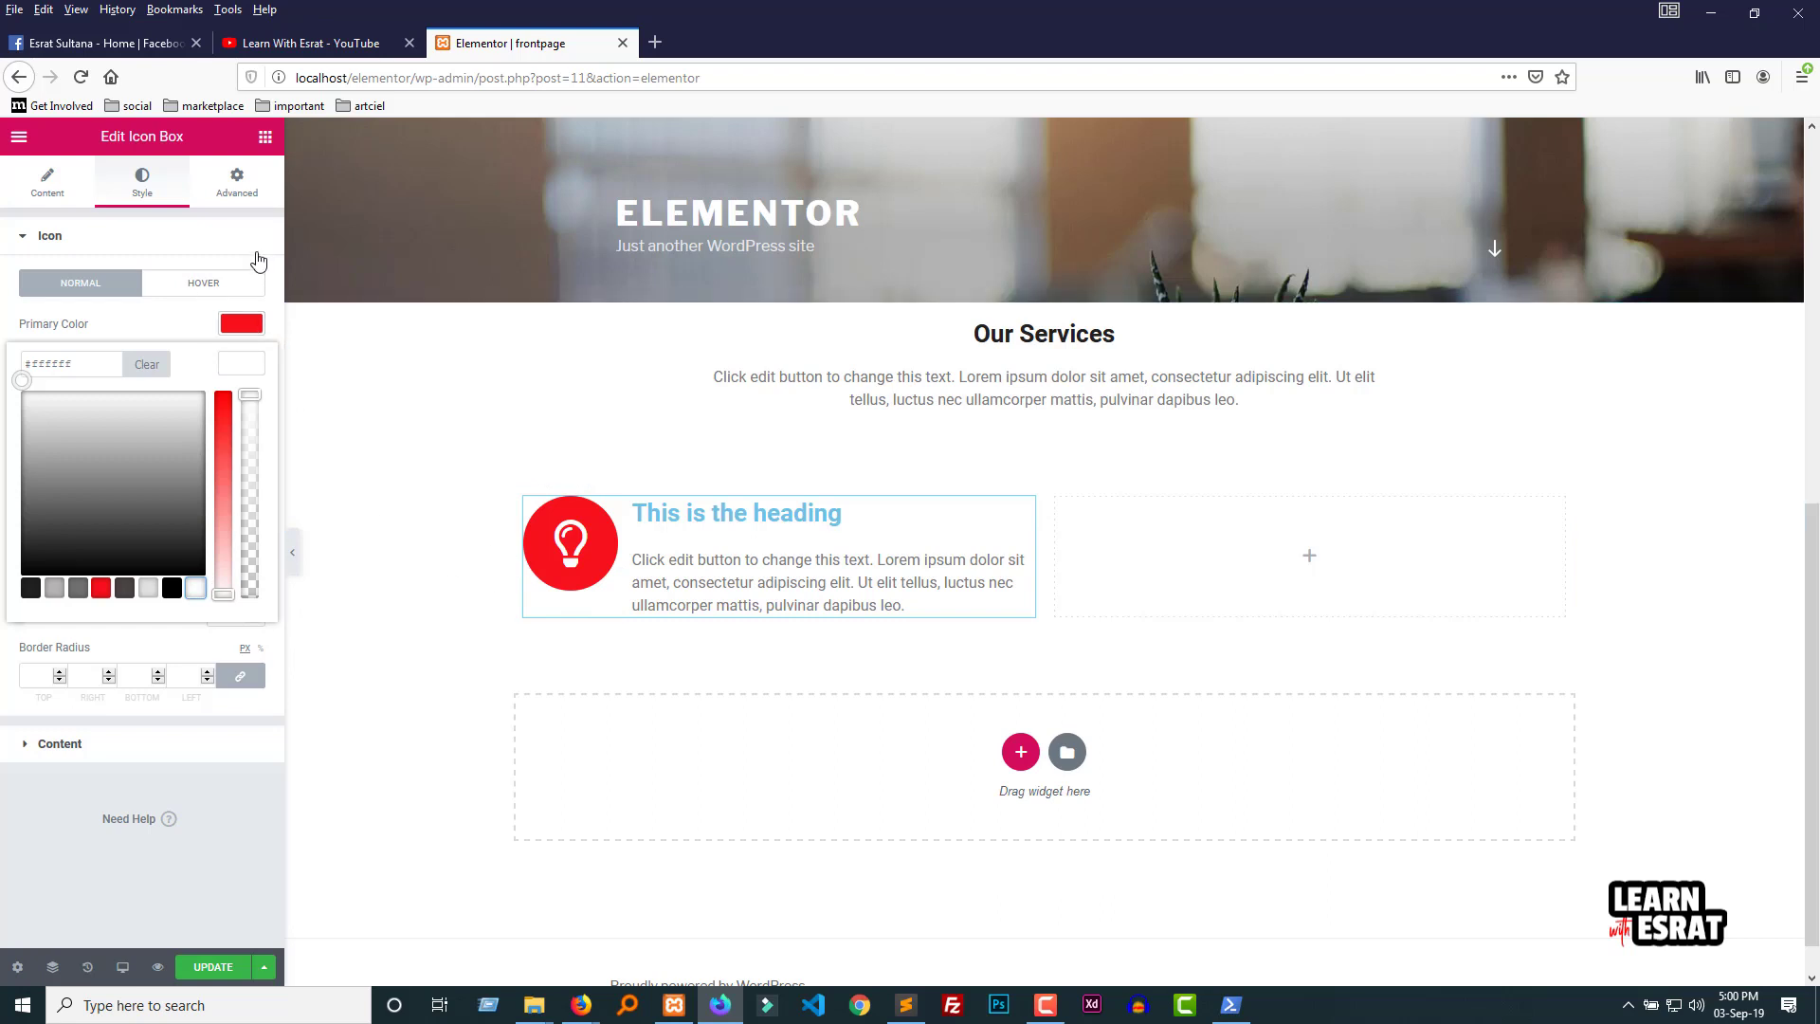
{"action": "left_click", "coordinate": [272, 324]}
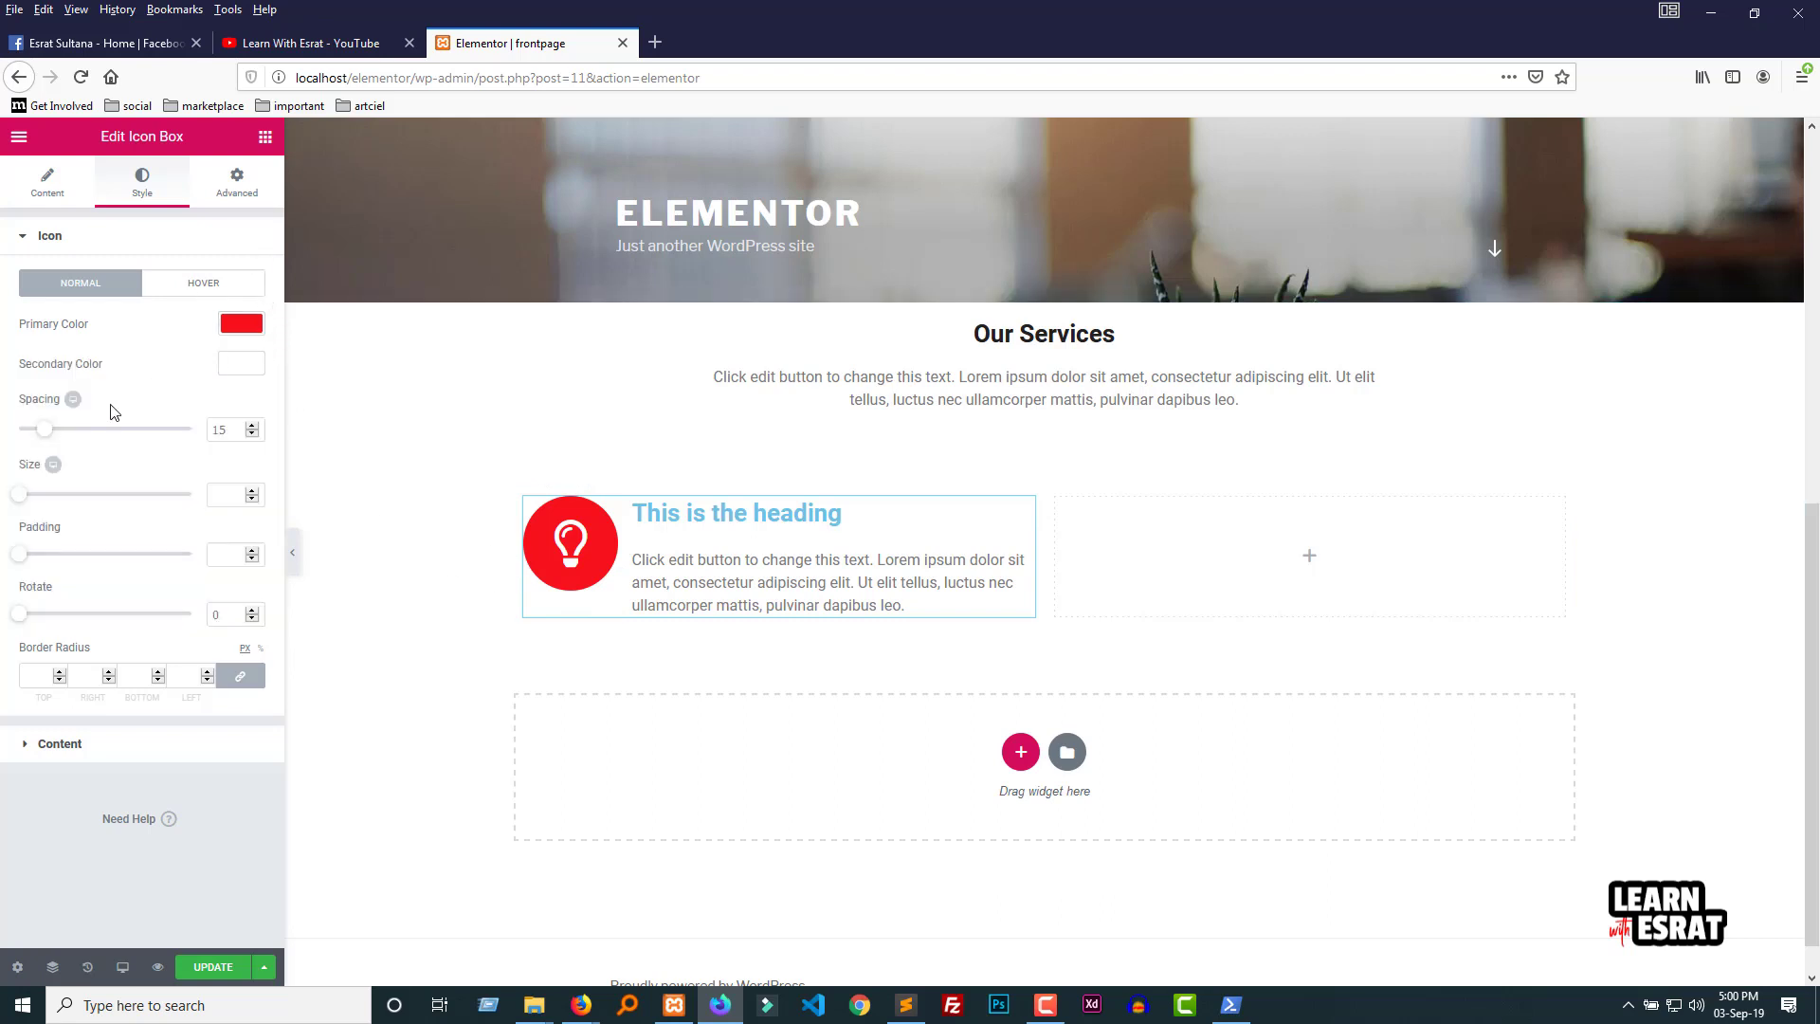
Step: Set the icon's spacing to 33 and, after trying larger sizes, set its size to 45
{"action": "left_click_drag", "start_coordinate": [54, 435], "coordinate": [83, 433]}
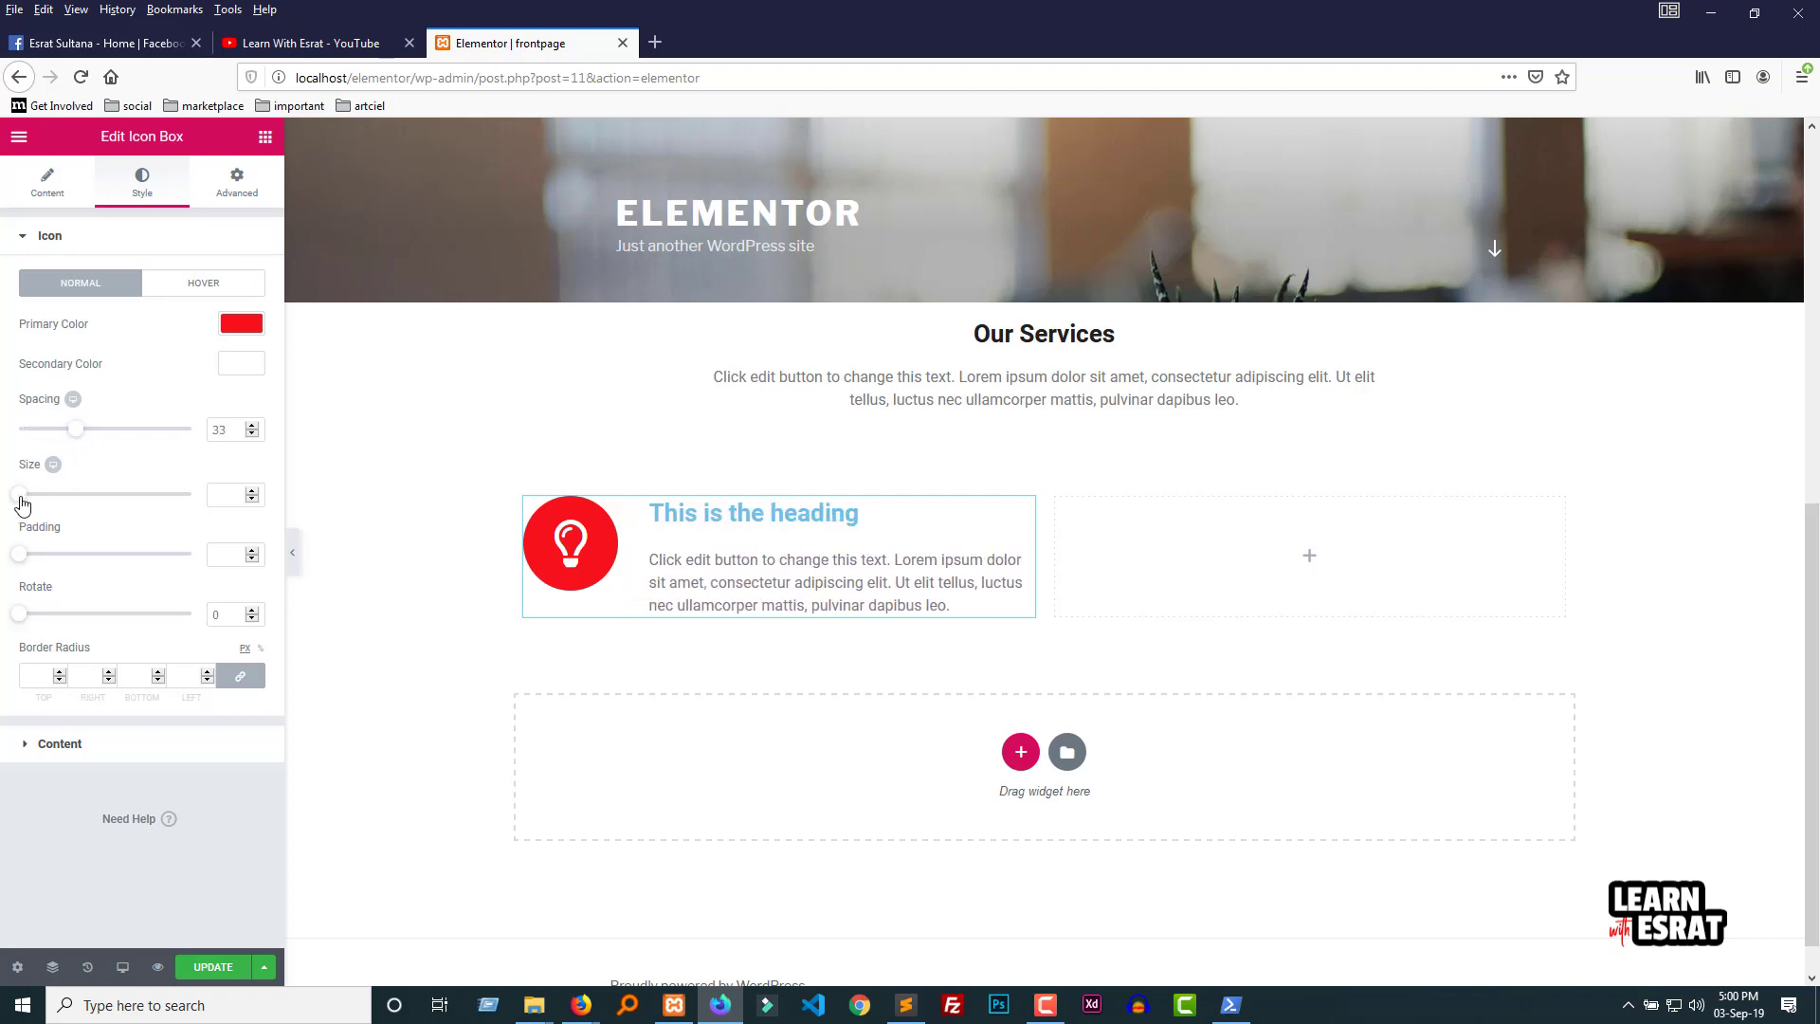
{"action": "left_click_drag", "start_coordinate": [23, 502], "coordinate": [59, 499]}
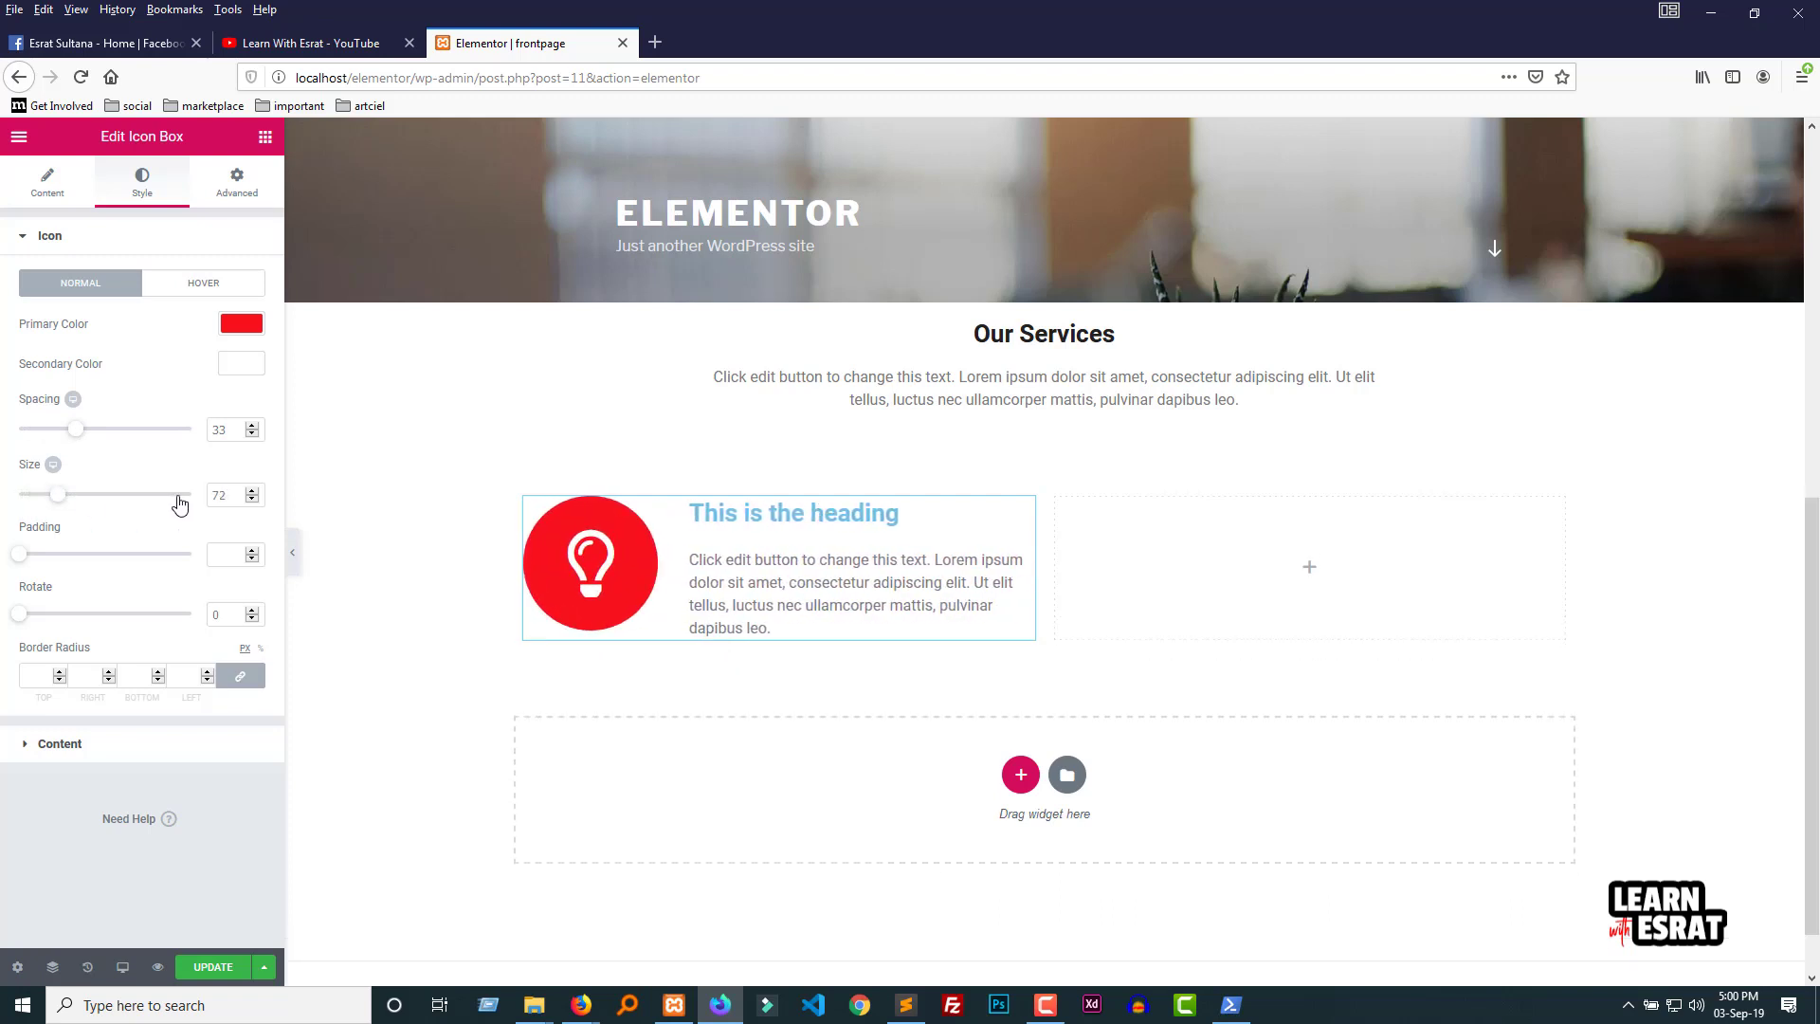
{"action": "double_click", "coordinate": [204, 494]}
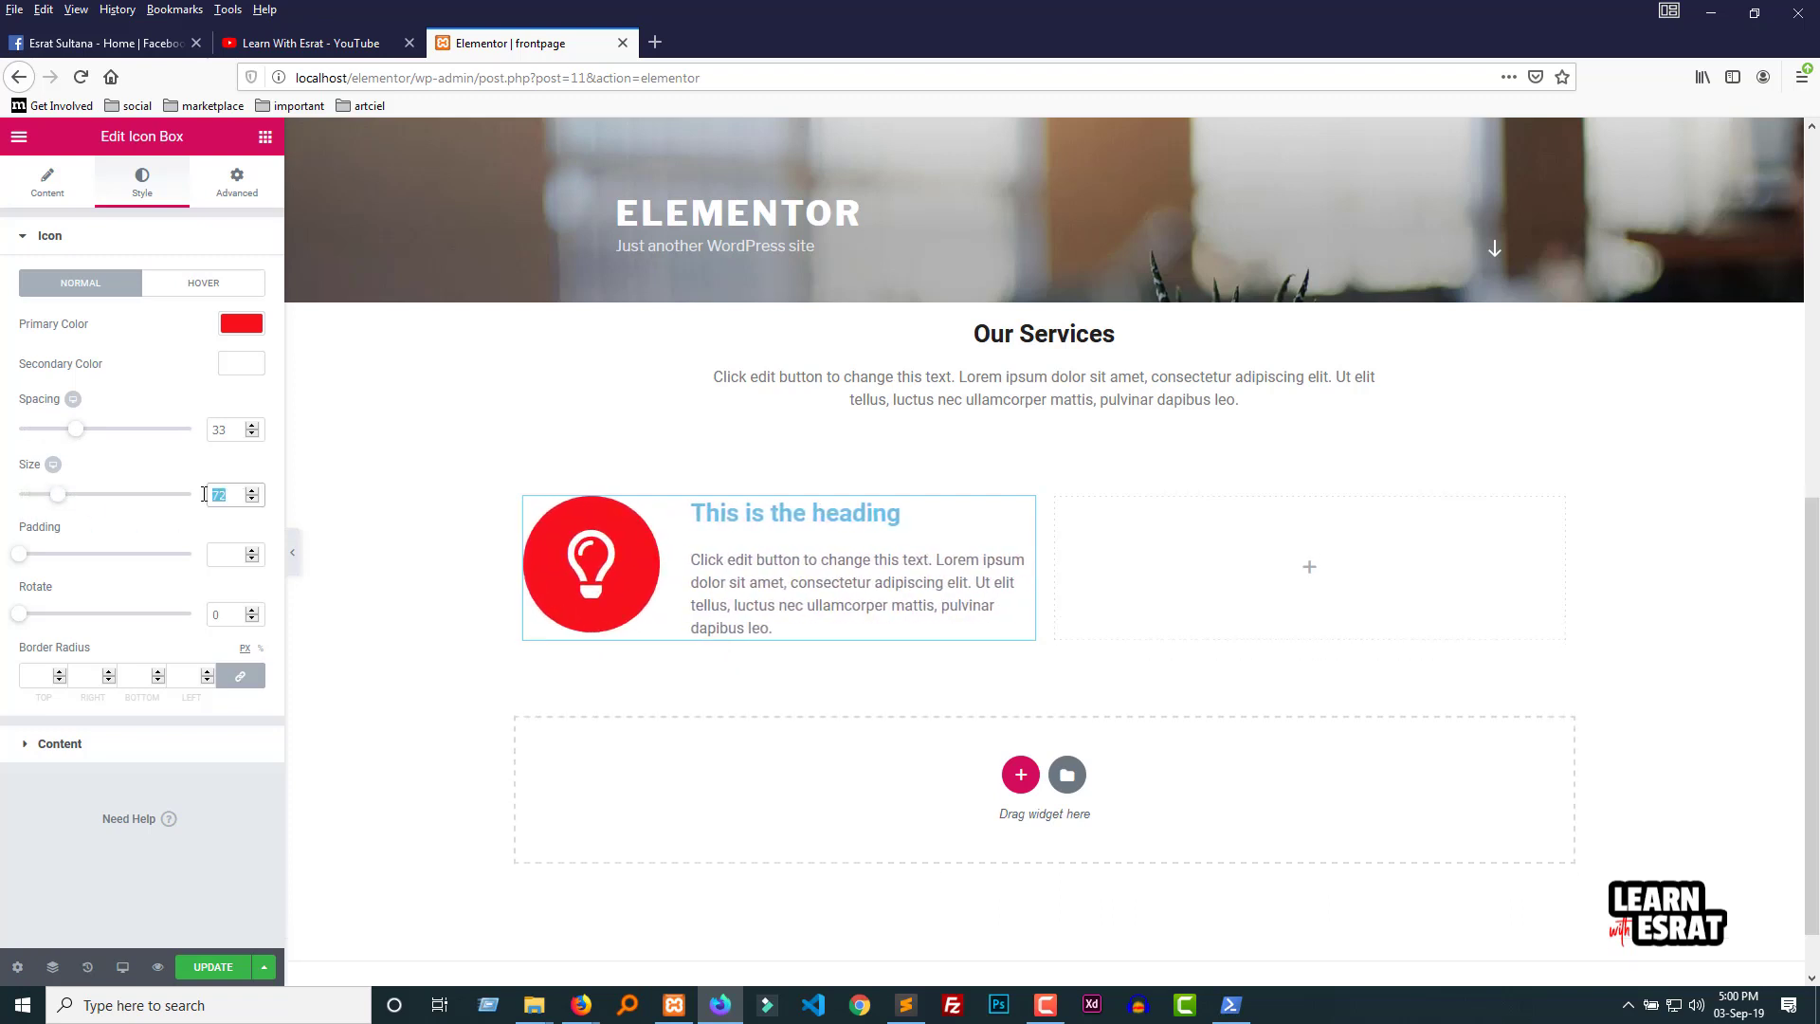
{"action": "left_click", "coordinate": [252, 500]}
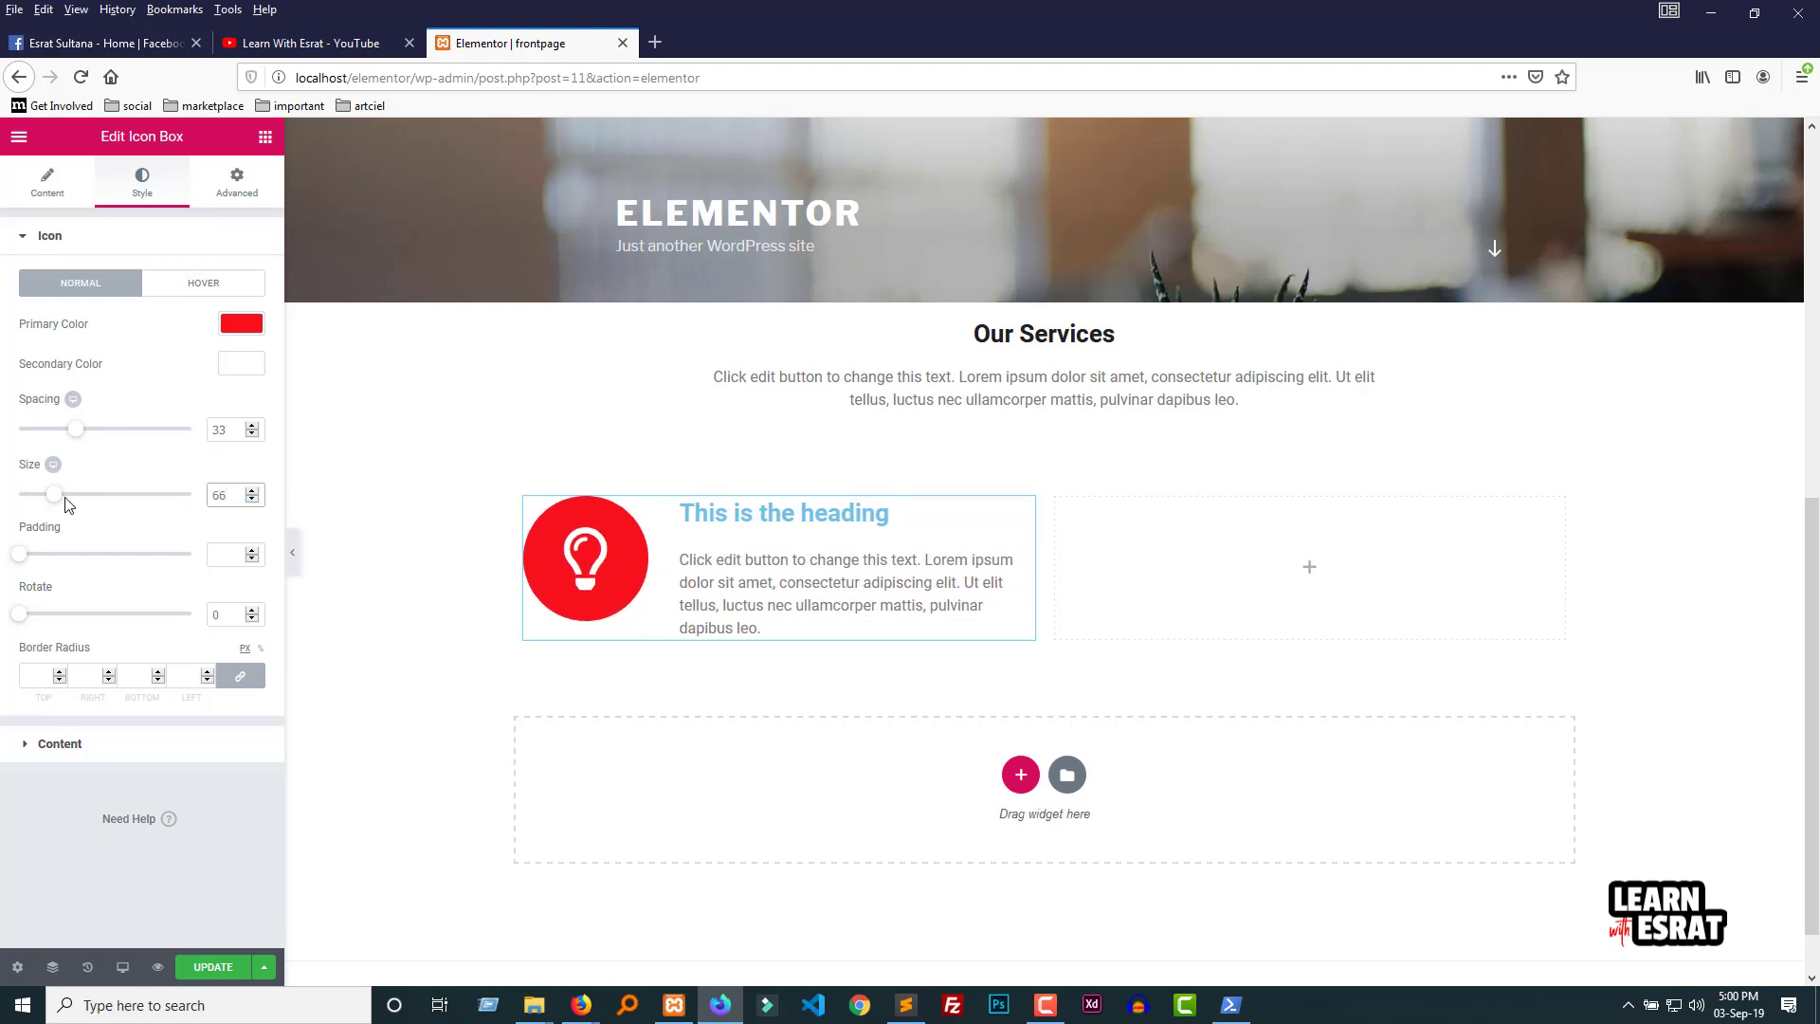
{"action": "left_click_drag", "start_coordinate": [53, 497], "coordinate": [44, 497]}
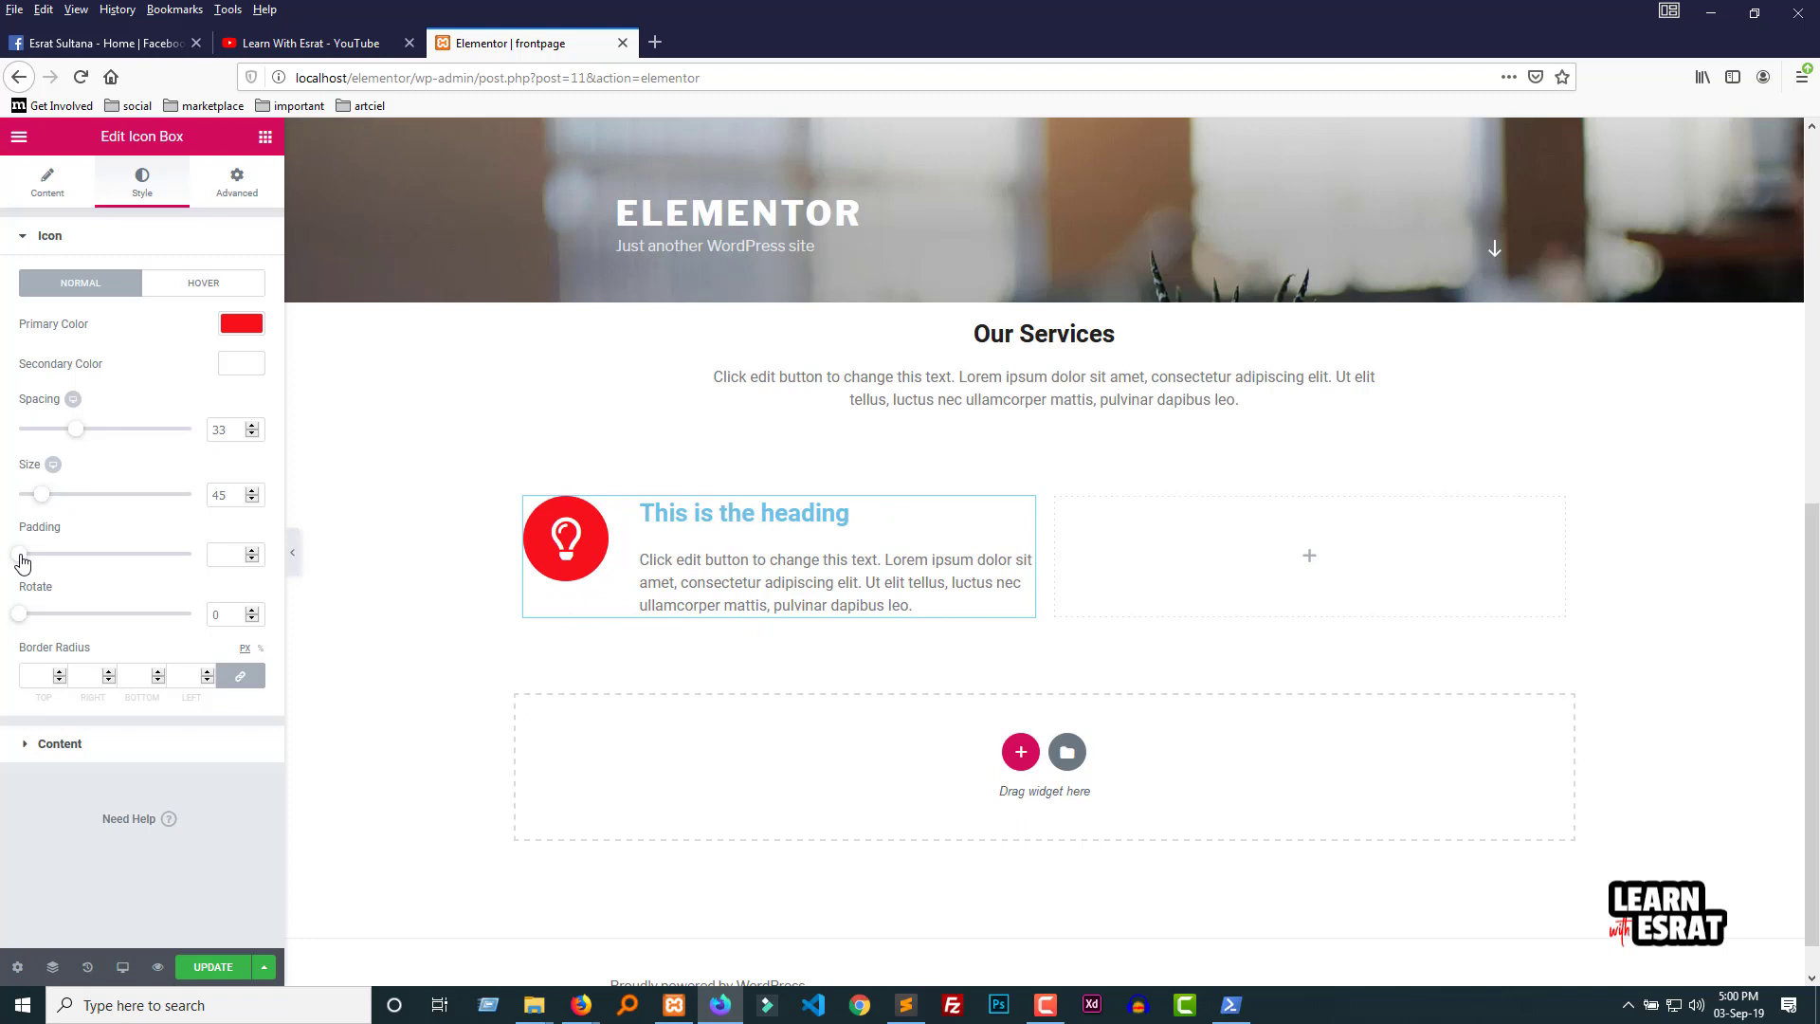
Step: Set the icon's padding to 30 and its border radius to 30 px on all four corners
{"action": "left_click_drag", "start_coordinate": [20, 559], "coordinate": [77, 566]}
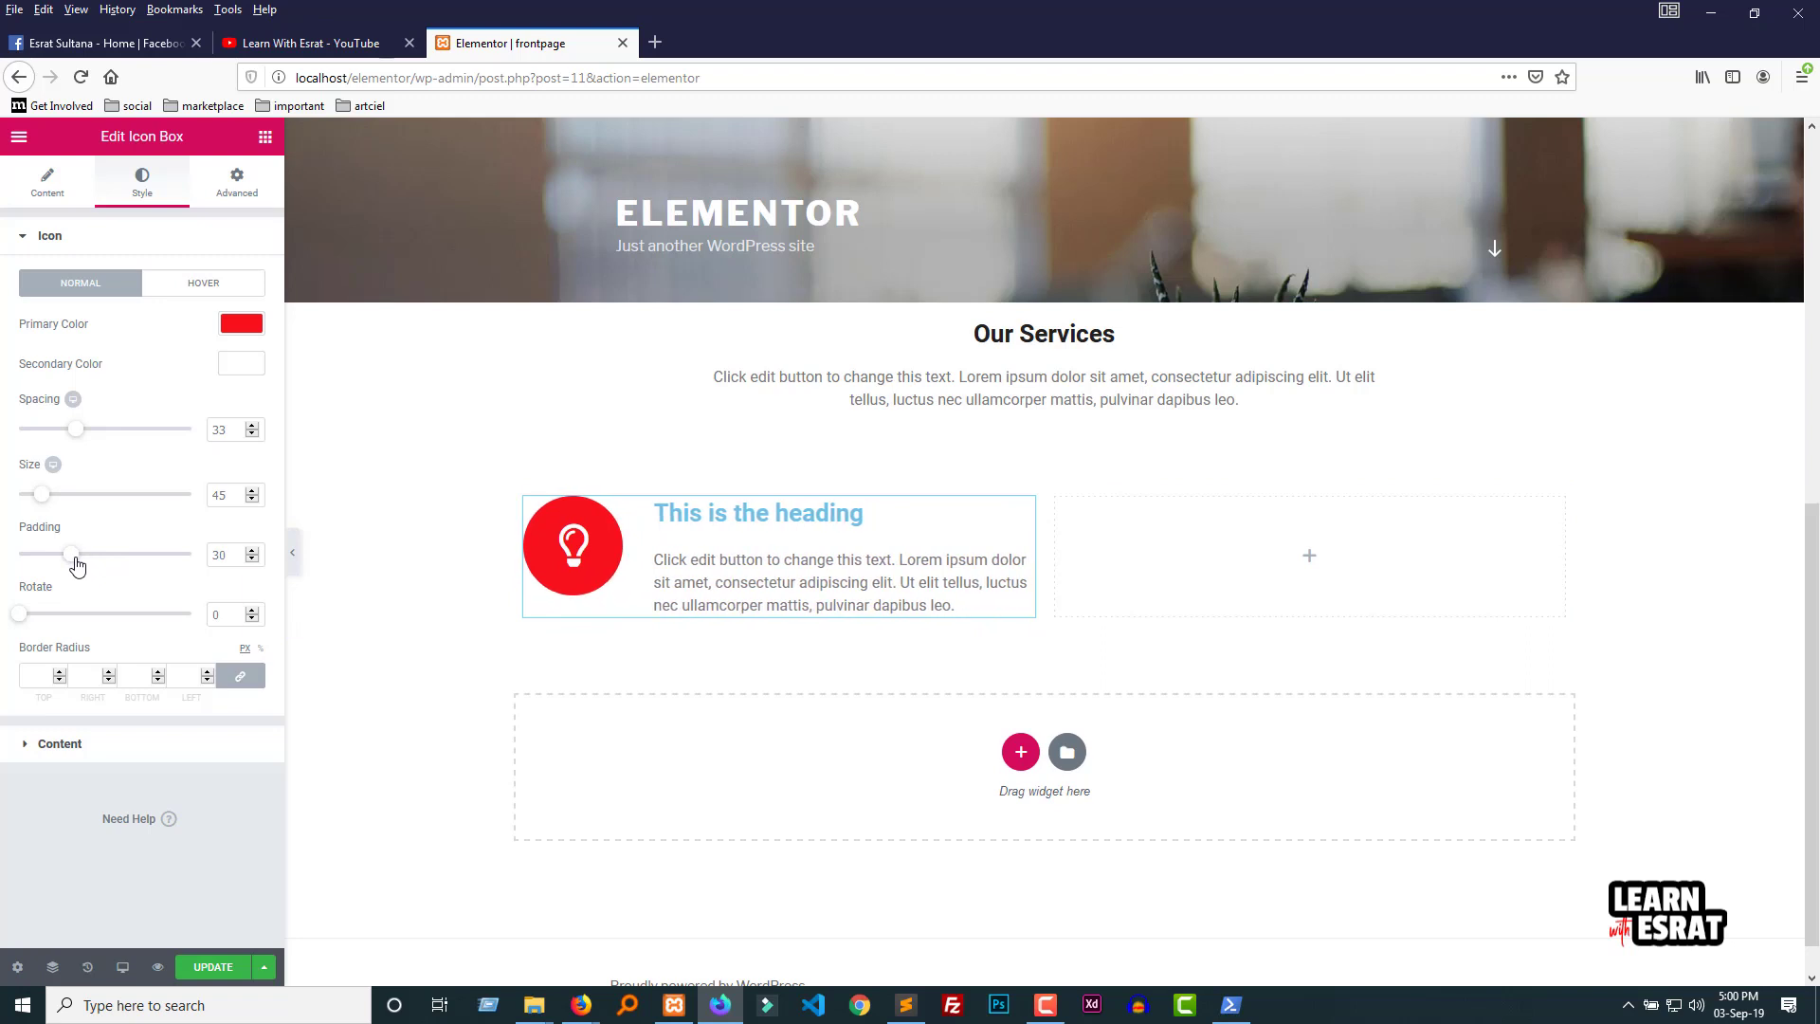
{"action": "mouse_move", "coordinate": [28, 623]}
{"action": "left_mouse_down"}
{"action": "mouse_move", "coordinate": [206, 637]}
{"action": "mouse_move", "coordinate": [9, 633]}
{"action": "left_mouse_up"}
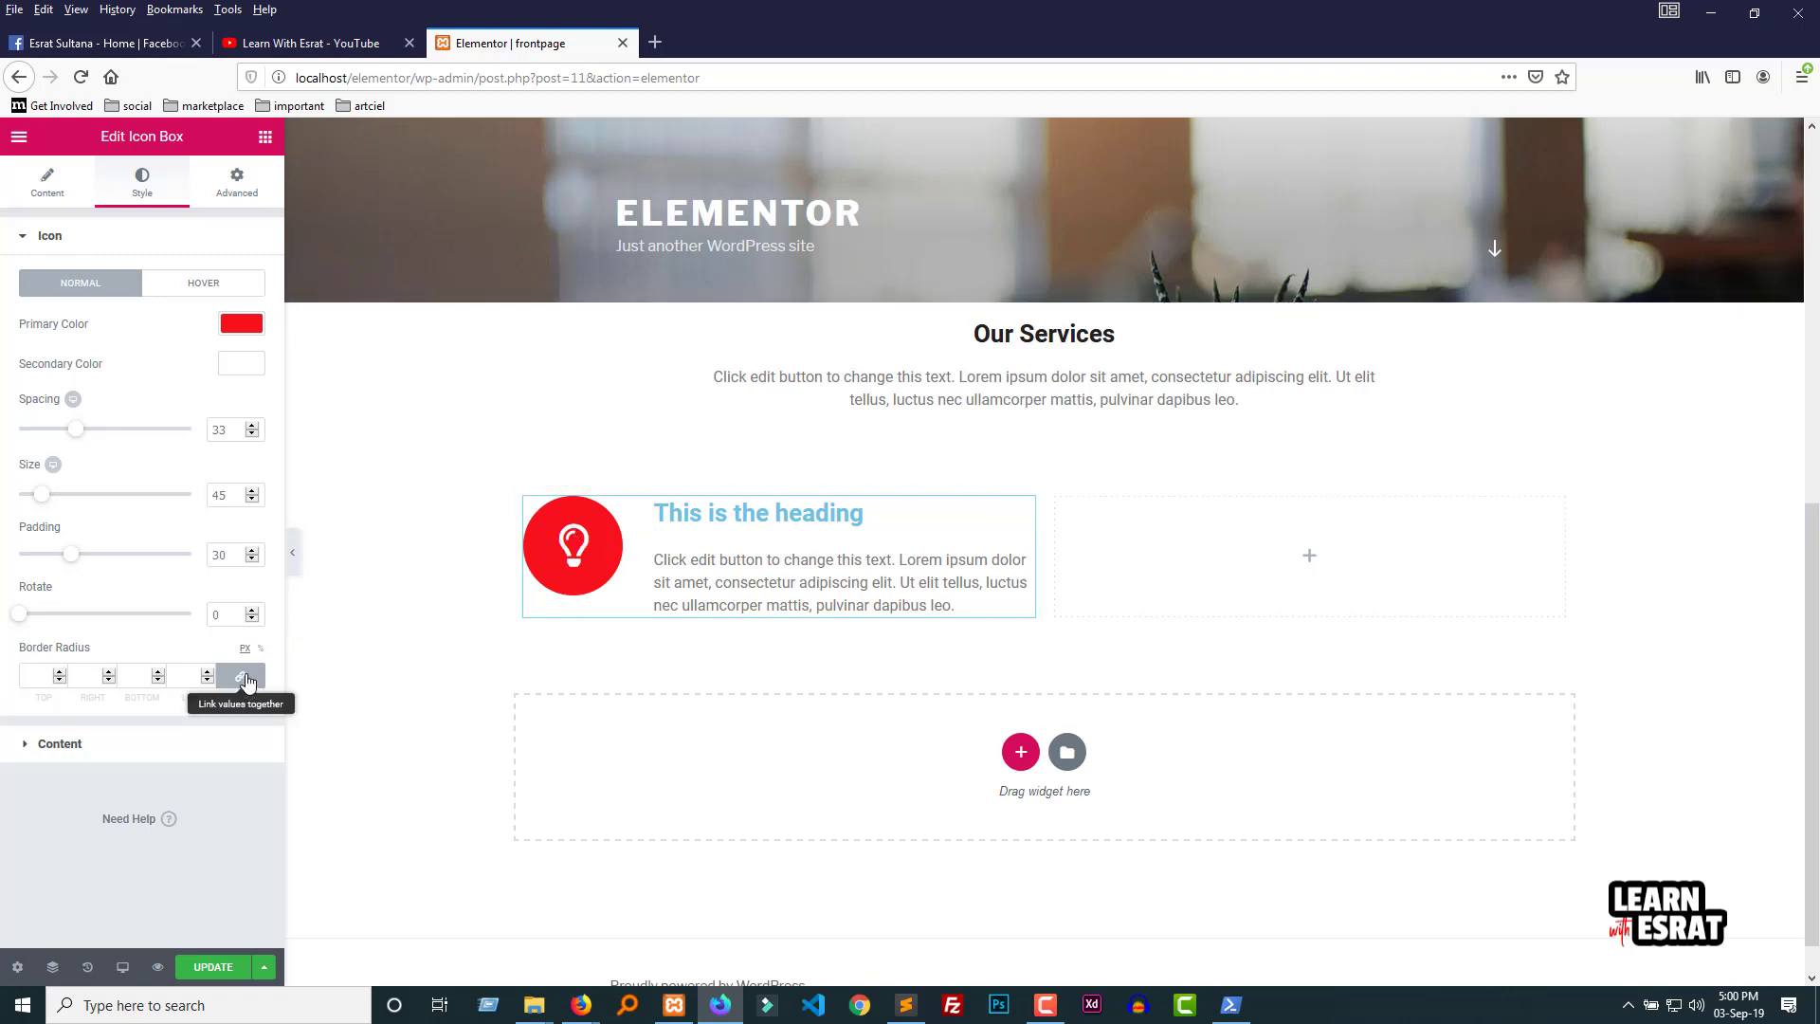
{"action": "left_click", "coordinate": [41, 675]}
{"action": "type", "text": "0"}
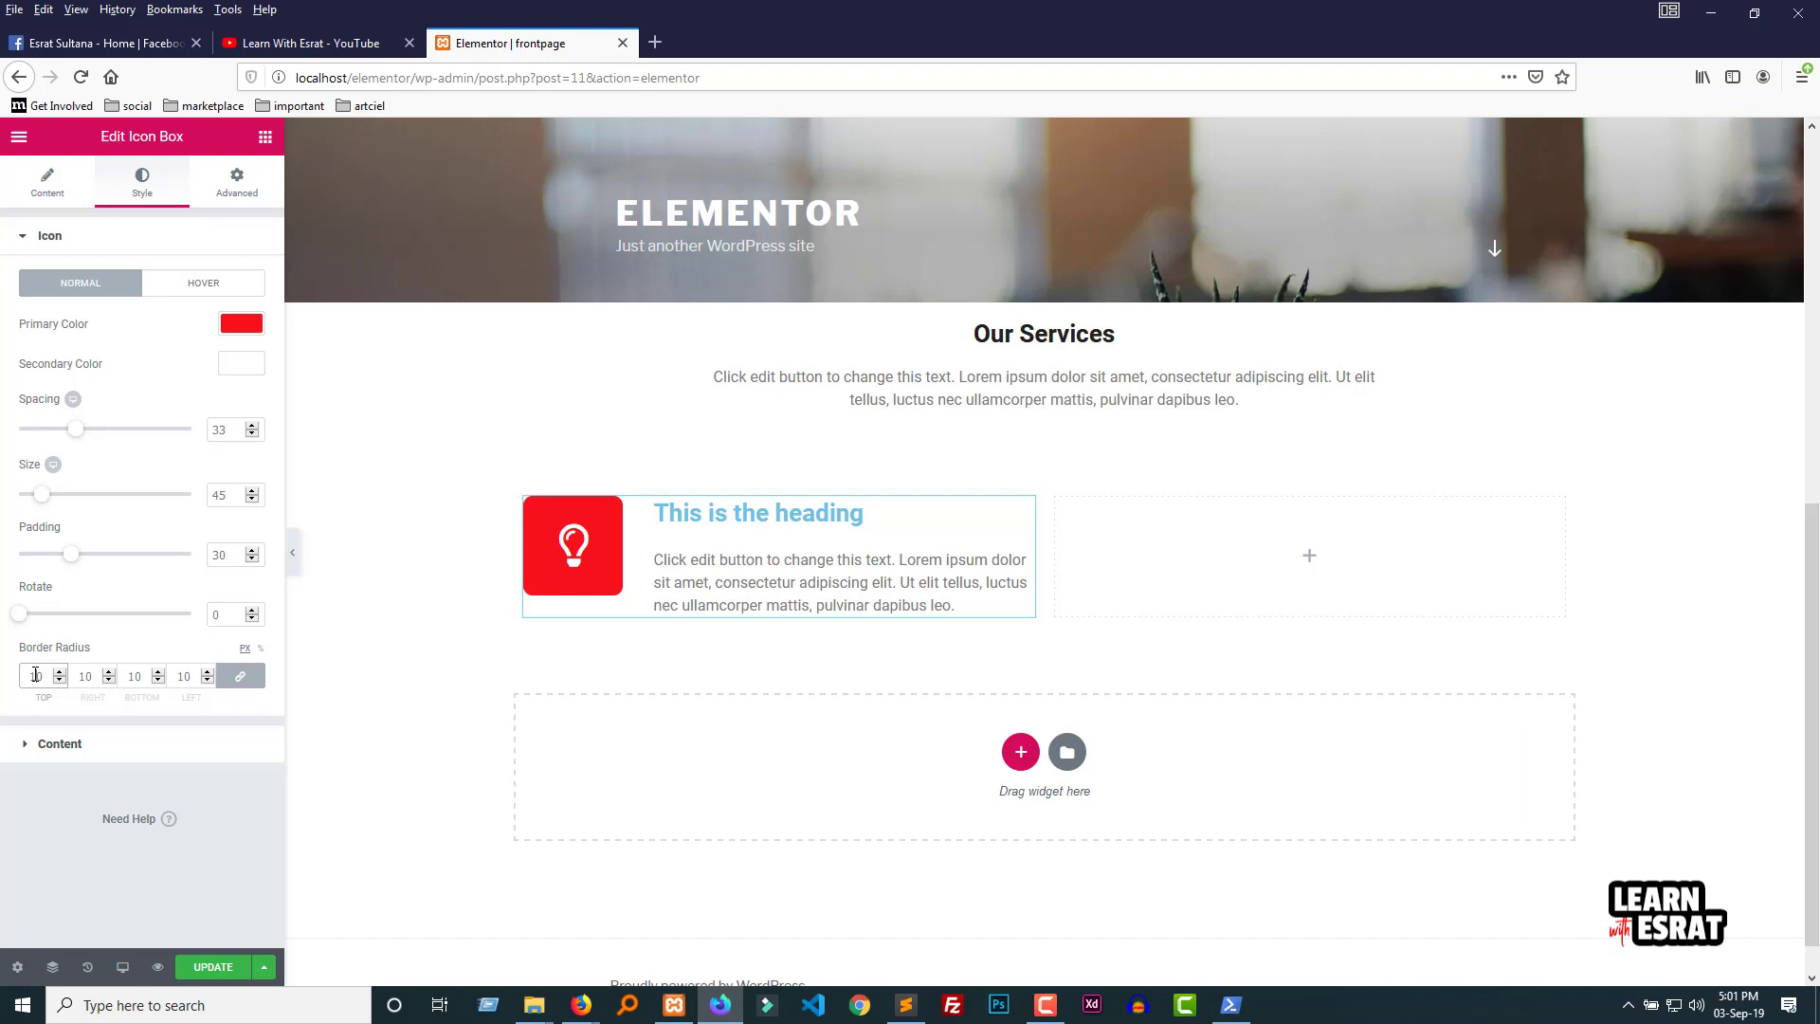
{"action": "type", "text": "30"}
{"action": "left_click", "coordinate": [51, 239]}
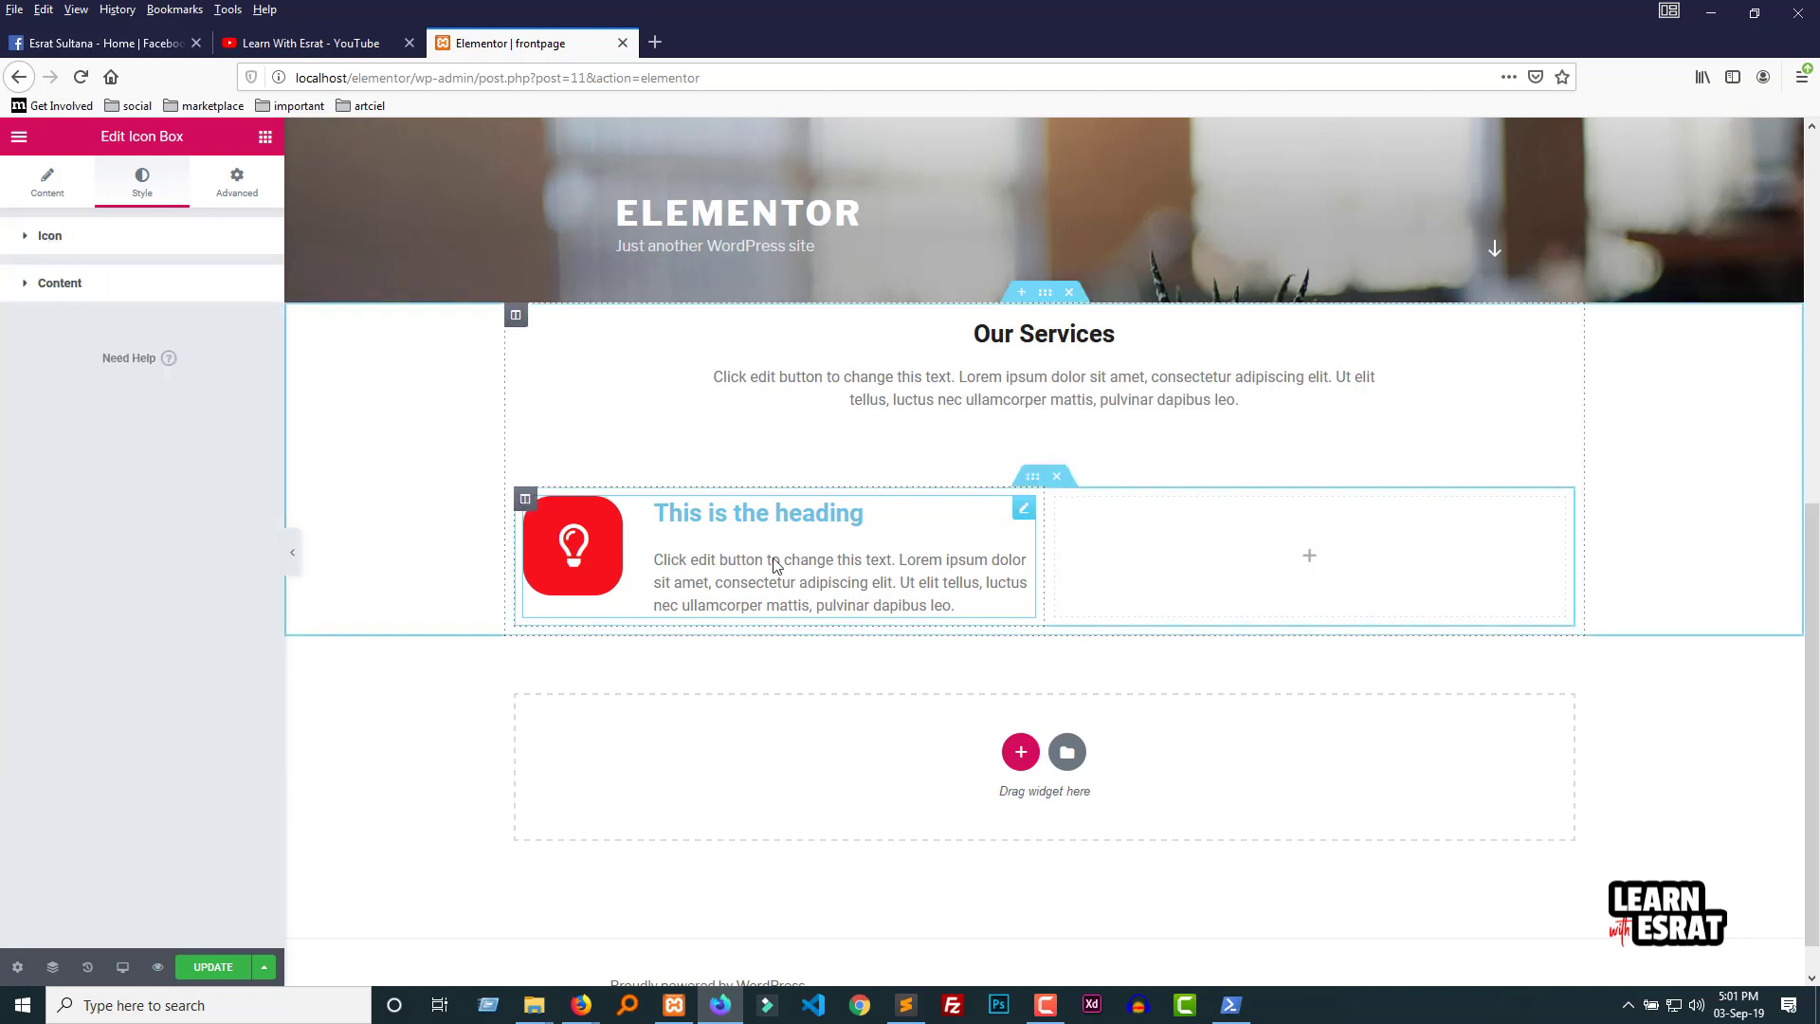
Step: Try the Center, Right and Justified alignments for the icon box's content and settle on Left
{"action": "left_click", "coordinate": [142, 288]}
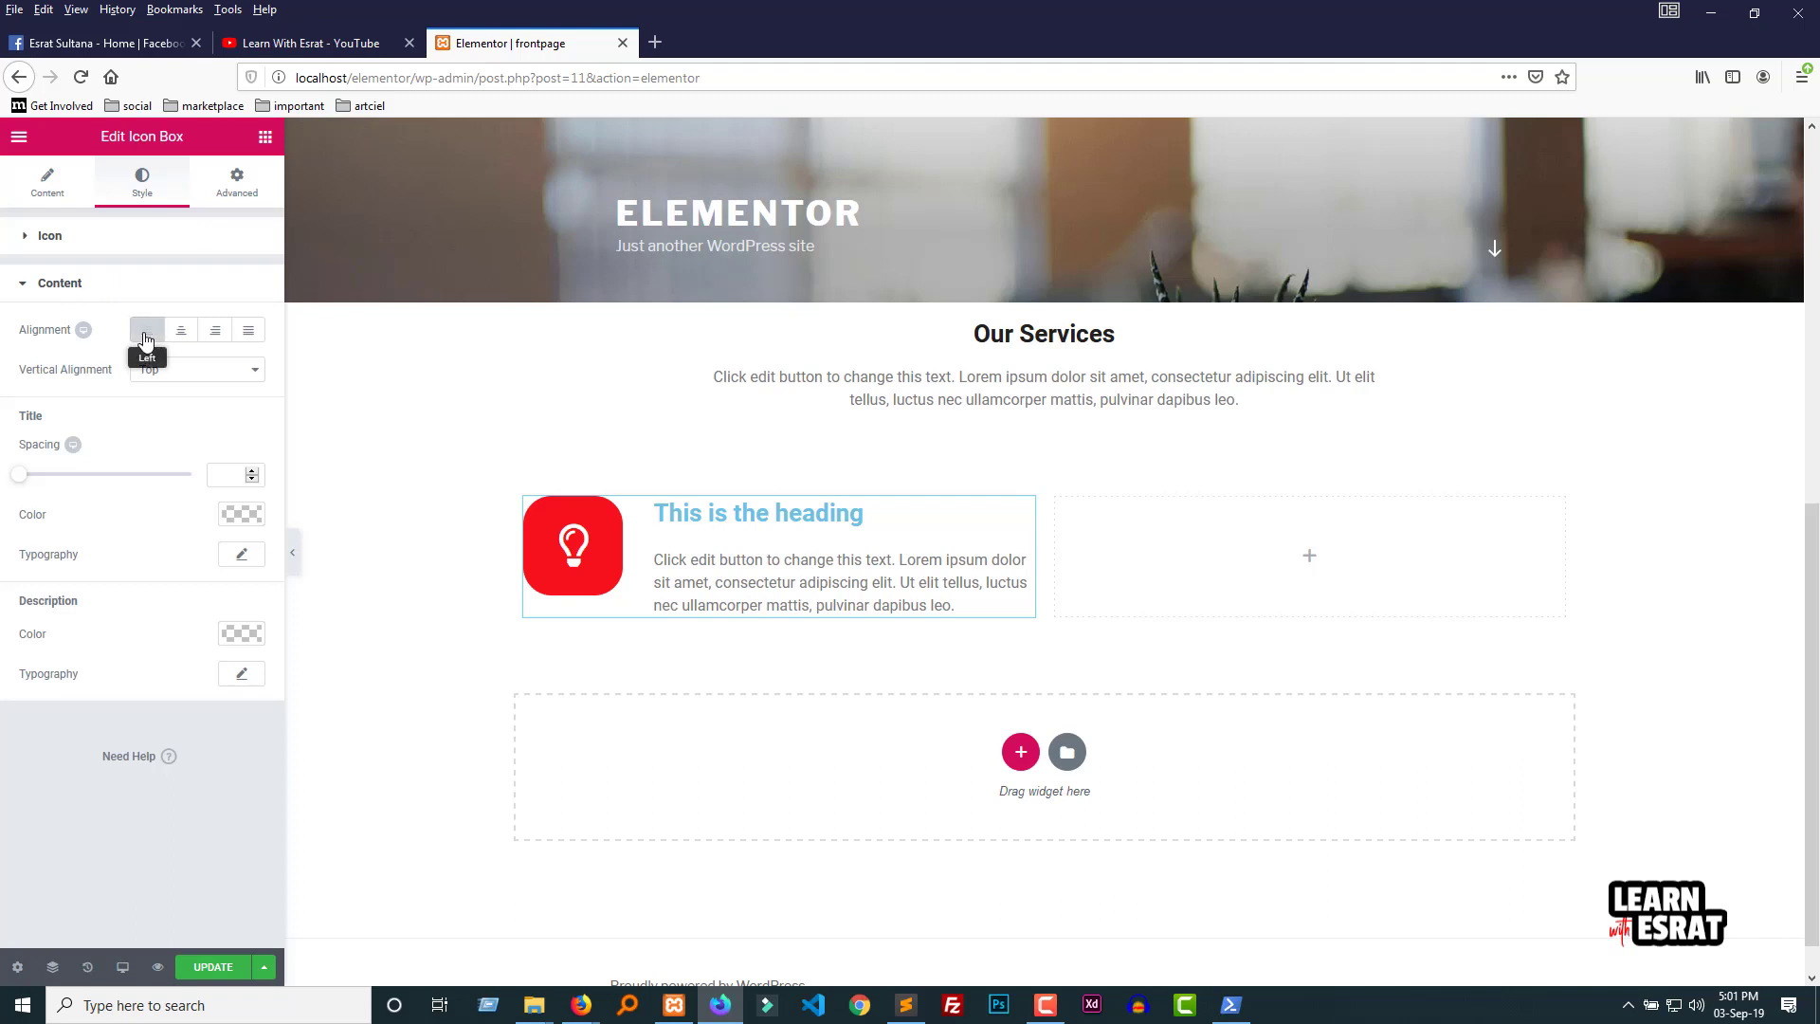
{"action": "left_click", "coordinate": [184, 334]}
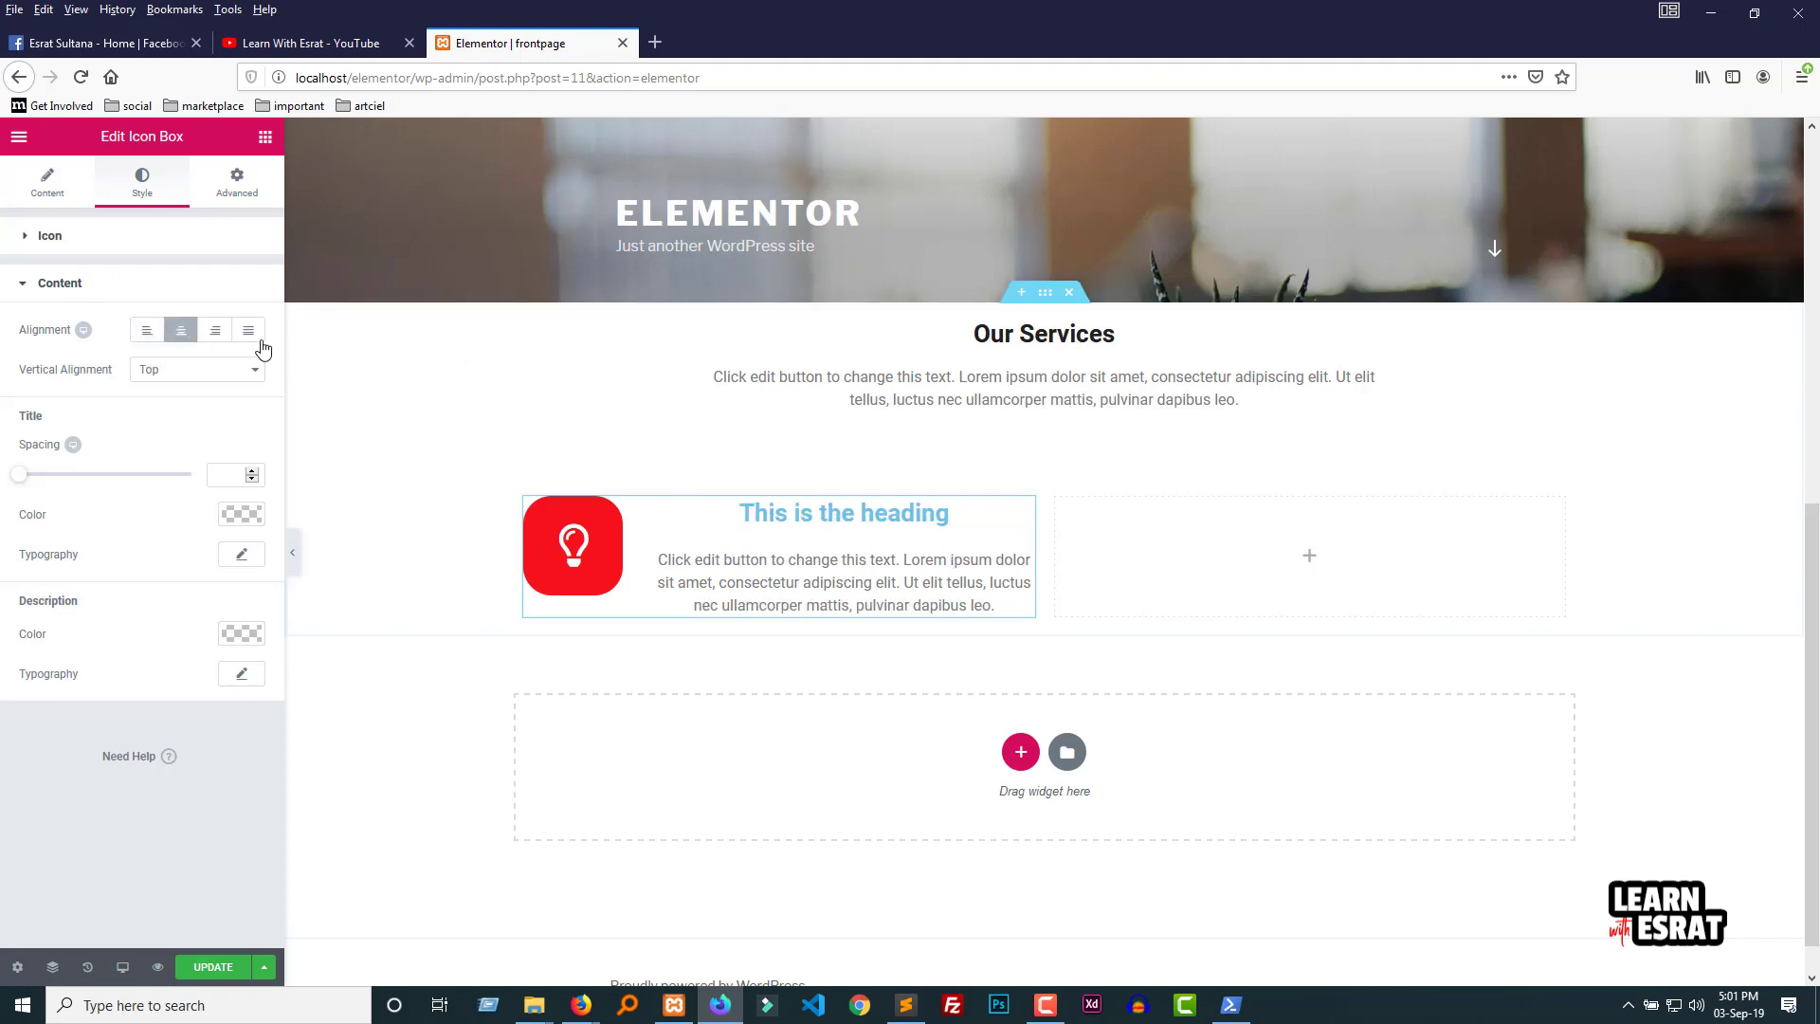
{"action": "left_click", "coordinate": [217, 333]}
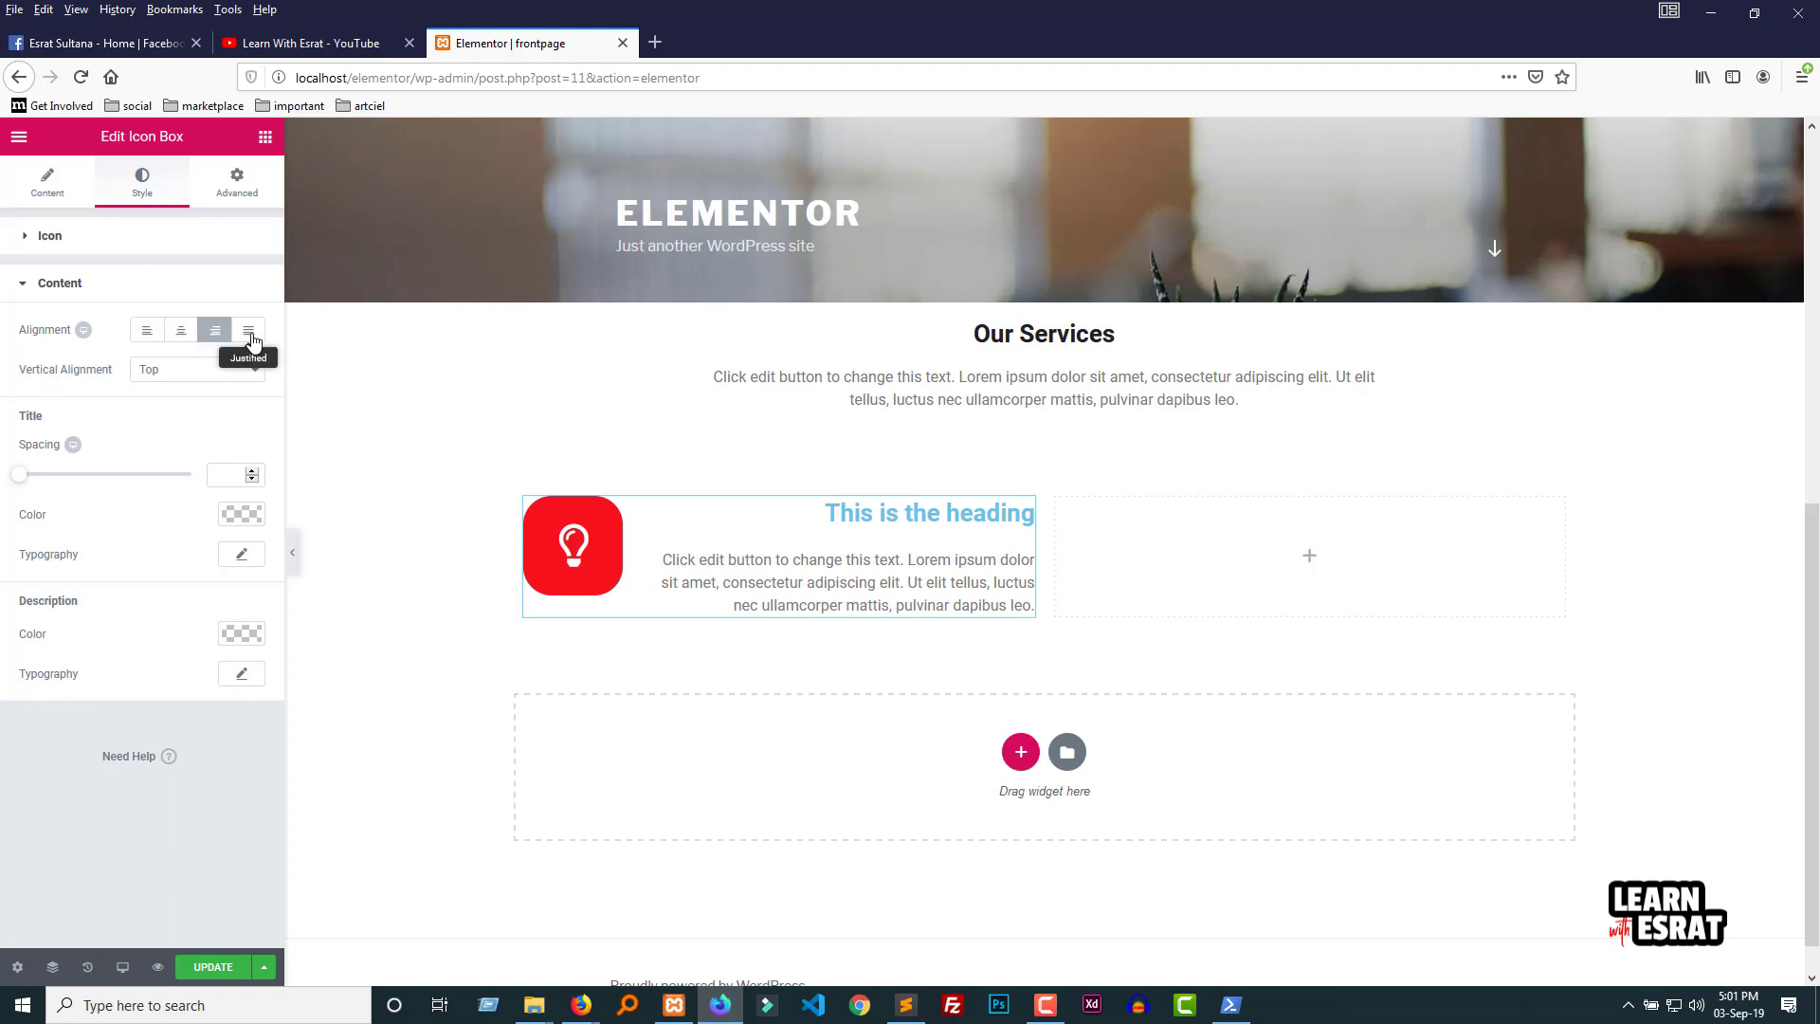
{"action": "left_click", "coordinate": [248, 331]}
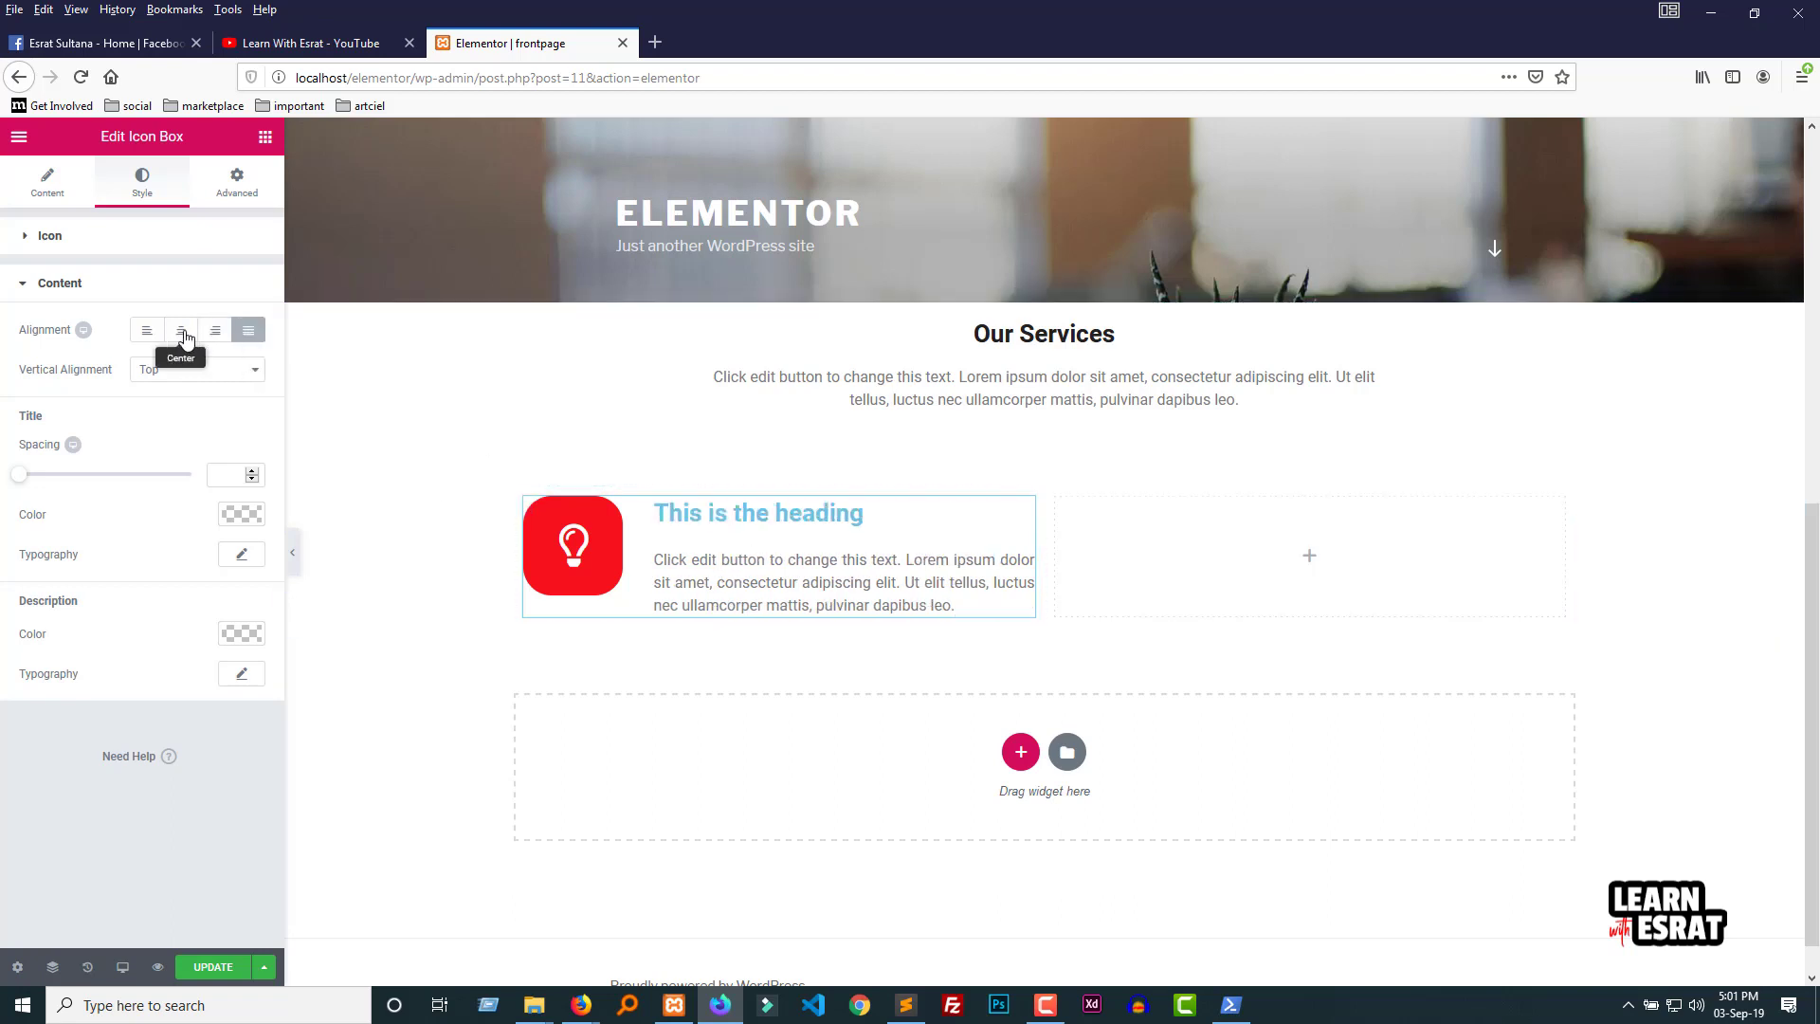
{"action": "left_click", "coordinate": [147, 330]}
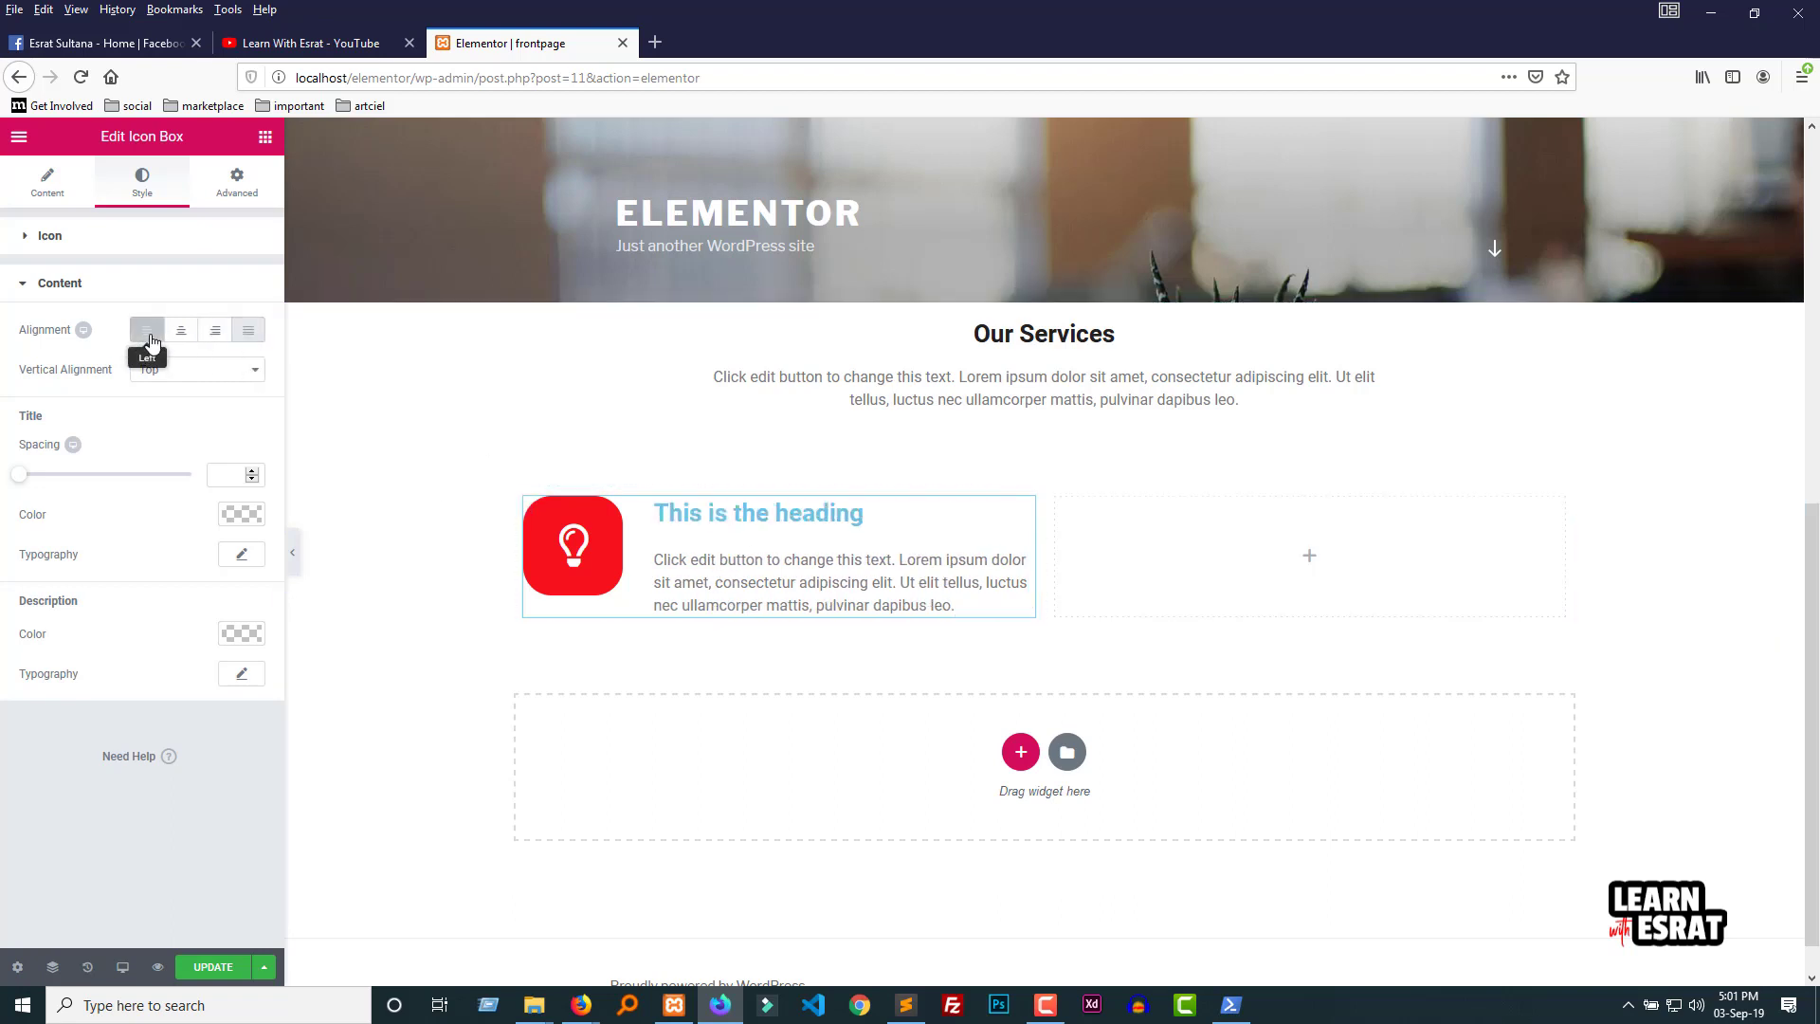
Step: Try the Middle and Bottom vertical alignments for the icon box's content and return it to Top
{"action": "left_click", "coordinate": [184, 383]}
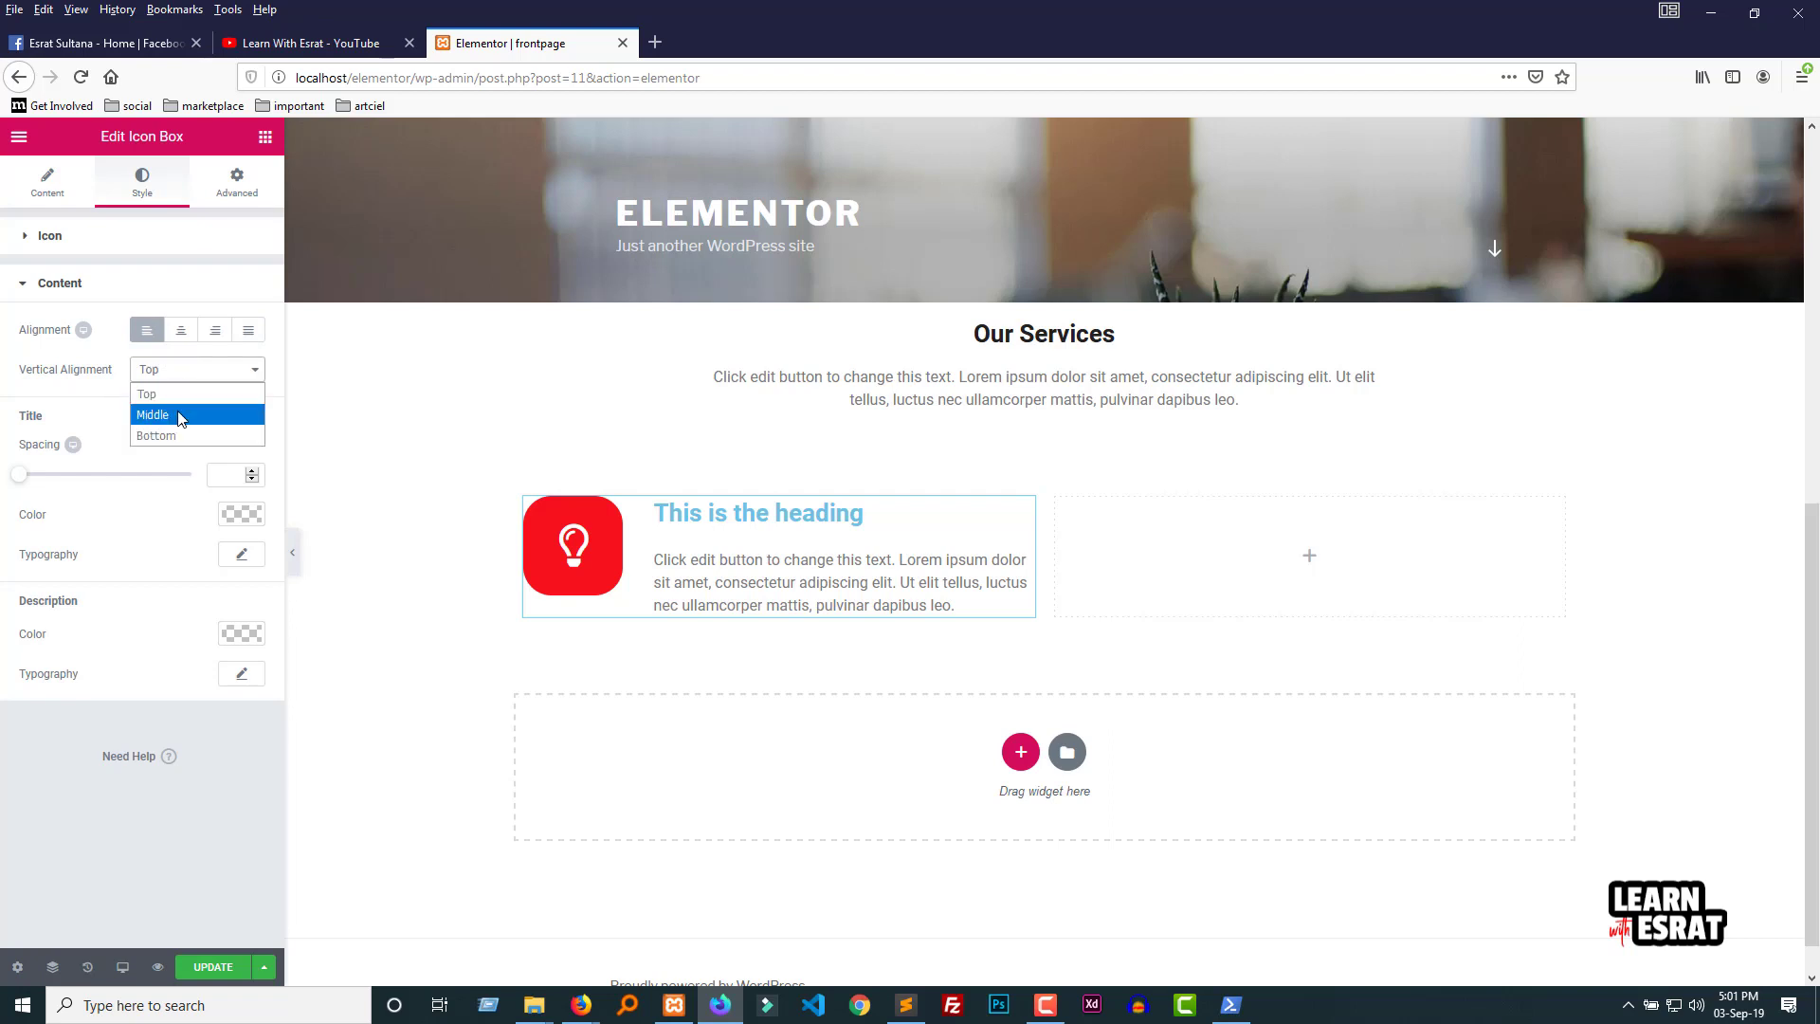
{"action": "left_click", "coordinate": [181, 418]}
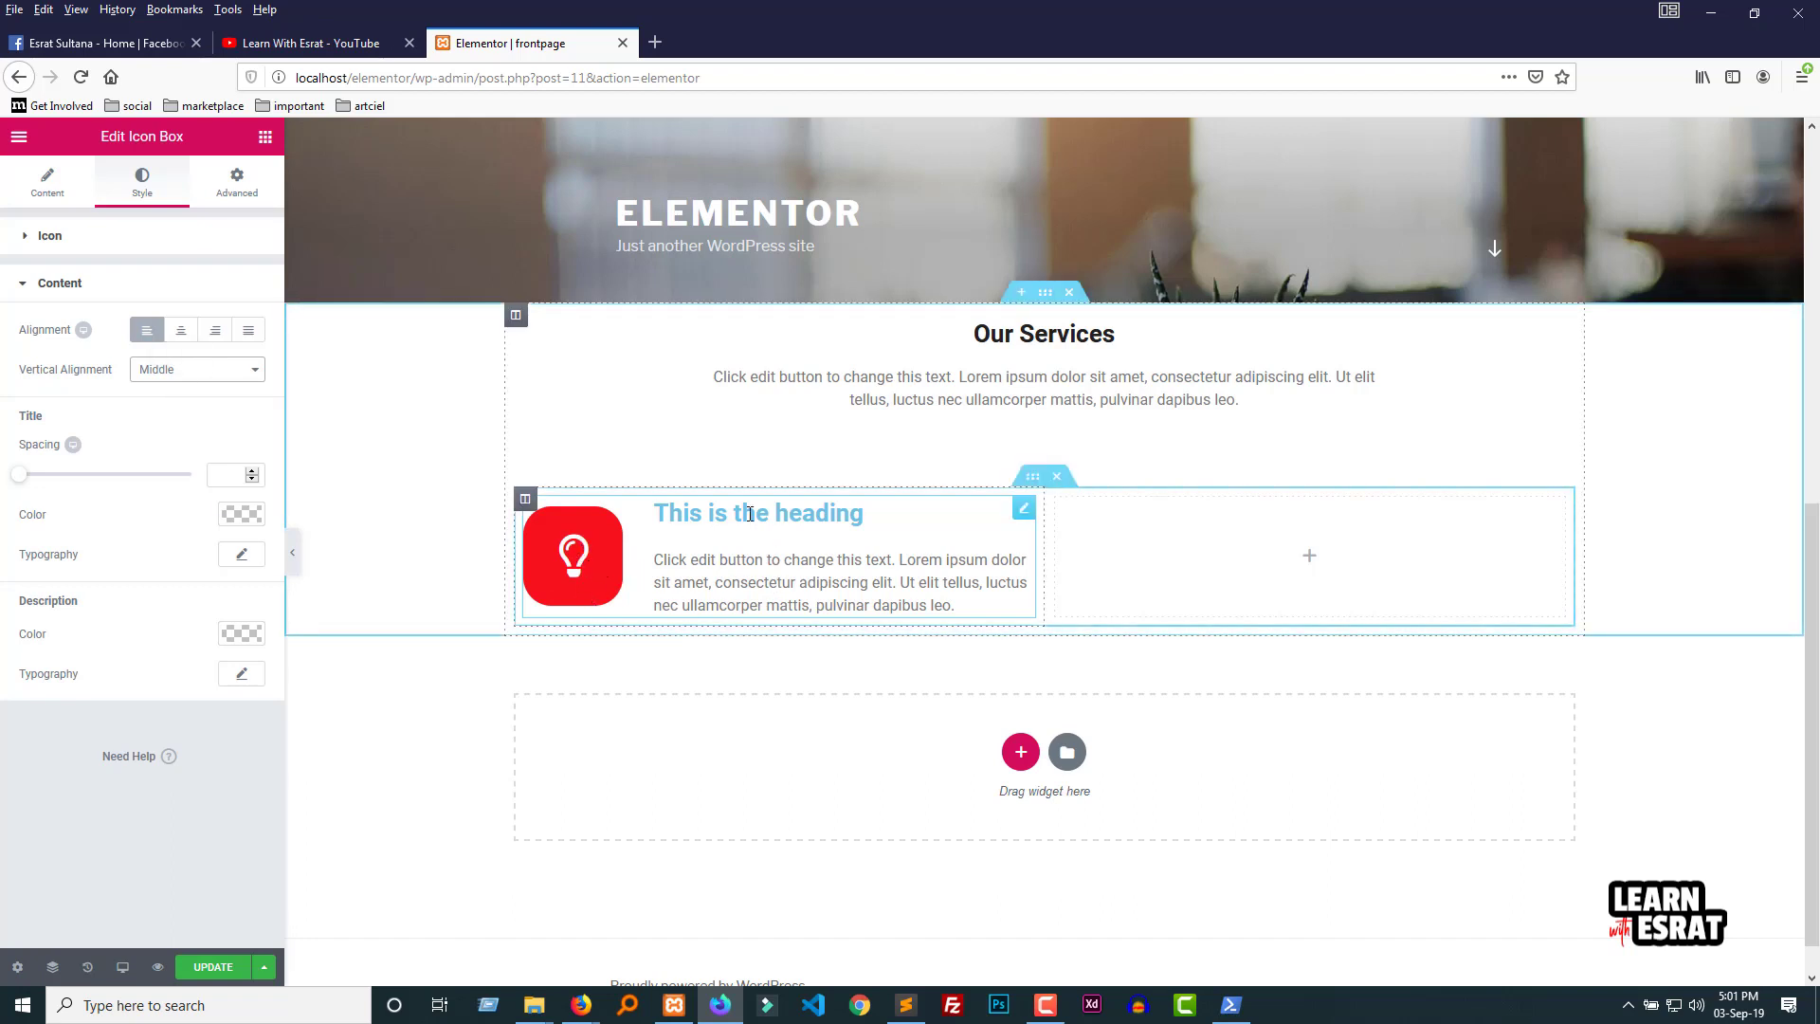
{"action": "left_click", "coordinate": [212, 372]}
{"action": "left_click", "coordinate": [181, 437]}
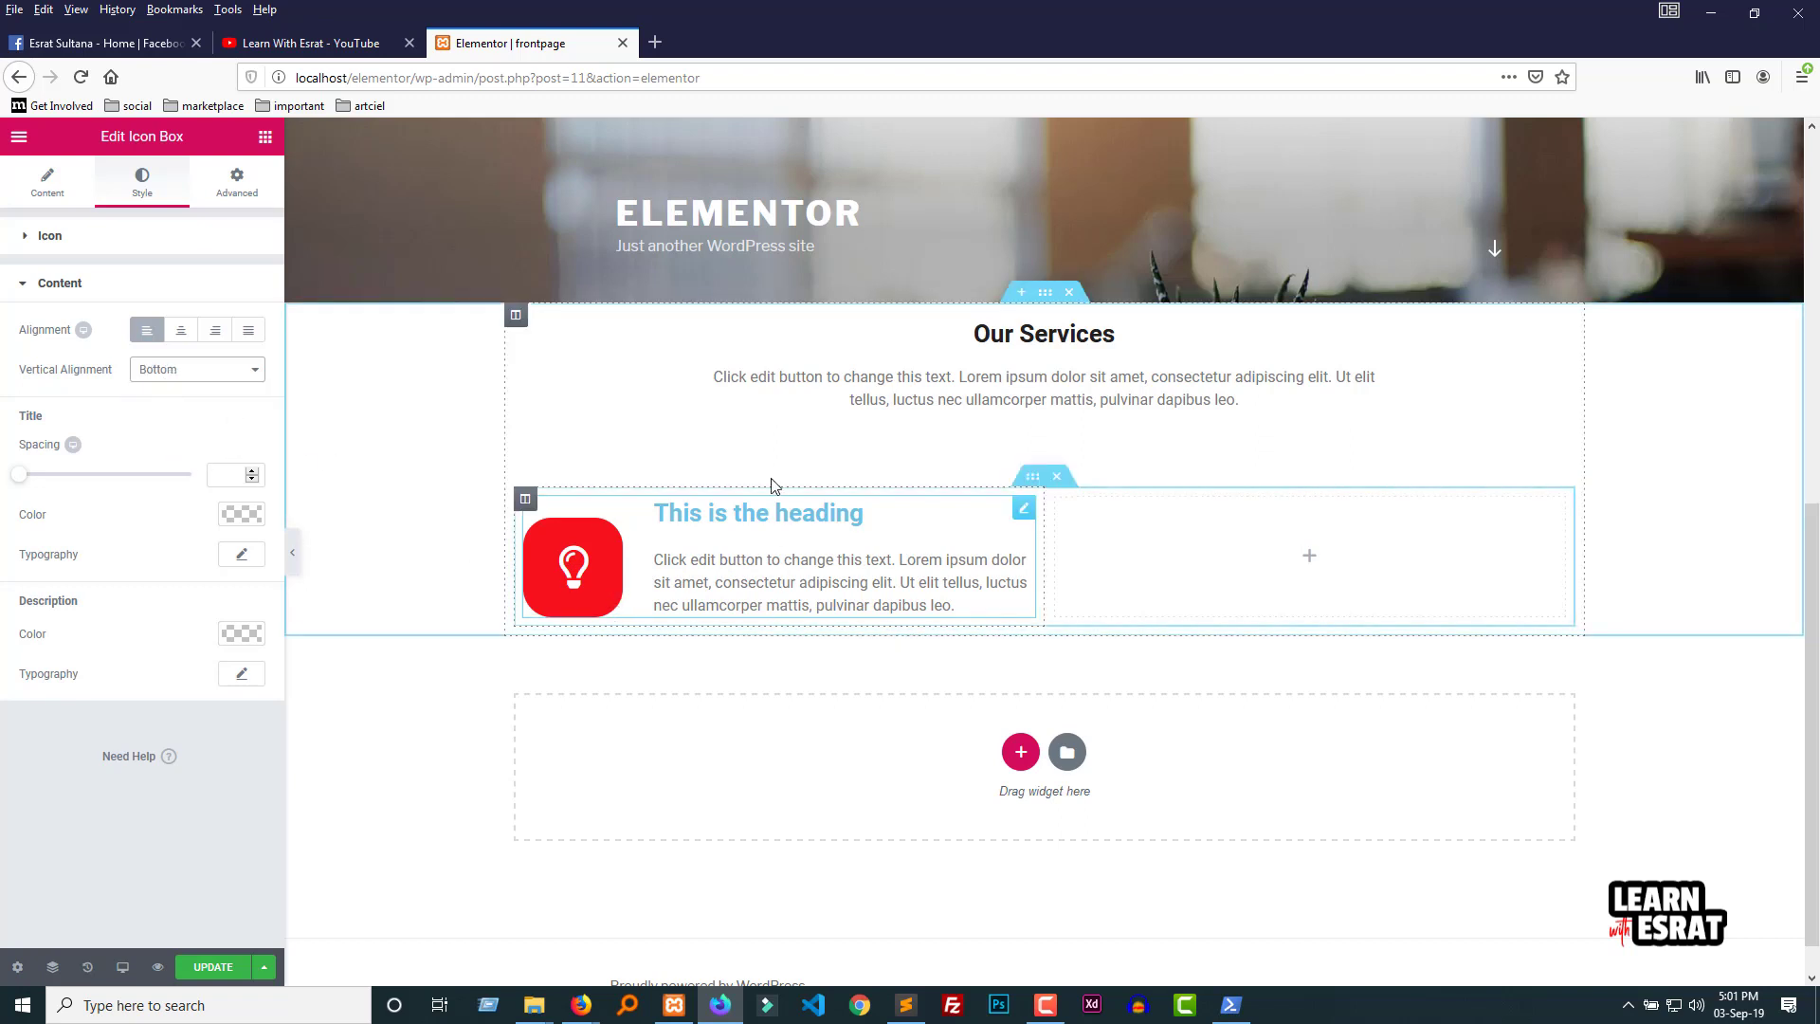
{"action": "left_click", "coordinate": [178, 371]}
{"action": "left_click", "coordinate": [174, 396]}
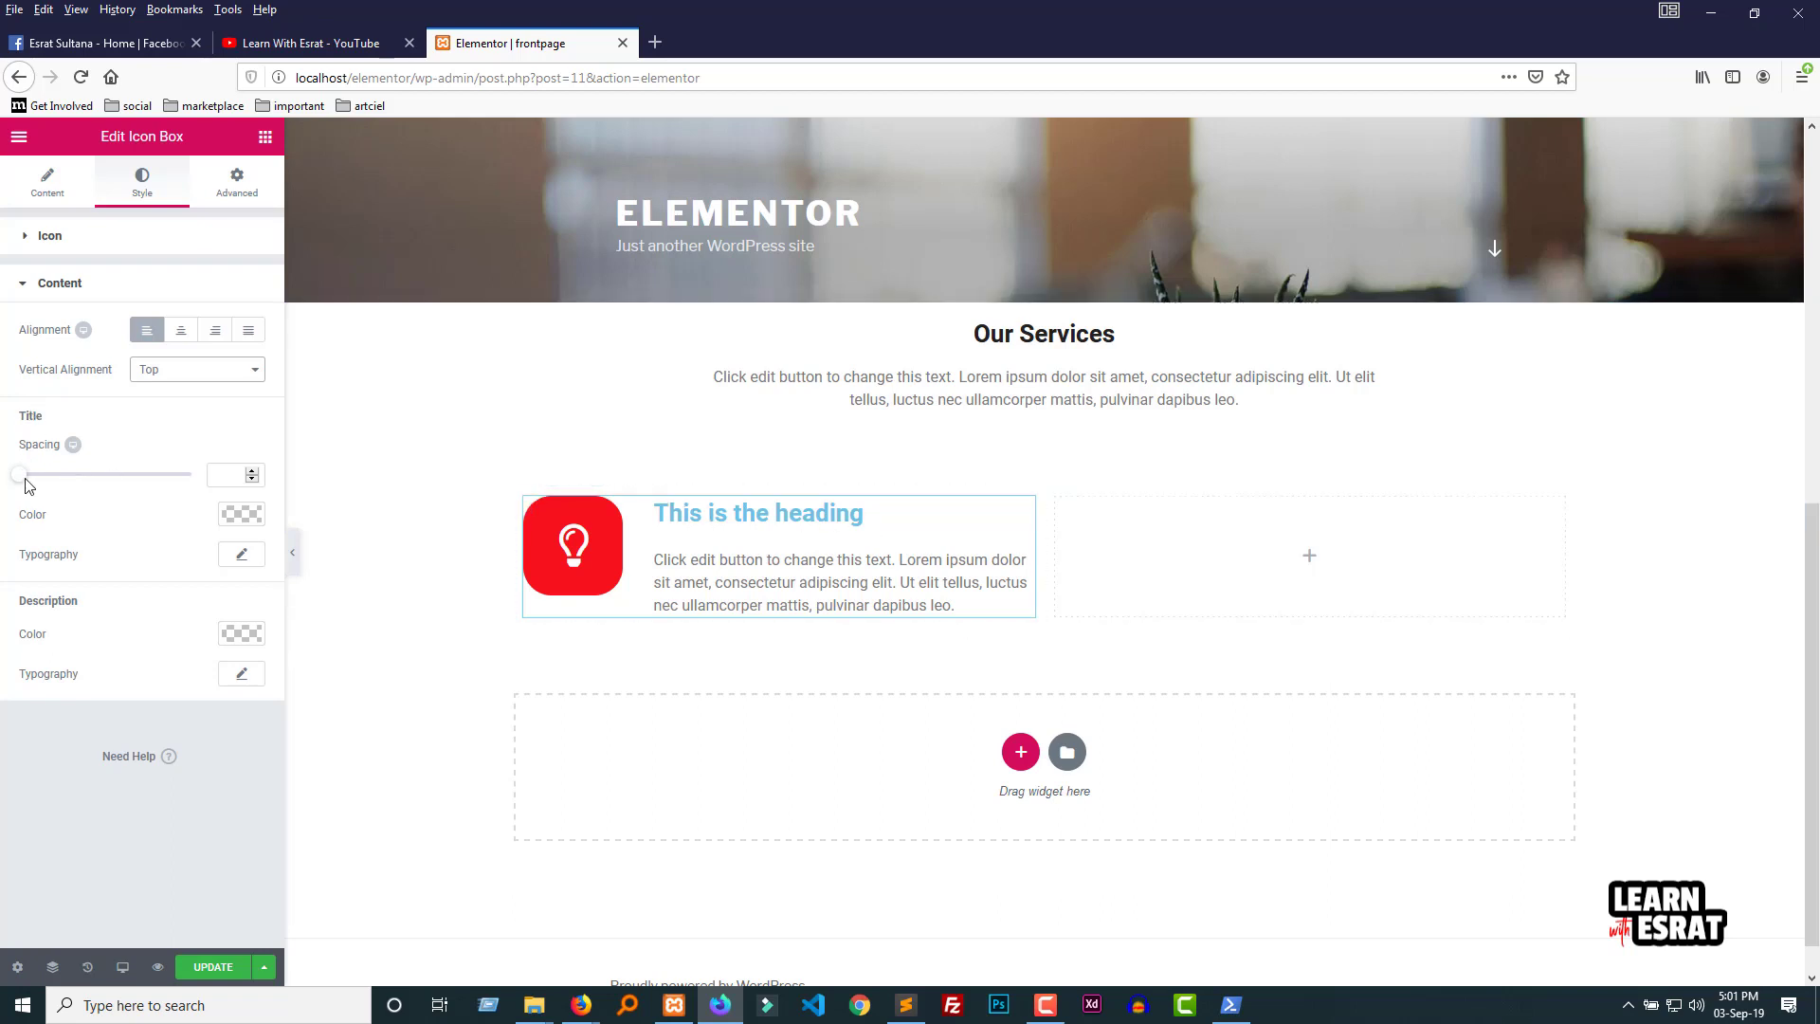
Step: Set the icon box title's spacing to 17 and, after trying black, set its color to blue #014eb2
{"action": "mouse_move", "coordinate": [20, 477]}
{"action": "left_mouse_down"}
{"action": "mouse_move", "coordinate": [94, 476]}
{"action": "mouse_move", "coordinate": [53, 484]}
{"action": "left_mouse_up"}
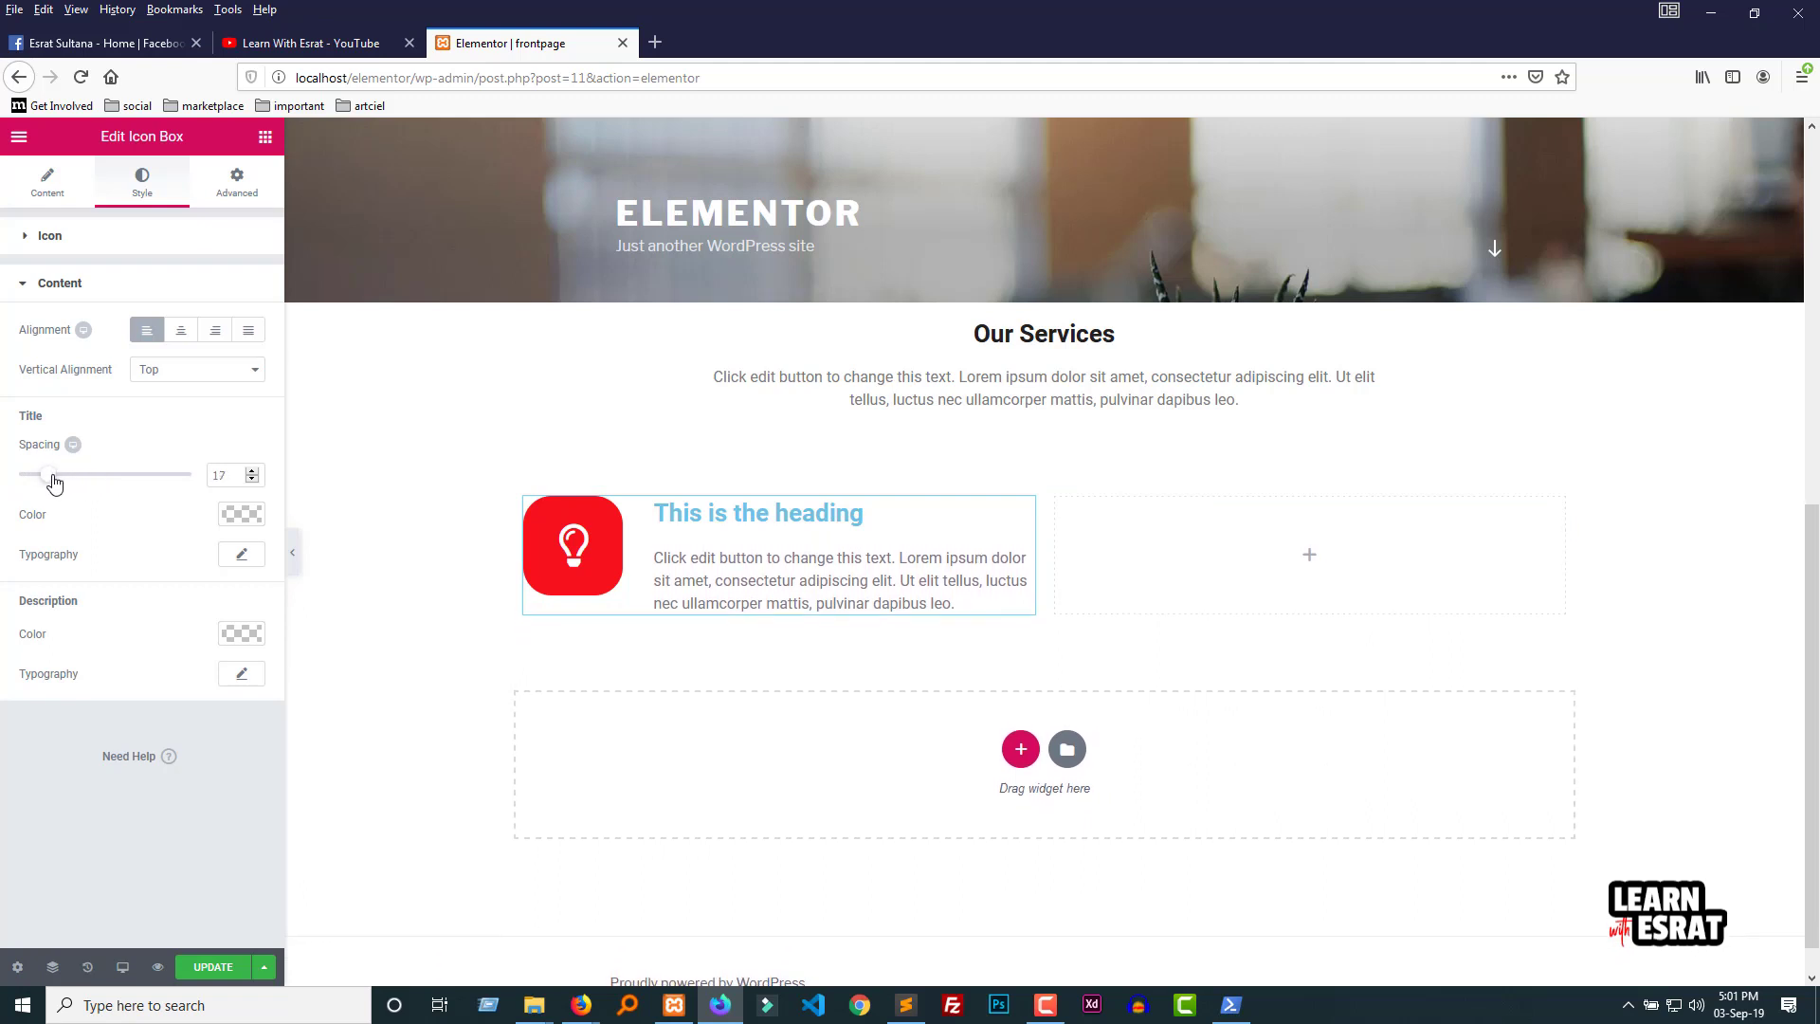
{"action": "left_click", "coordinate": [245, 517]}
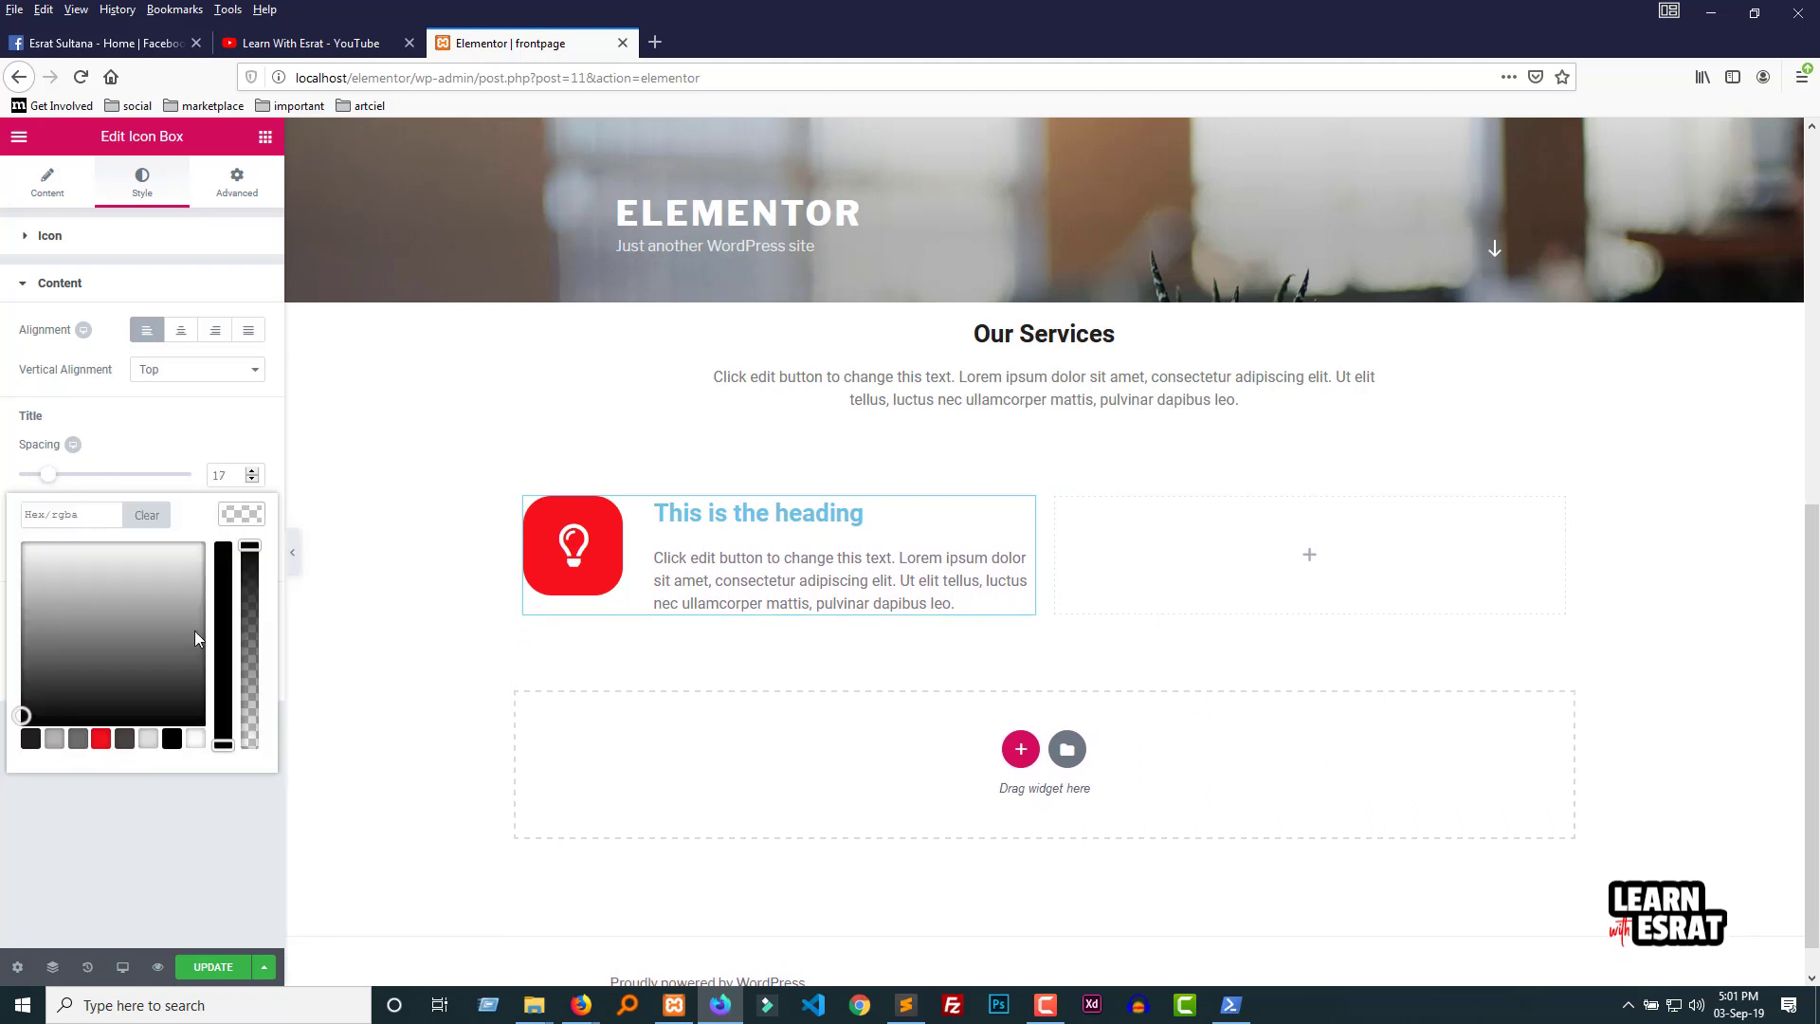
{"action": "left_click", "coordinate": [170, 739]}
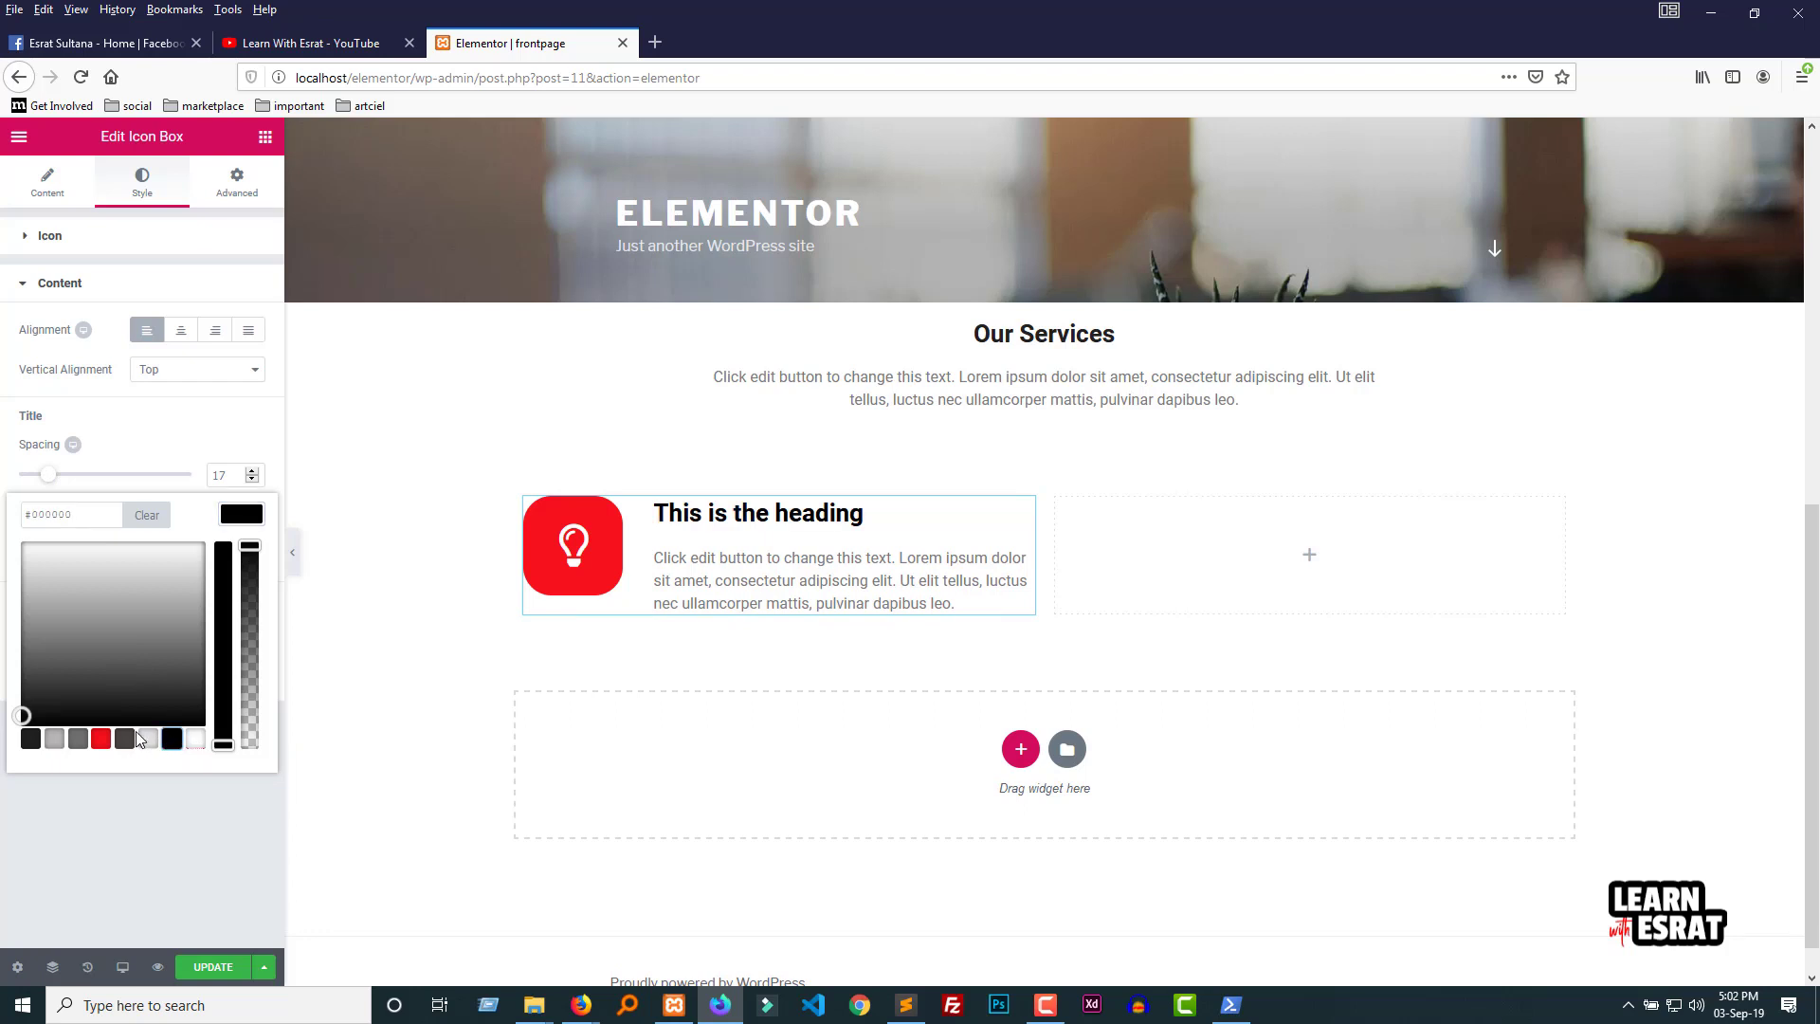
{"action": "left_click_drag", "start_coordinate": [224, 744], "coordinate": [224, 623]}
{"action": "left_click_drag", "start_coordinate": [21, 710], "coordinate": [132, 583]}
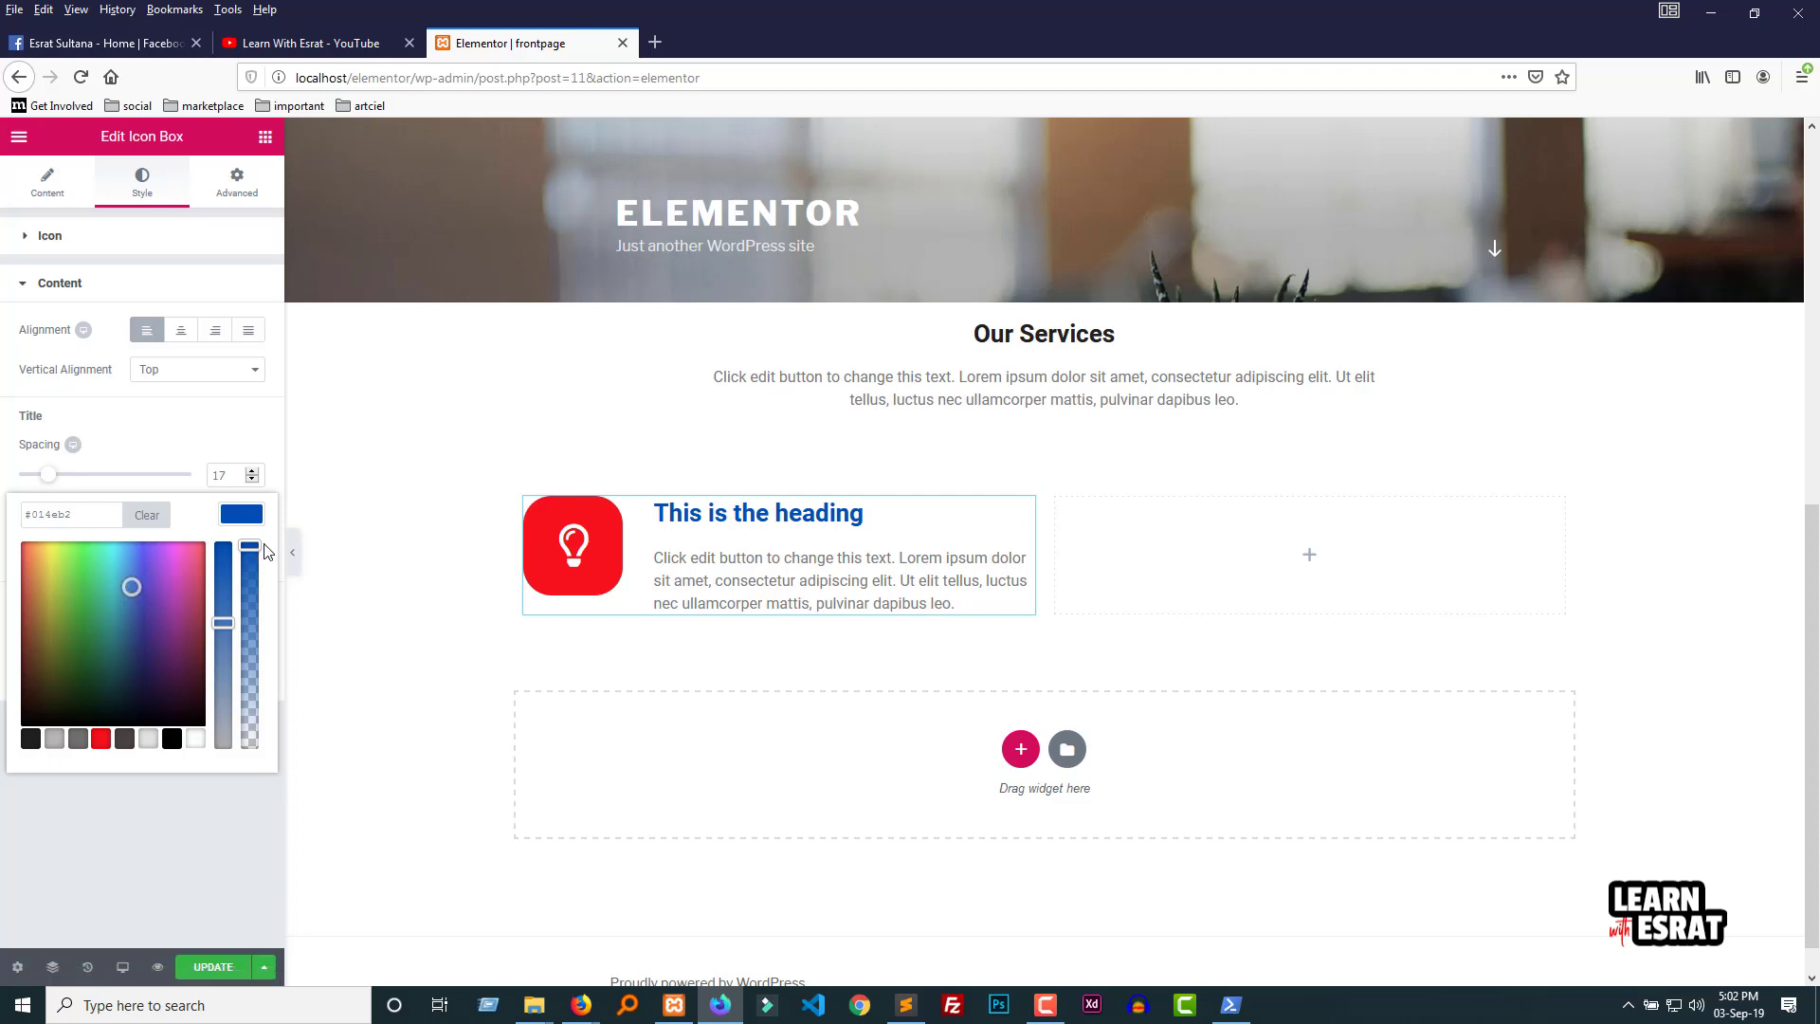
{"action": "mouse_move", "coordinate": [249, 548]}
{"action": "left_mouse_down"}
{"action": "mouse_move", "coordinate": [249, 719]}
{"action": "mouse_move", "coordinate": [246, 546]}
{"action": "left_mouse_up"}
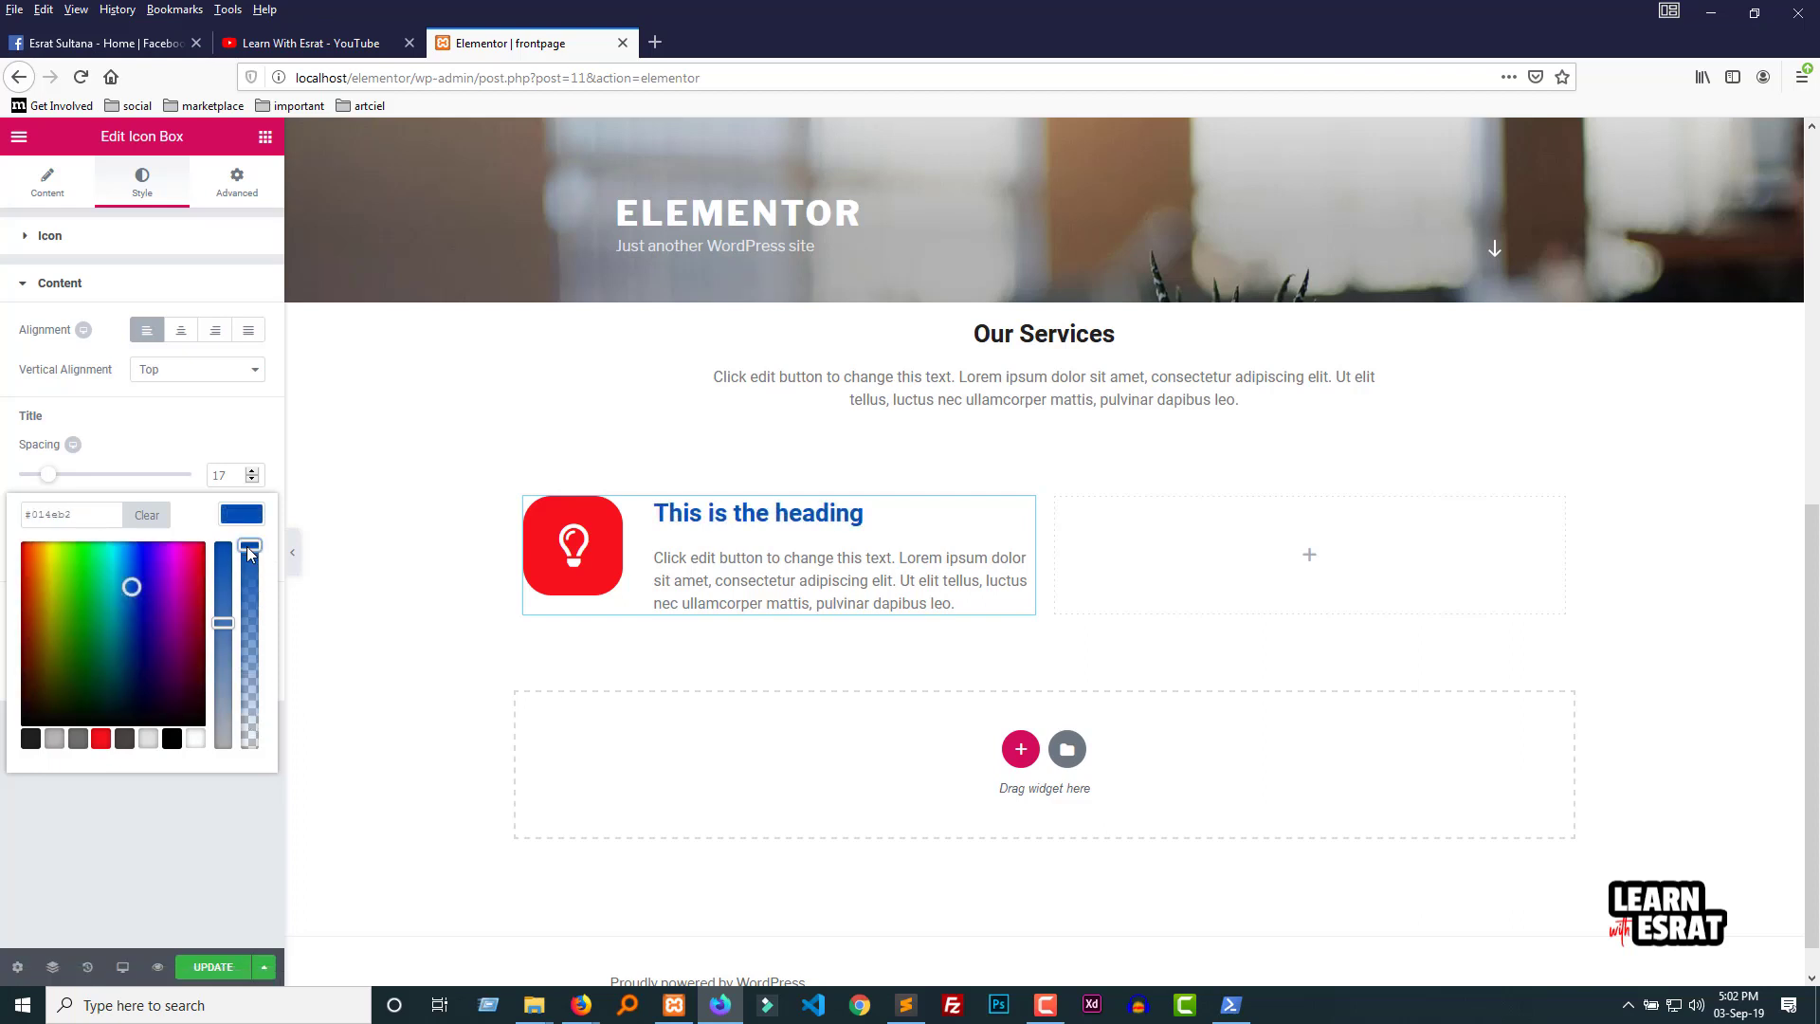
{"action": "left_click_drag", "start_coordinate": [83, 518], "coordinate": [4, 518]}
{"action": "left_click", "coordinate": [201, 441]}
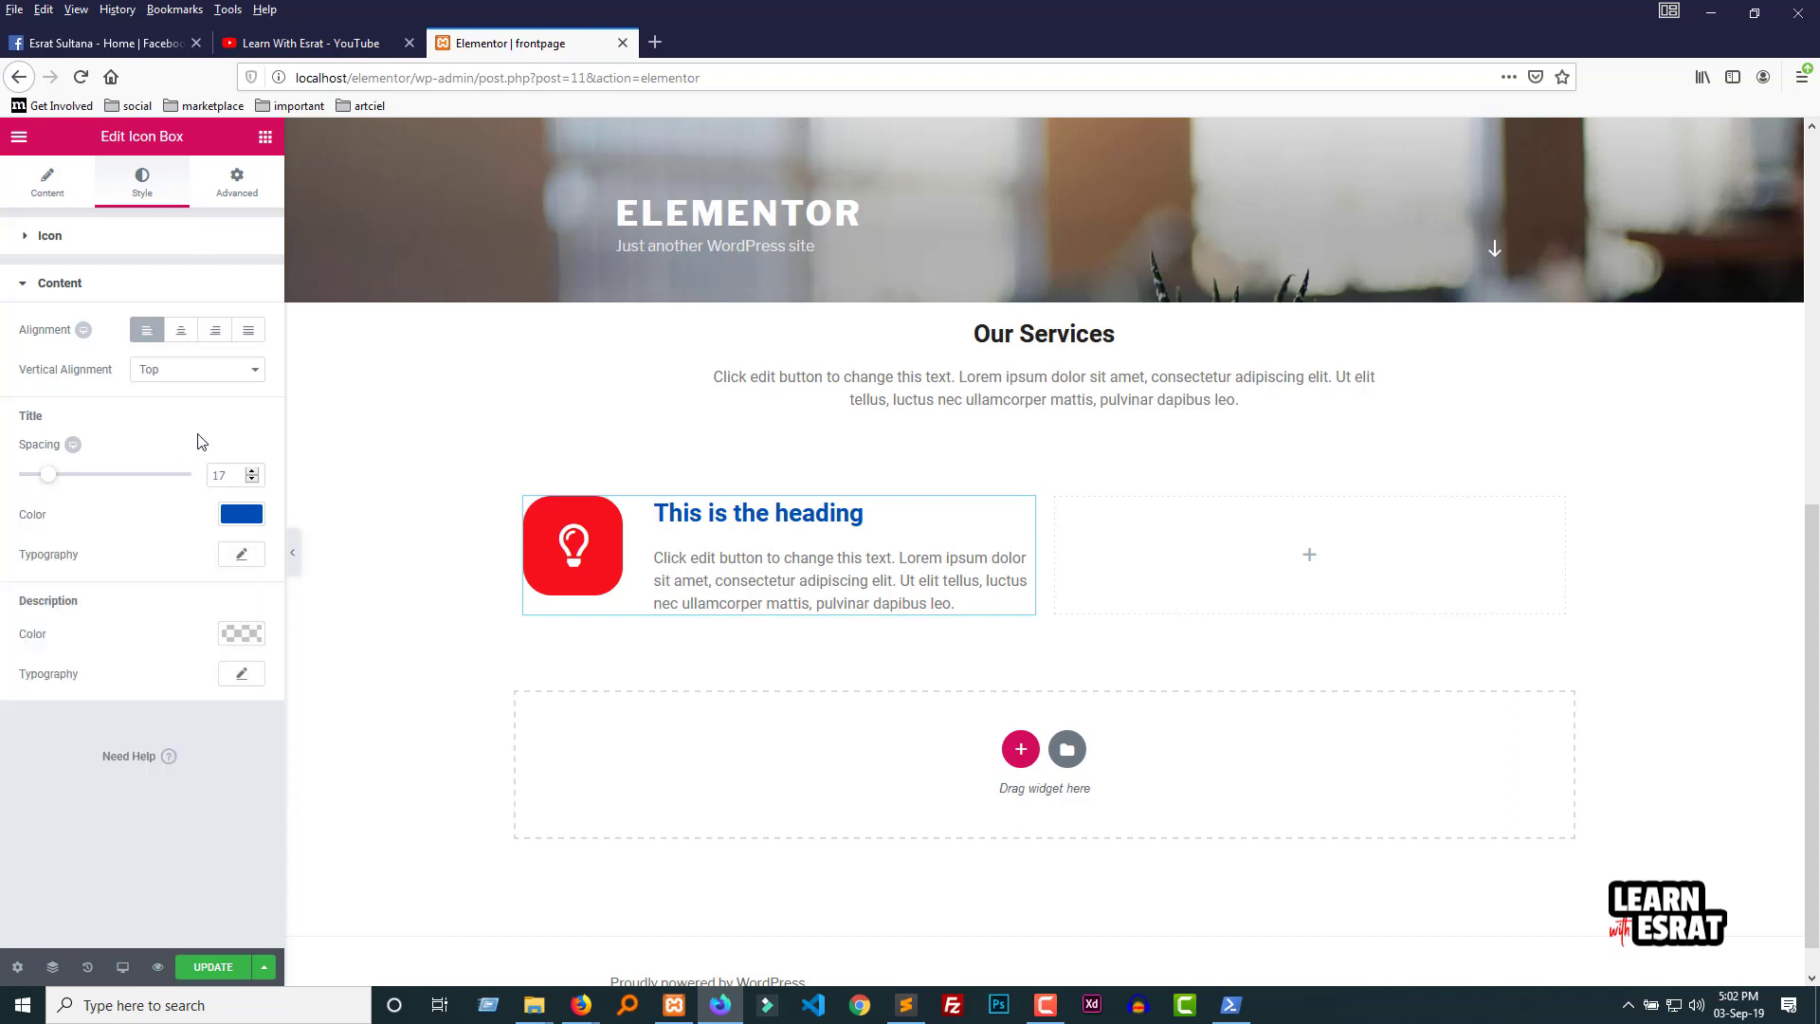
Step: Set the icon box title's typography to size 28 px and weight 700
{"action": "left_click", "coordinate": [248, 559]}
{"action": "mouse_move", "coordinate": [34, 670]}
{"action": "left_mouse_down"}
{"action": "mouse_move", "coordinate": [69, 673]}
{"action": "mouse_move", "coordinate": [52, 675]}
{"action": "left_mouse_up"}
{"action": "left_click", "coordinate": [153, 709]}
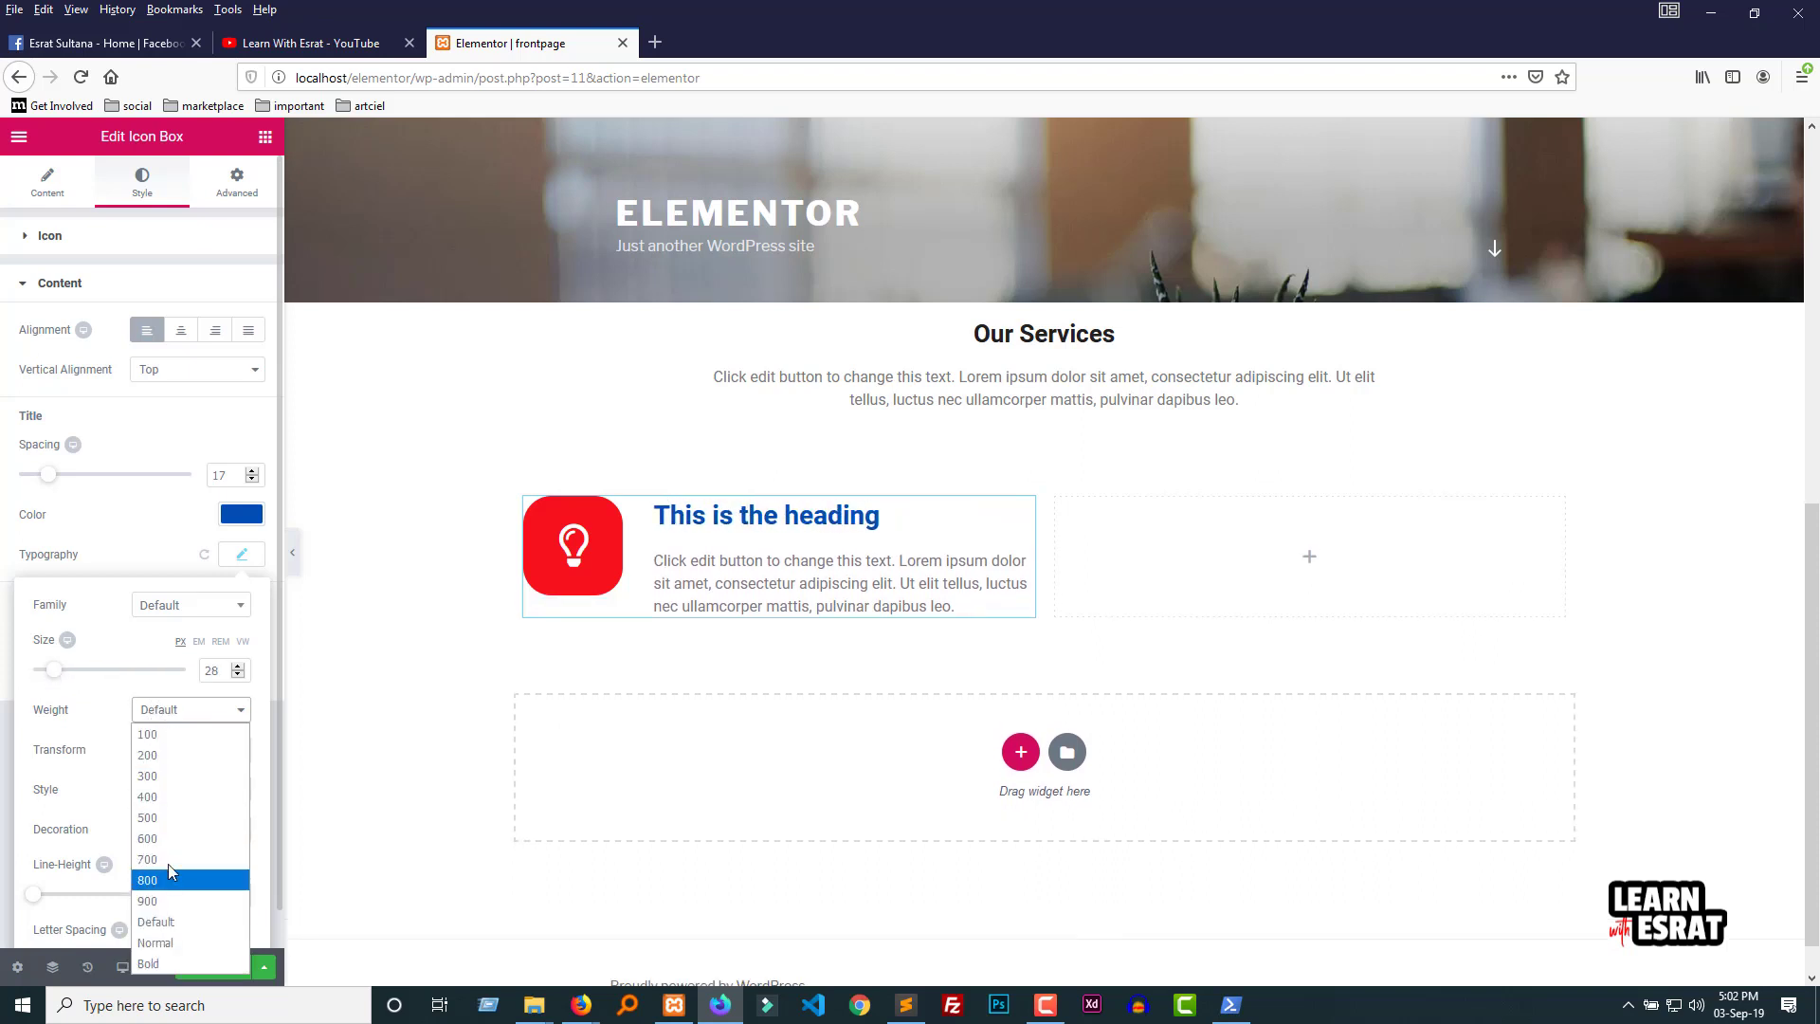
{"action": "left_click", "coordinate": [168, 861]}
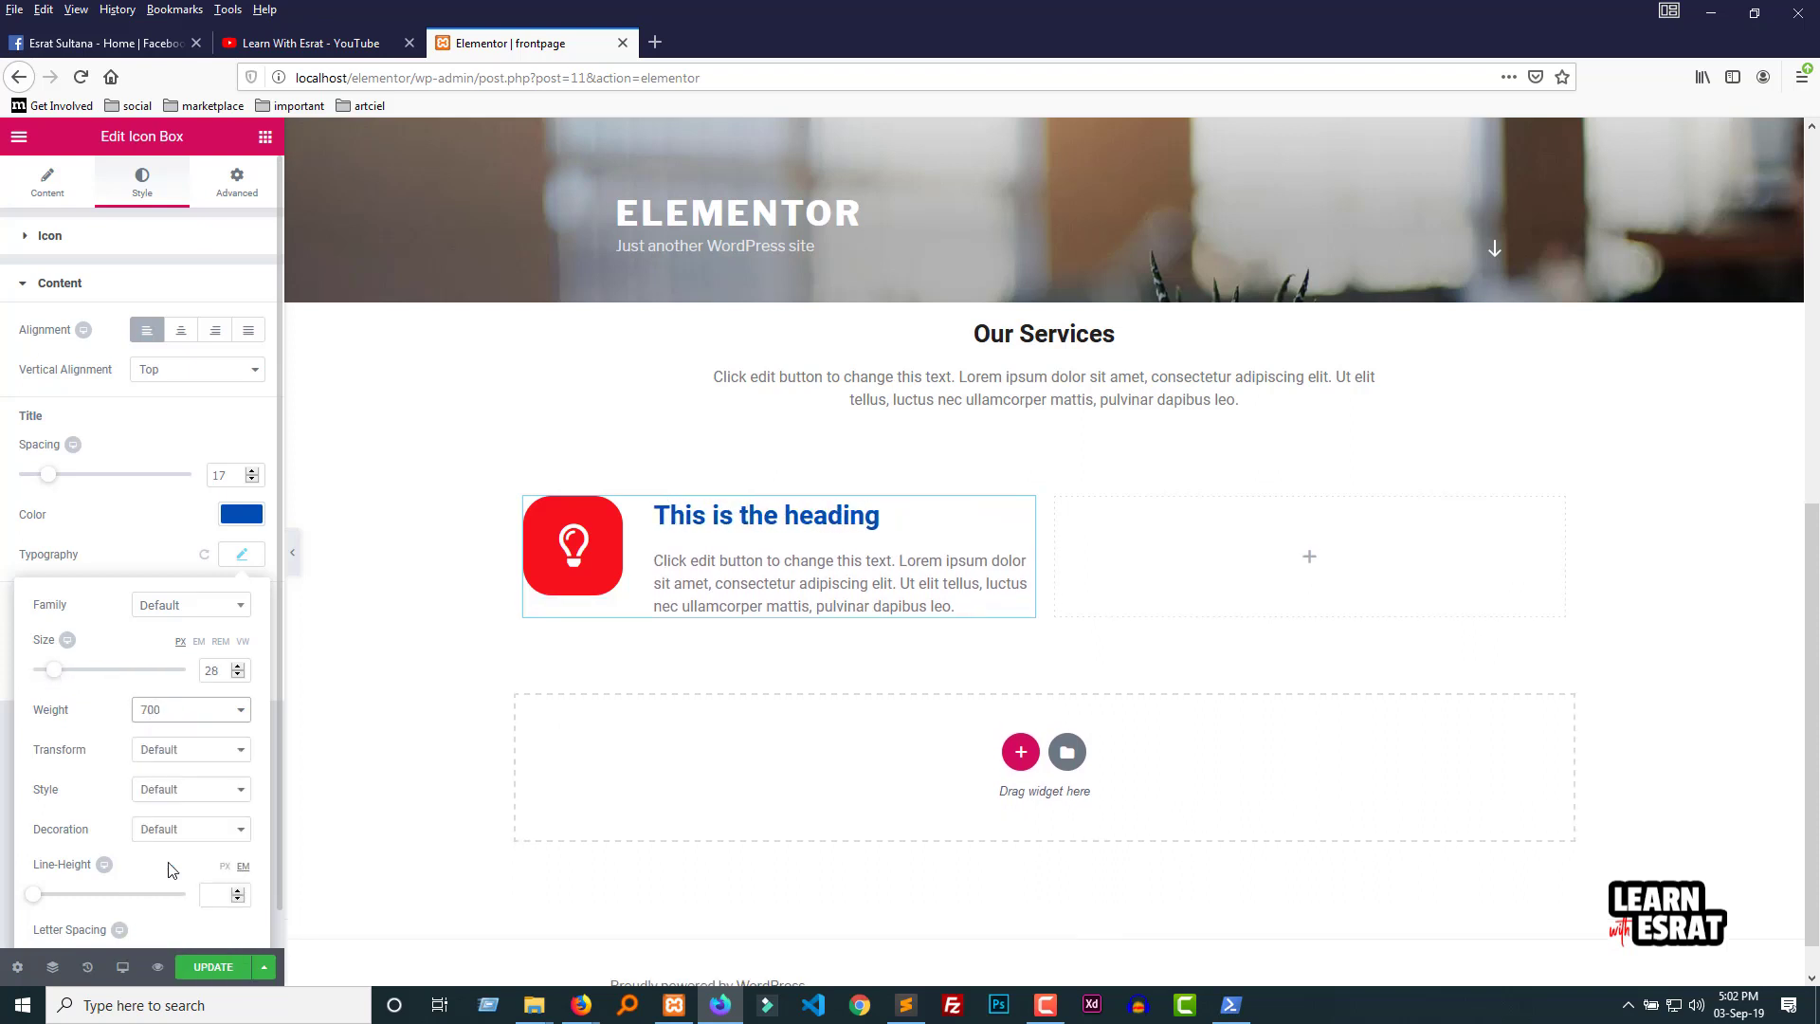
Step: Try the Lowercase and Uppercase transforms on the icon box title and settle on Capitalize
{"action": "left_click", "coordinate": [170, 752]}
{"action": "left_click", "coordinate": [174, 811]}
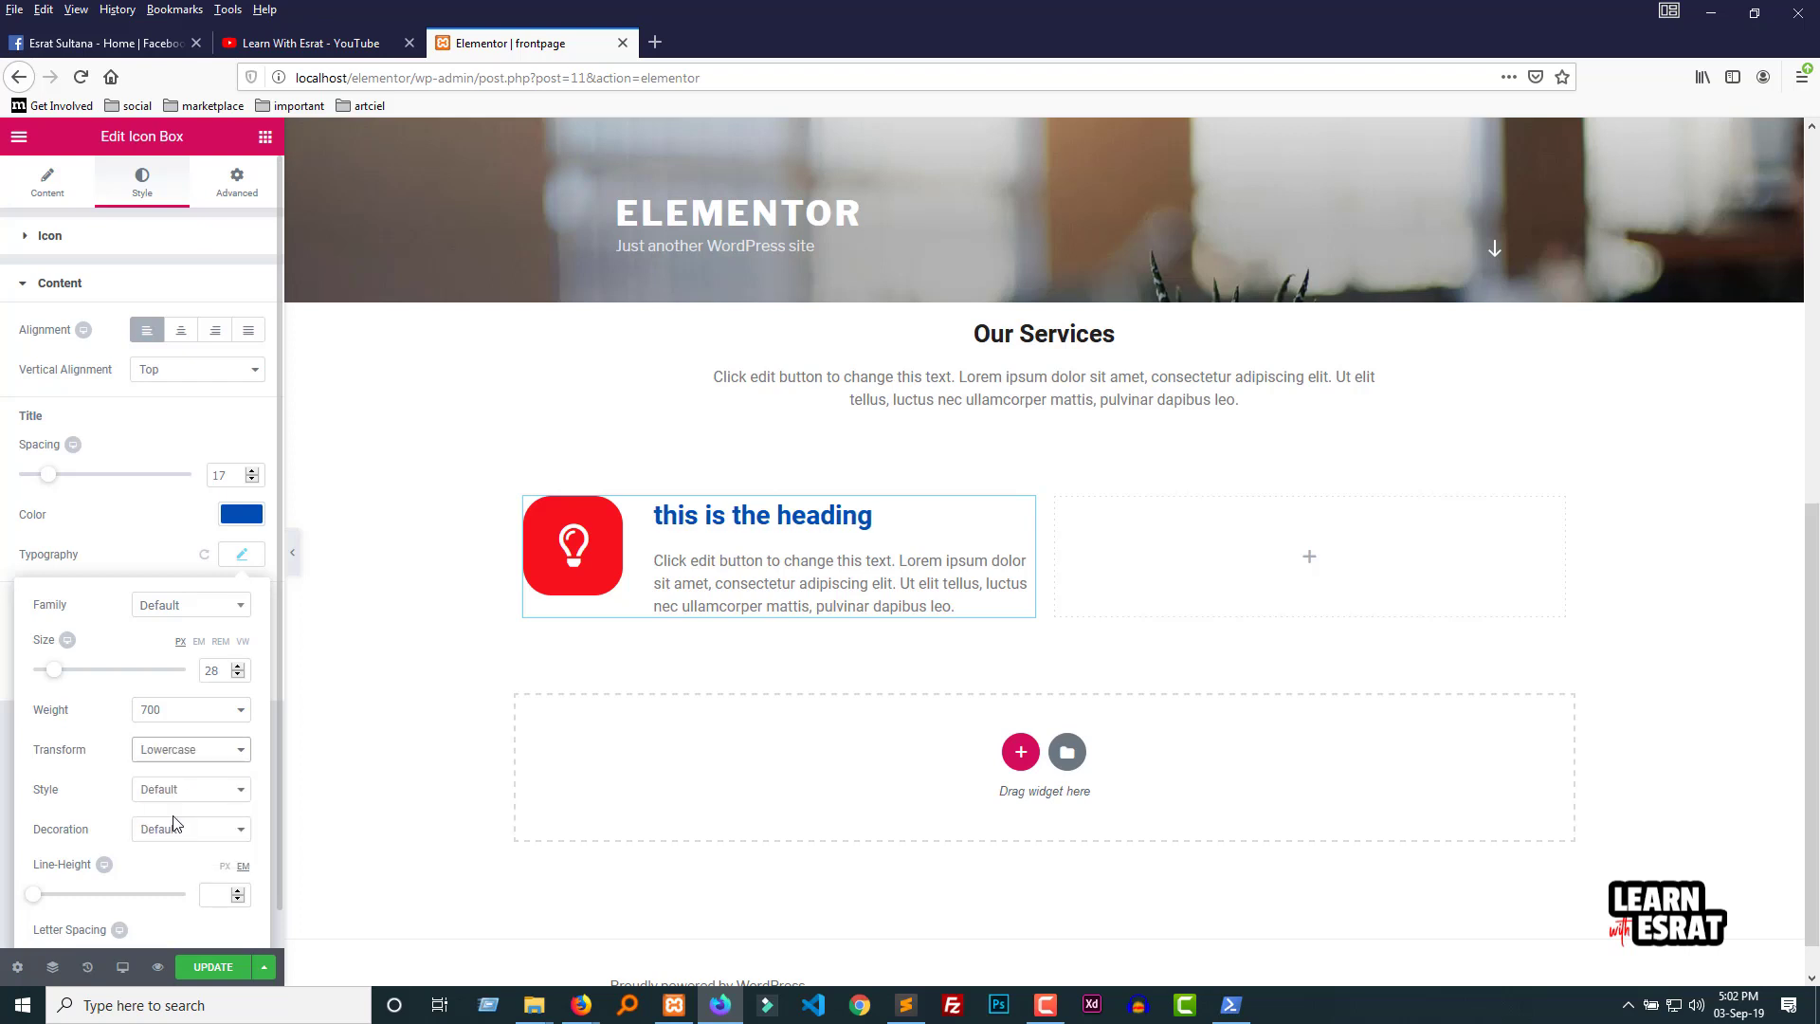
{"action": "left_click", "coordinate": [186, 751]}
{"action": "left_click", "coordinate": [183, 836]}
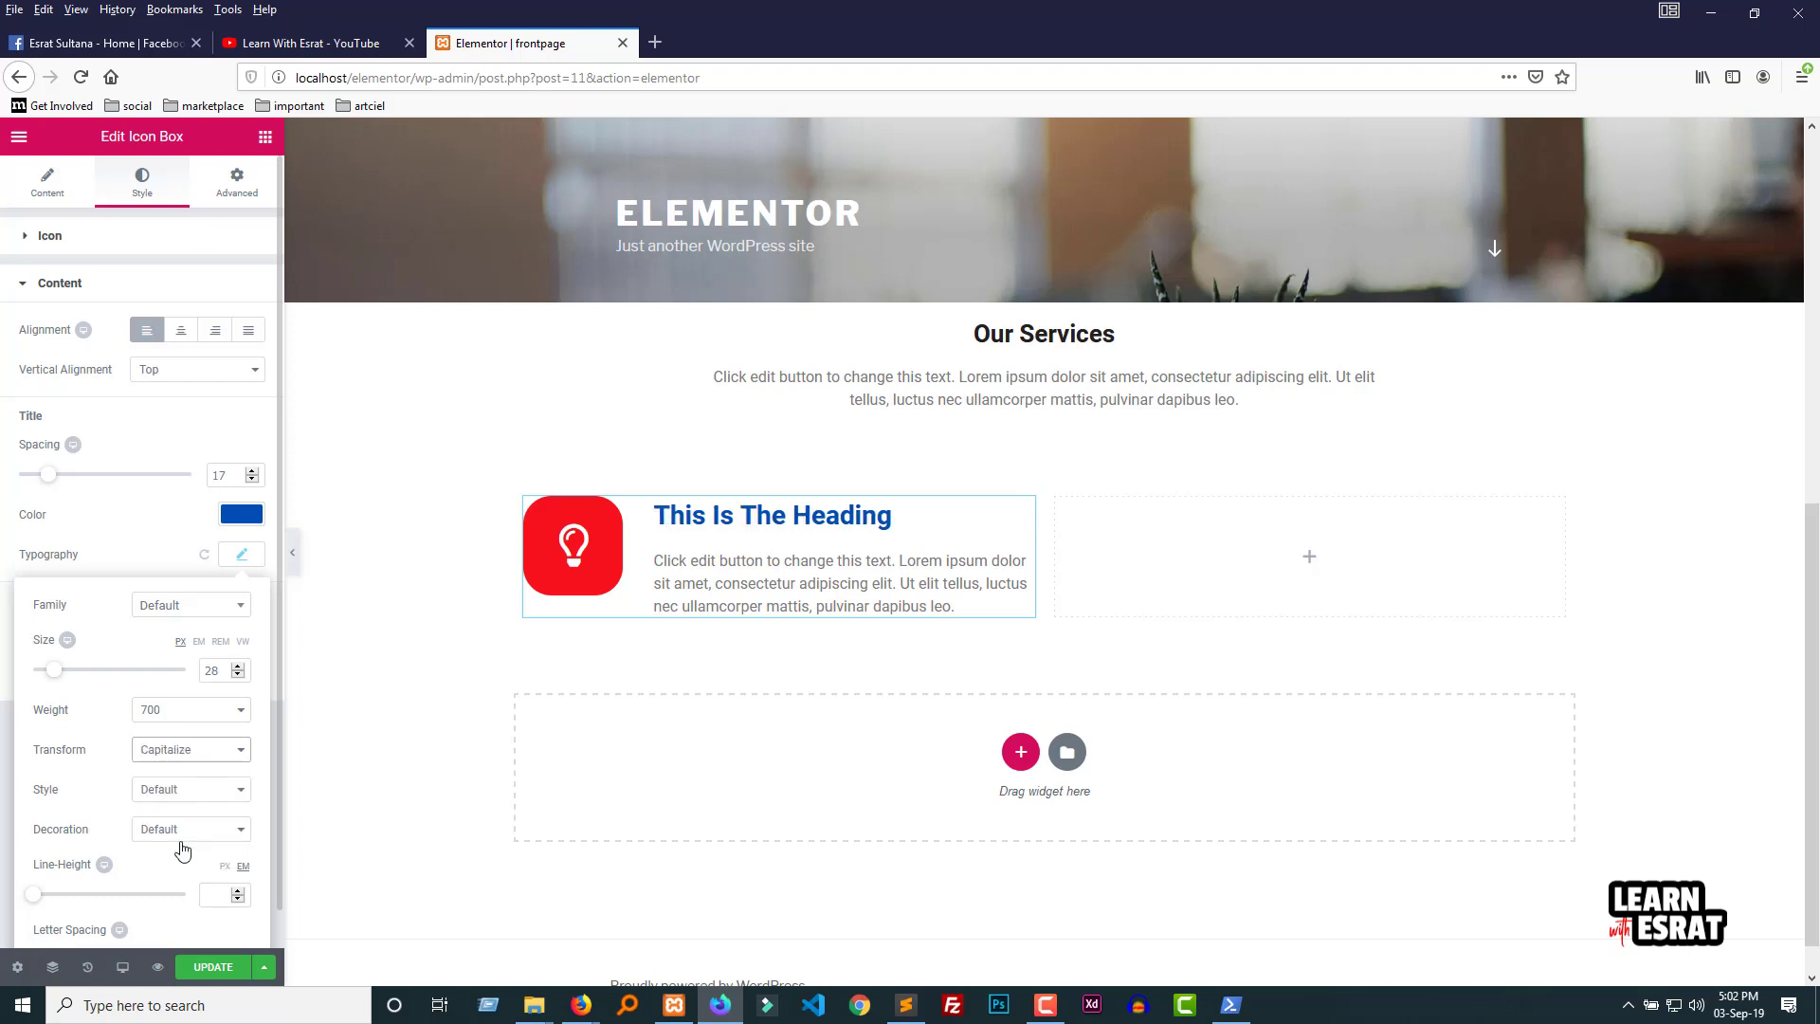
{"action": "left_click", "coordinate": [193, 750]}
{"action": "left_click", "coordinate": [214, 805]}
{"action": "left_click", "coordinate": [210, 749]}
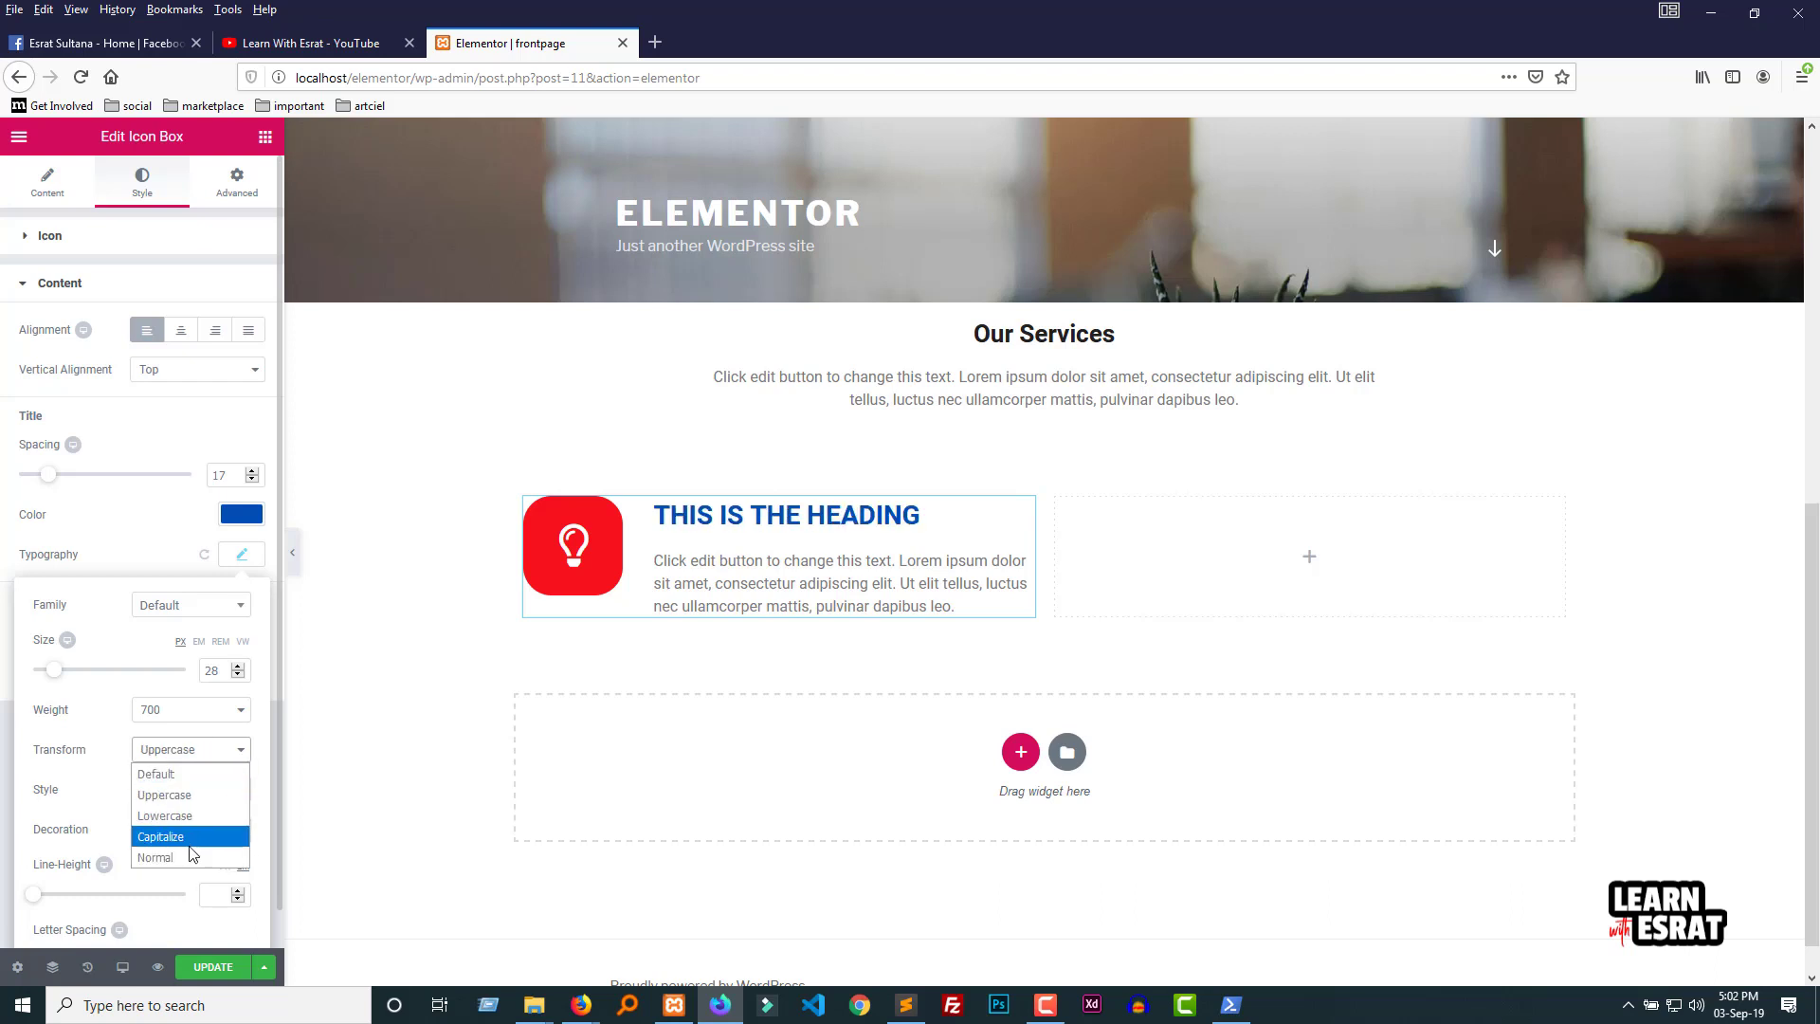
{"action": "left_click", "coordinate": [185, 837]}
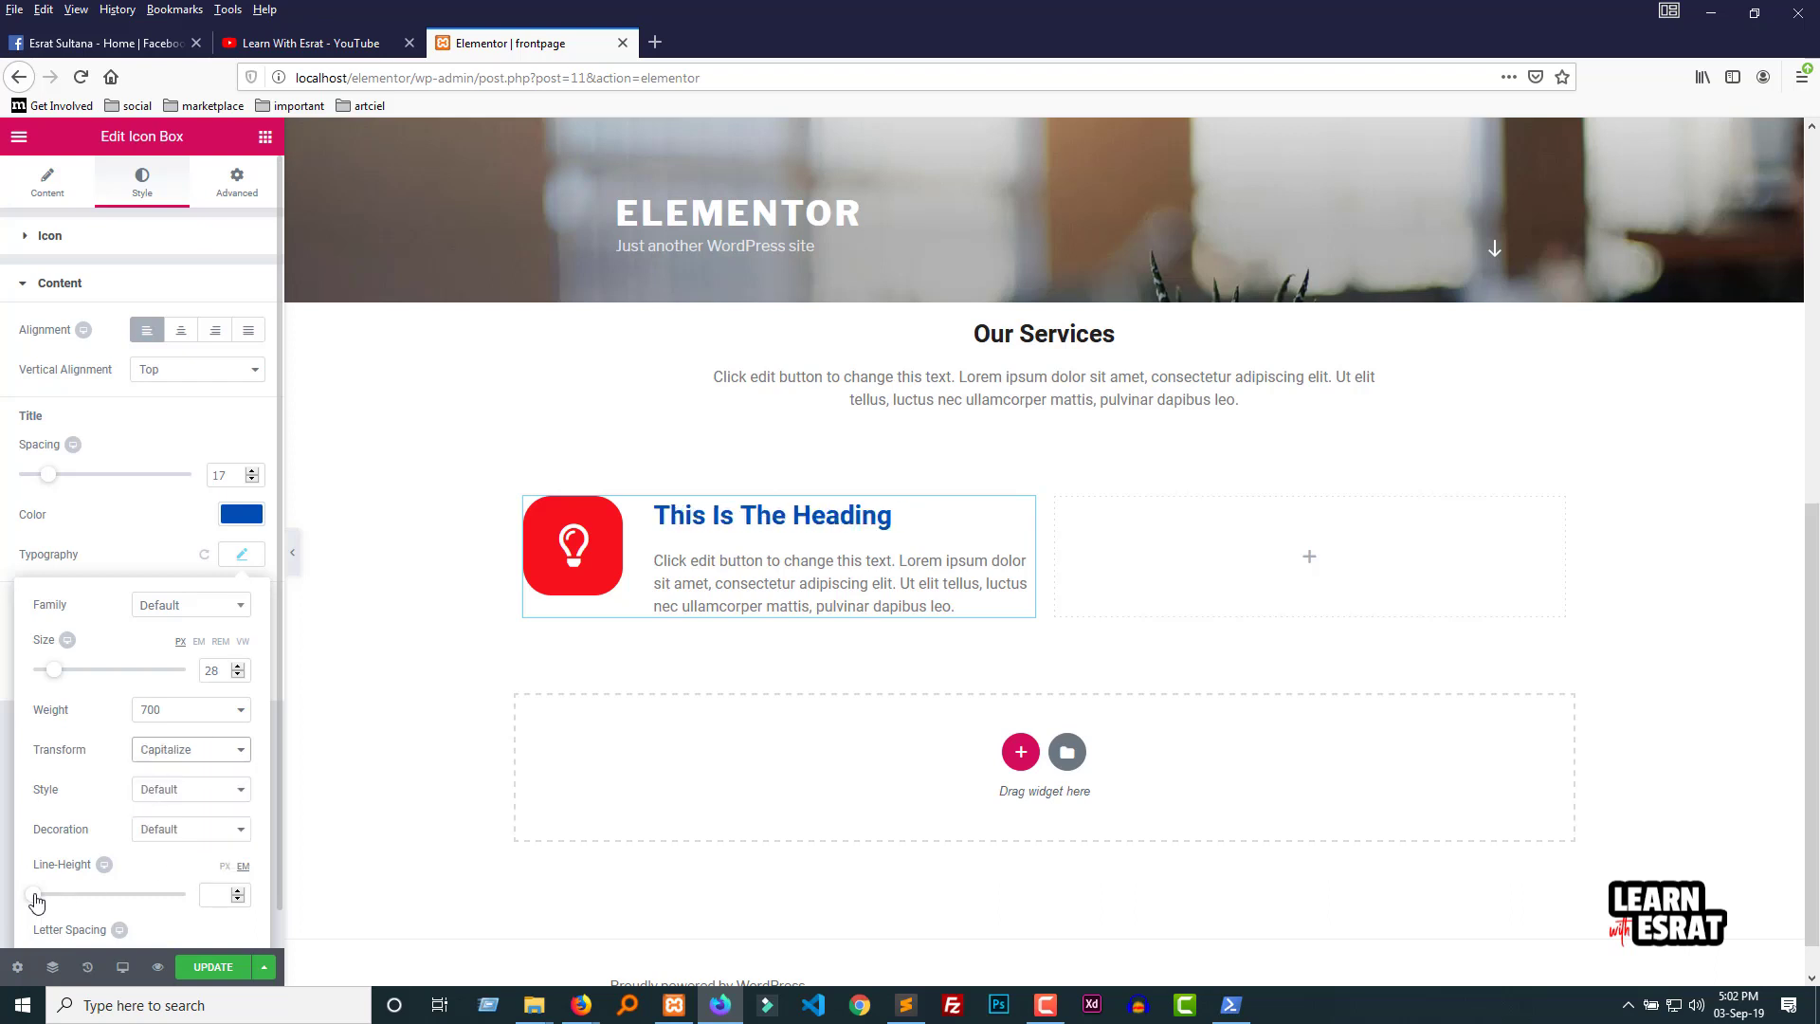
Step: Increase the icon box title's line height and letter spacing slightly
{"action": "left_click_drag", "start_coordinate": [36, 901], "coordinate": [90, 934]}
{"action": "scroll", "coordinate": [59, 904], "scroll_direction": "down", "scroll_amount": 1}
{"action": "left_click", "coordinate": [243, 519]}
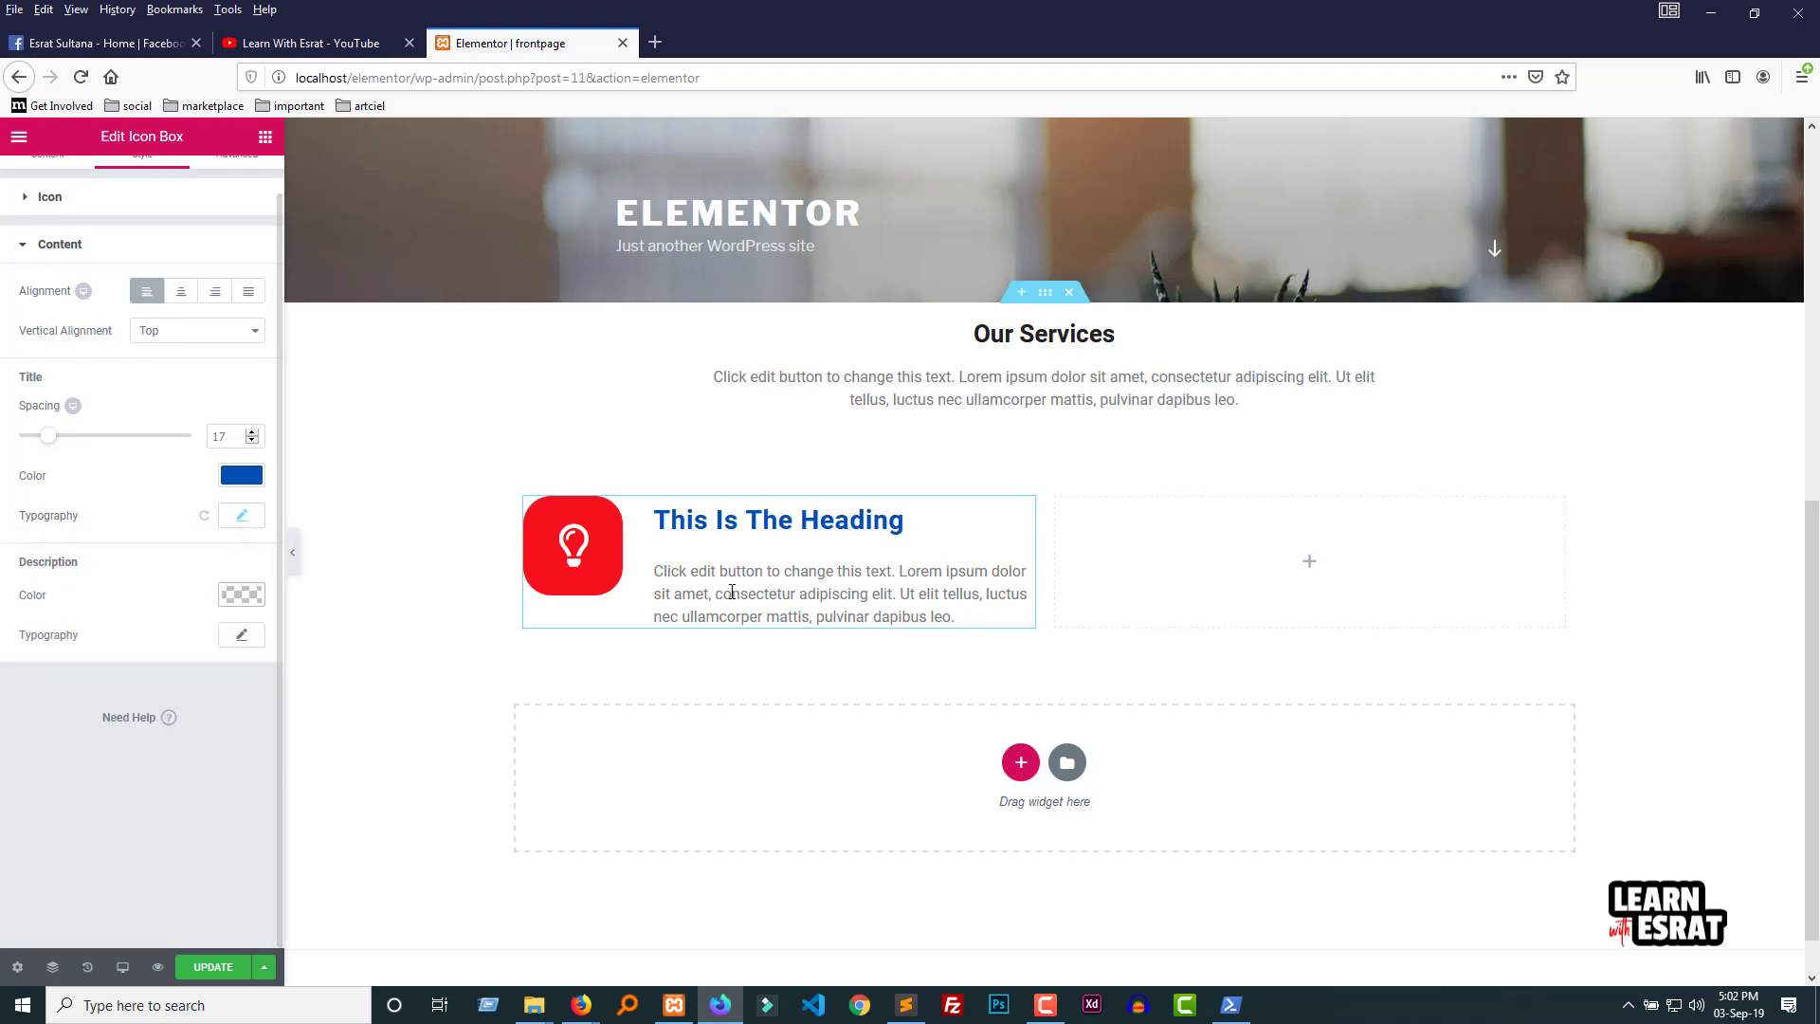
Step: Set the icon box description's color to the dark gray preset swatch
{"action": "left_click", "coordinate": [239, 597]}
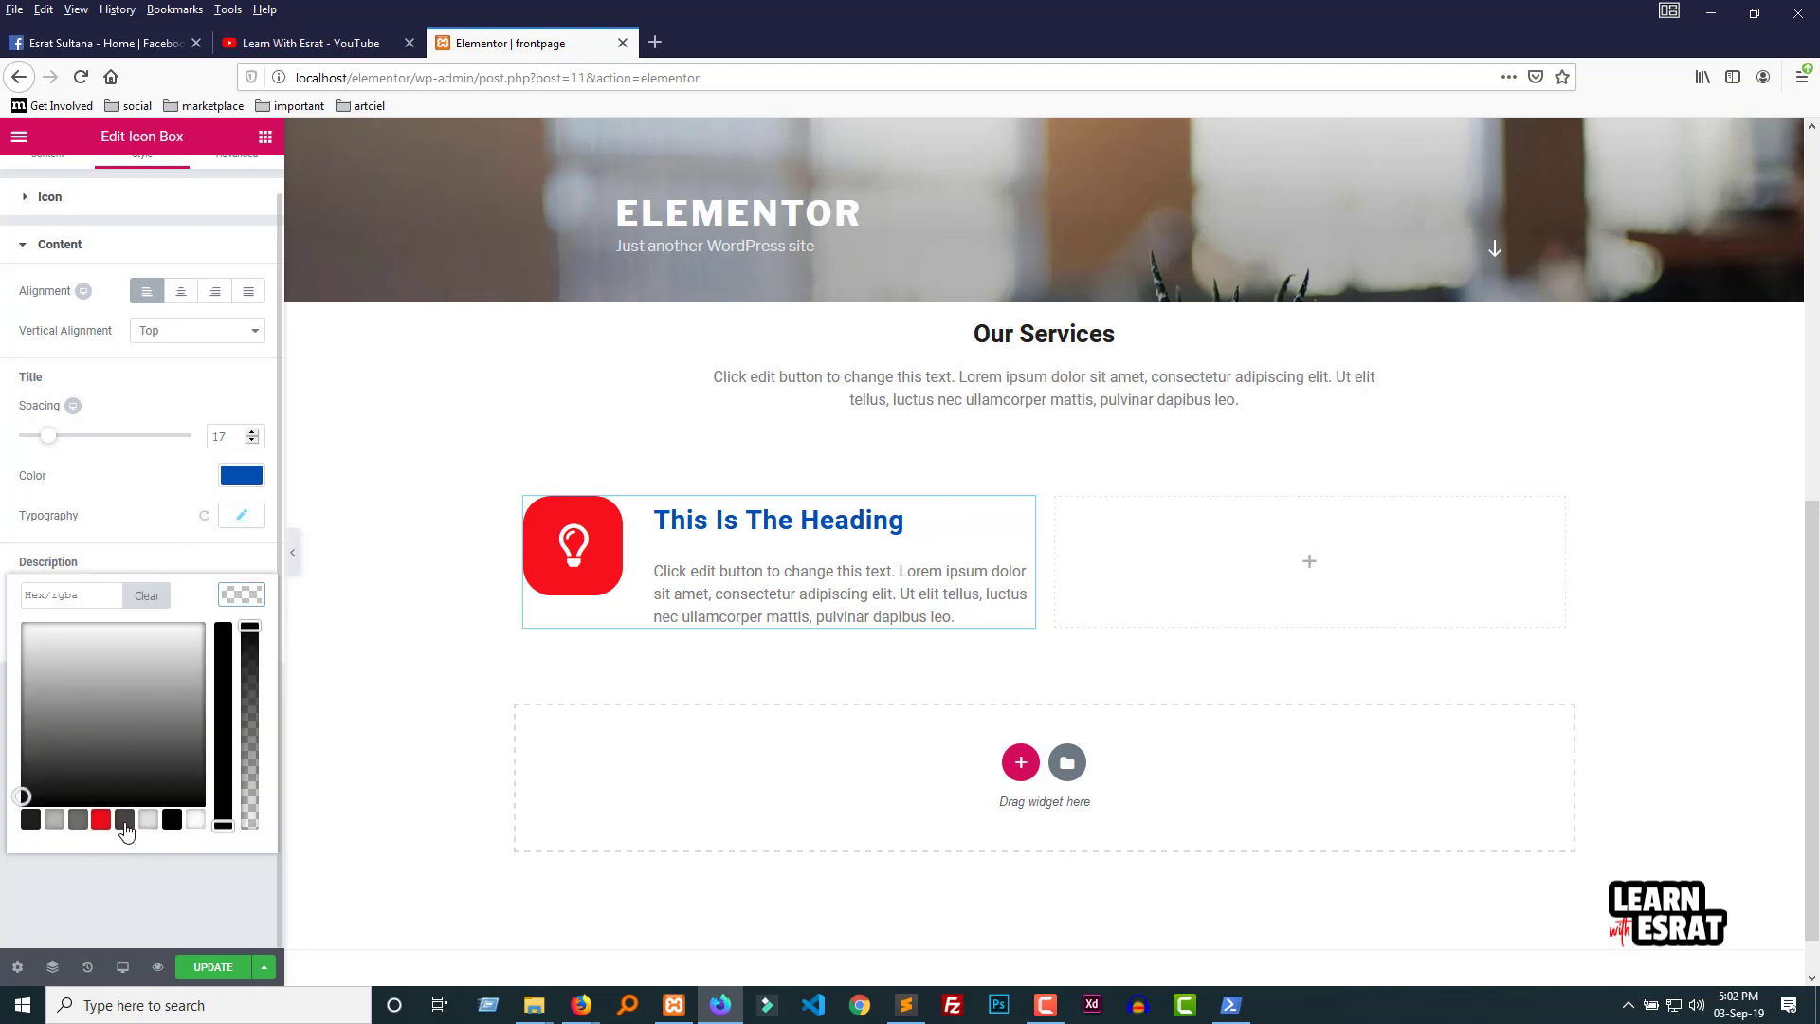
{"action": "left_click", "coordinate": [126, 820]}
{"action": "left_click", "coordinate": [157, 530]}
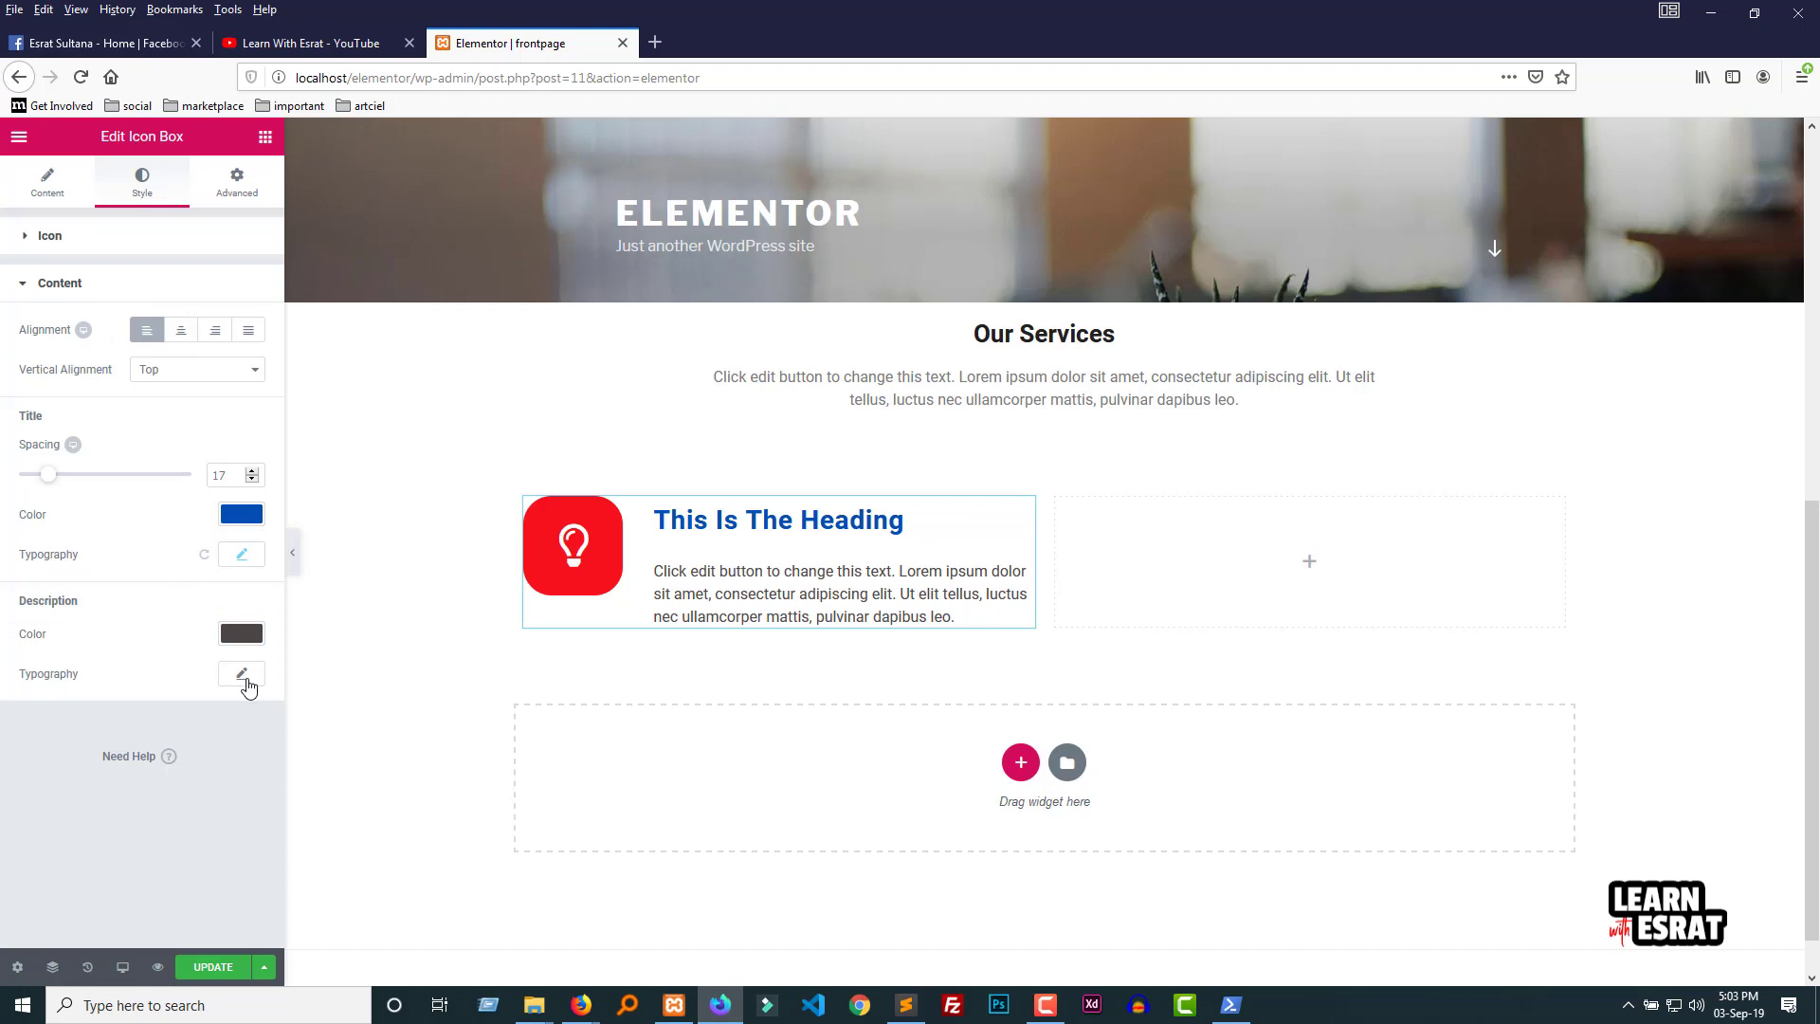
Step: Give the icon box a classic background in the light gray preset color for its normal state
{"action": "left_click", "coordinate": [243, 190]}
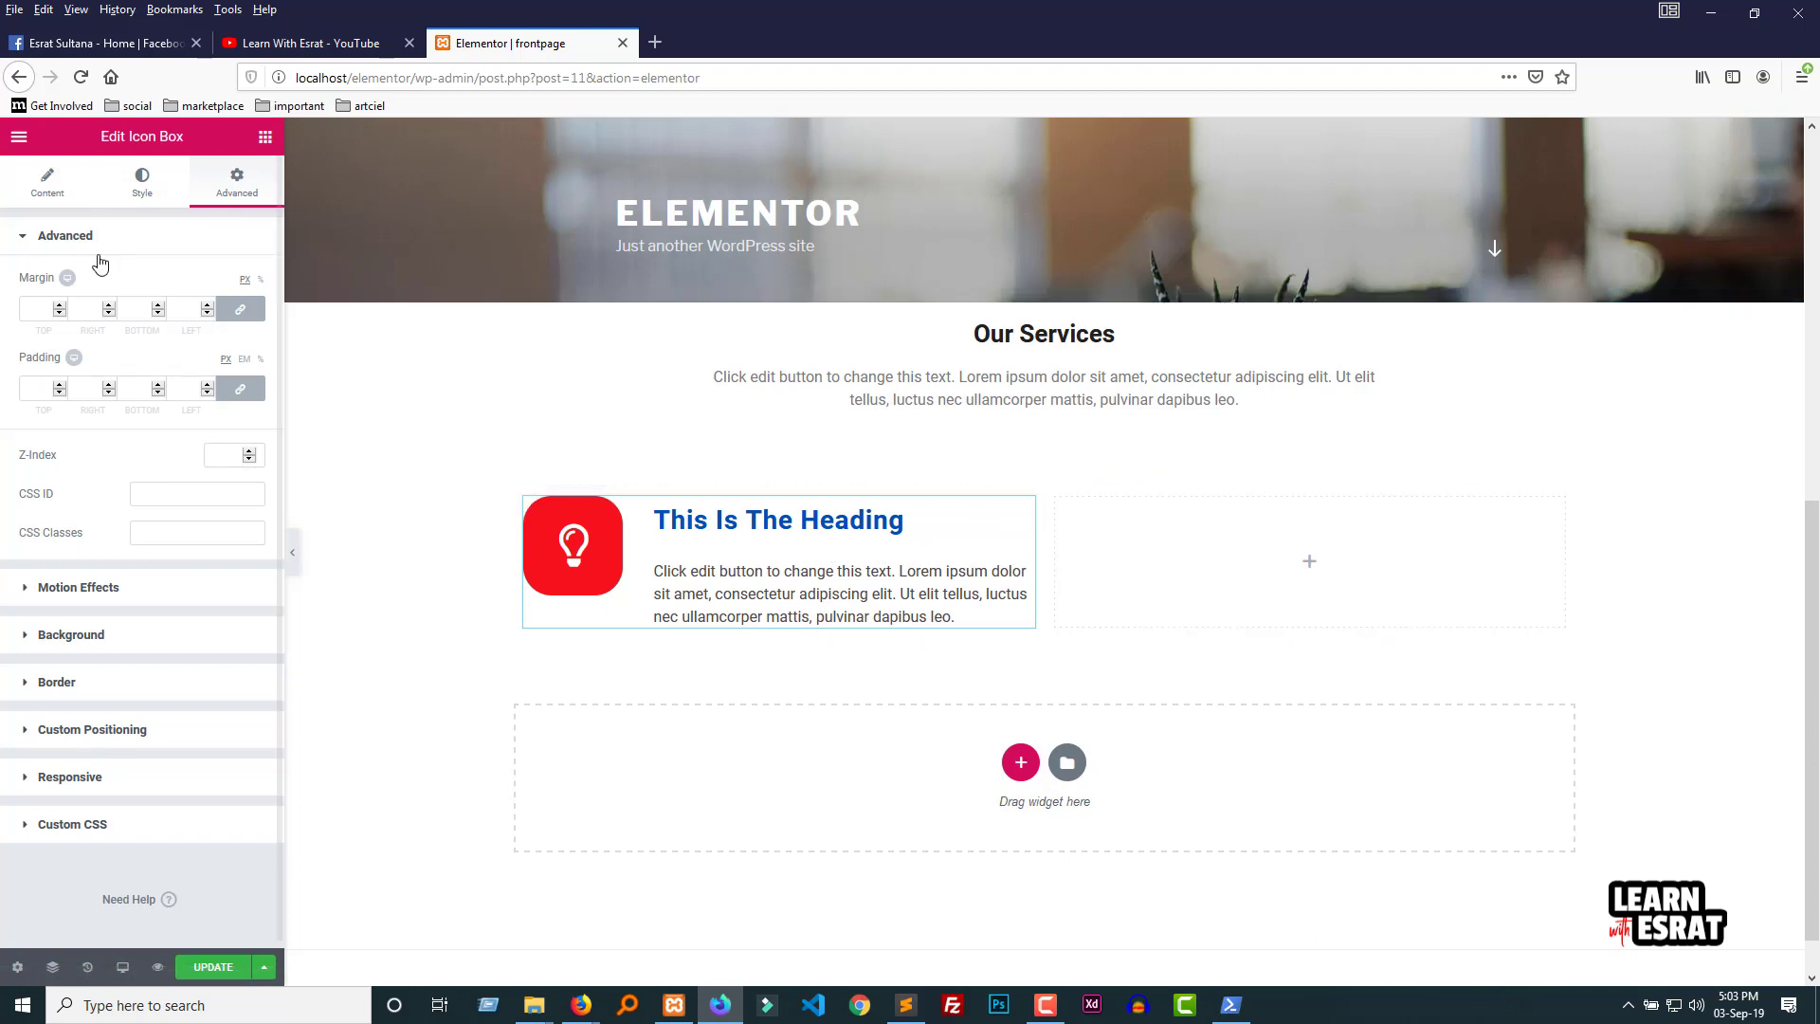
{"action": "left_click", "coordinate": [132, 646]}
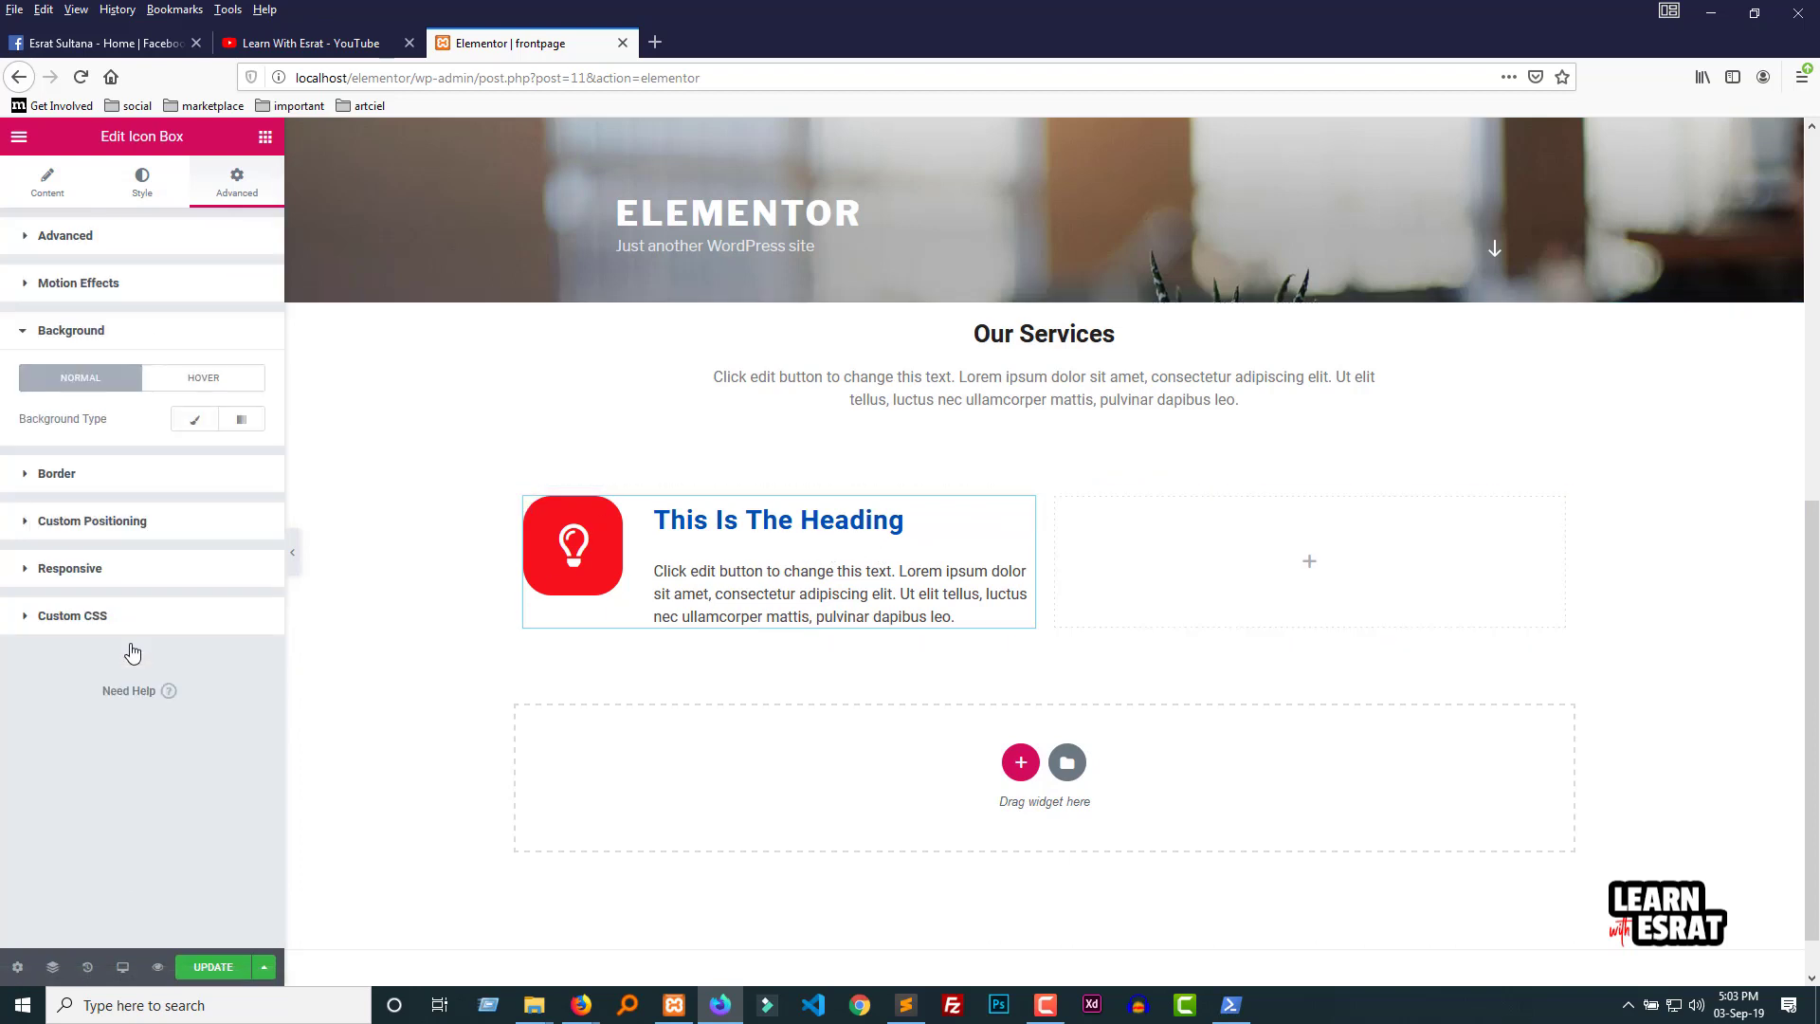
{"action": "left_click", "coordinate": [193, 425]}
{"action": "left_click", "coordinate": [244, 459]}
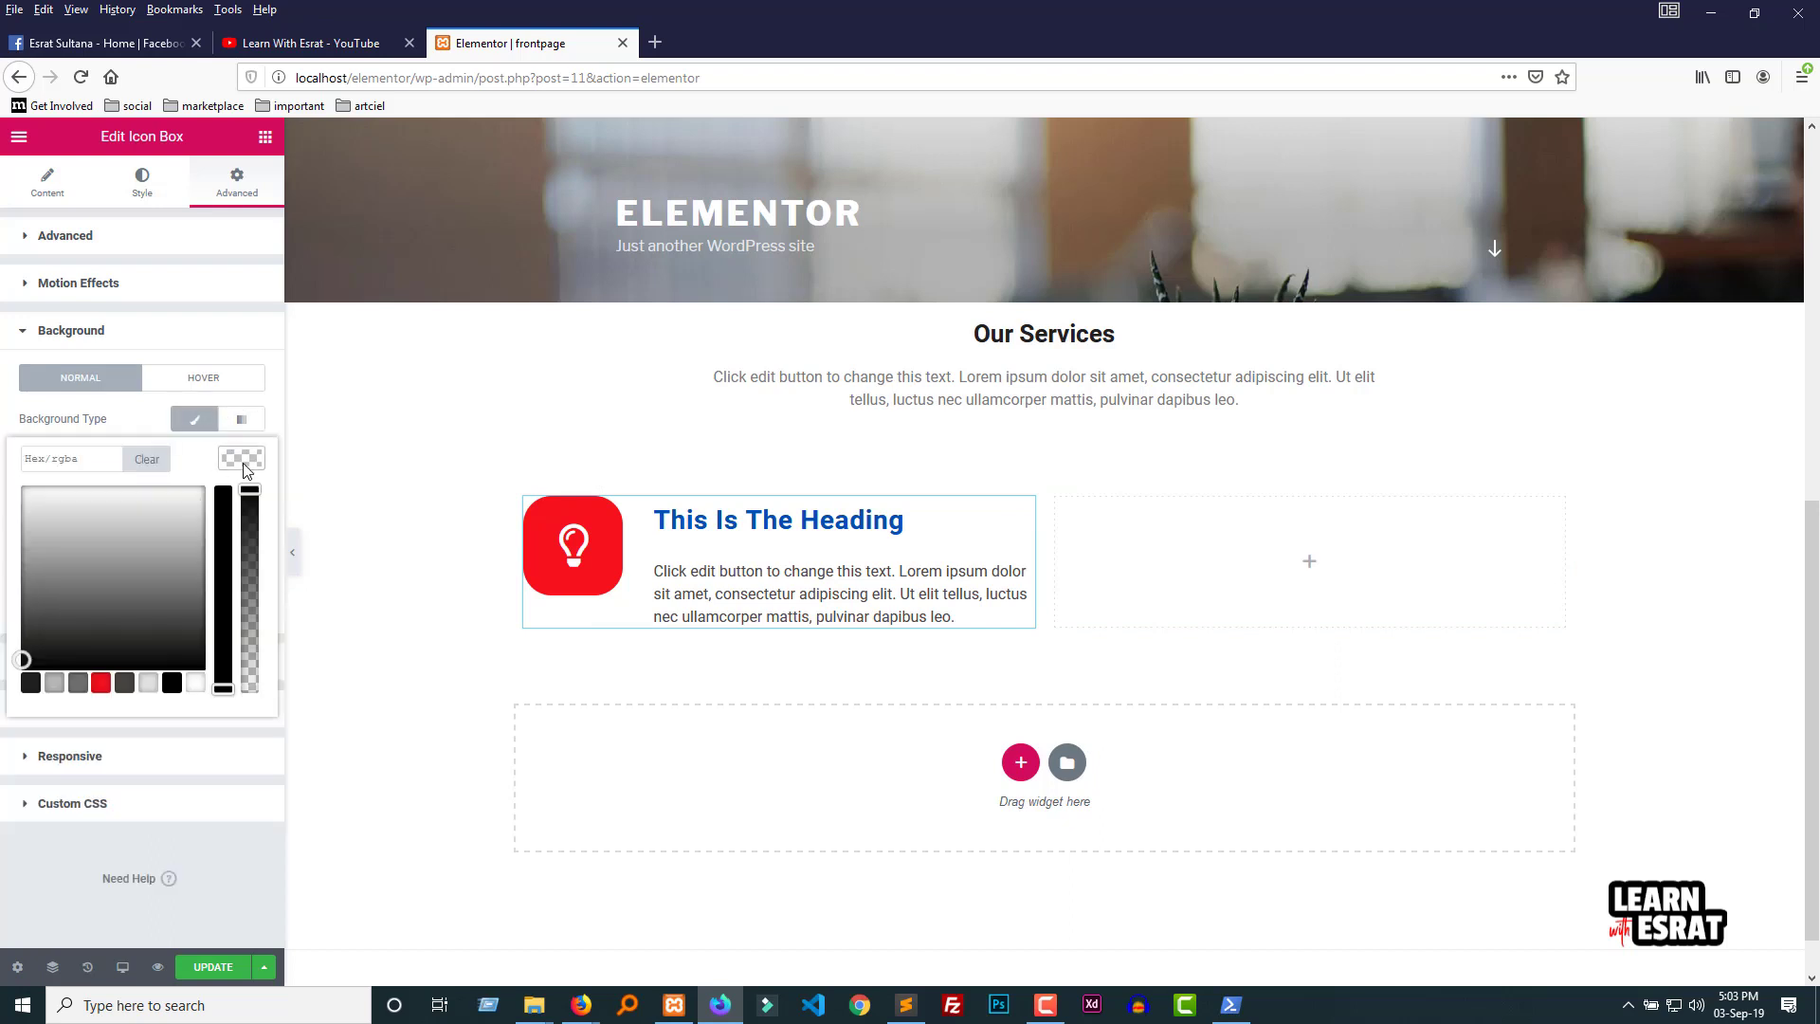
{"action": "left_click", "coordinate": [149, 684]}
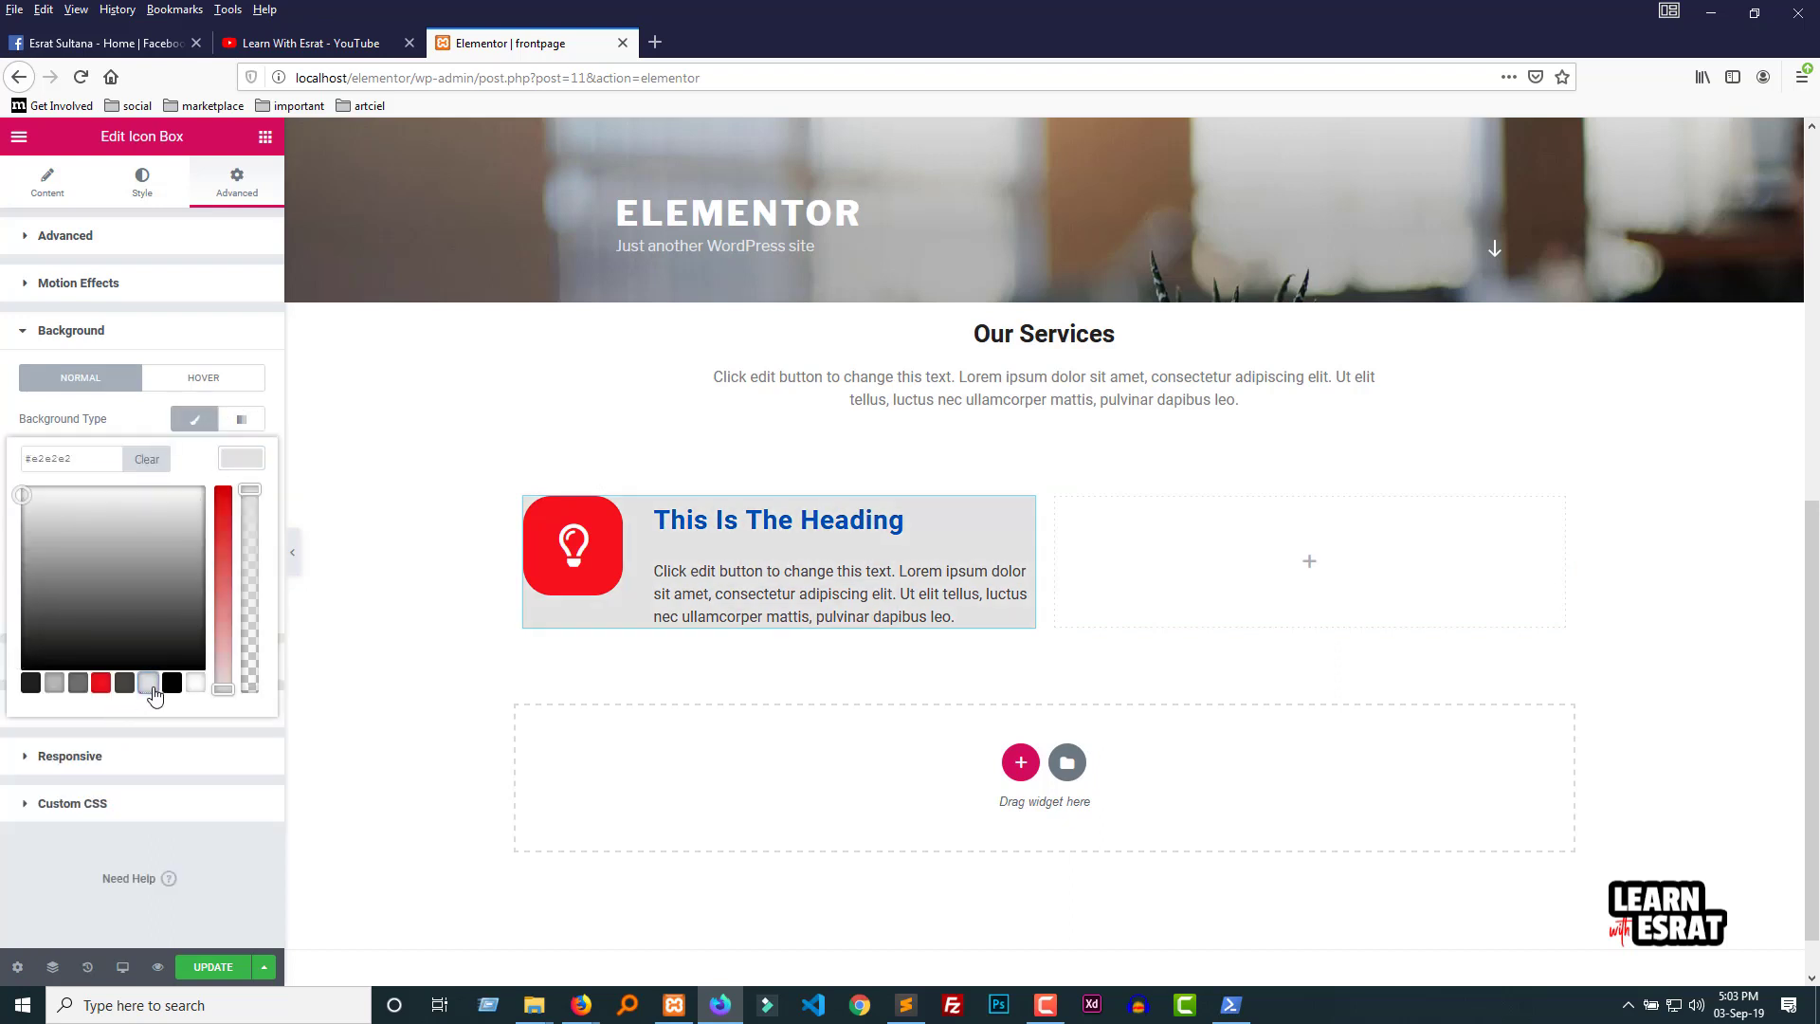
{"action": "left_click", "coordinate": [276, 395]}
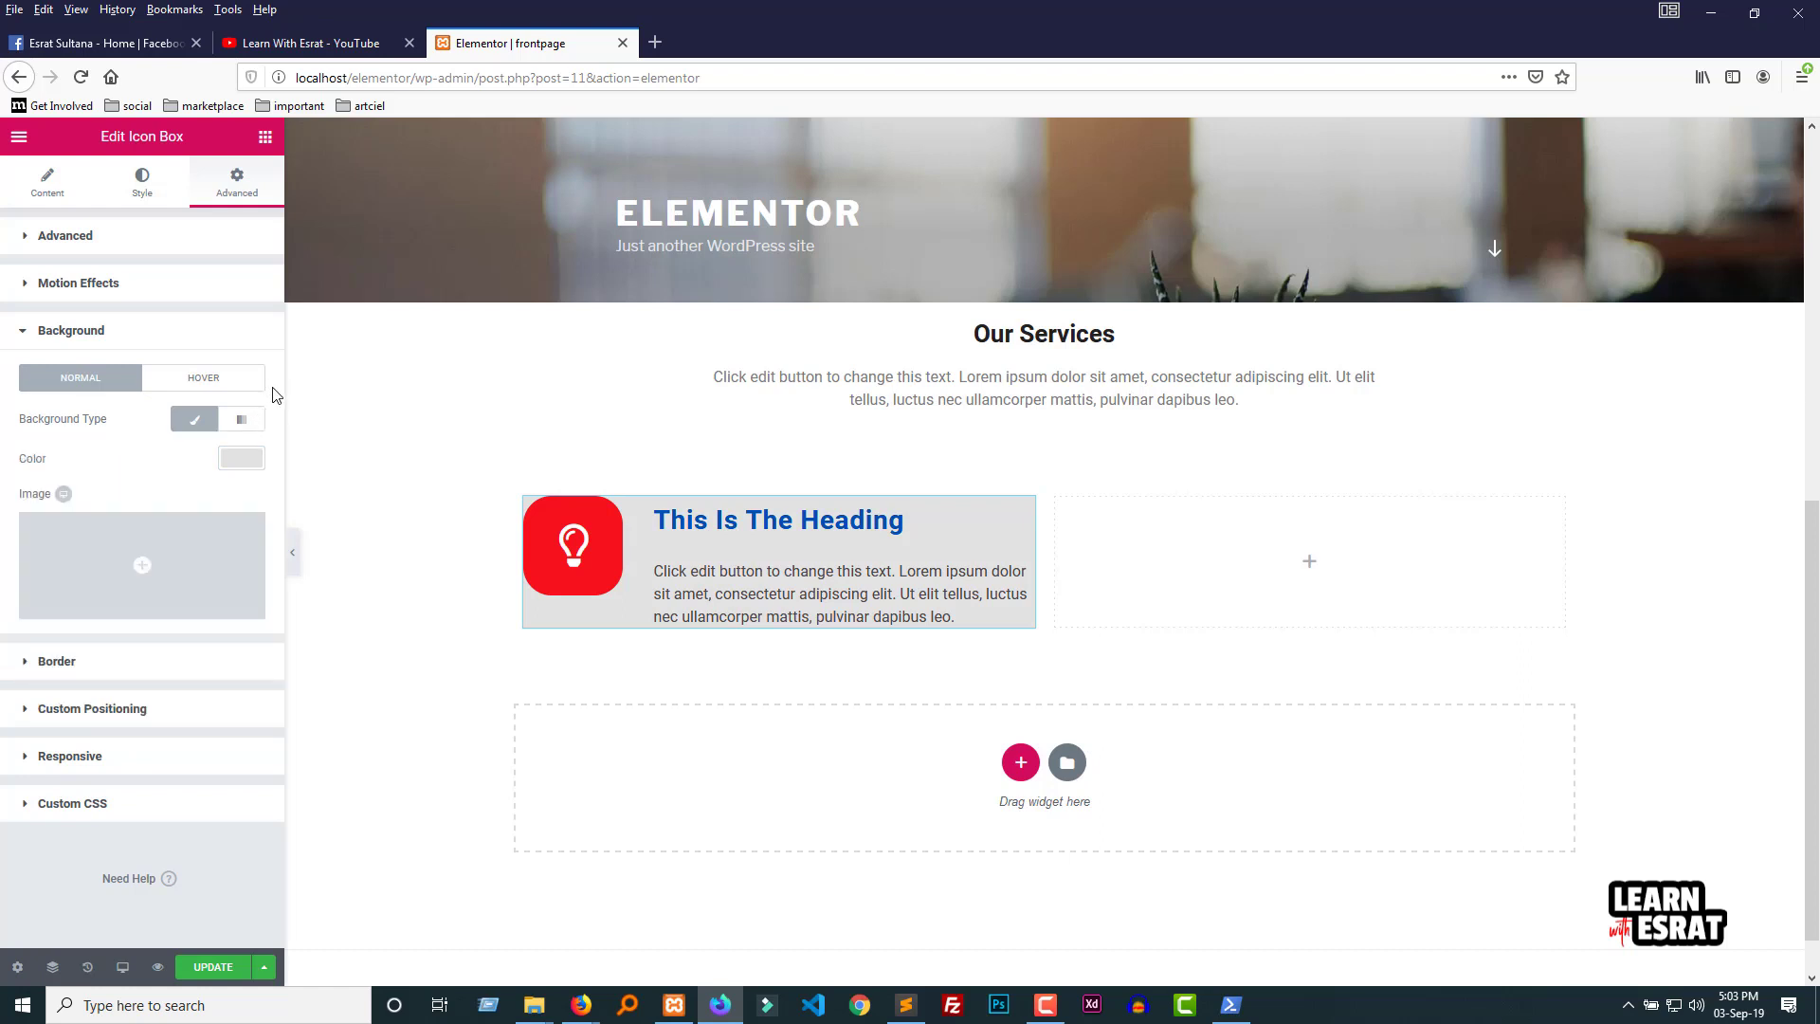
Step: Set the icon box's padding to 30 px on all four sides
{"action": "left_click", "coordinate": [86, 235]}
{"action": "left_click", "coordinate": [38, 394]}
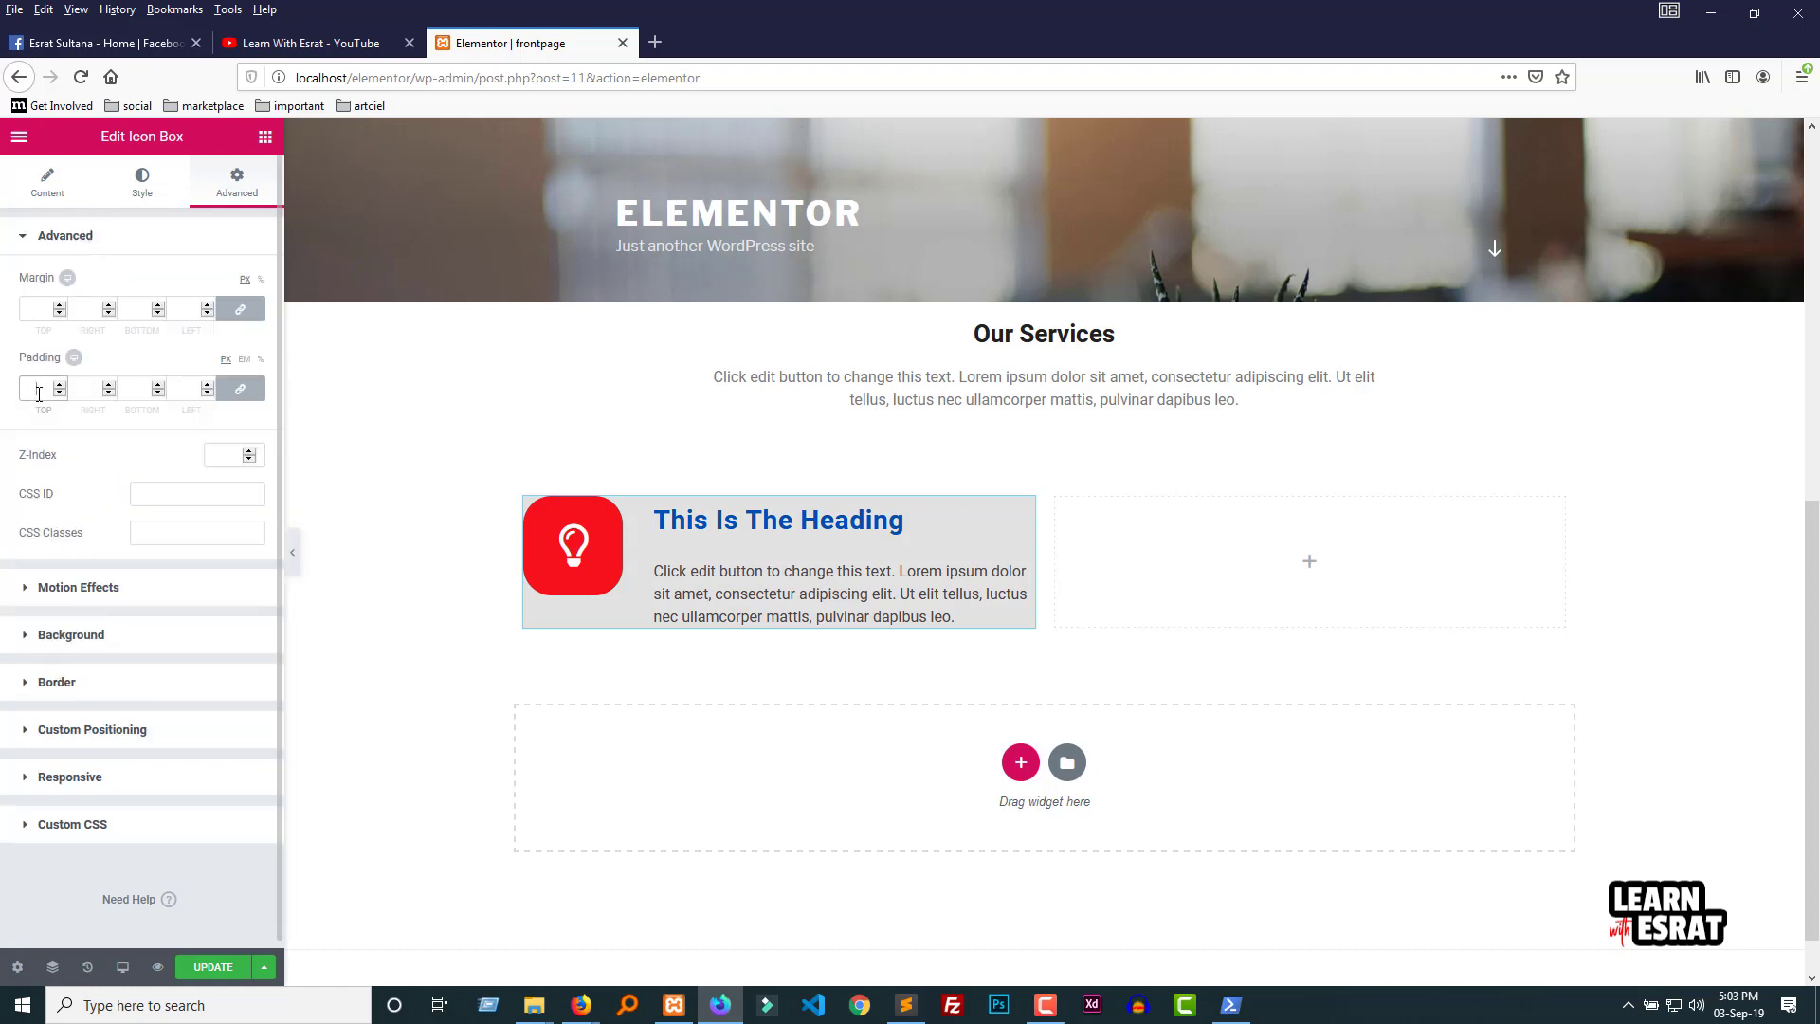
{"action": "type", "text": "3"}
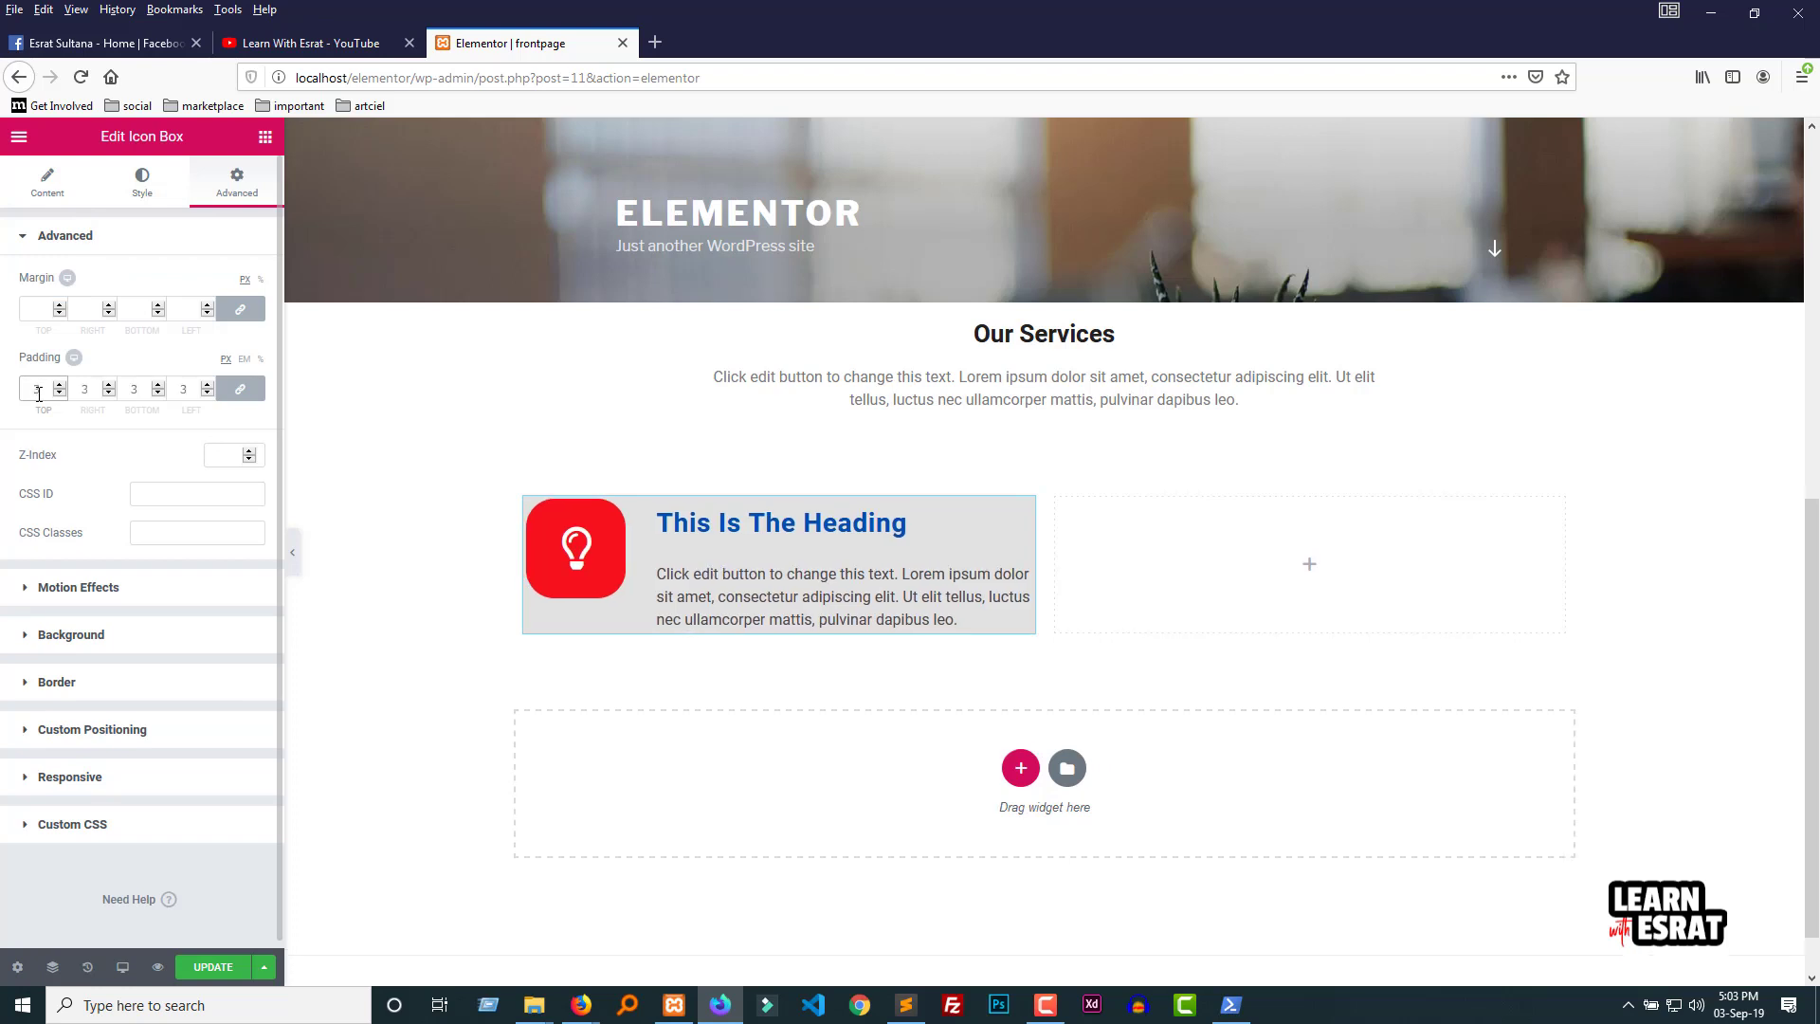
{"action": "type", "text": "0"}
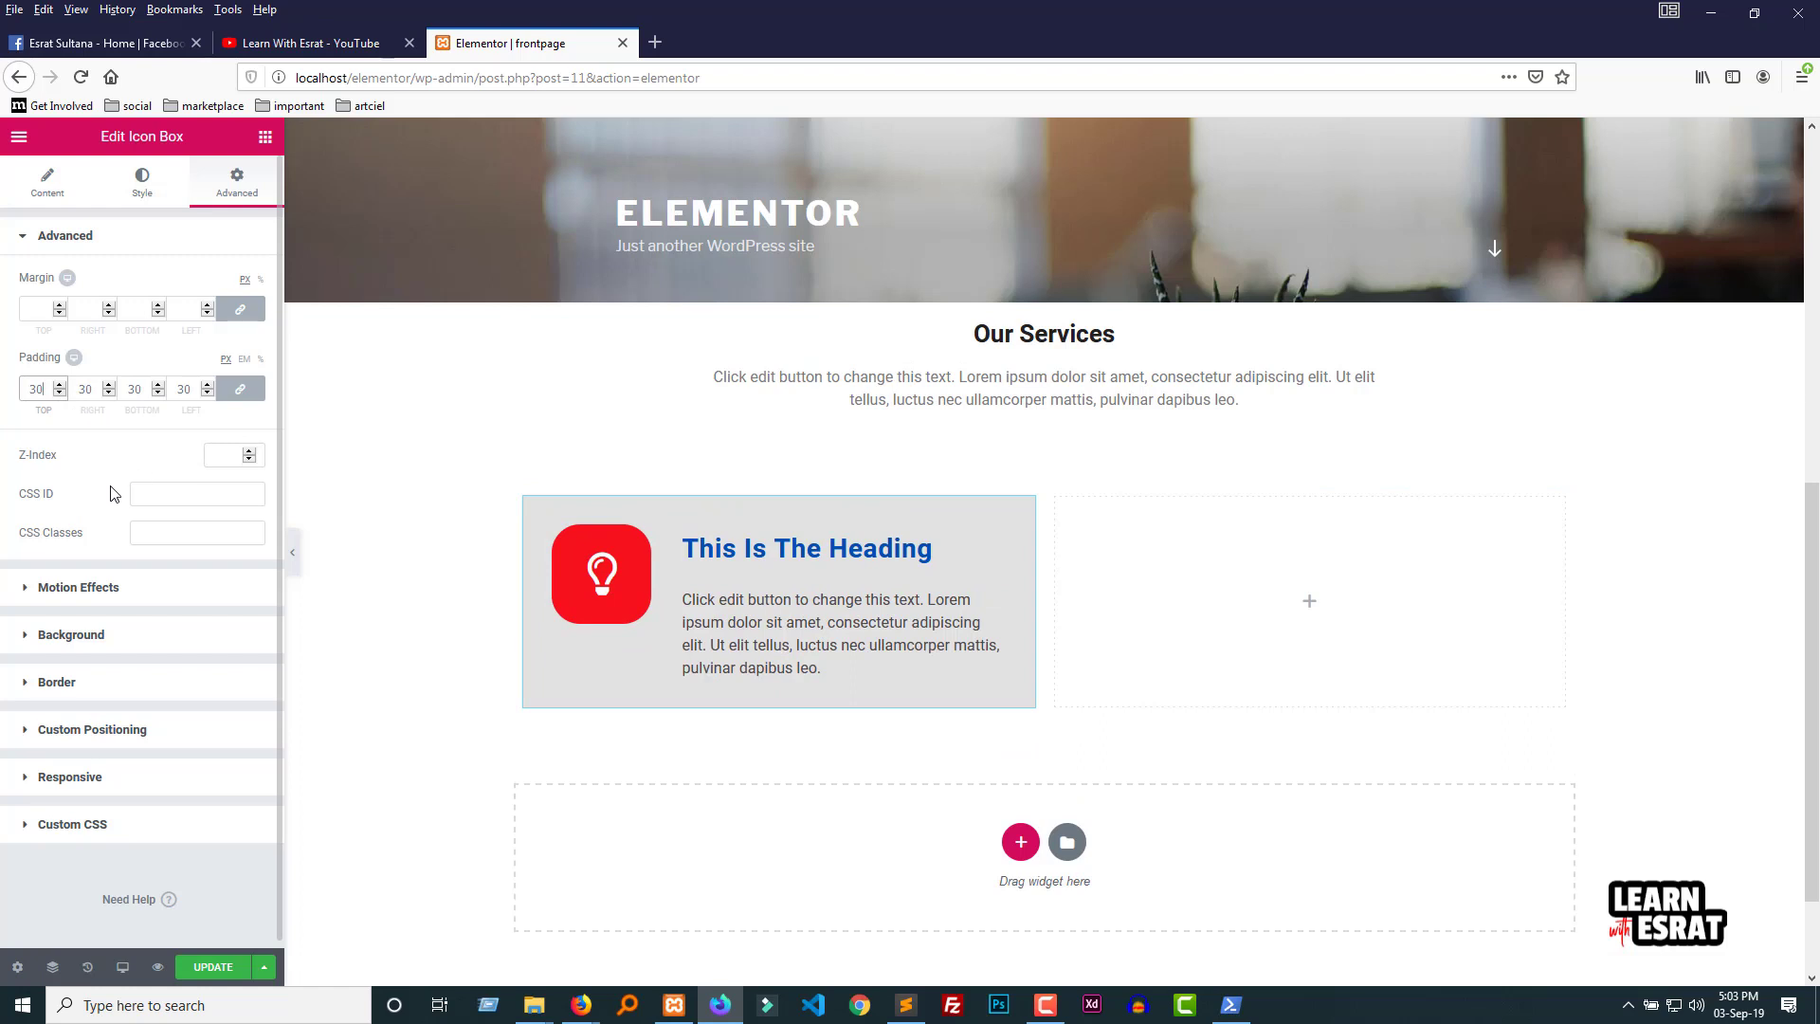
{"action": "left_click", "coordinate": [99, 461]}
Step: Set the icon box's normal-state border radius to 5 px on all four corners
{"action": "left_click", "coordinate": [97, 687]}
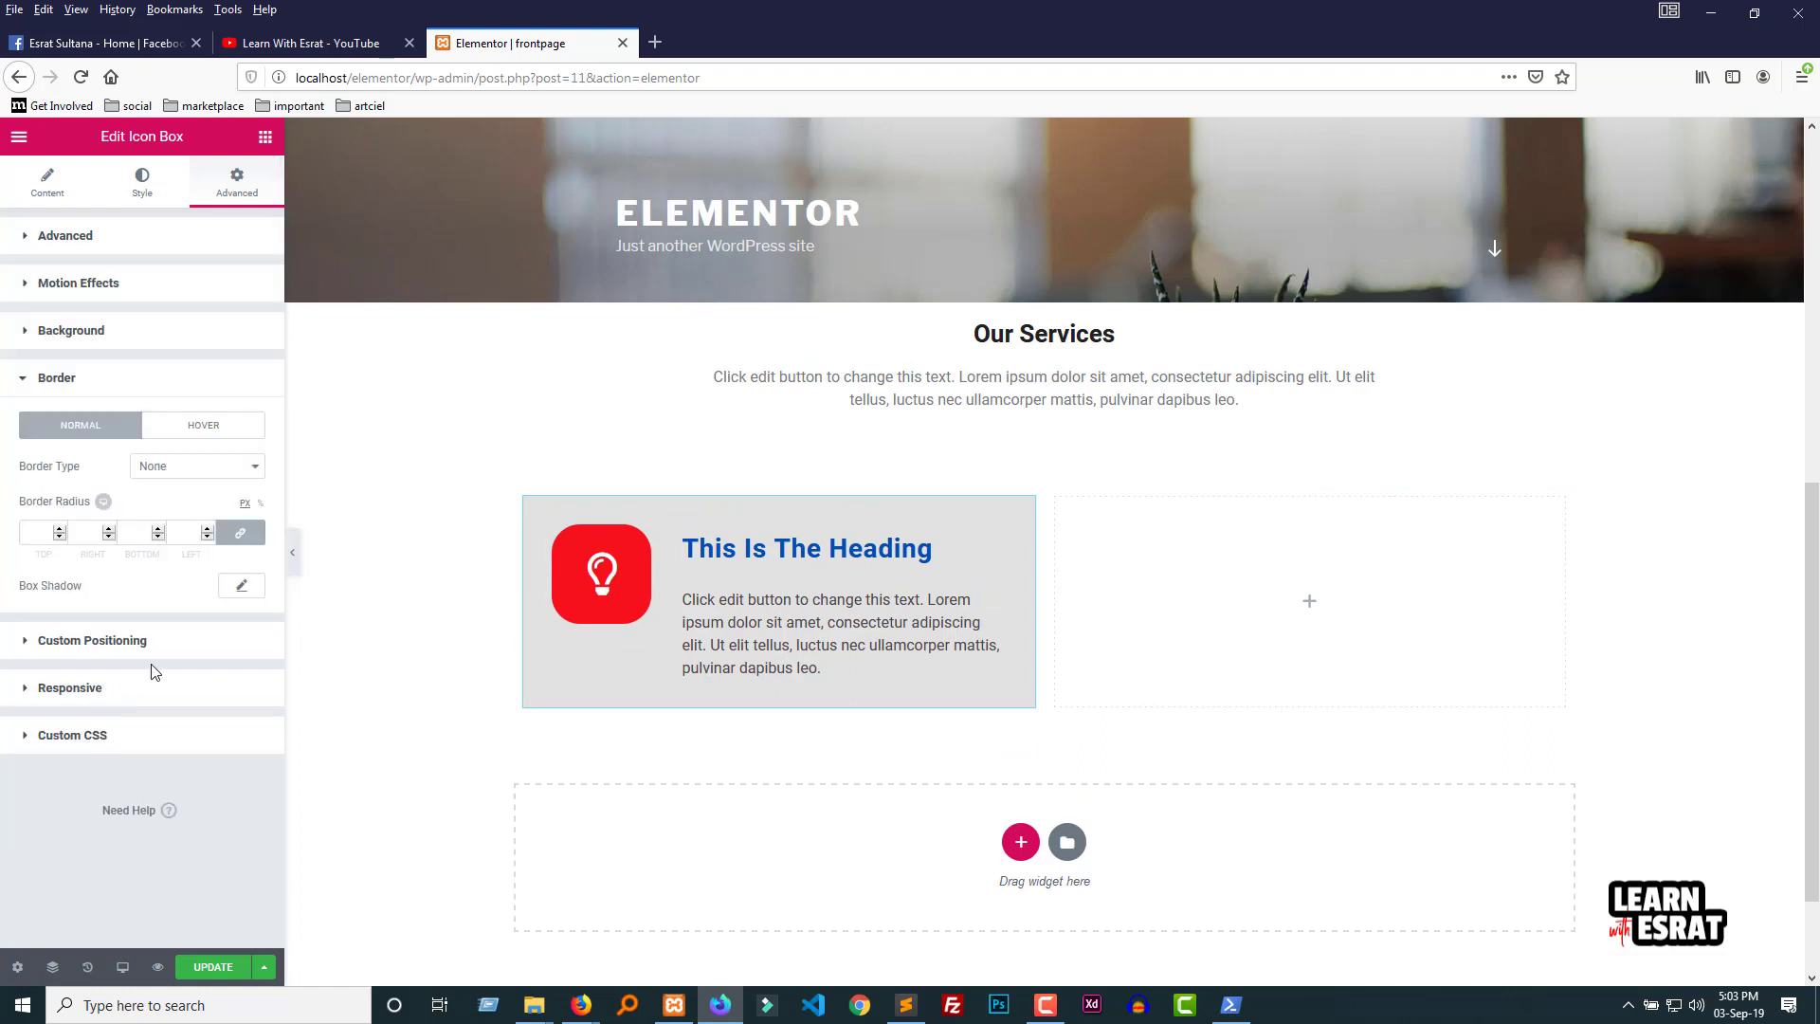
{"action": "left_click", "coordinate": [32, 537]}
{"action": "left_click", "coordinate": [133, 593]}
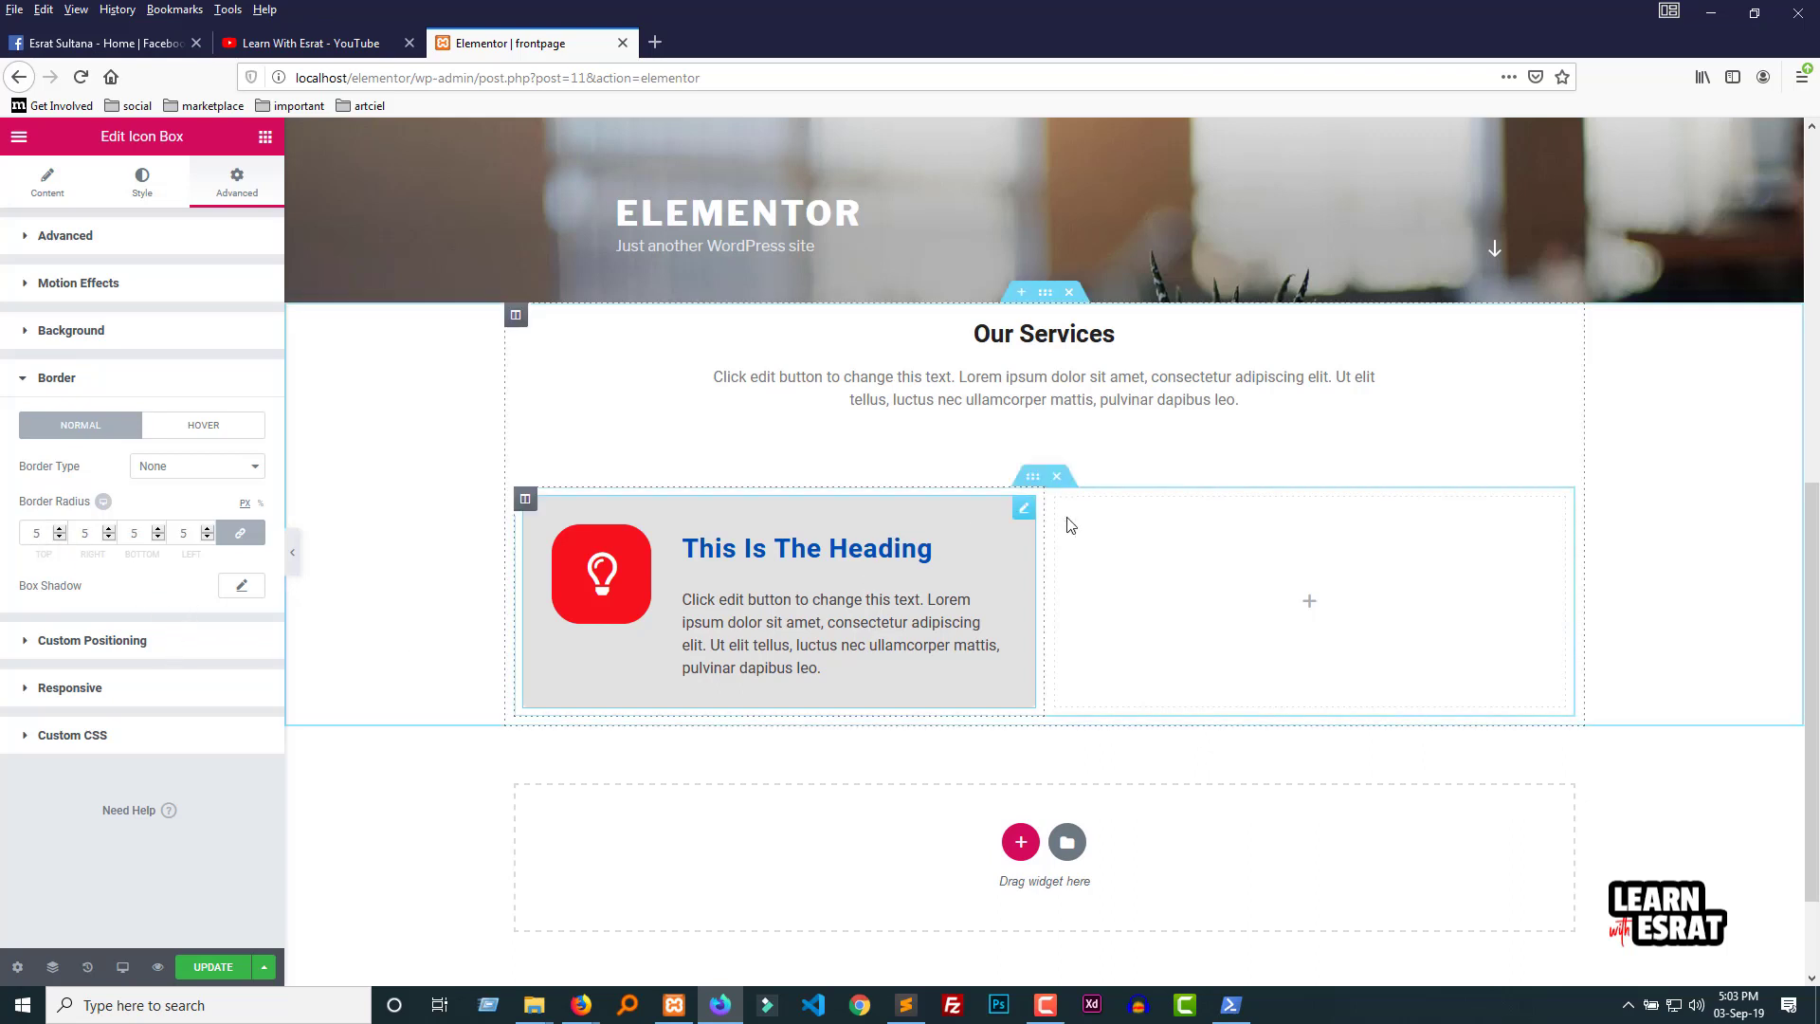
Step: Add a box shadow to the icon box and lower its horizontal offset and spread below zero
{"action": "left_click", "coordinate": [241, 586]}
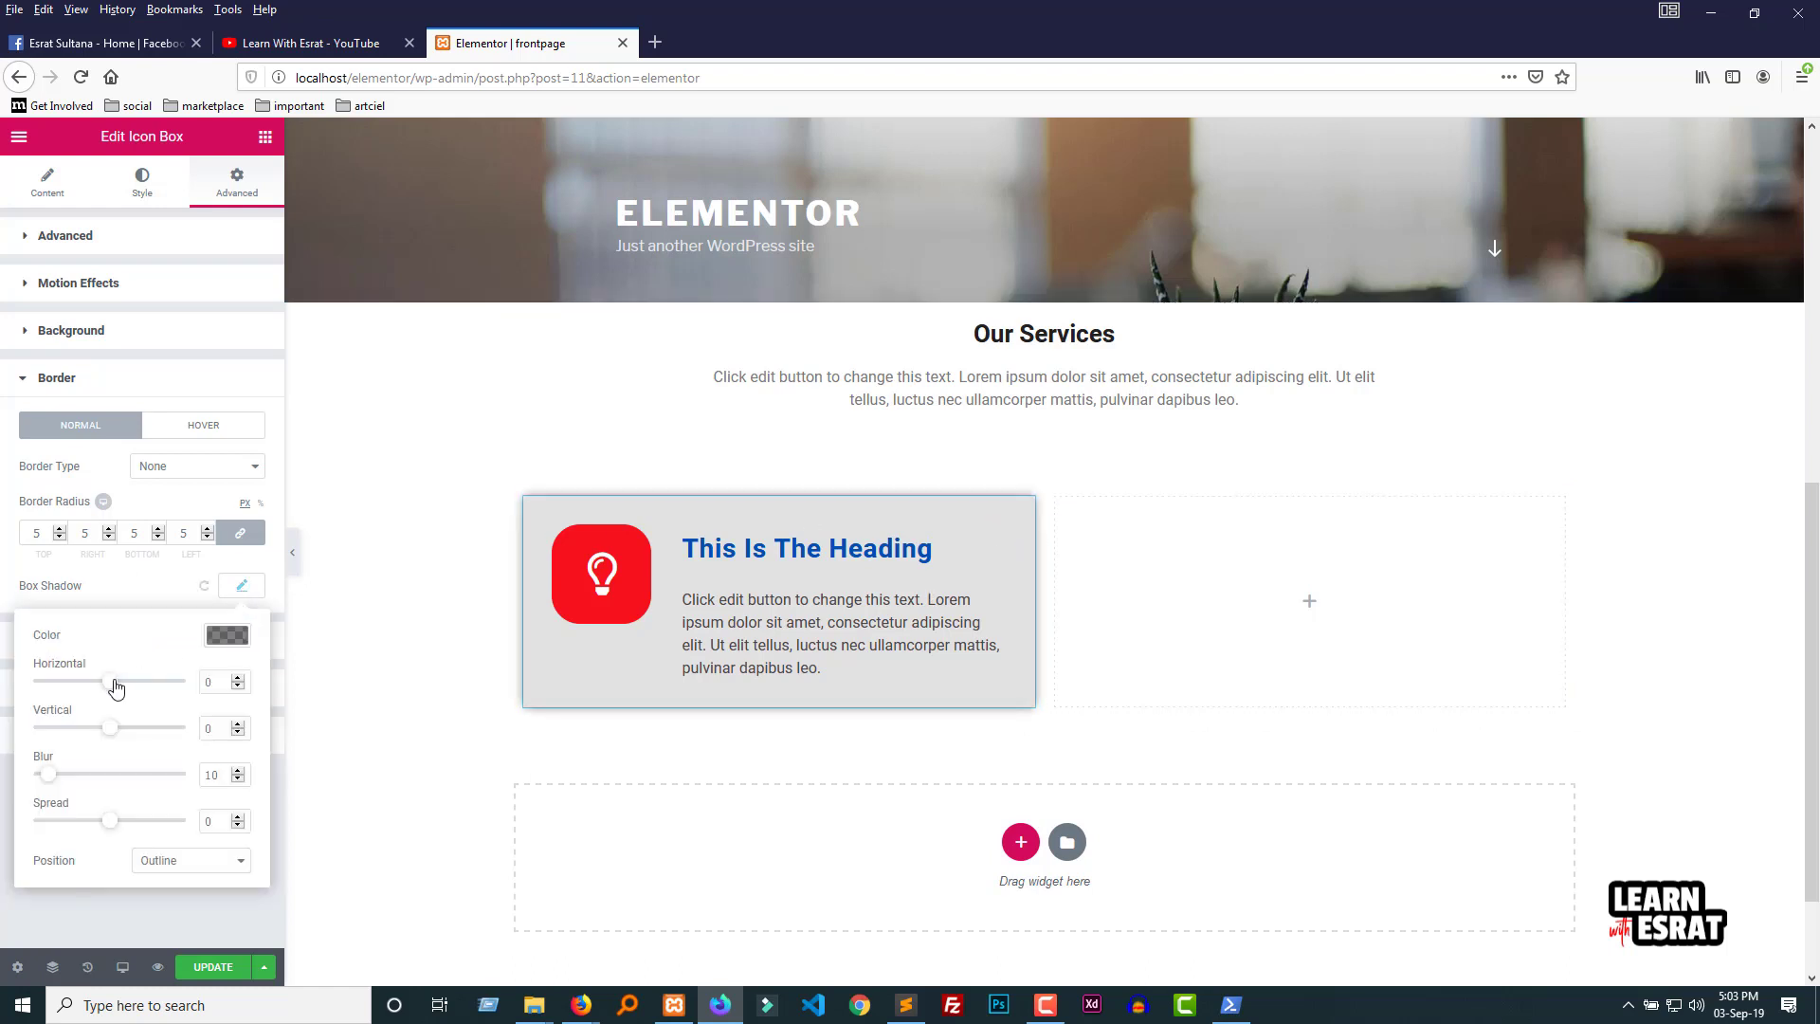
{"action": "mouse_move", "coordinate": [115, 688]}
{"action": "left_mouse_down"}
{"action": "mouse_move", "coordinate": [62, 684]}
{"action": "mouse_move", "coordinate": [90, 682]}
{"action": "left_mouse_up"}
{"action": "mouse_move", "coordinate": [98, 824]}
{"action": "left_mouse_down"}
{"action": "mouse_move", "coordinate": [61, 825]}
{"action": "mouse_move", "coordinate": [76, 820]}
{"action": "left_mouse_up"}
{"action": "left_click", "coordinate": [197, 504]}
Step: Try the Solid and Dotted border types on the icon box and return it to None
{"action": "left_click", "coordinate": [203, 466]}
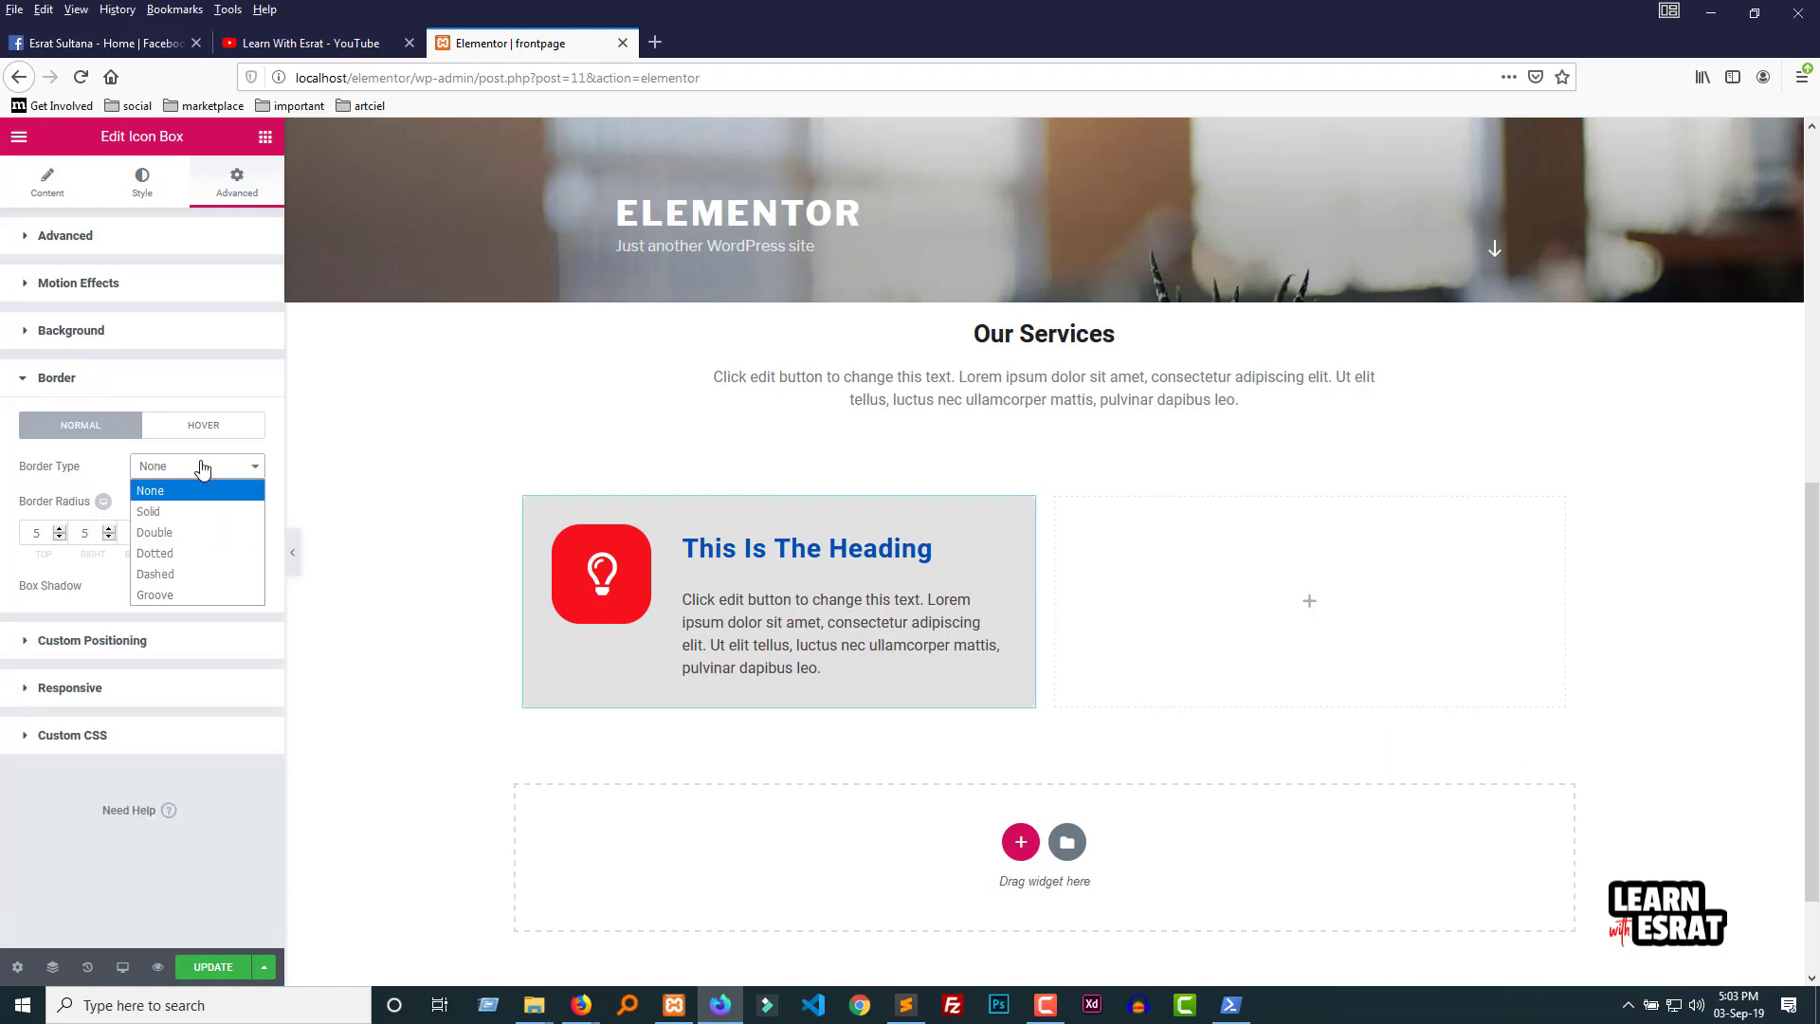
{"action": "left_click", "coordinate": [170, 505]}
{"action": "left_click", "coordinate": [193, 467]}
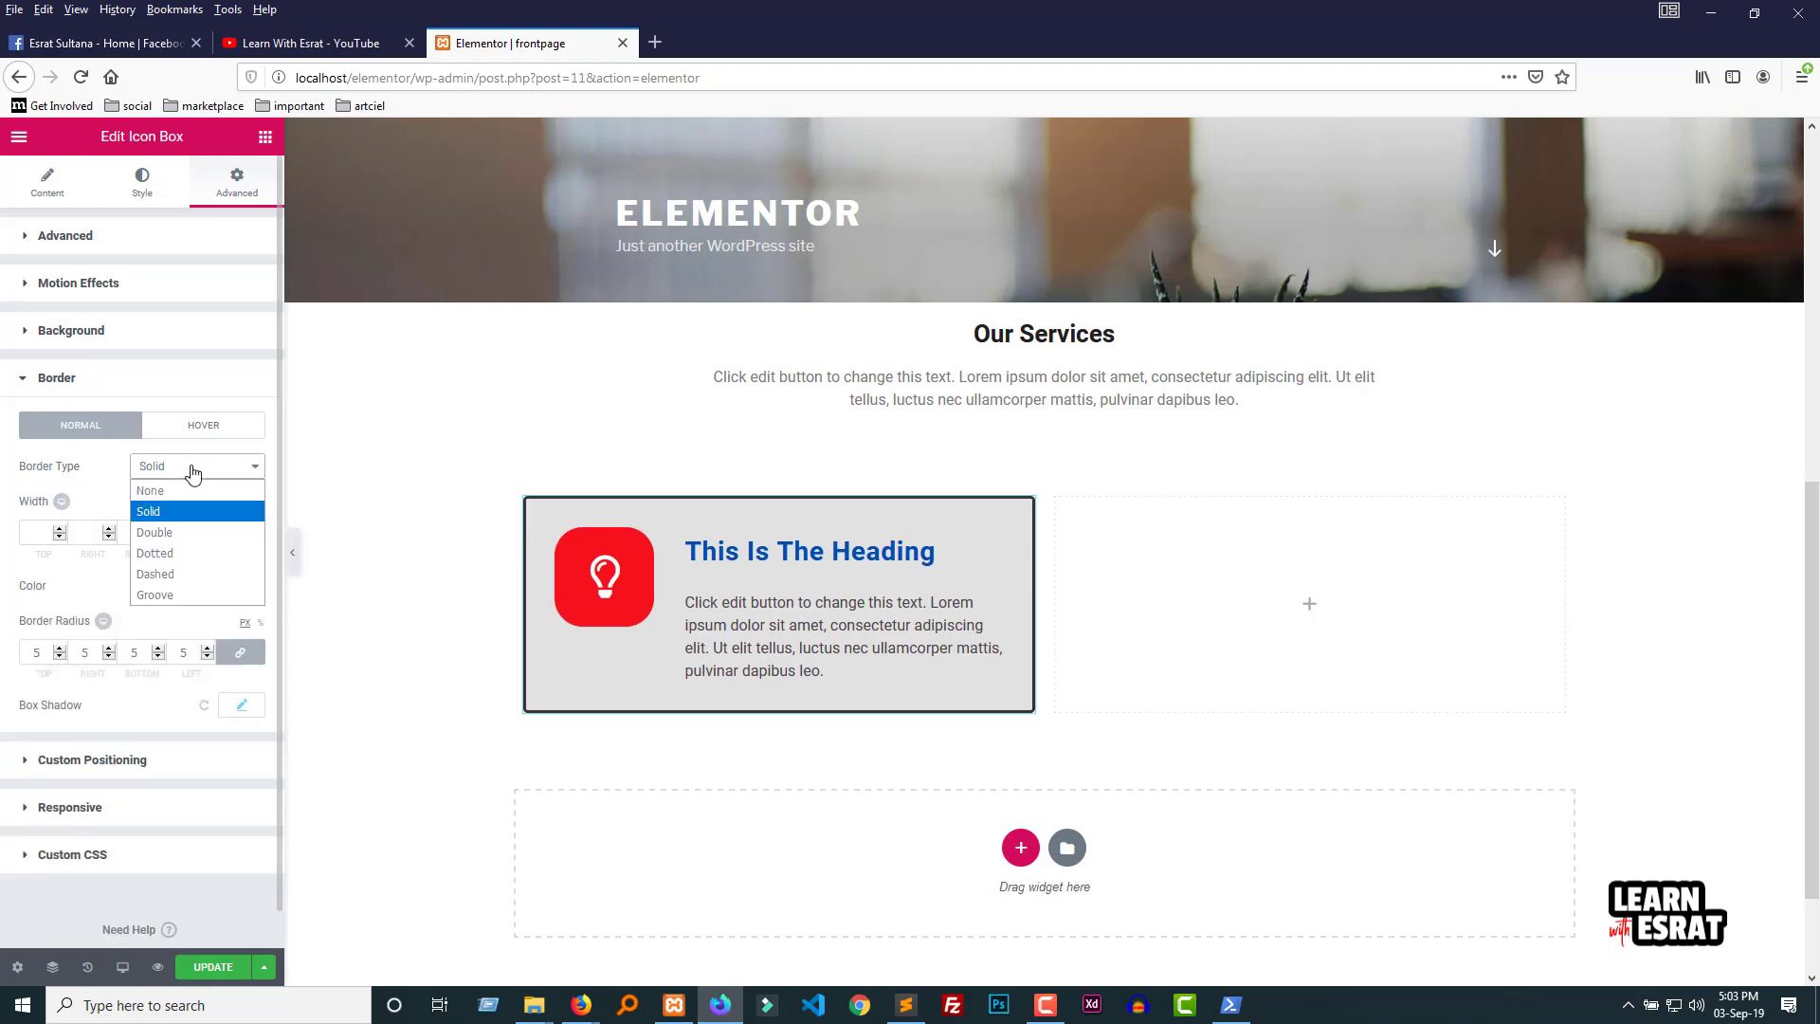
{"action": "left_click", "coordinate": [180, 554]}
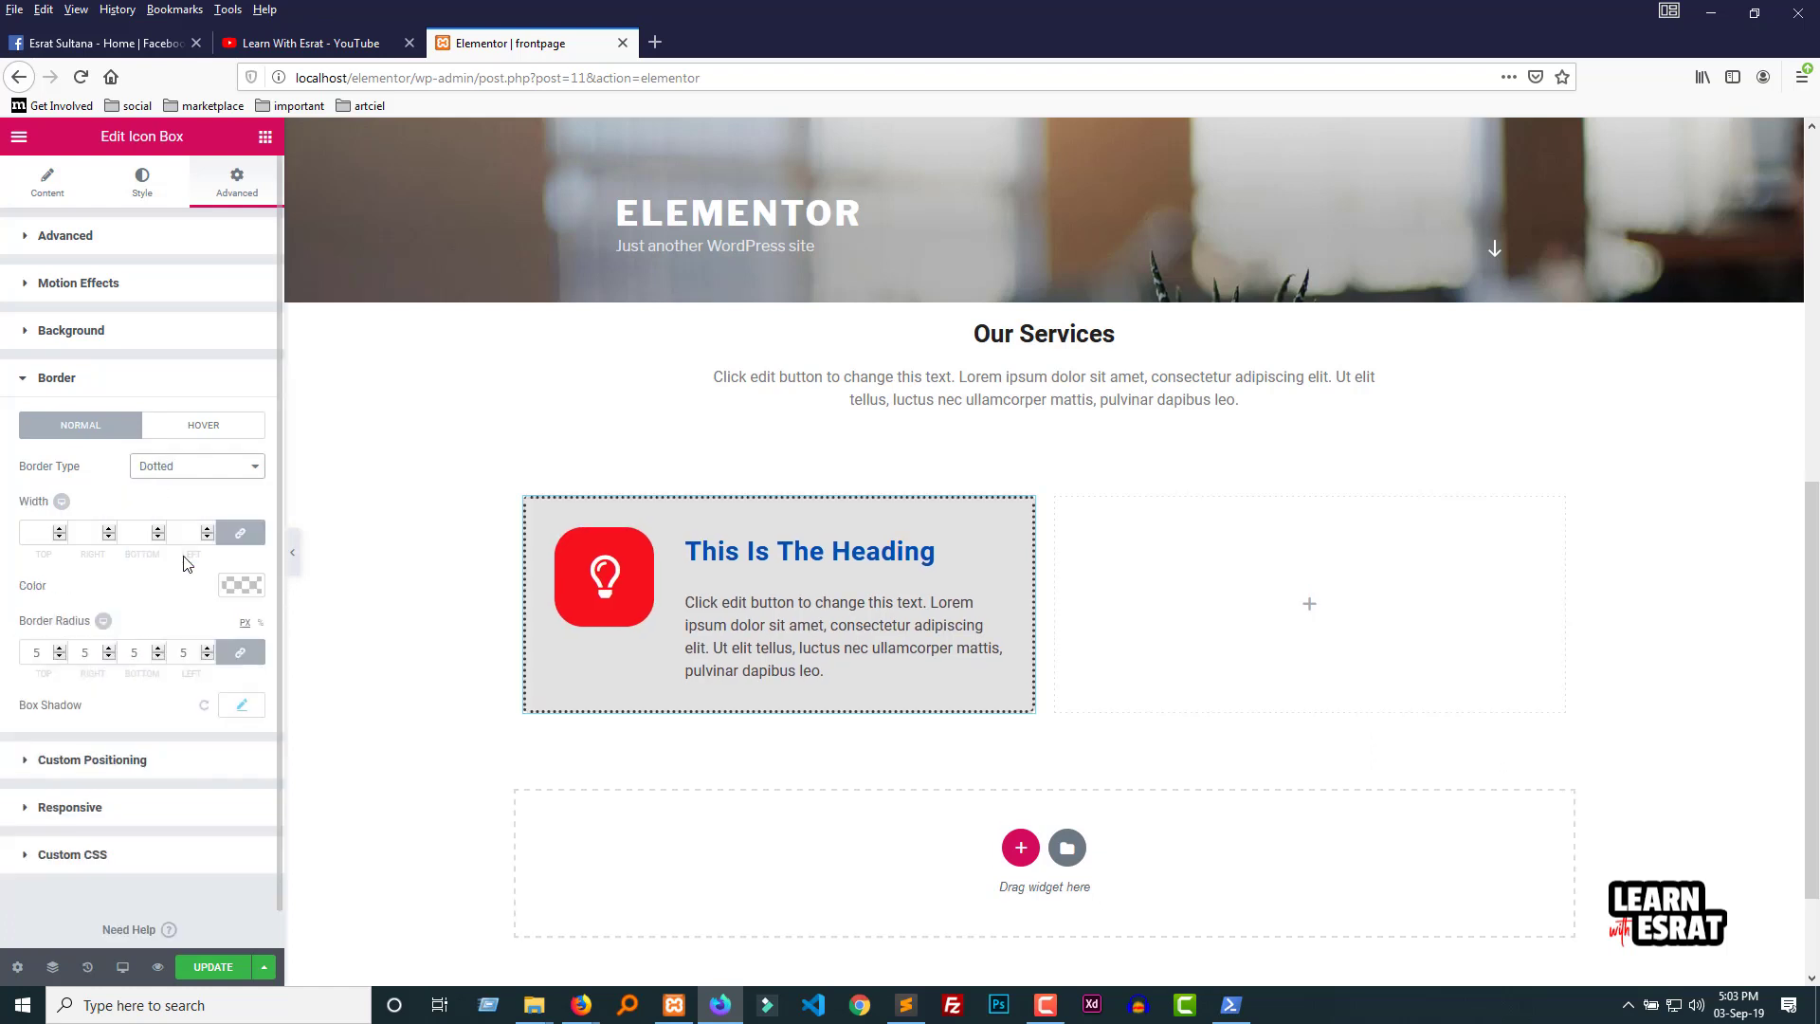
{"action": "left_click", "coordinate": [182, 470]}
{"action": "left_click", "coordinate": [175, 492]}
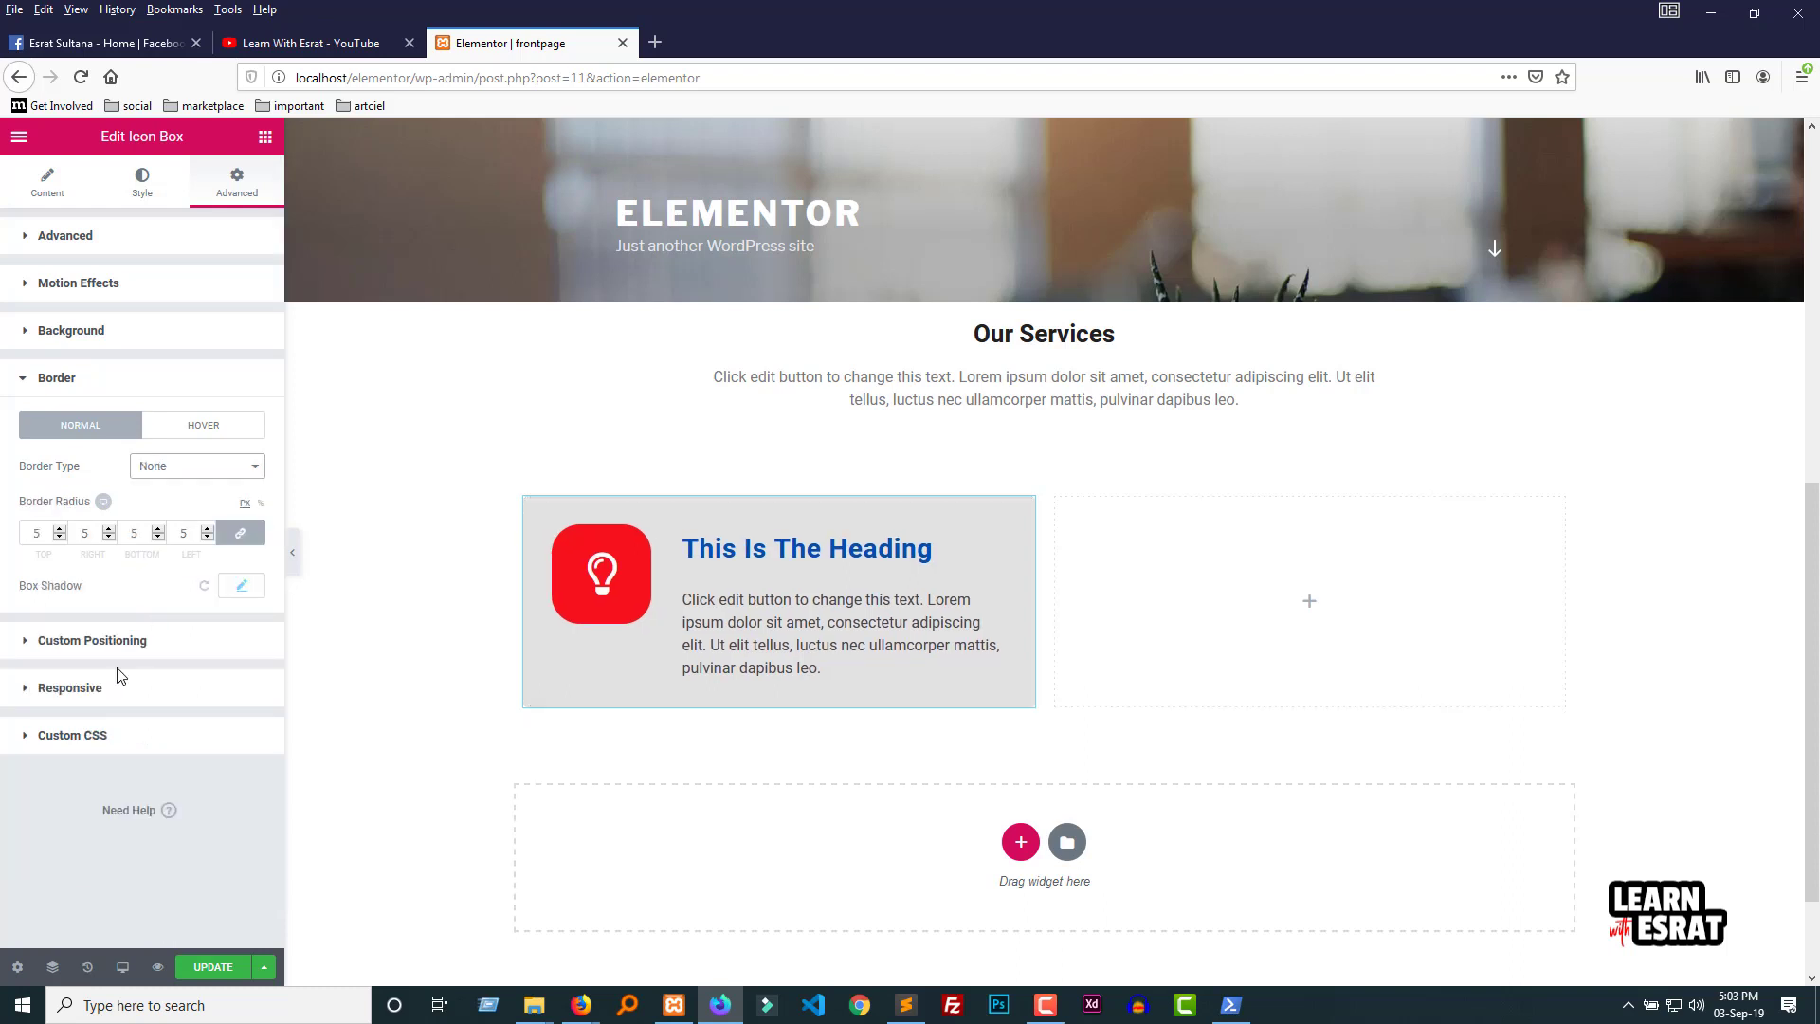
Step: Give the icon box's hover state a solid dark green border with a 30 px radius on all four corners
{"action": "left_click", "coordinate": [201, 429]}
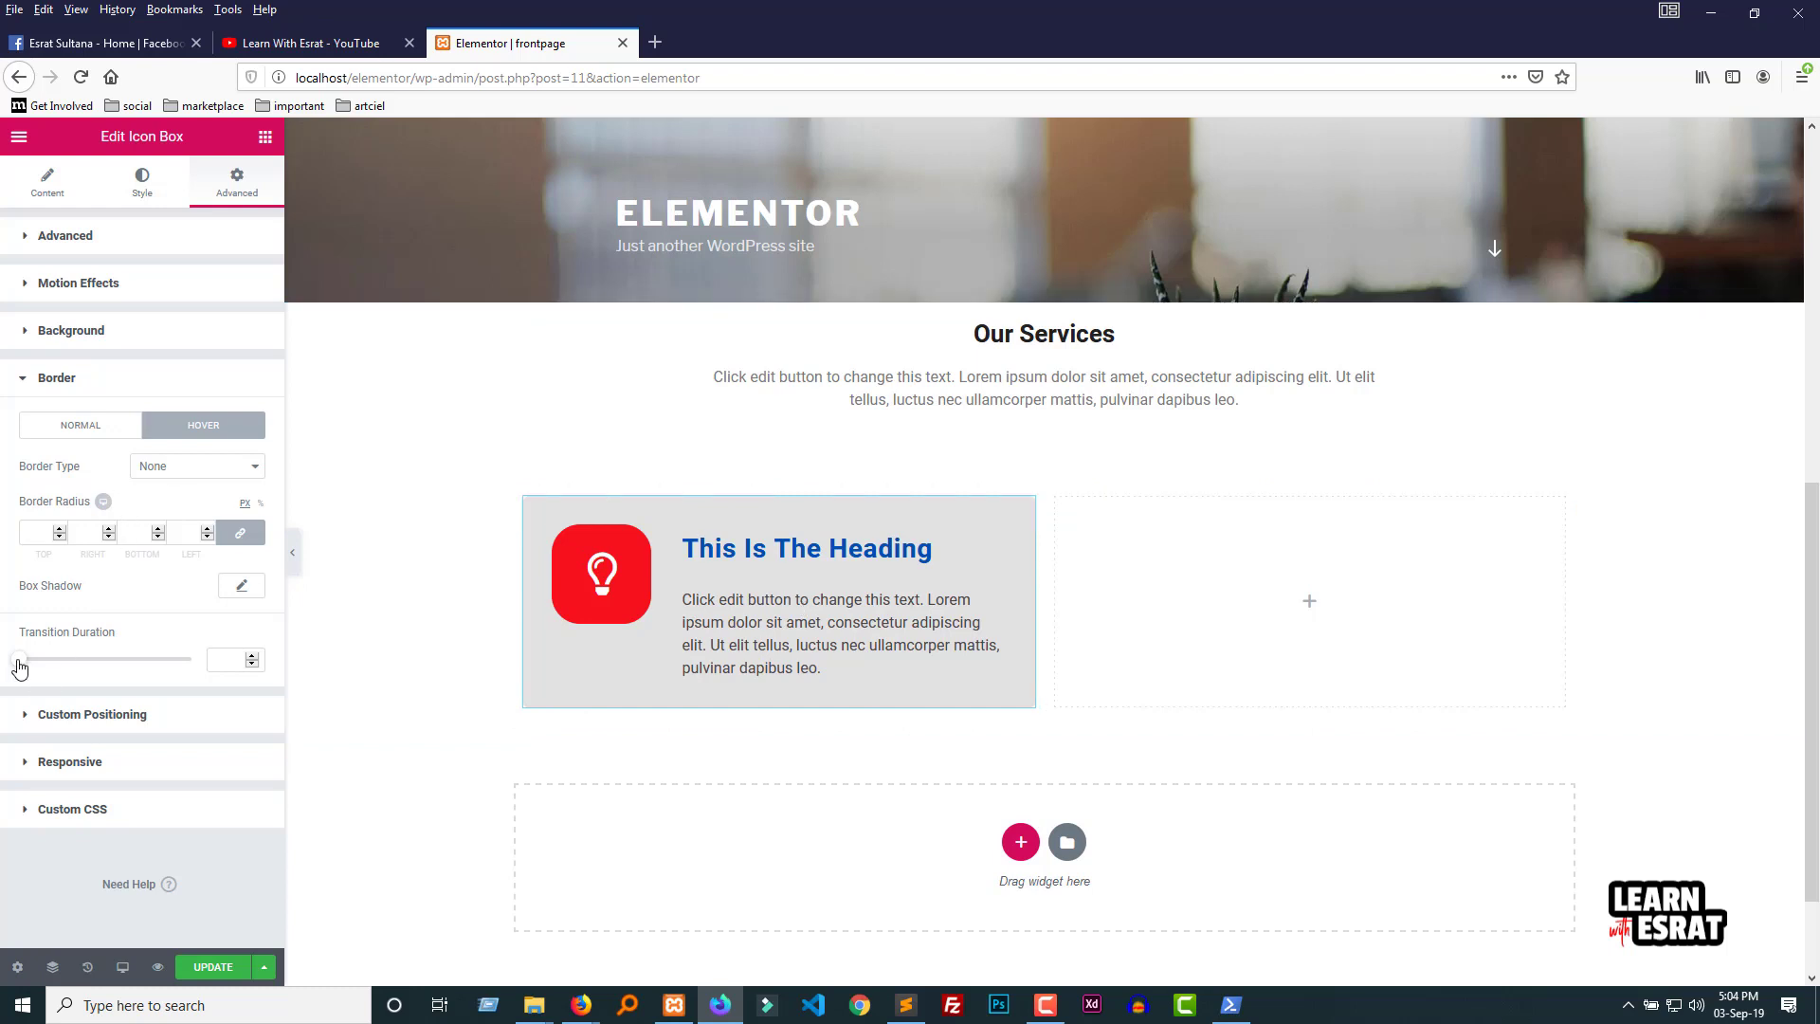
{"action": "mouse_move", "coordinate": [19, 658]}
{"action": "left_mouse_down"}
{"action": "mouse_move", "coordinate": [63, 671]}
{"action": "mouse_move", "coordinate": [14, 677]}
{"action": "left_mouse_up"}
{"action": "left_click", "coordinate": [177, 478]}
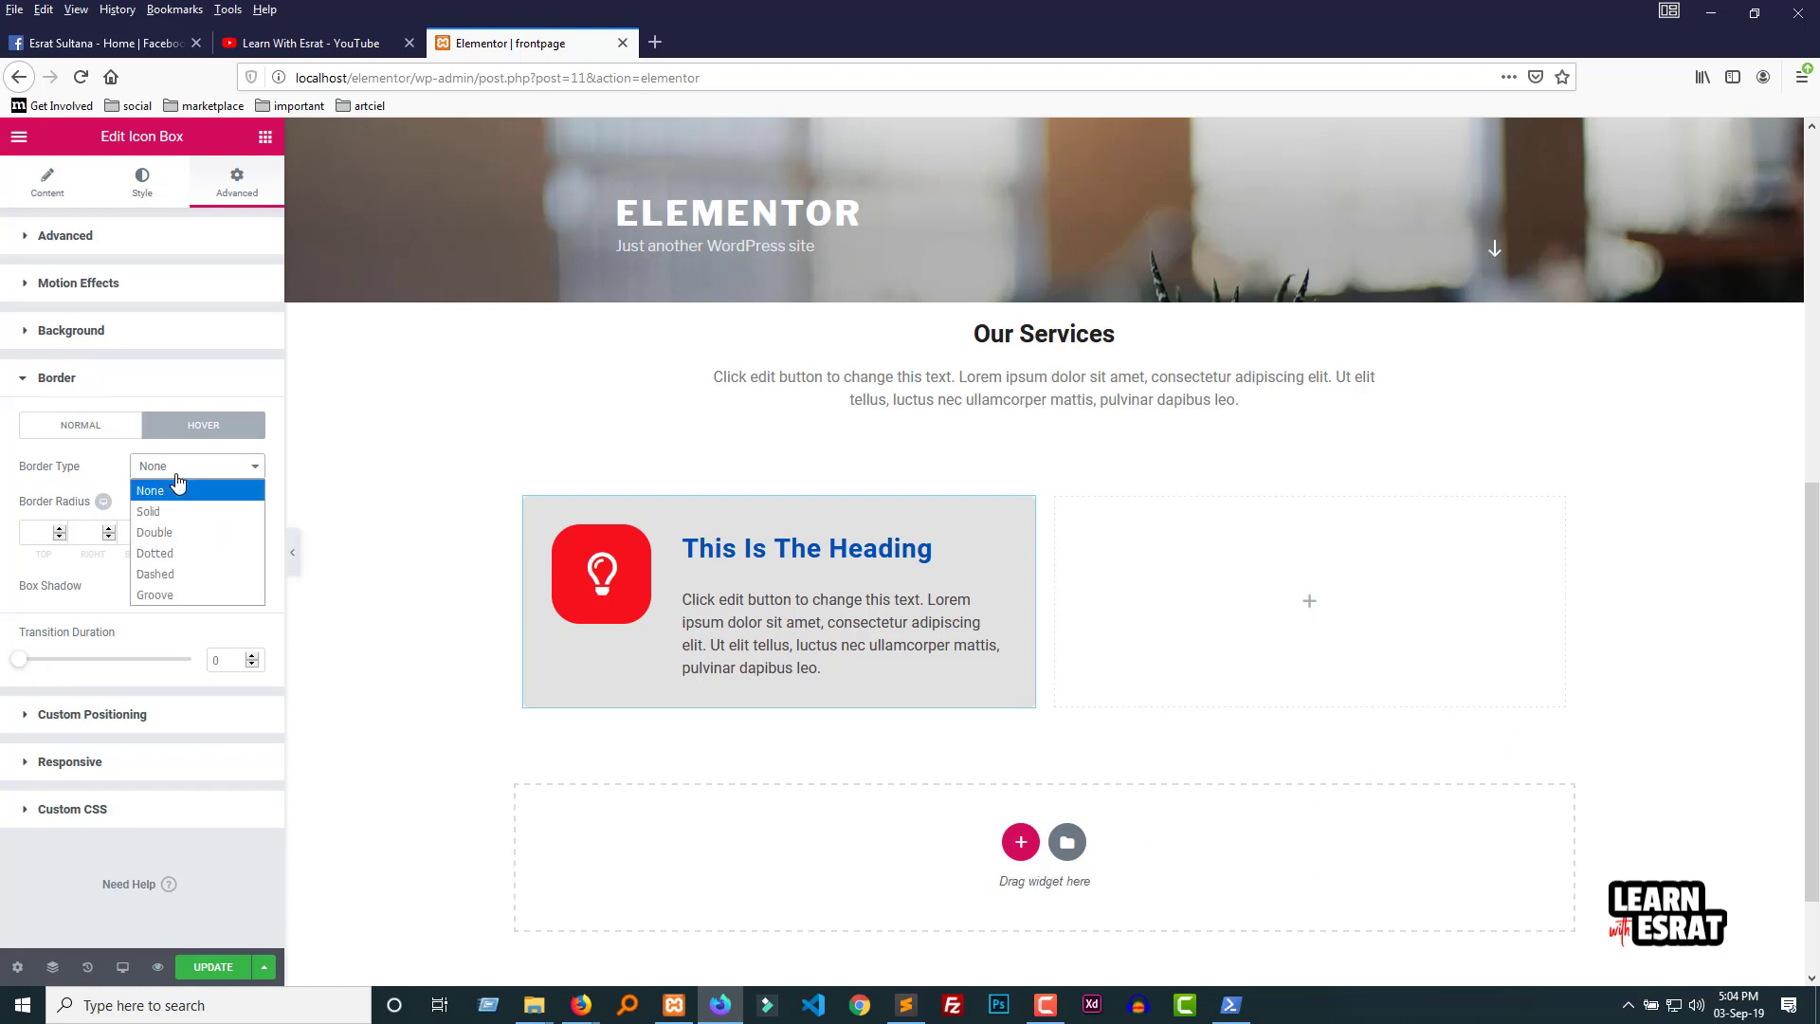
{"action": "left_click", "coordinate": [174, 512]}
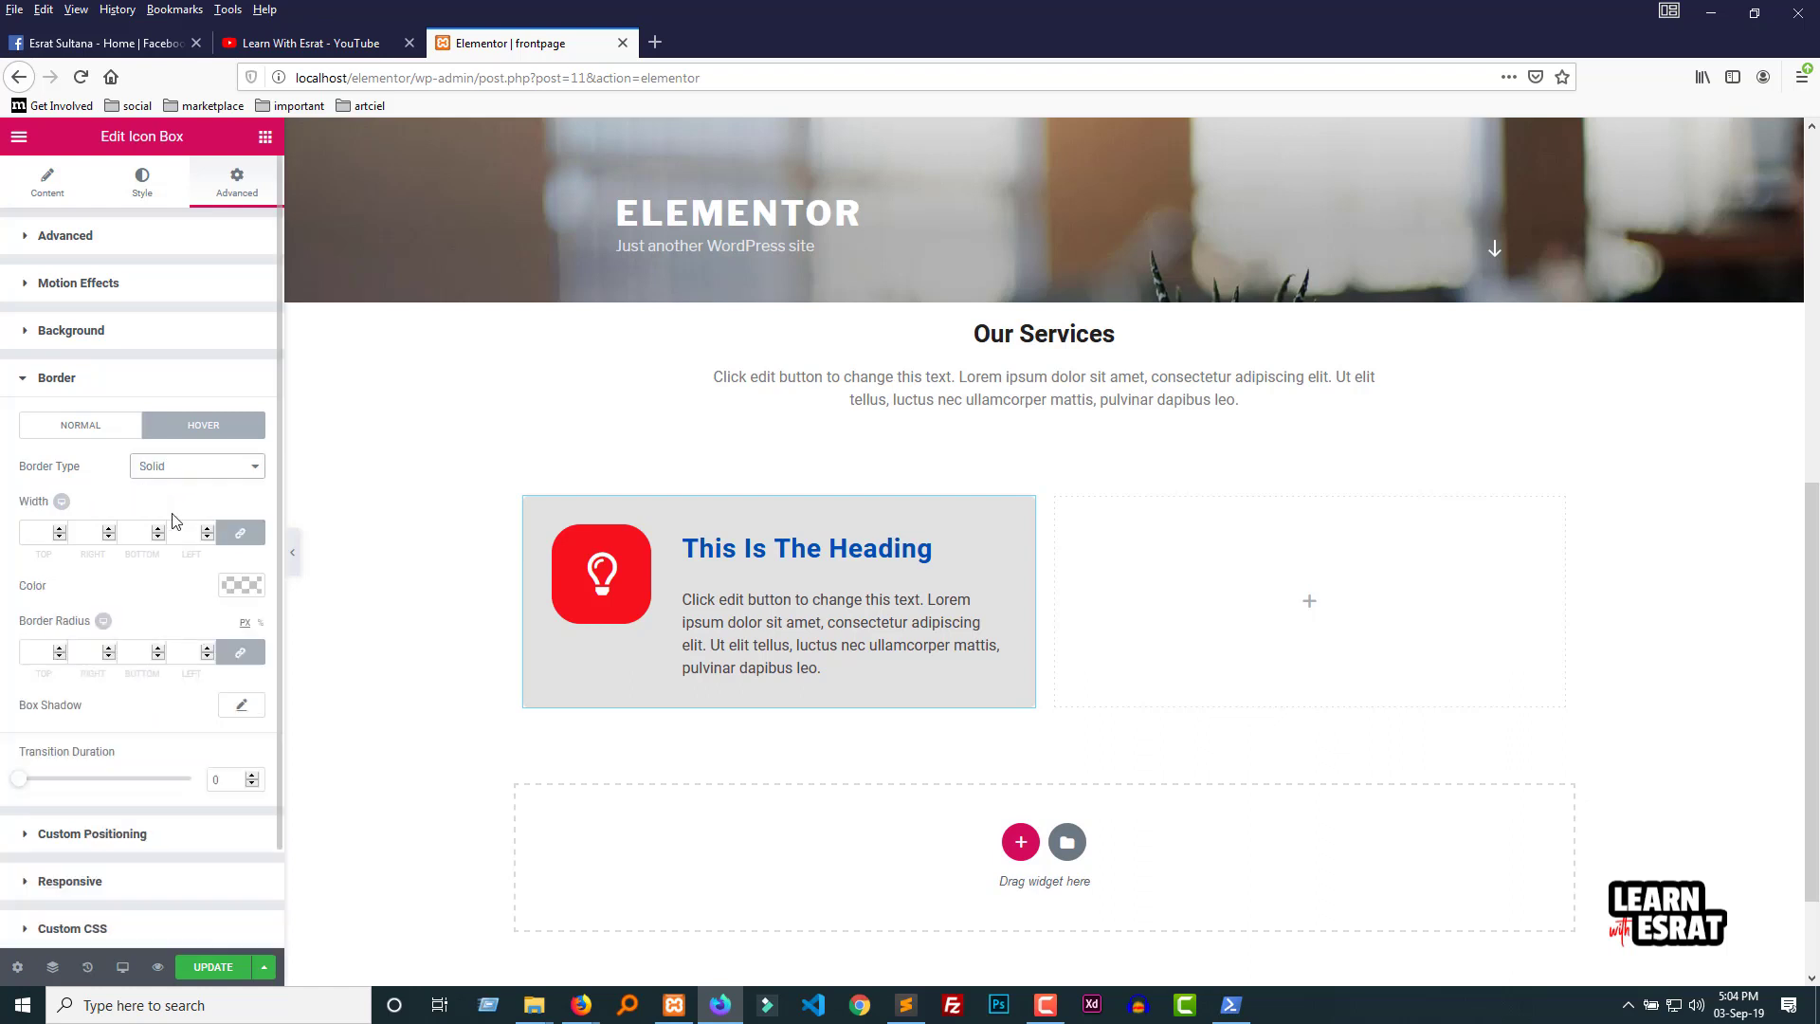
{"action": "left_click", "coordinate": [241, 585]}
{"action": "left_click_drag", "start_coordinate": [235, 759], "coordinate": [237, 708]}
{"action": "left_click_drag", "start_coordinate": [68, 638], "coordinate": [82, 704]}
{"action": "left_click", "coordinate": [228, 509]}
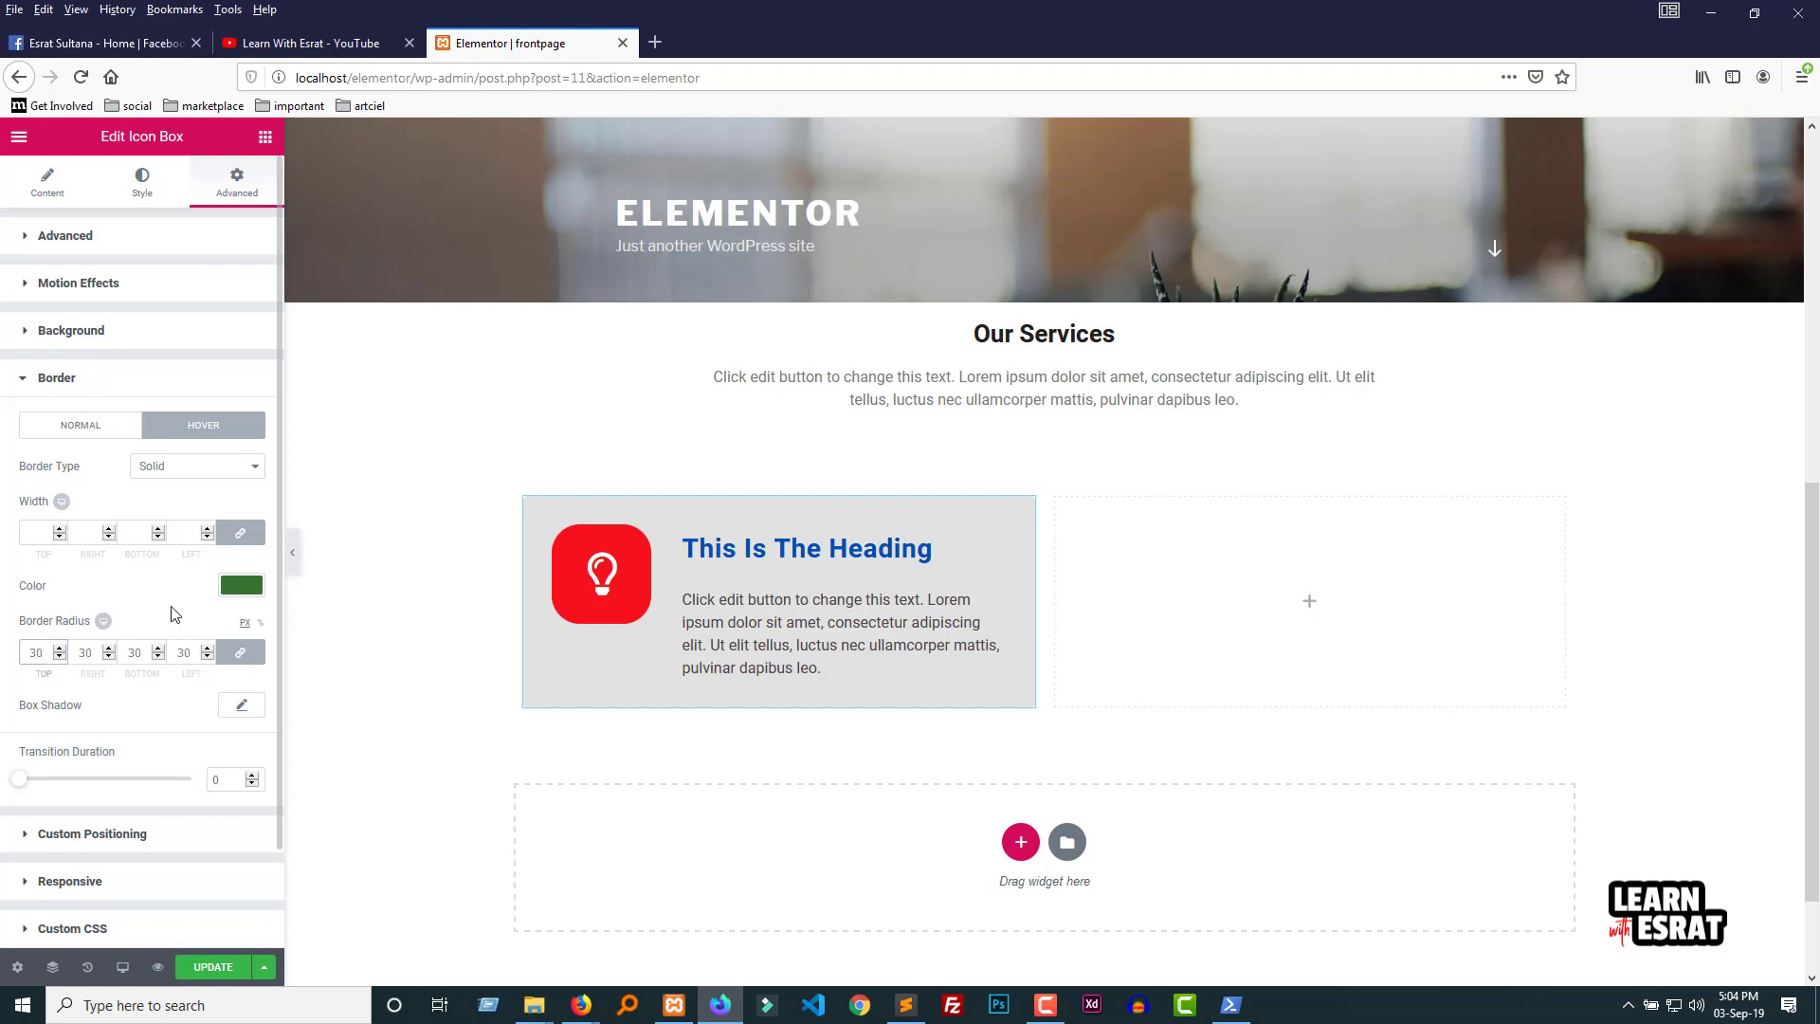
Step: Set the hover border's transition duration to 0.7 and preview the effect on the icon box
{"action": "scroll", "coordinate": [173, 614], "scroll_direction": "down", "scroll_amount": 1}
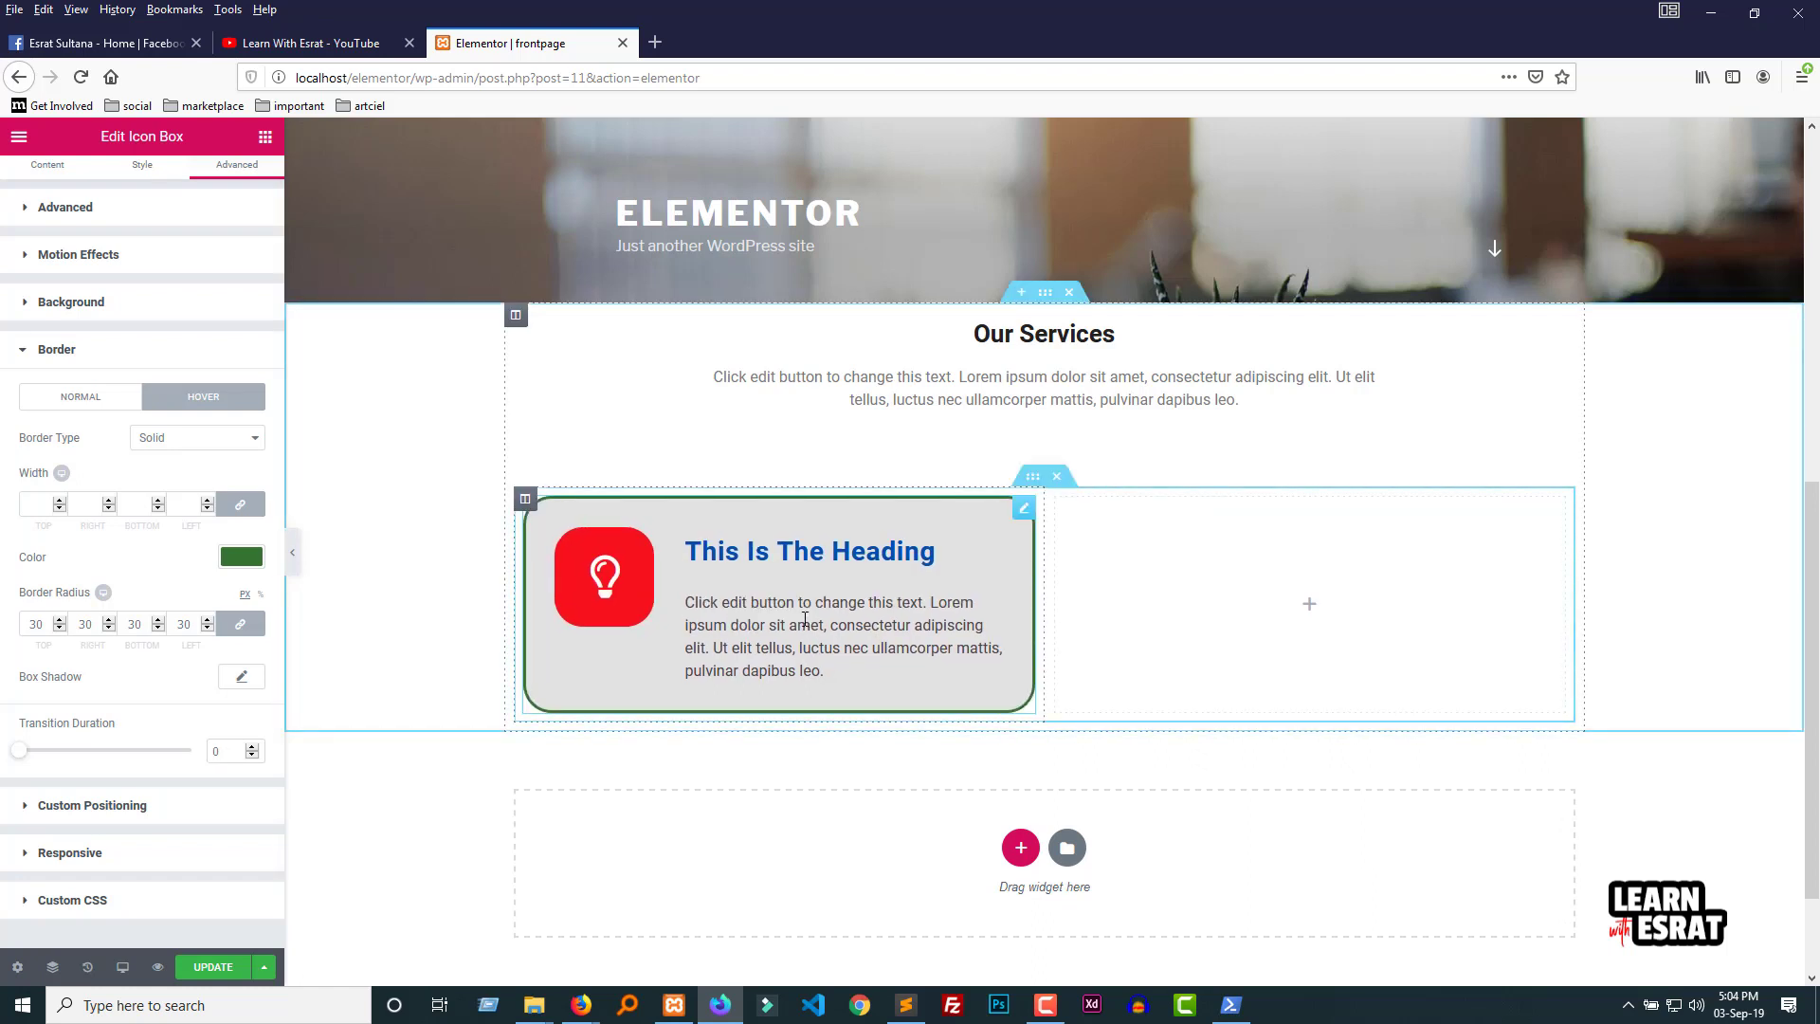
{"action": "left_click_drag", "start_coordinate": [25, 755], "coordinate": [59, 750]}
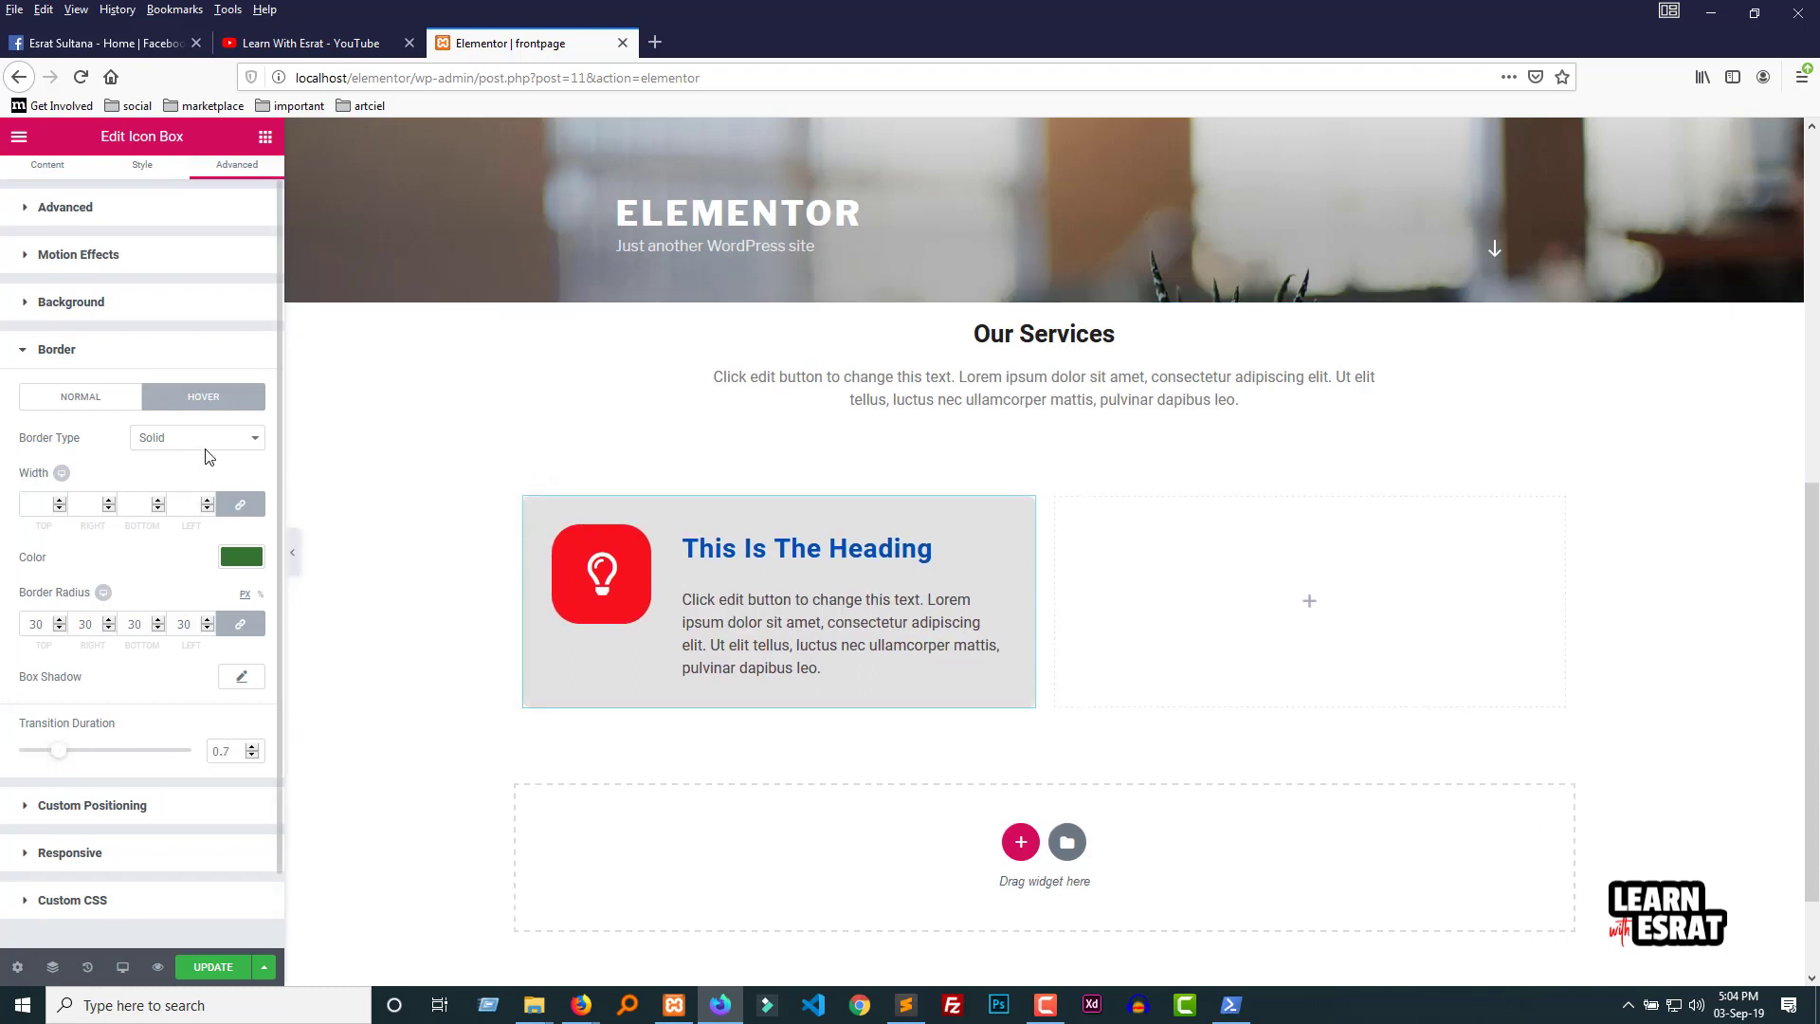
{"action": "scroll", "coordinate": [133, 484], "scroll_direction": "down", "scroll_amount": 2}
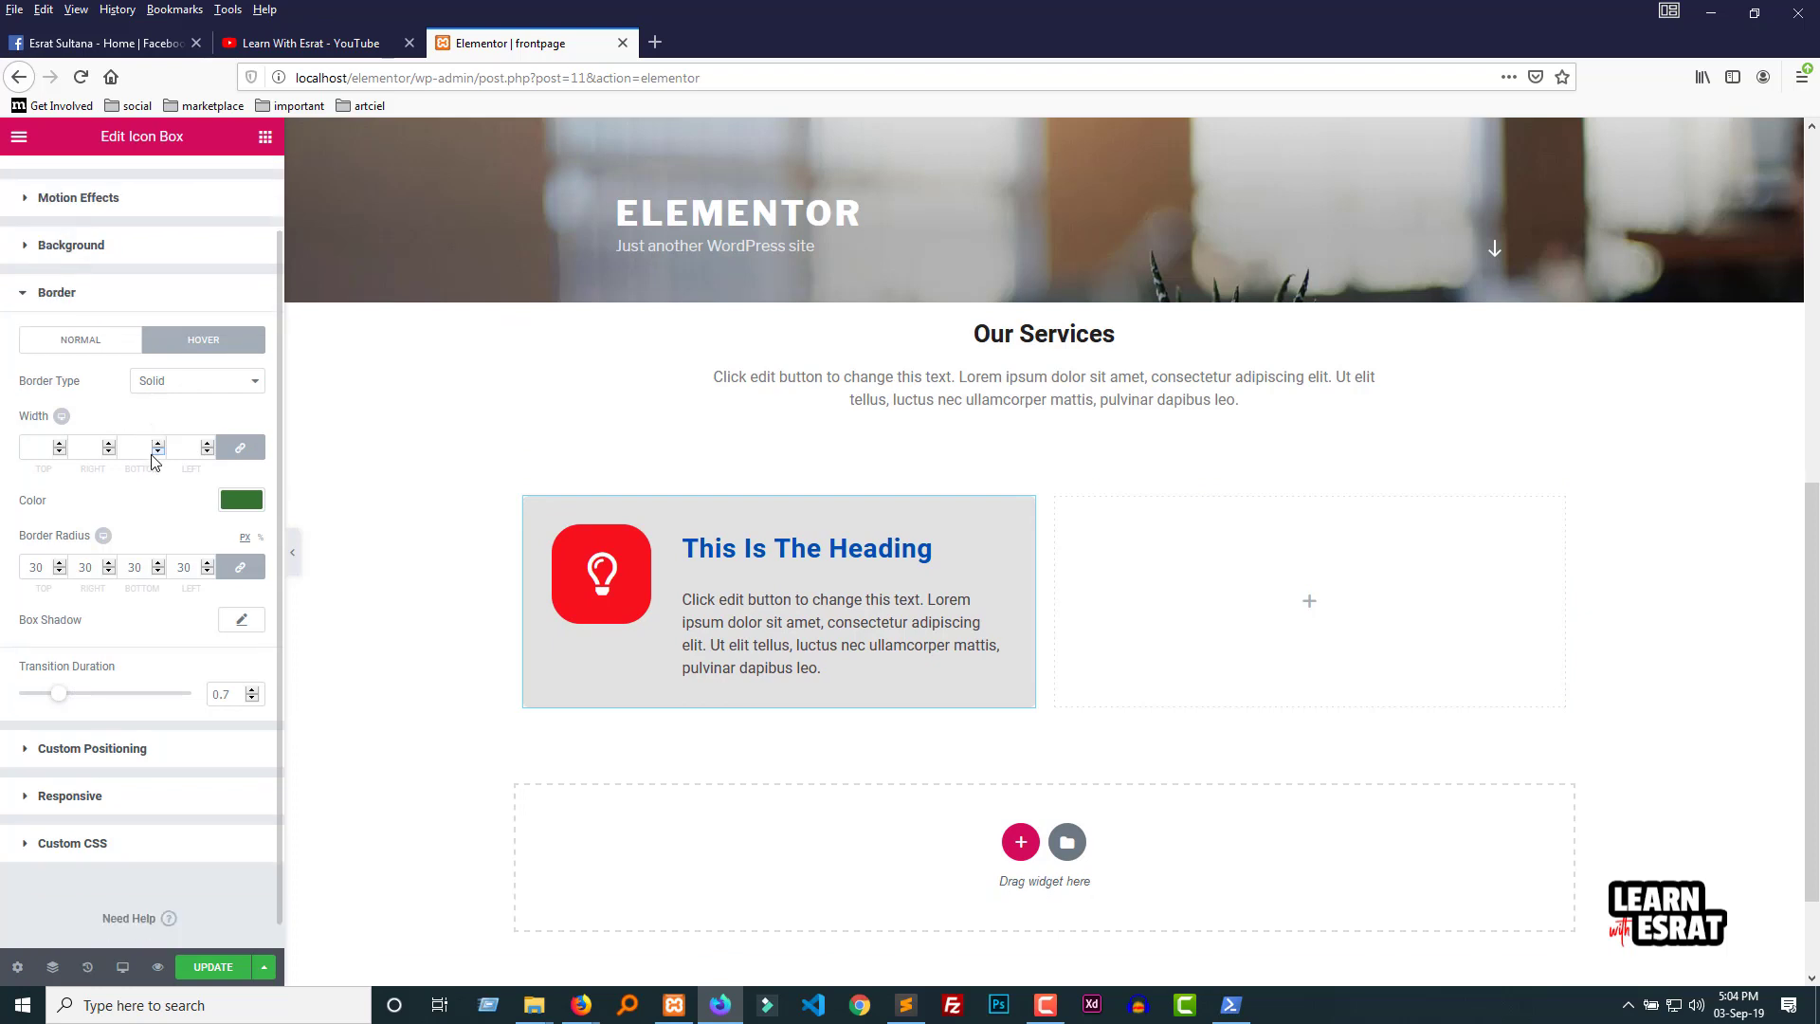
{"action": "scroll", "coordinate": [161, 540], "scroll_direction": "up", "scroll_amount": 2}
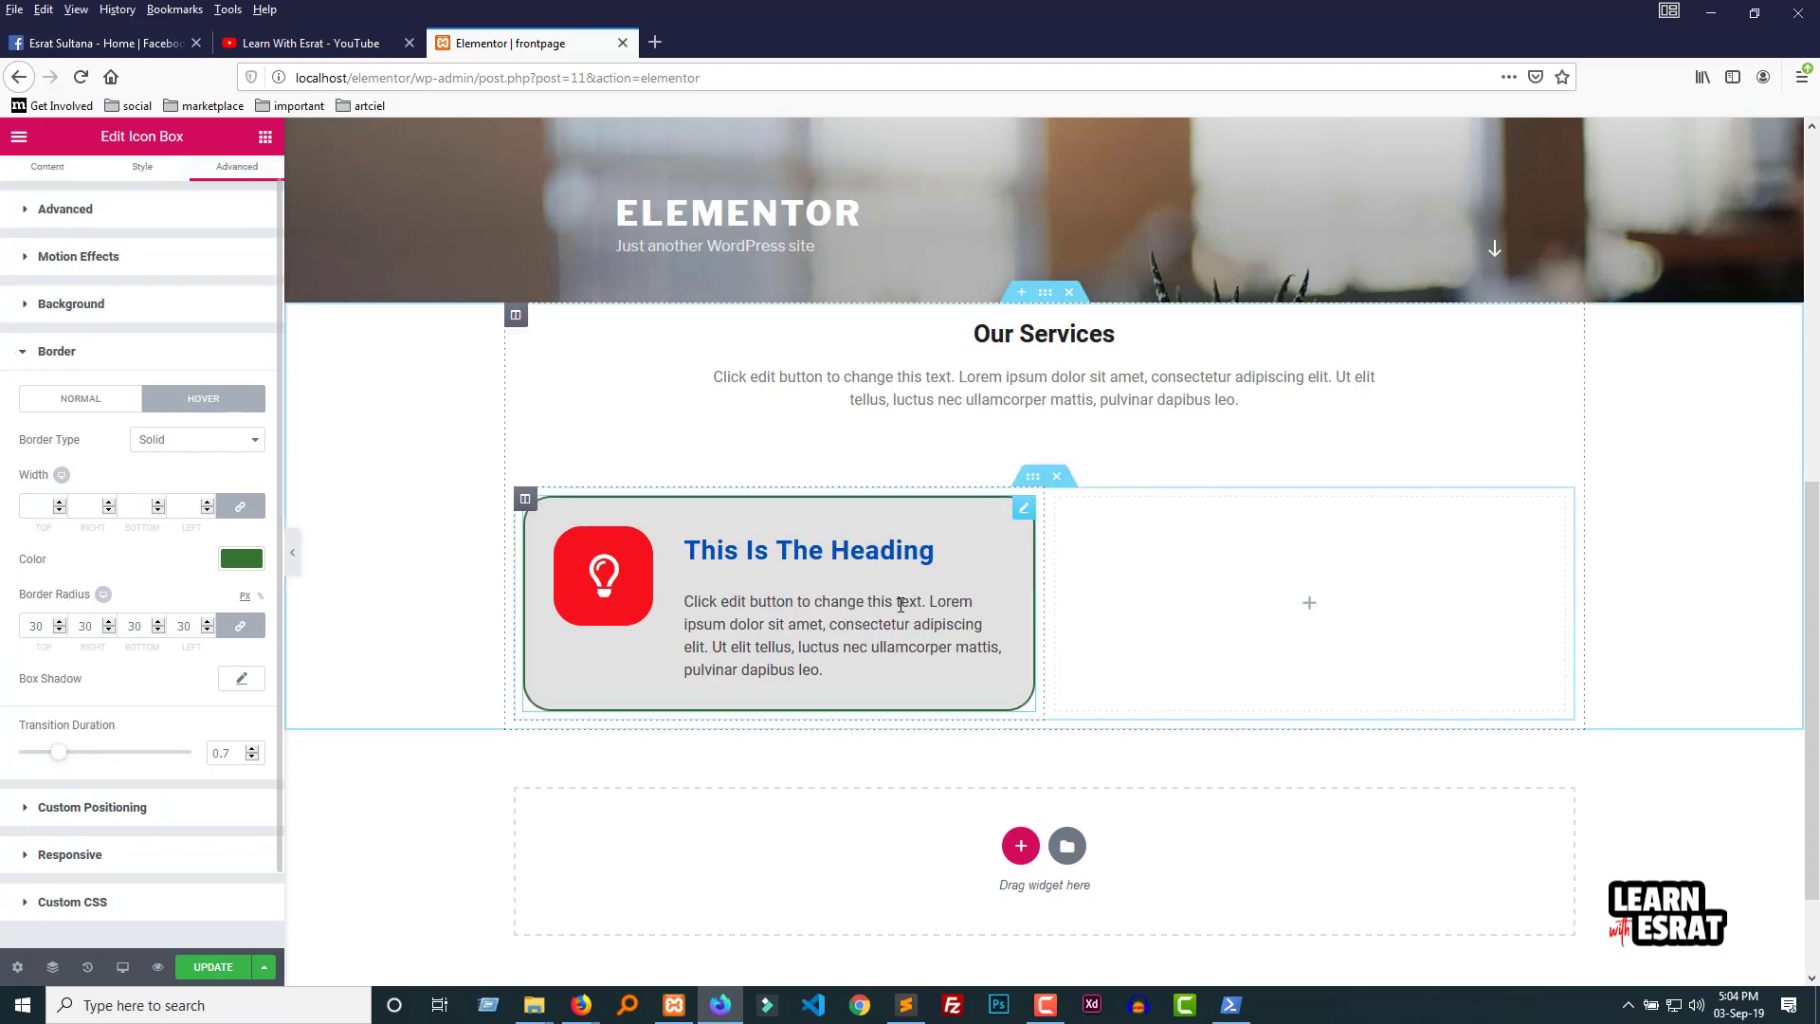
Step: Try a classic dark grey background colour on the icon box's hover state and clear the background type again
{"action": "left_click", "coordinate": [57, 353]}
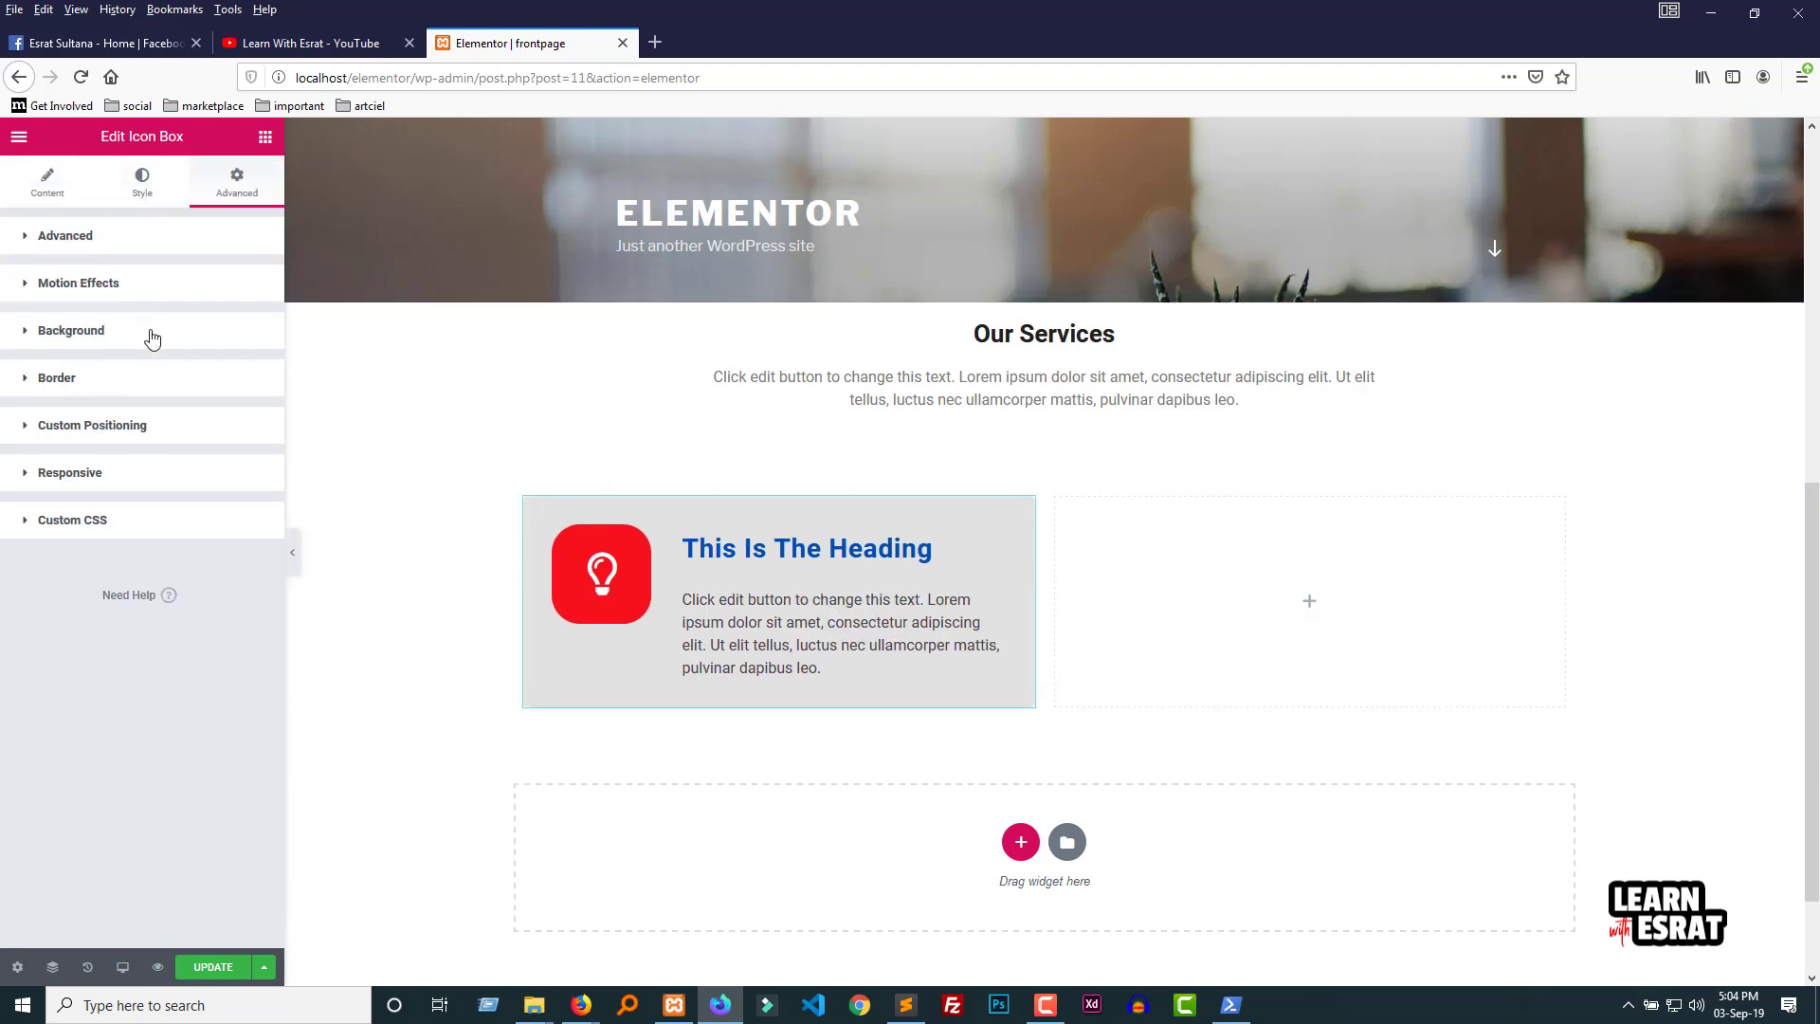
{"action": "left_click", "coordinate": [152, 337]}
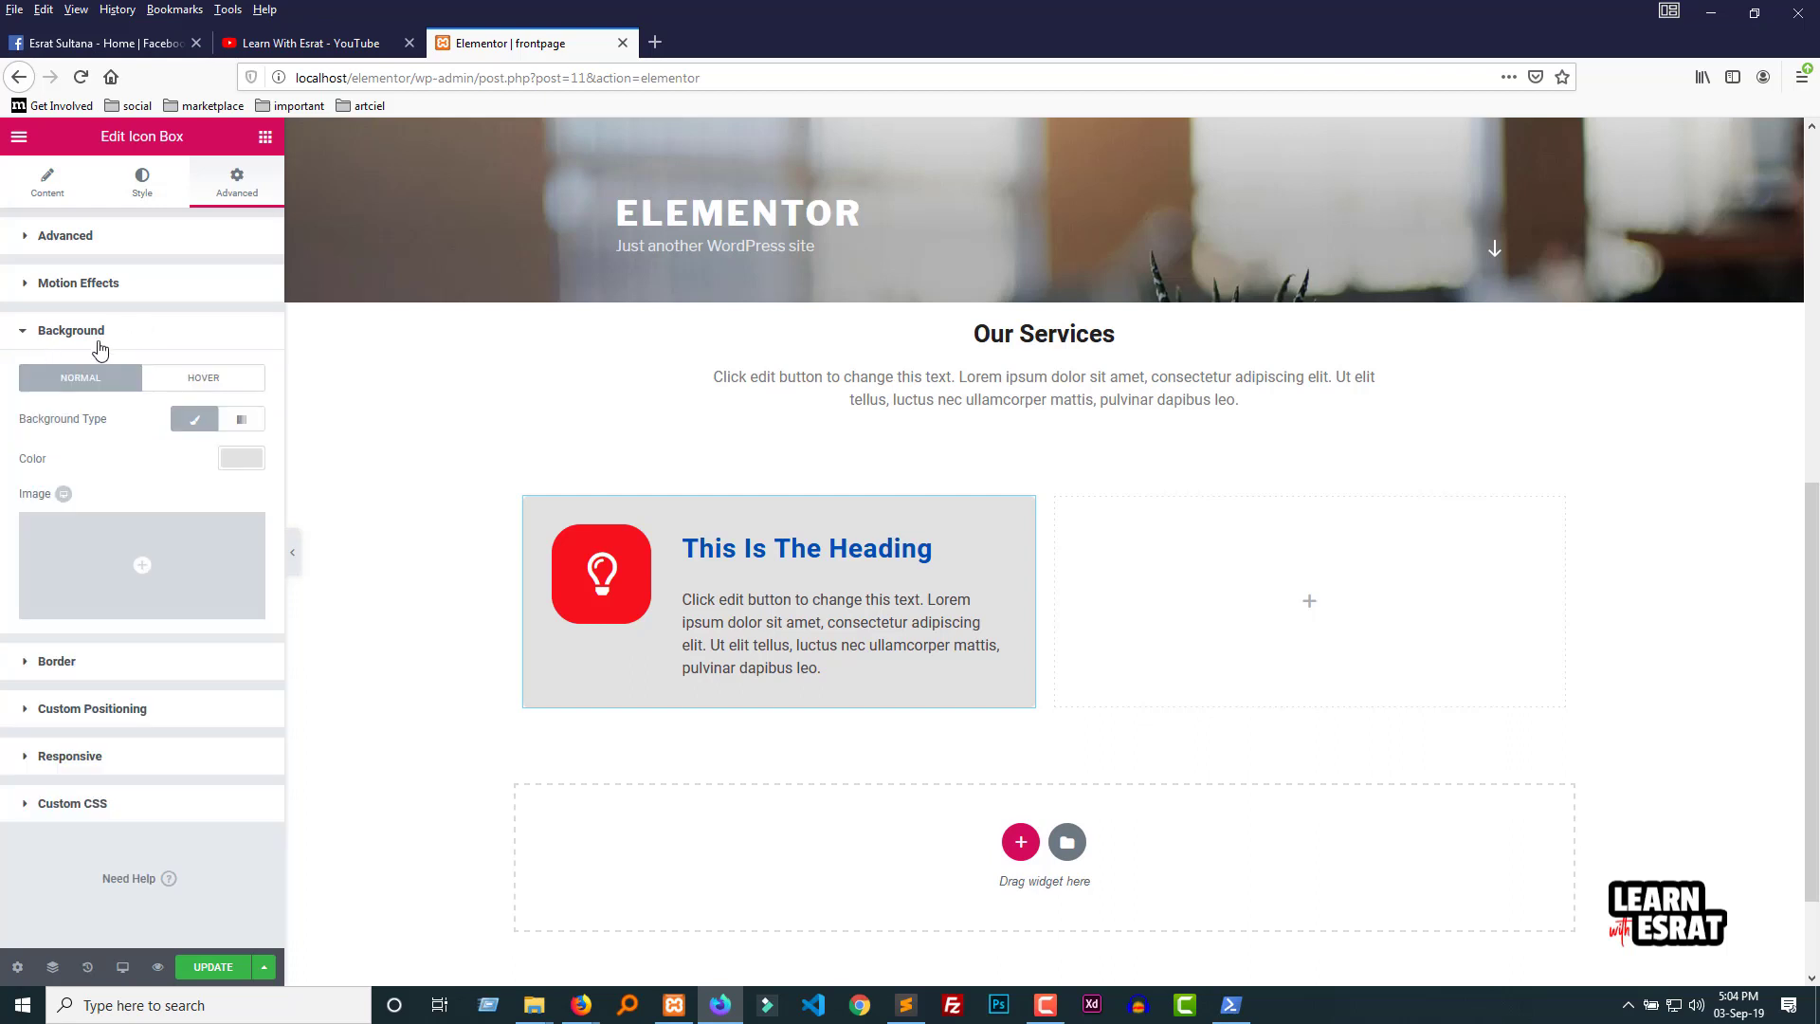
{"action": "left_click", "coordinate": [189, 380]}
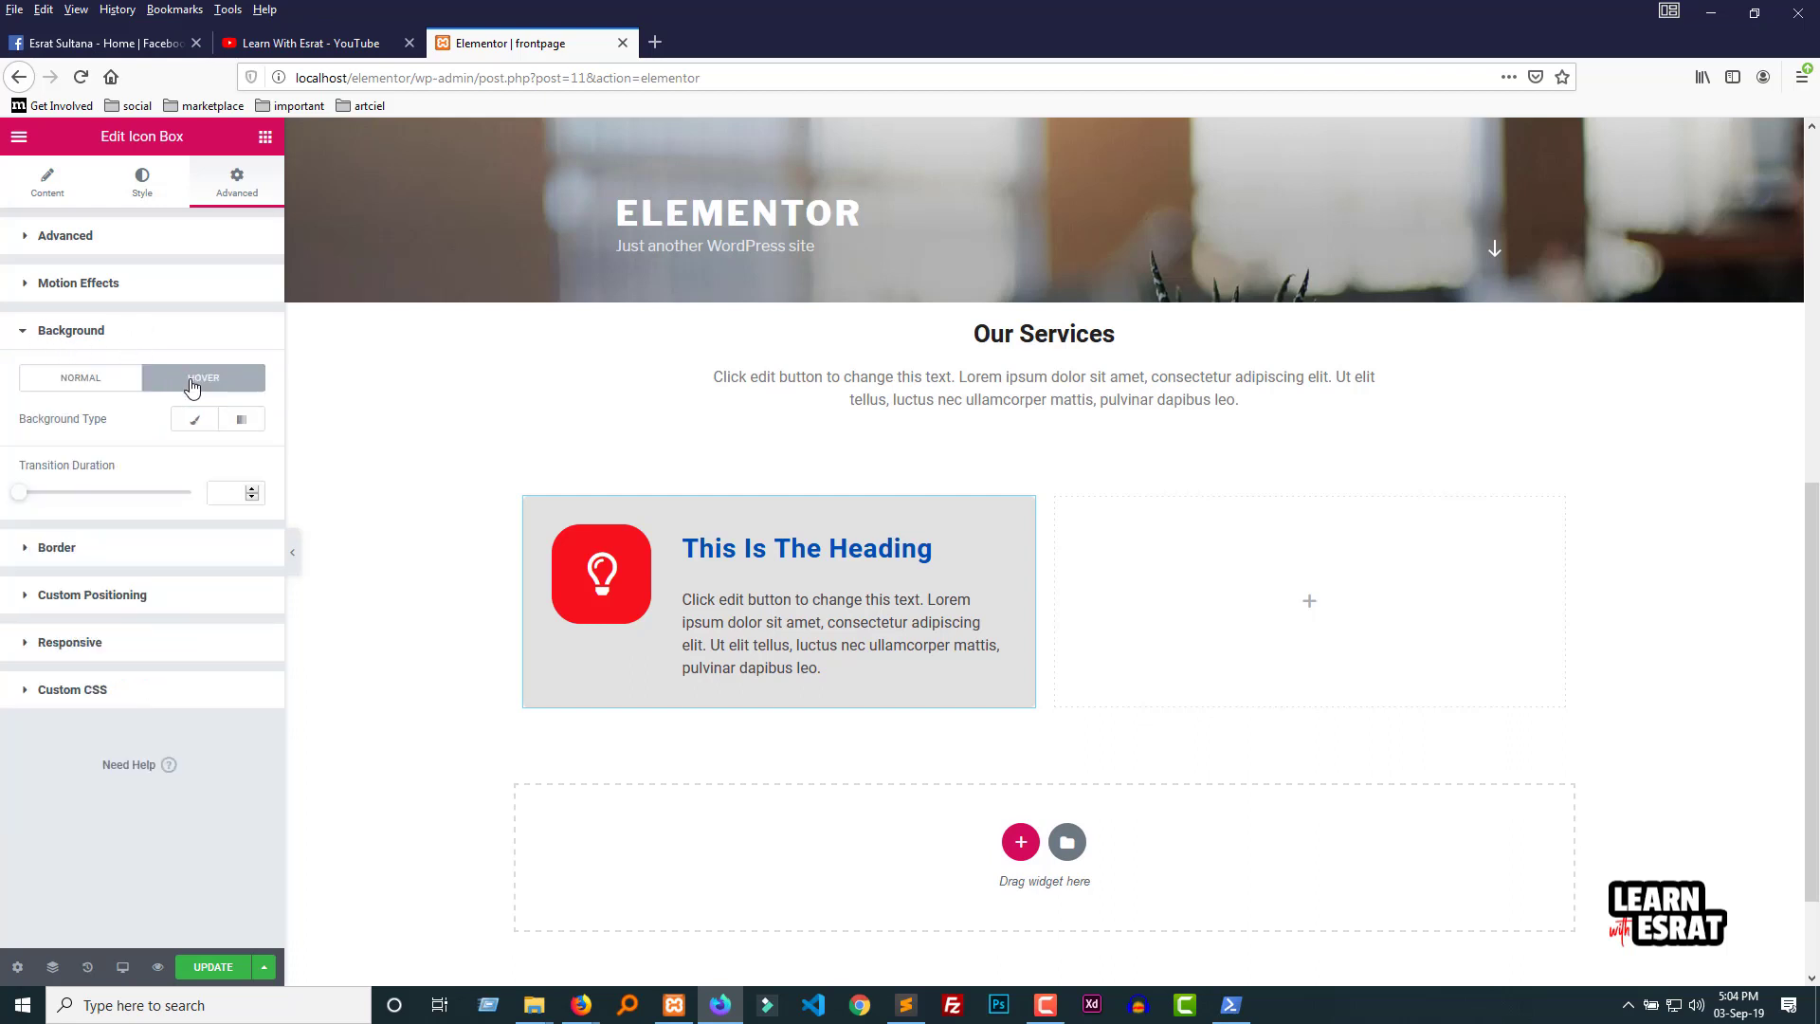
{"action": "left_click", "coordinate": [199, 422]}
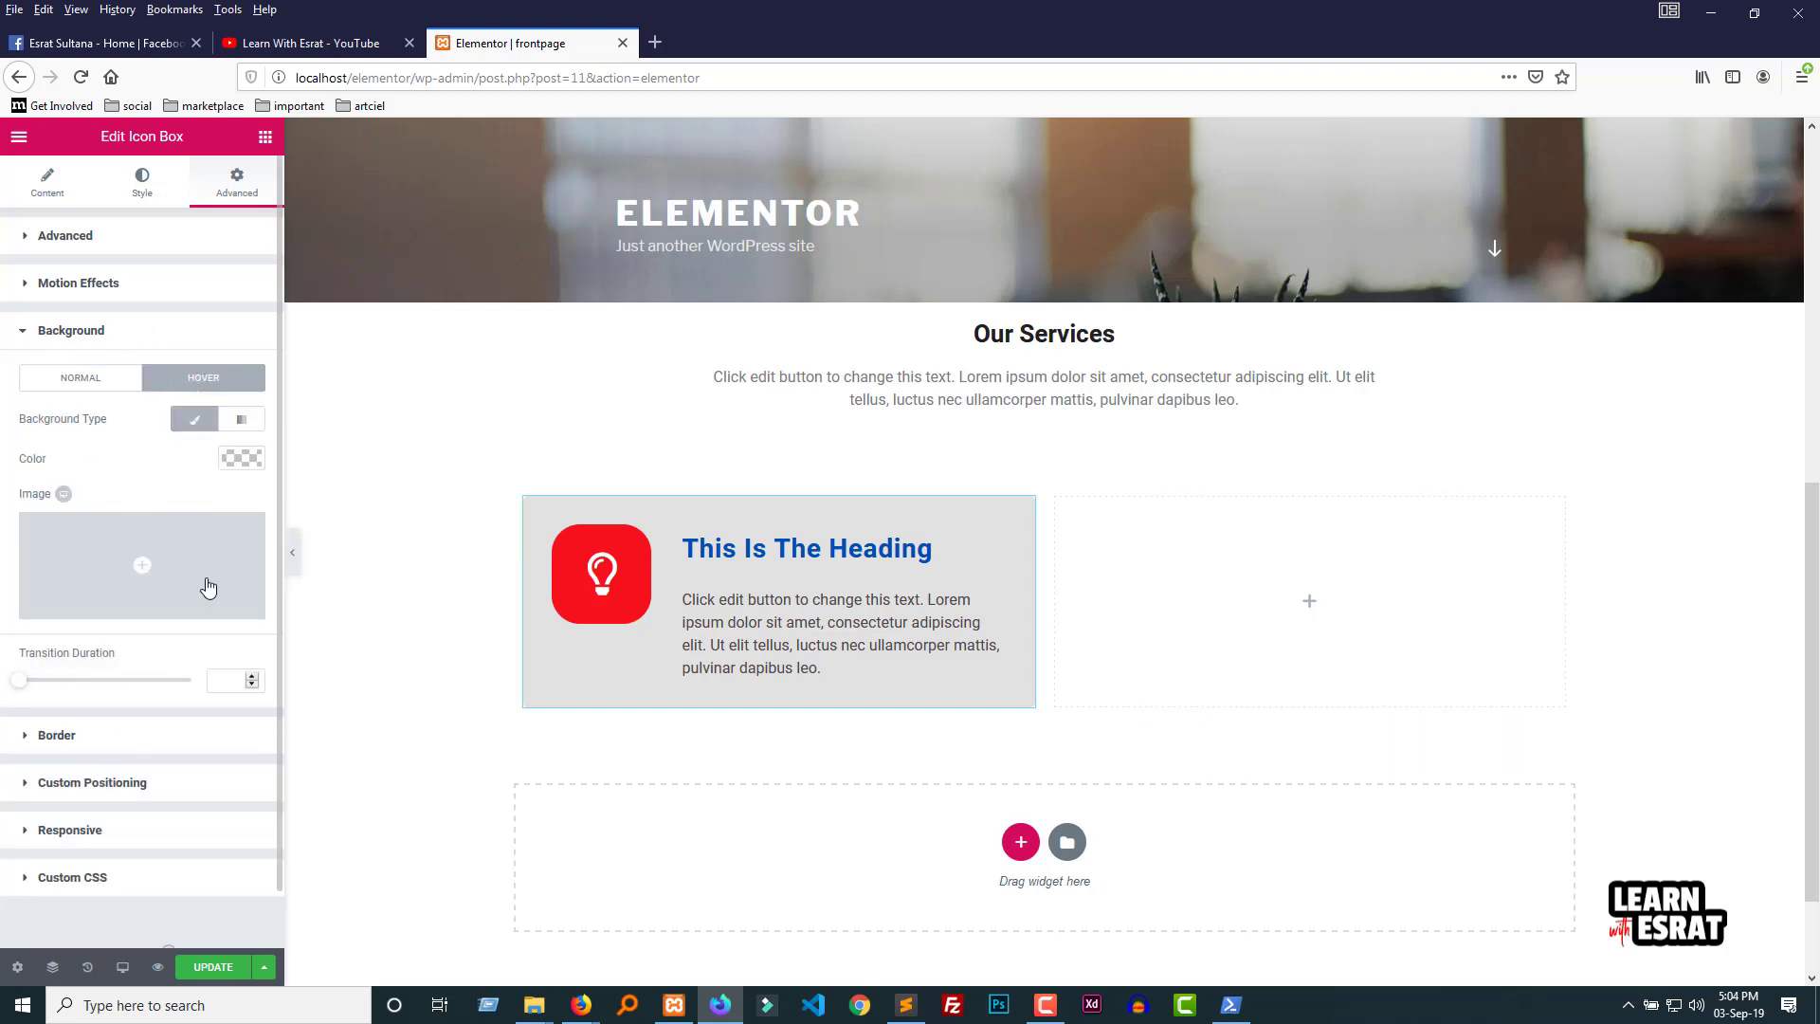
{"action": "left_click", "coordinate": [248, 463]}
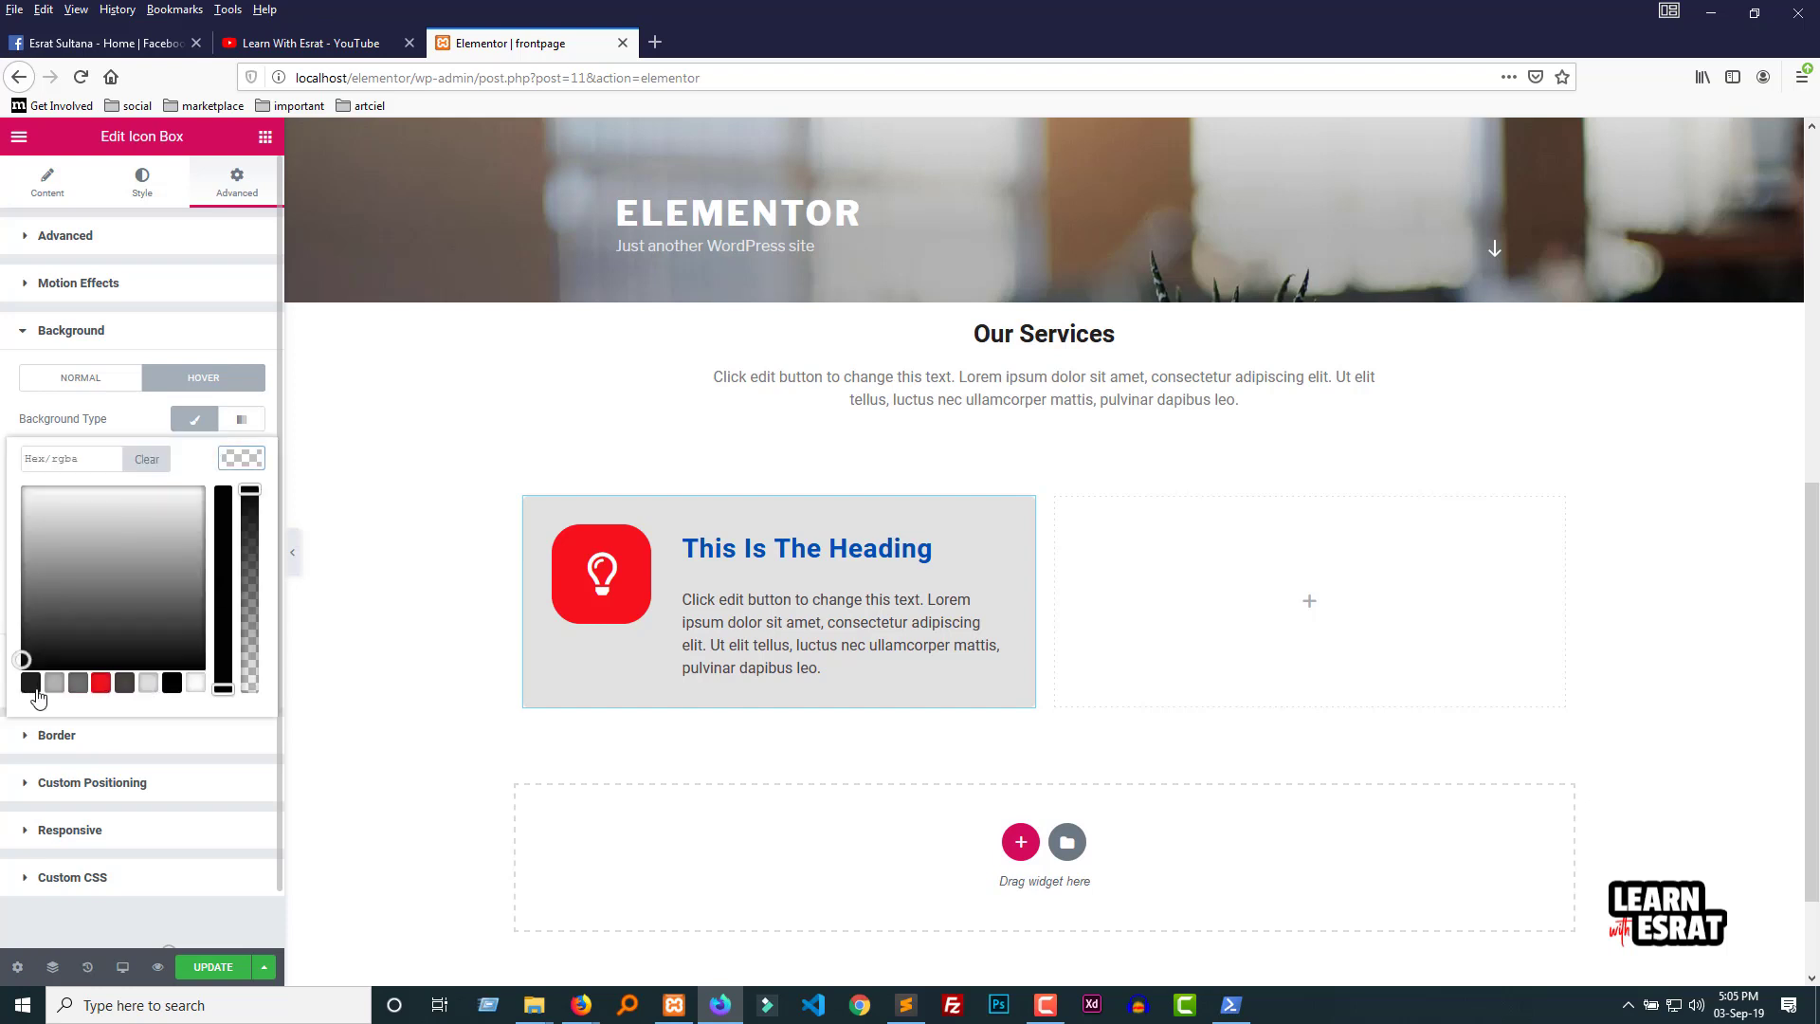
{"action": "left_click", "coordinate": [126, 684]}
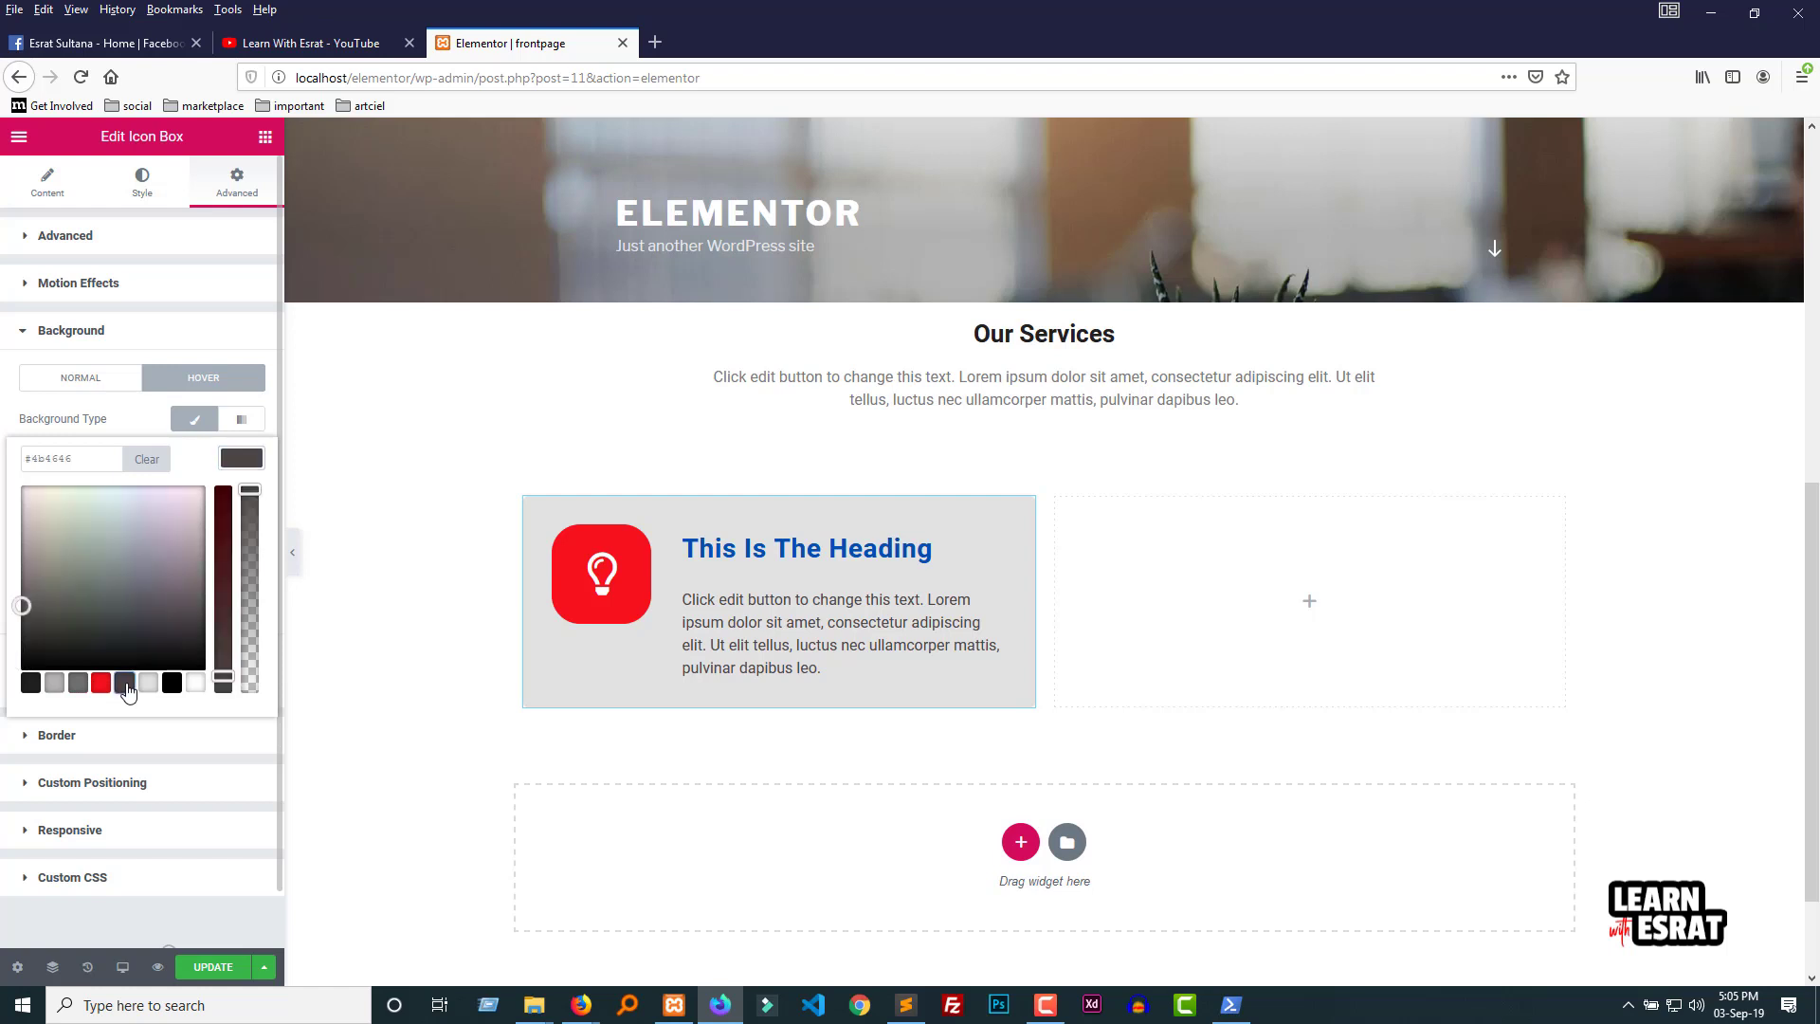
{"action": "left_click", "coordinate": [186, 424]}
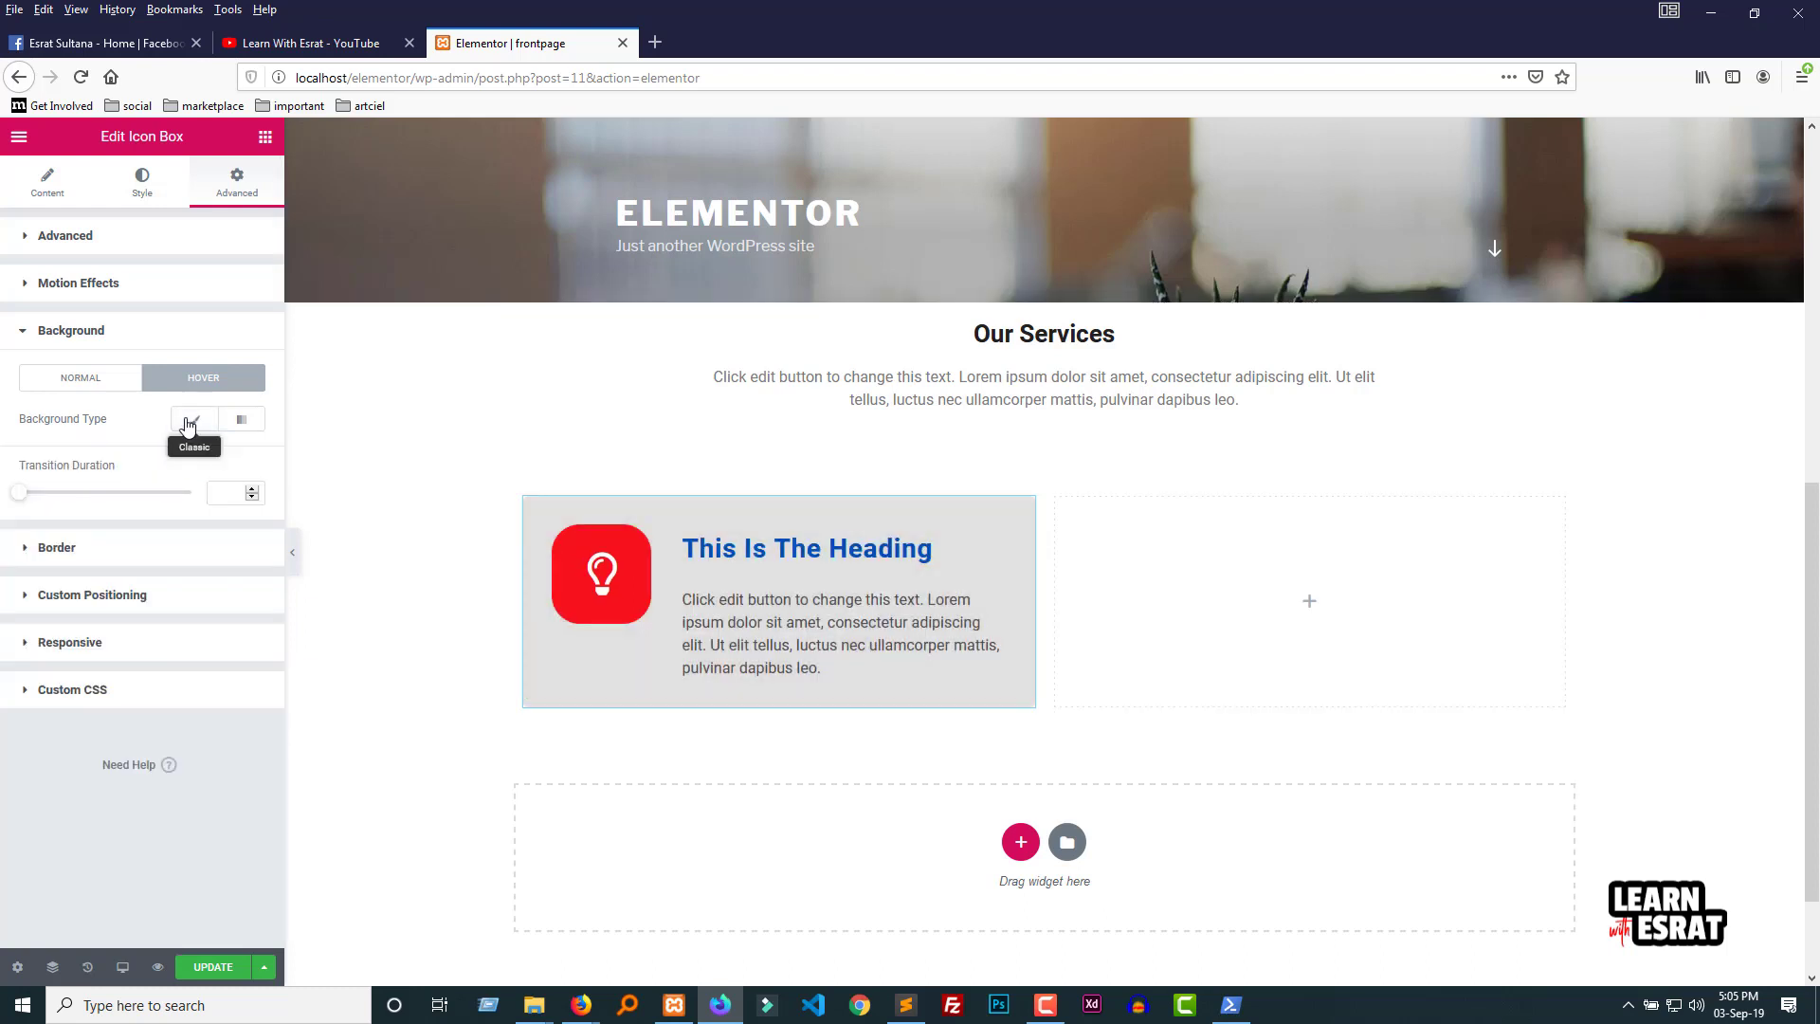
Step: Review the icon box's spacing, icon and content styles, motion effects, background and border settings
{"action": "left_click", "coordinate": [121, 250]}
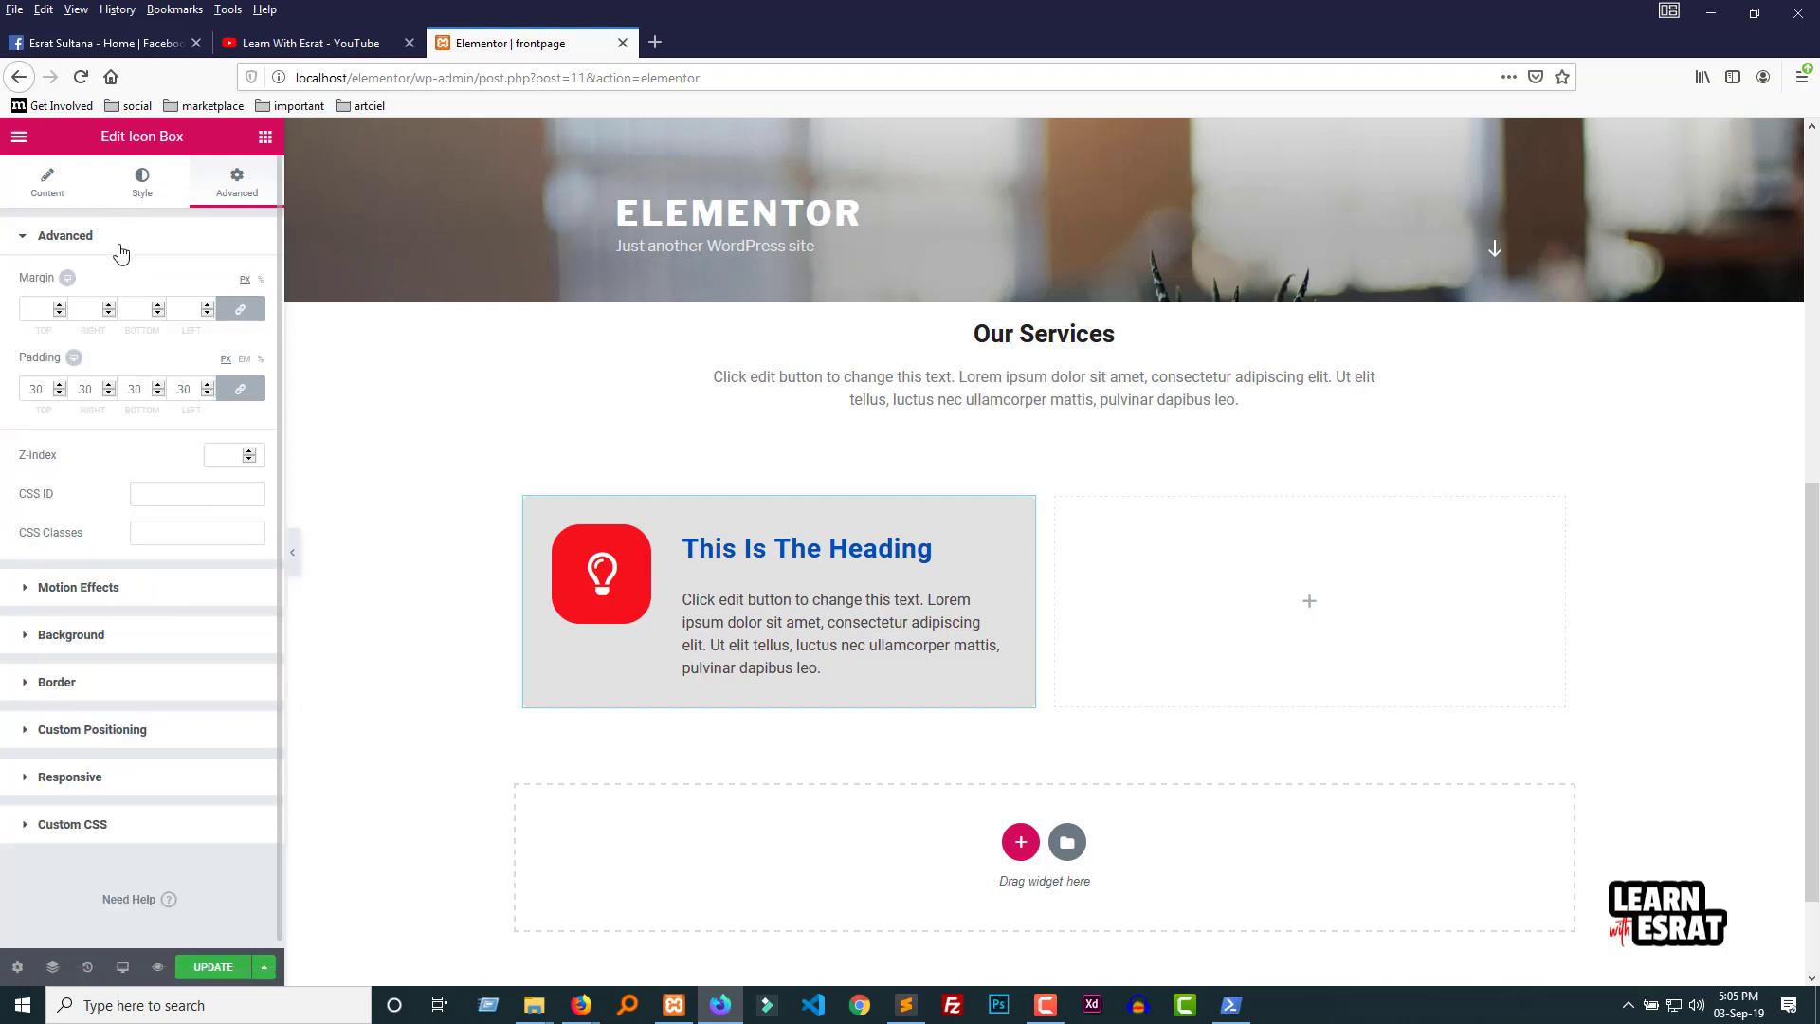
{"action": "left_click", "coordinate": [144, 190]}
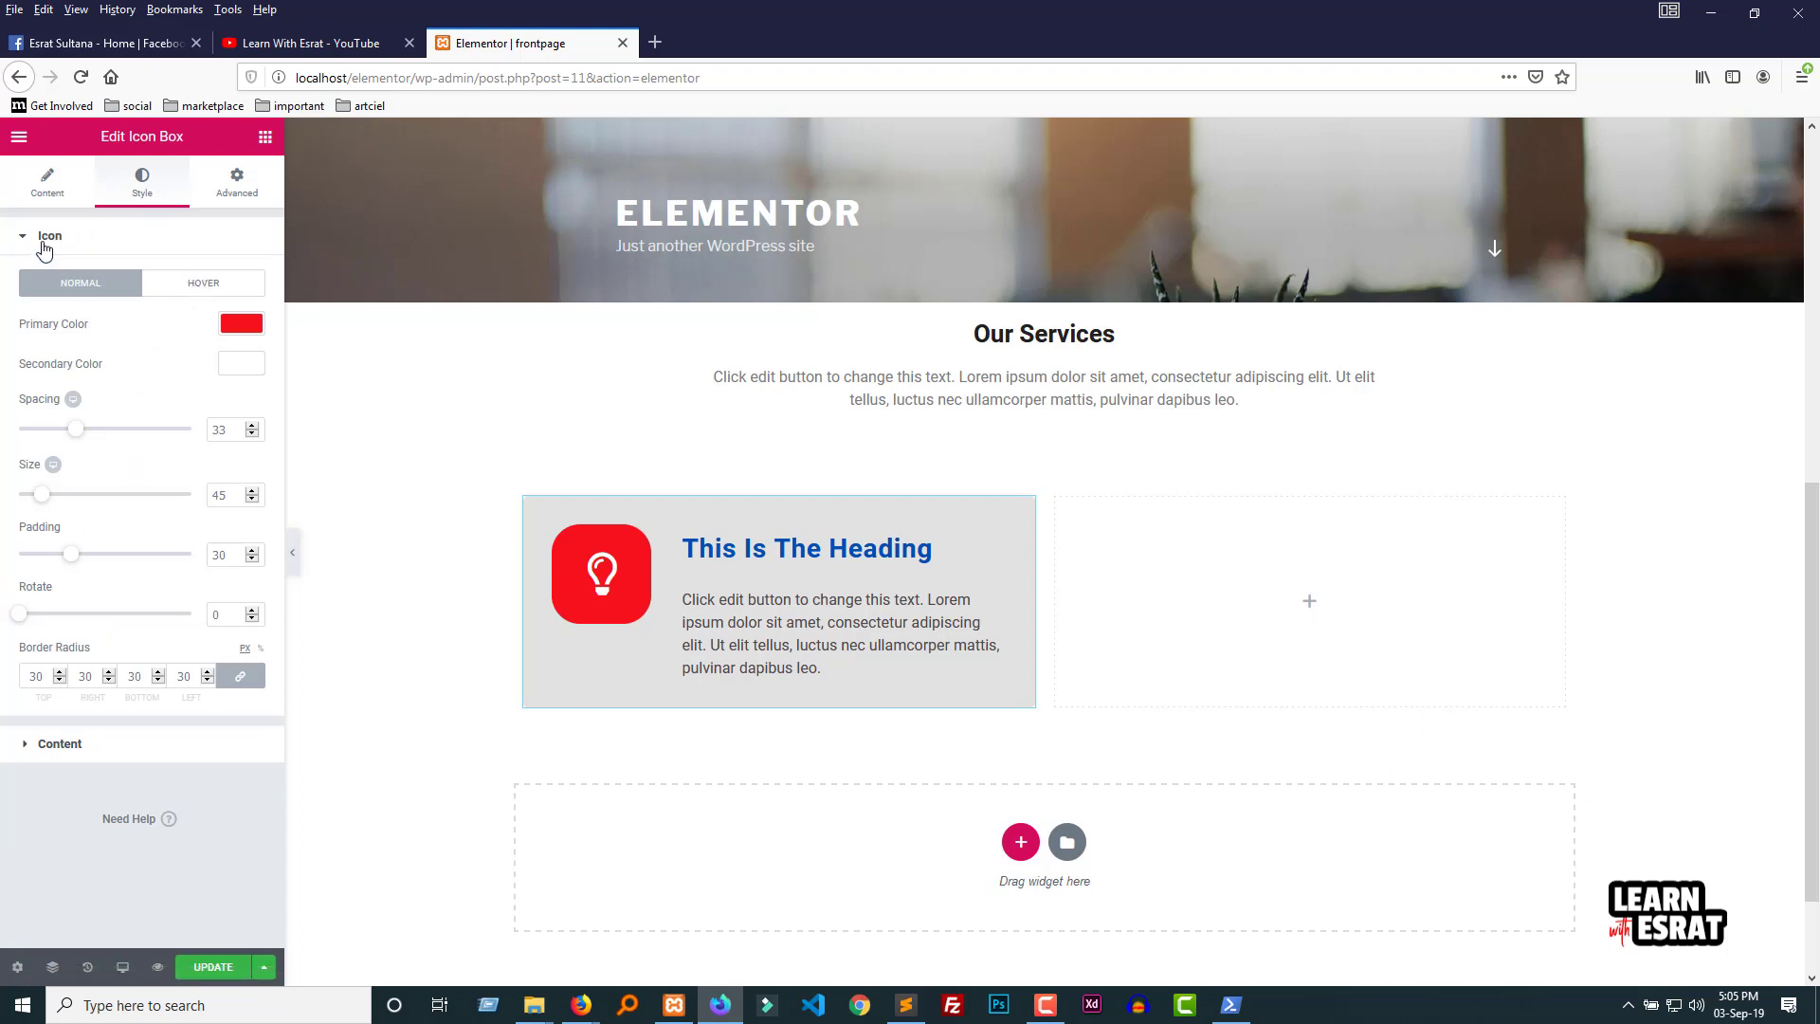
{"action": "left_click", "coordinate": [128, 757]}
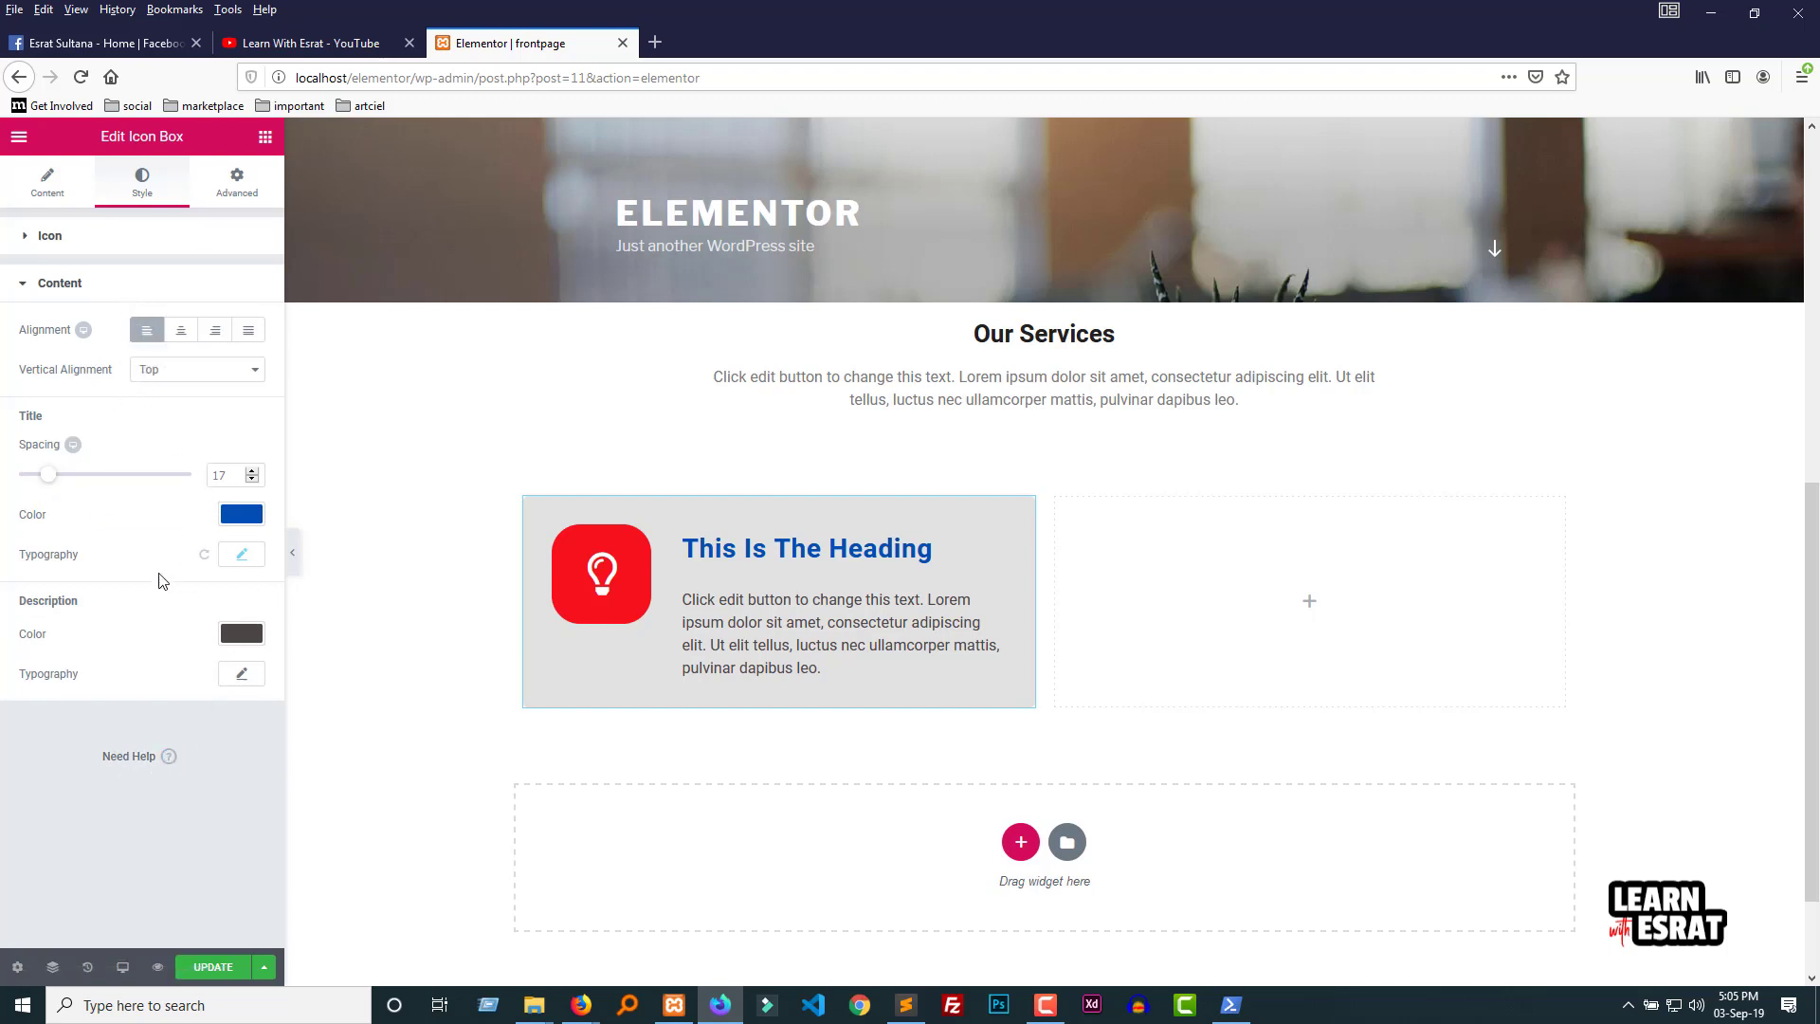
{"action": "left_click", "coordinate": [22, 285]}
{"action": "left_click", "coordinate": [240, 184]}
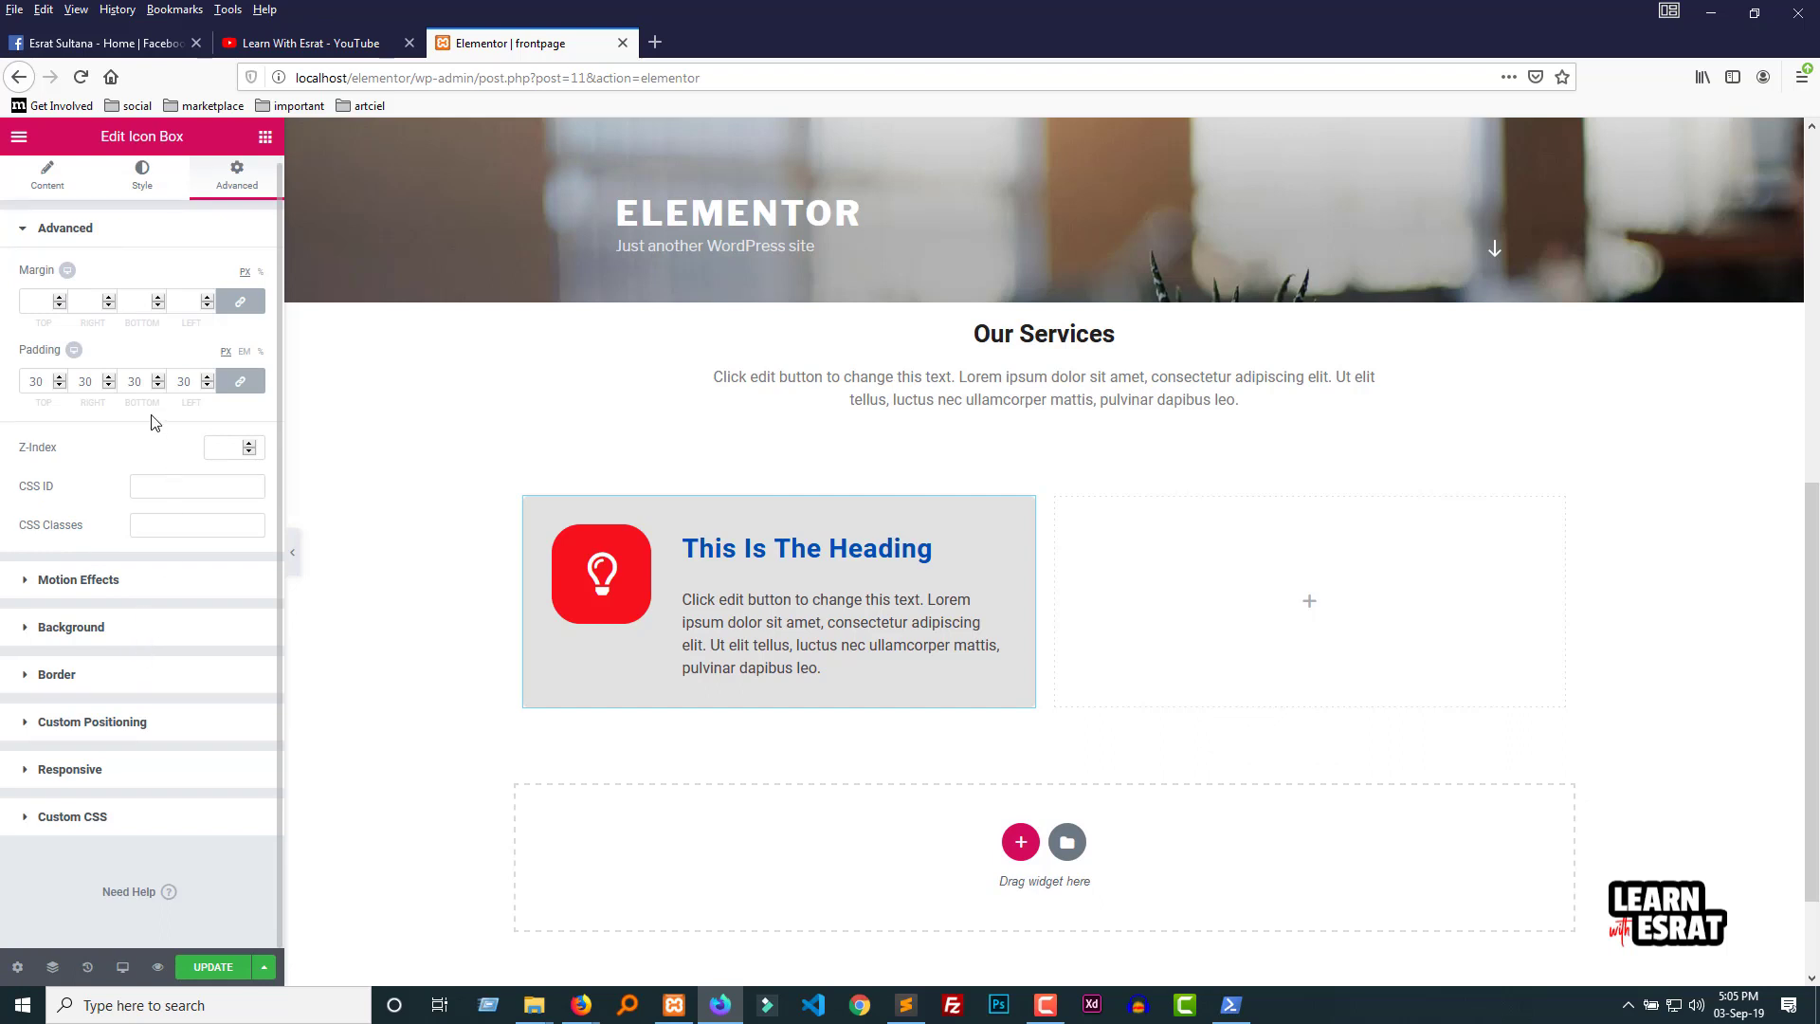
{"action": "left_click", "coordinate": [123, 581]}
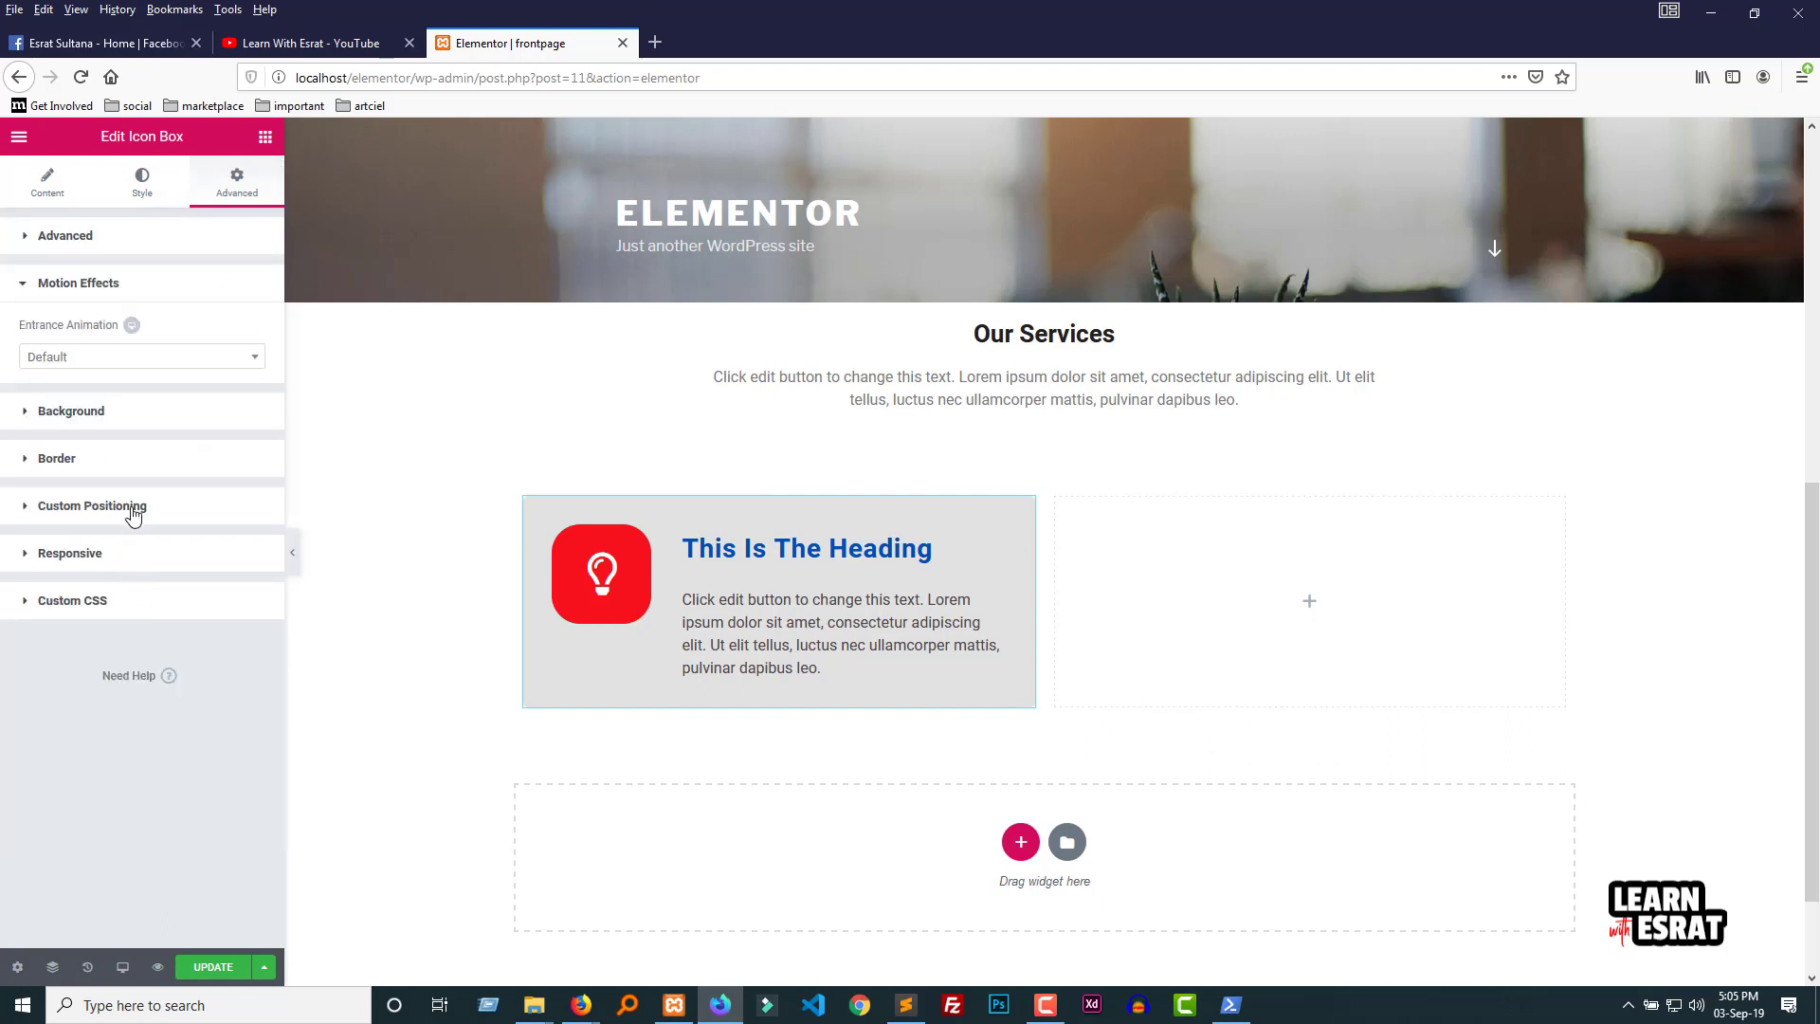
{"action": "left_click", "coordinate": [75, 243]}
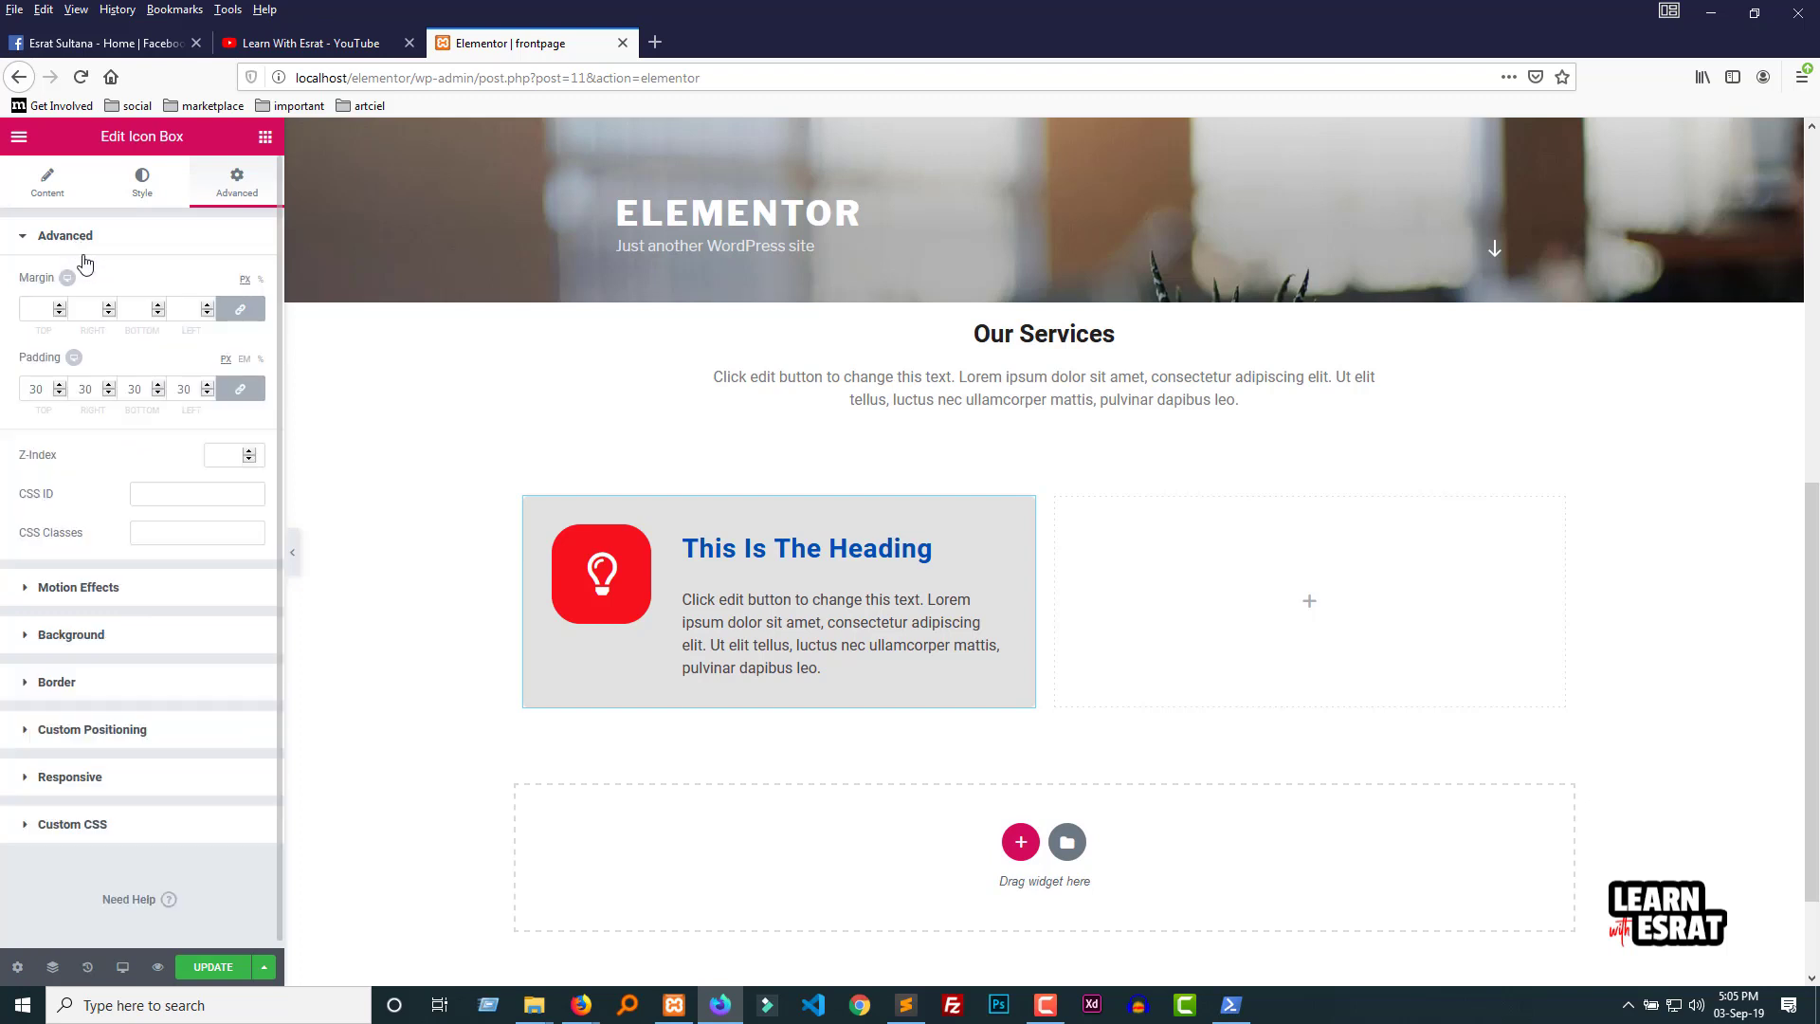
{"action": "left_click", "coordinate": [107, 637]}
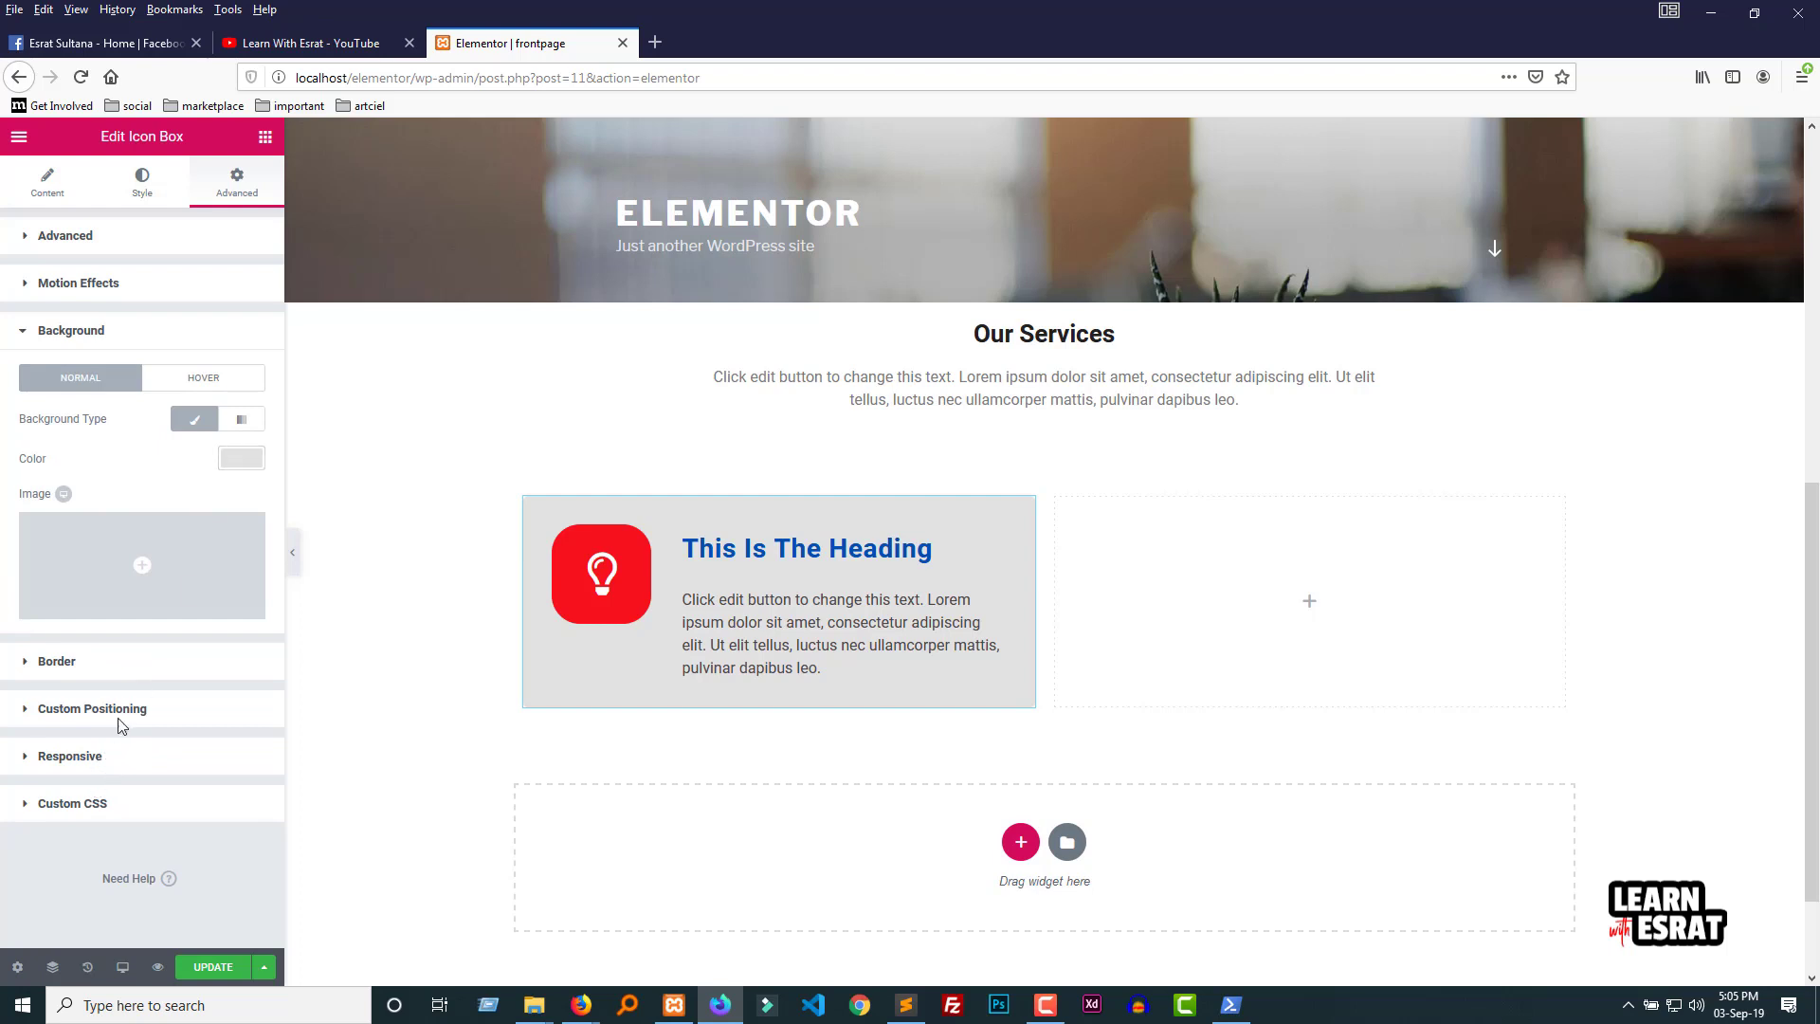
{"action": "left_click", "coordinate": [59, 661]}
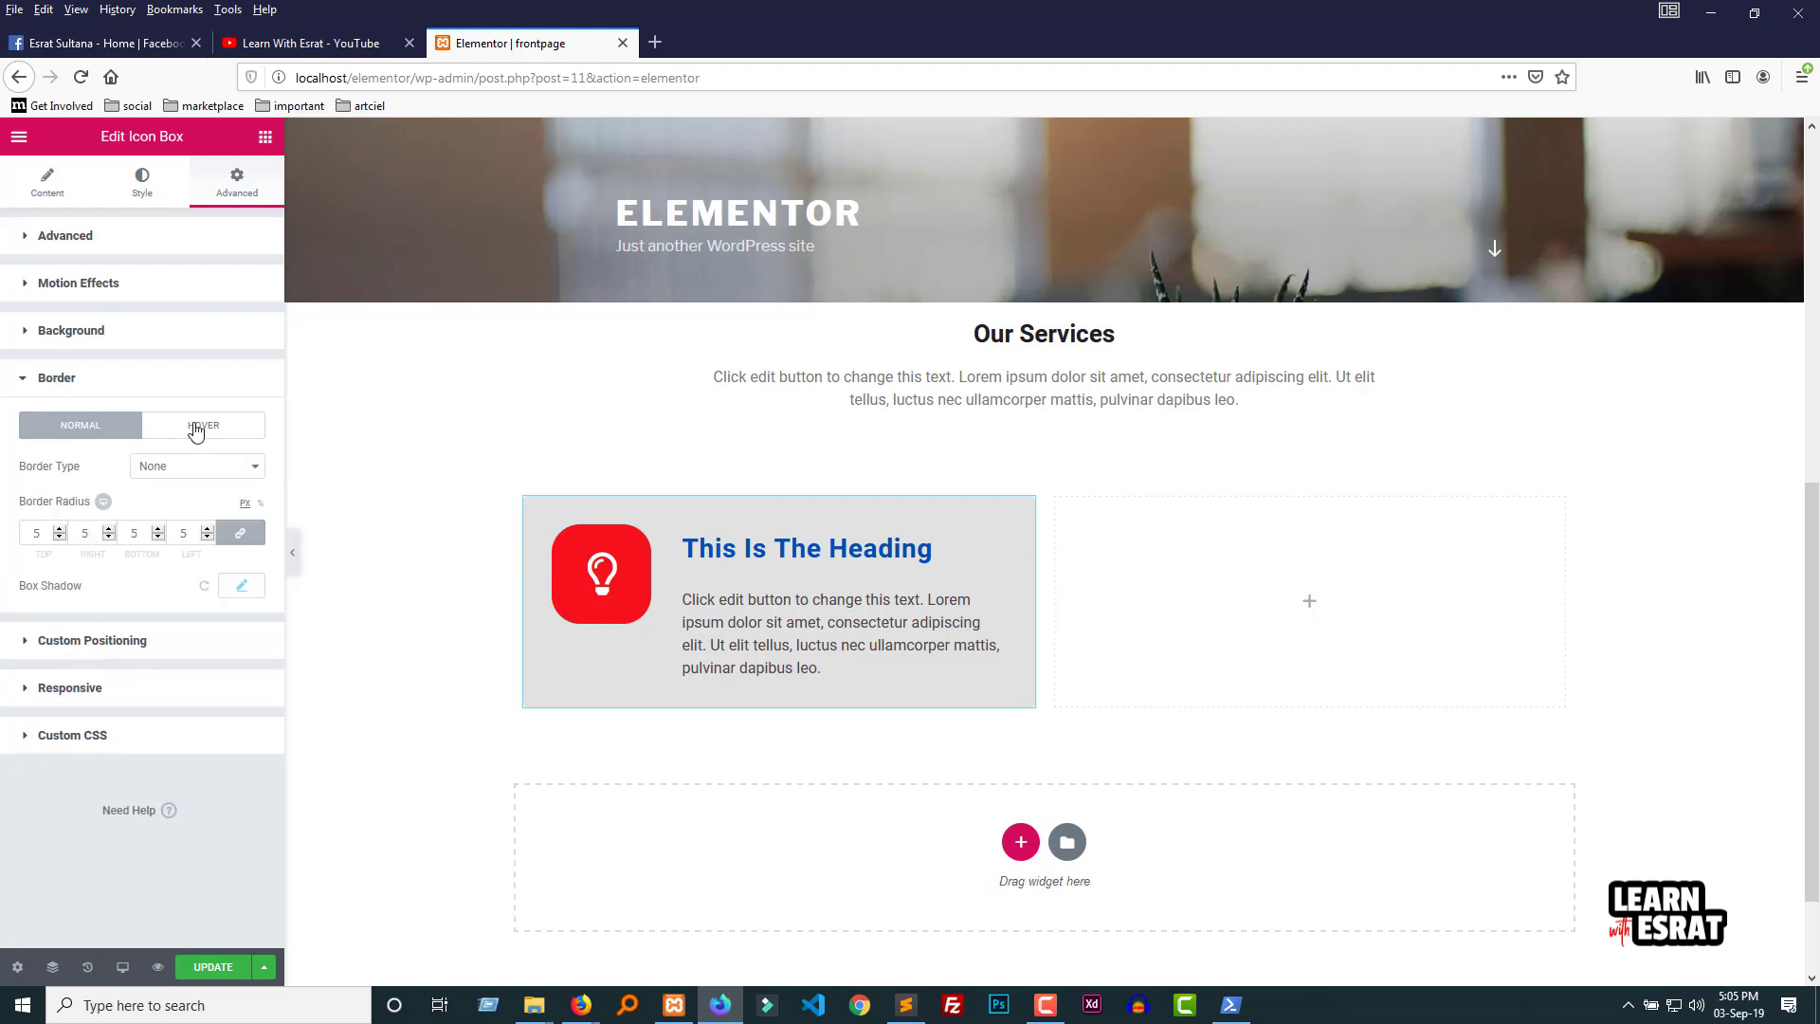
{"action": "left_click", "coordinate": [55, 381]}
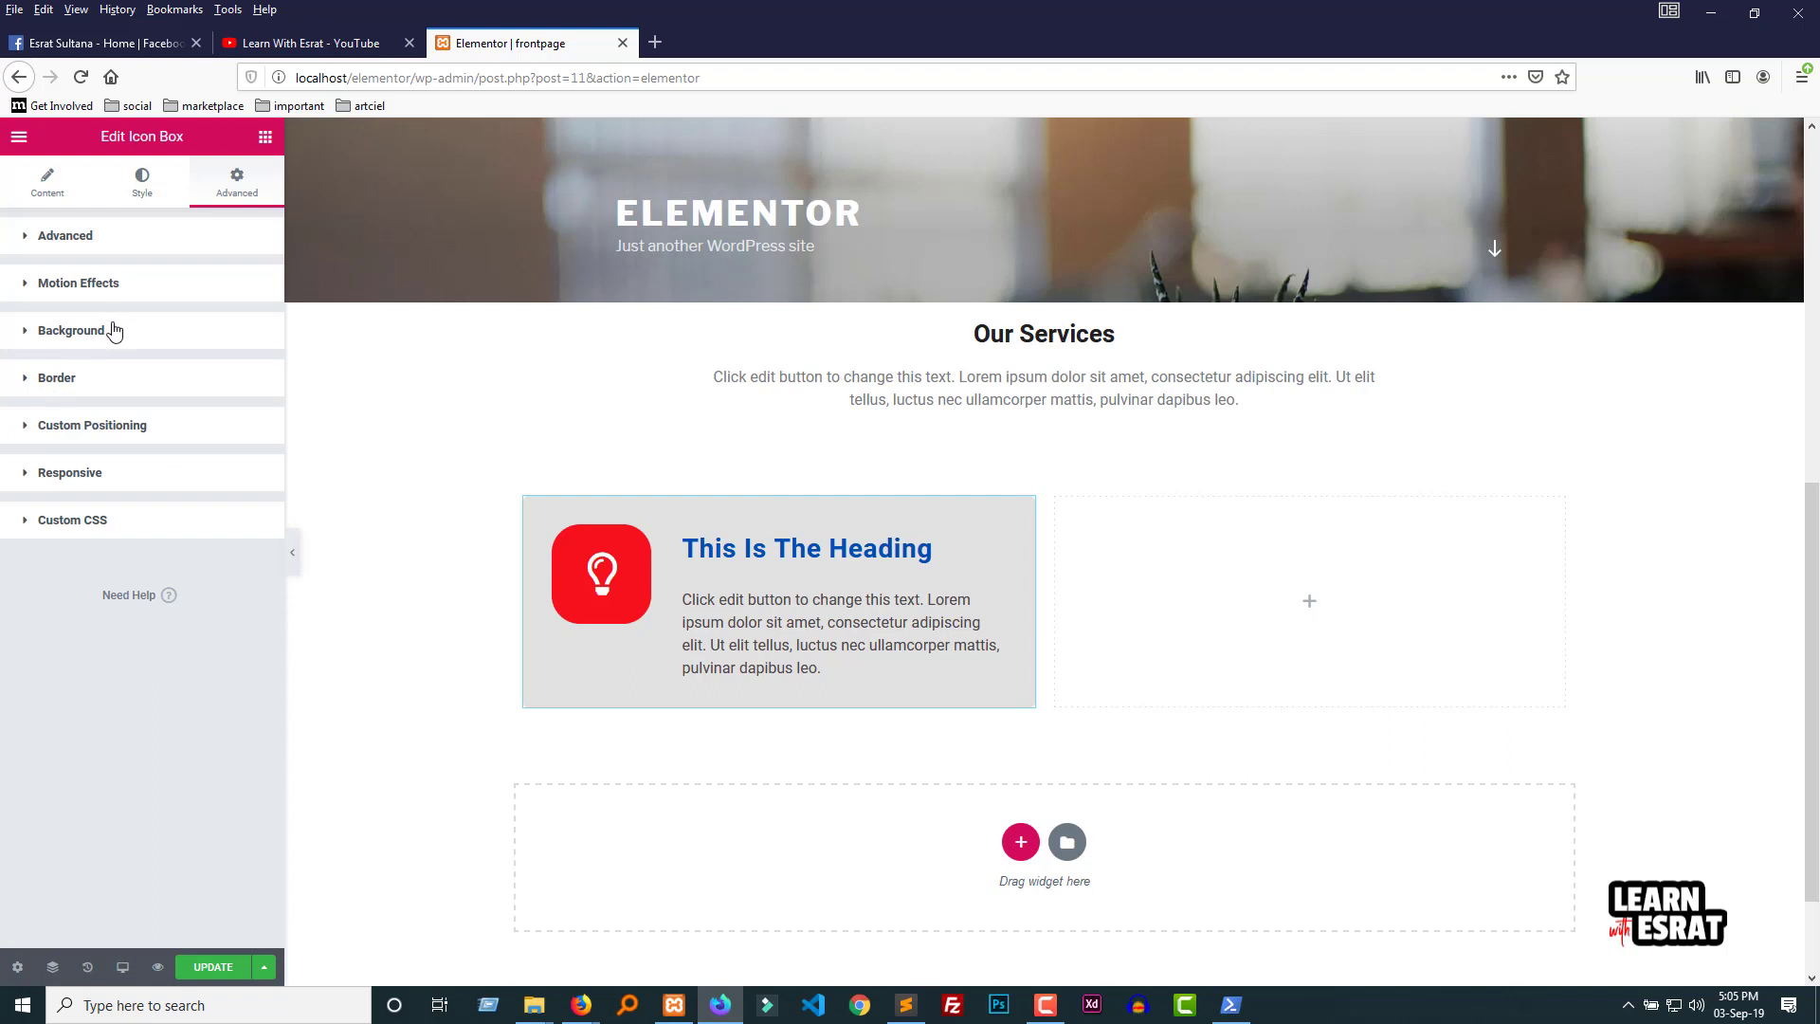
Step: Give the icon box's hover state a classic light grey #e2e2e2 background and preview it
{"action": "left_click", "coordinate": [27, 332]}
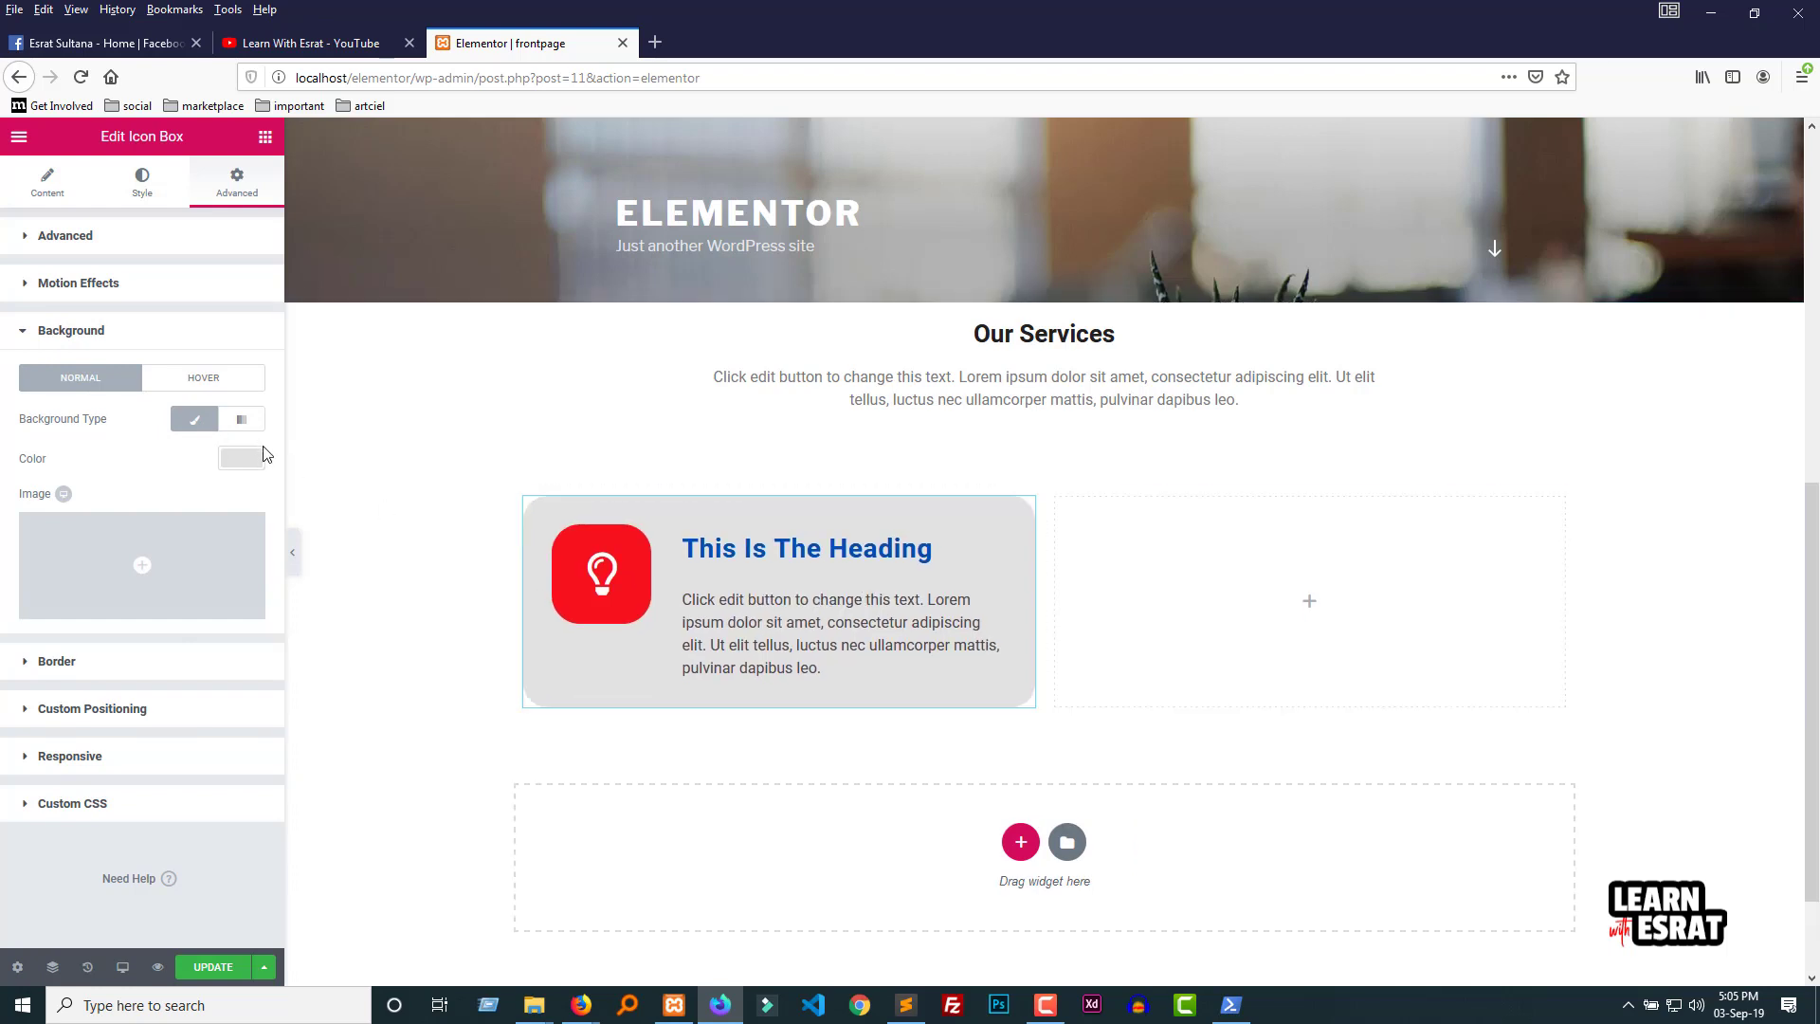
{"action": "left_click", "coordinate": [212, 383]}
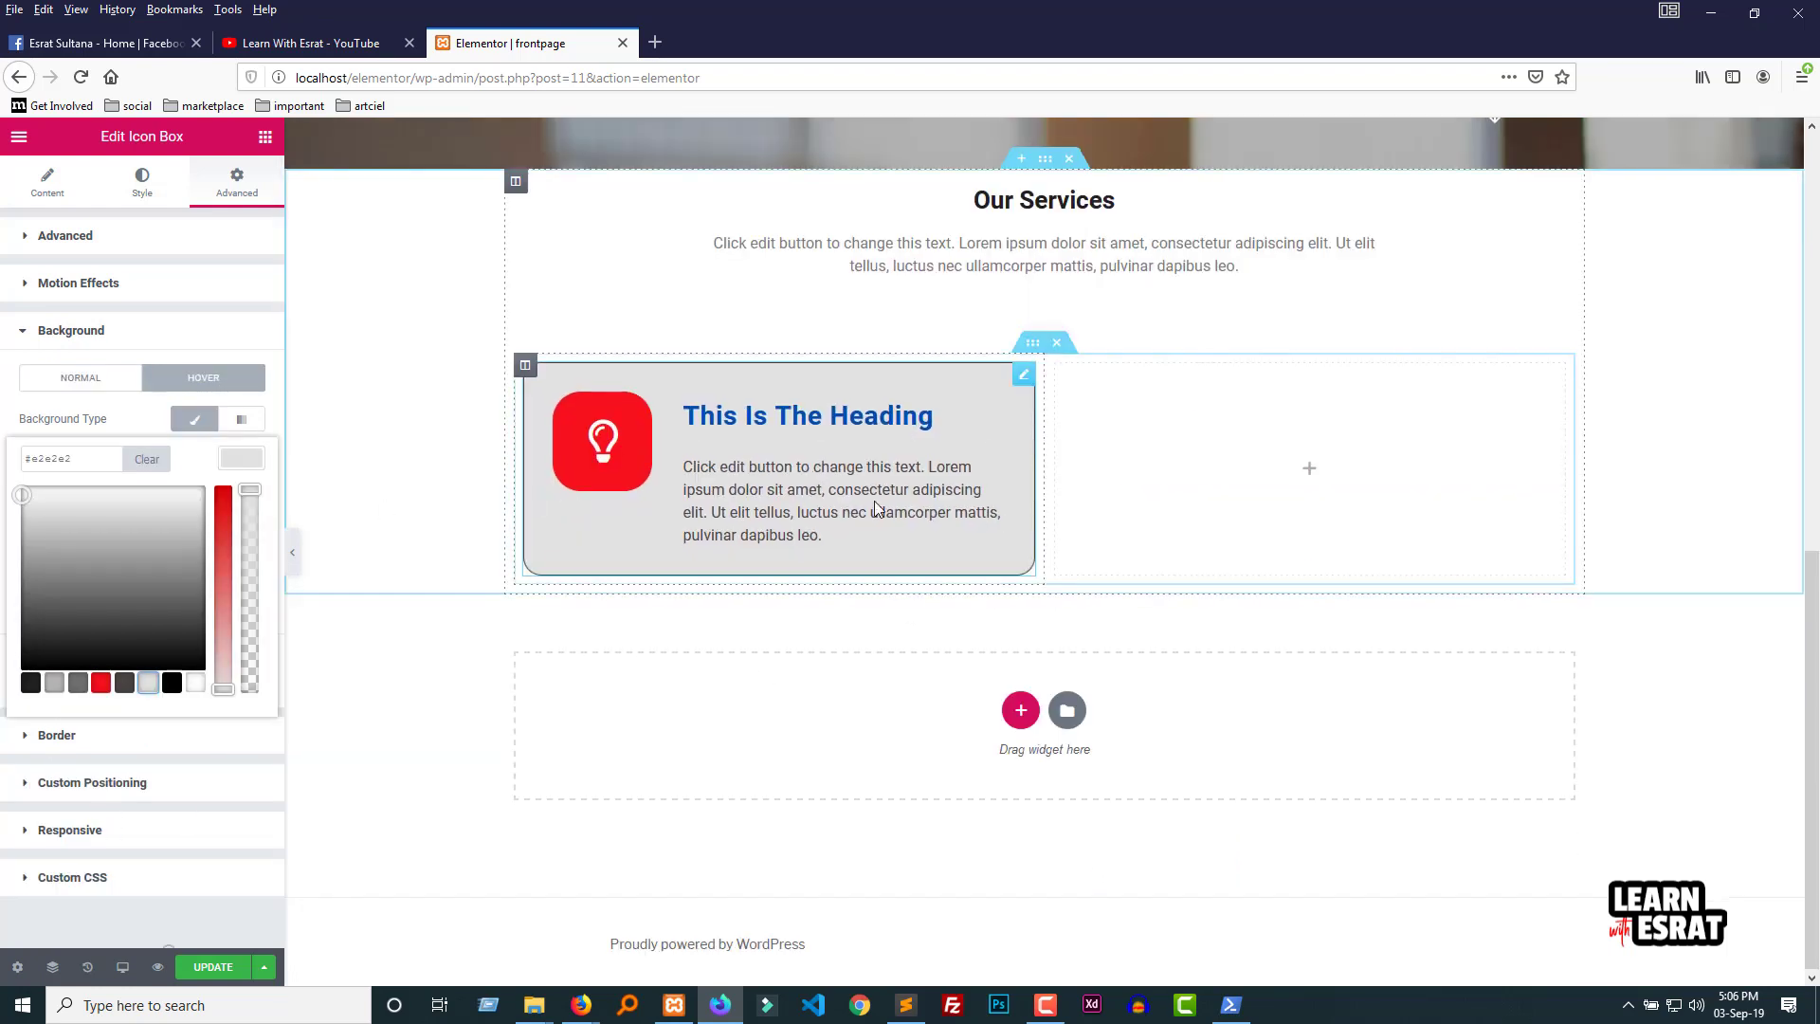
{"action": "scroll", "coordinate": [895, 461], "scroll_direction": "up", "scroll_amount": 2}
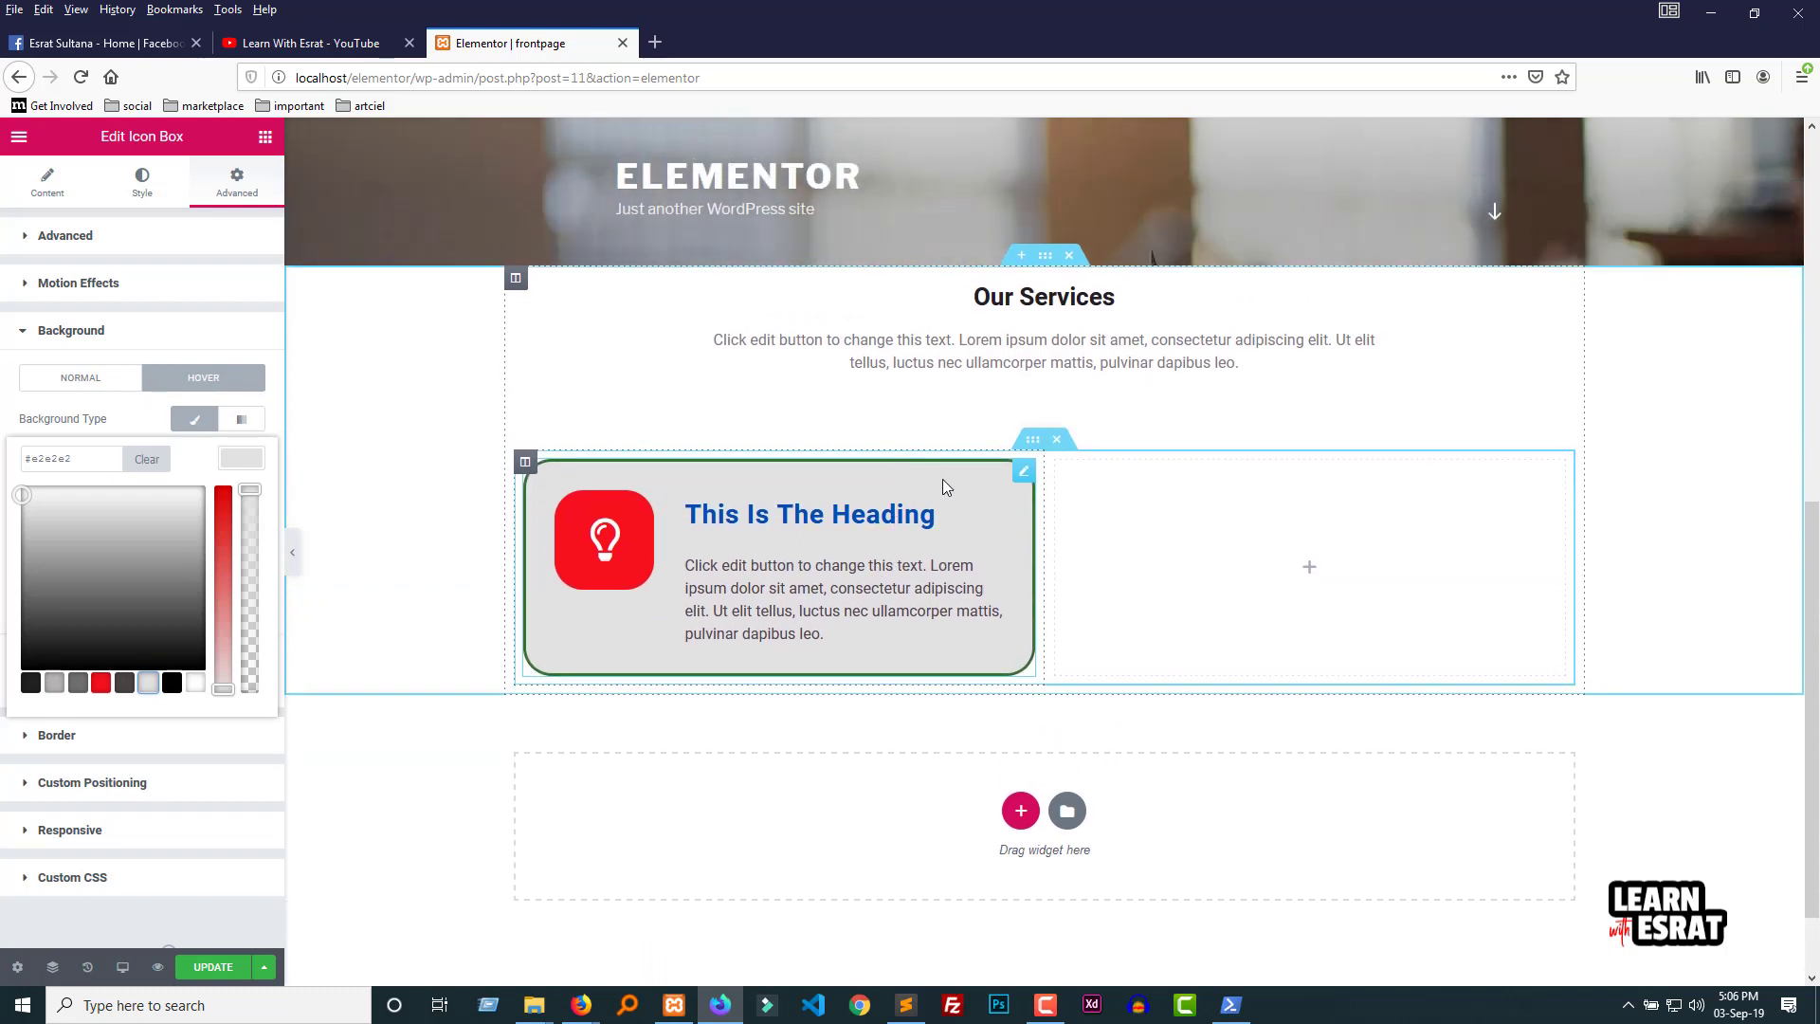
Step: Examine the icon box's Custom CSS section and its CSS ID and CSS Classes fields
{"action": "left_click", "coordinate": [136, 237]}
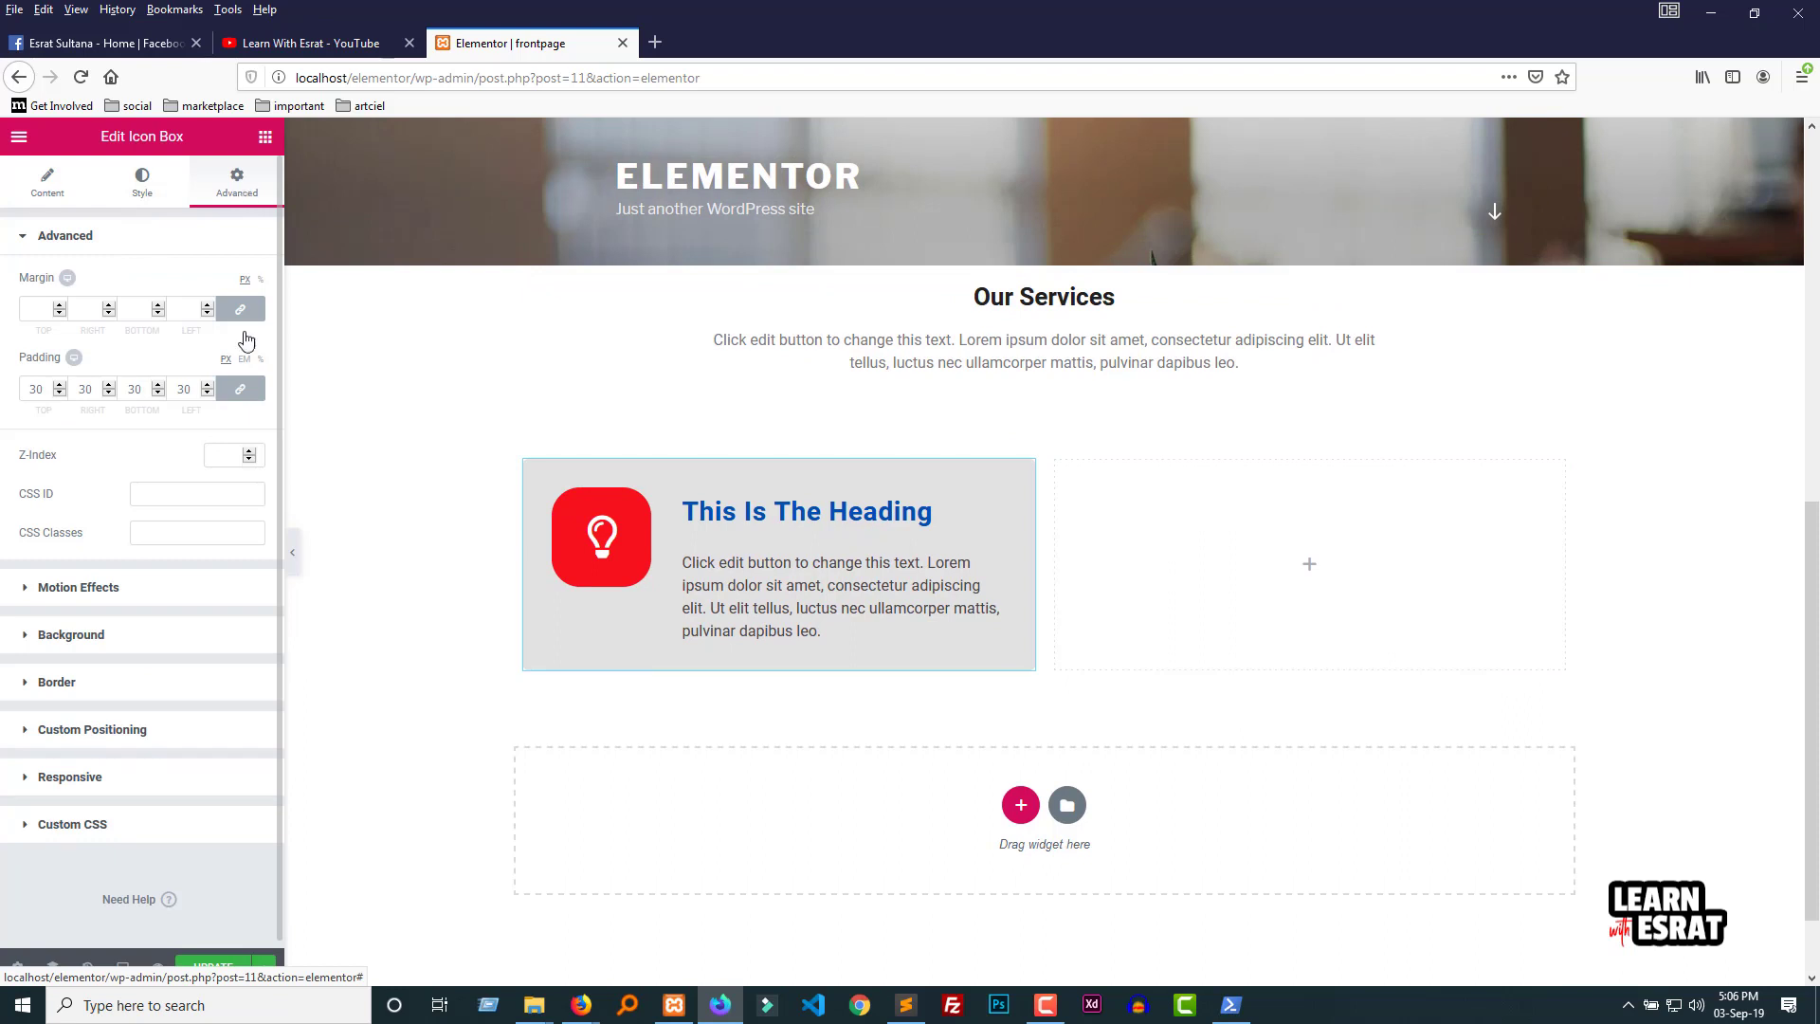
{"action": "left_click", "coordinate": [100, 827]}
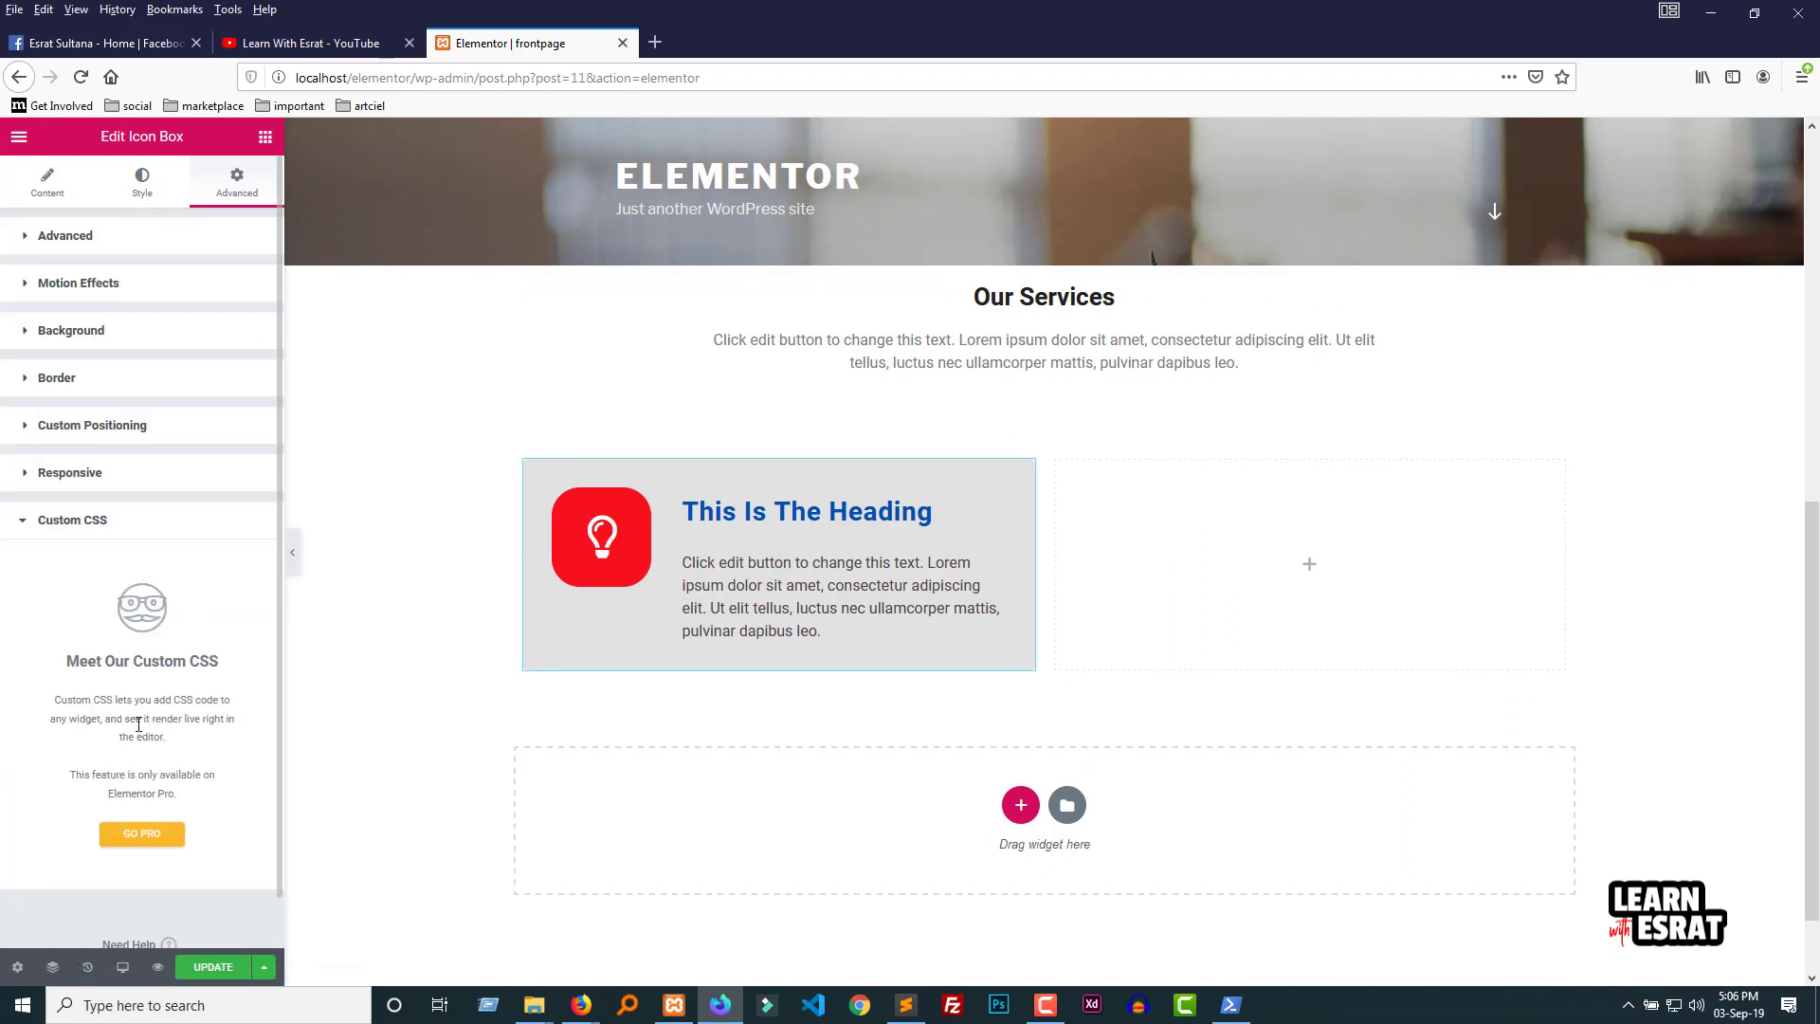
{"action": "left_click", "coordinate": [25, 523]}
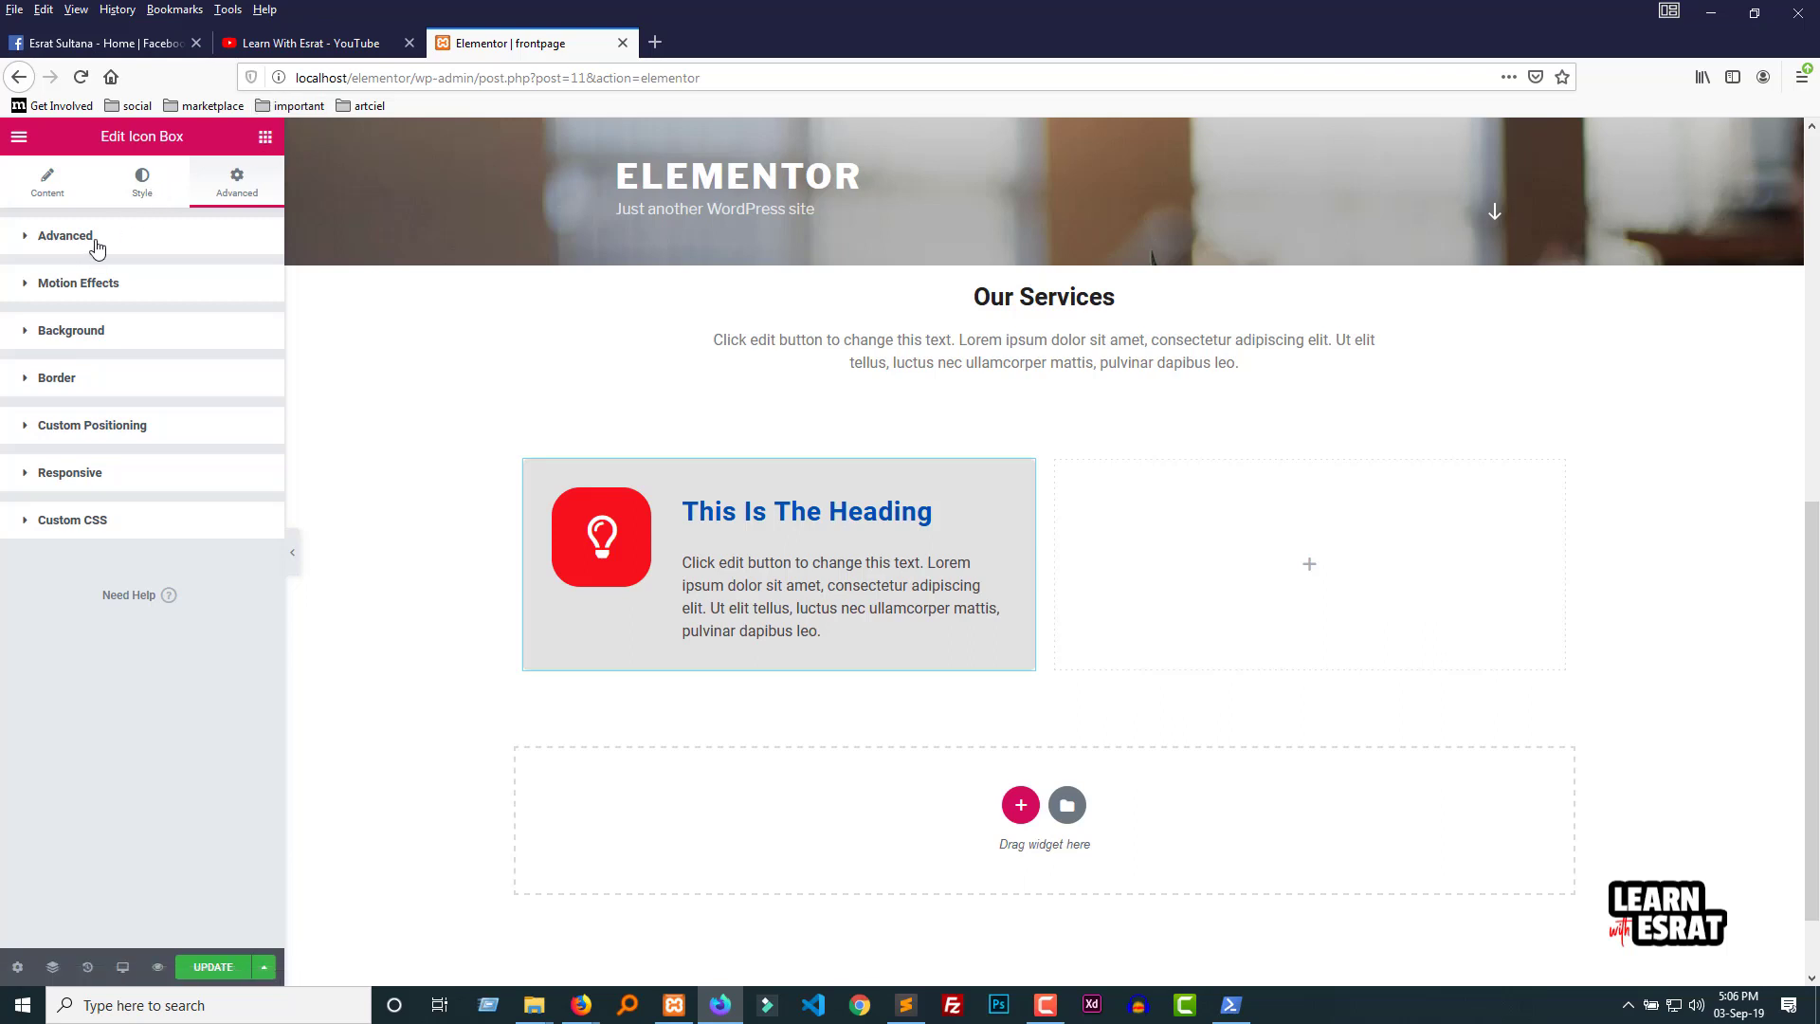
{"action": "left_click", "coordinate": [65, 236]}
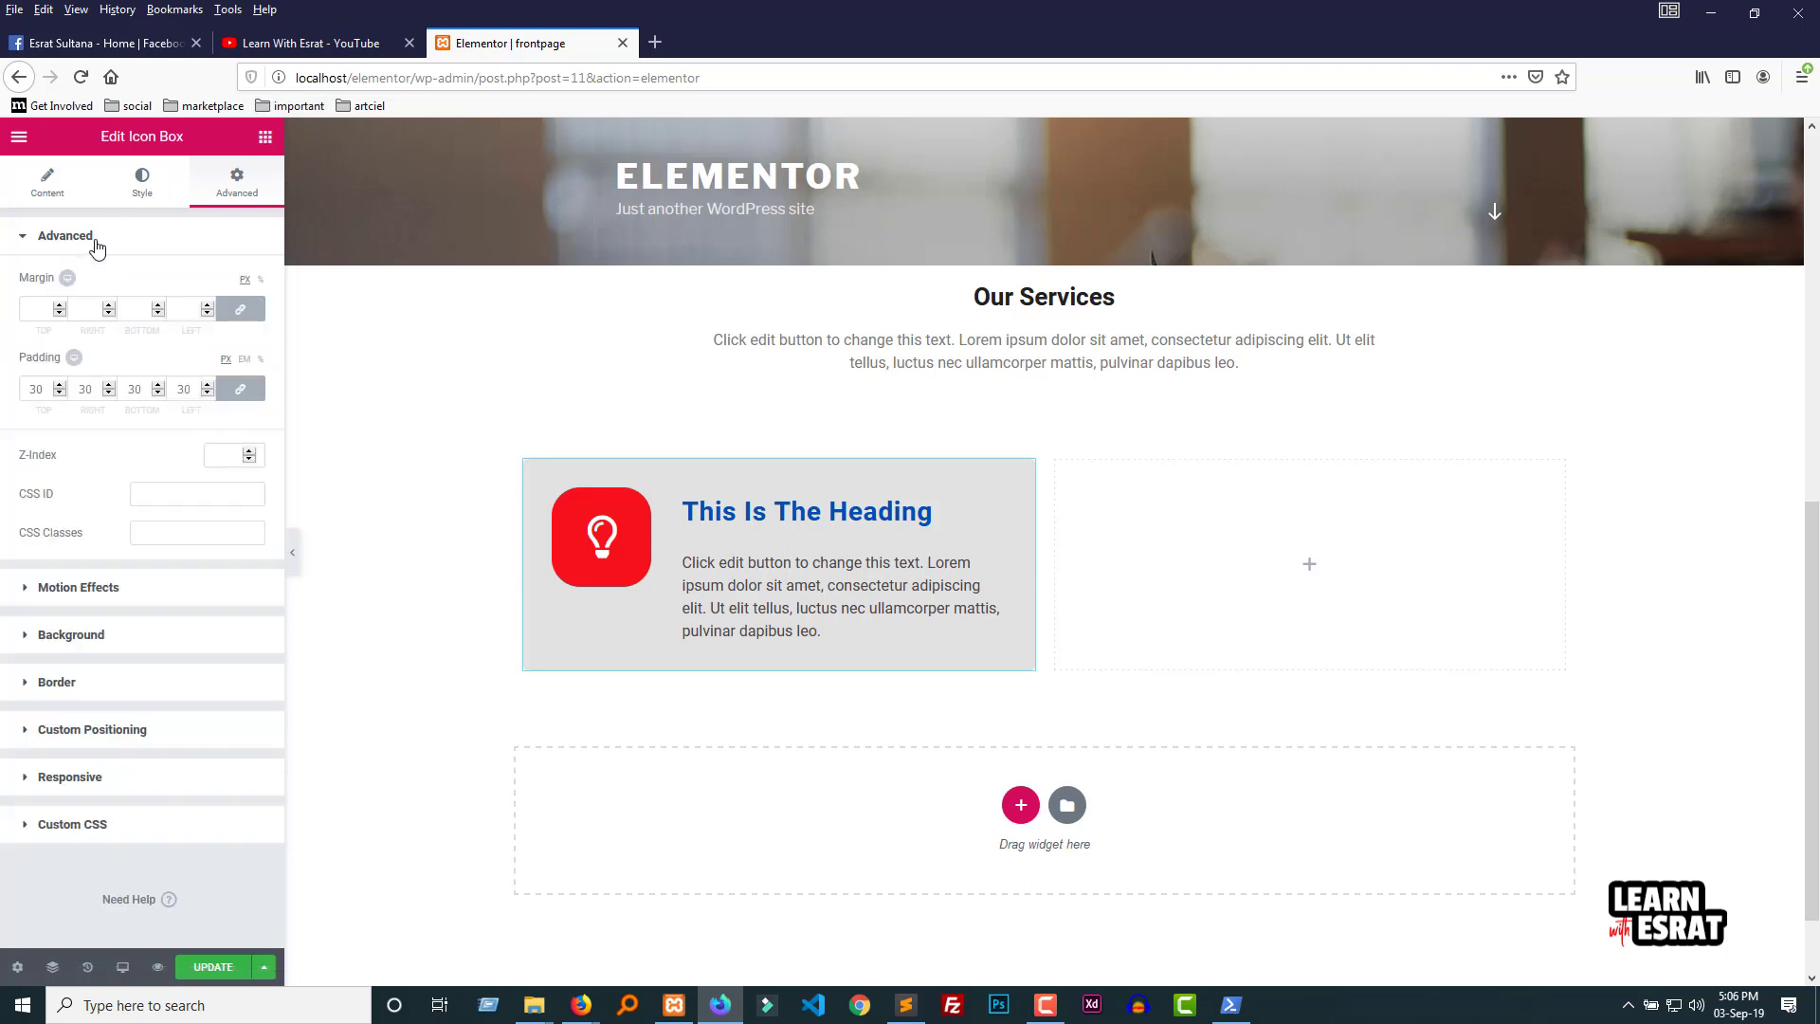
{"action": "left_click", "coordinate": [171, 534]}
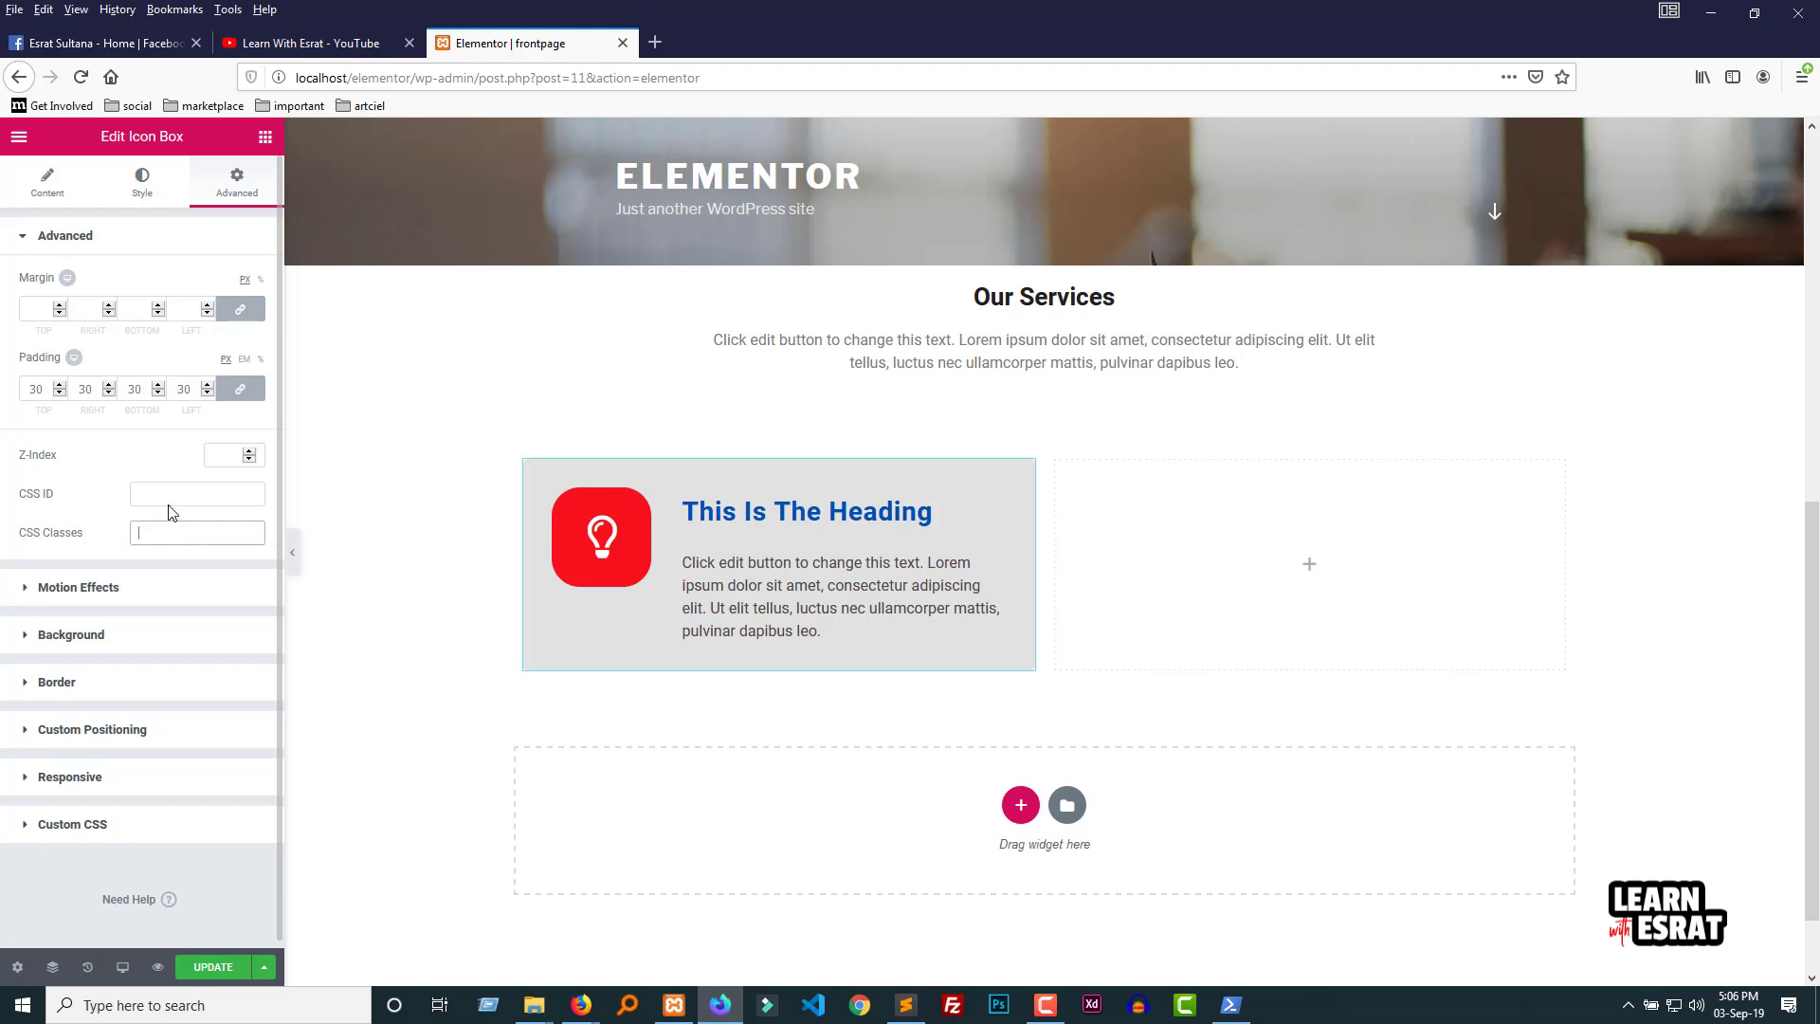
{"action": "key", "text": "shift+Tab"}
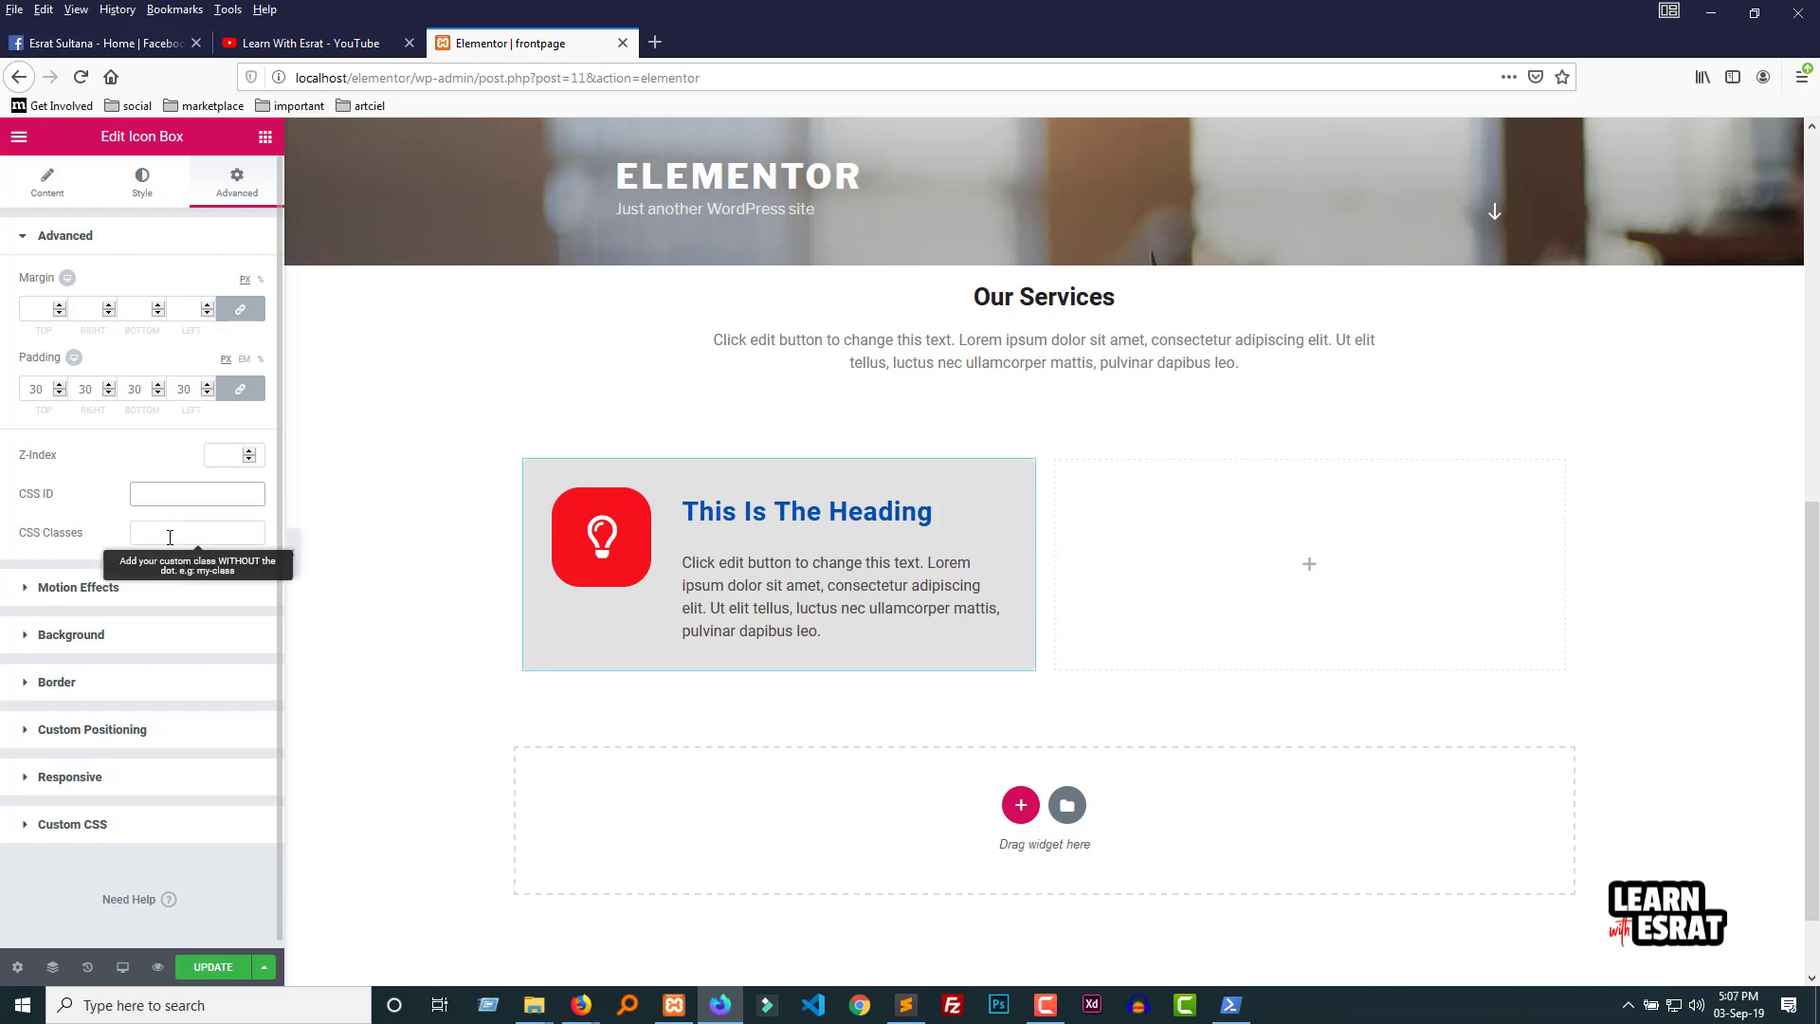
{"action": "left_click", "coordinate": [170, 533]}
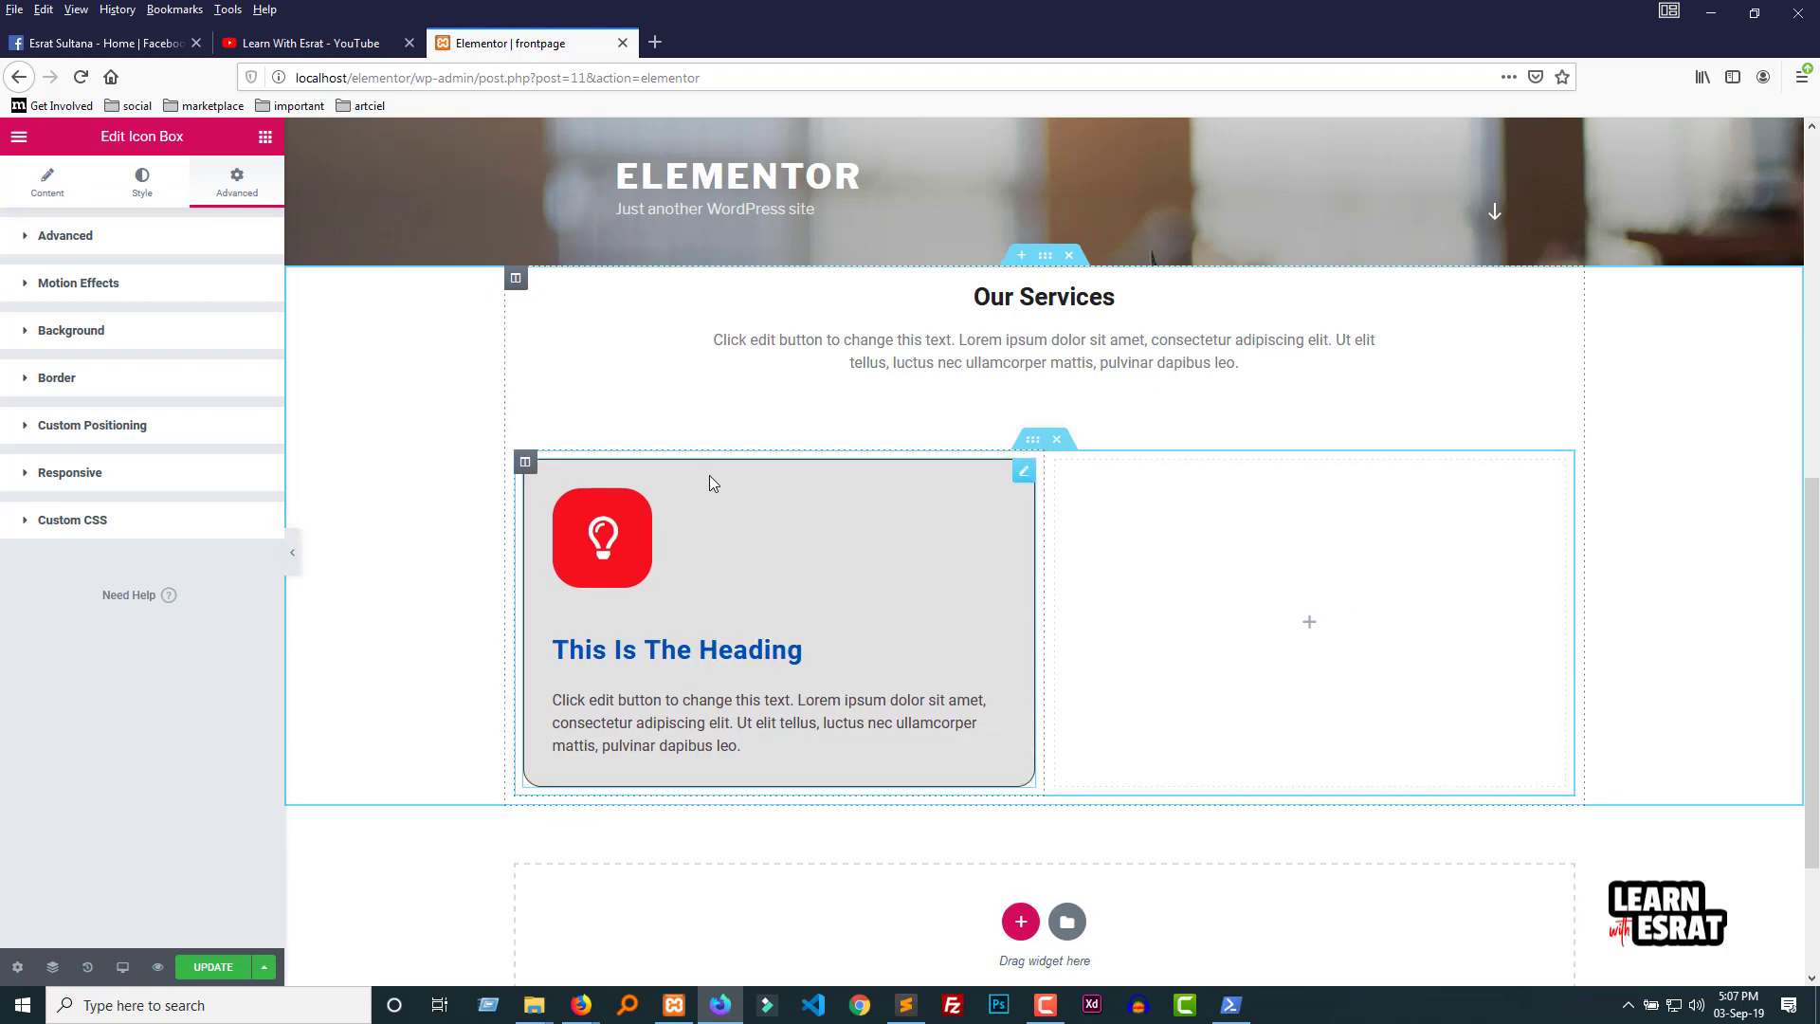
Step: Copy the column containing the icon box and paste it after the empty second column
{"action": "right_click", "coordinate": [526, 473]}
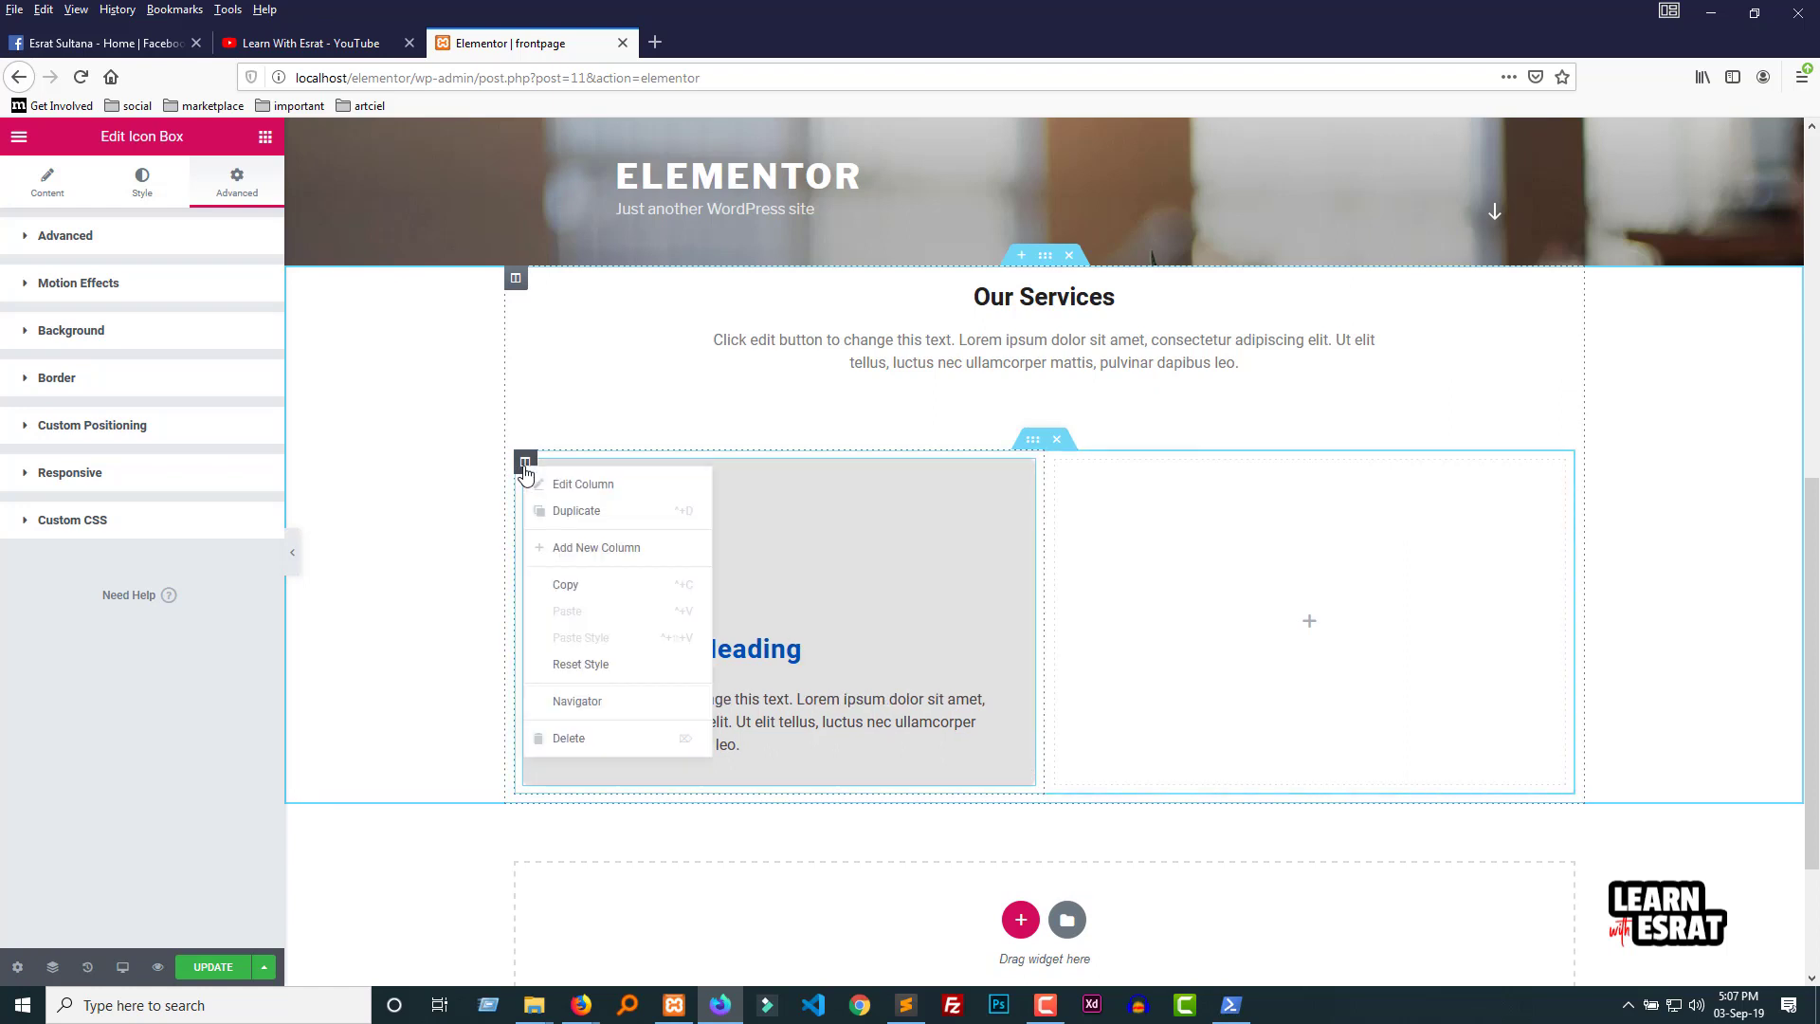
{"action": "left_click", "coordinate": [580, 584]}
{"action": "right_click", "coordinate": [1306, 505]}
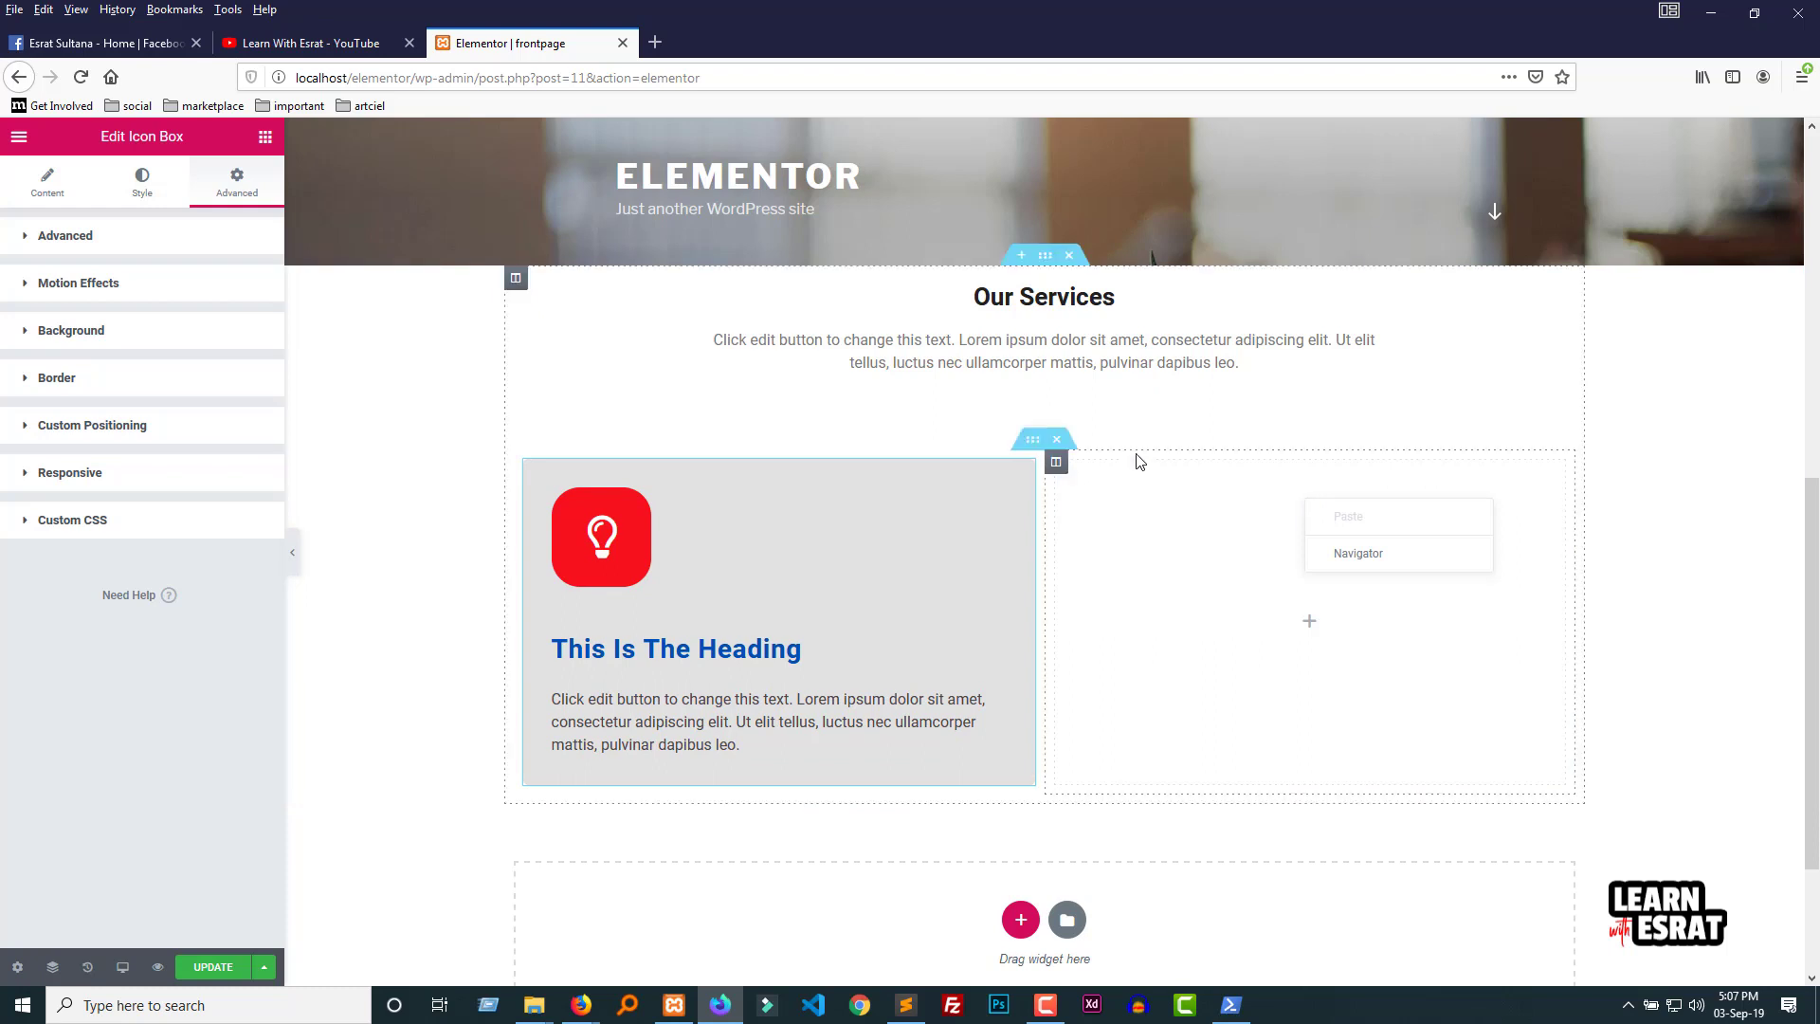
{"action": "right_click", "coordinate": [1065, 471]}
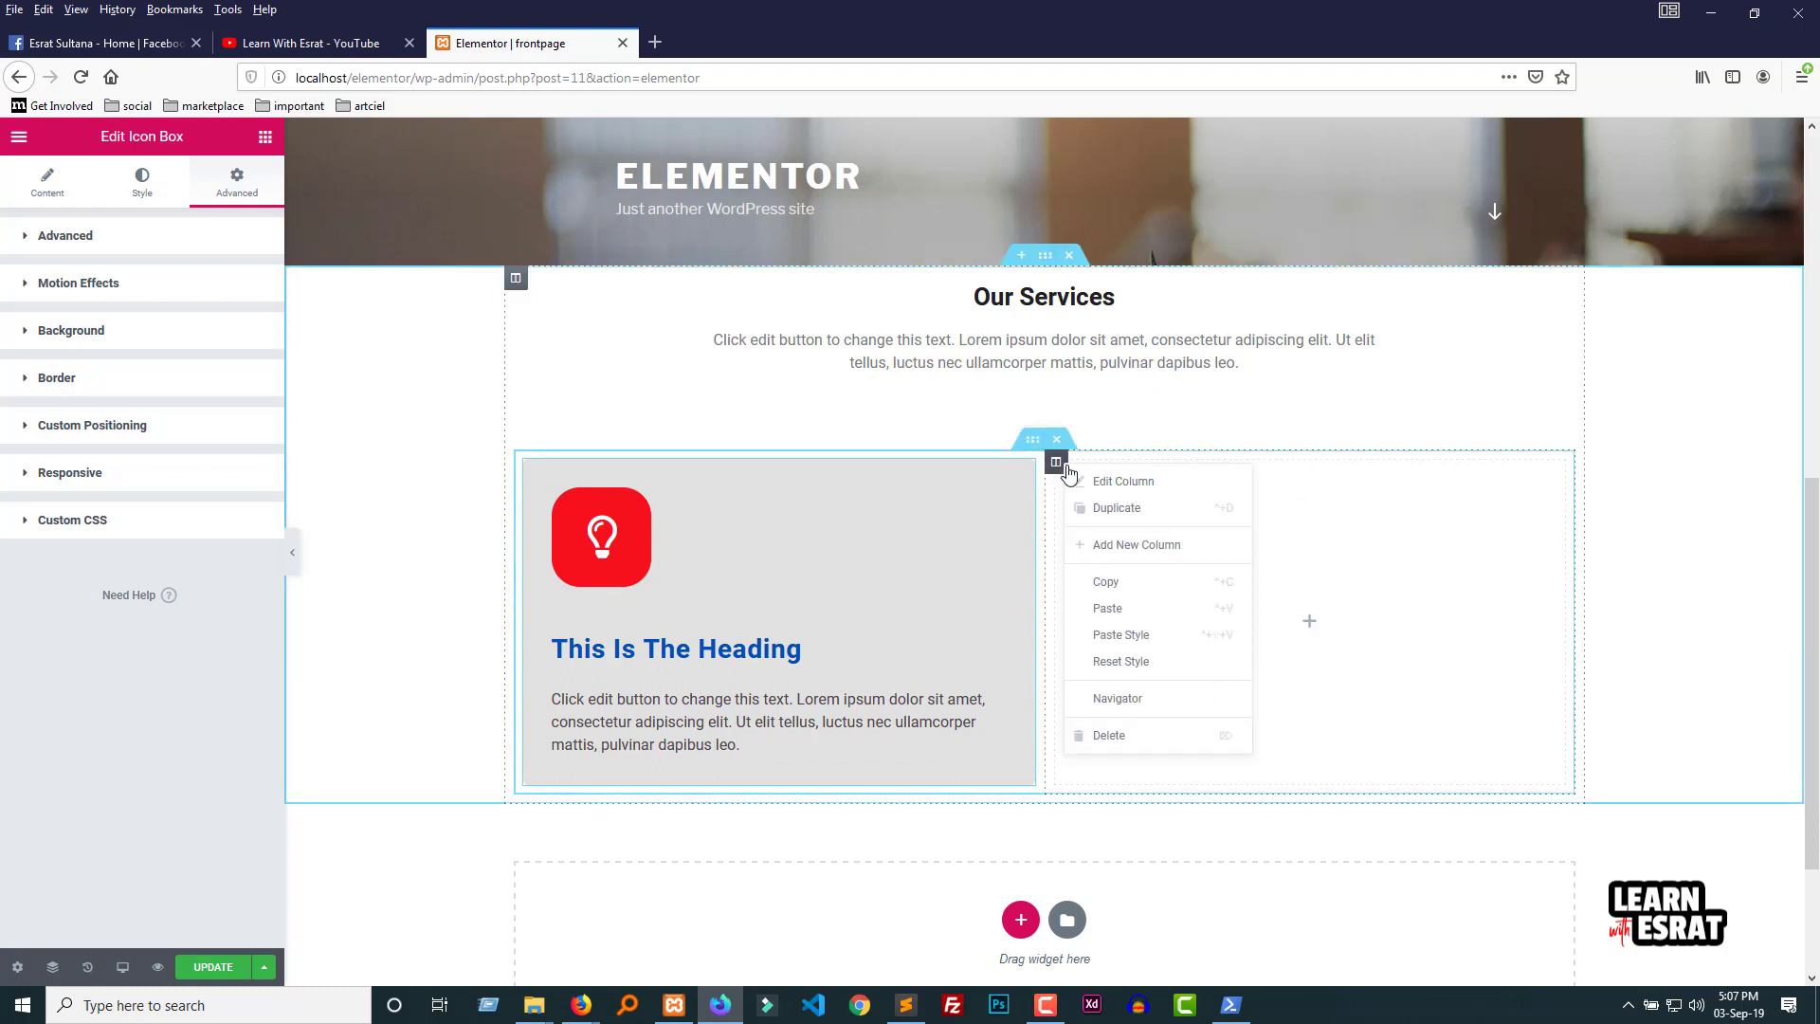
{"action": "left_click", "coordinate": [1134, 620]}
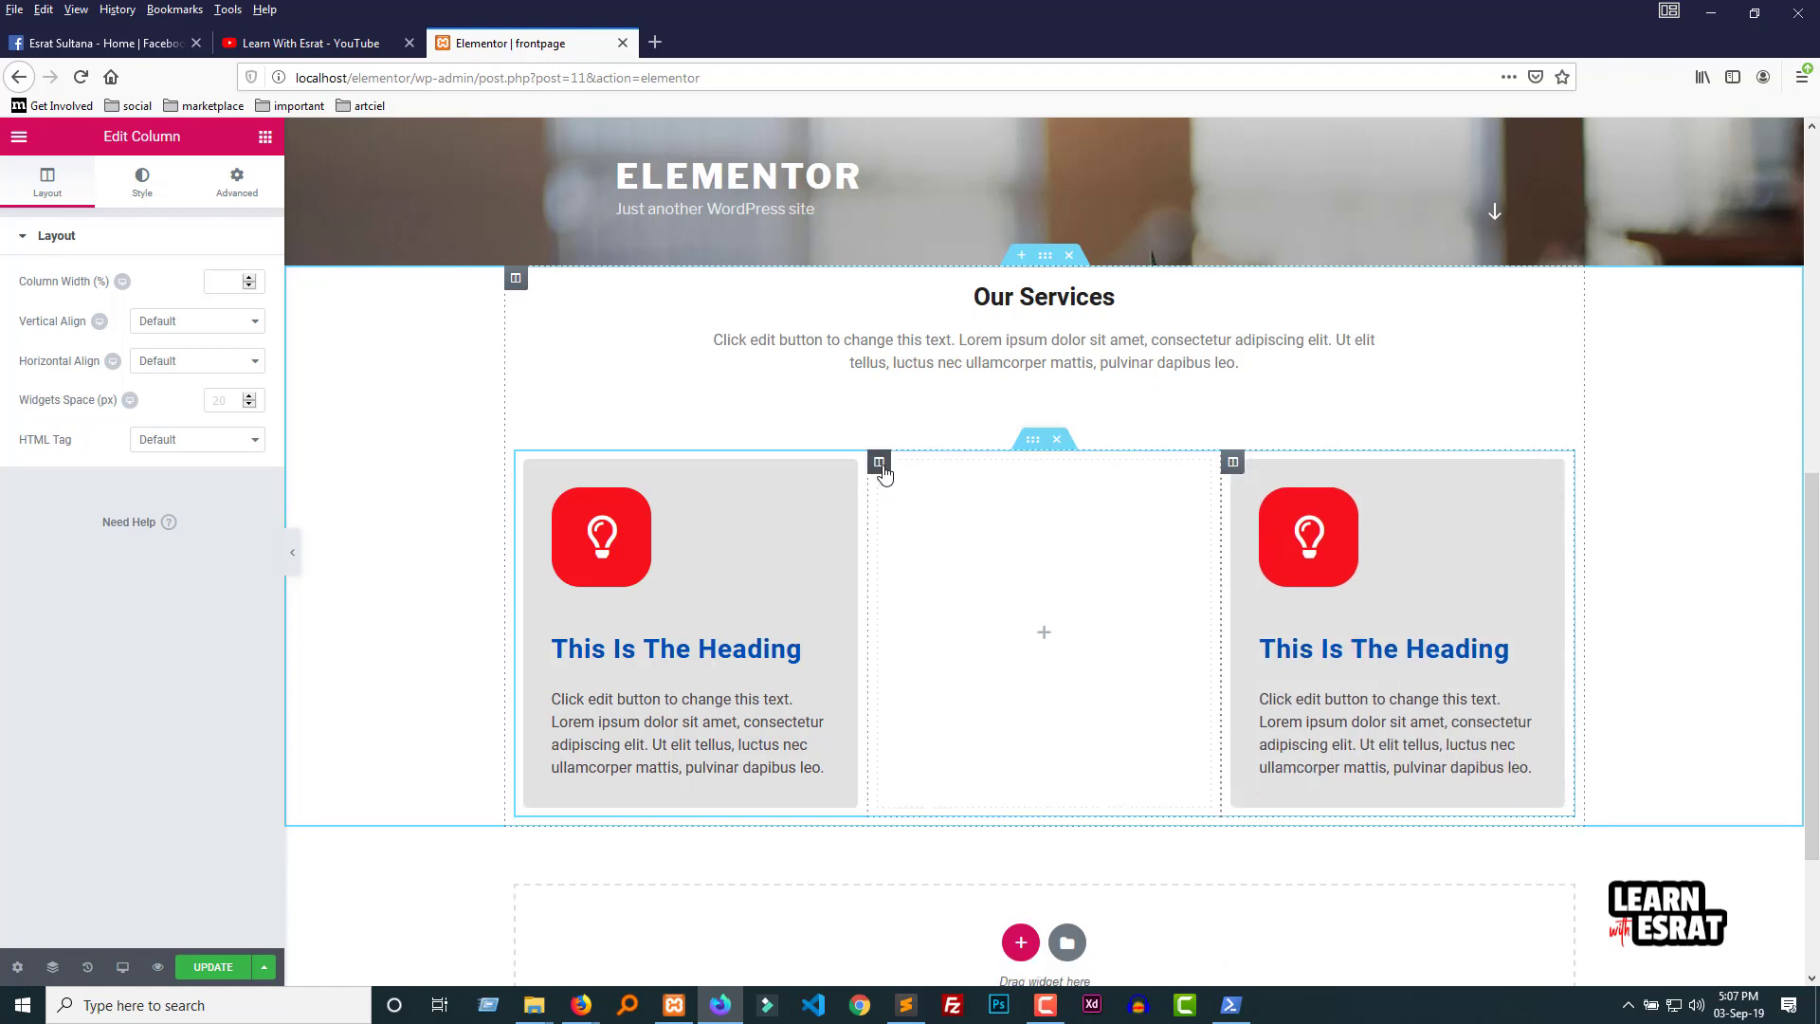
Step: Paste the copied column's style onto the empty middle column
{"action": "right_click", "coordinate": [881, 468]}
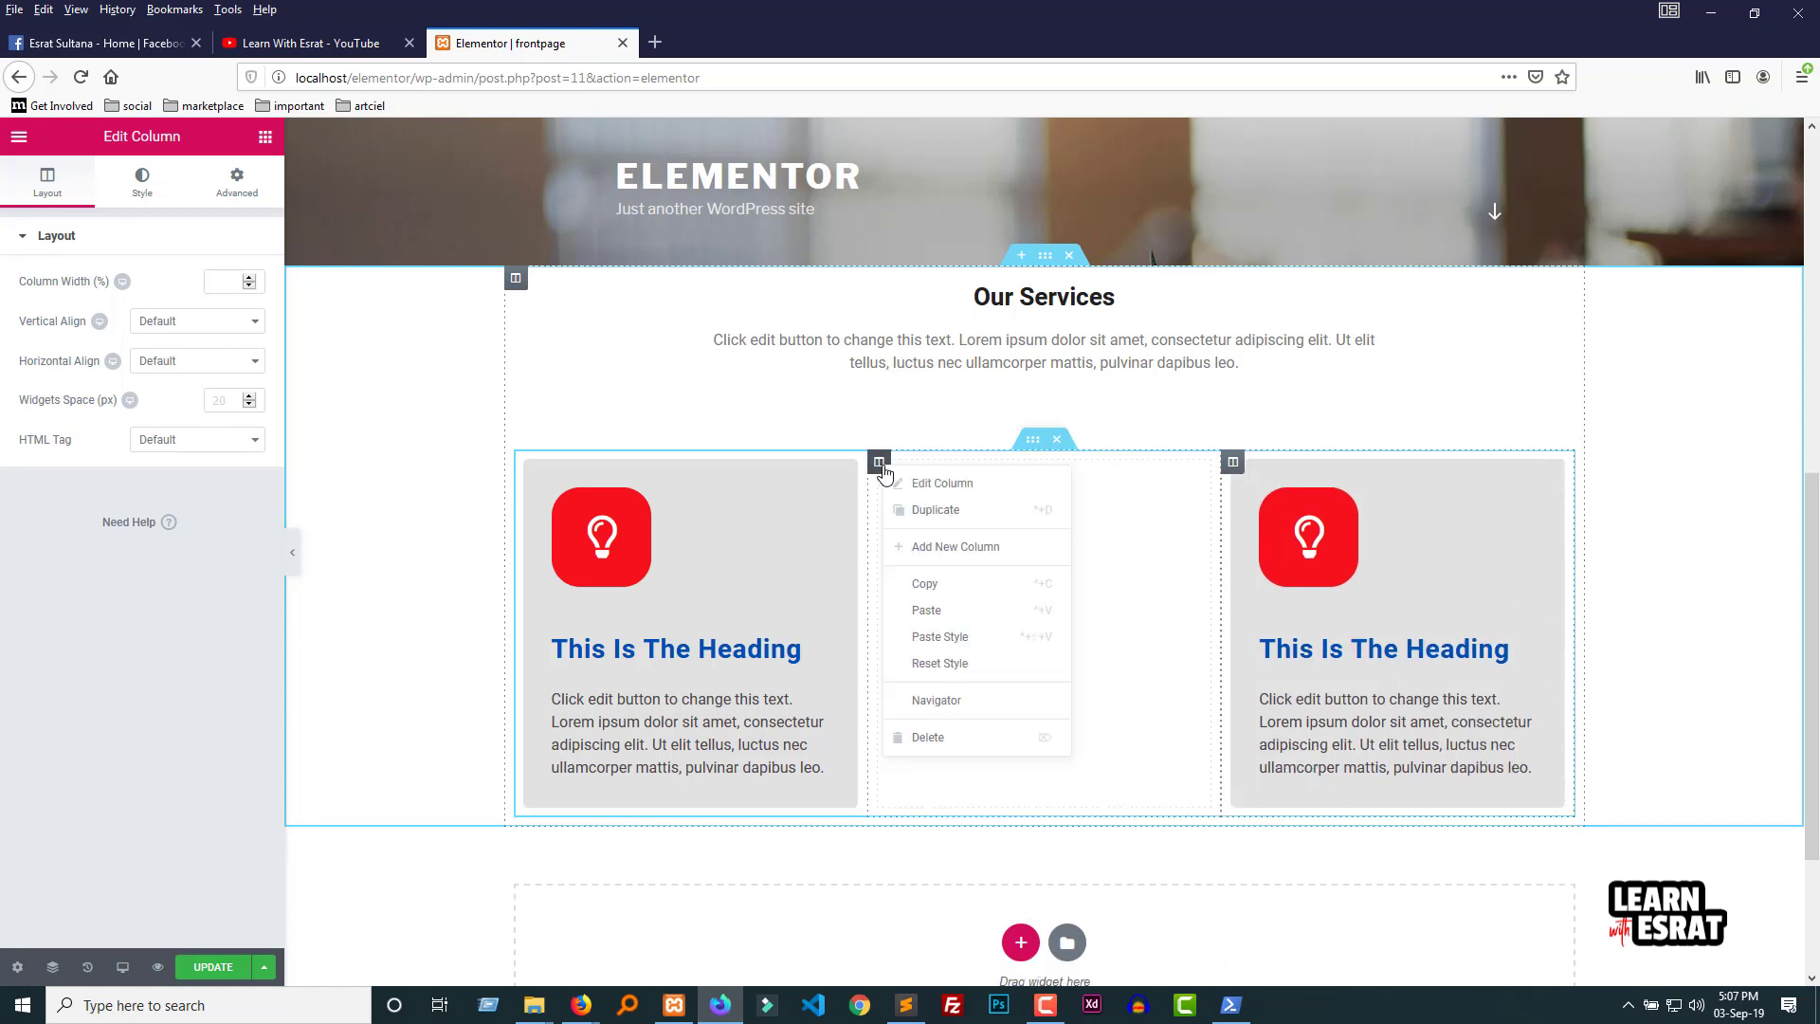
{"action": "left_click", "coordinate": [969, 639]}
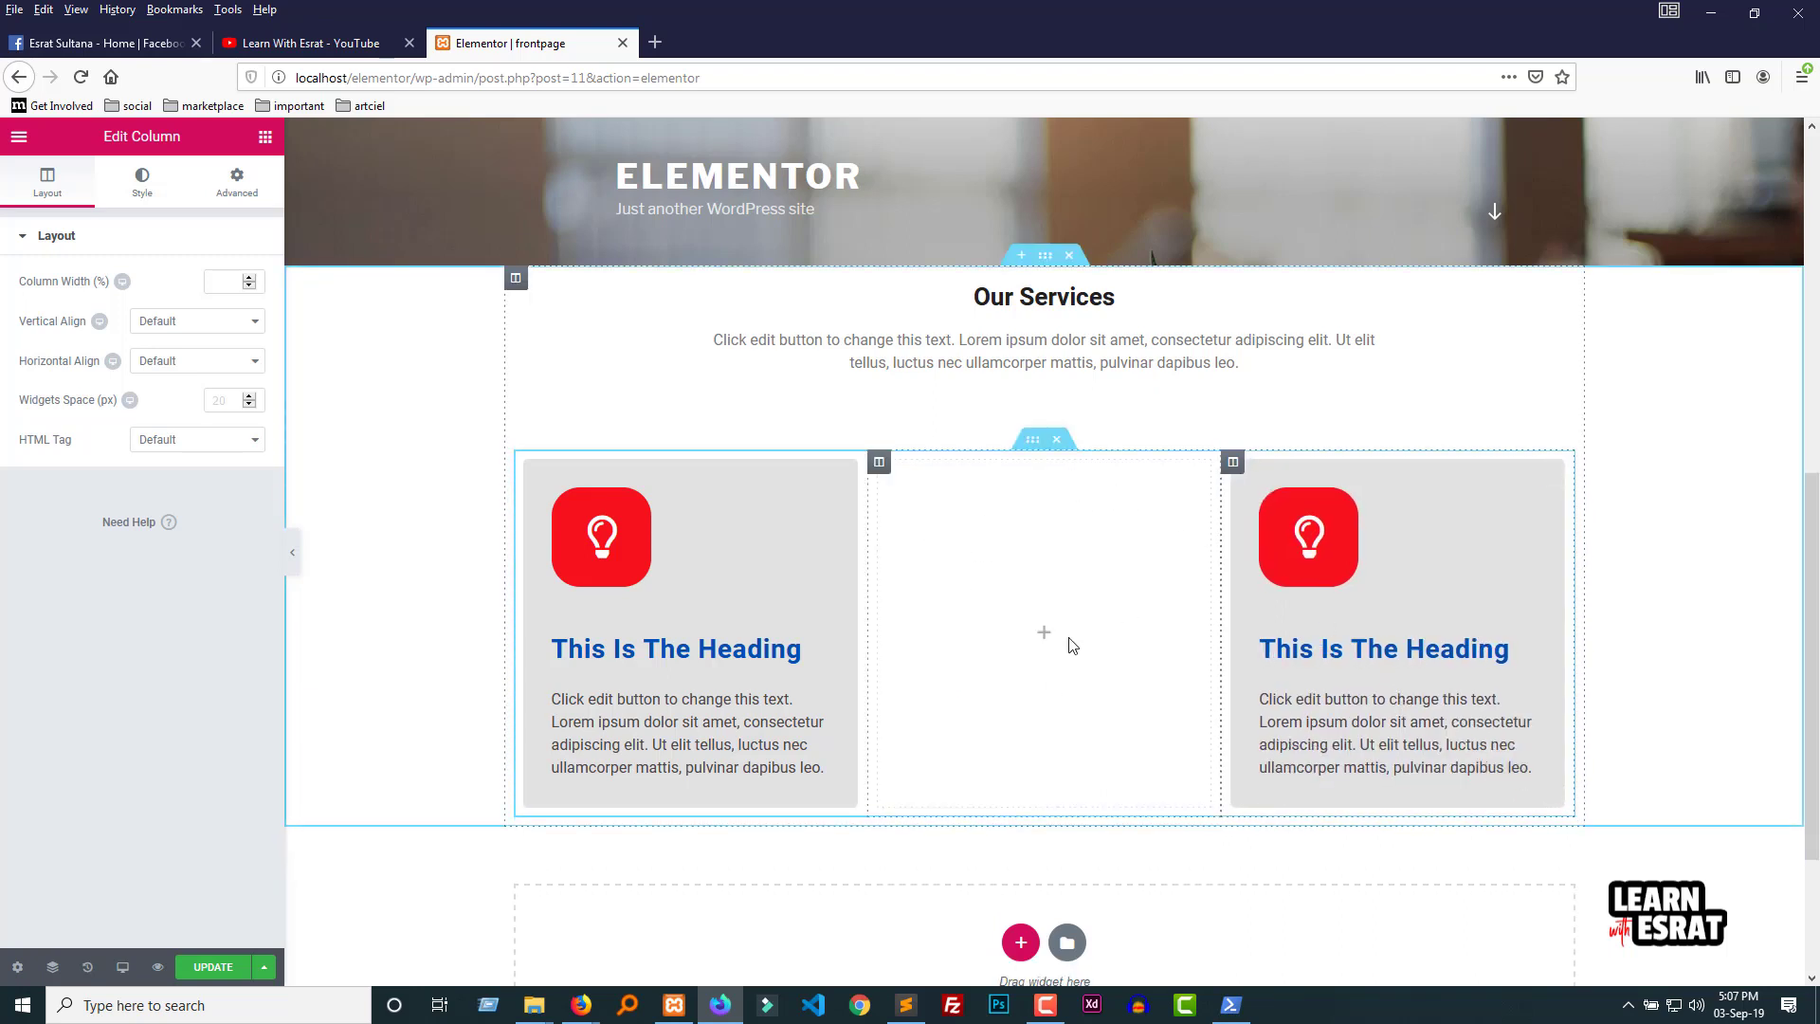
{"action": "right_click", "coordinate": [879, 461]}
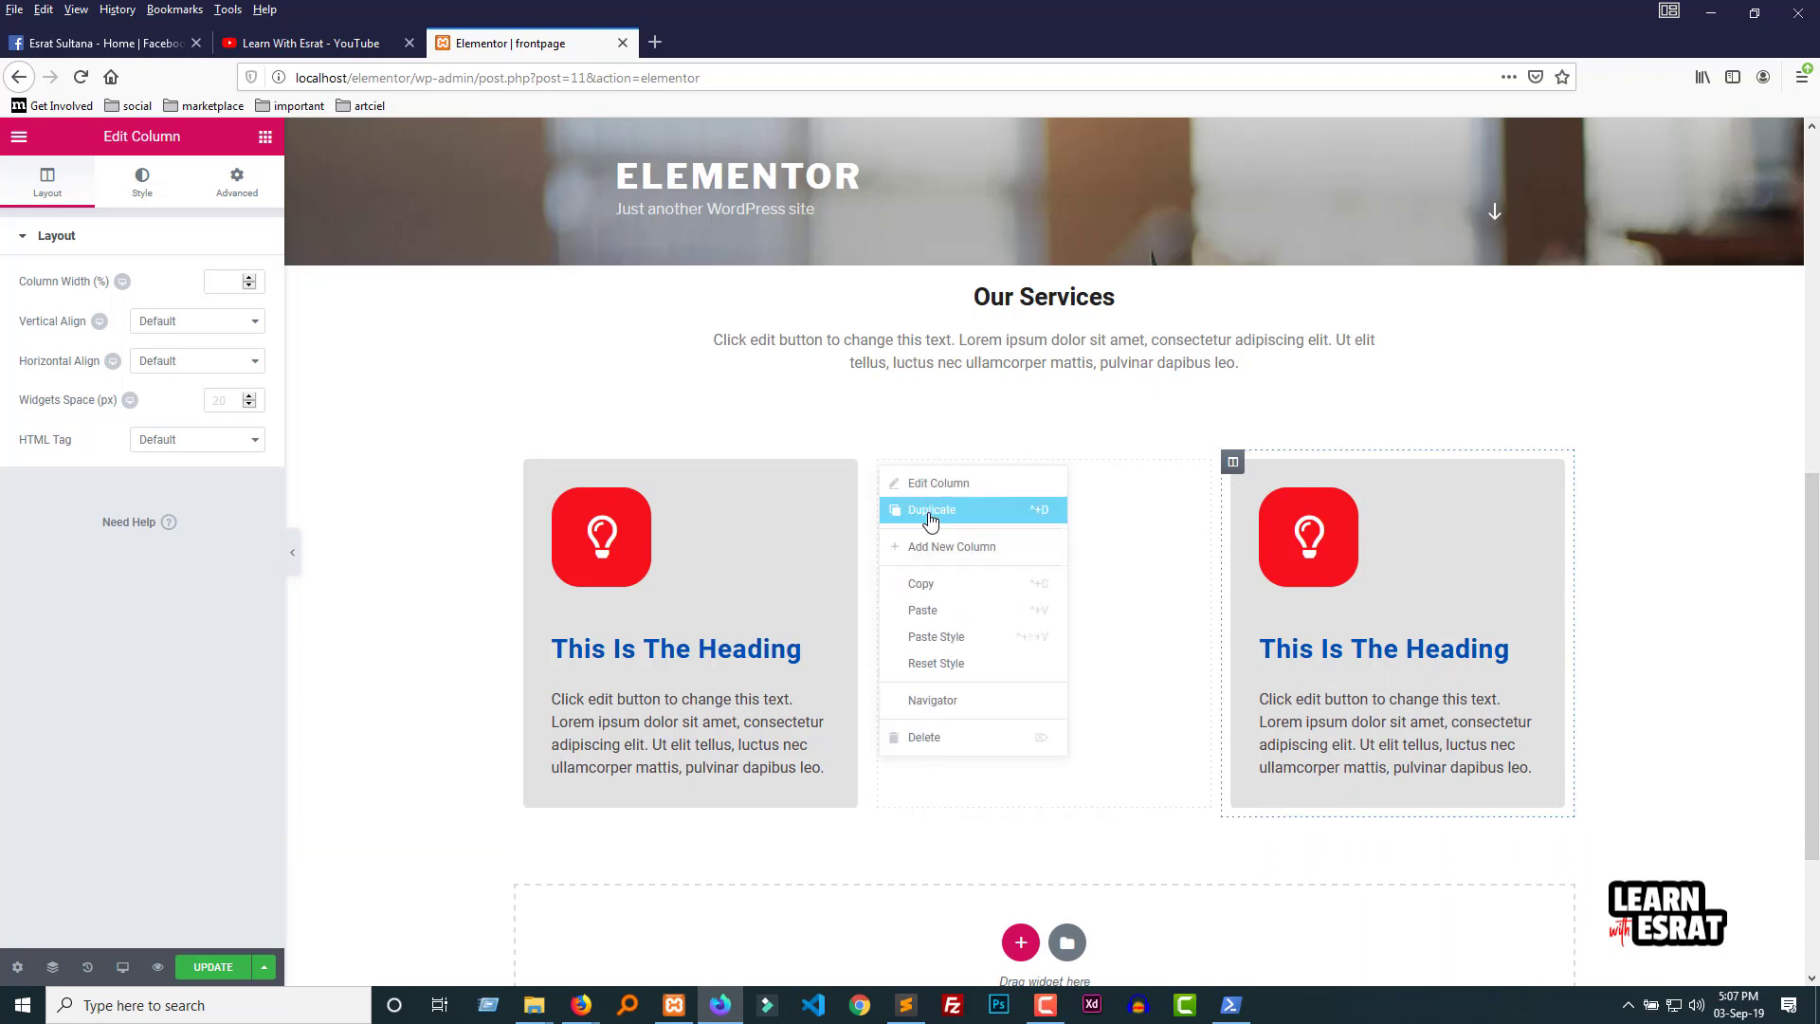
Step: Duplicate the last icon box column and delete the empty second column, leaving three icon box columns
{"action": "left_click", "coordinate": [1406, 587]}
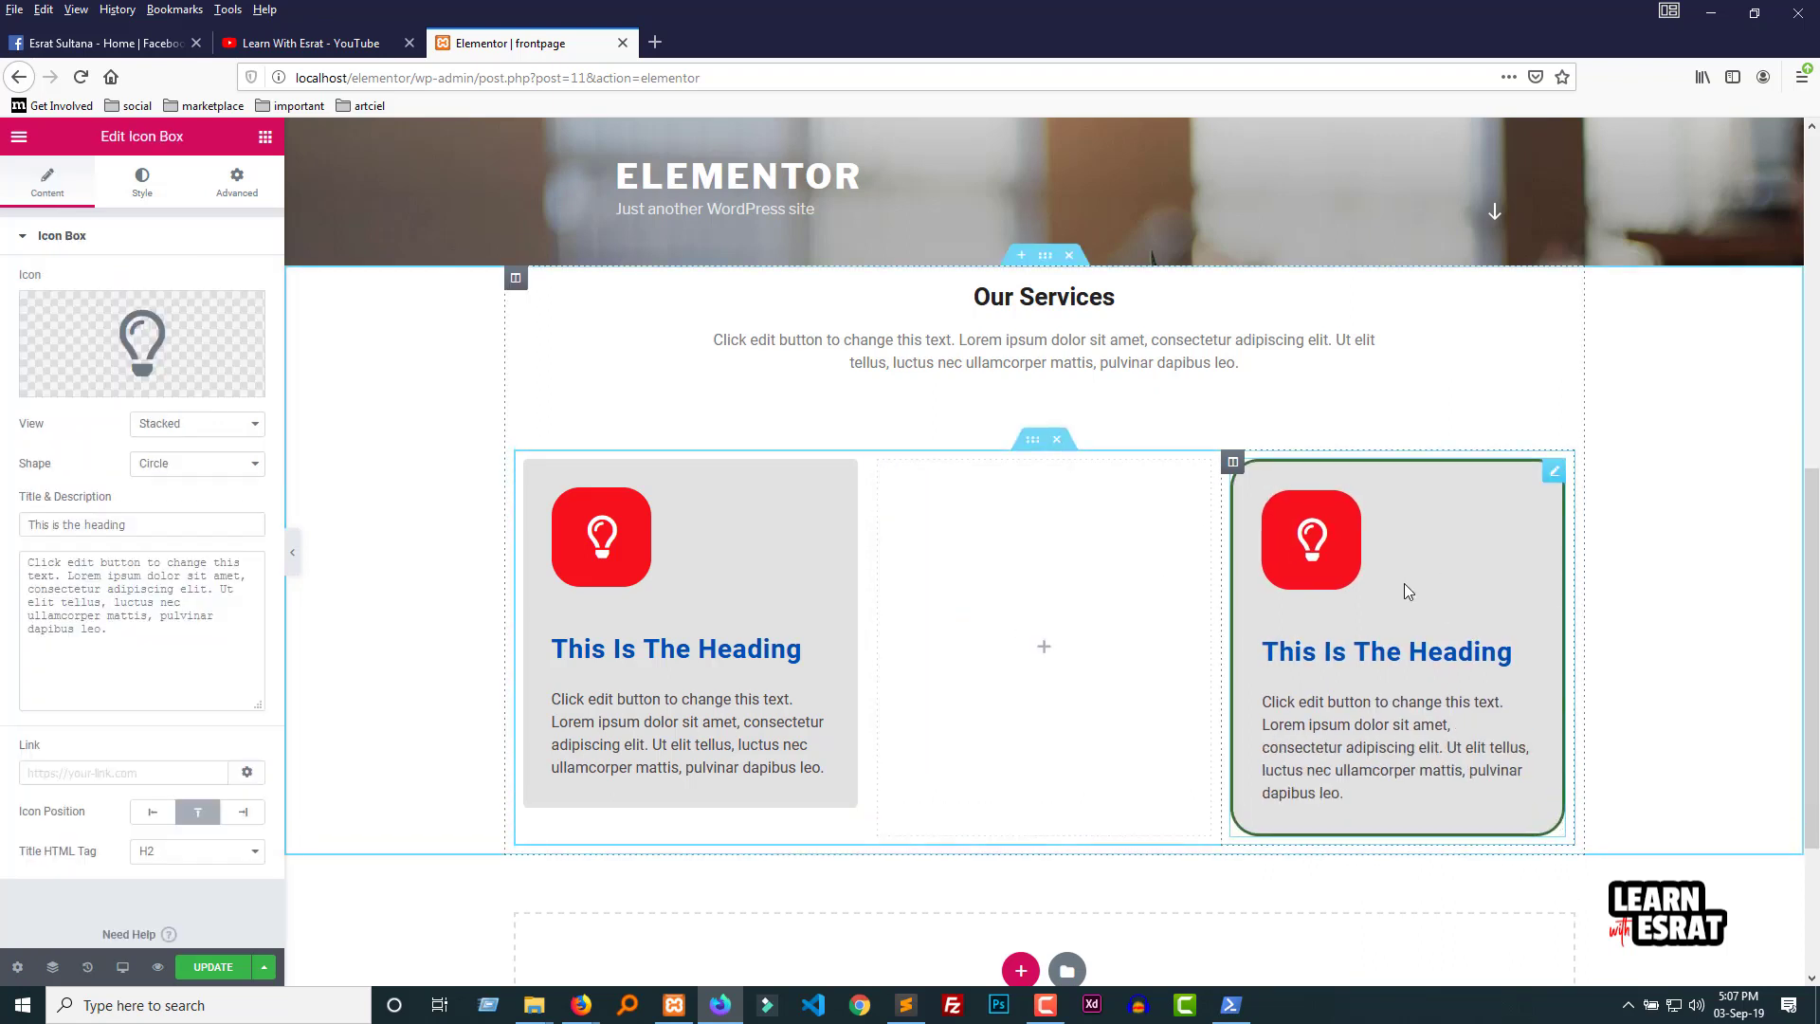
{"action": "right_click", "coordinate": [1233, 463]}
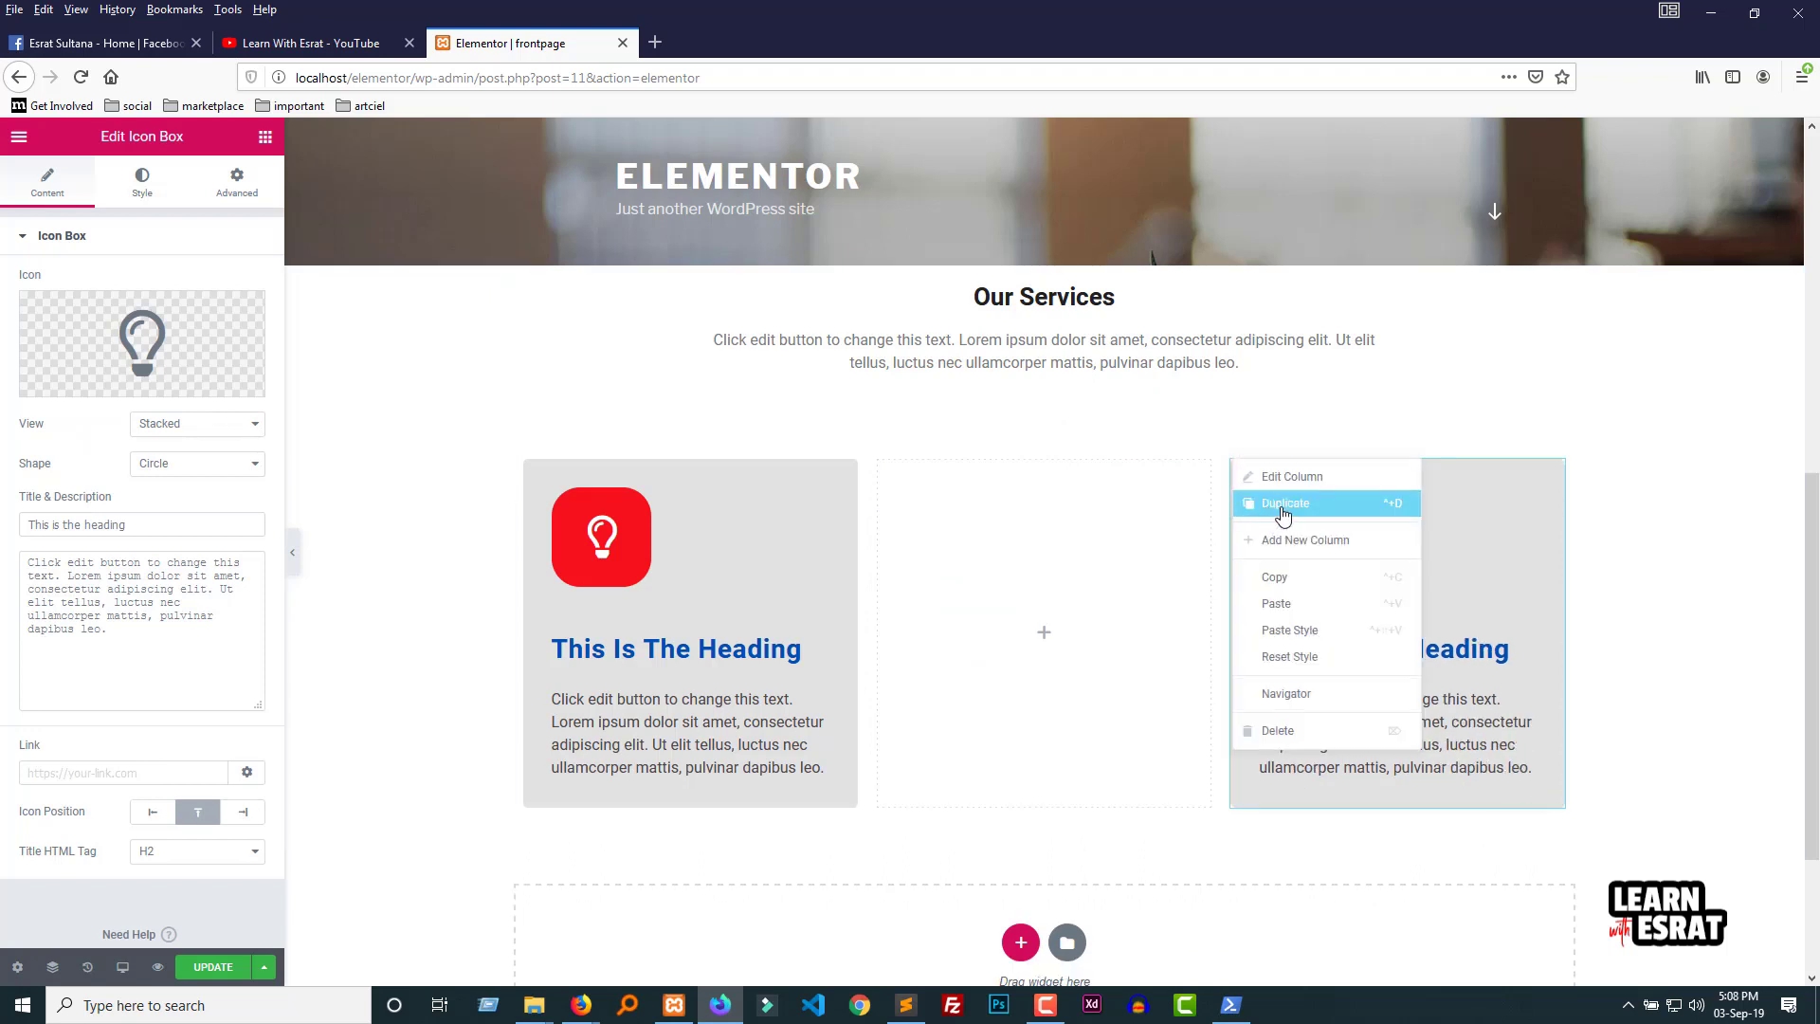
{"action": "left_click", "coordinate": [1282, 515]}
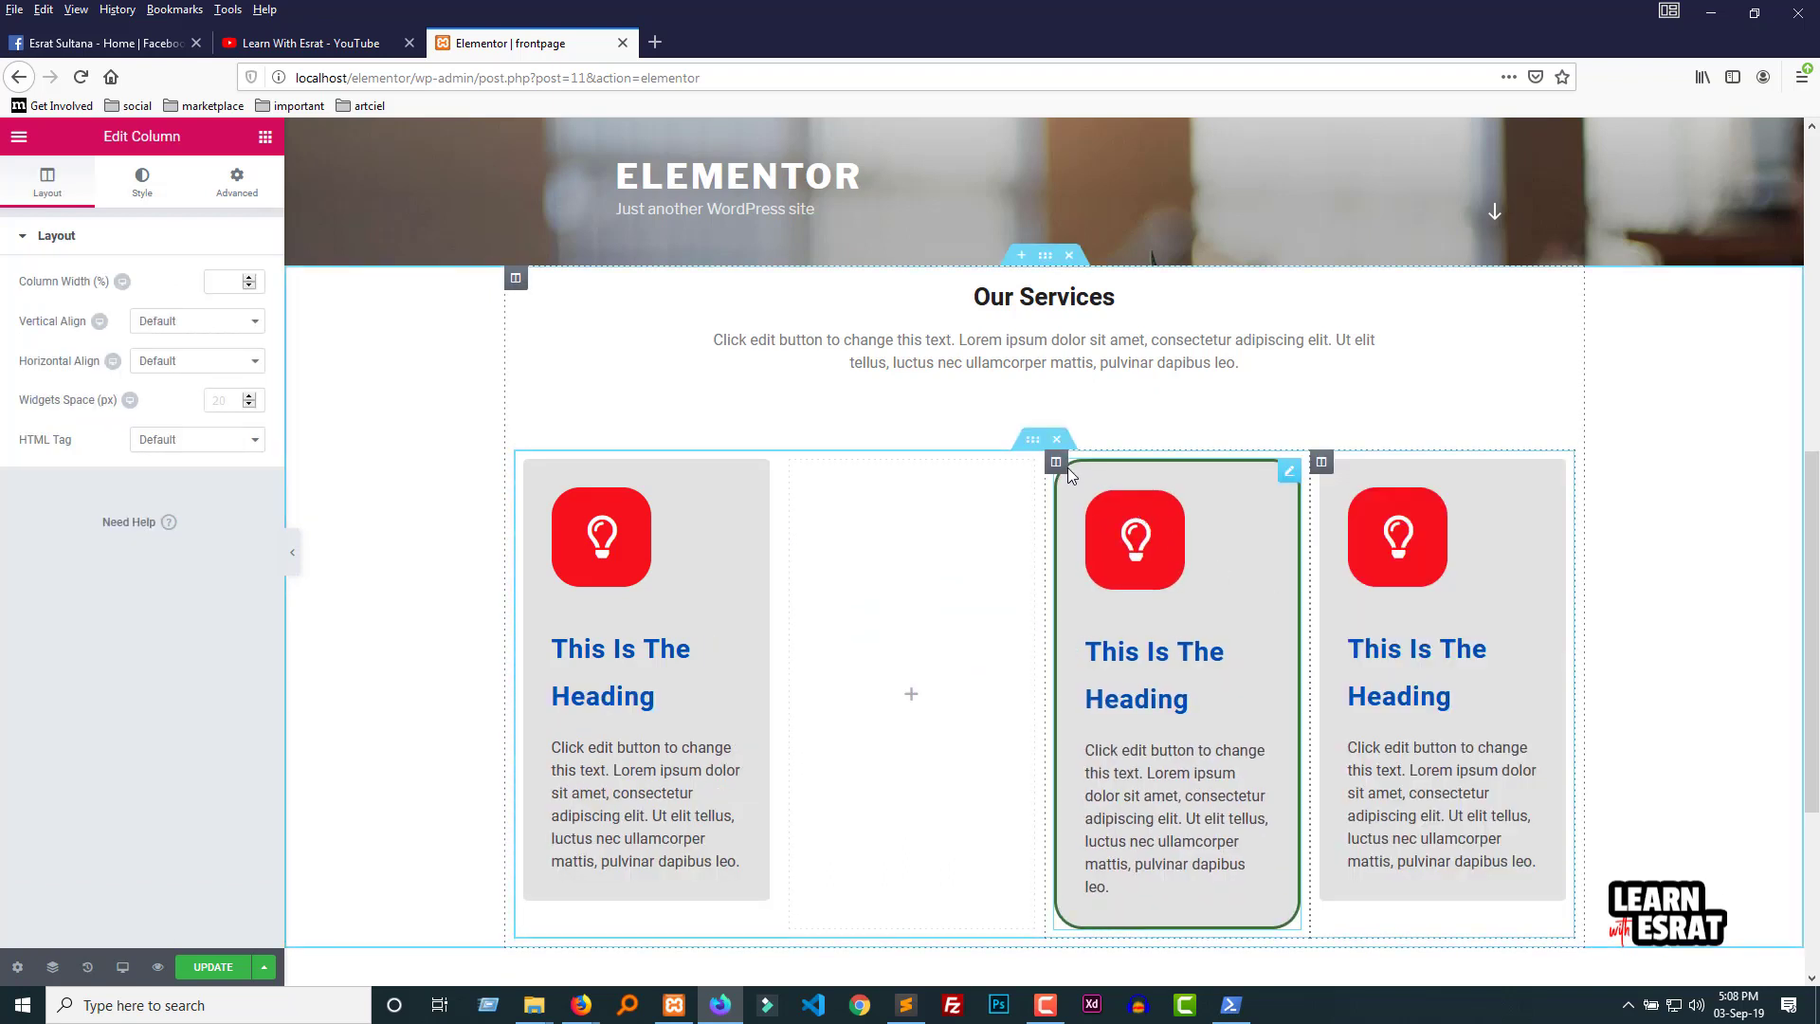
{"action": "left_click_drag", "start_coordinate": [1067, 468], "coordinate": [1122, 478]}
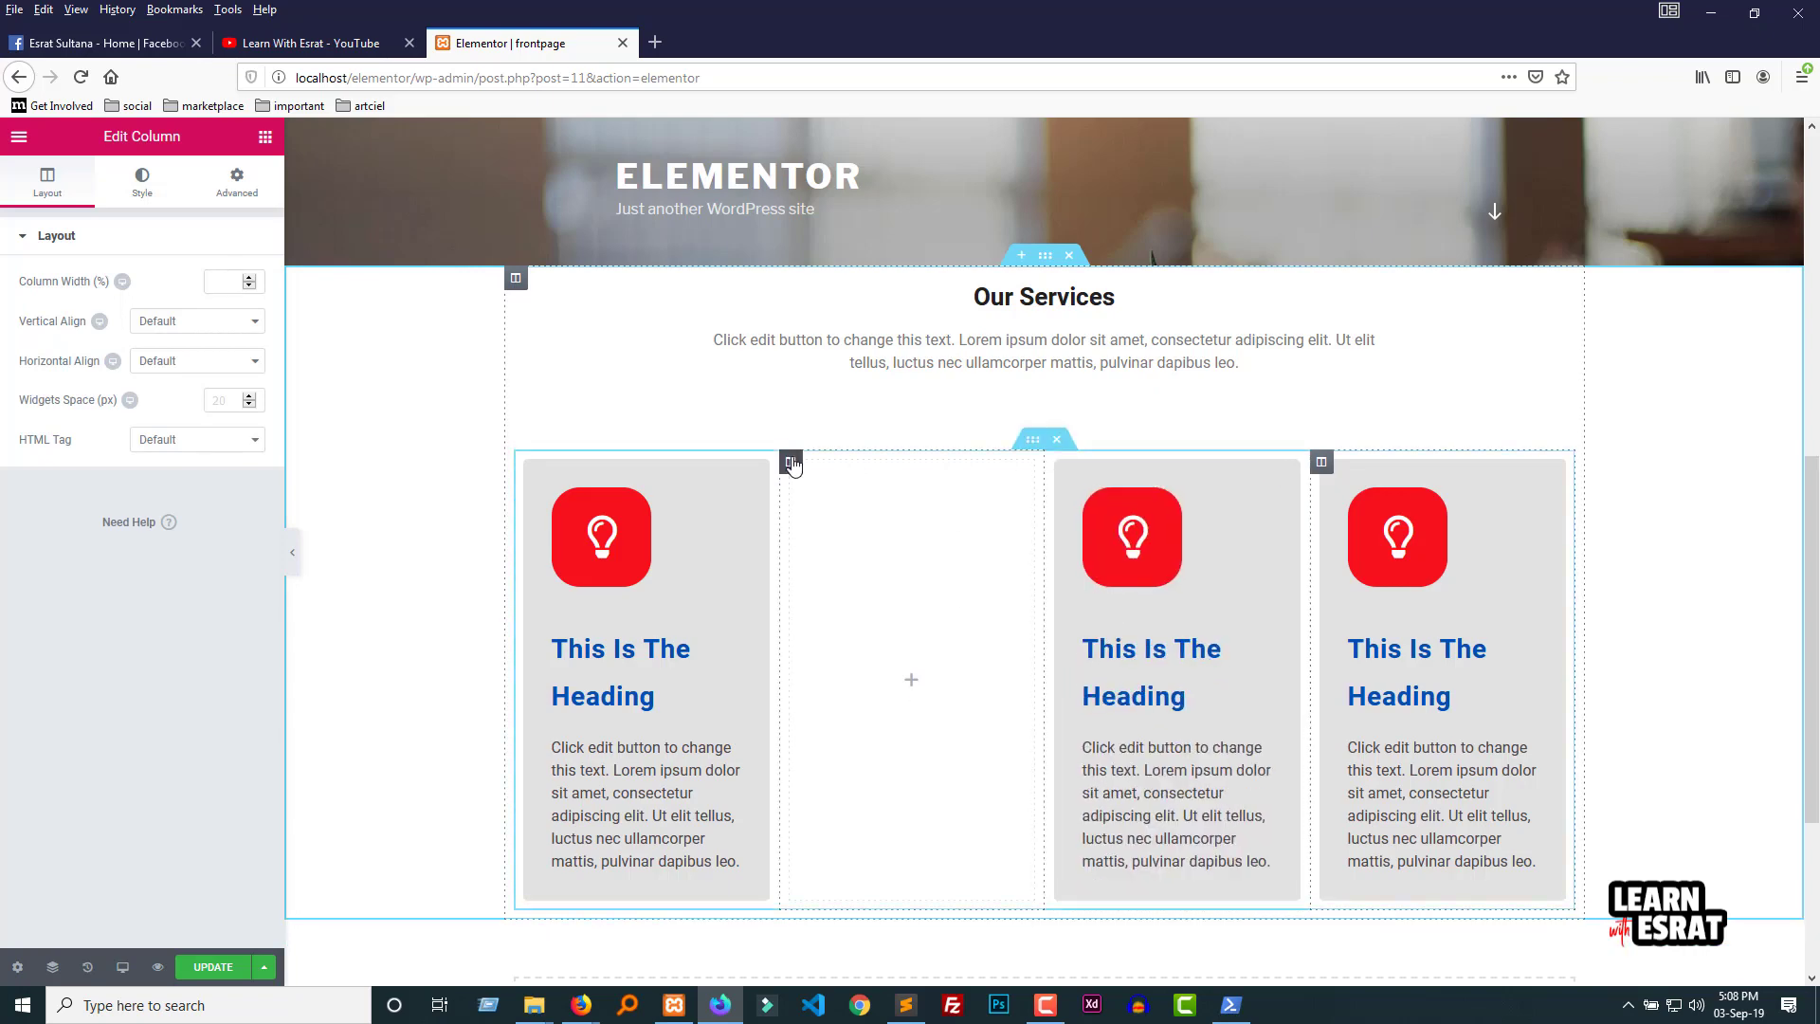
{"action": "right_click", "coordinate": [792, 465]}
{"action": "left_click", "coordinate": [846, 725]}
{"action": "scroll", "coordinate": [837, 417], "scroll_direction": "down", "scroll_amount": 2}
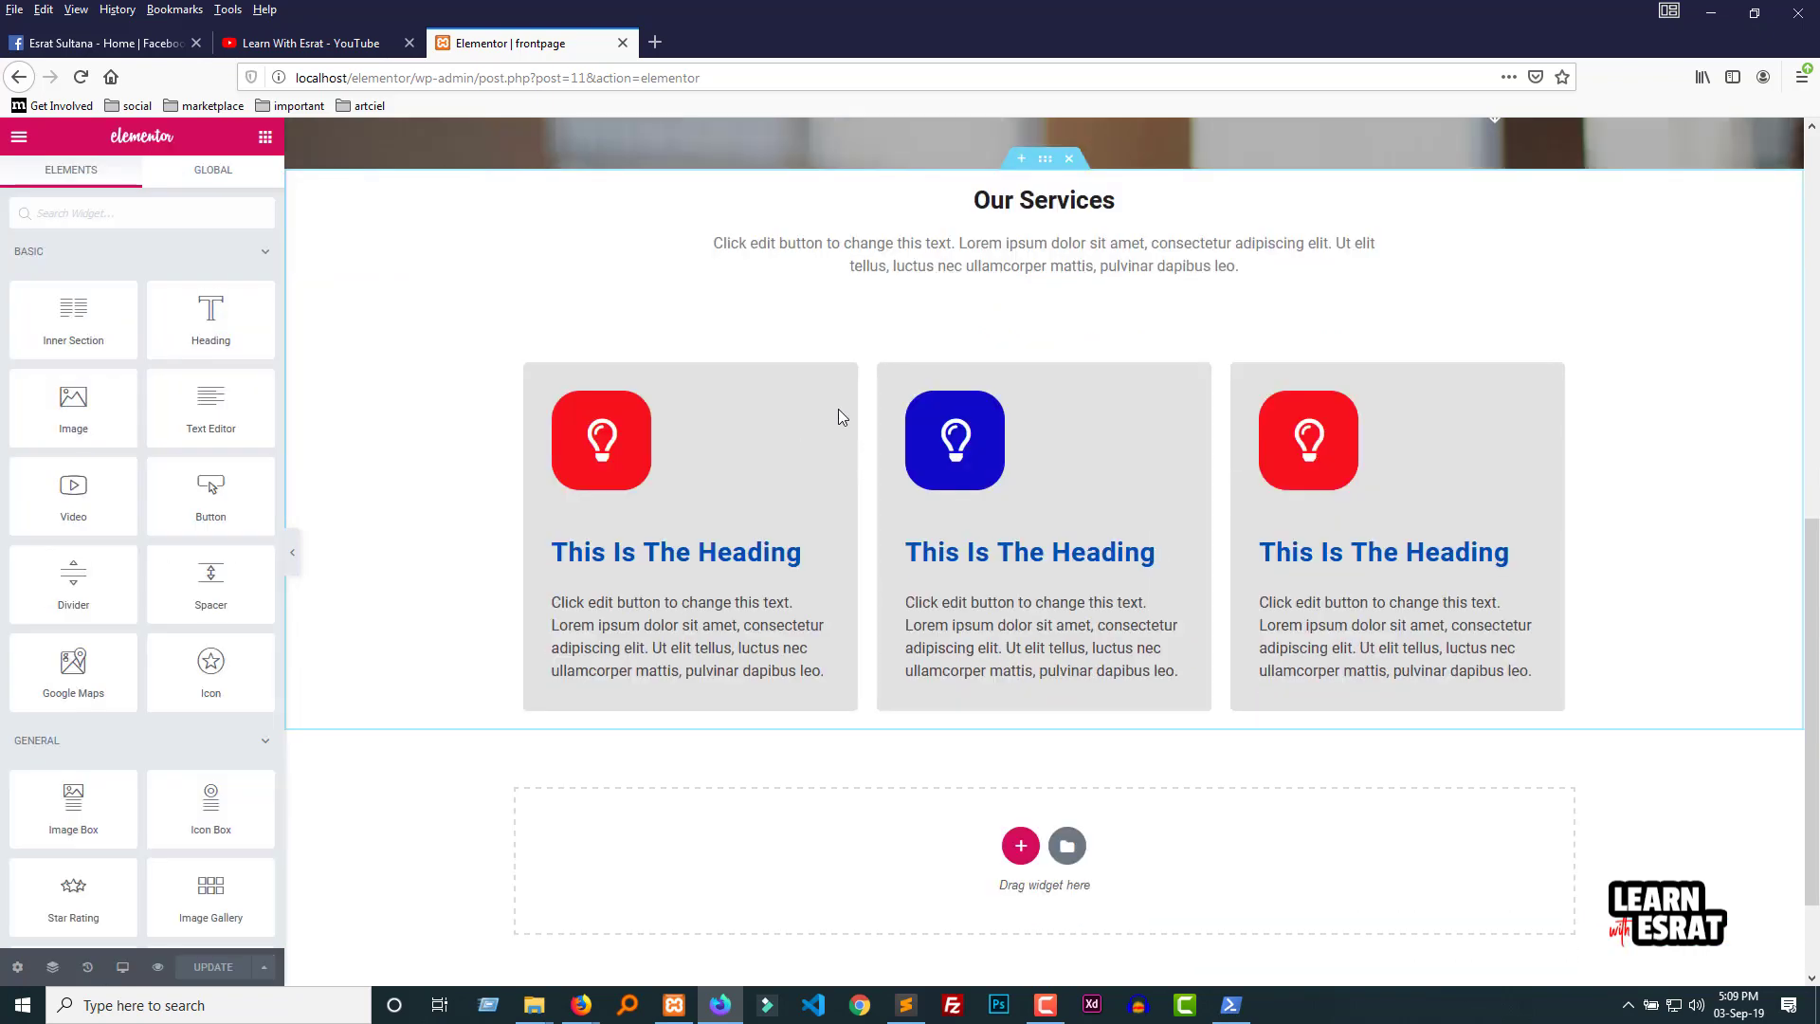
Step: Try the left and right icon positions on the middle icon box and return it to the top position
{"action": "left_click", "coordinate": [939, 417]}
{"action": "left_click", "coordinate": [151, 811]}
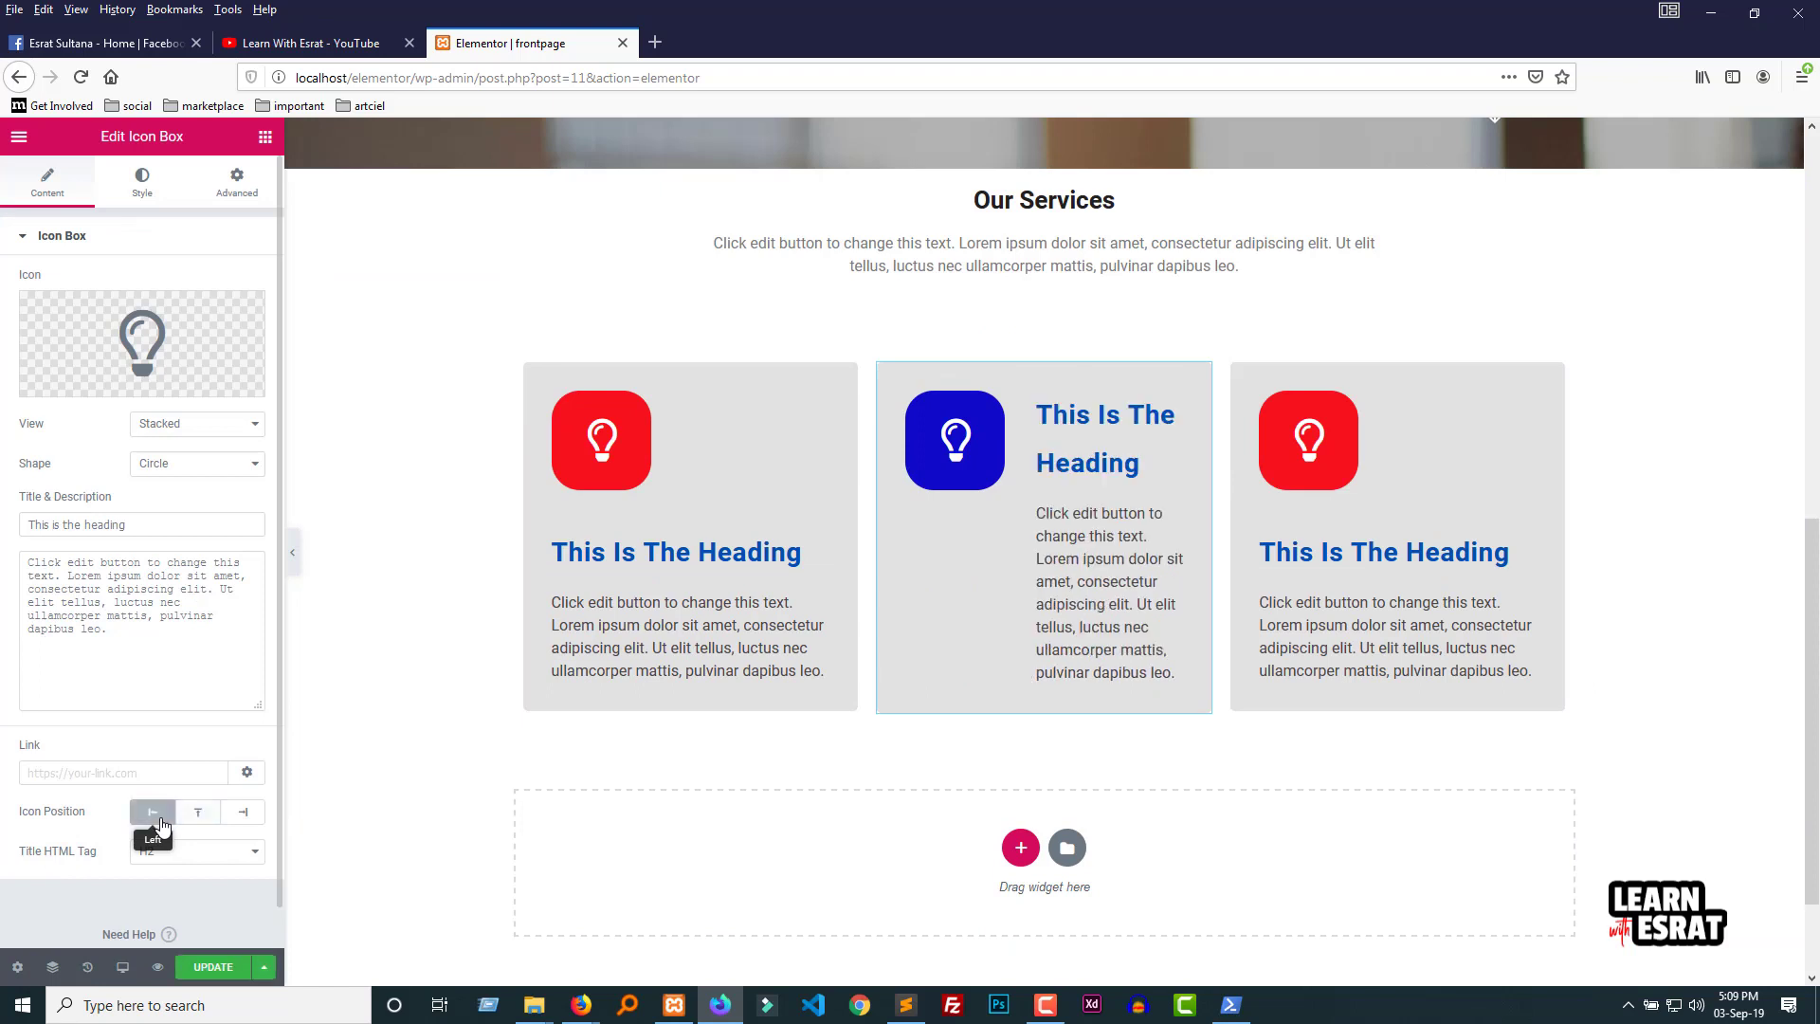
{"action": "left_click", "coordinate": [243, 814]}
{"action": "left_click", "coordinate": [211, 812]}
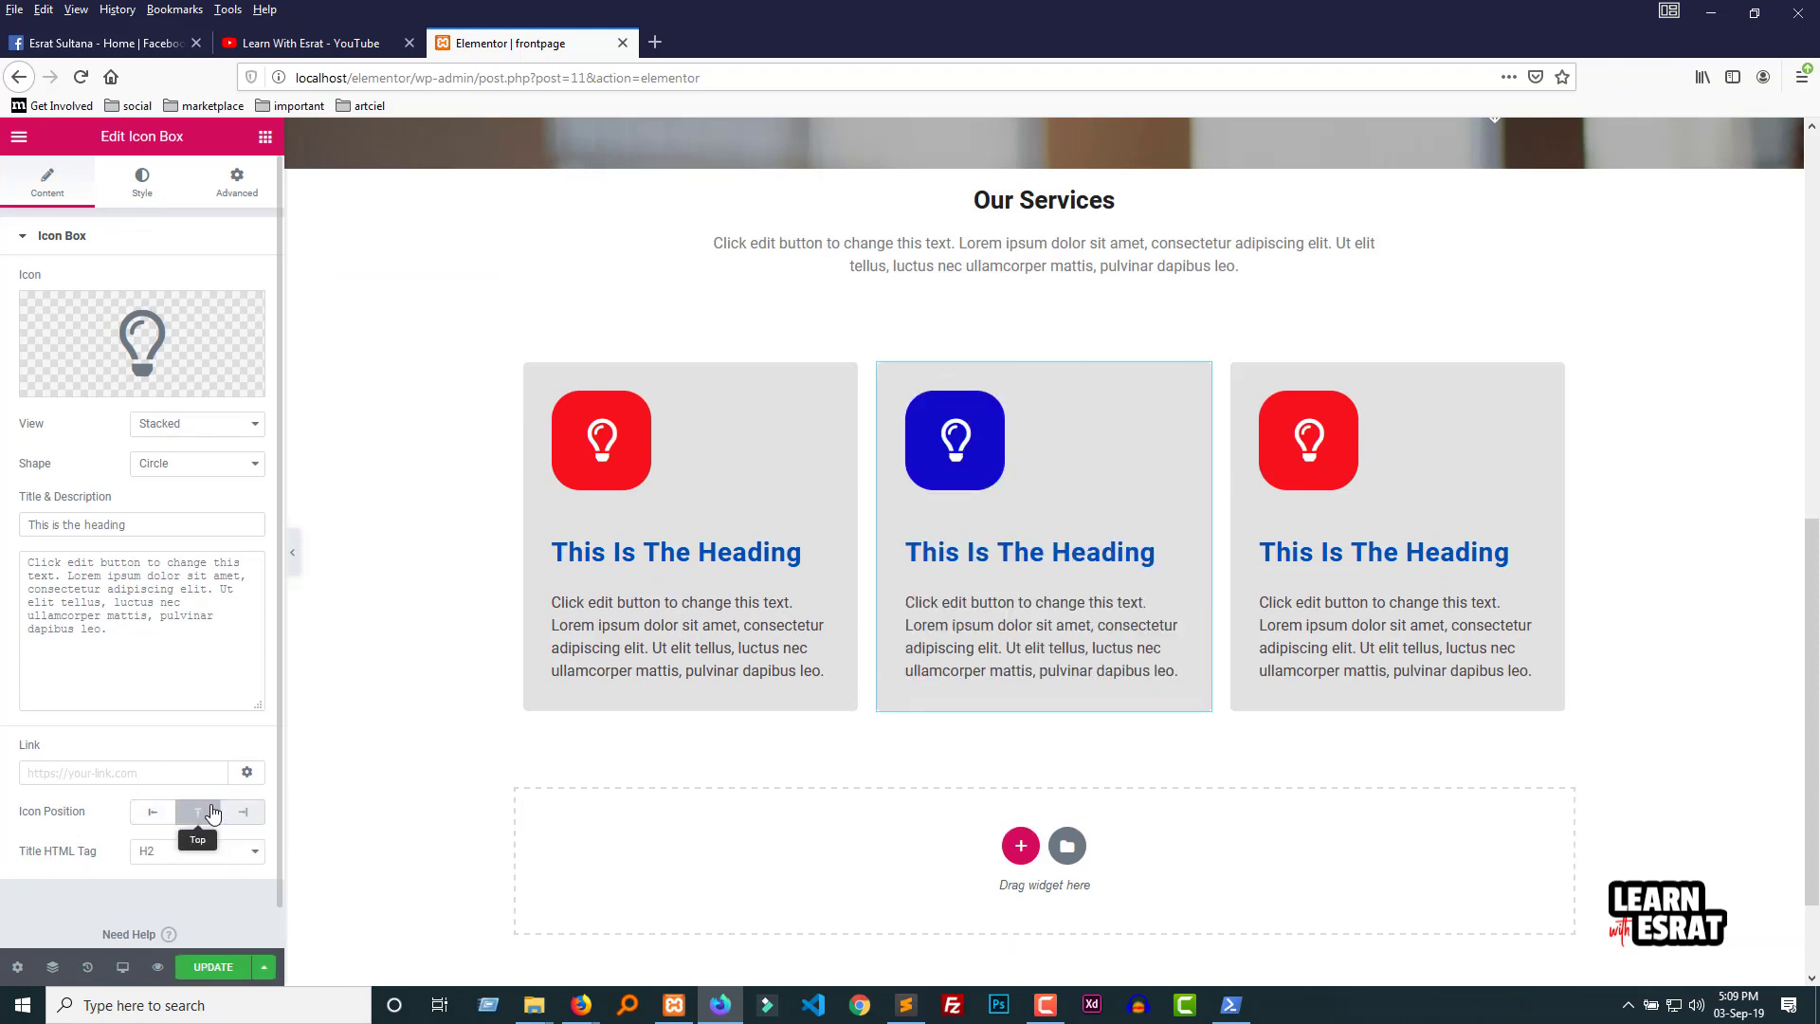
Step: Set the middle icon box's view to Default
{"action": "scroll", "coordinate": [190, 550], "scroll_direction": "down", "scroll_amount": 1}
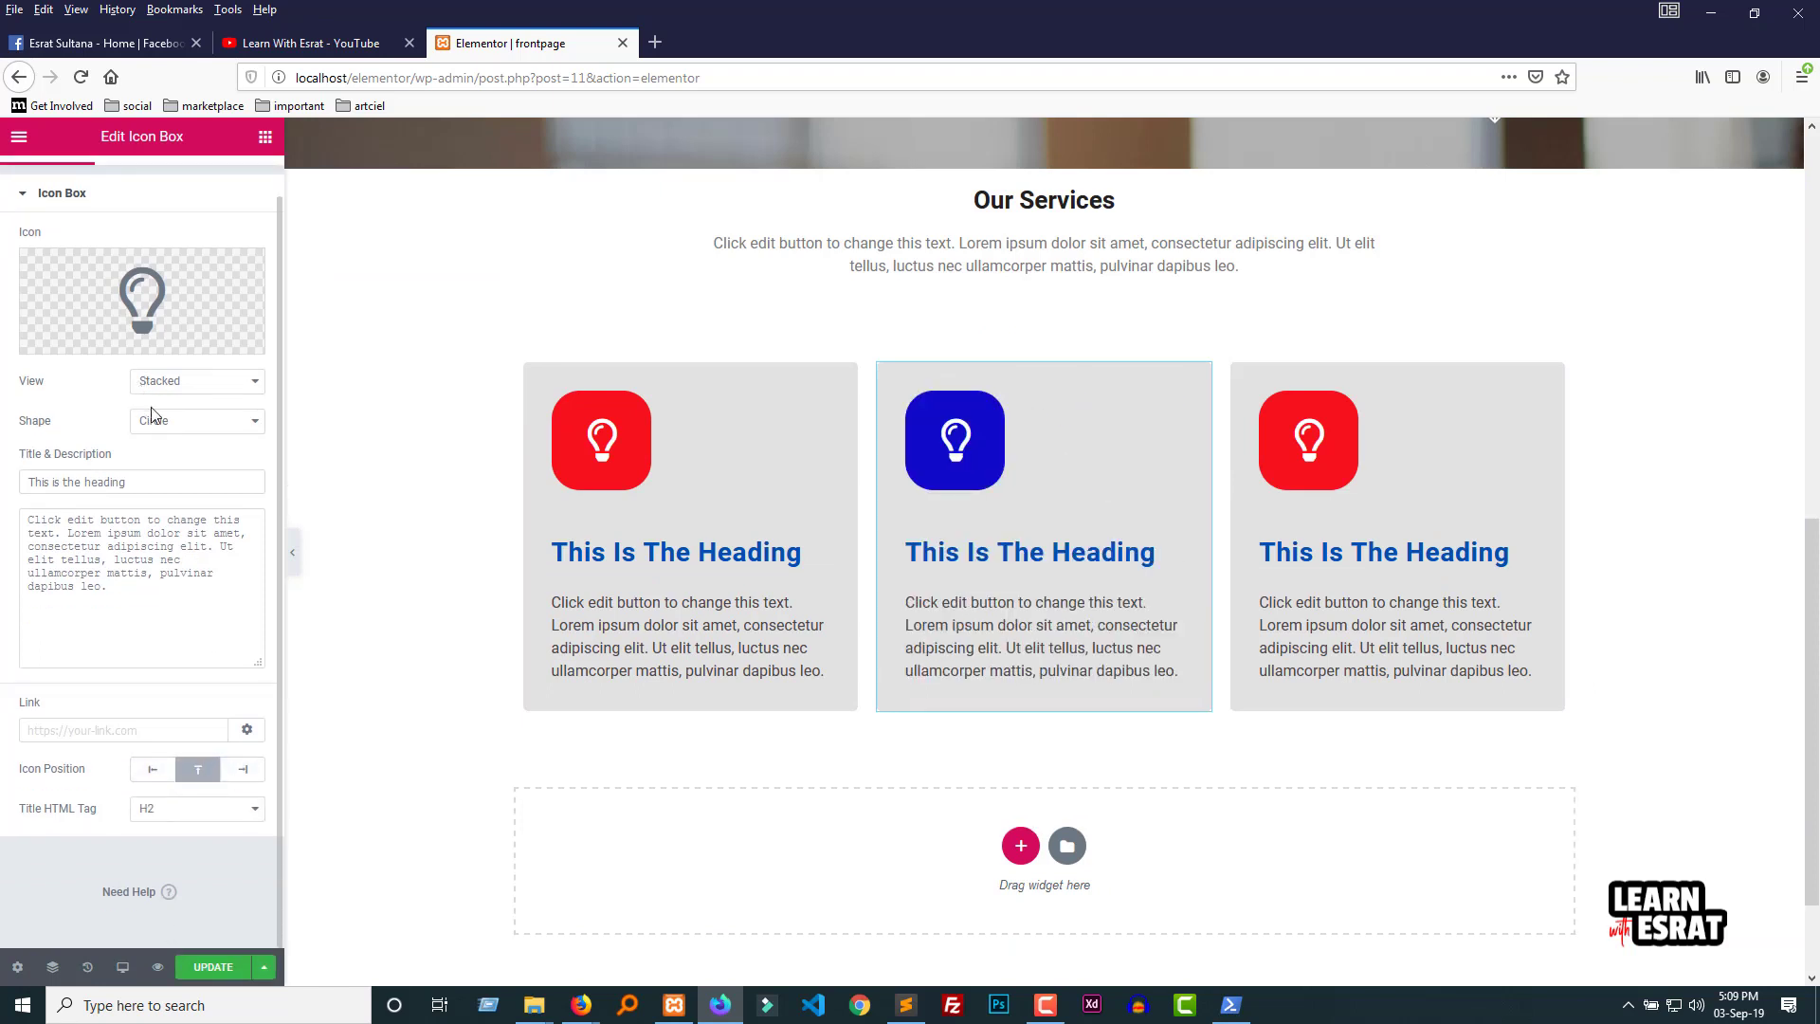
{"action": "scroll", "coordinate": [152, 414], "scroll_direction": "up", "scroll_amount": 1}
{"action": "left_click", "coordinate": [196, 423]}
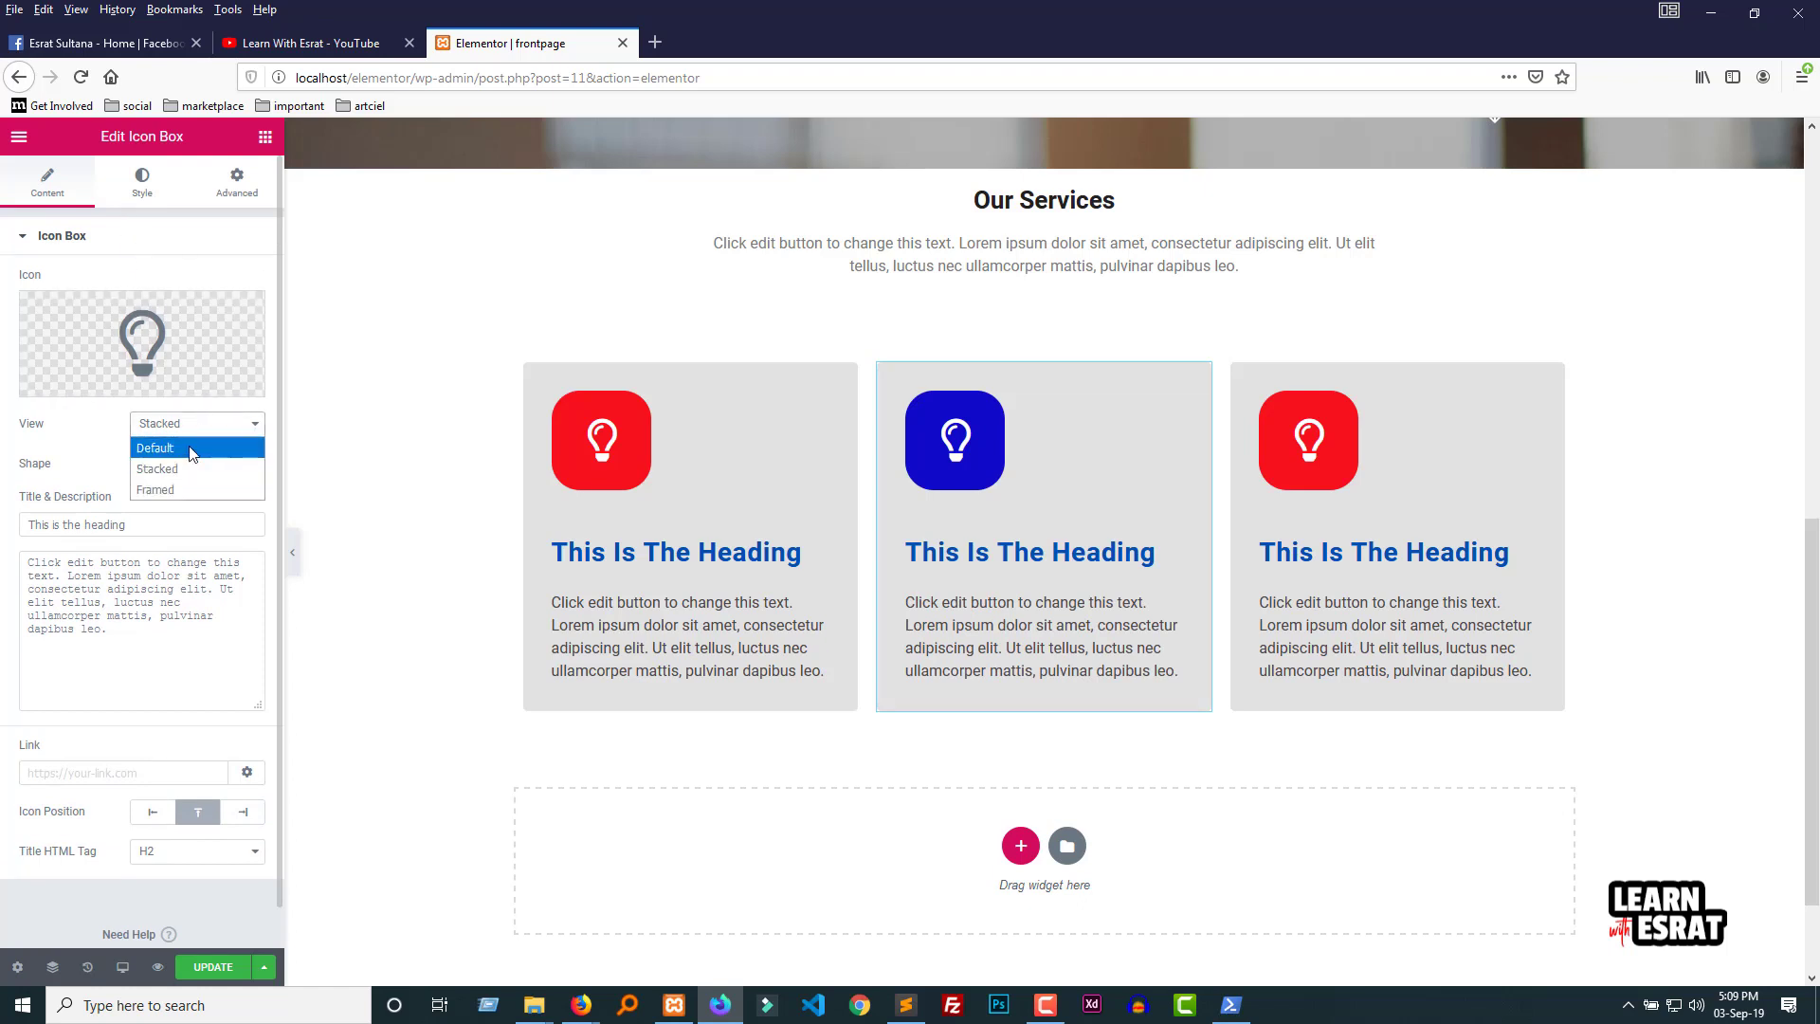
{"action": "left_click", "coordinate": [193, 450]}
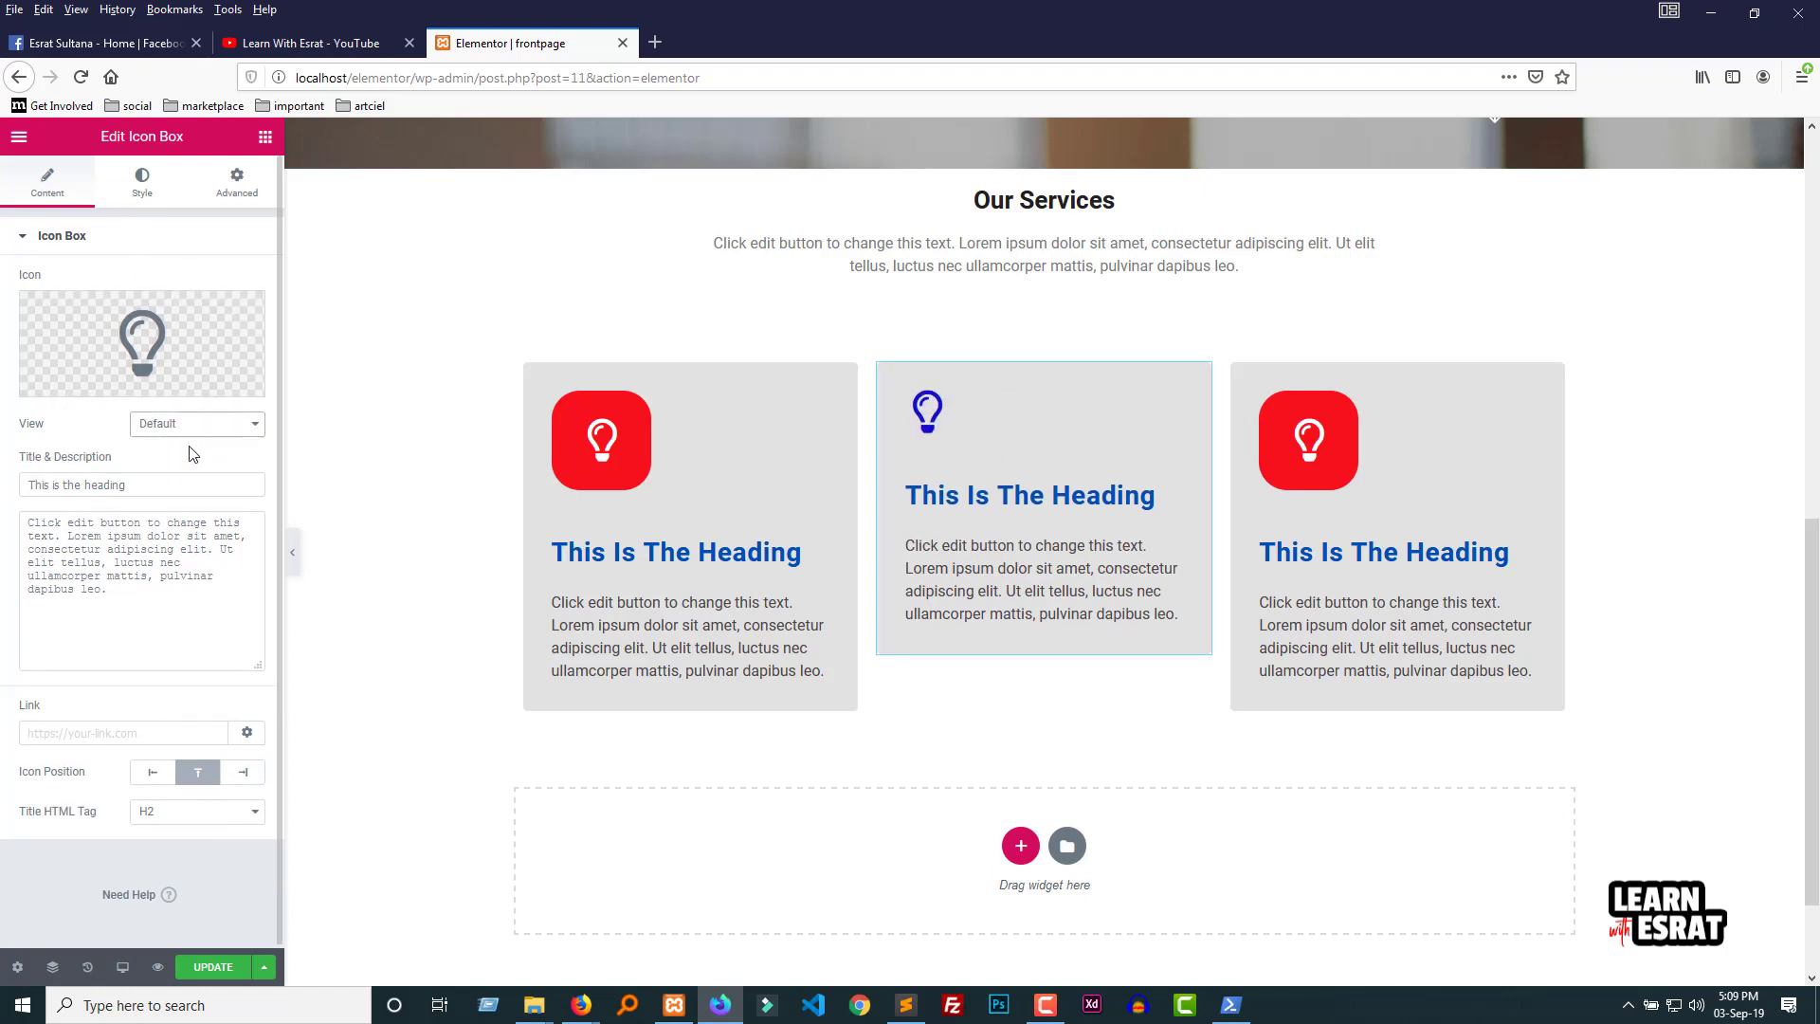
Step: Align the middle icon box's content to the center
{"action": "left_click", "coordinate": [148, 190]}
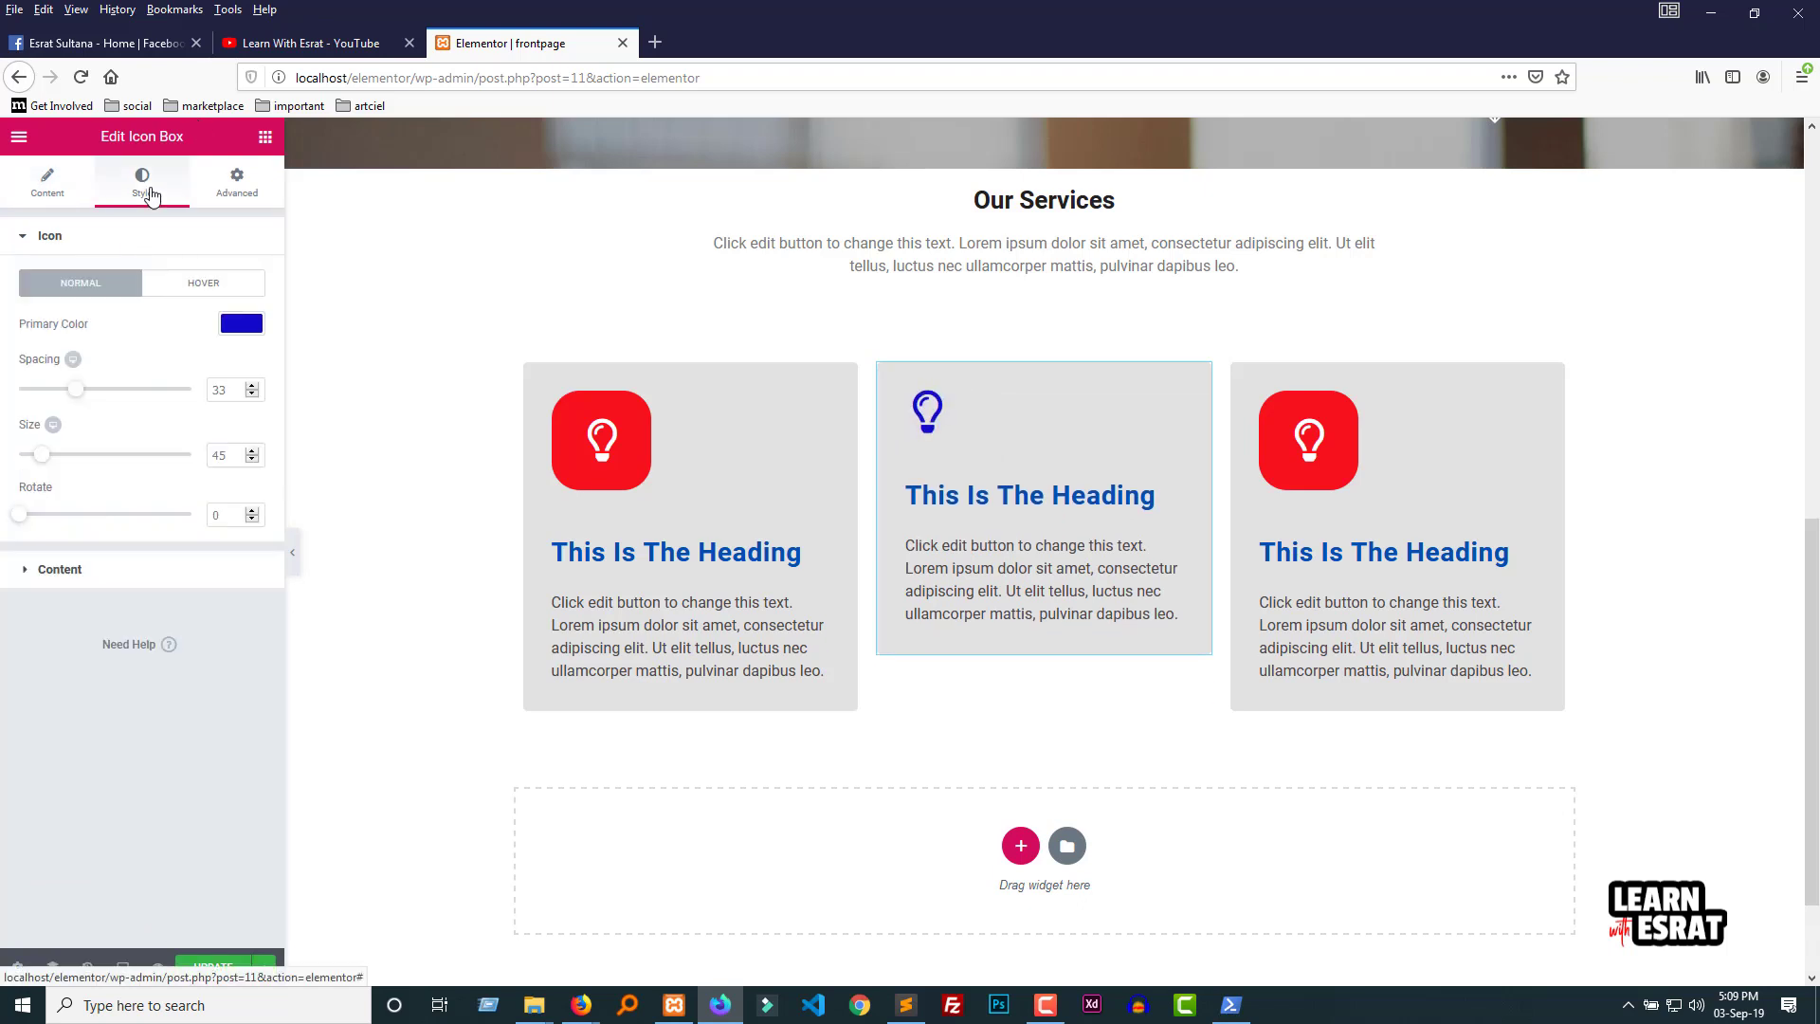
{"action": "left_click", "coordinate": [29, 241]}
{"action": "left_click", "coordinate": [42, 287]}
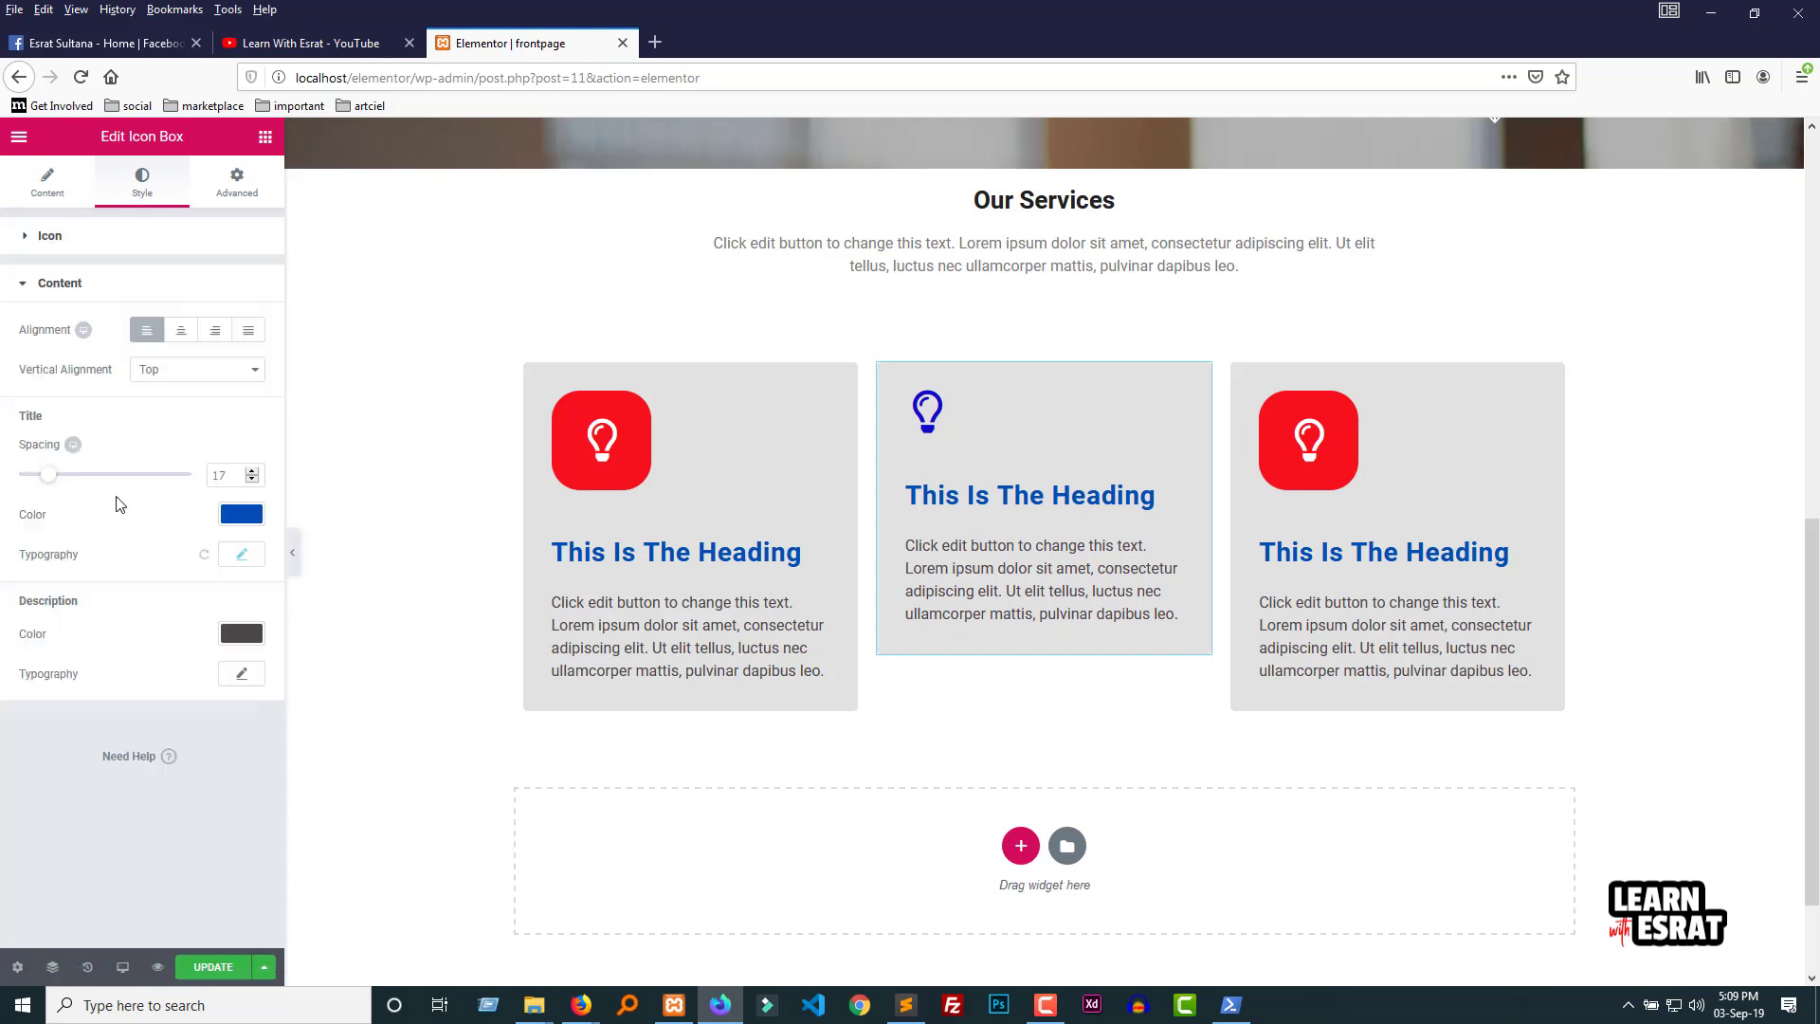
{"action": "left_click", "coordinate": [181, 330]}
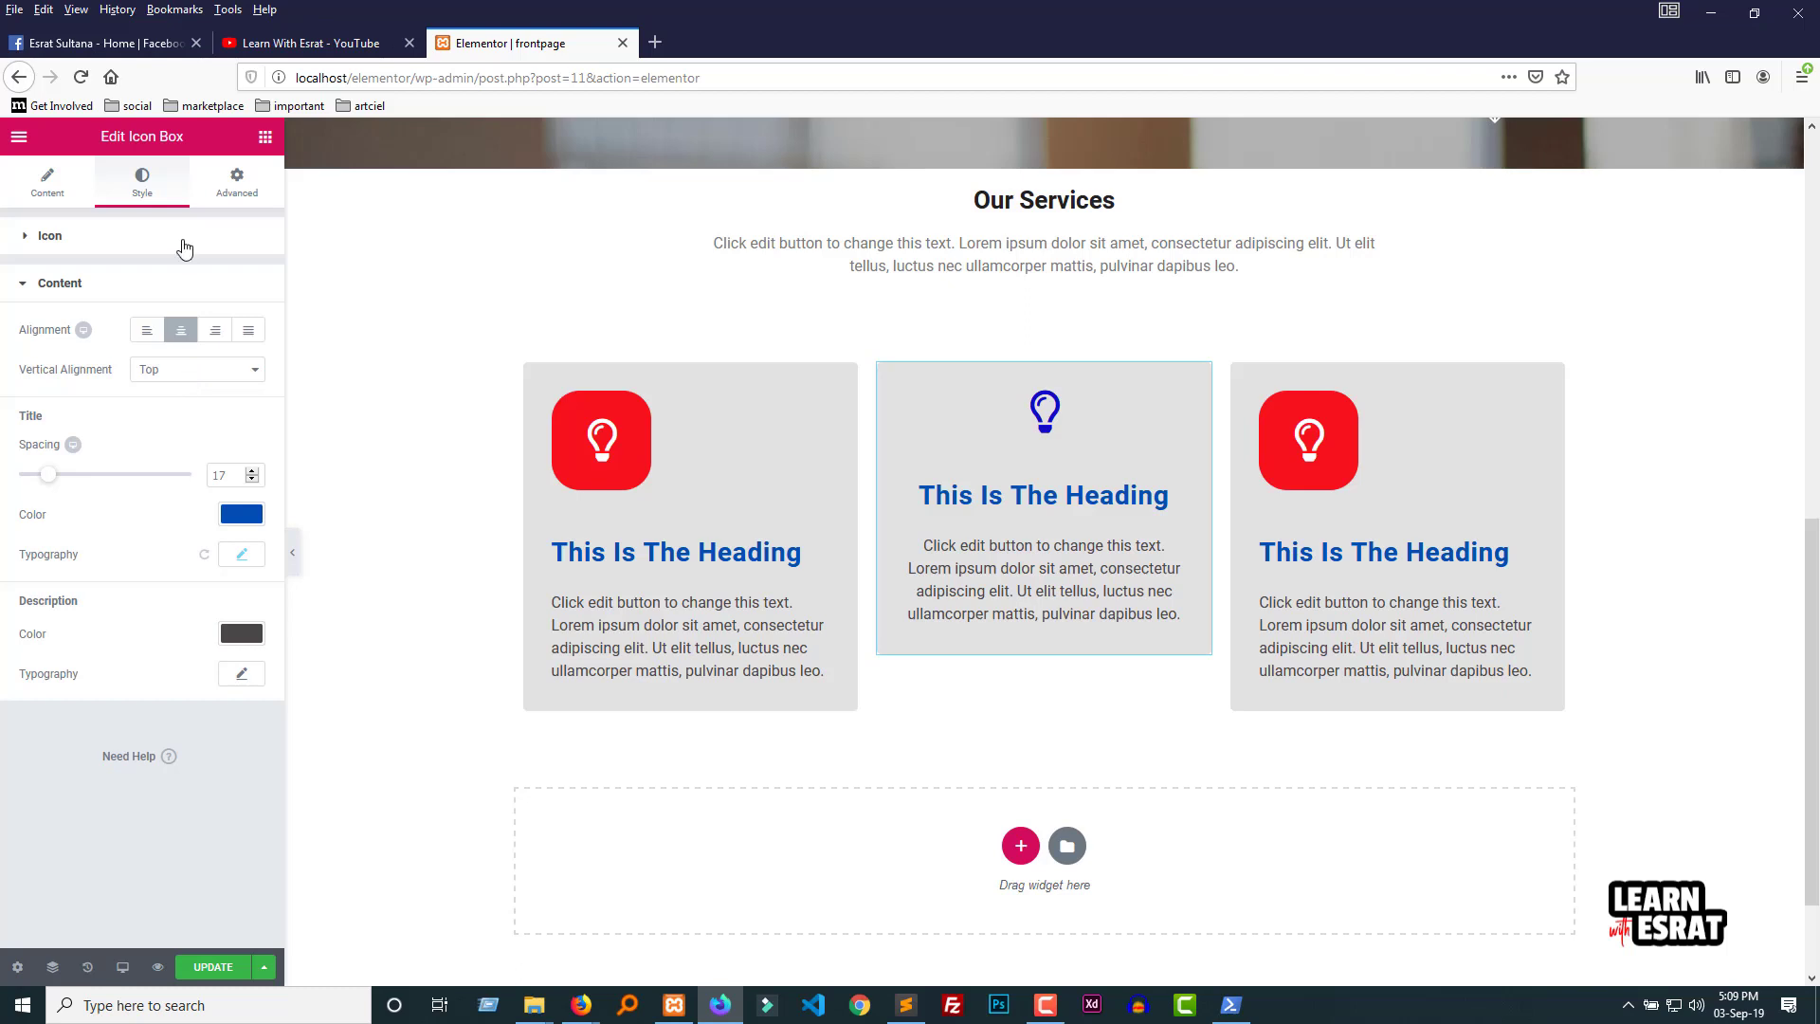
{"action": "left_click", "coordinate": [27, 286]}
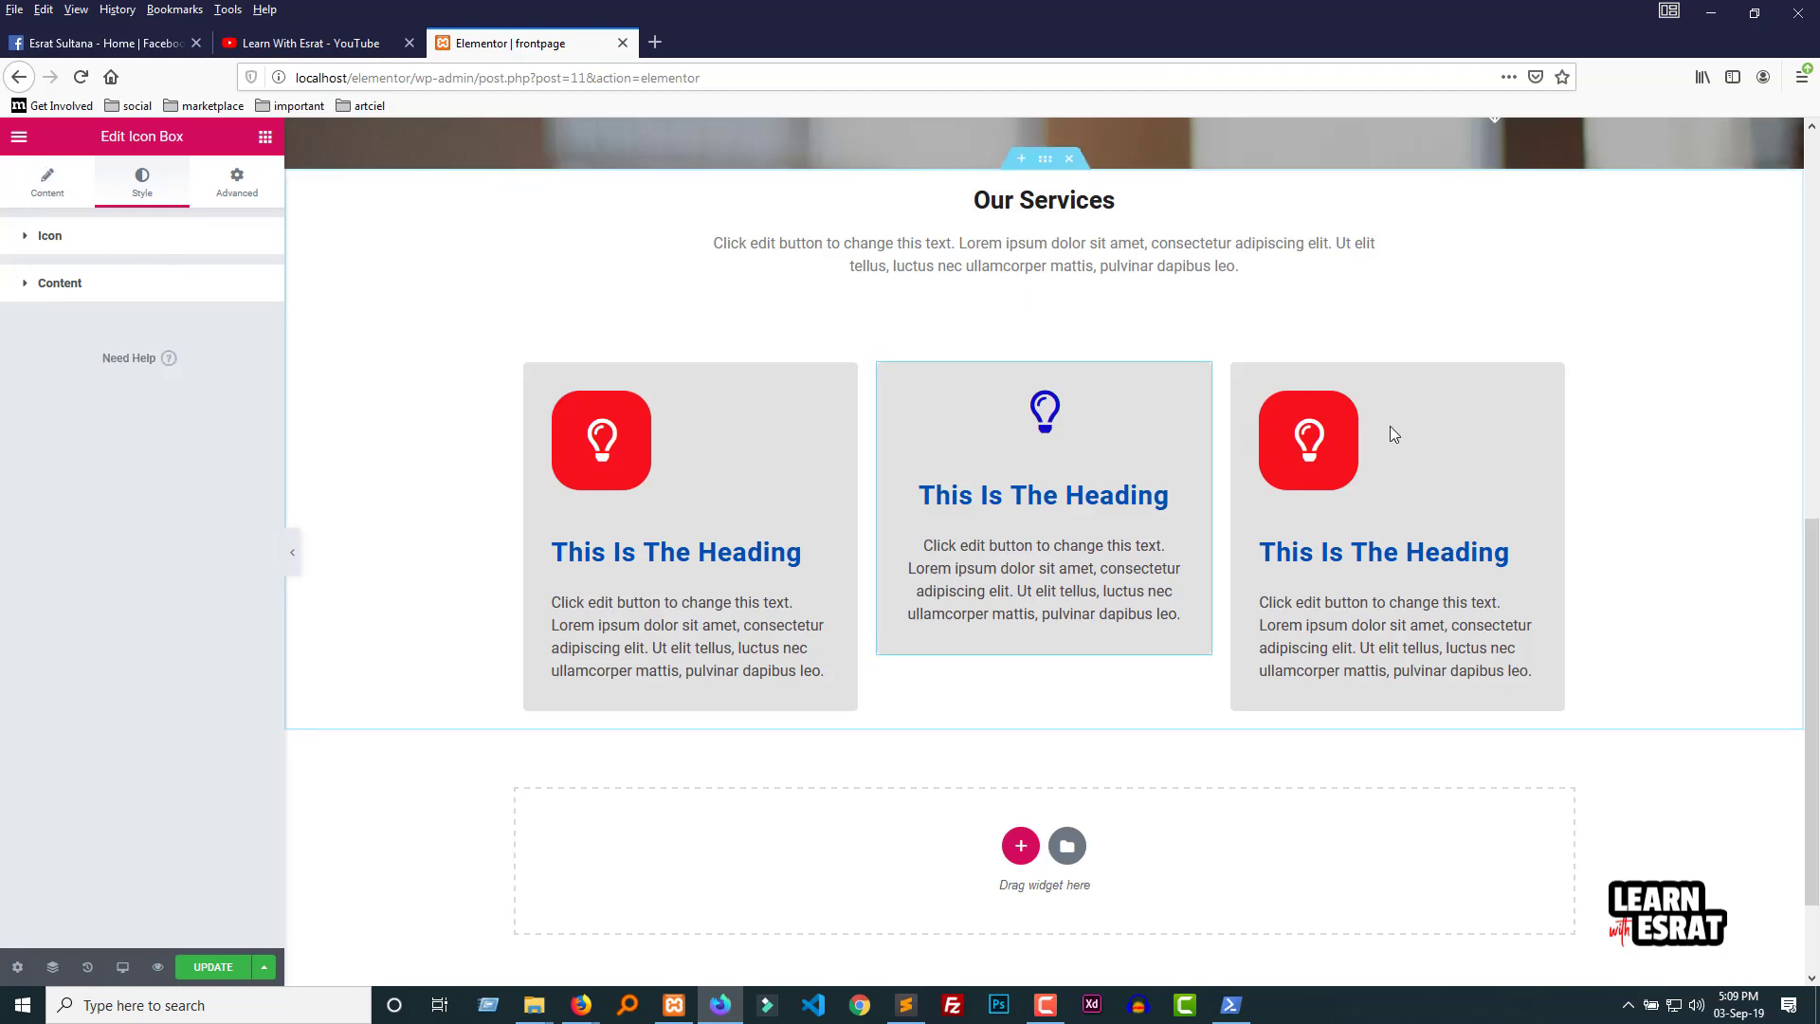
Step: Save the whole "Our Services" section to the library as a template named "feature section"
{"action": "scroll", "coordinate": [1391, 432], "scroll_direction": "up", "scroll_amount": 2}
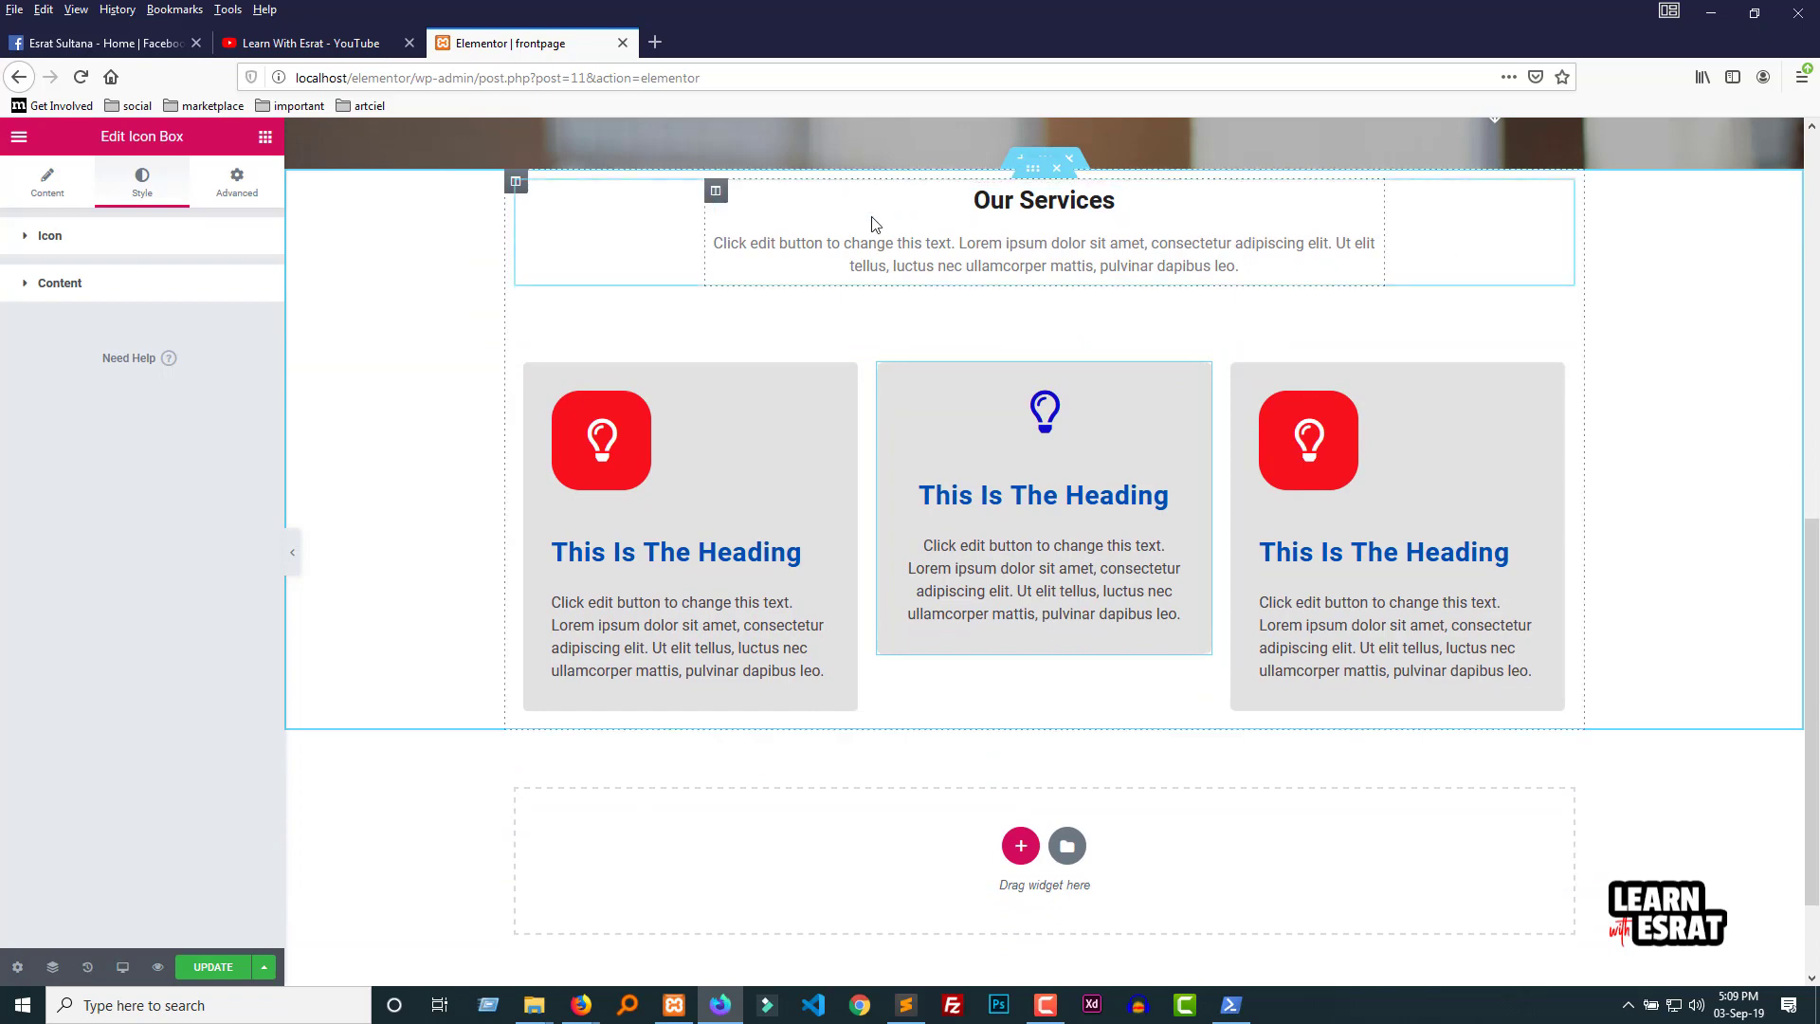
{"action": "scroll", "coordinate": [1137, 800], "scroll_direction": "down", "scroll_amount": 2}
{"action": "scroll", "coordinate": [1071, 779], "scroll_direction": "up", "scroll_amount": 5}
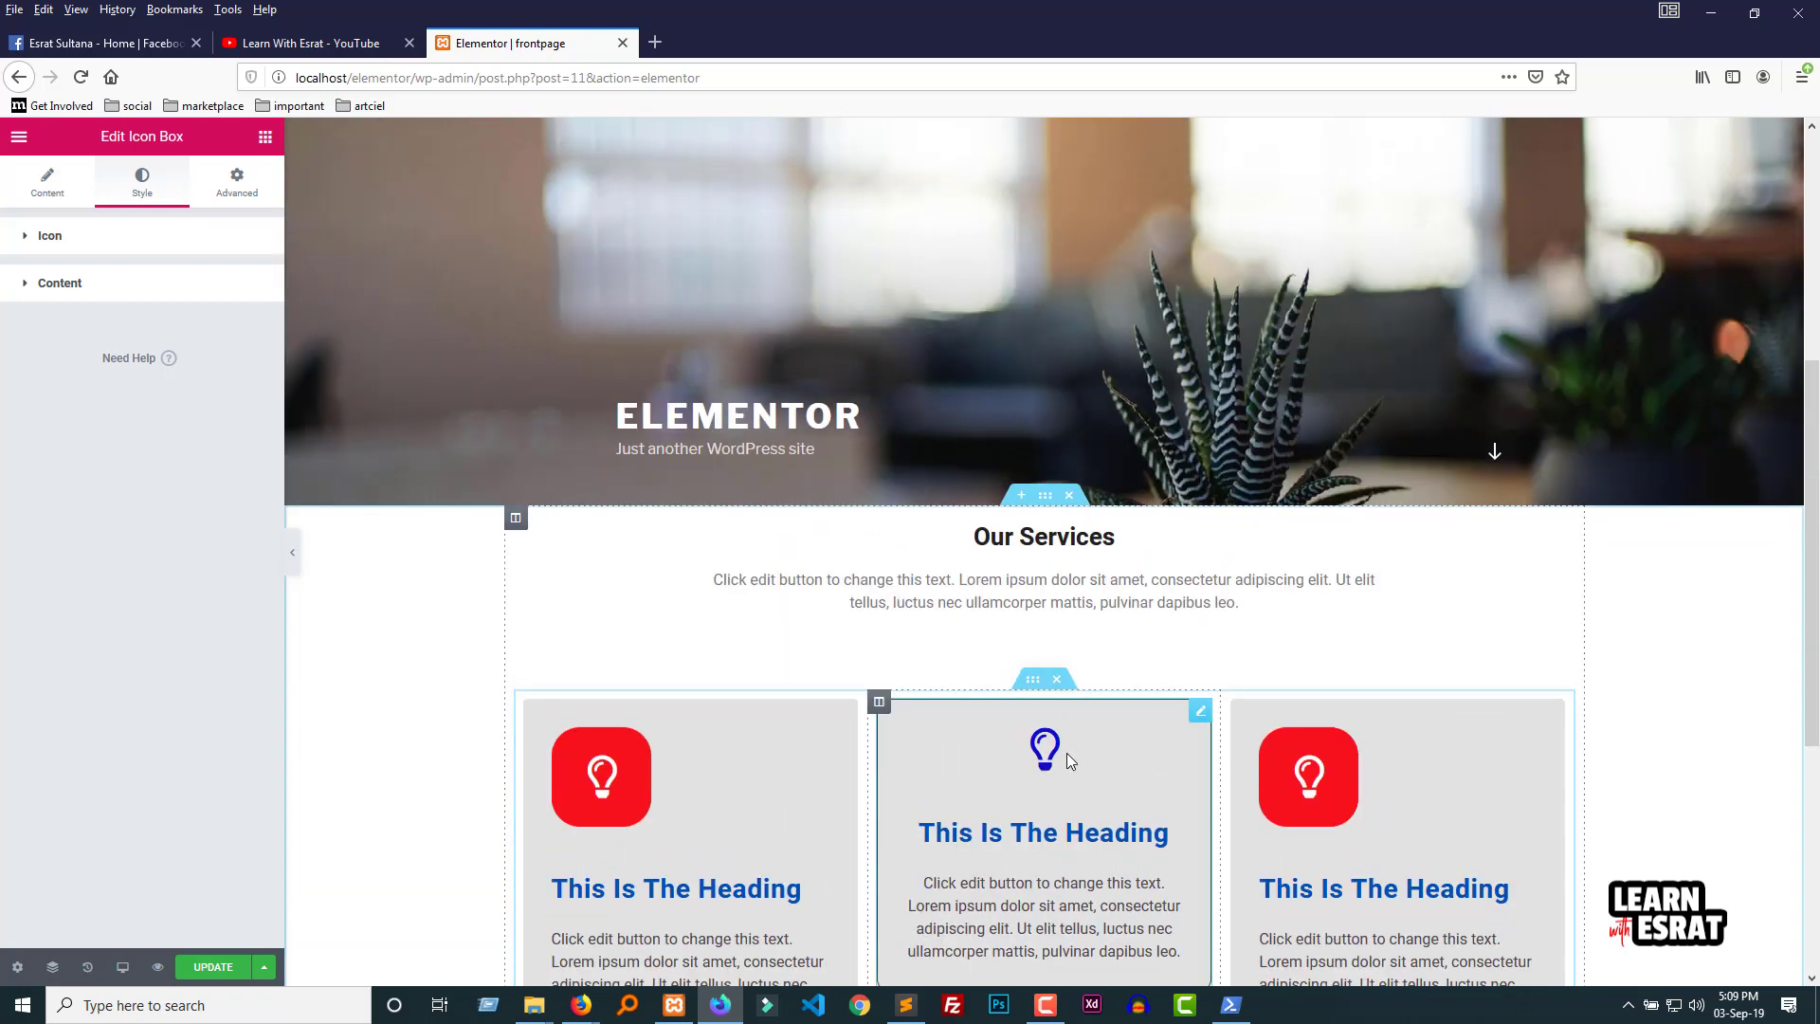
{"action": "left_click", "coordinate": [1046, 506]}
{"action": "right_click", "coordinate": [1046, 511]}
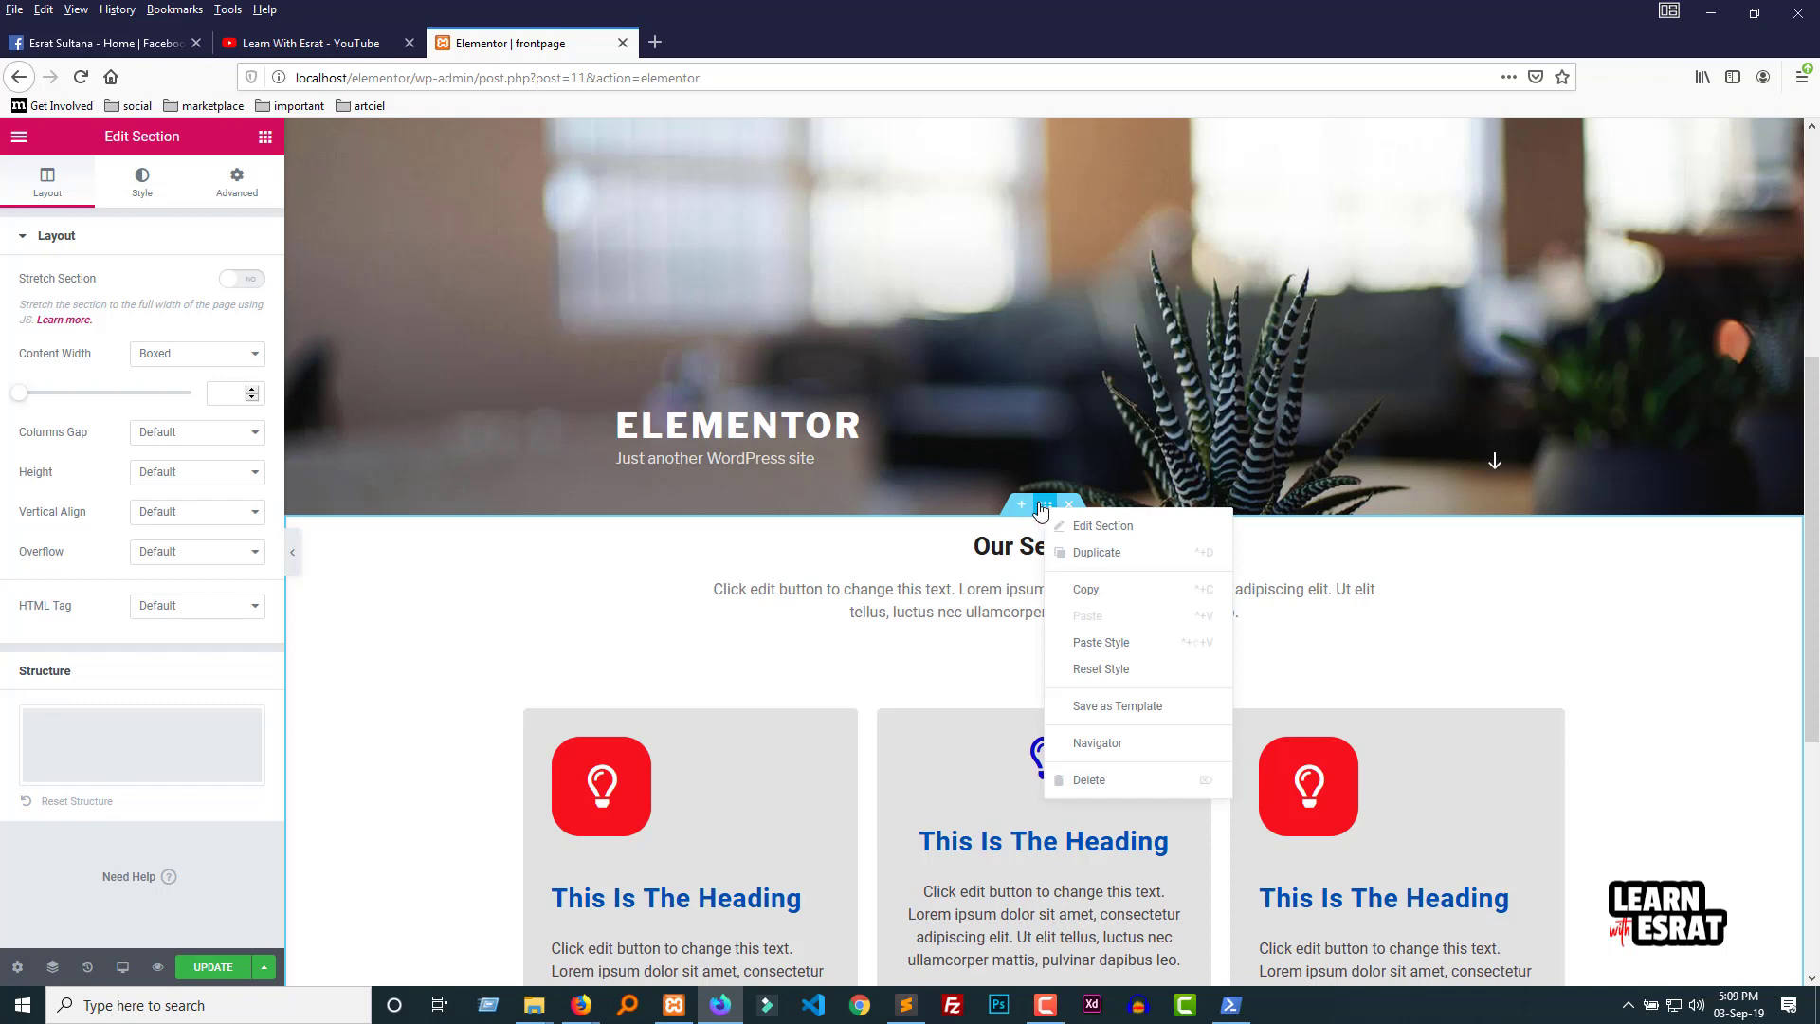
{"action": "left_click", "coordinate": [1043, 510]}
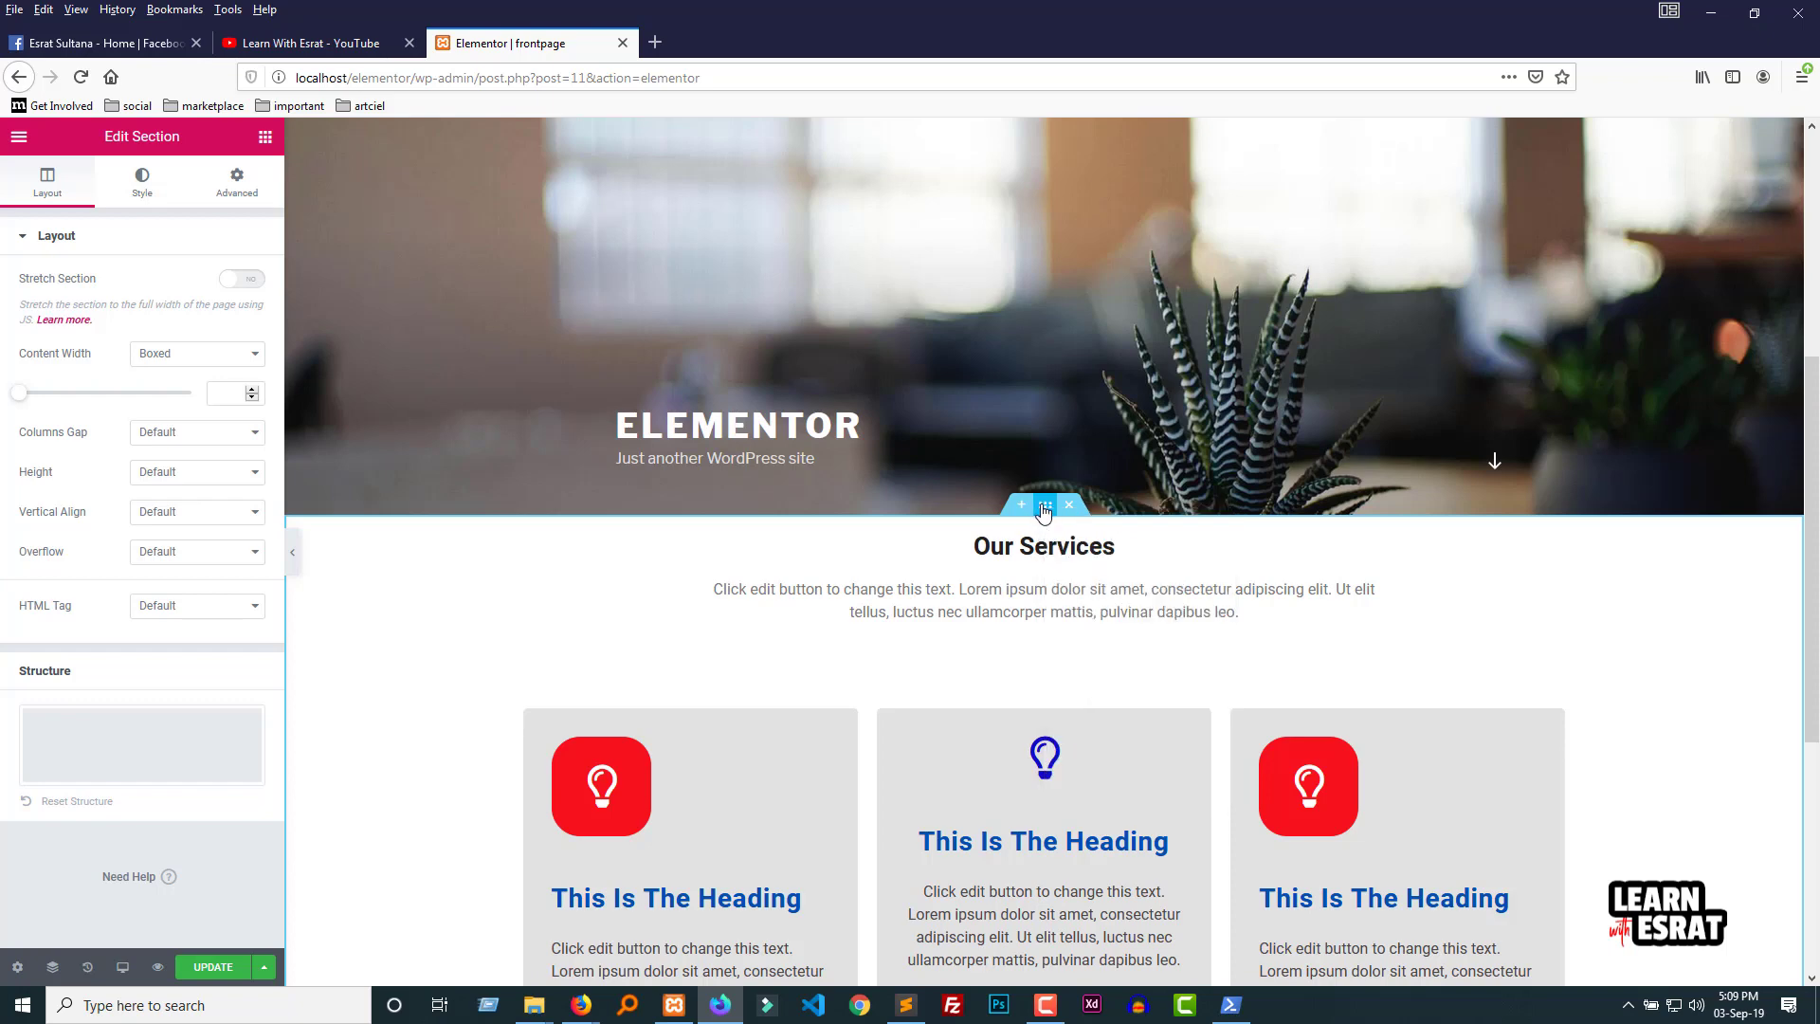
{"action": "right_click", "coordinate": [1045, 512]}
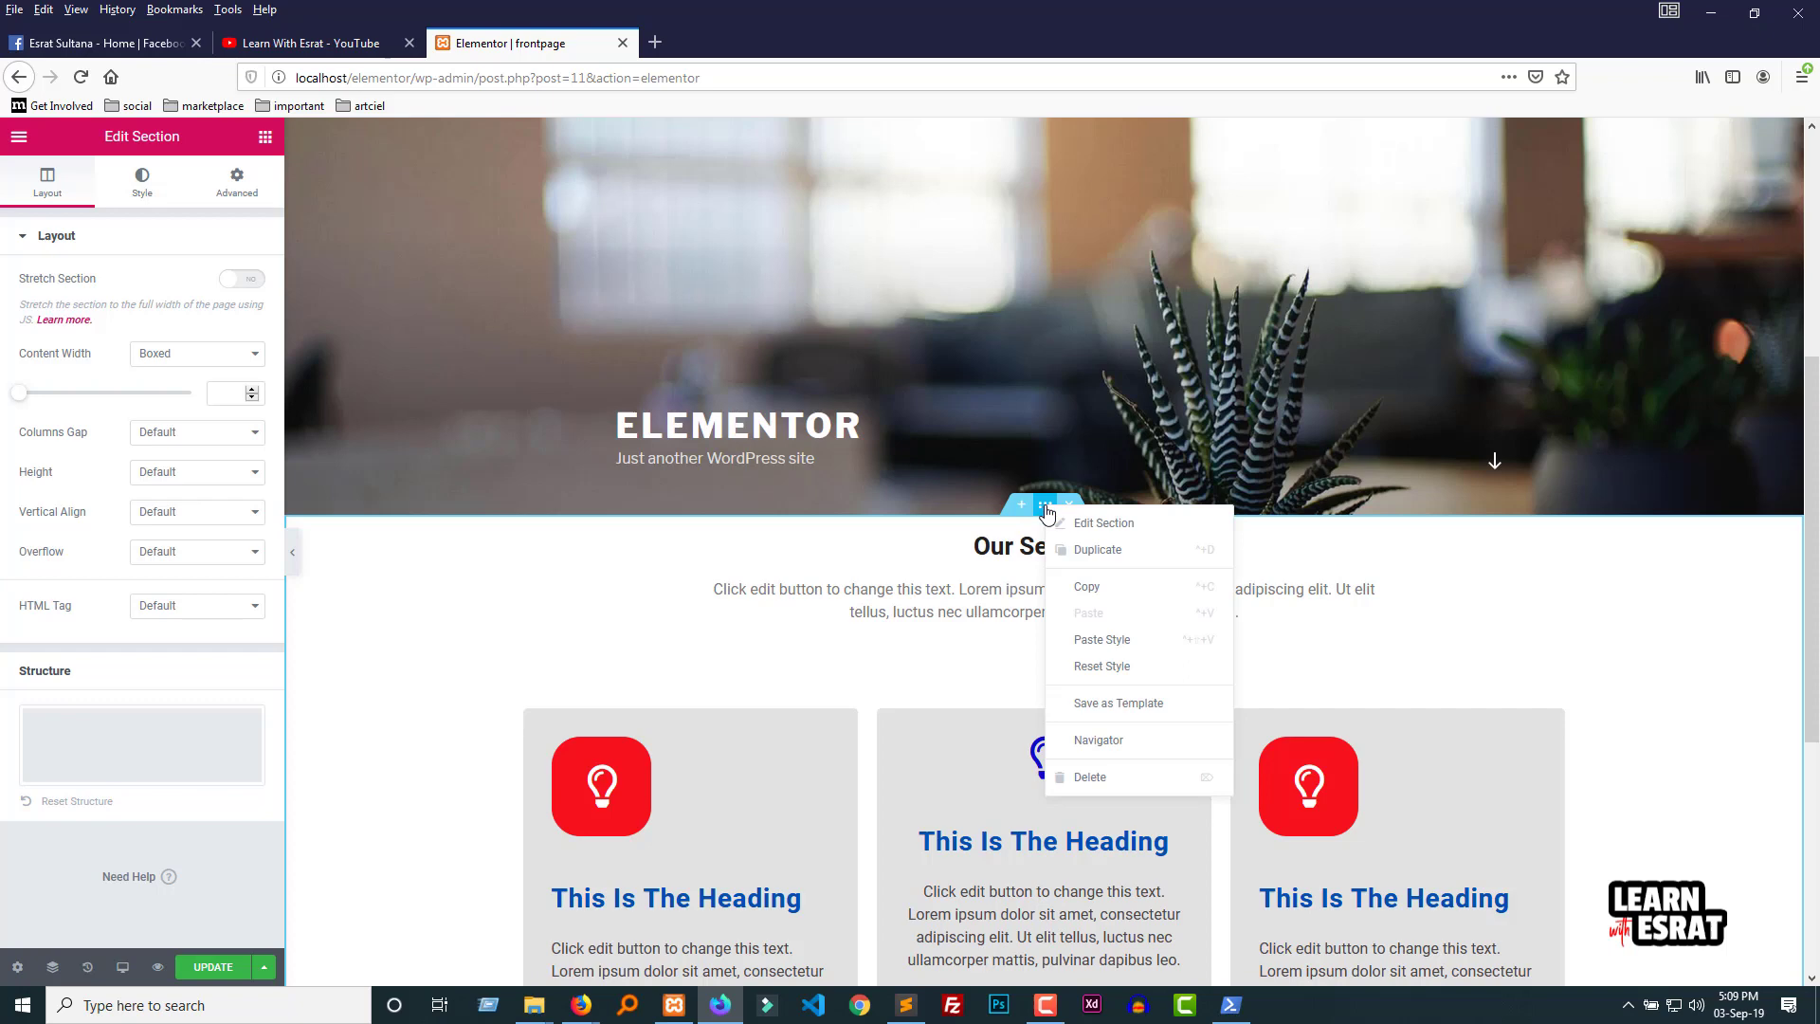
{"action": "left_click", "coordinate": [1149, 719]}
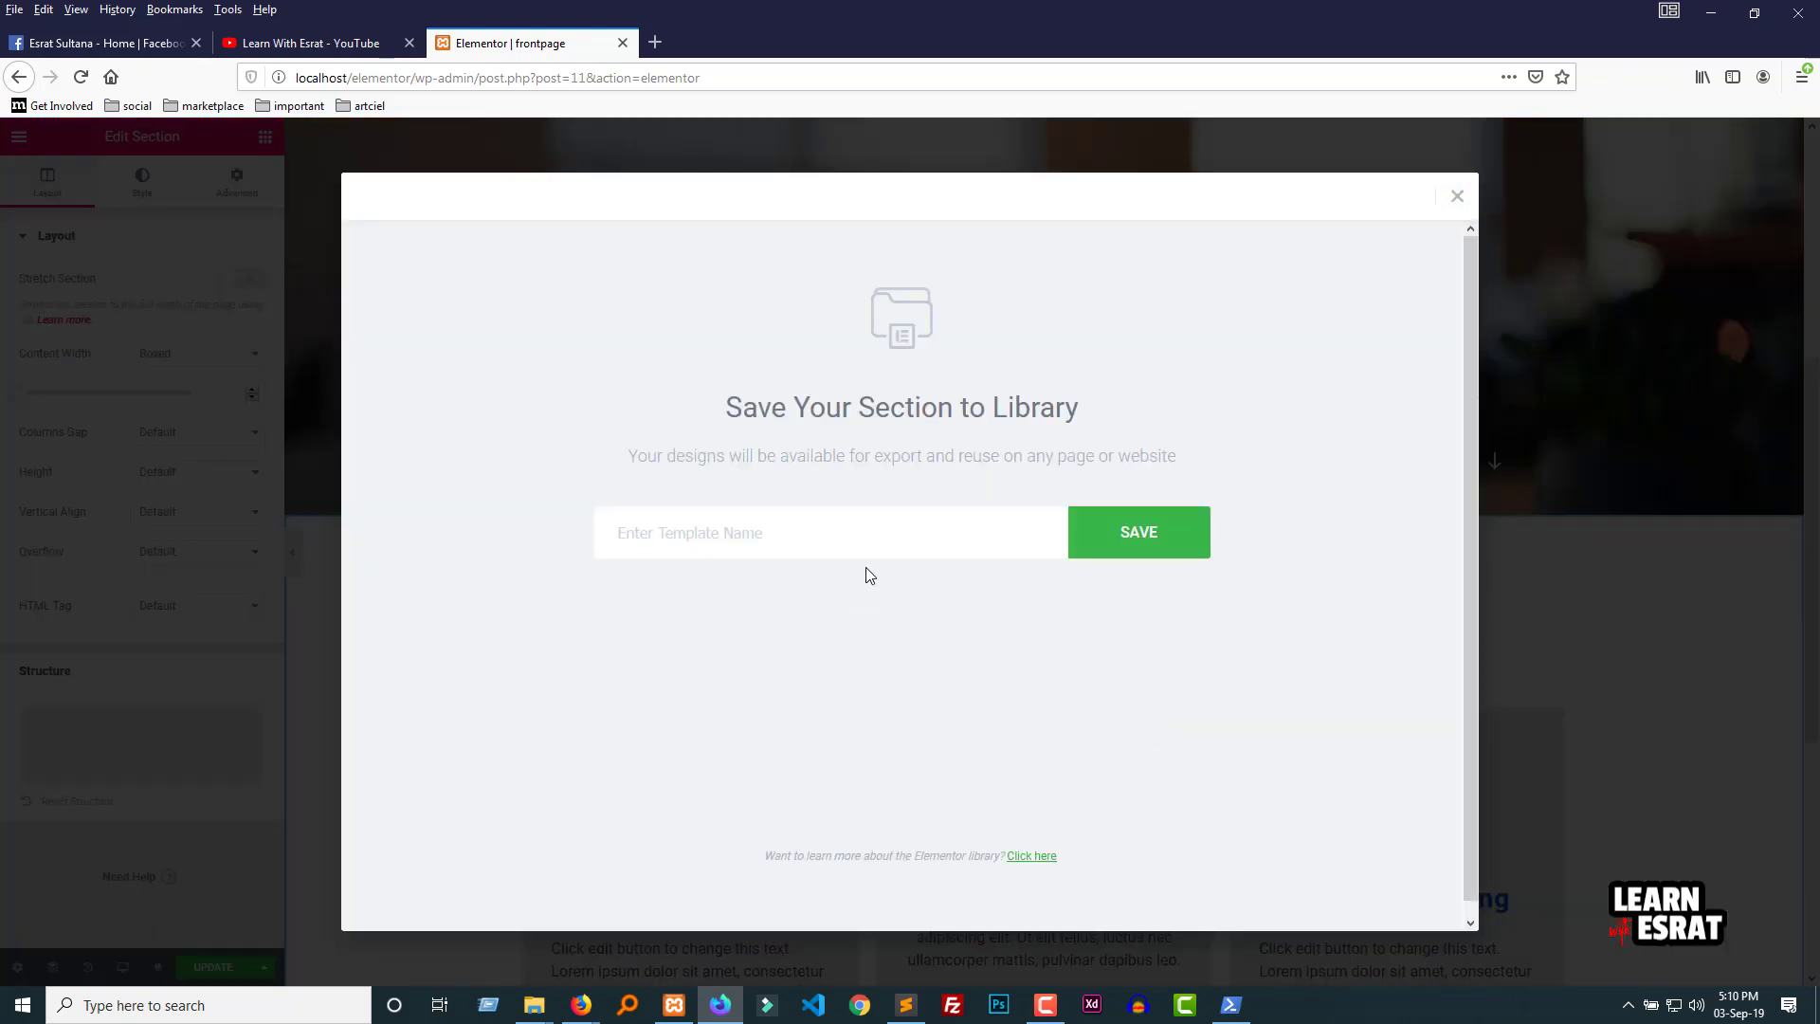
{"action": "type", "text": "feature section"}
{"action": "left_click", "coordinate": [1150, 548]}
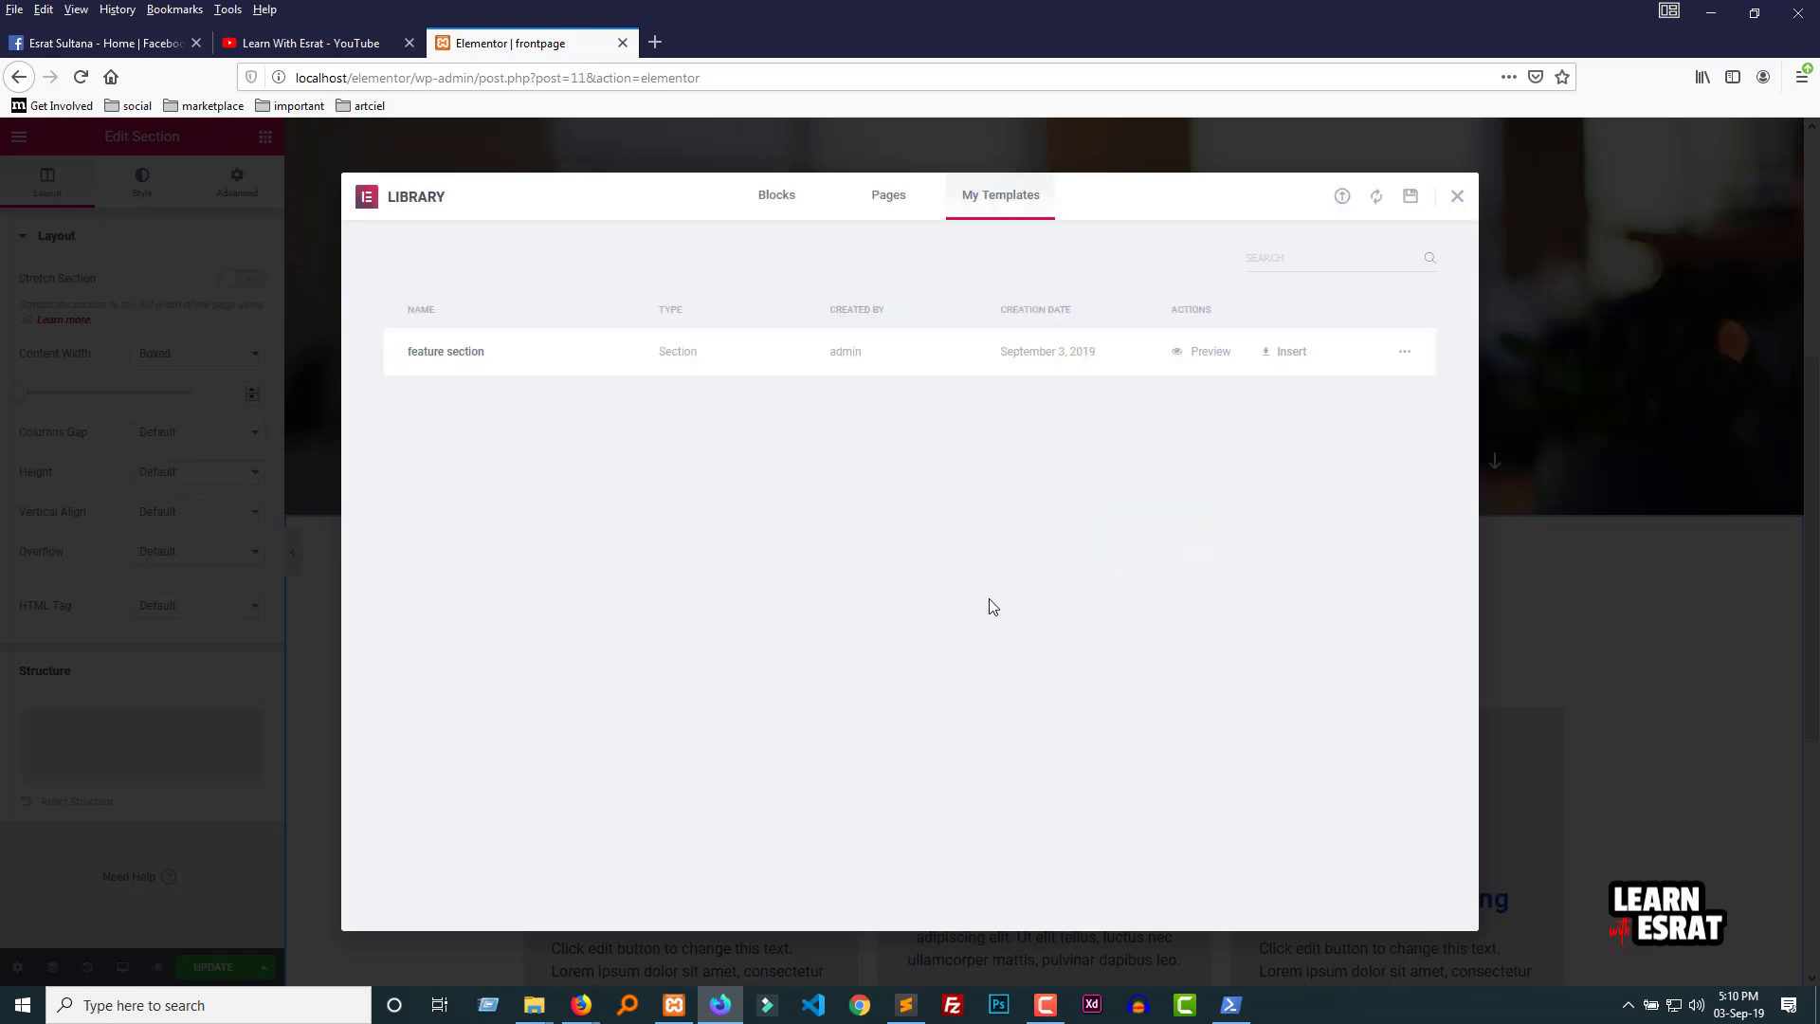
{"action": "left_click", "coordinate": [1458, 197]}
Step: Insert the saved "feature section" template below the existing section, importing its document settings, and review the page
{"action": "scroll", "coordinate": [1026, 711], "scroll_direction": "down", "scroll_amount": 5}
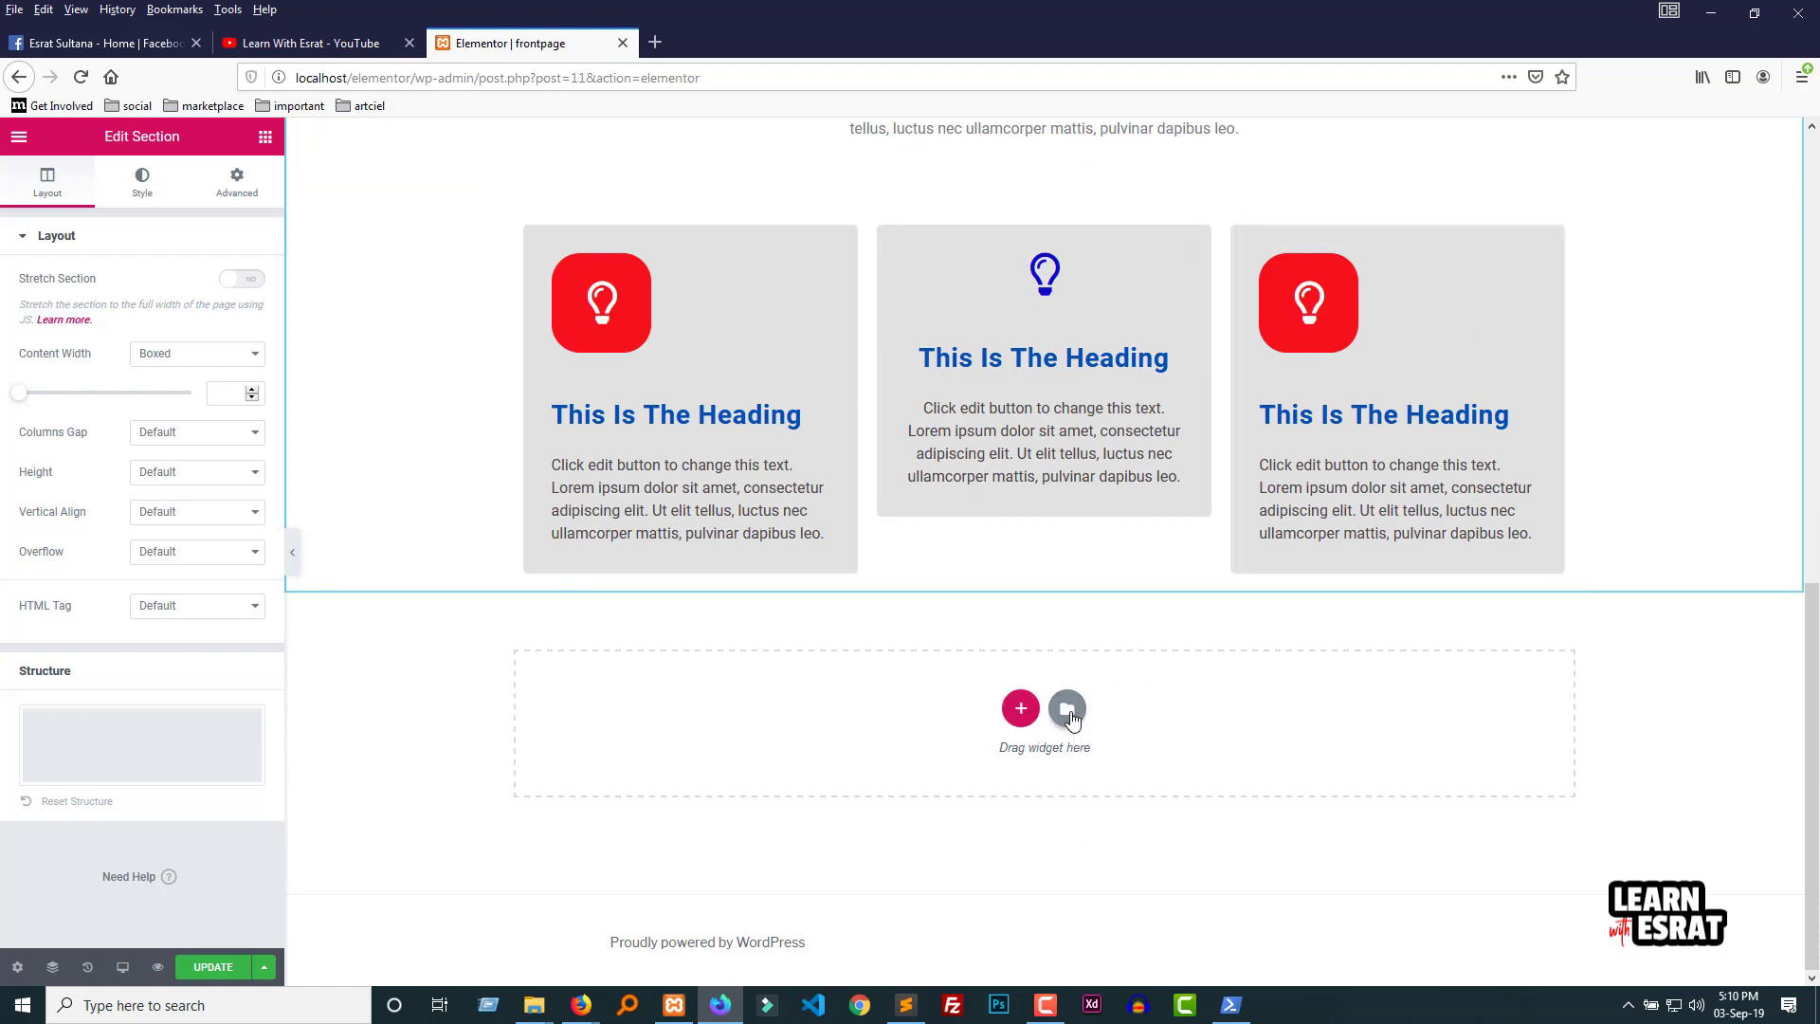
{"action": "left_click", "coordinate": [1068, 711]}
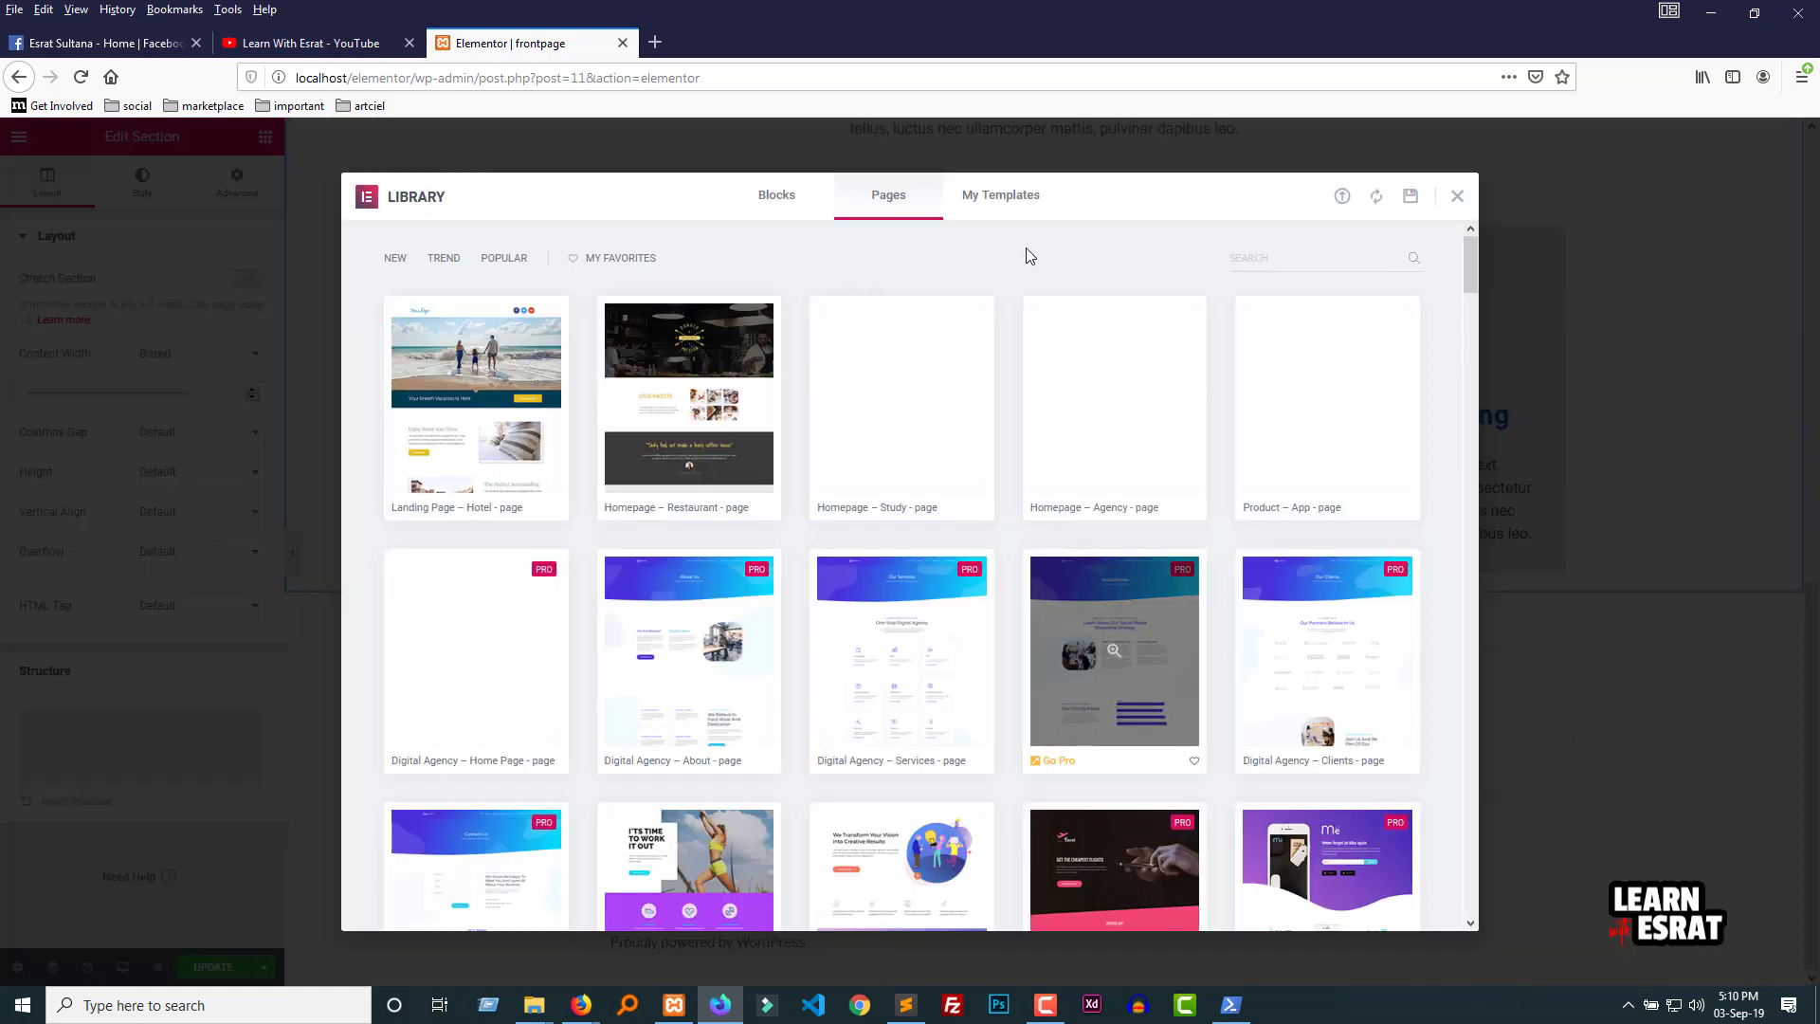
{"action": "left_click", "coordinate": [1008, 199]}
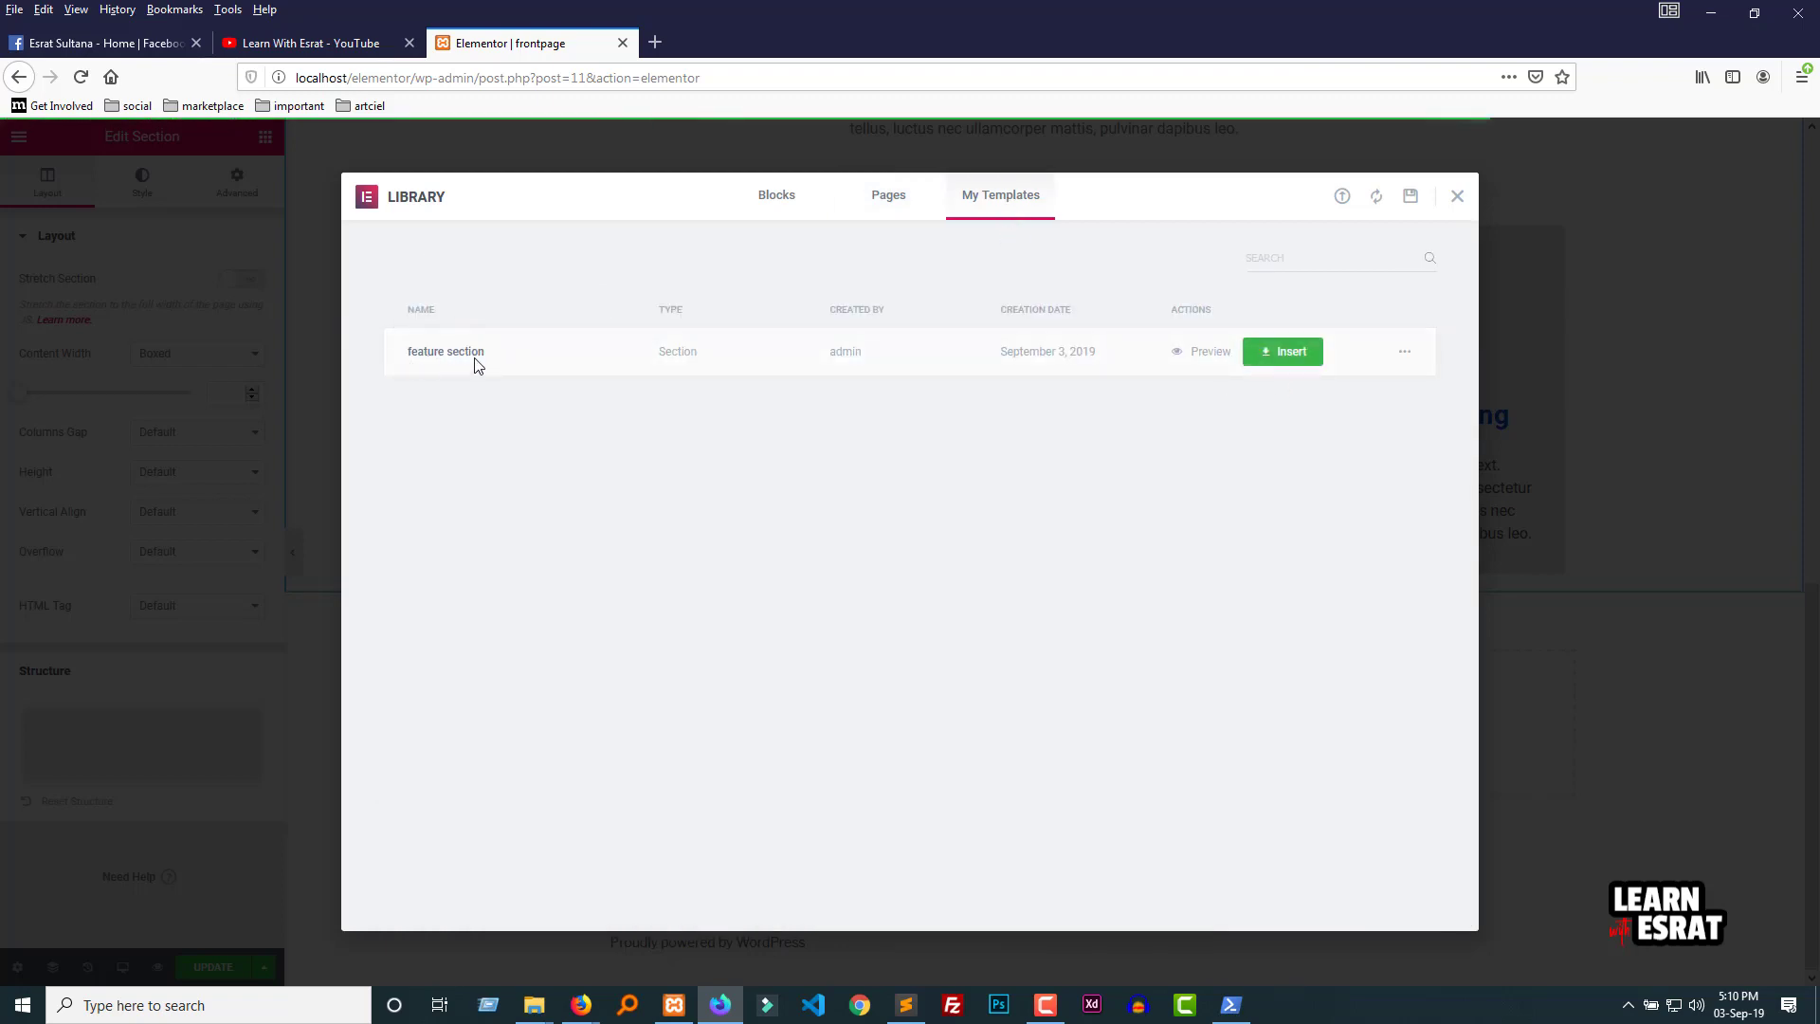
{"action": "left_click", "coordinate": [1274, 358]}
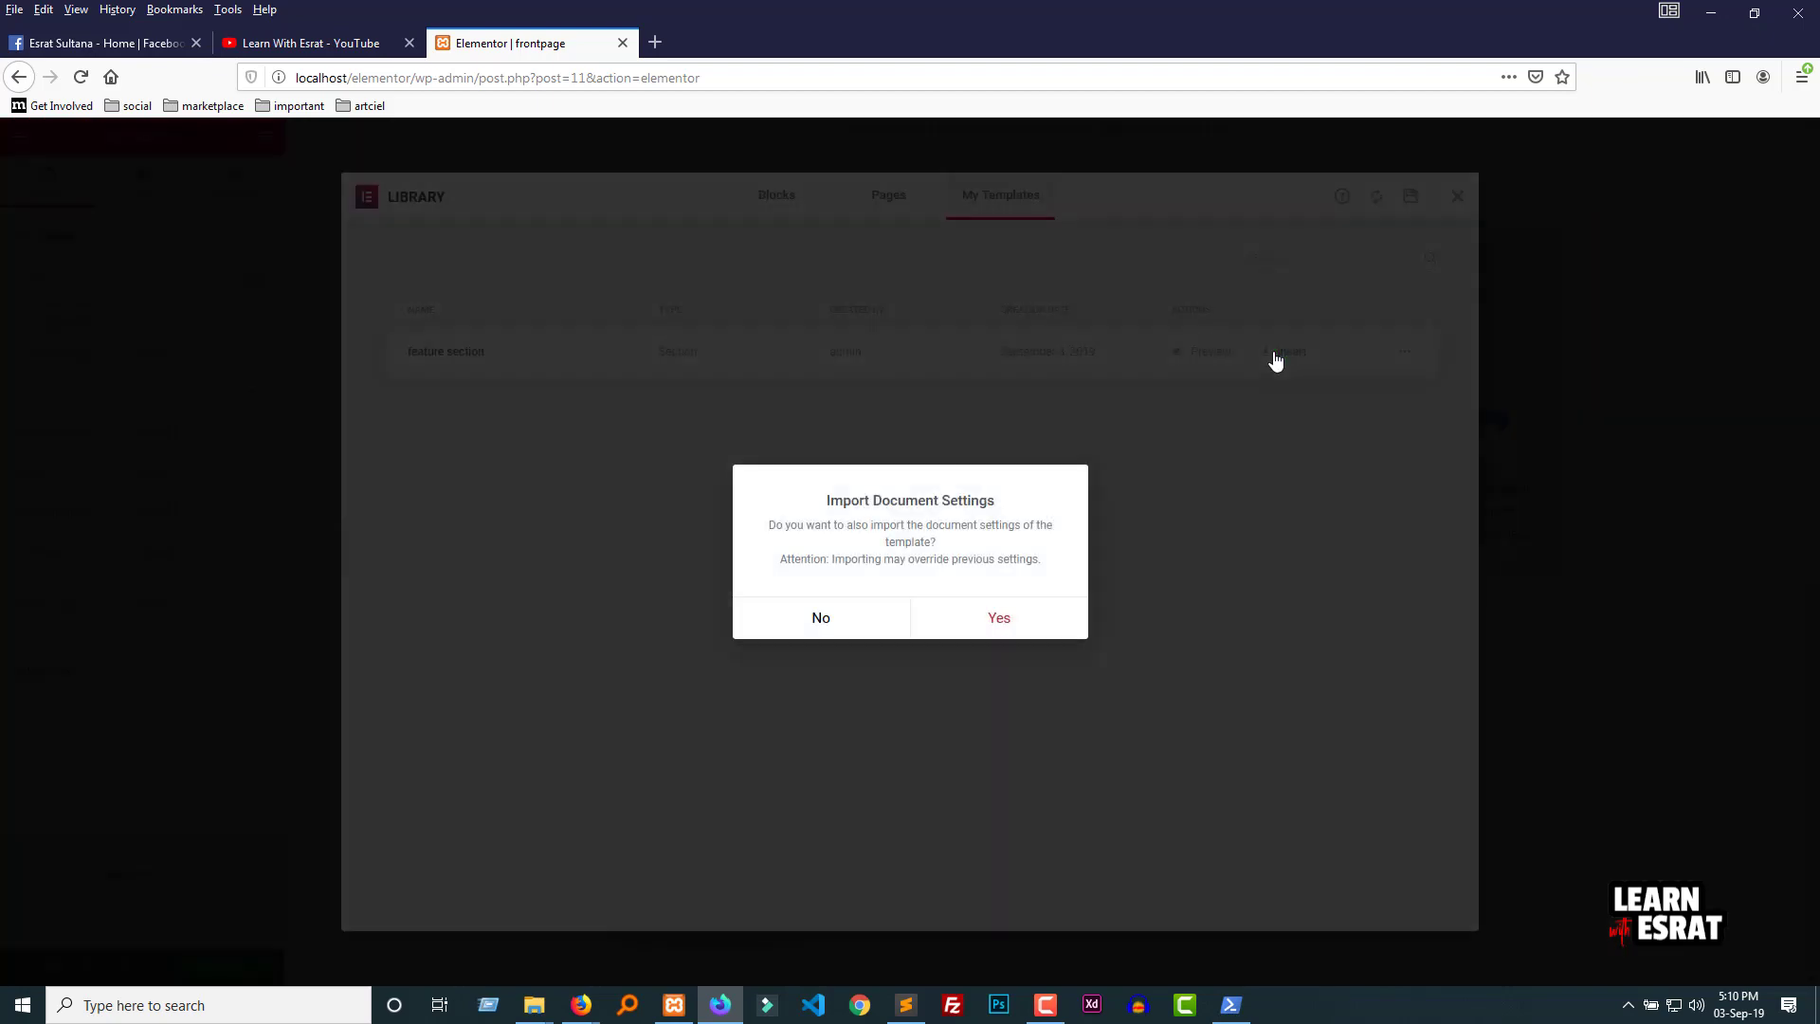
{"action": "left_click", "coordinate": [995, 619]}
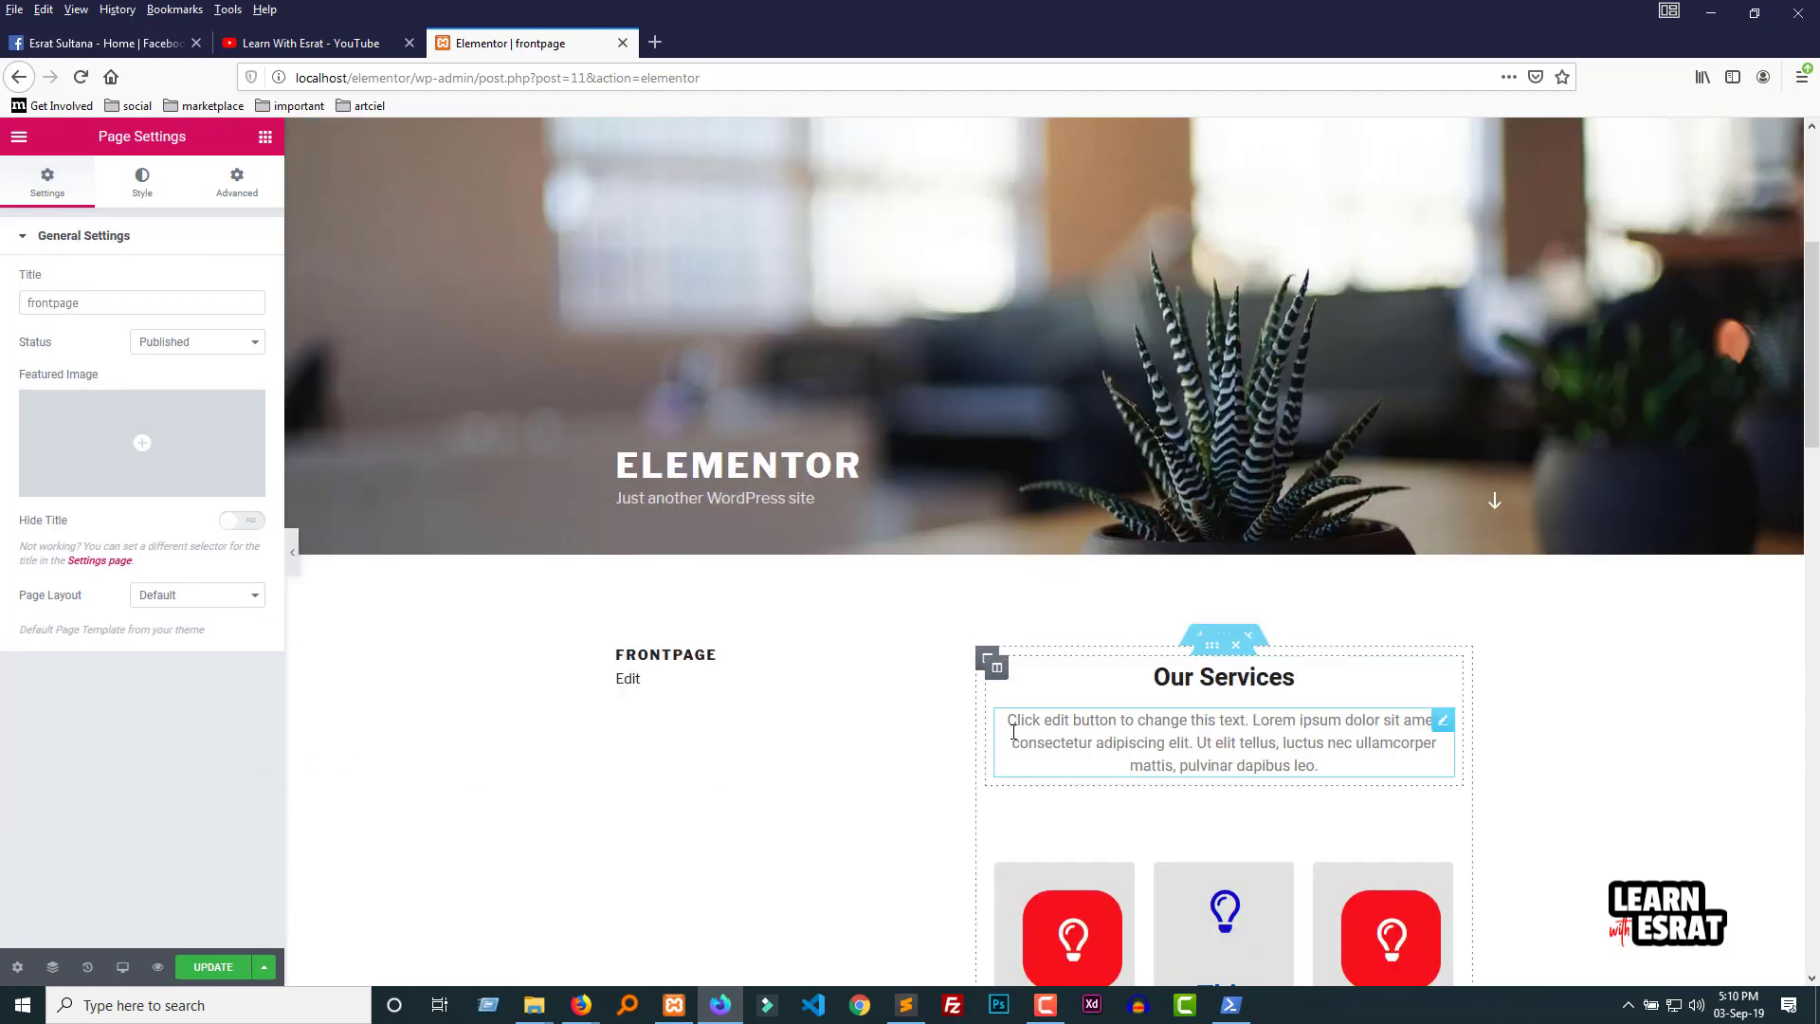
{"action": "scroll", "coordinate": [1005, 720], "scroll_direction": "down", "scroll_amount": 10}
{"action": "scroll", "coordinate": [1005, 720], "scroll_direction": "up", "scroll_amount": 10}
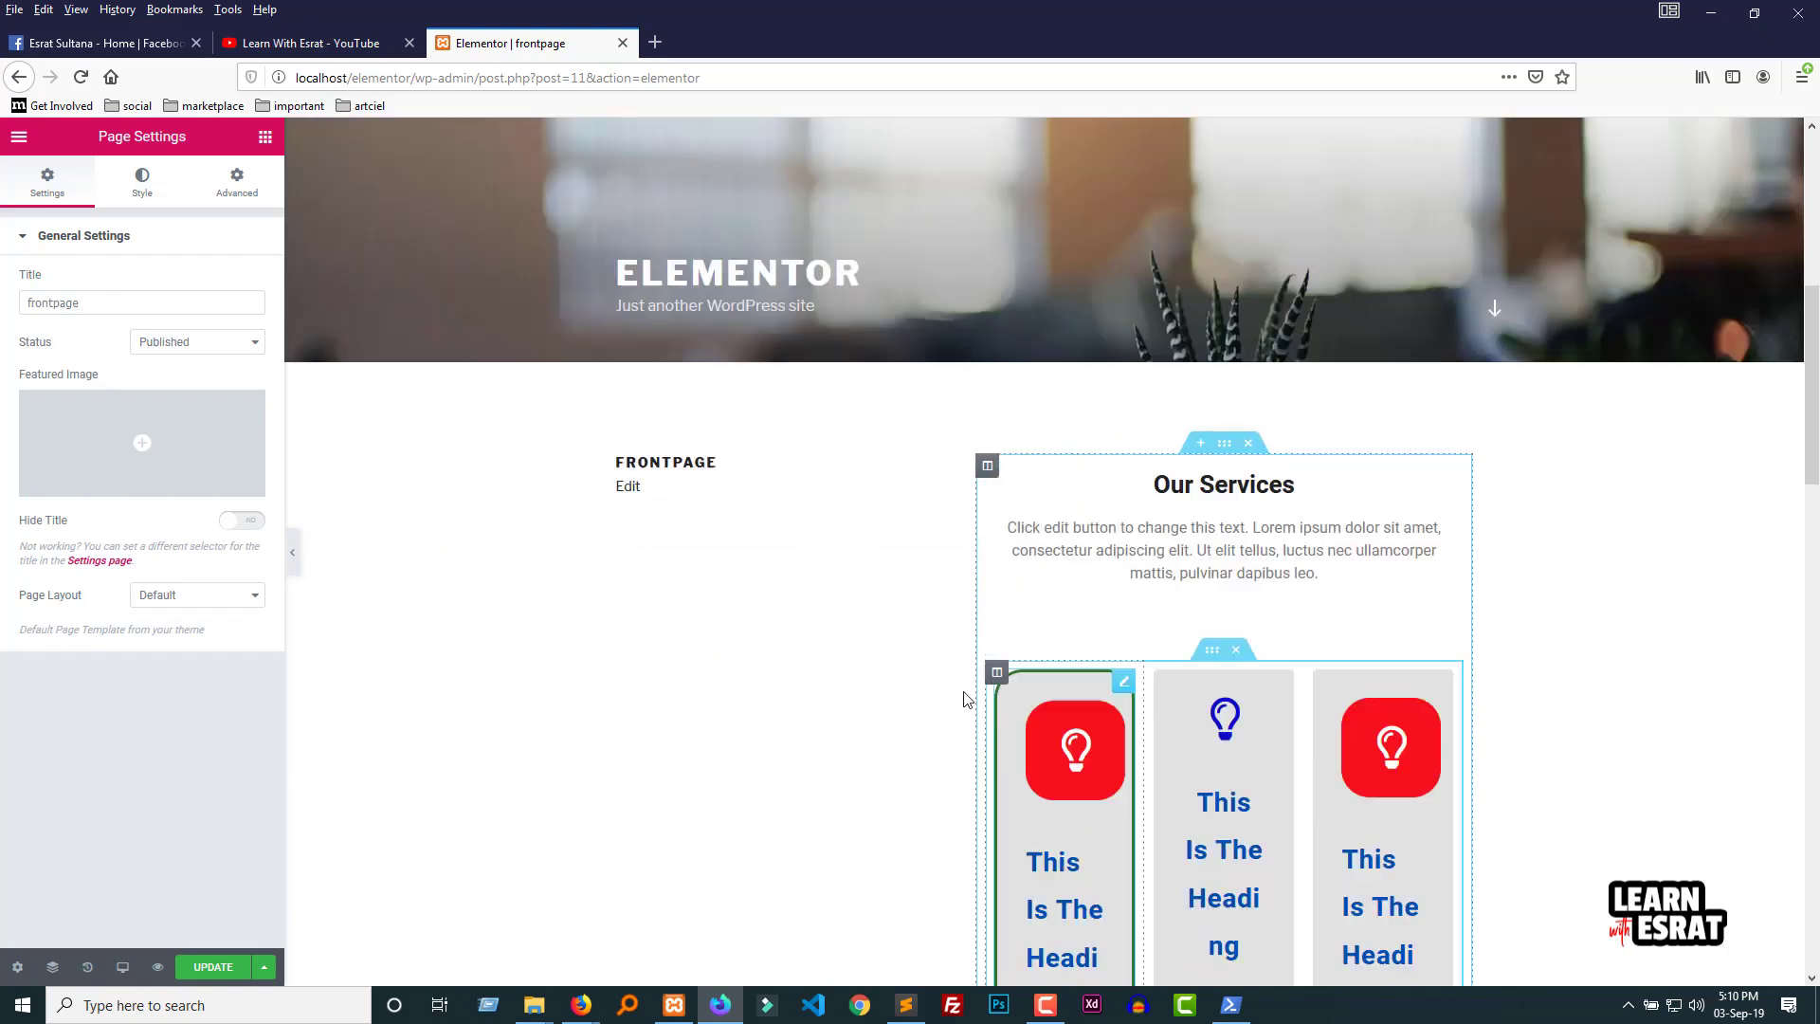
{"action": "scroll", "coordinate": [734, 683], "scroll_direction": "down", "scroll_amount": 6}
{"action": "scroll", "coordinate": [1249, 732], "scroll_direction": "down", "scroll_amount": 5}
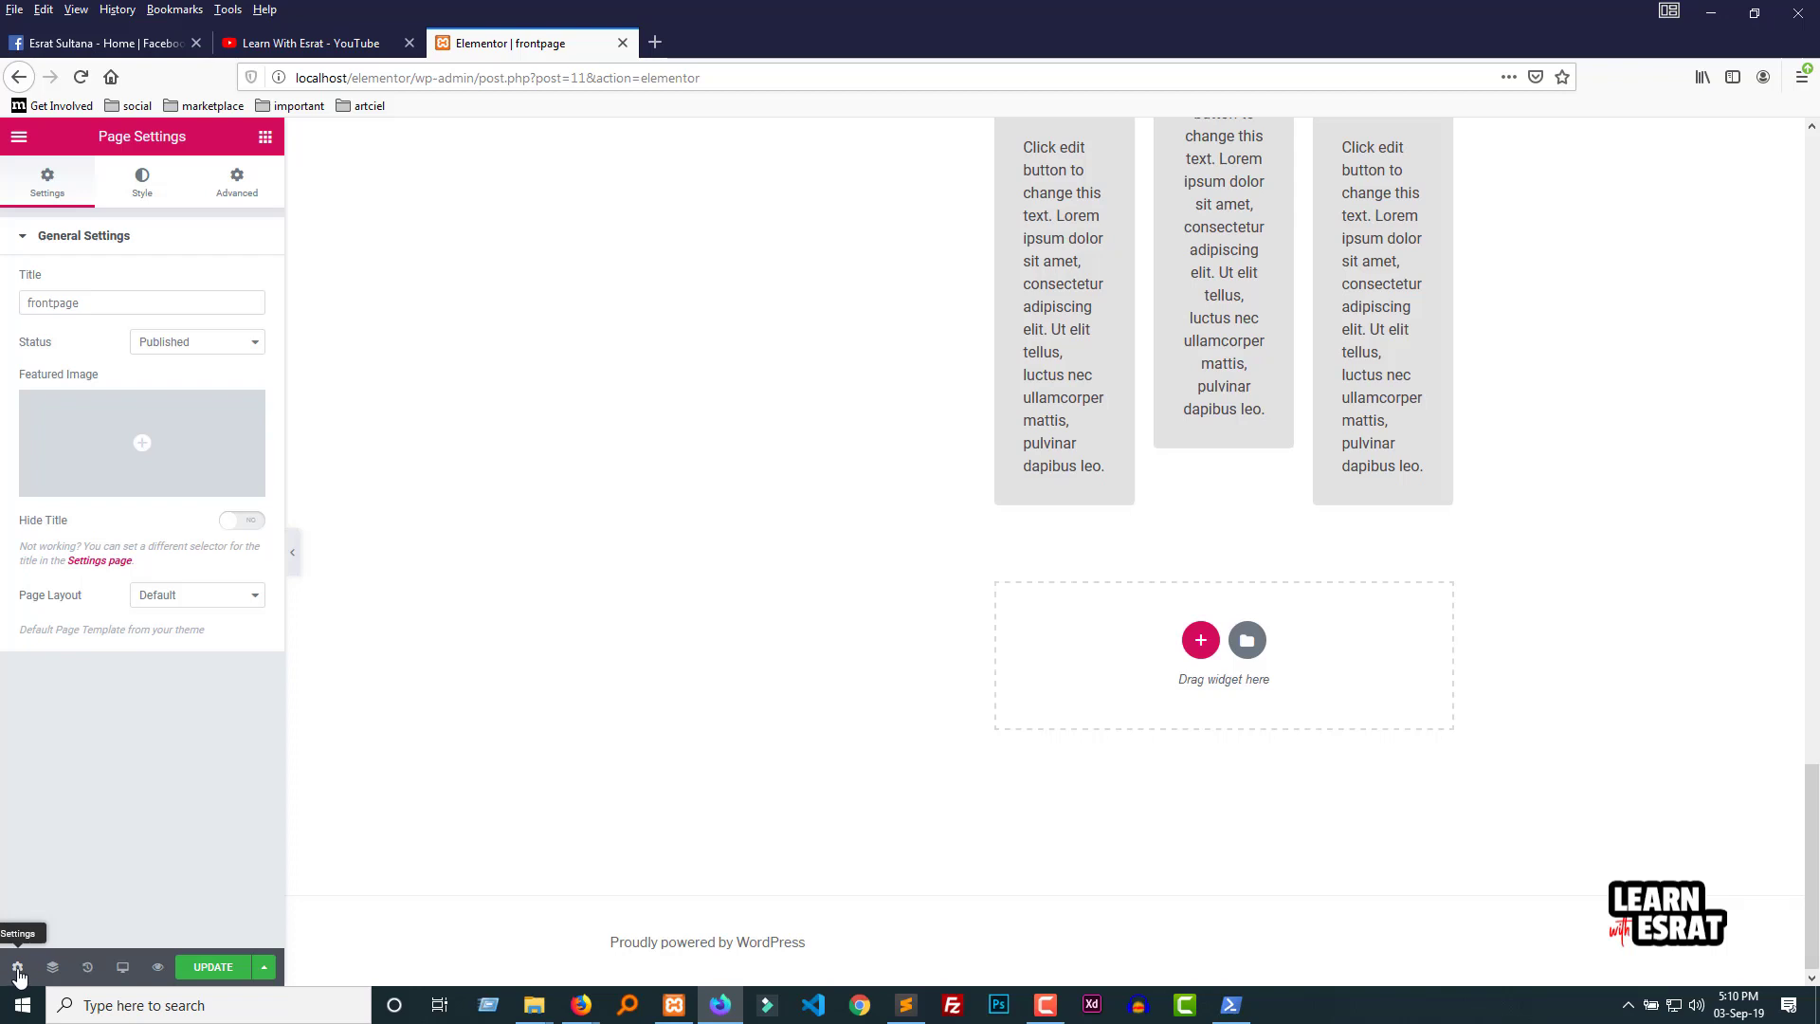
Step: Update the page, change its page layout to Elementor Full Width, update again and review both sections
{"action": "left_click", "coordinate": [217, 969]}
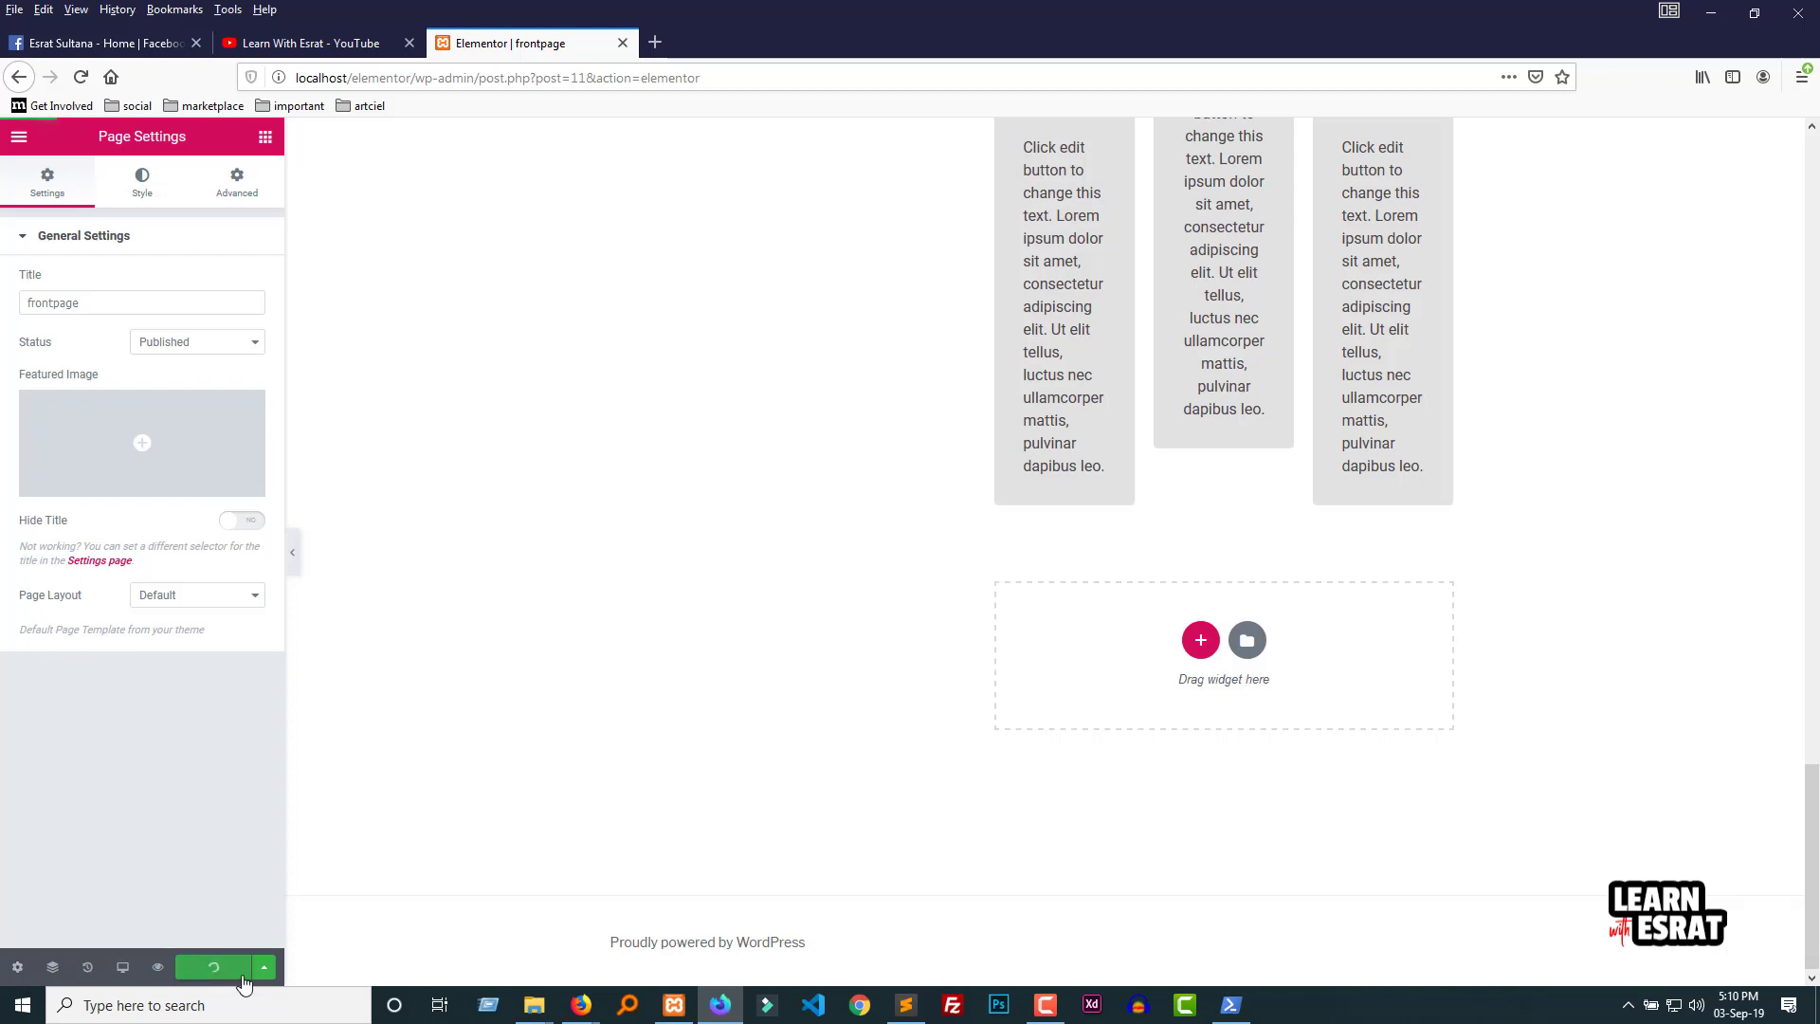
{"action": "left_click", "coordinate": [18, 968]}
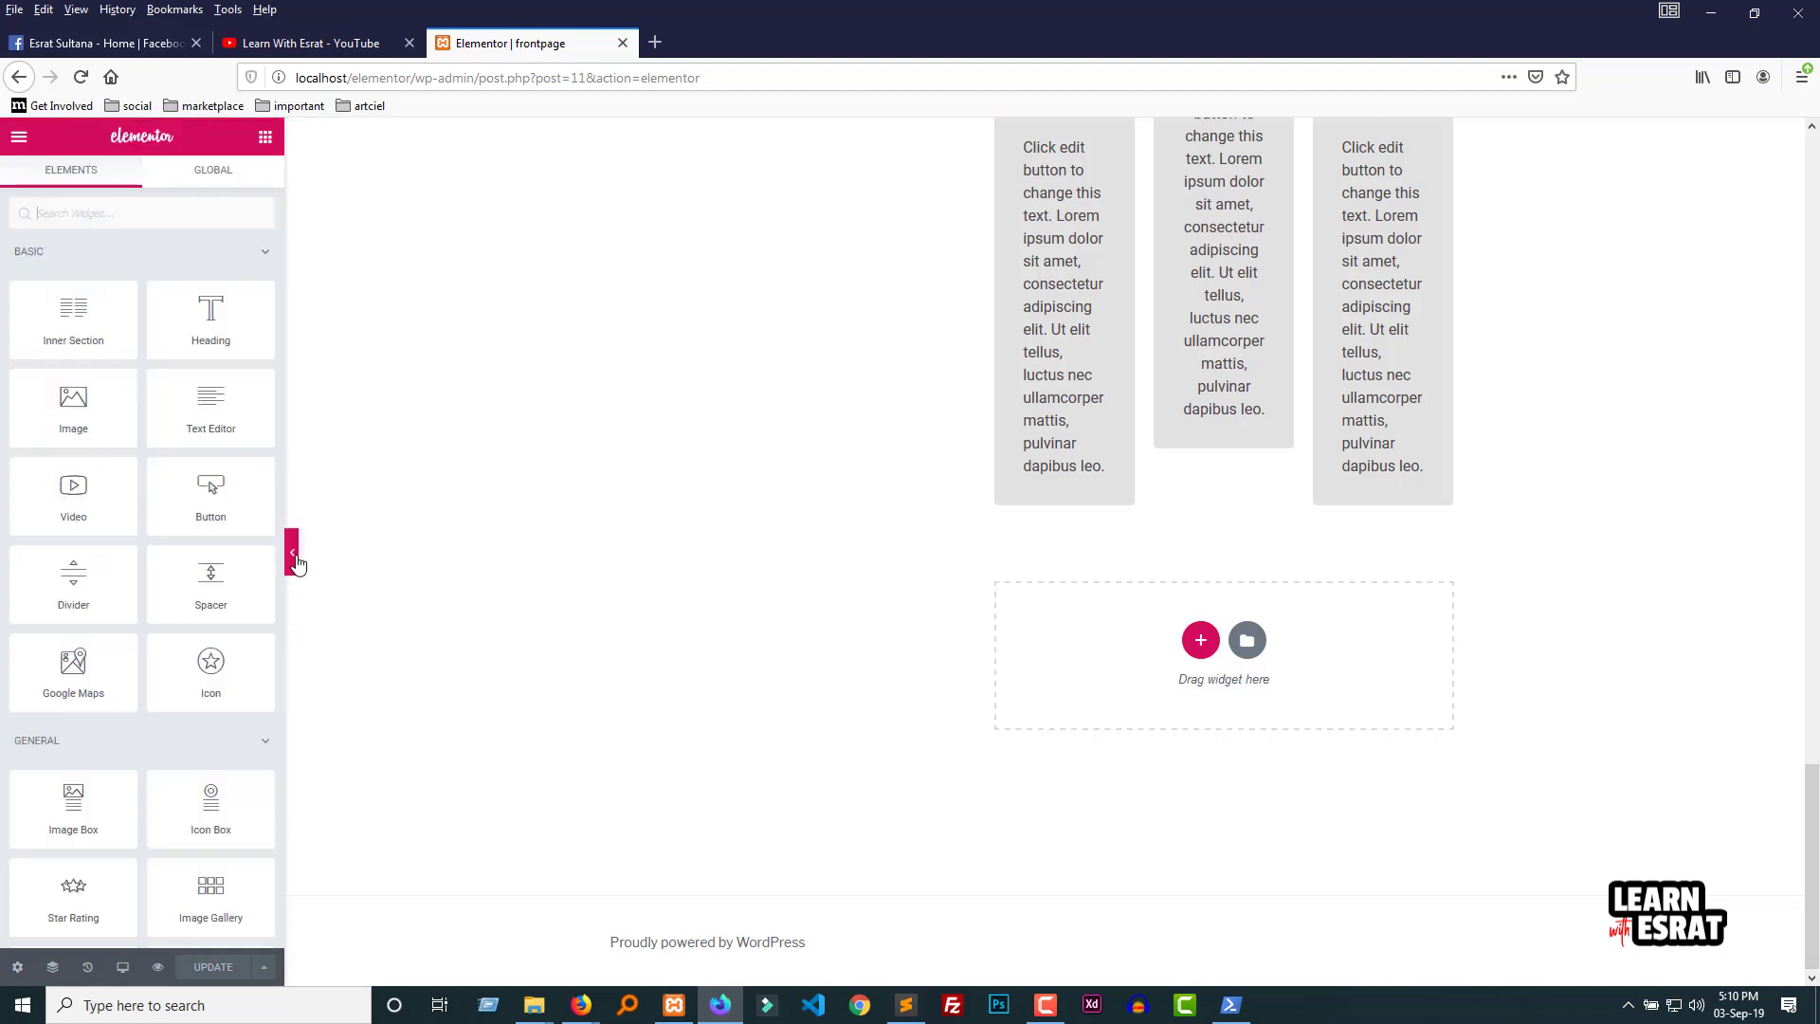
{"action": "left_click", "coordinate": [17, 967]}
{"action": "left_click", "coordinate": [210, 599]}
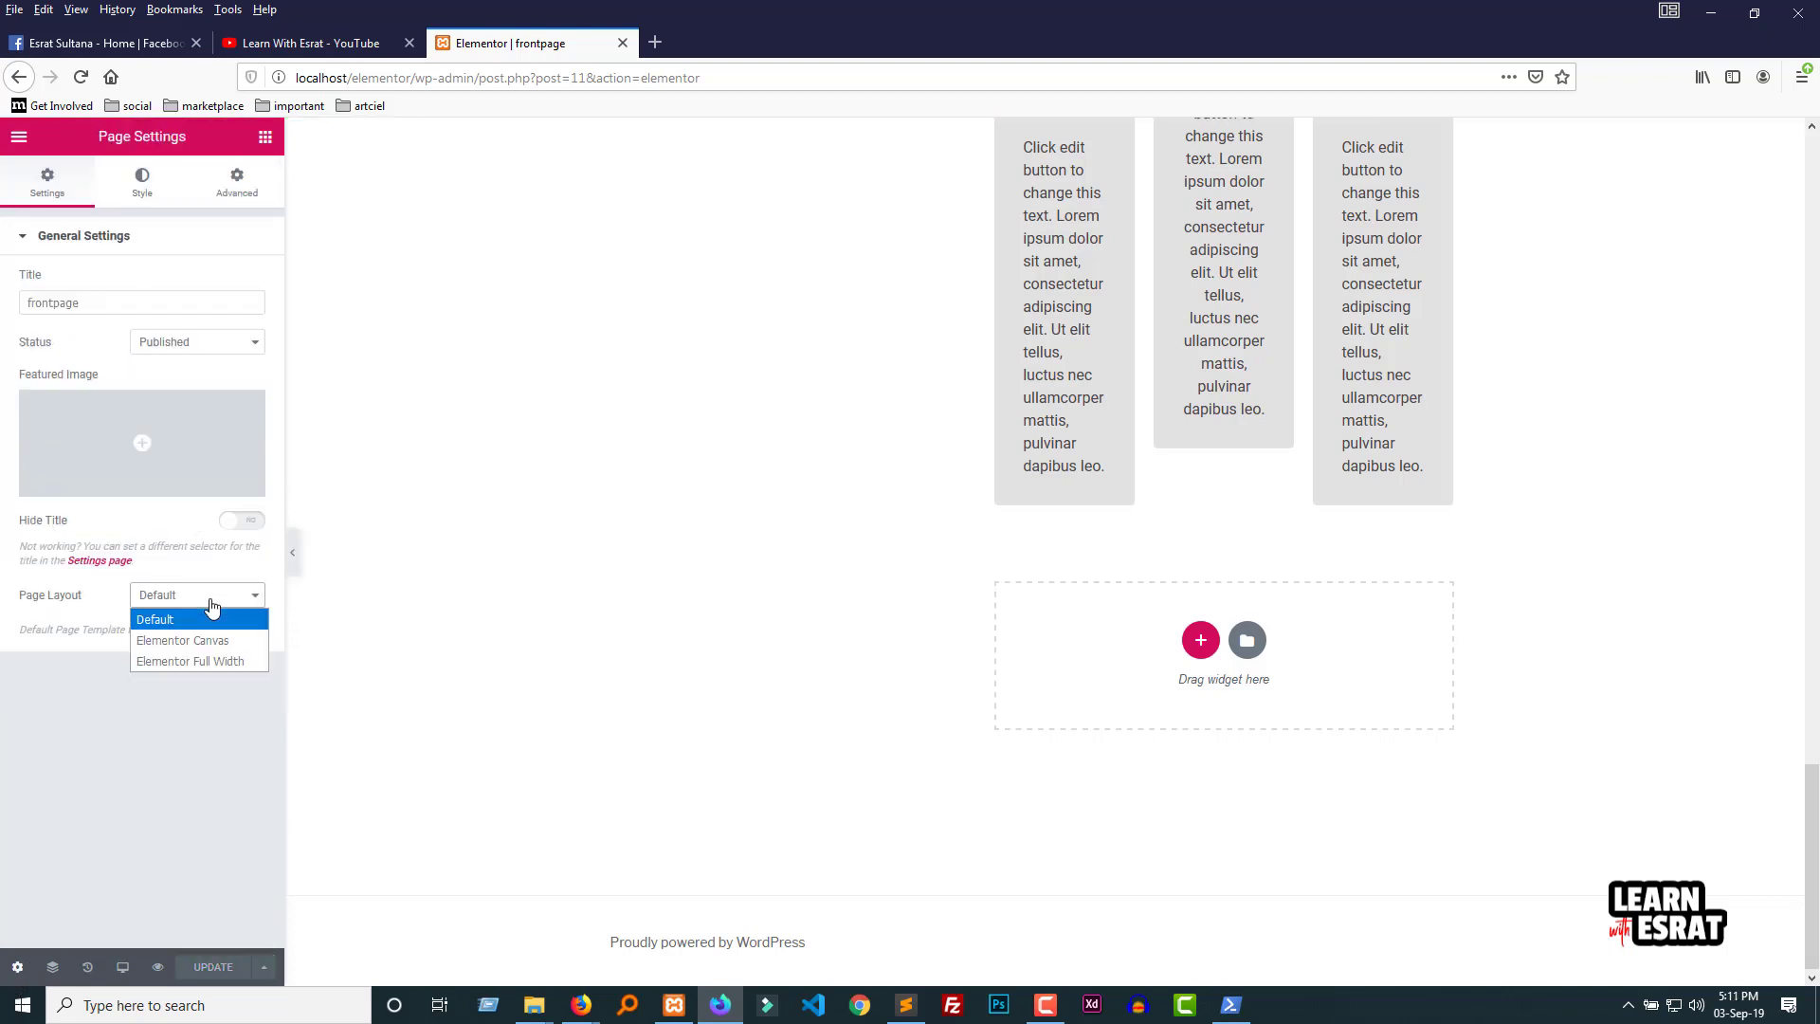
{"action": "left_click", "coordinate": [203, 658]}
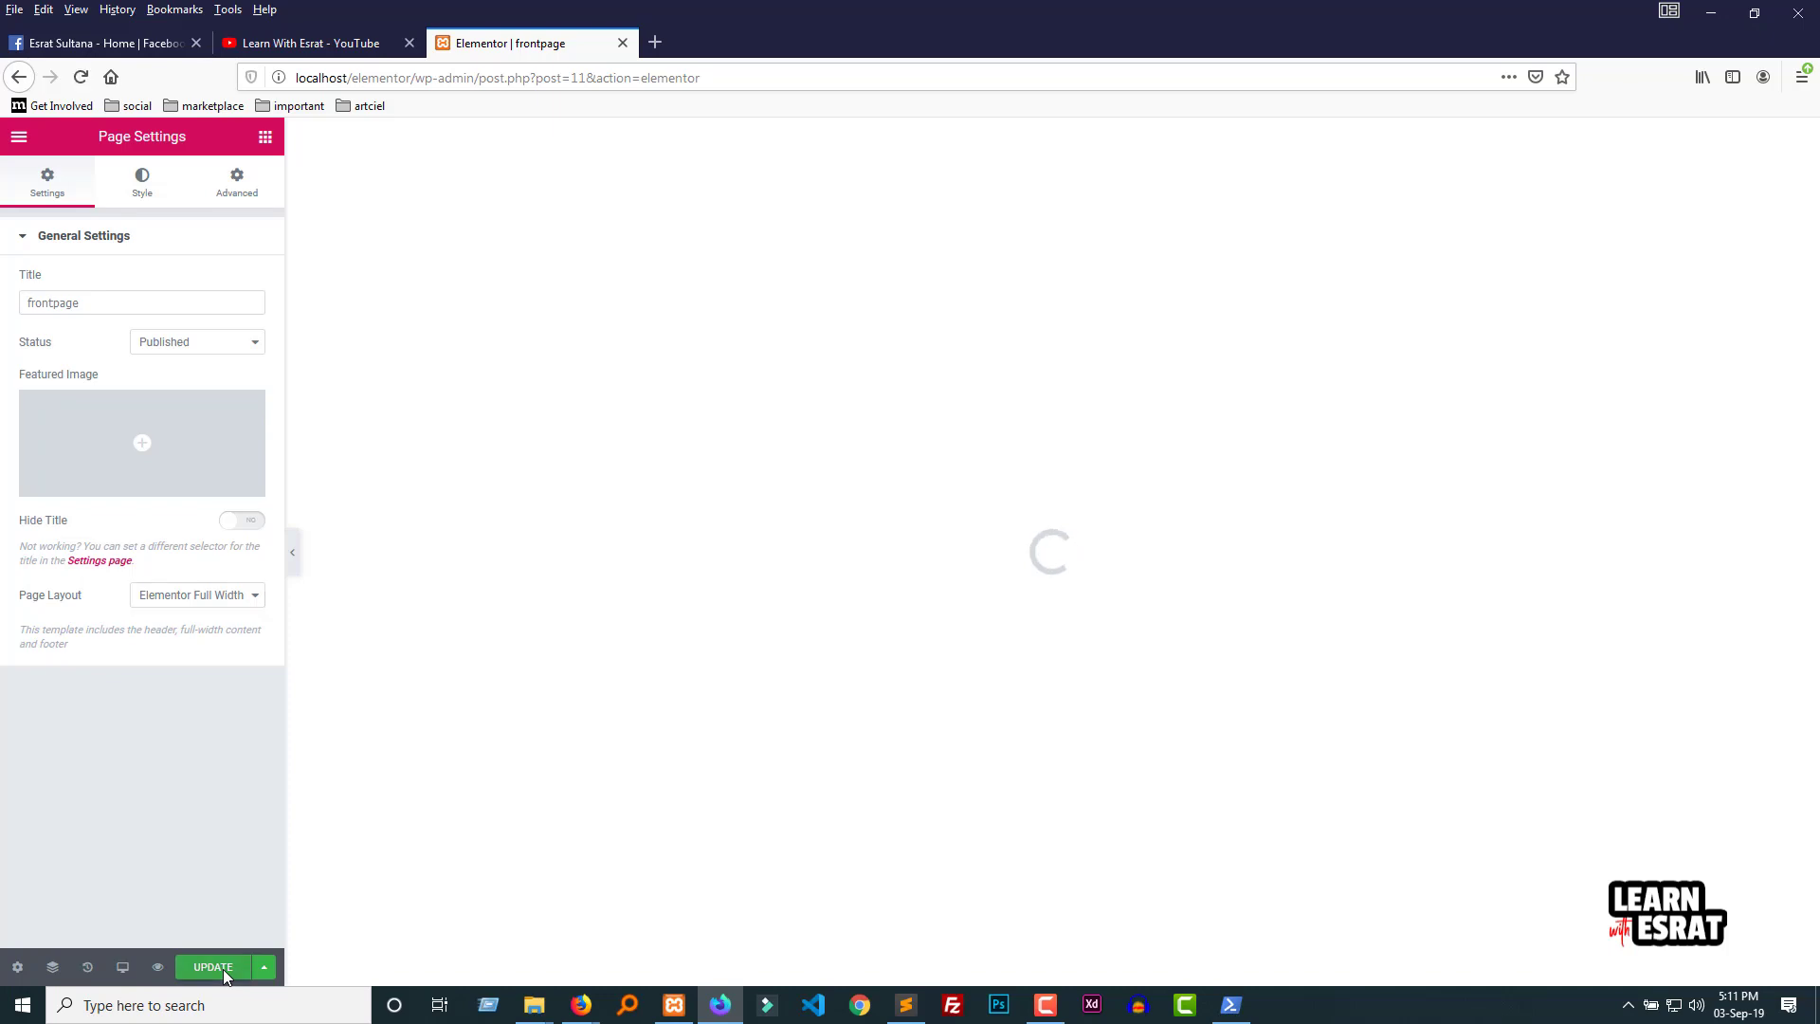
{"action": "left_click", "coordinate": [214, 967]}
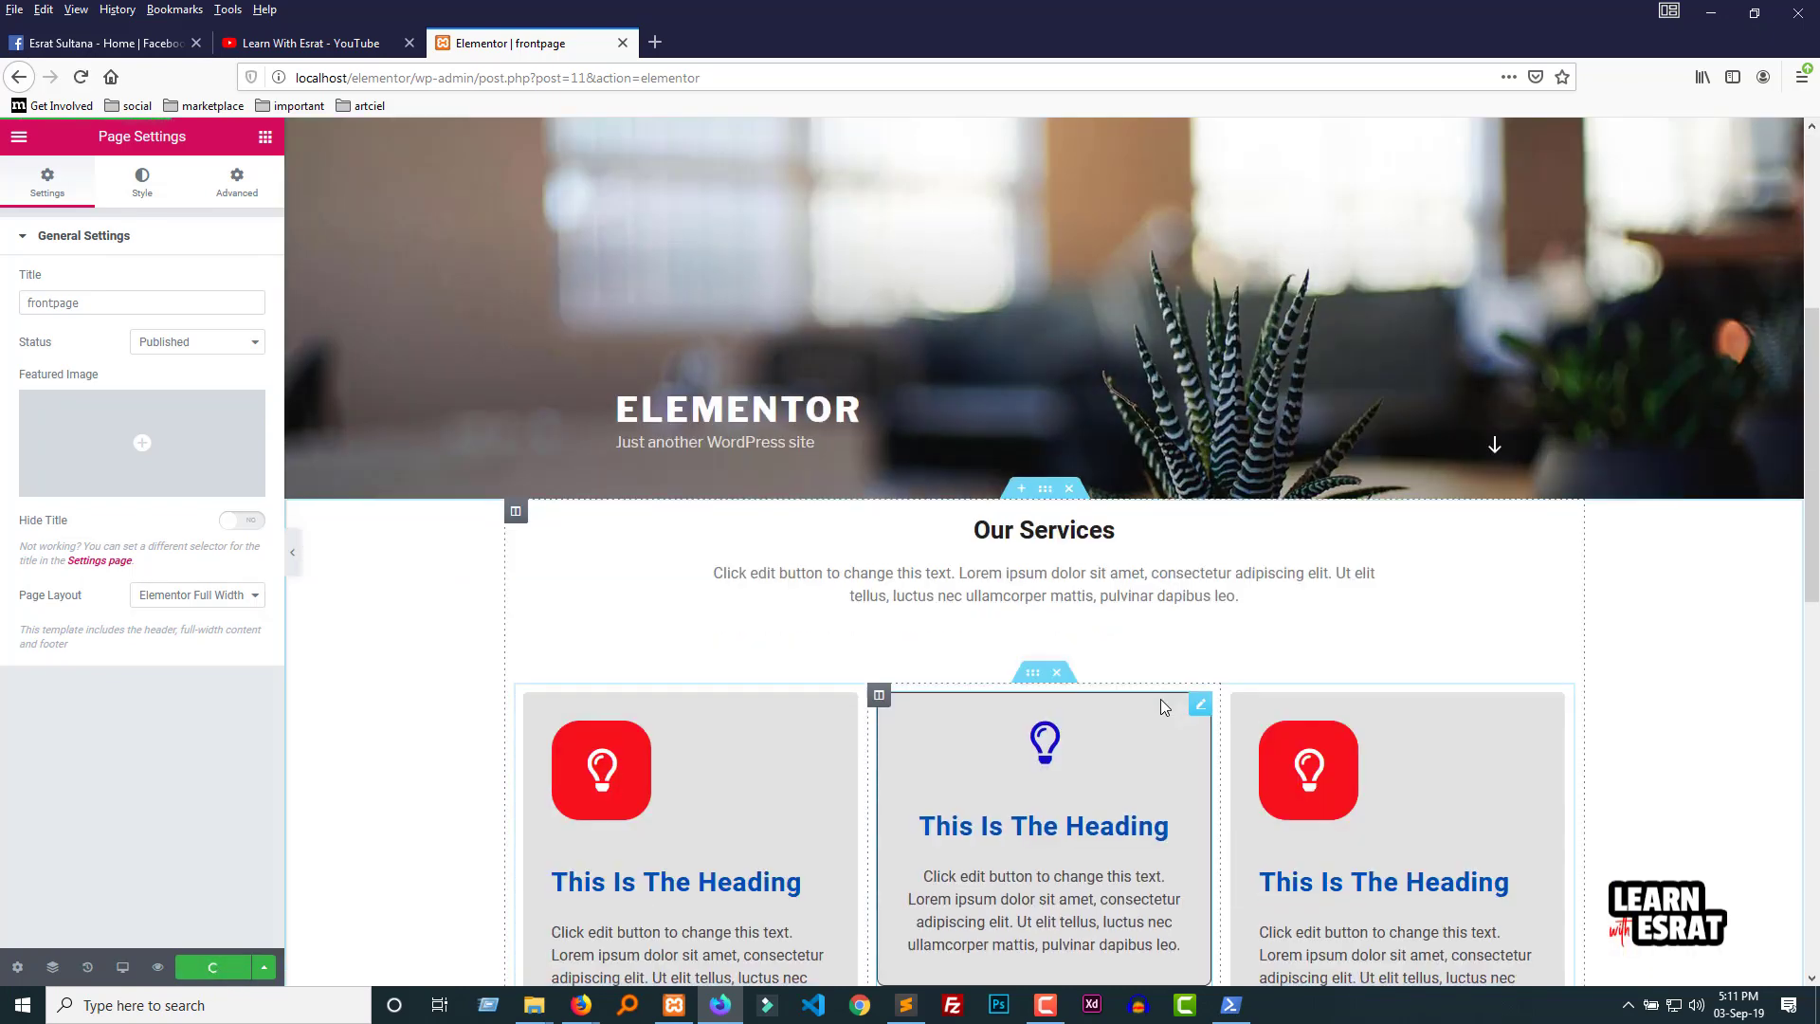
{"action": "scroll", "coordinate": [1164, 706], "scroll_direction": "down", "scroll_amount": 9}
{"action": "scroll", "coordinate": [1138, 707], "scroll_direction": "up", "scroll_amount": 4}
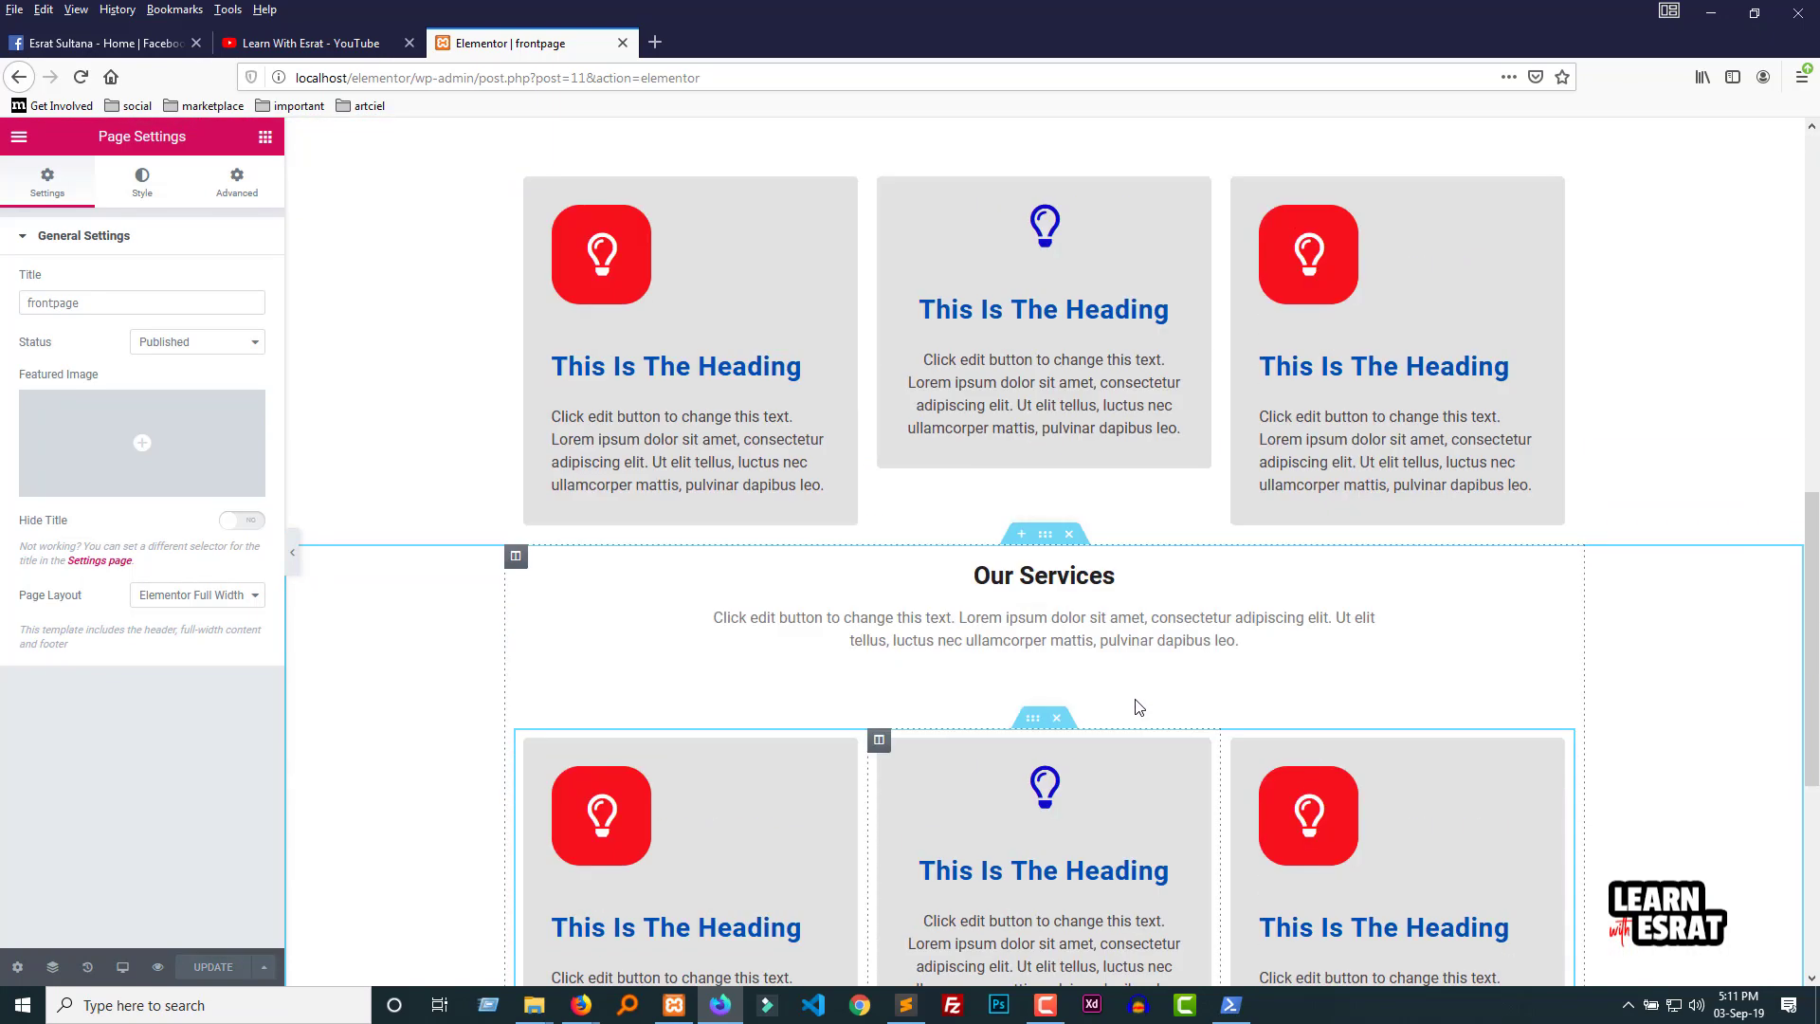
{"action": "scroll", "coordinate": [1139, 708], "scroll_direction": "up", "scroll_amount": 5}
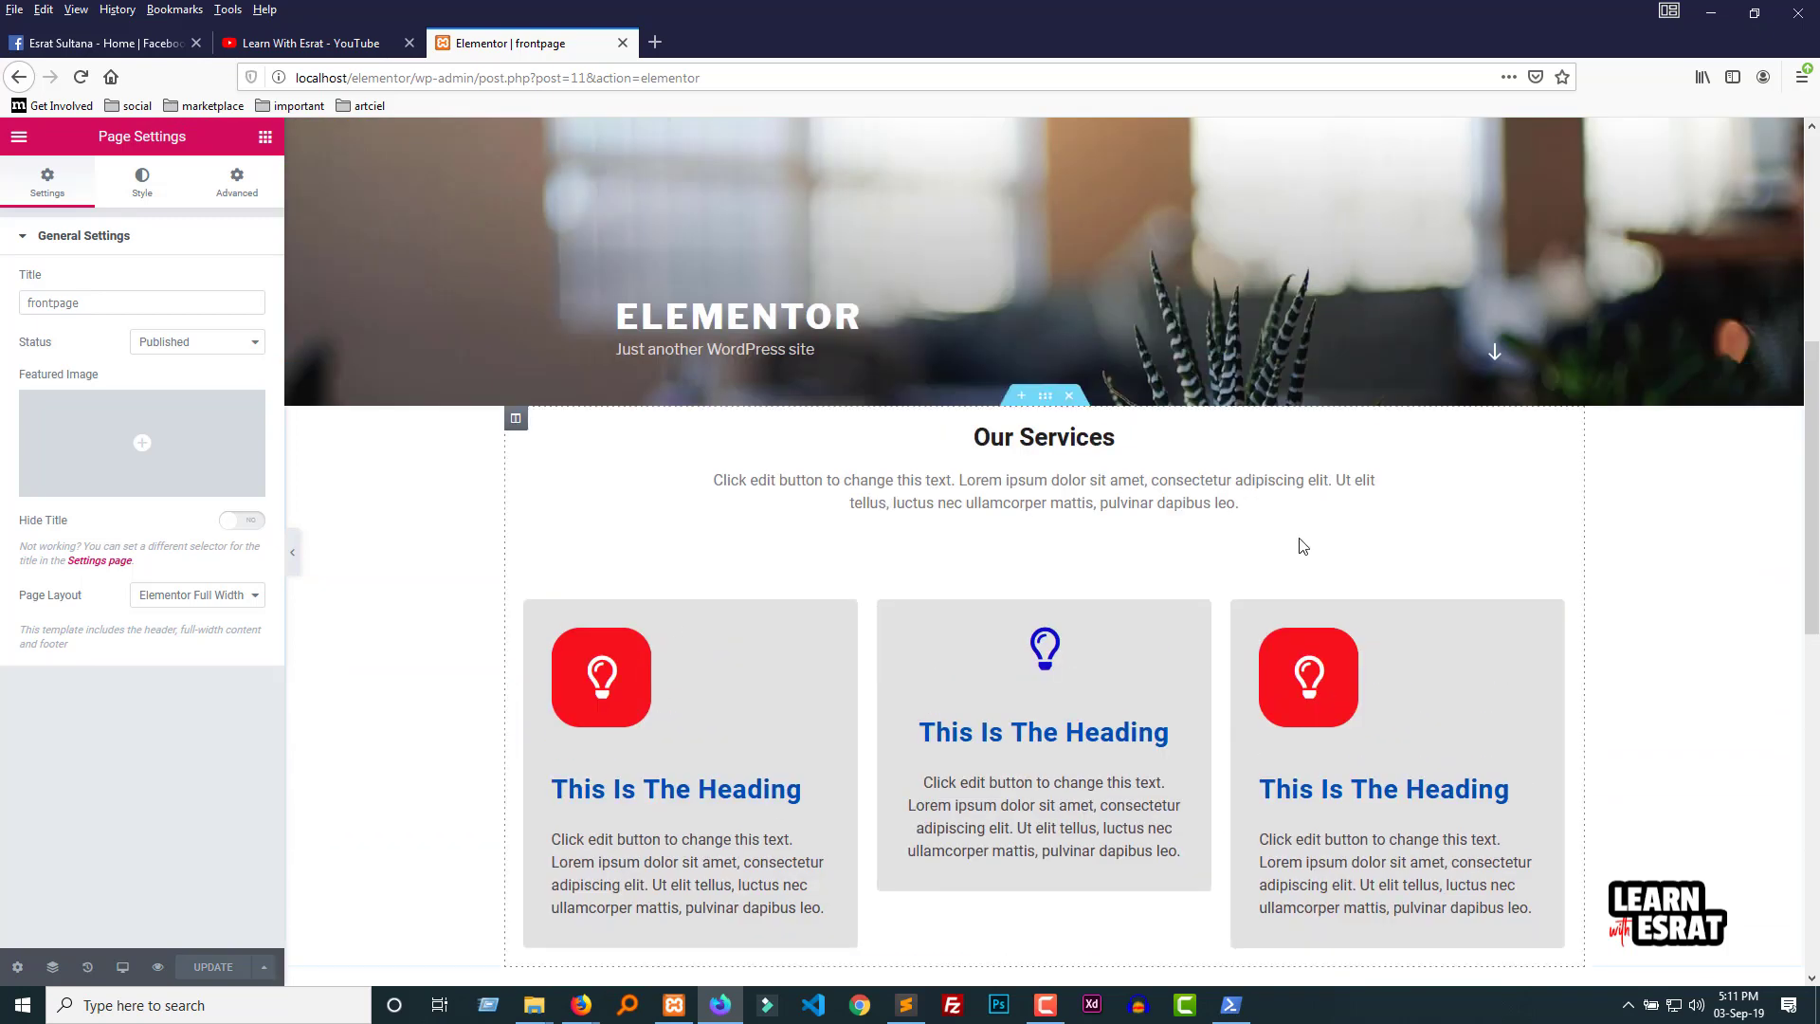
Step: Delete the middle column from the icon box row in the lower "Our Services" section
{"action": "scroll", "coordinate": [963, 500], "scroll_direction": "down", "scroll_amount": 4}
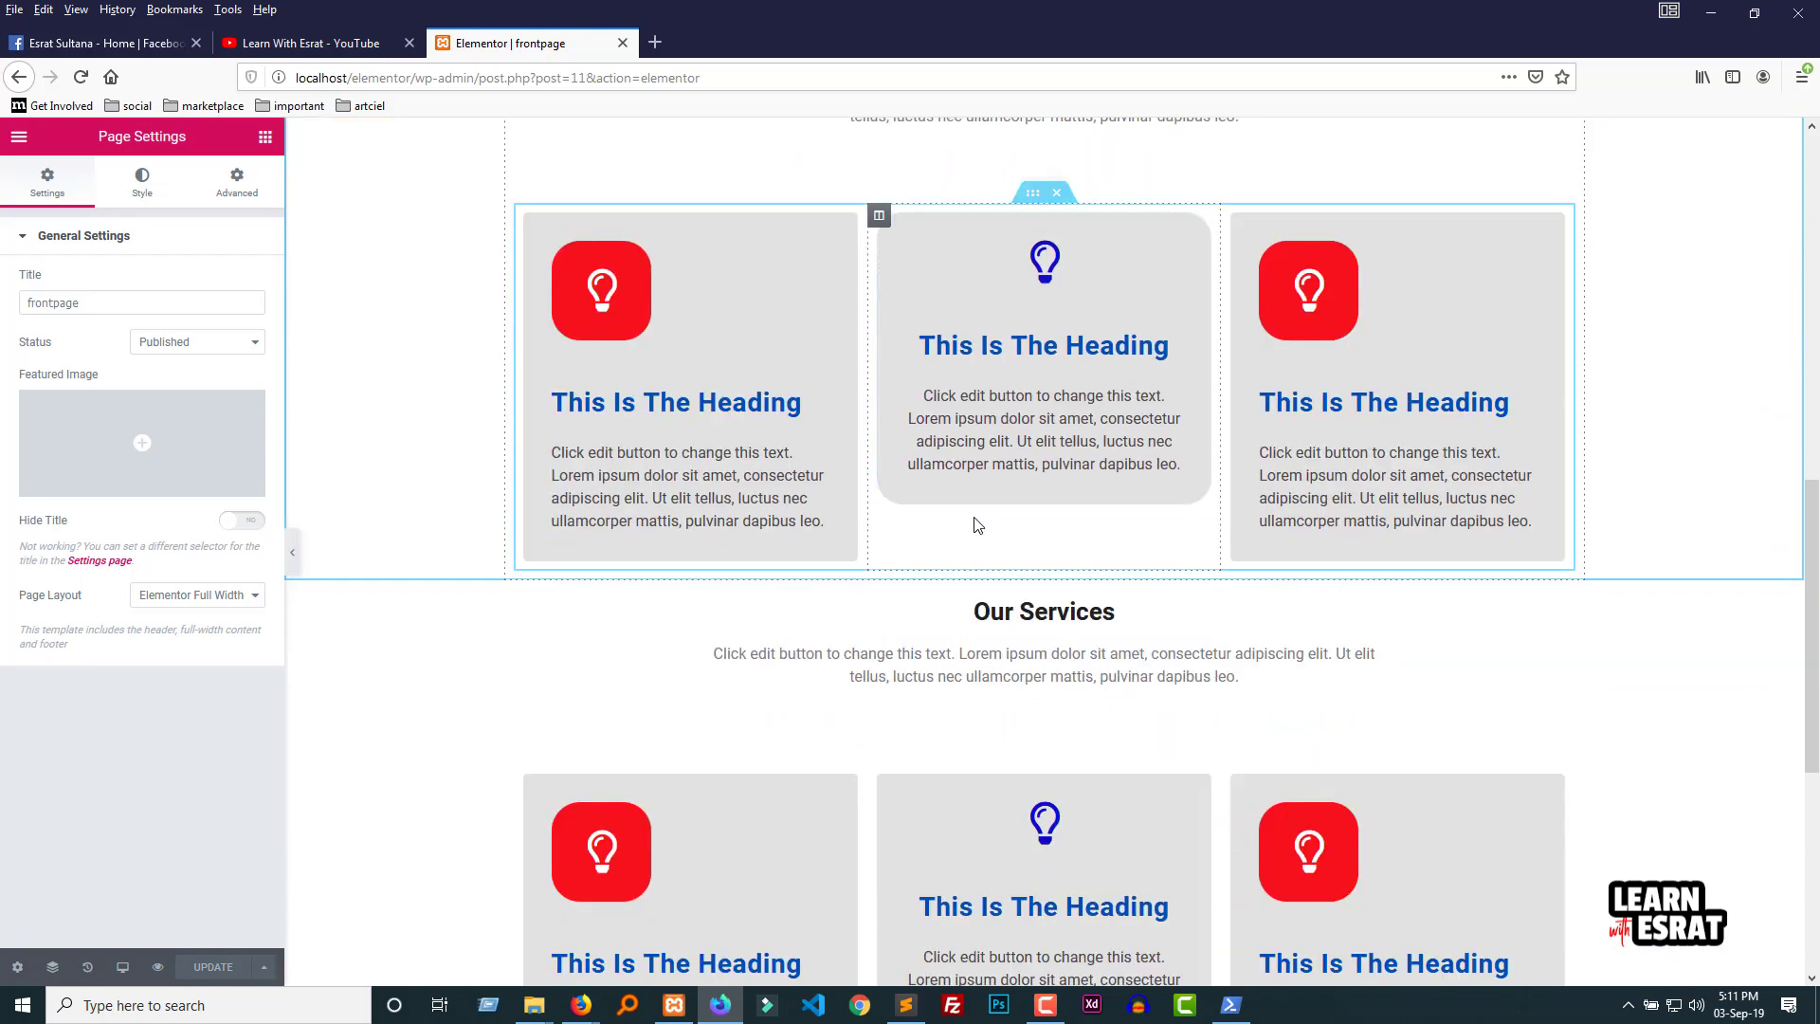
{"action": "scroll", "coordinate": [976, 526], "scroll_direction": "down", "scroll_amount": 3}
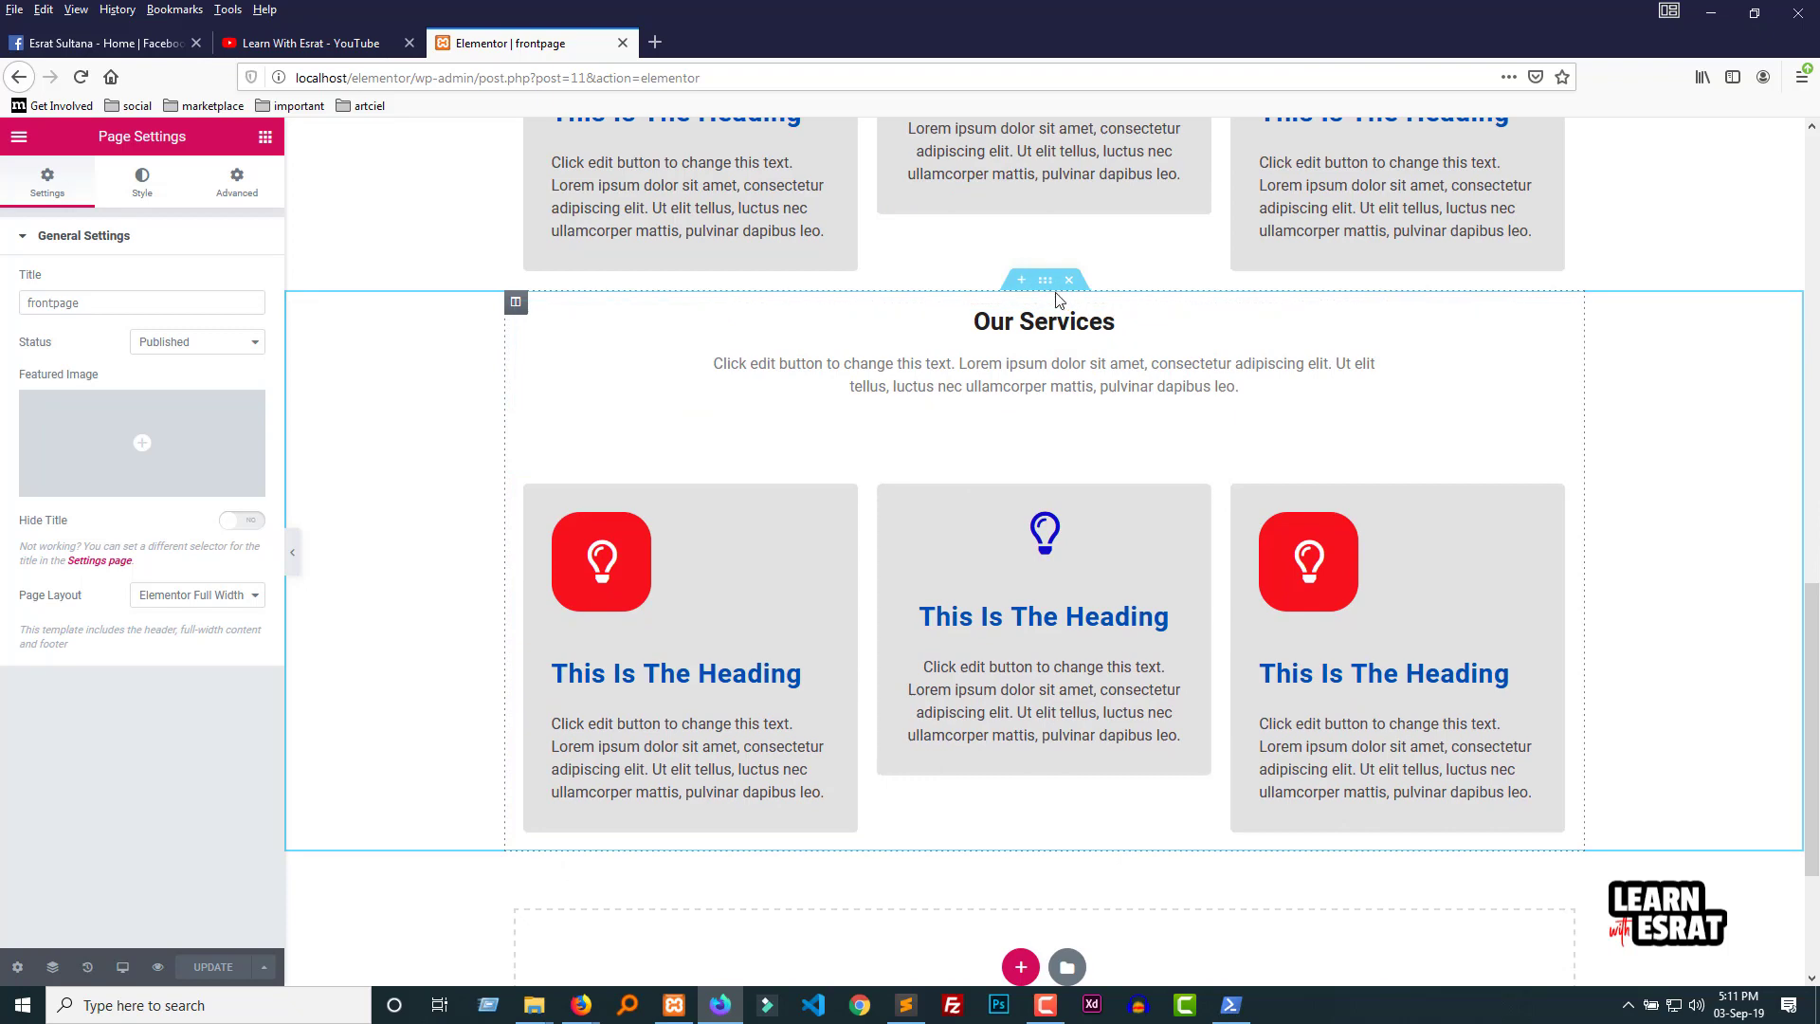
{"action": "right_click", "coordinate": [881, 489]}
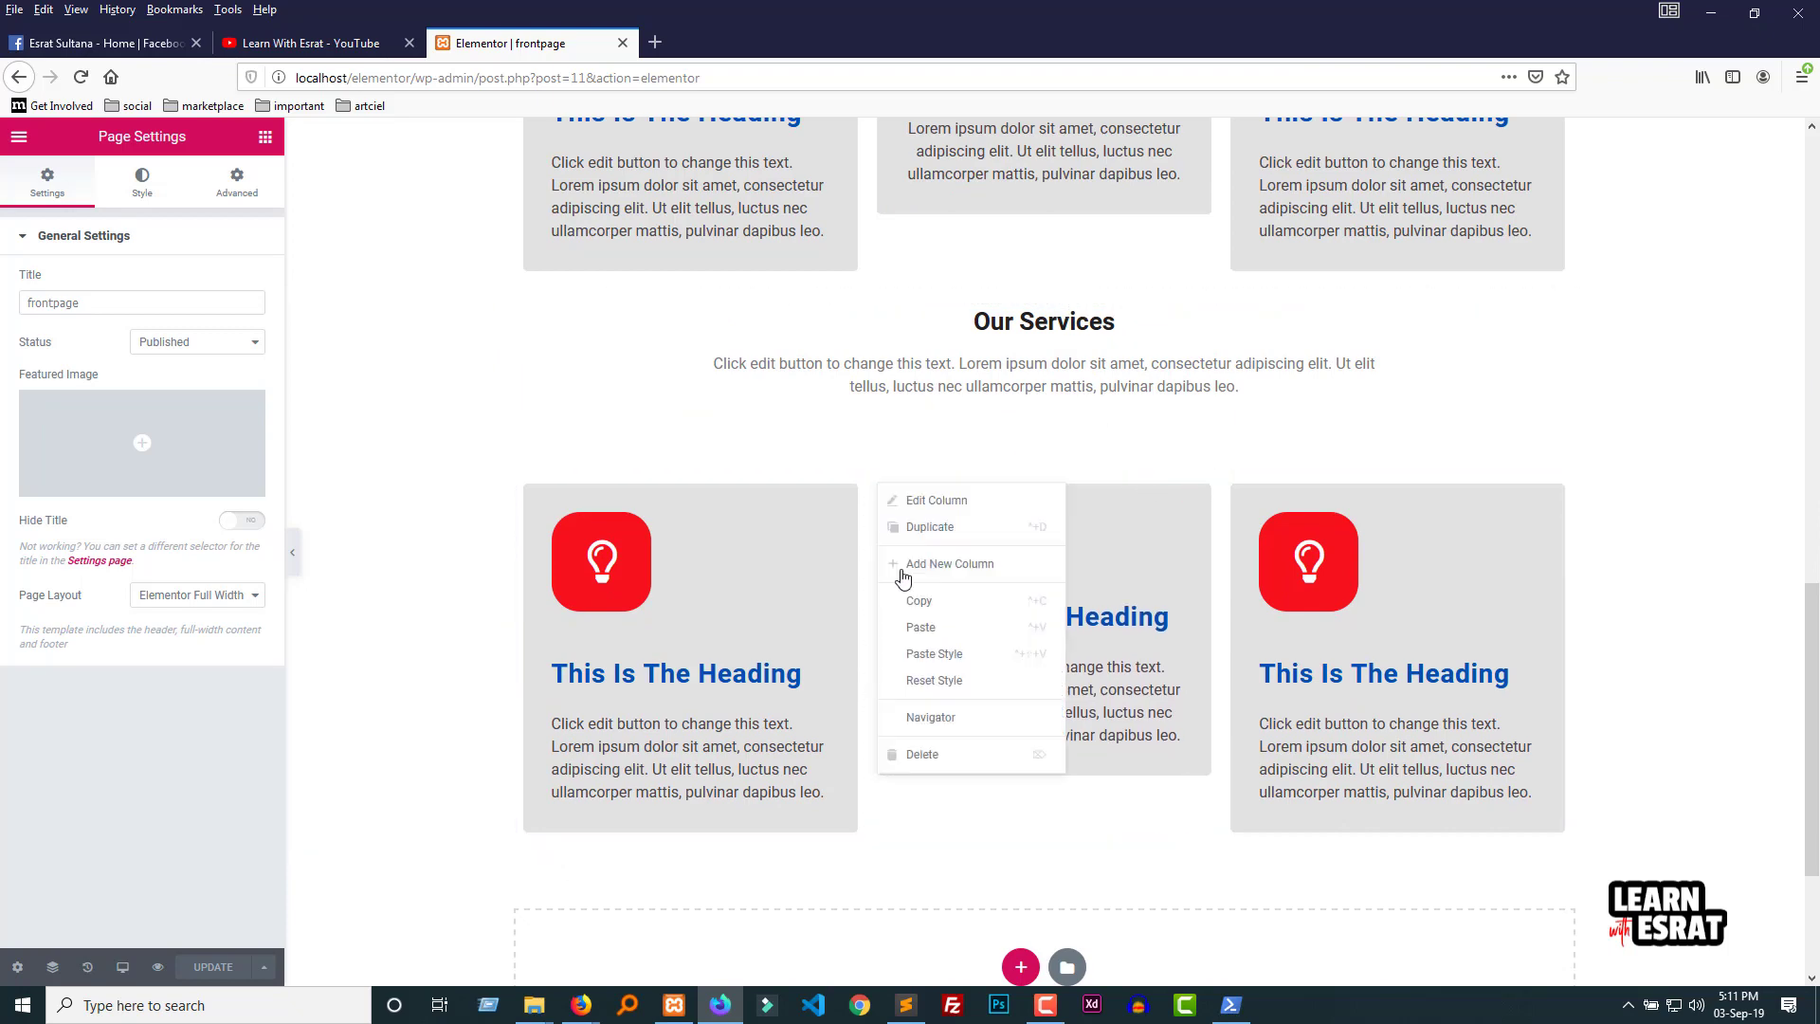
{"action": "left_click", "coordinate": [922, 754]}
Step: Compare the original three-column "Our Services" section with the edited copy below it, down to the page footer
{"action": "scroll", "coordinate": [1137, 752], "scroll_direction": "up", "scroll_amount": 4}
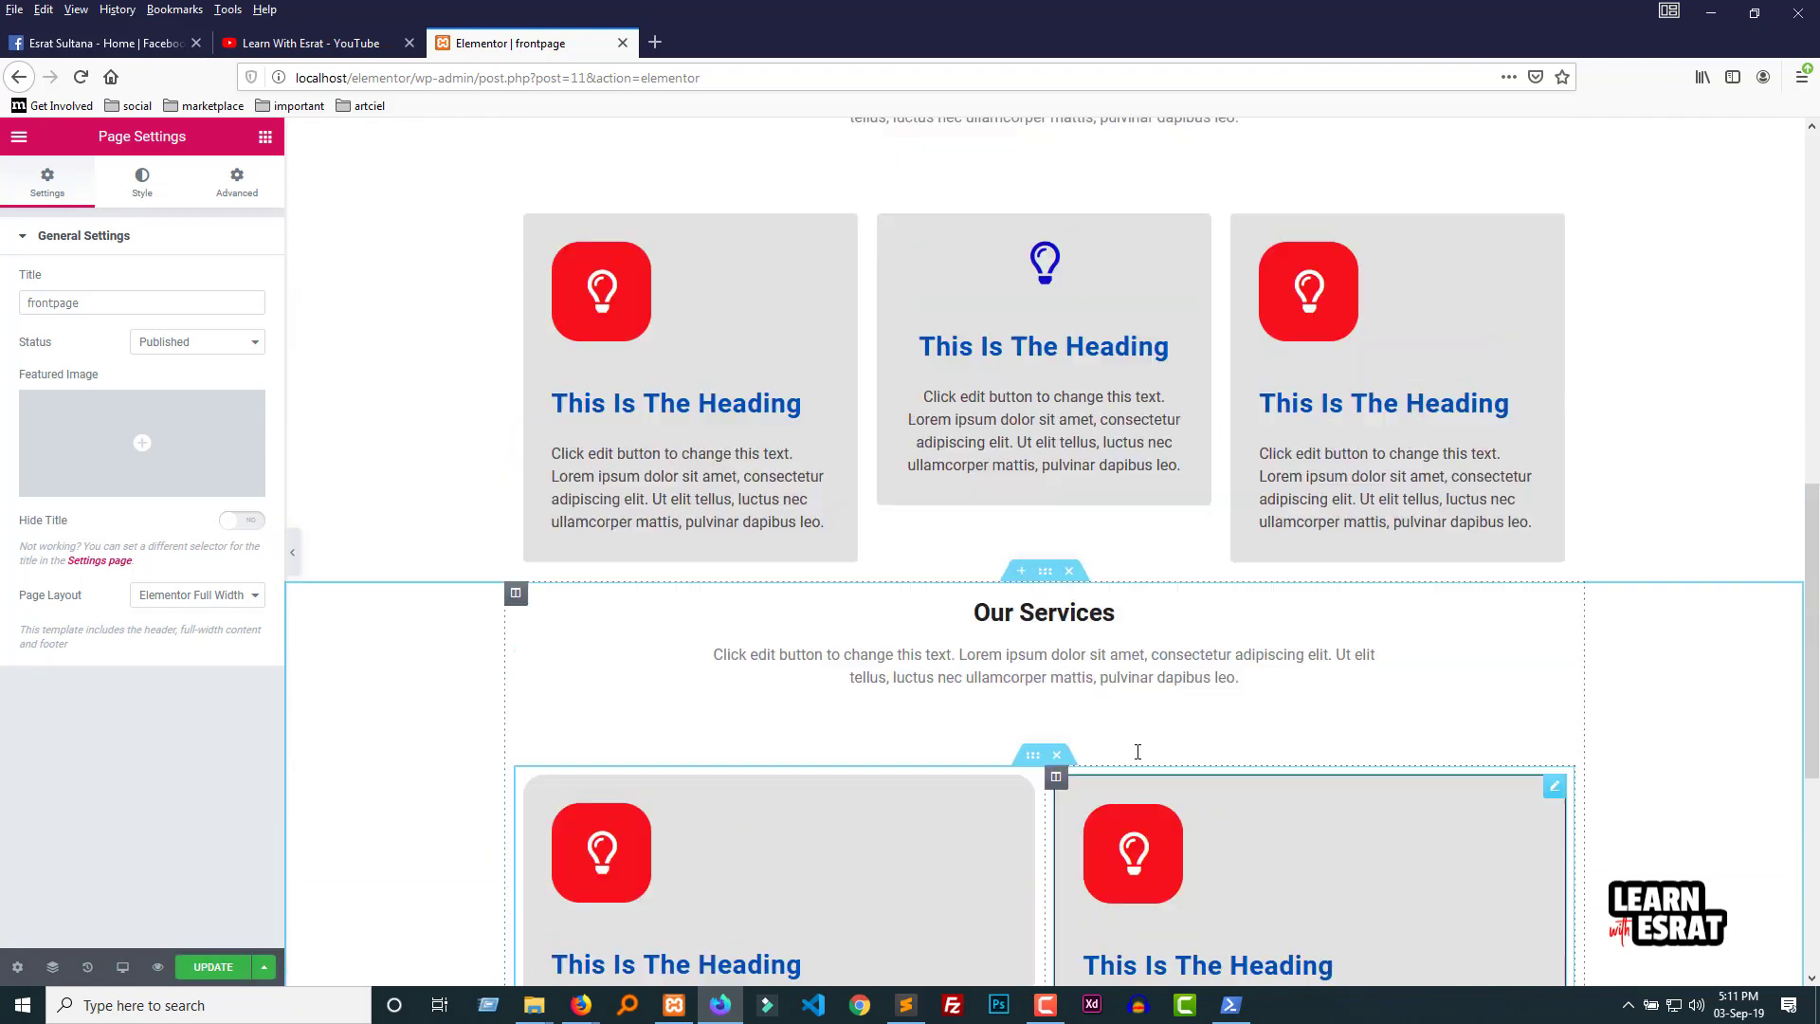
{"action": "scroll", "coordinate": [1617, 618], "scroll_direction": "up", "scroll_amount": 8}
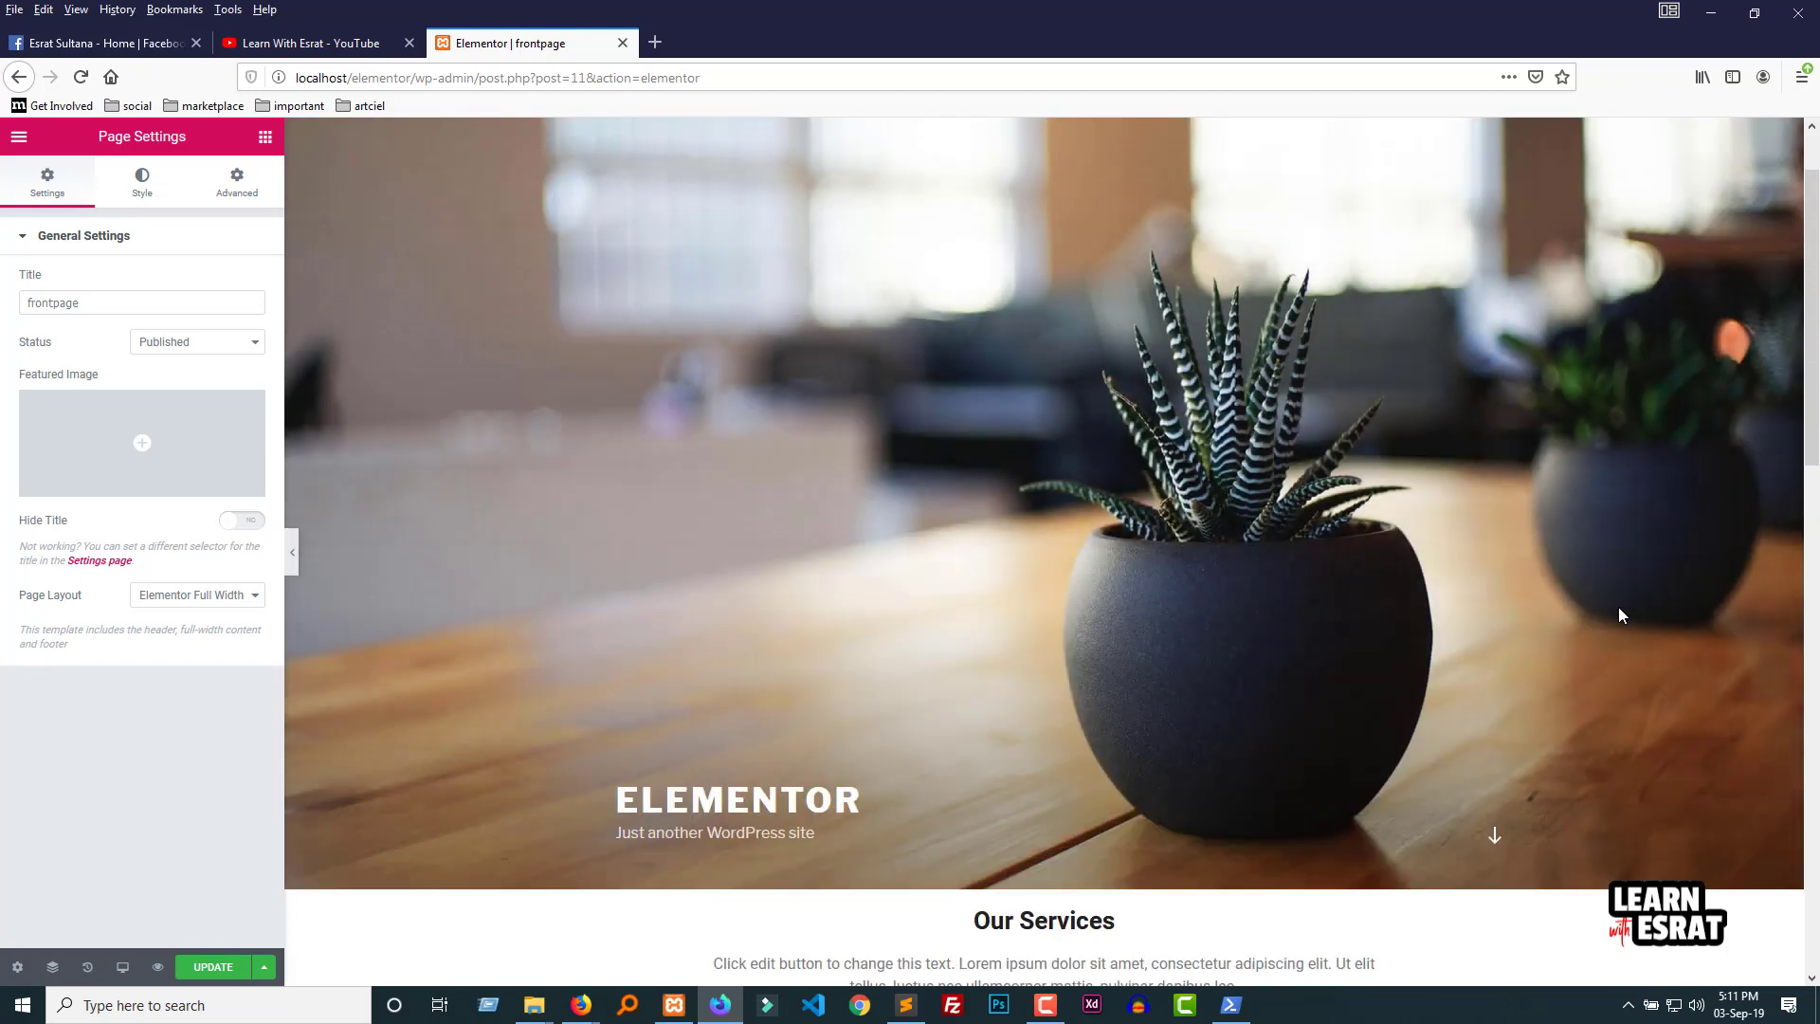
{"action": "scroll", "coordinate": [1616, 615], "scroll_direction": "down", "scroll_amount": 5}
{"action": "scroll", "coordinate": [1616, 615], "scroll_direction": "down", "scroll_amount": 2}
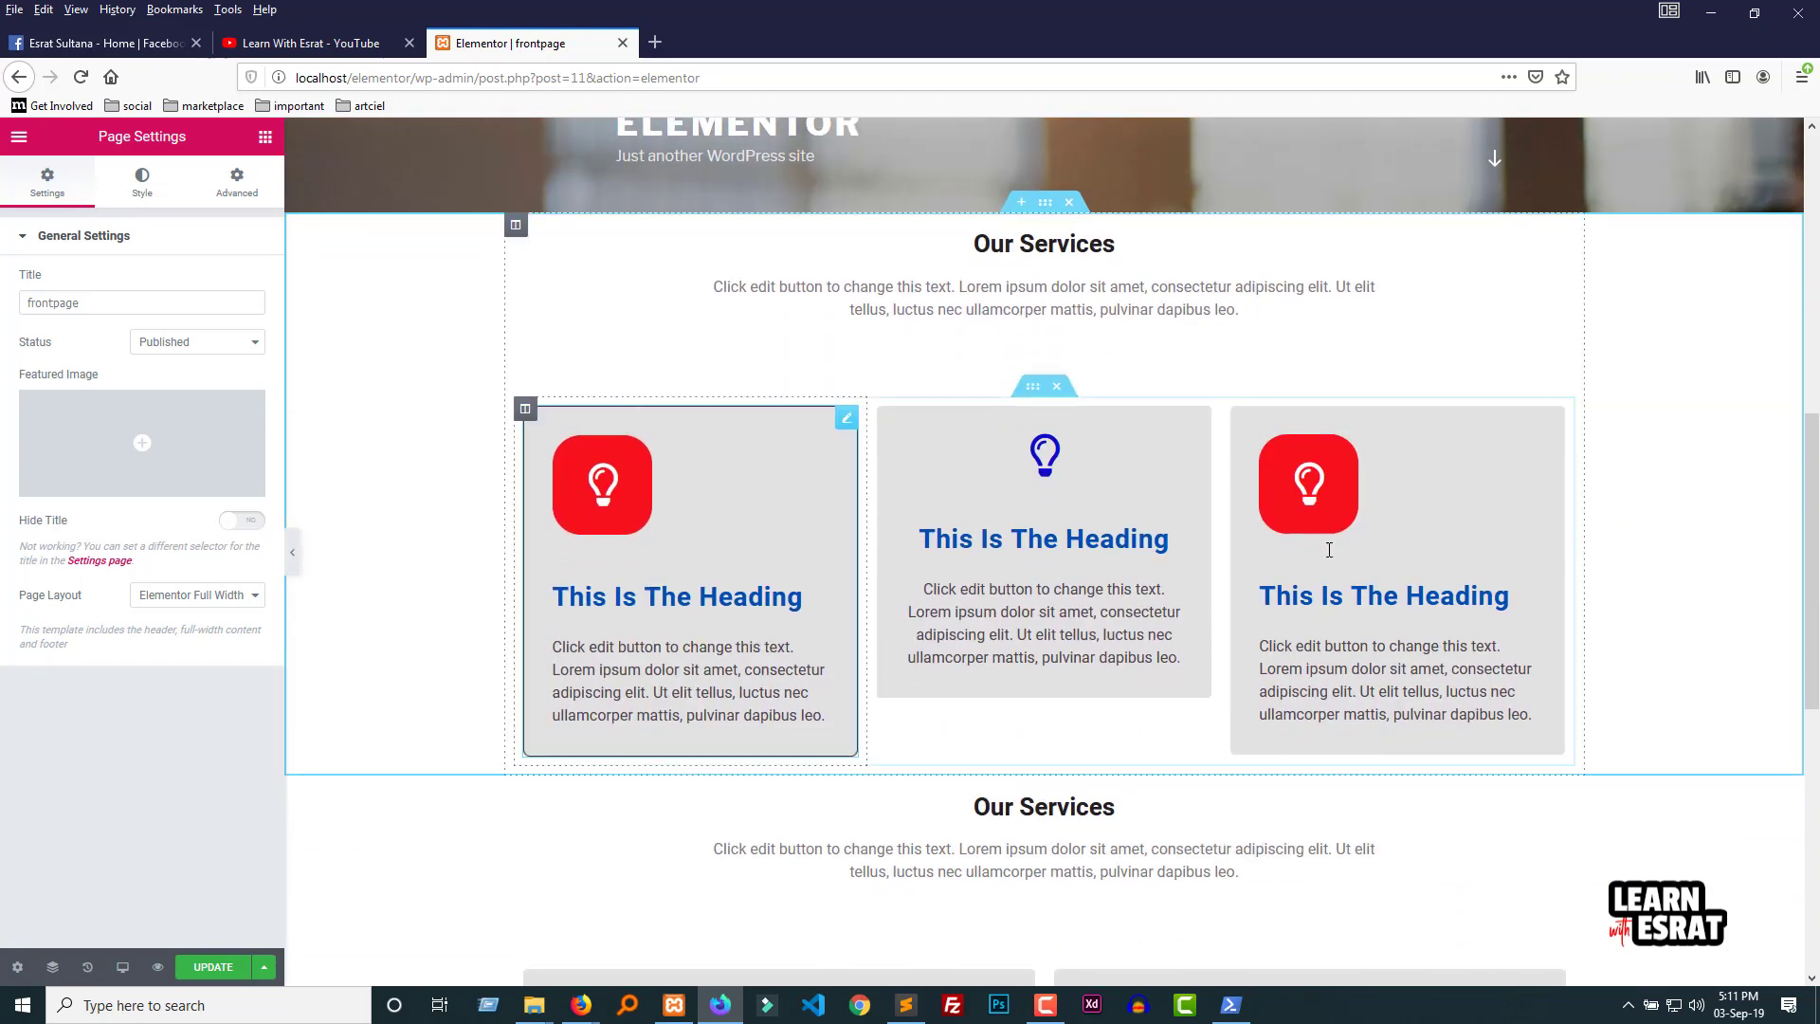
{"action": "scroll", "coordinate": [1333, 579], "scroll_direction": "up", "scroll_amount": 2}
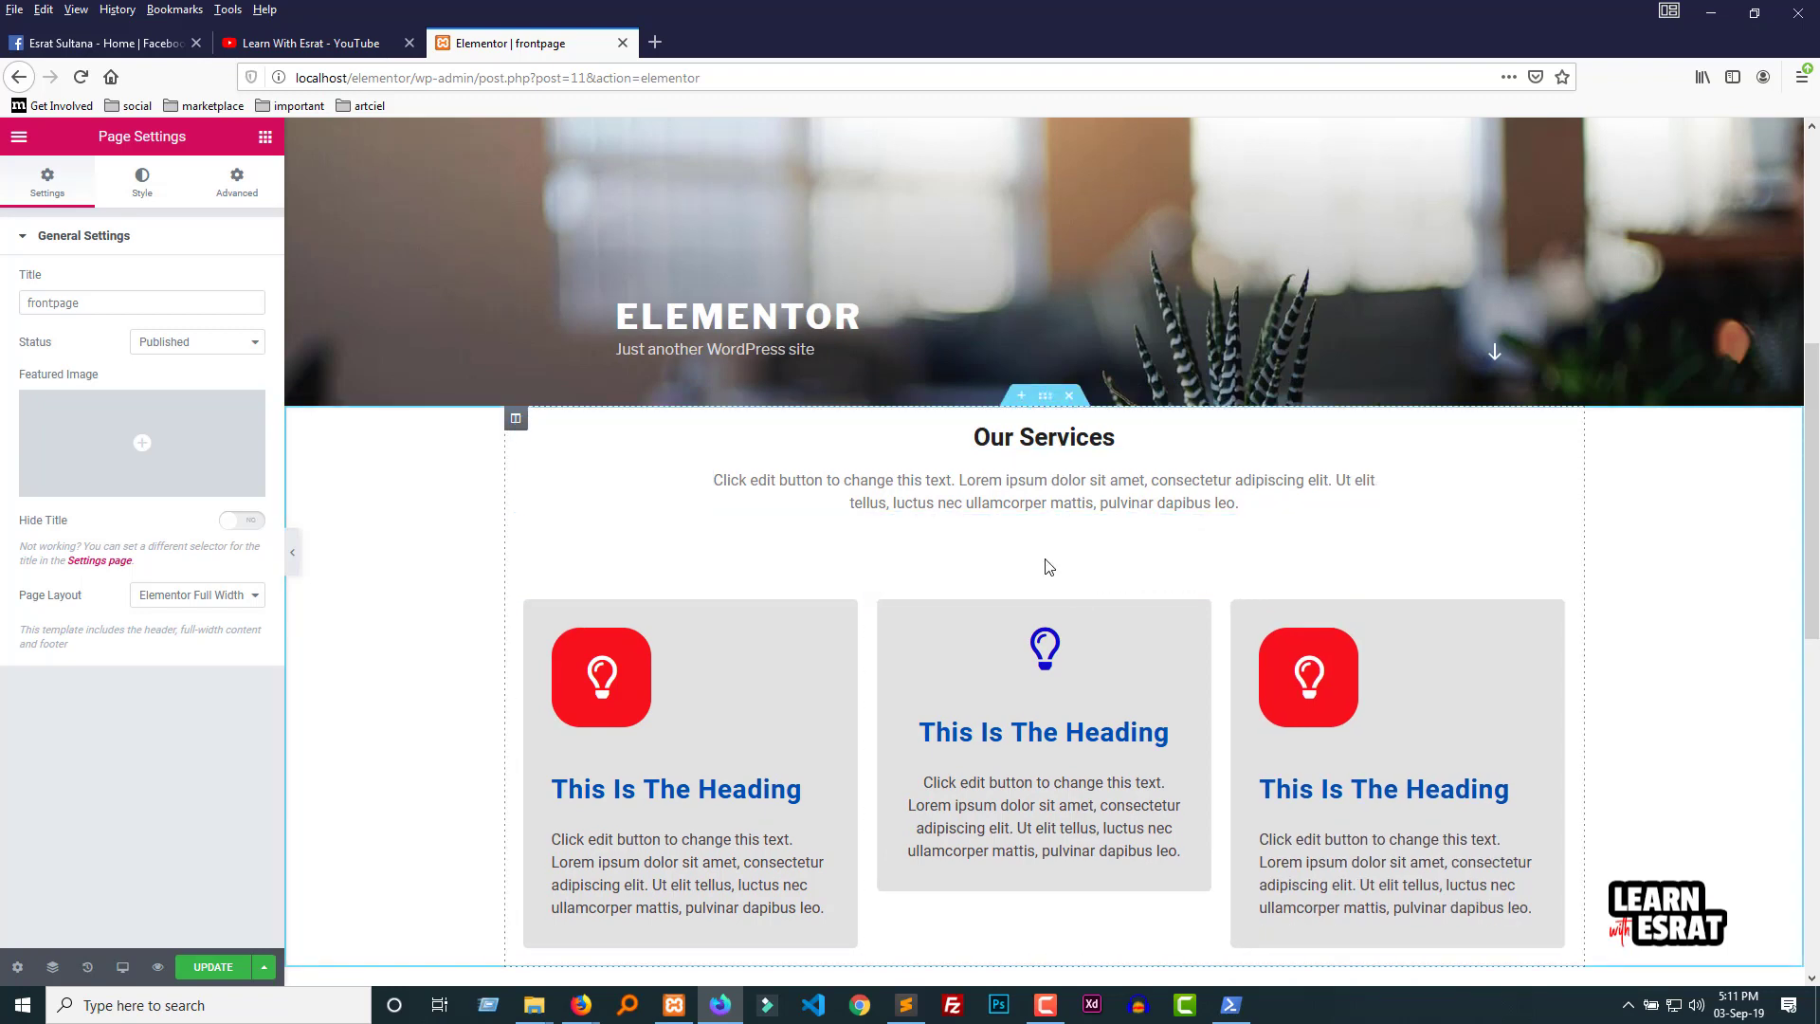
{"action": "scroll", "coordinate": [1047, 565], "scroll_direction": "down", "scroll_amount": 1}
{"action": "scroll", "coordinate": [1055, 575], "scroll_direction": "down", "scroll_amount": 4}
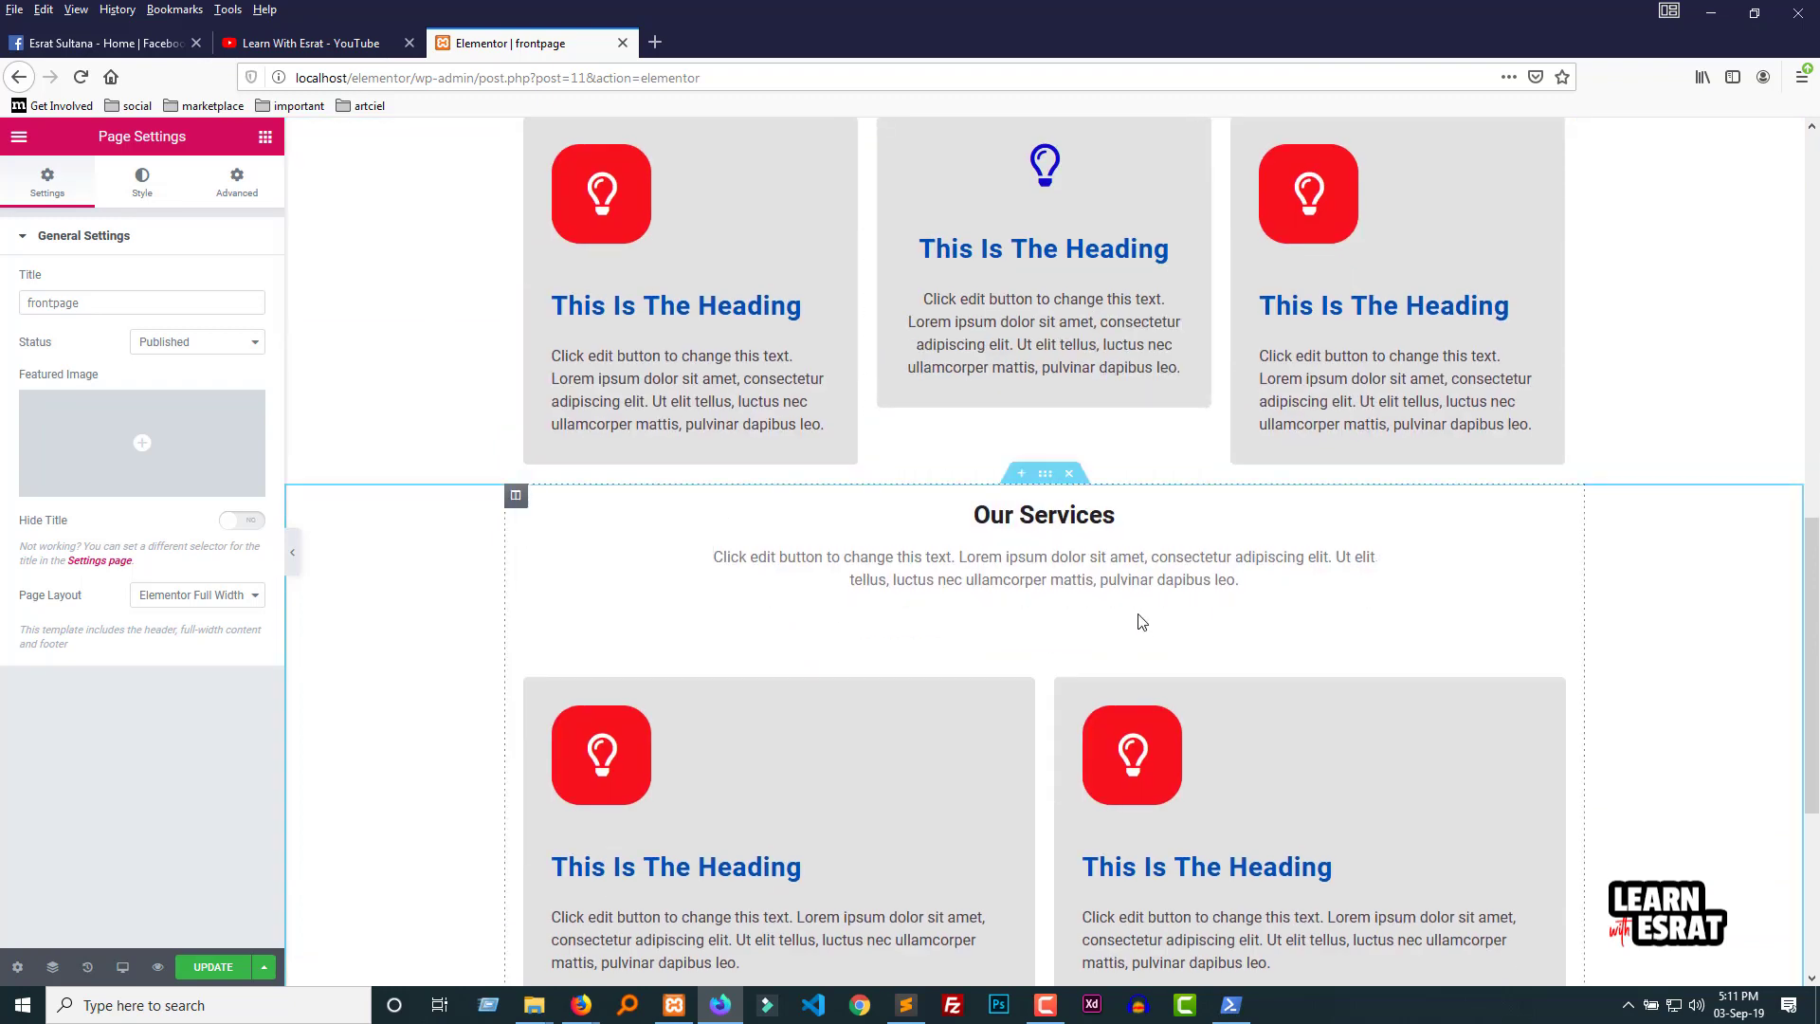
{"action": "scroll", "coordinate": [1141, 621], "scroll_direction": "down", "scroll_amount": 5}
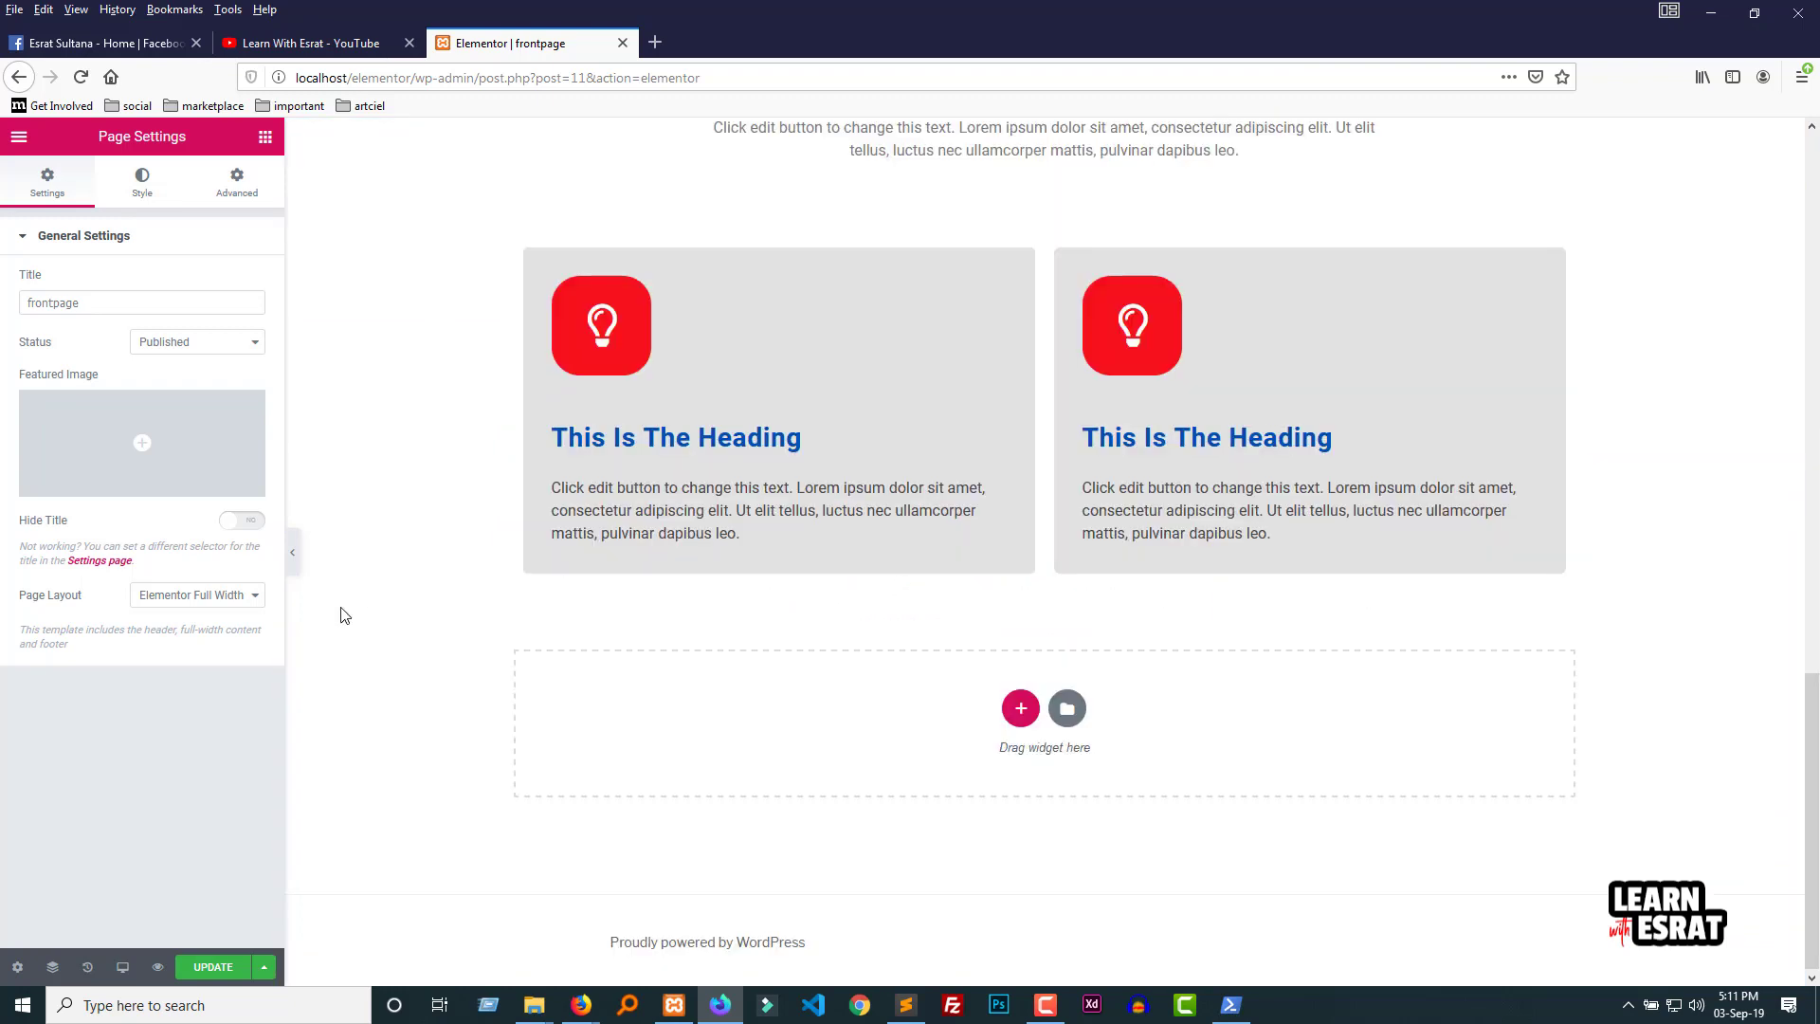
Step: Show the list of available widgets, look over the page sections again, and switch to the YouTube channel's videos page
{"action": "left_click", "coordinate": [265, 139]}
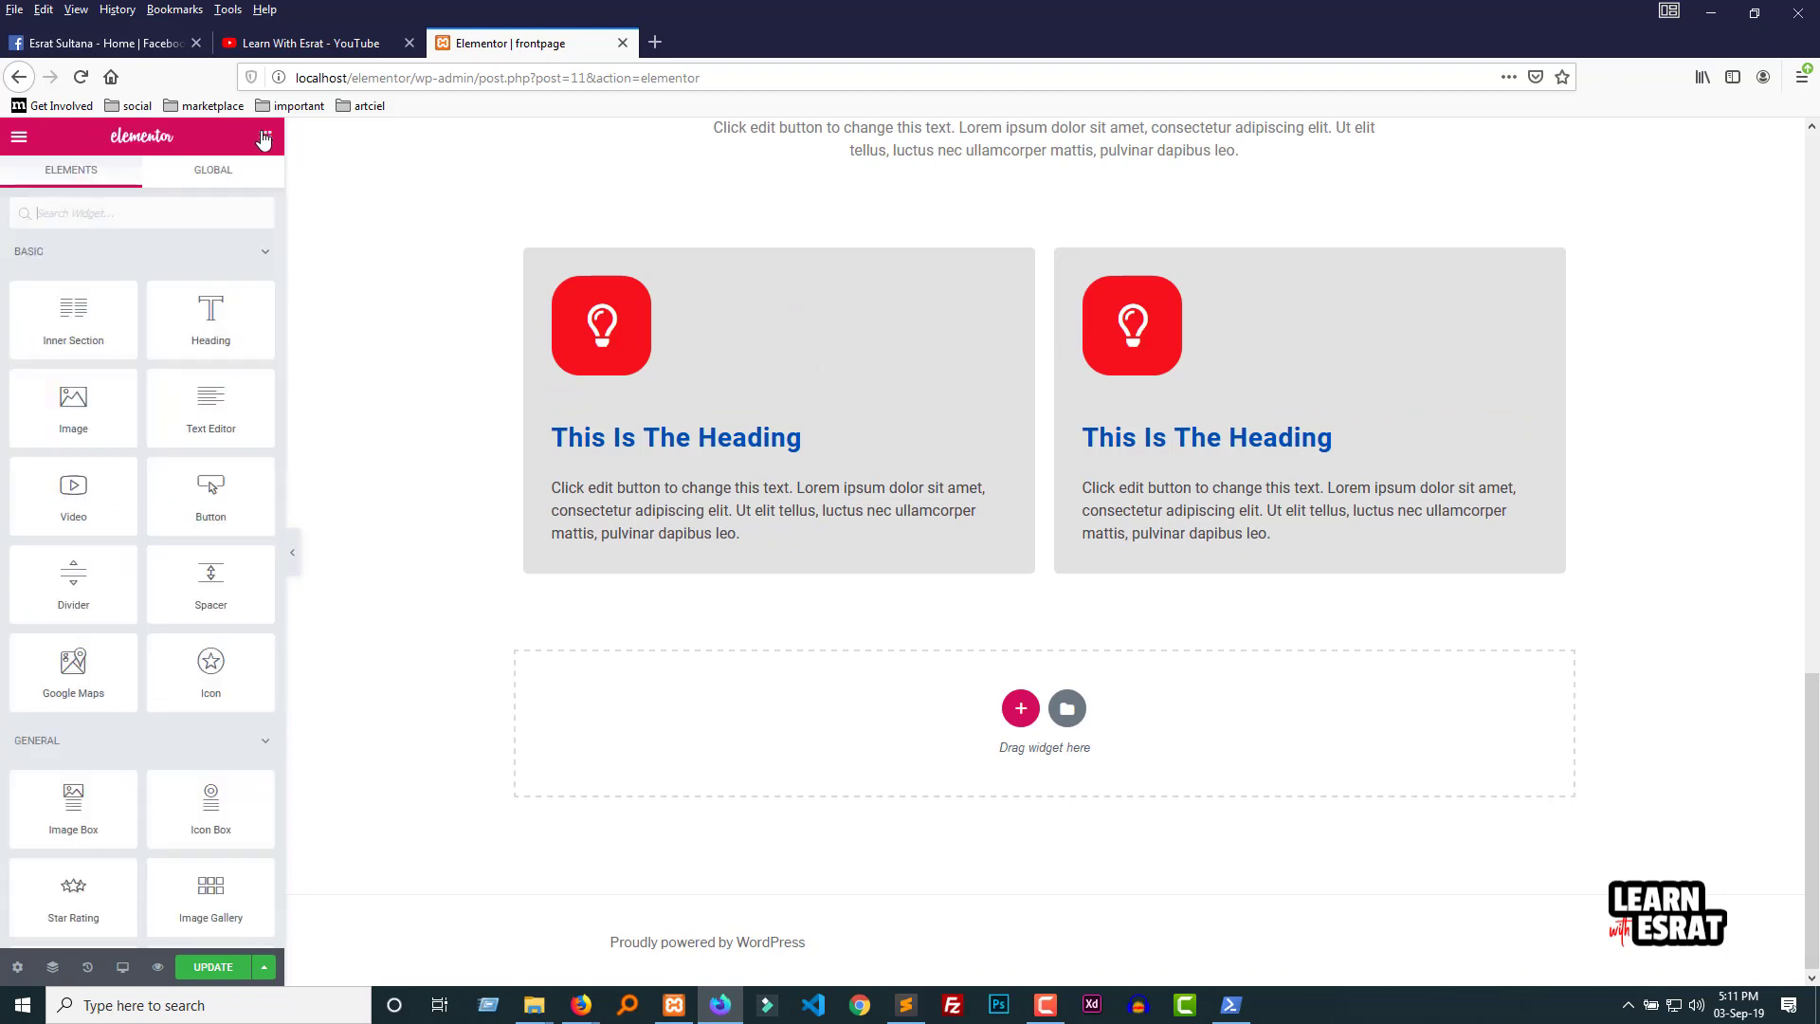
{"action": "scroll", "coordinate": [266, 545], "scroll_direction": "down", "scroll_amount": 2}
{"action": "scroll", "coordinate": [288, 547], "scroll_direction": "up", "scroll_amount": 5}
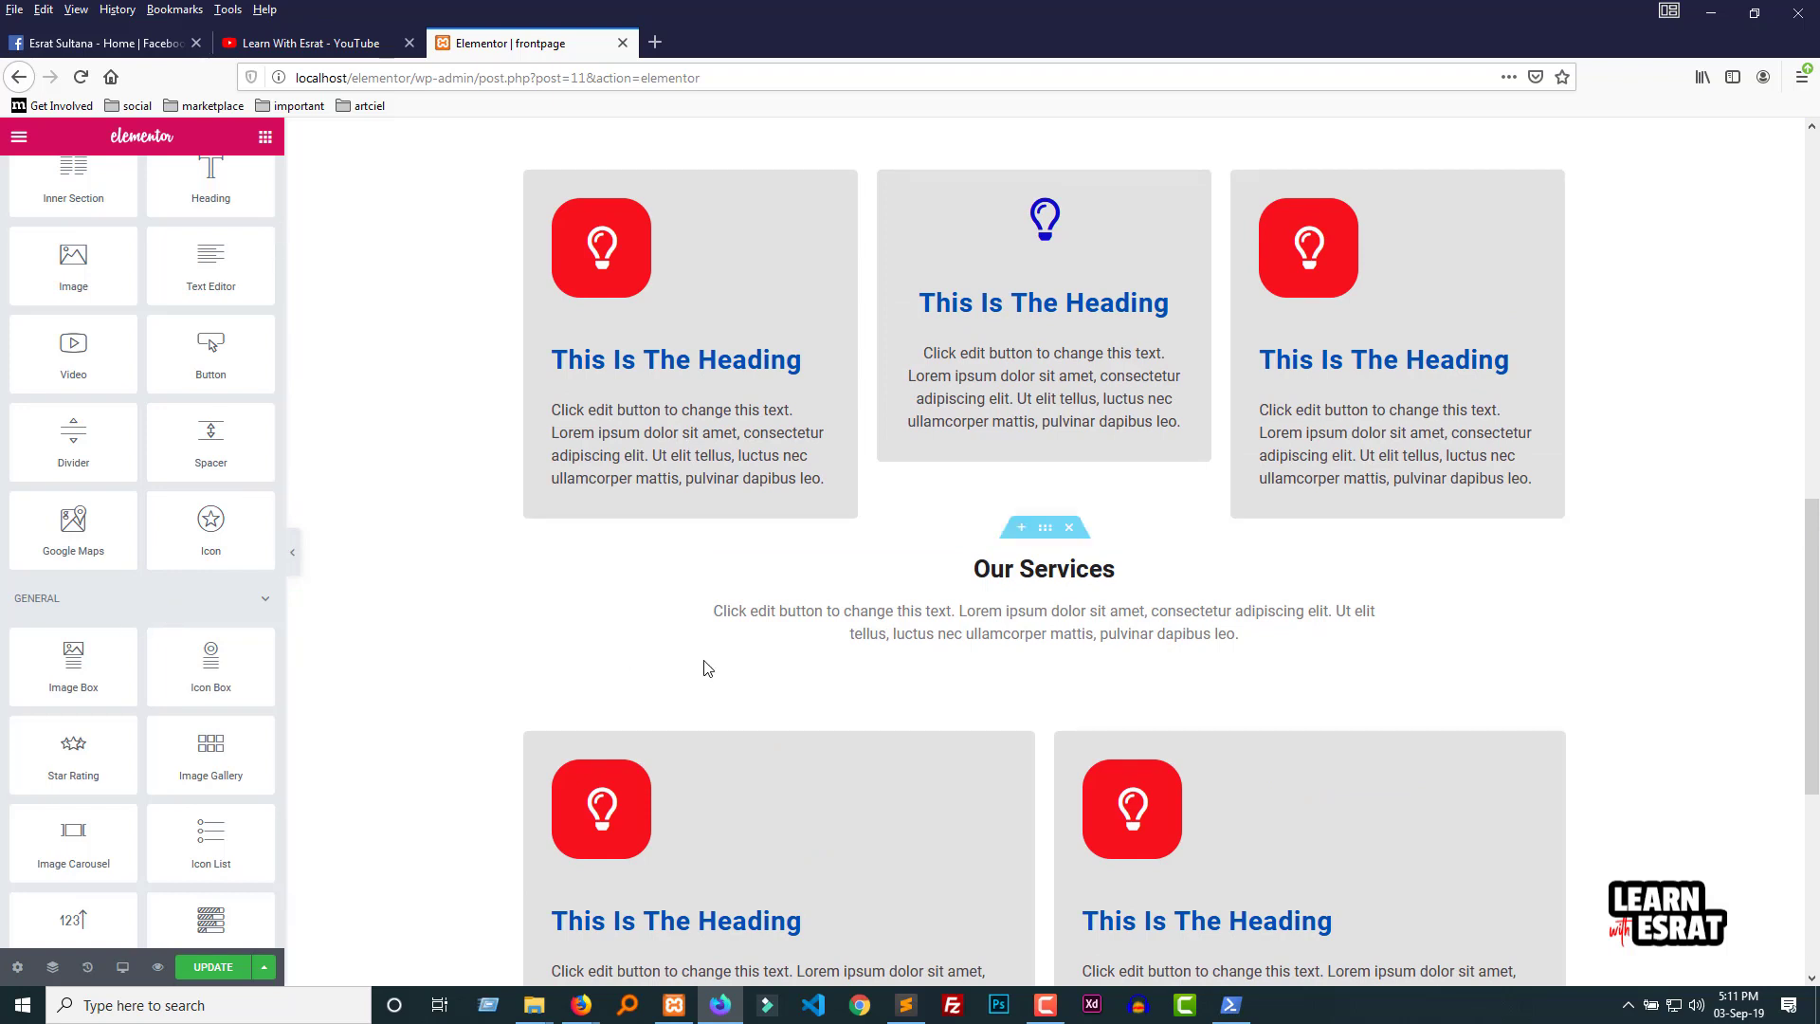
{"action": "left_click", "coordinate": [325, 42]}
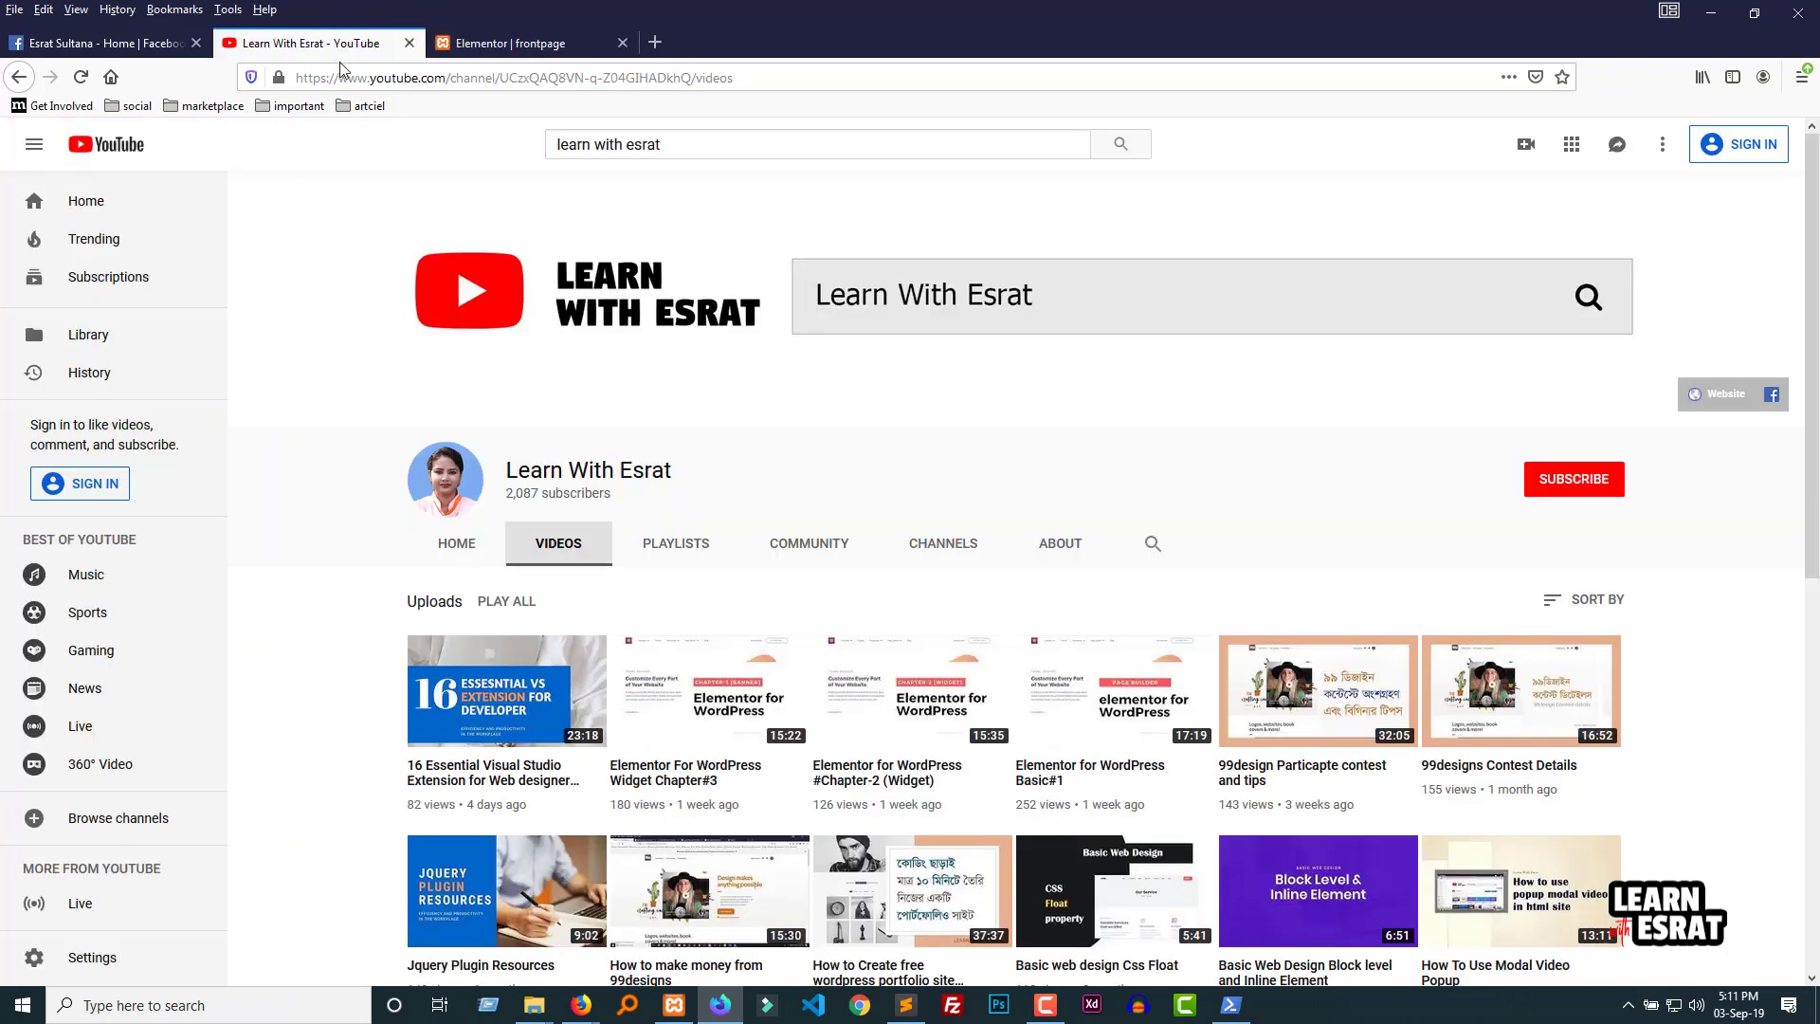